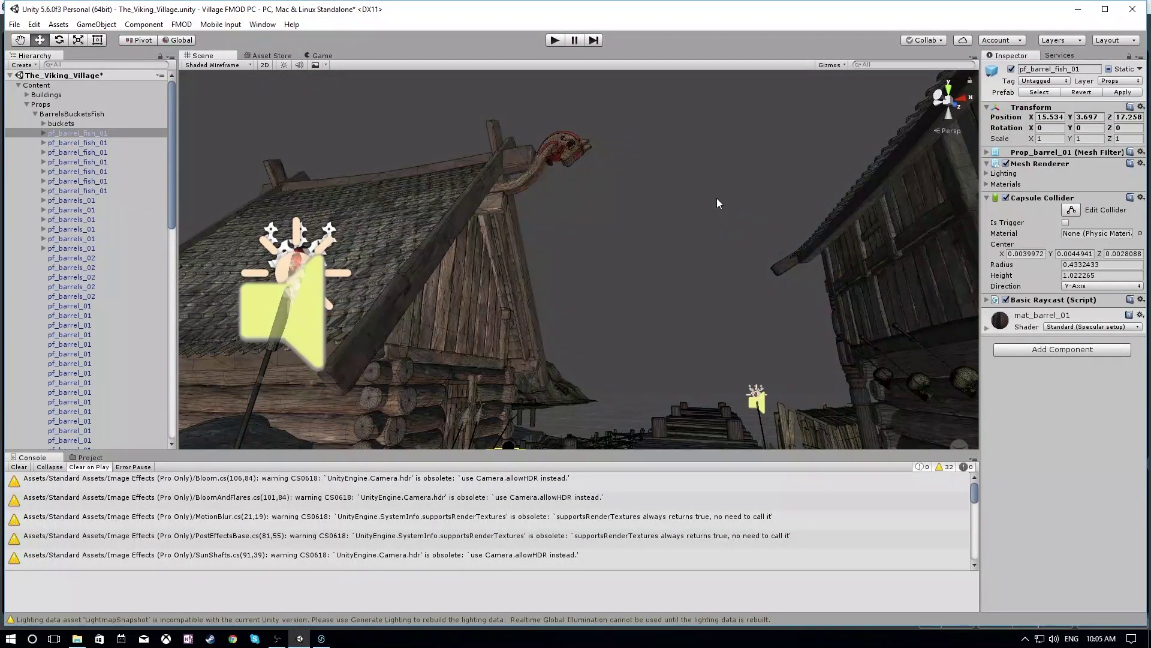
- Look around the village scene from the walkway and buildings to the selected fish barrel, examining the rays and sound emitters
right_drag(508, 338, 627, 304)
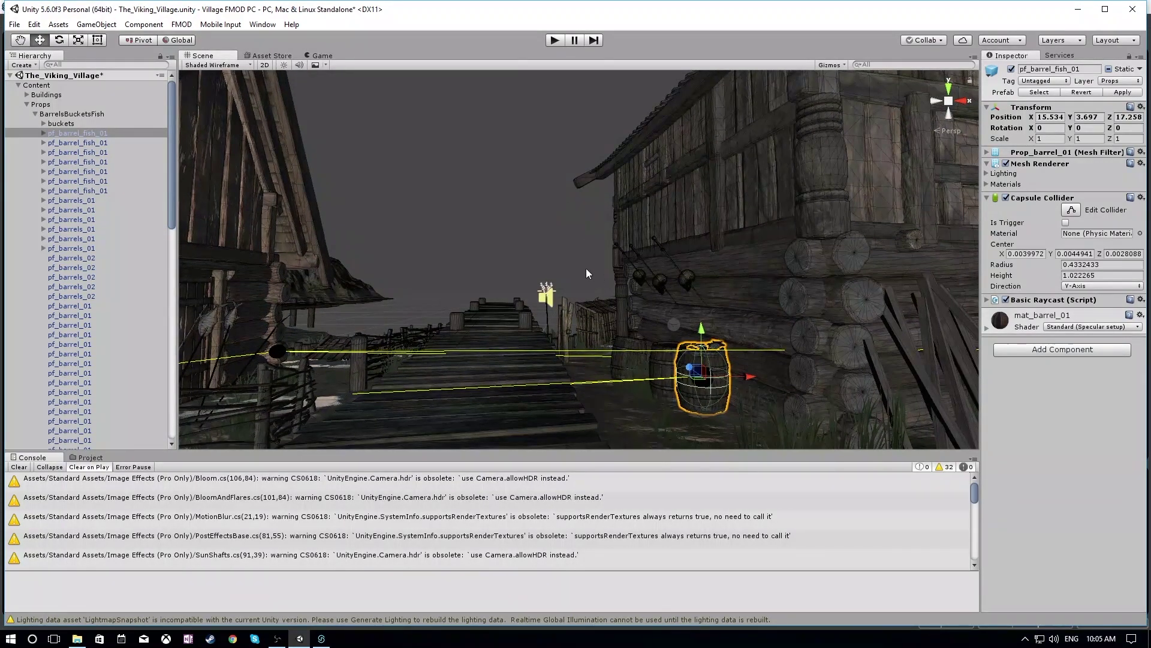
right_drag(586, 268, 840, 268)
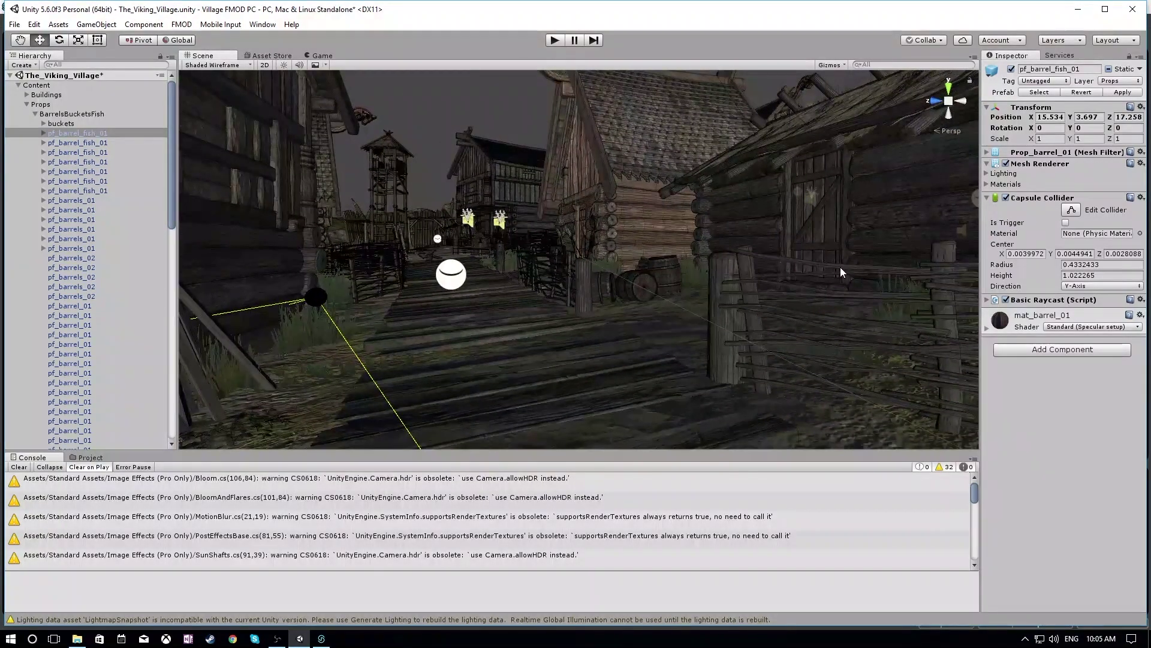
right_drag(807, 221, 547, 243)
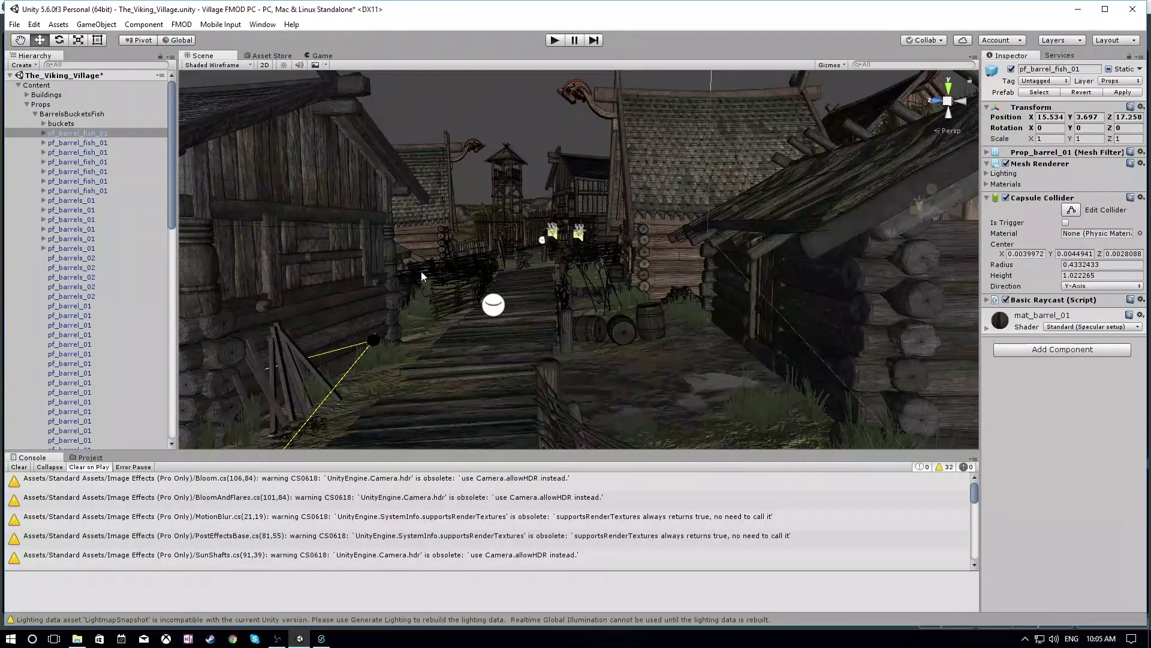
right_drag(778, 274, 709, 184)
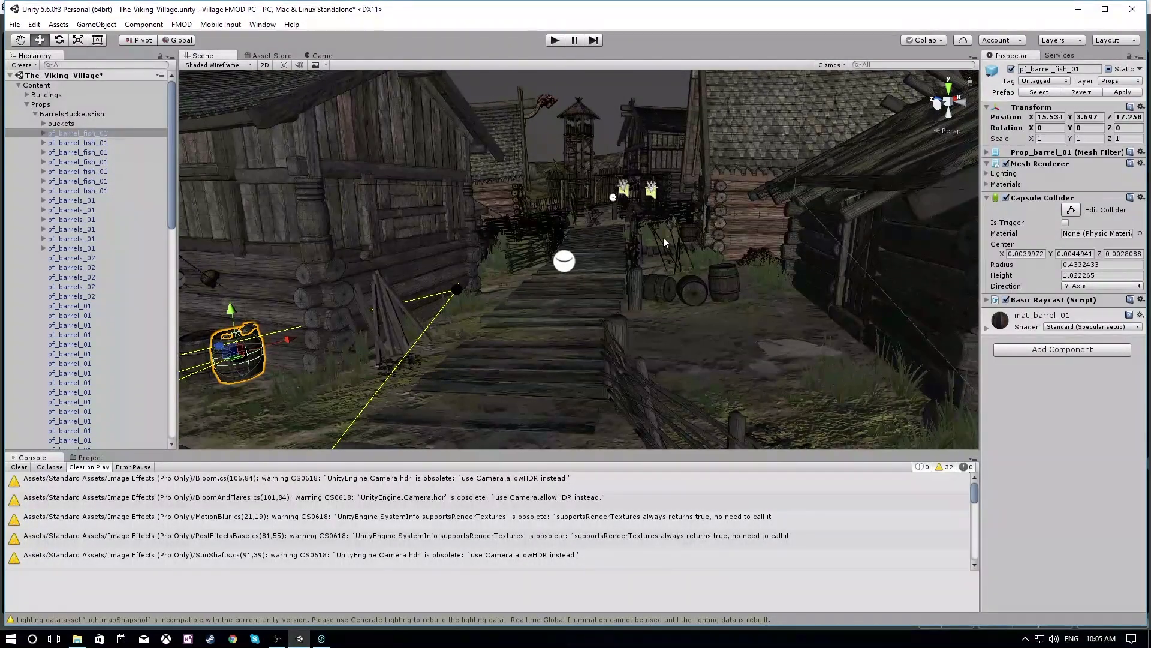
right_drag(663, 236, 598, 254)
right_drag(756, 293, 407, 254)
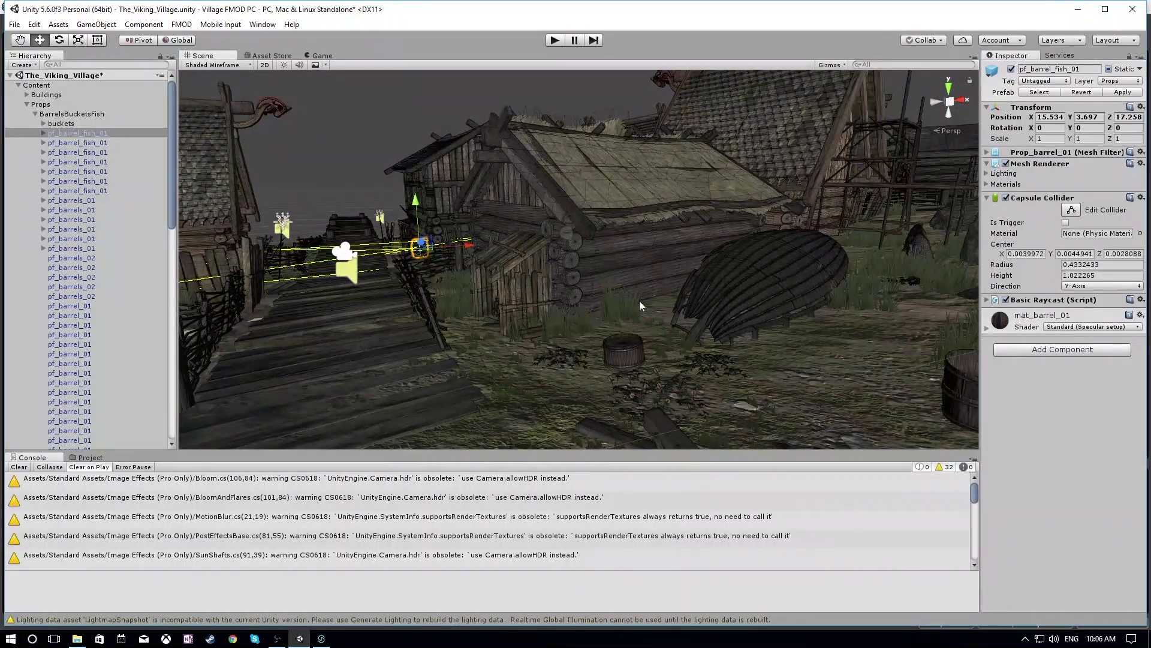
right_drag(639, 301, 761, 296)
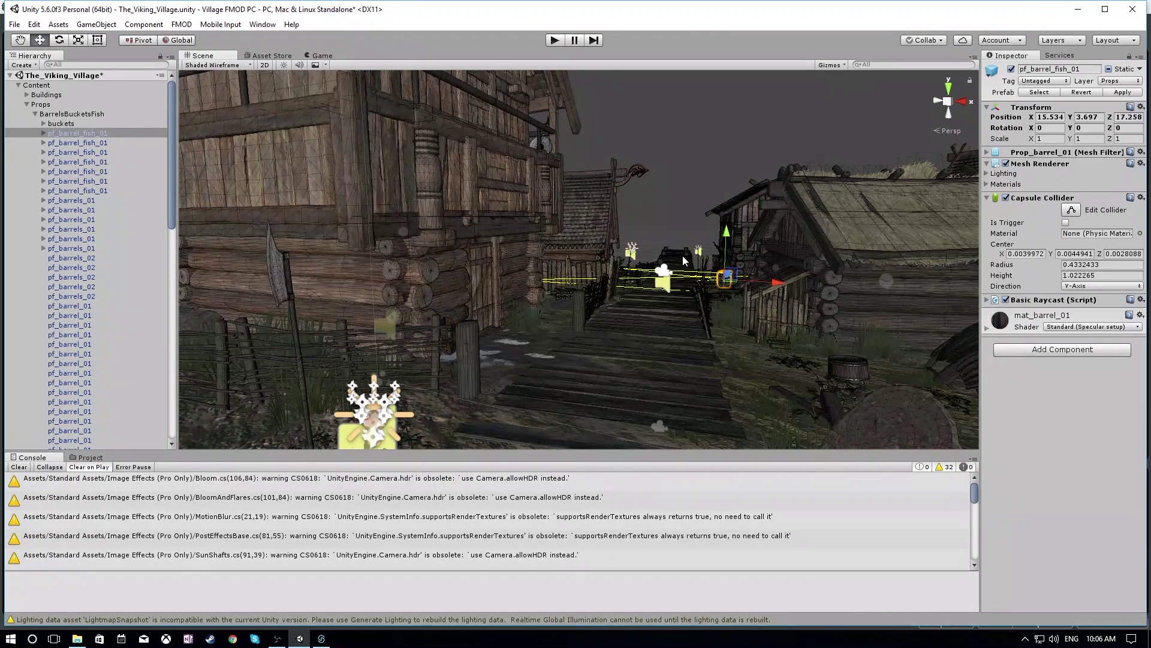
right_drag(653, 232, 563, 347)
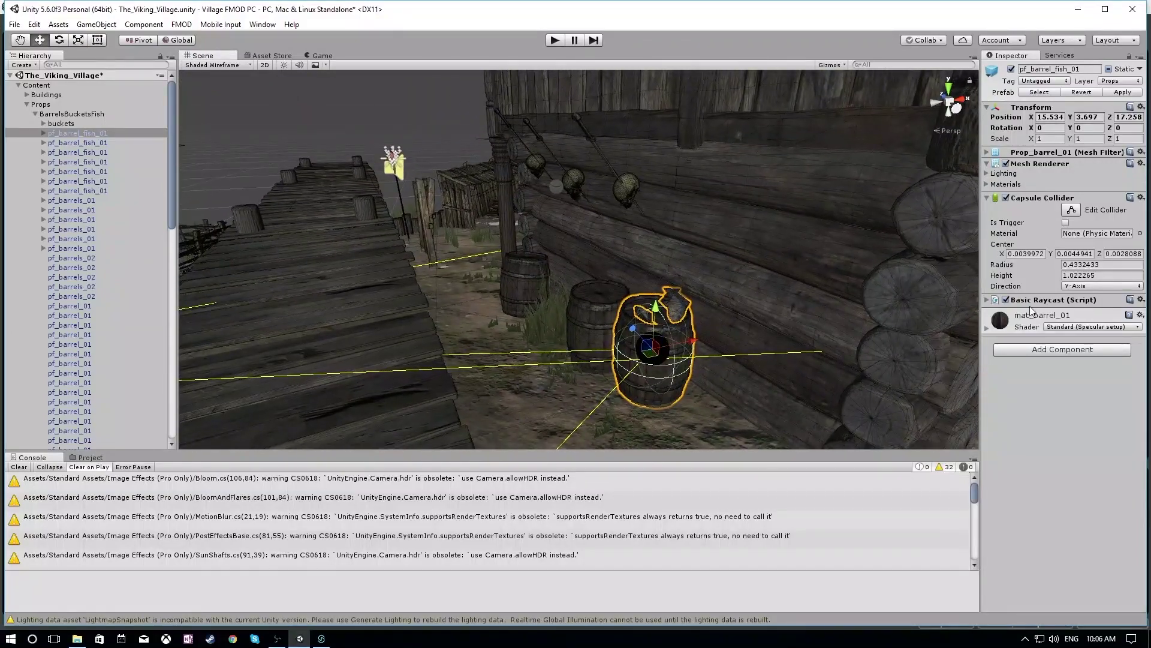
- Open the selected barrel's Basic Raycast script for editing in Visual Studio and maximize the editor window
click(986, 300)
click(987, 300)
alt+drag(777, 334, 692, 179)
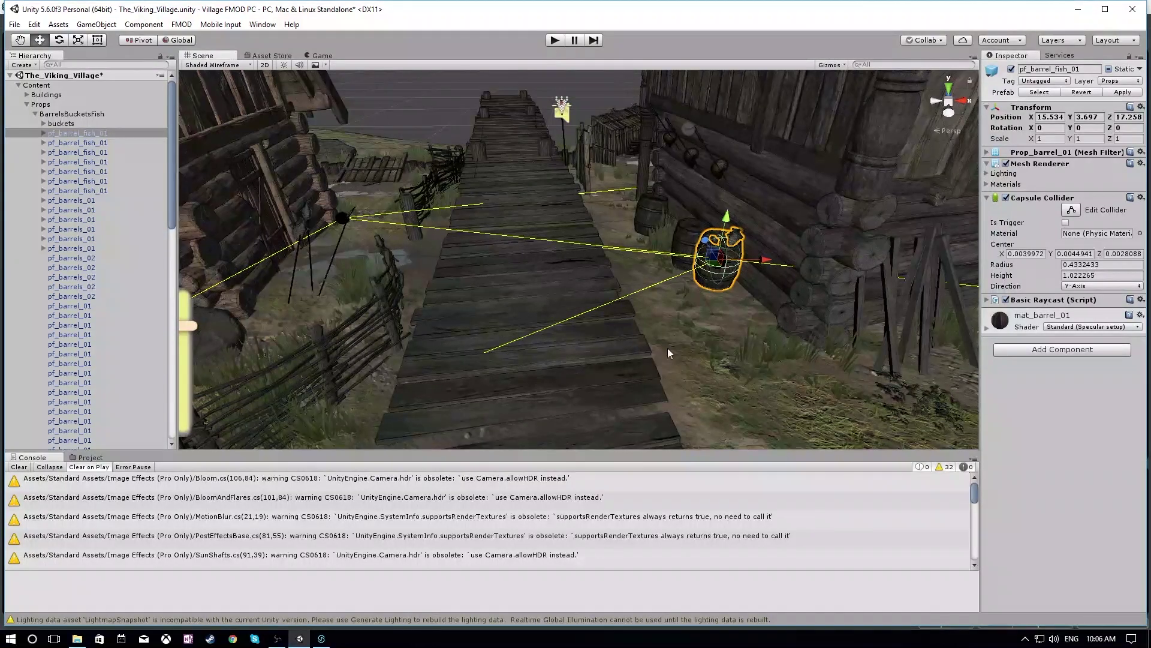
click(987, 299)
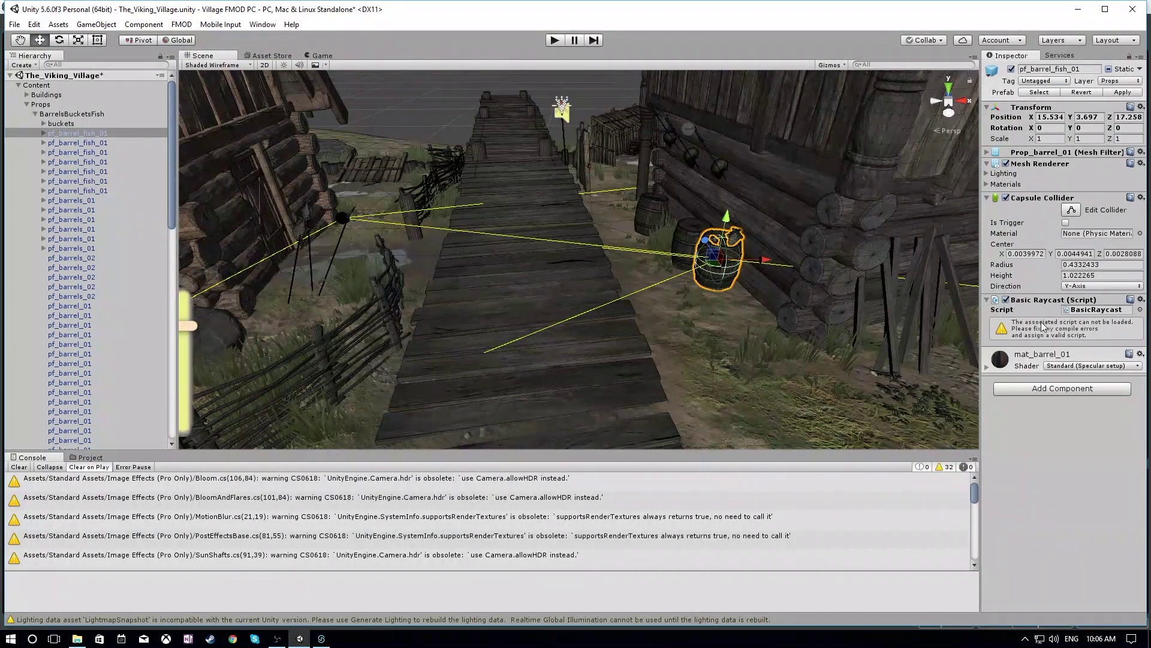
click(1111, 312)
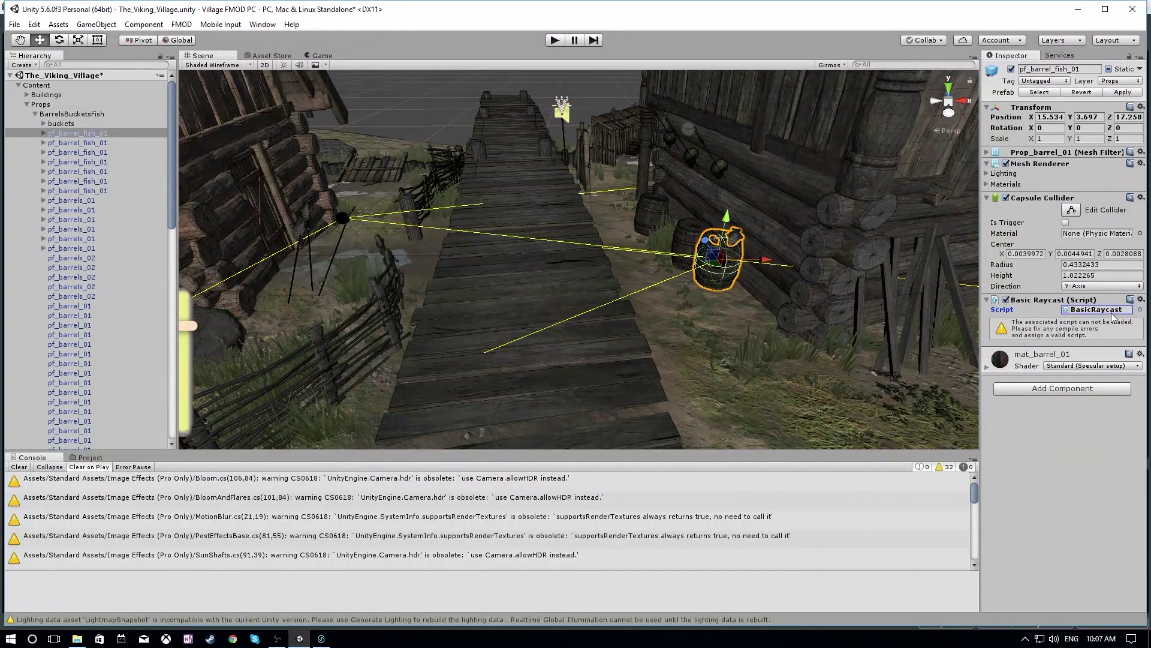
click(1142, 301)
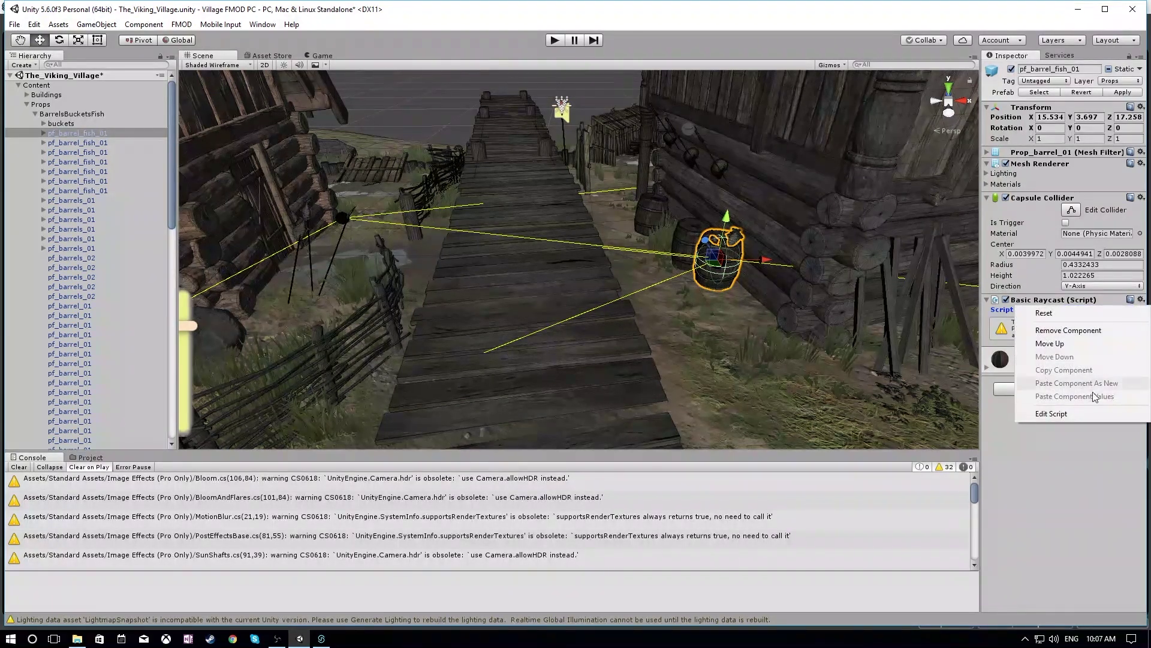
click(1086, 414)
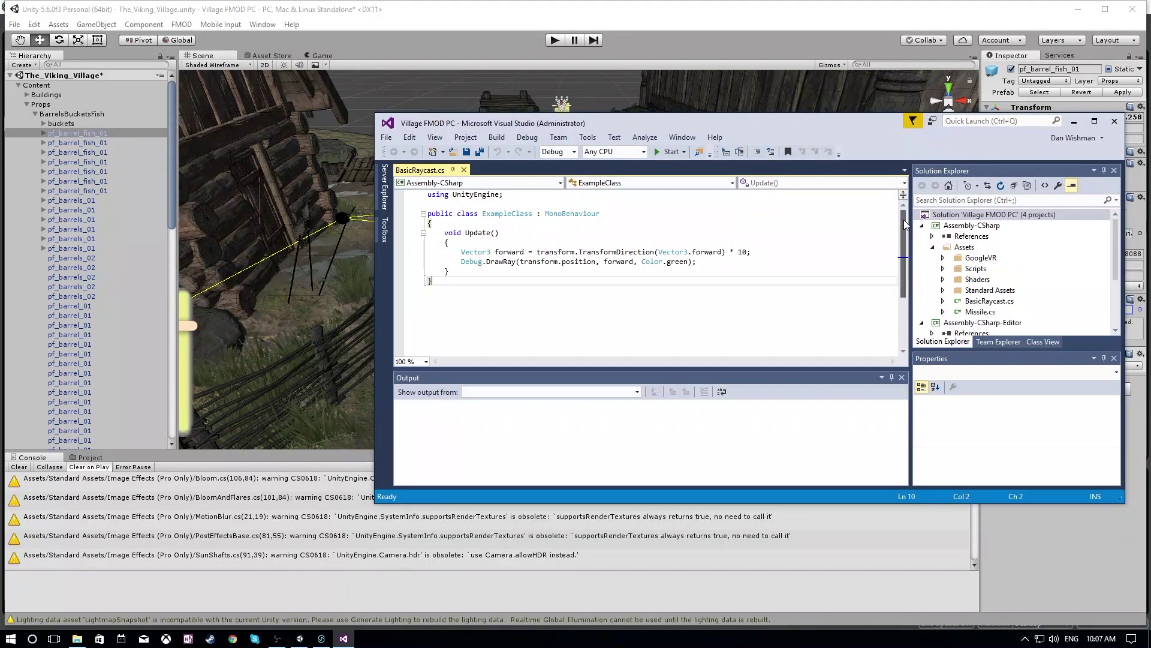
click(1095, 122)
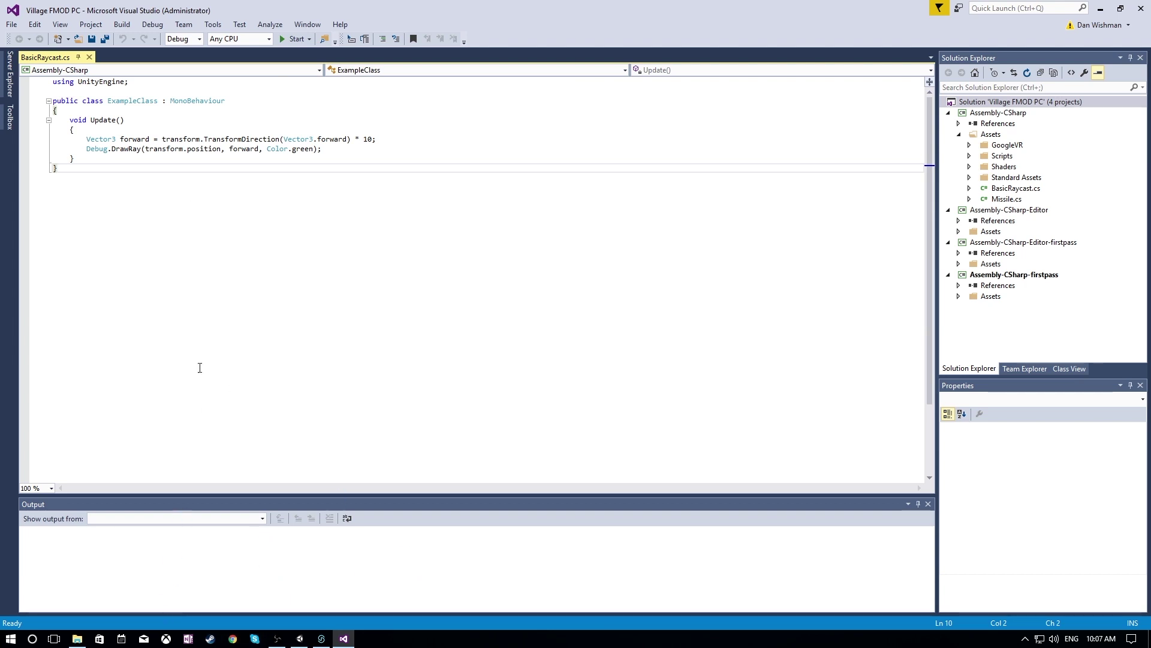
- Switch to Chrome, search for "unity raycast from source to listener", and check the Unity manual's Audio Listener page before returning to the results
click(232, 638)
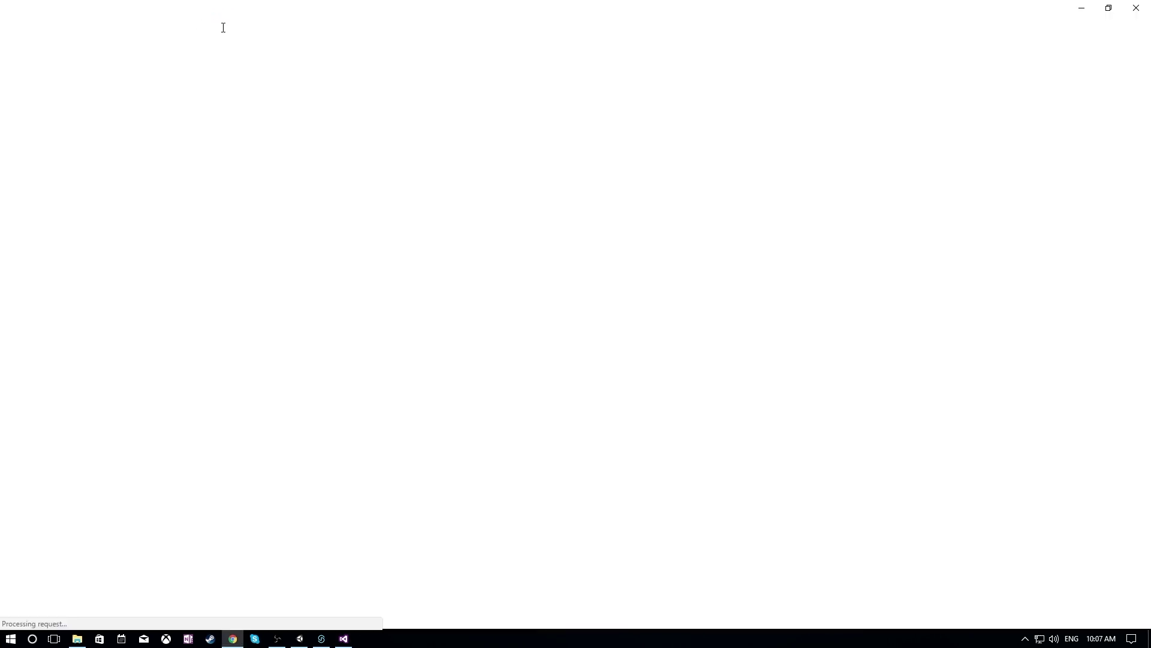
click(273, 26)
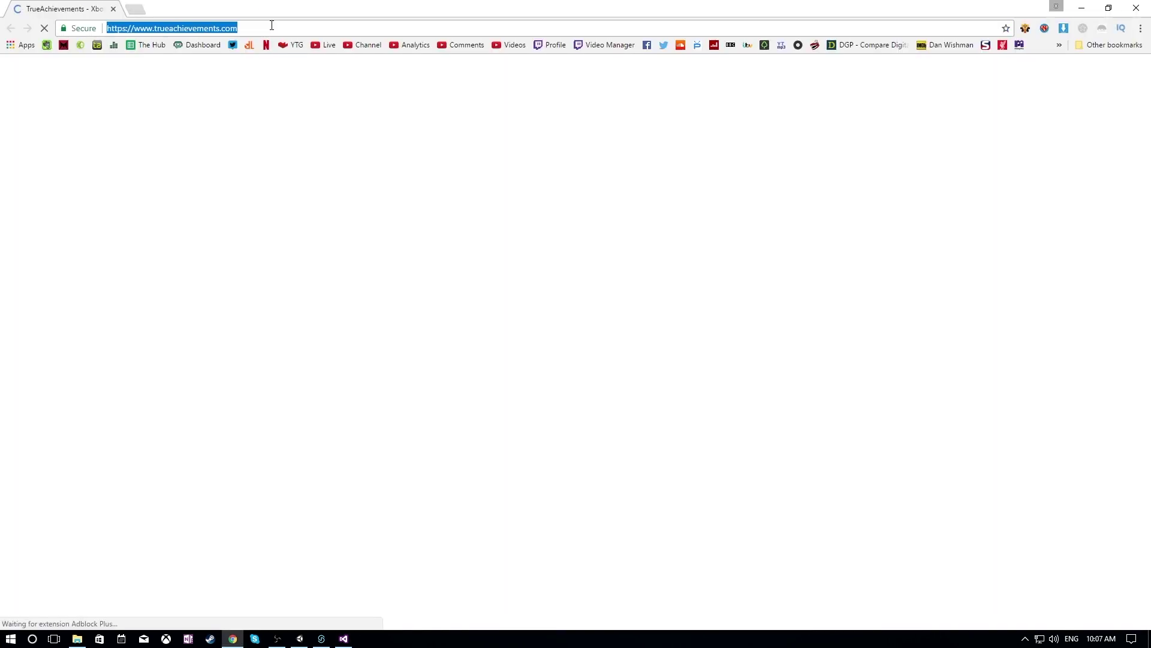
text(u)
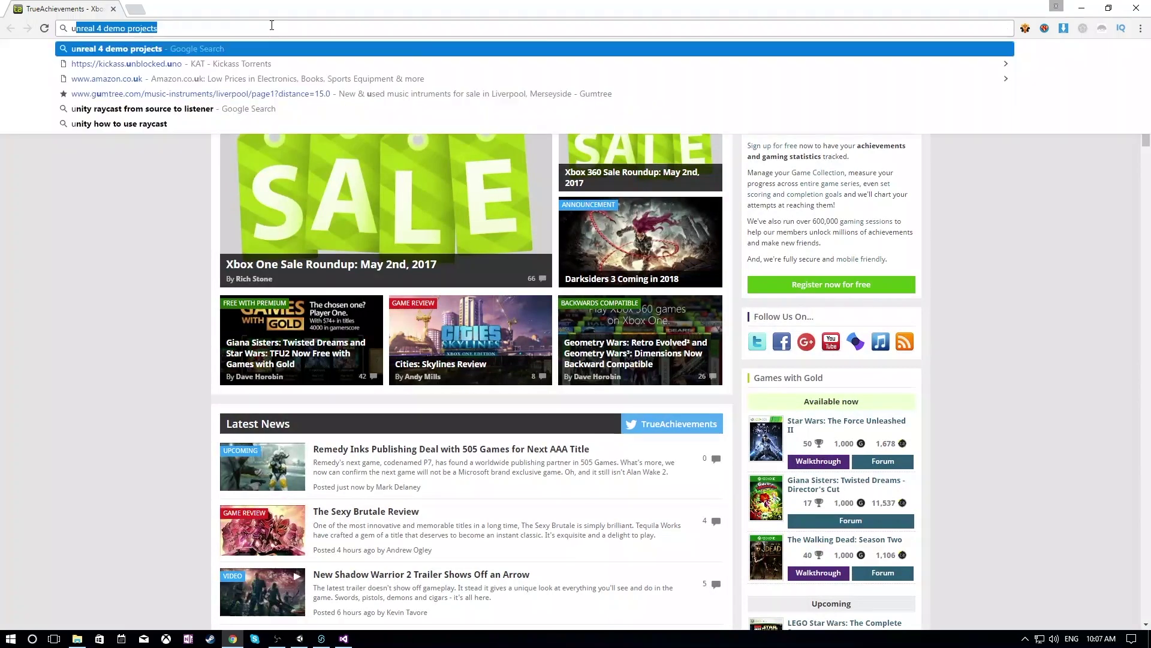
text(nity)
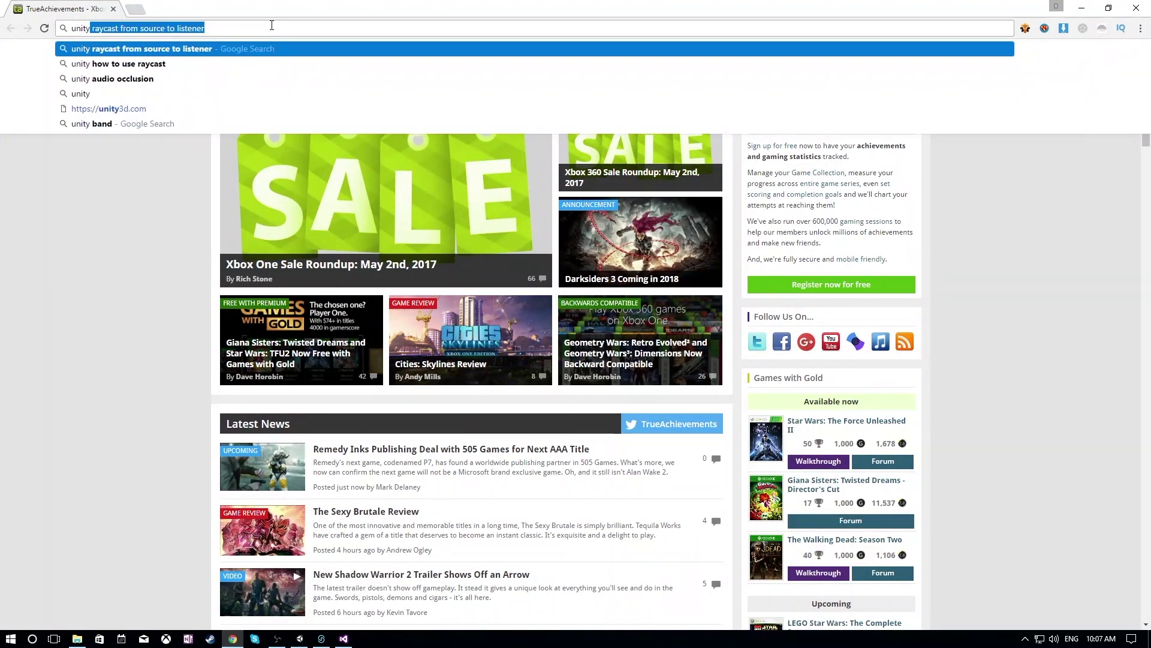
key(Return)
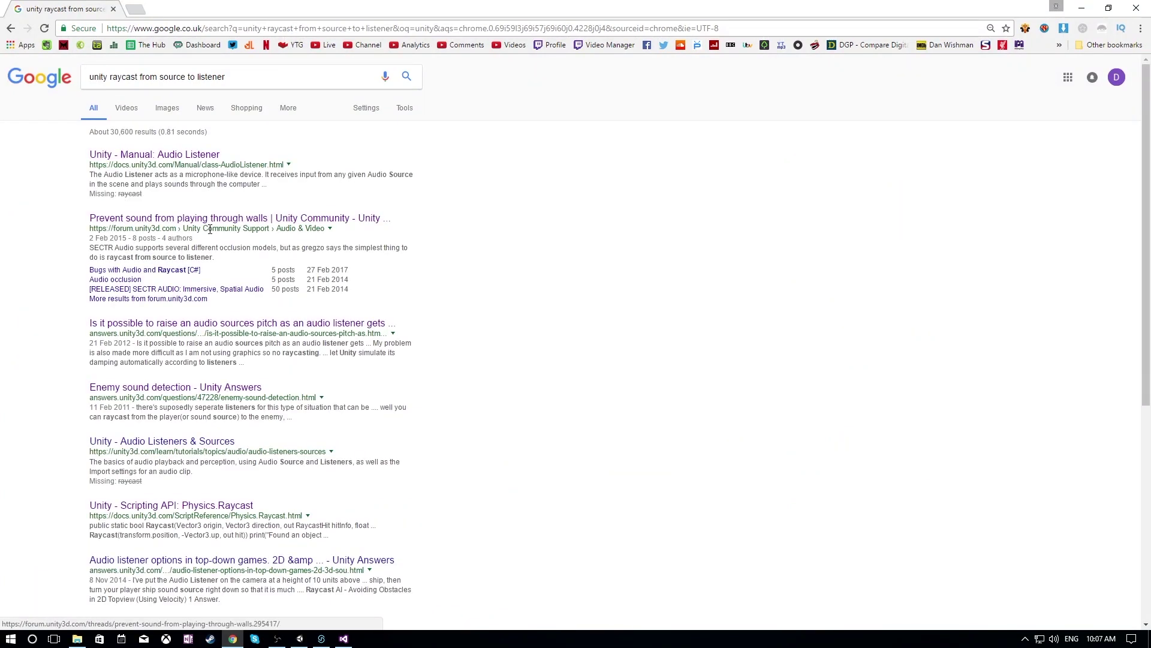
click(191, 158)
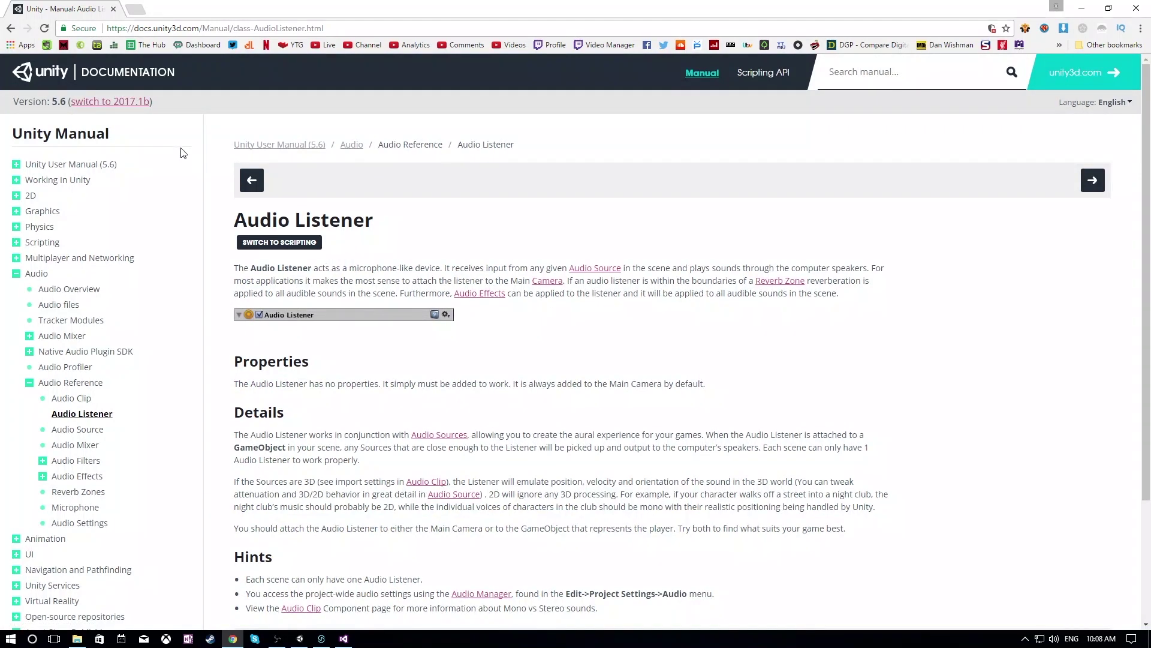
click(11, 29)
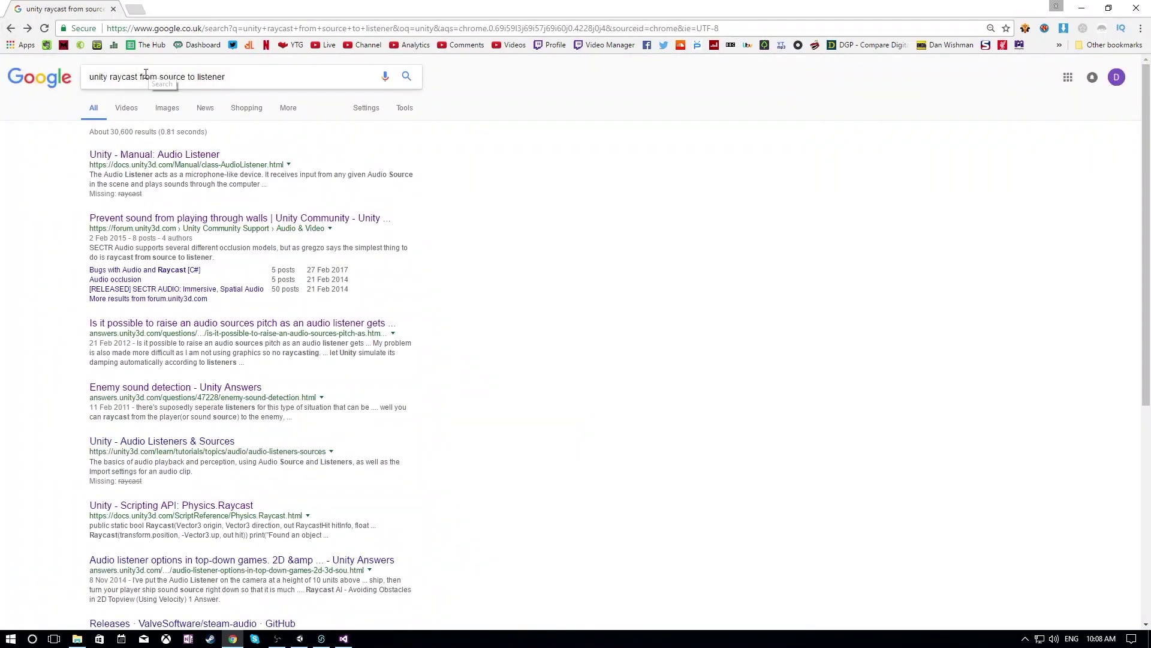
- Shorten the web search to "unity raycast" and open the Unity Scripting API page for Physics.Raycast
drag(138, 77, 435, 85)
key(BackSpace)
key(Return)
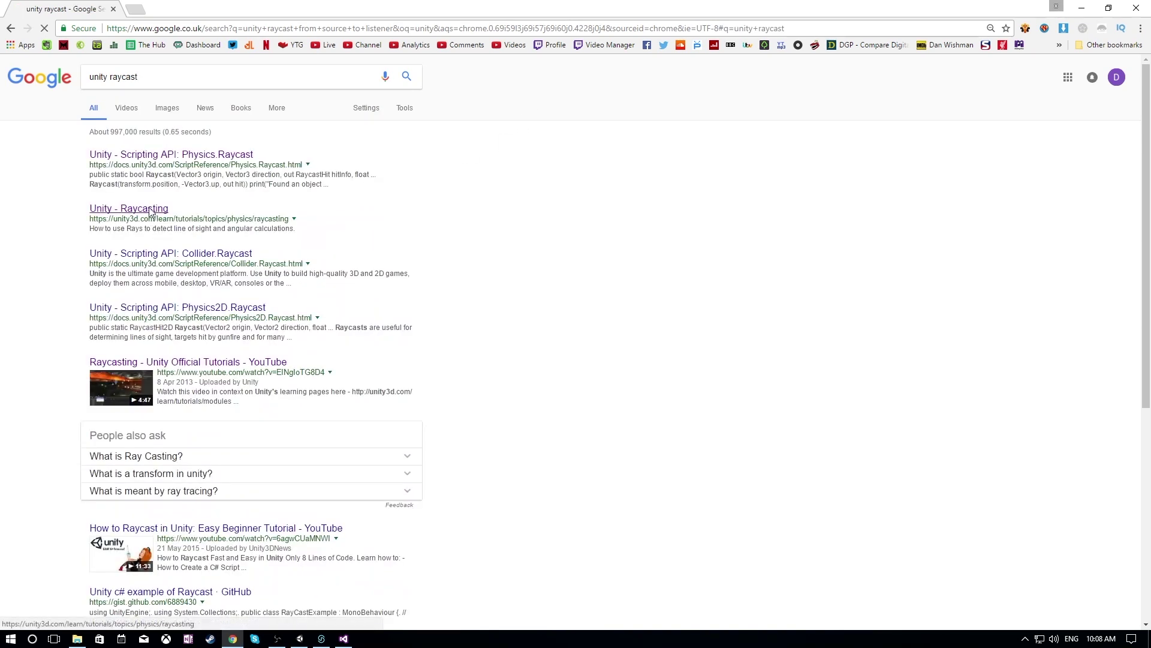
click(151, 214)
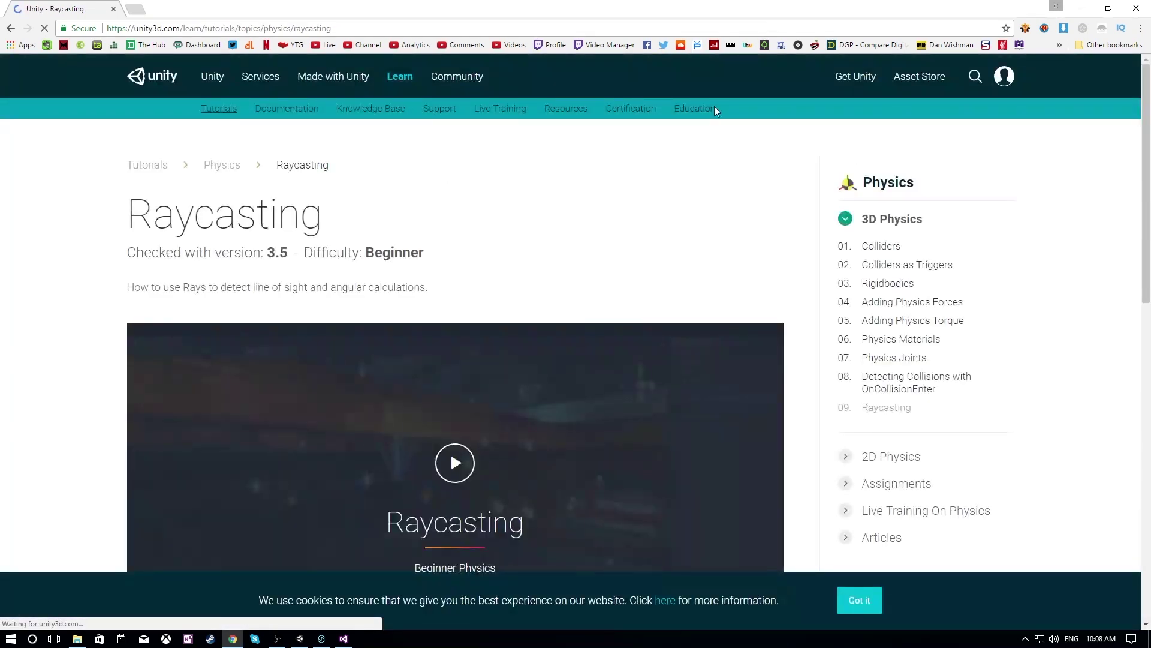
click(11, 29)
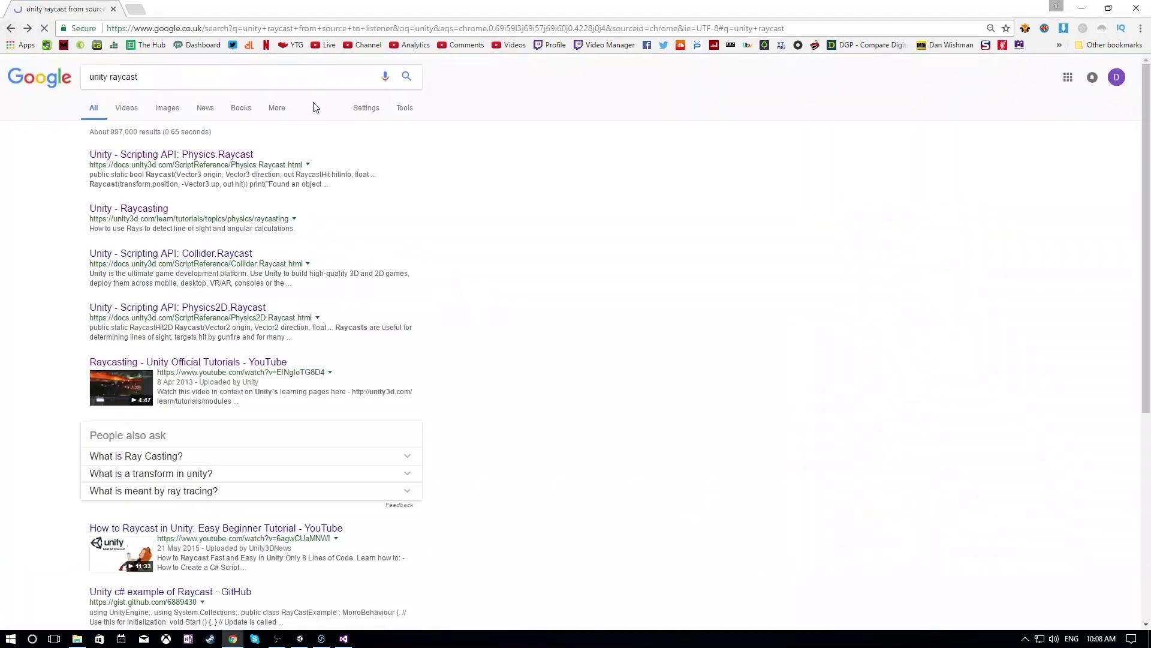
click(200, 159)
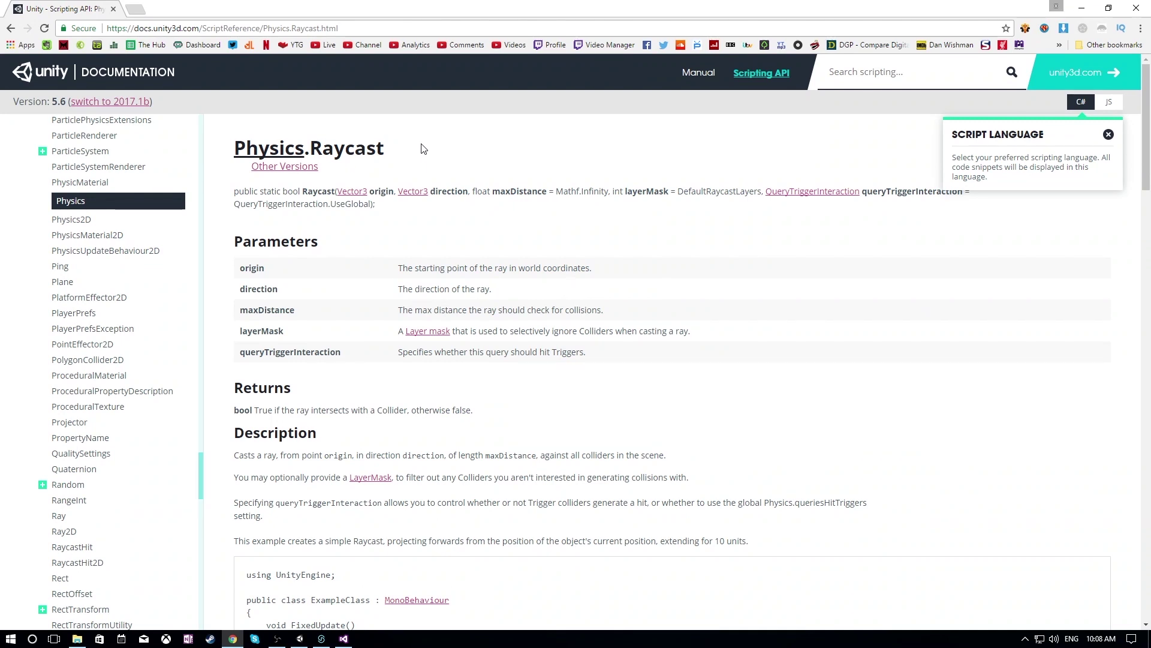
- Copy the first Physics.Raycast C# example from the documentation and paste it below the existing class in BasicRaycast.cs in Visual Studio
scroll(621, 428, down, 4)
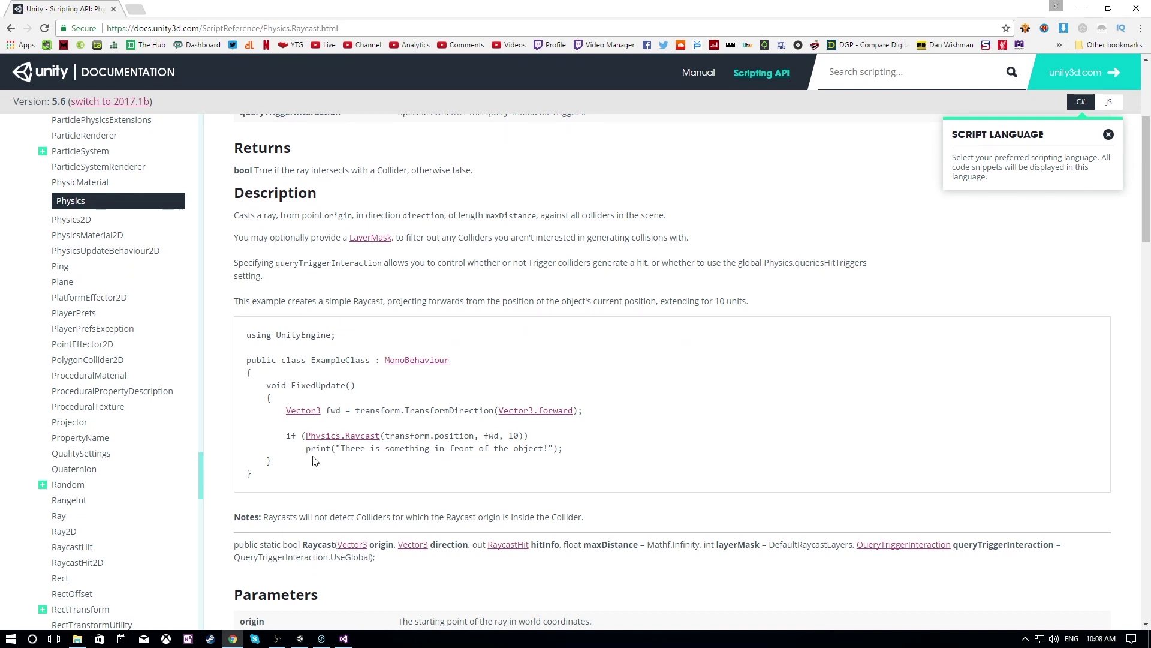
drag(262, 482, 238, 336)
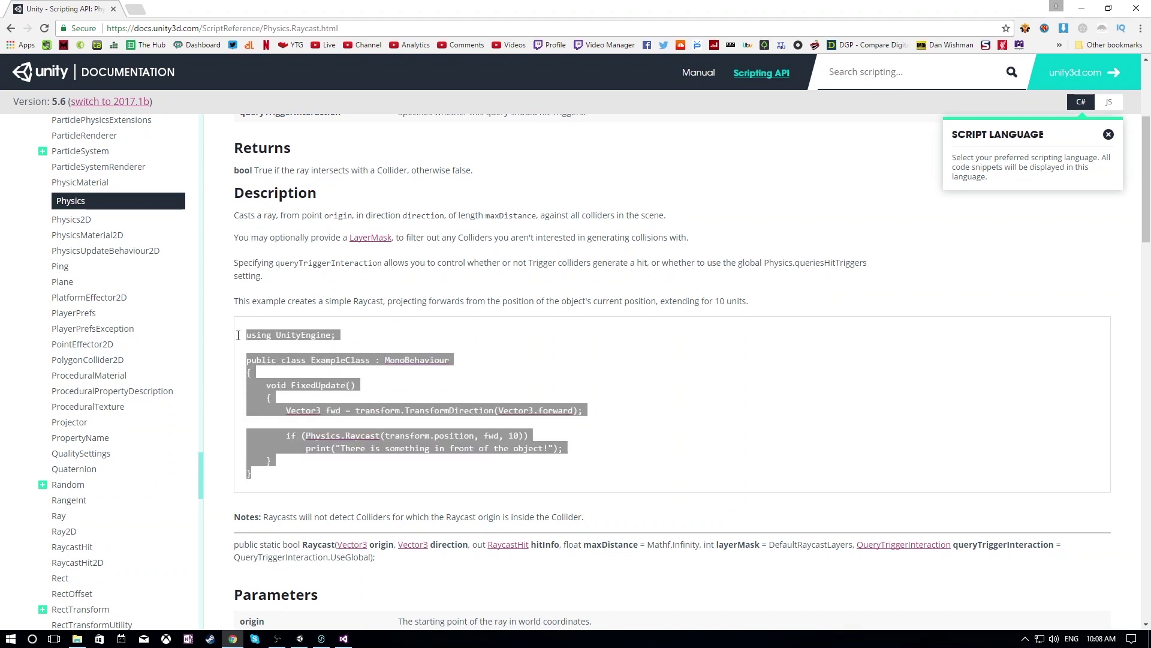
right_click(257, 335)
click(279, 343)
click(343, 638)
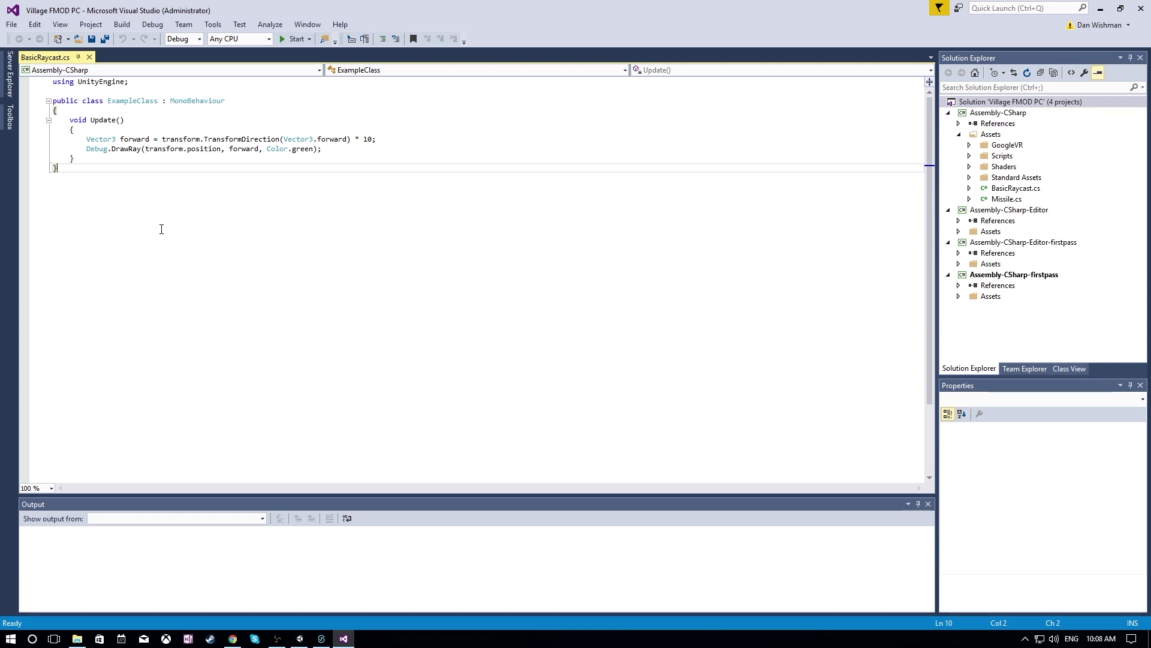
key(Return)
key(ctrl+v)
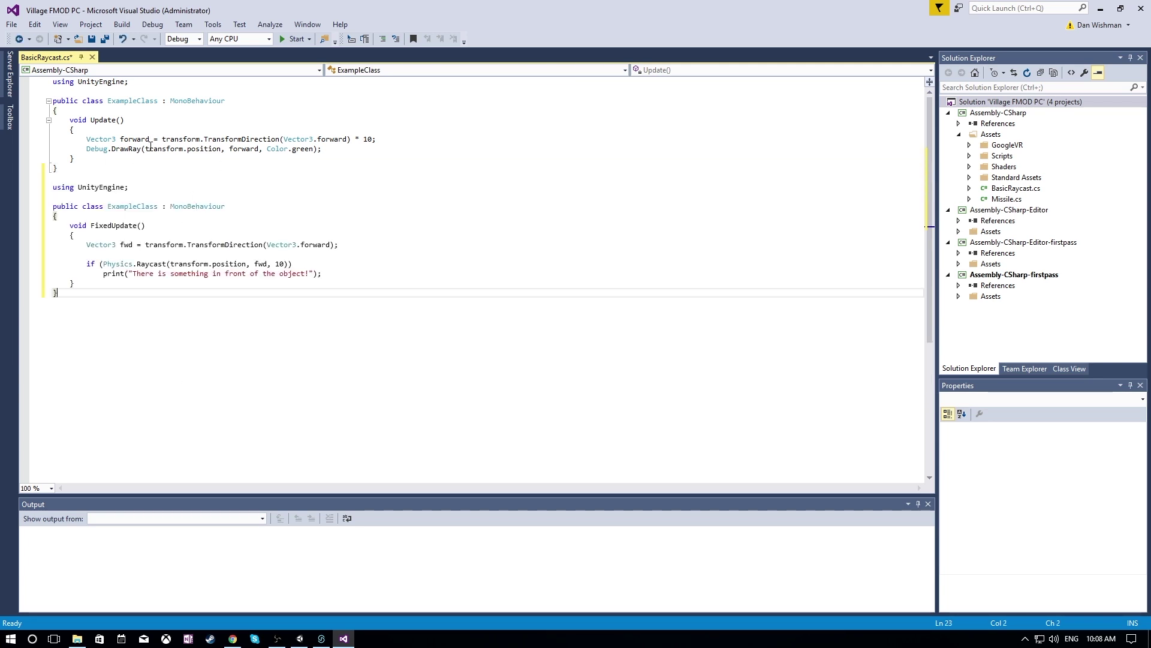
- Copy the Debug.DrawRay line and its closing brace from Update into FixedUpdate, directly below the Vector3 fwd line
drag(82, 148, 347, 155)
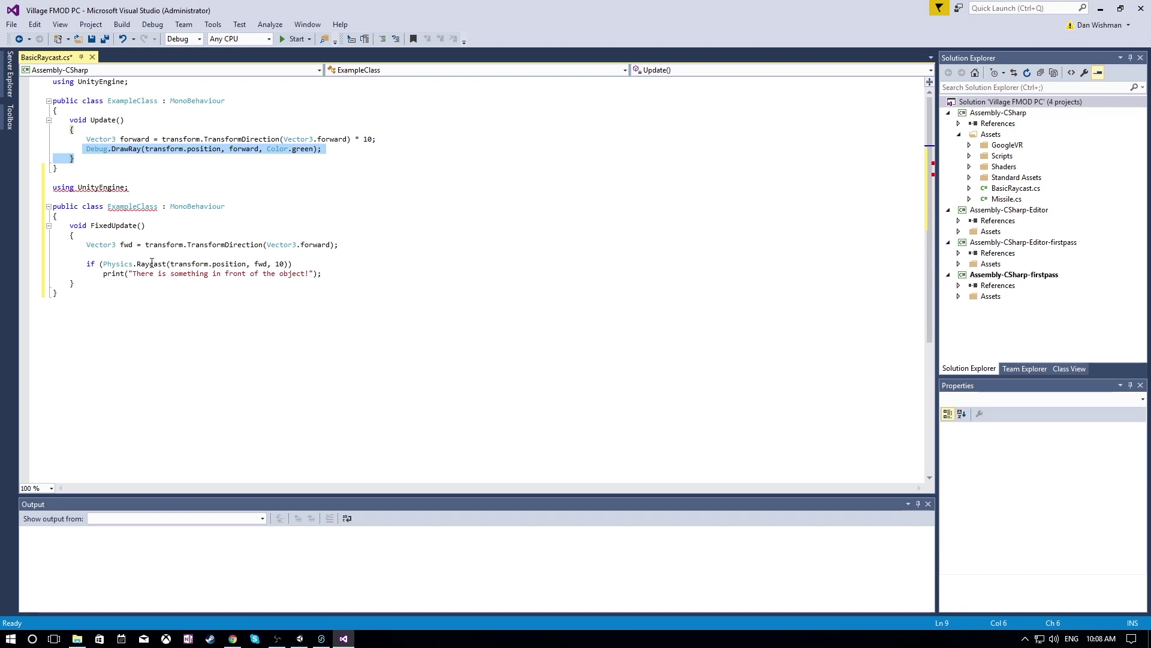
click(375, 244)
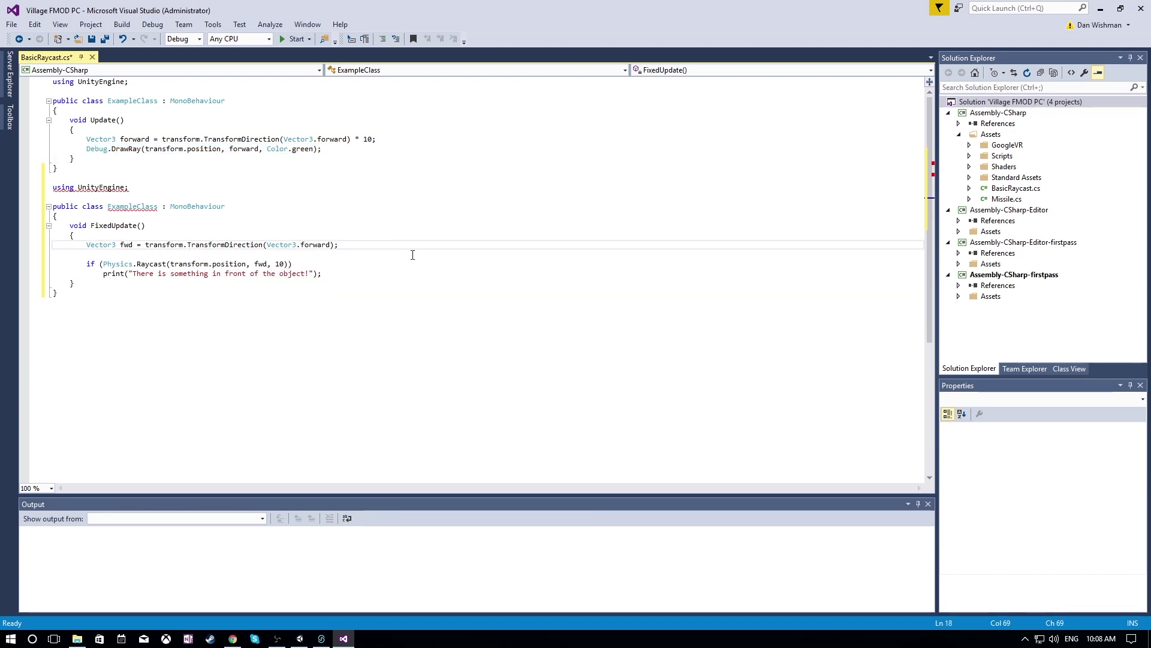
key(Return)
key(ctrl+v)
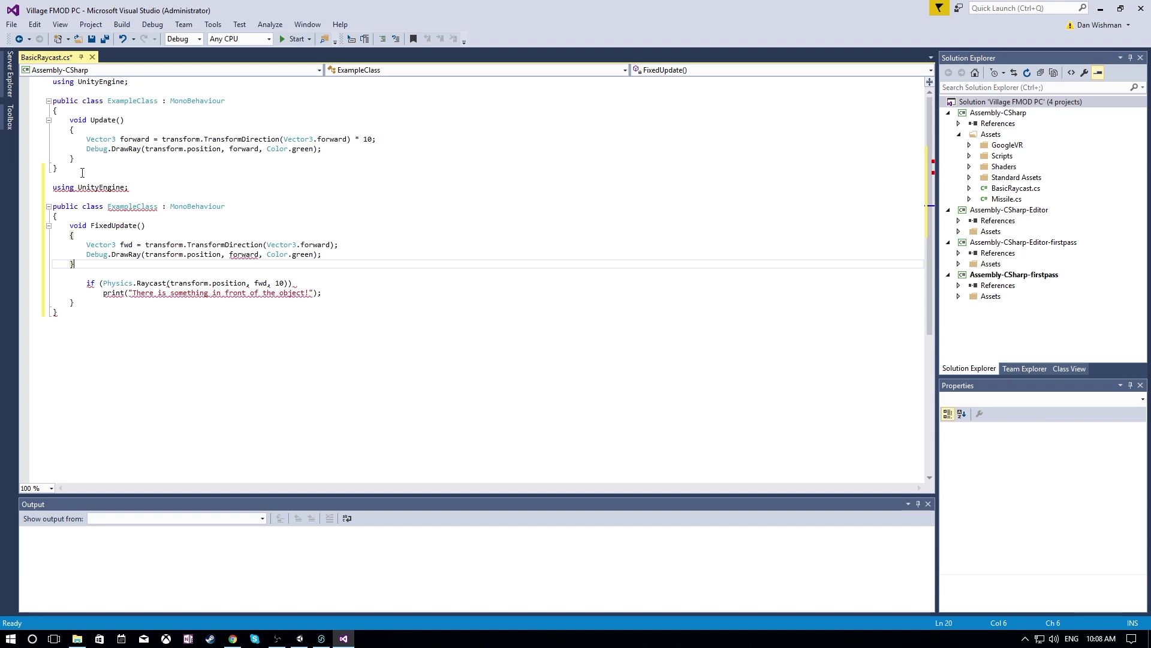
- Delete the original ExampleClass with its using line and the leftover blank lines, keeping the pasted FixedUpdate version
drag(57, 169, 34, 75)
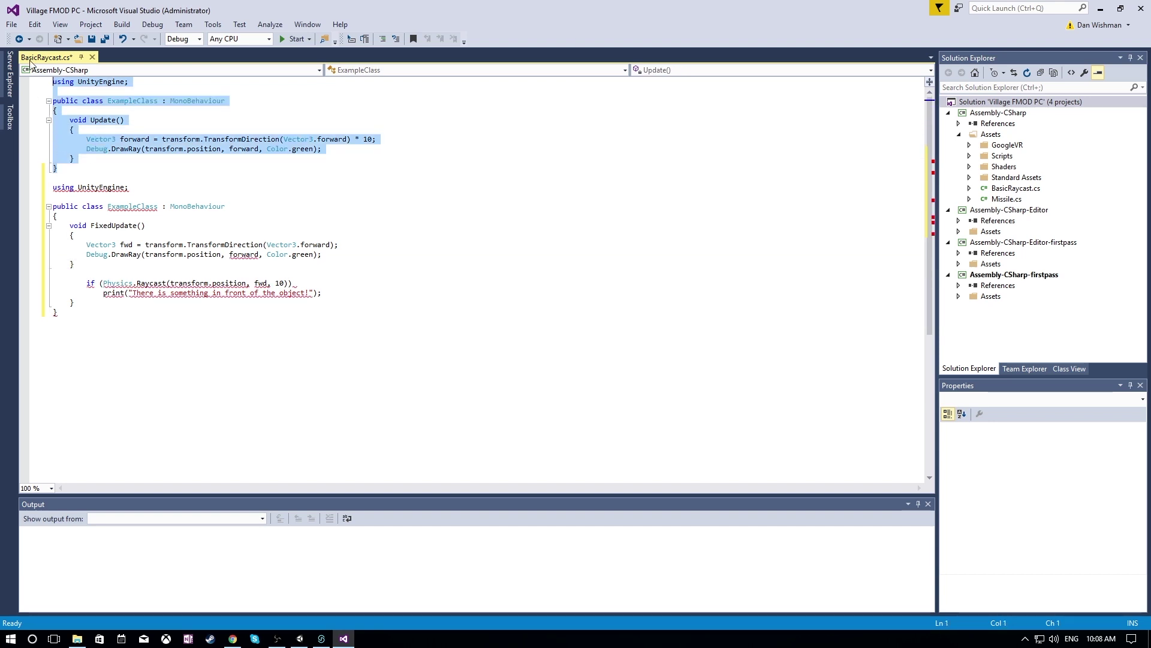
key(Delete)
key(Delete)
key(Delete)
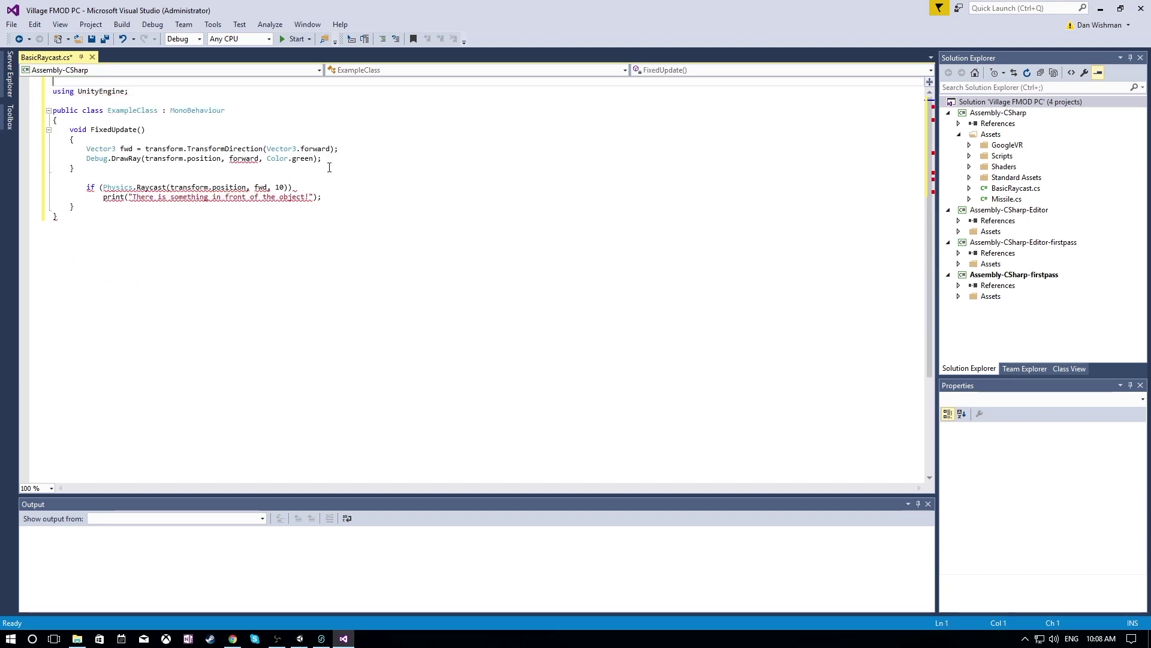
click(424, 294)
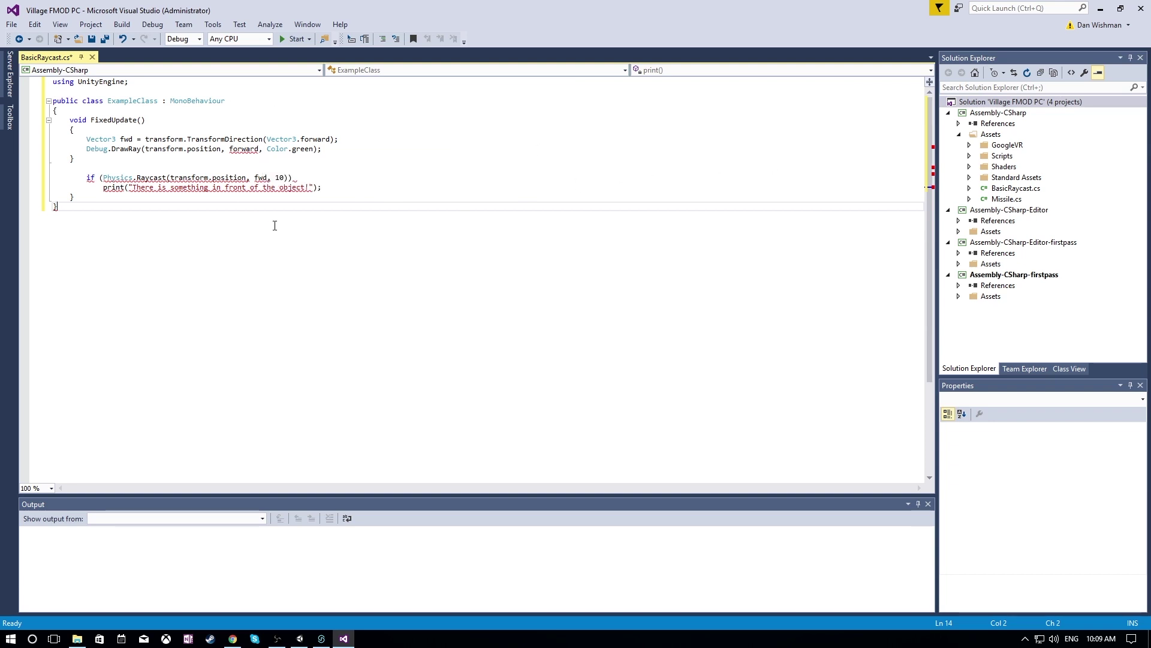
click(155, 201)
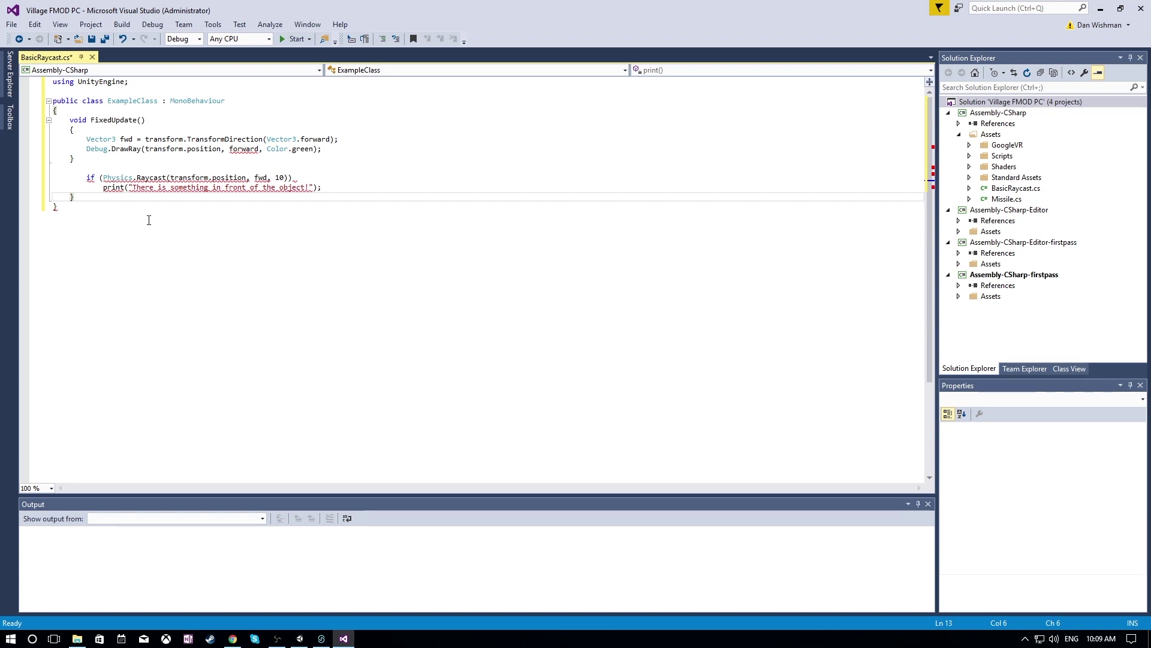
- Add an opening brace on its own line below the Physics.Raycast if condition in BasicRaycast.cs
click(296, 175)
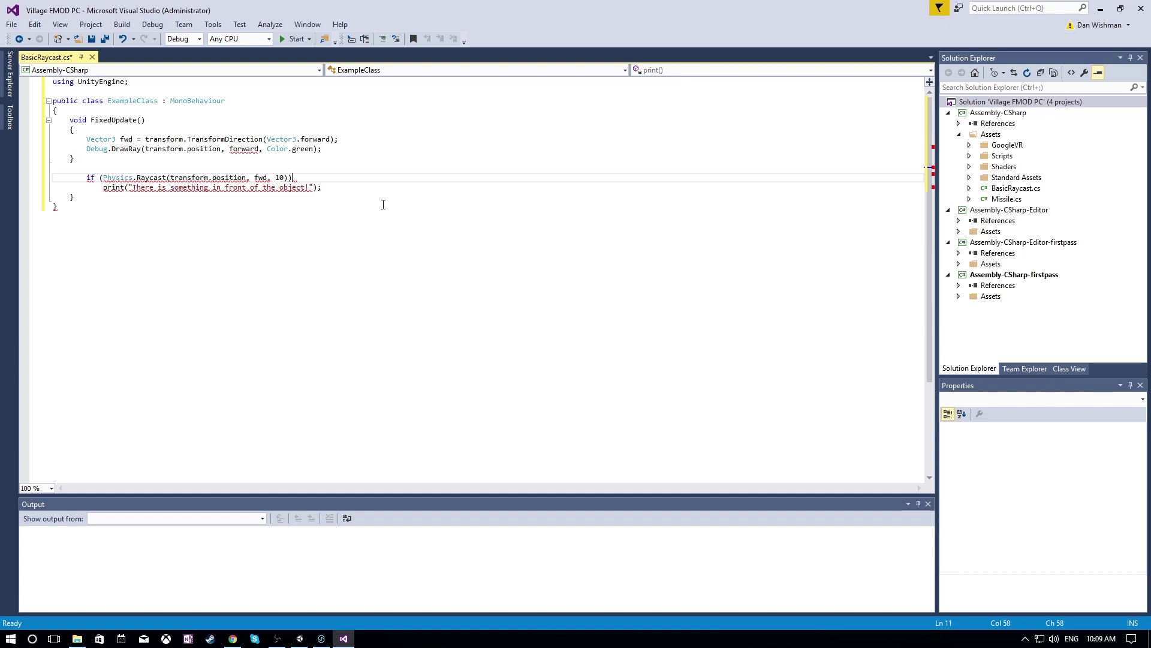
key(Return)
text({)
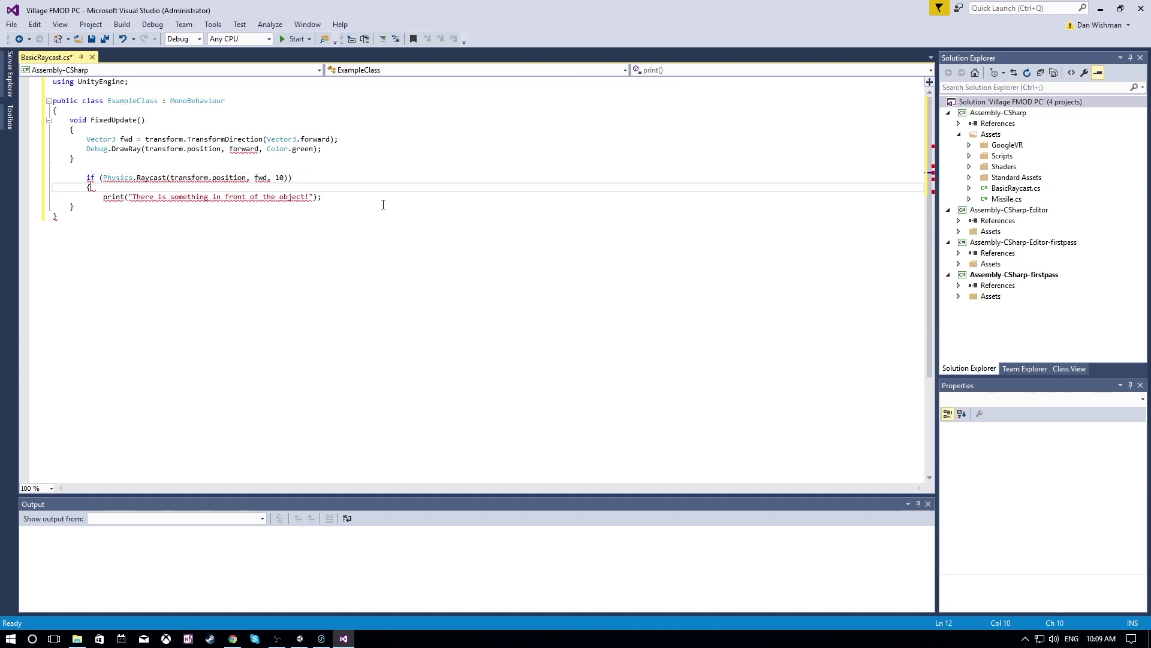
click(187, 318)
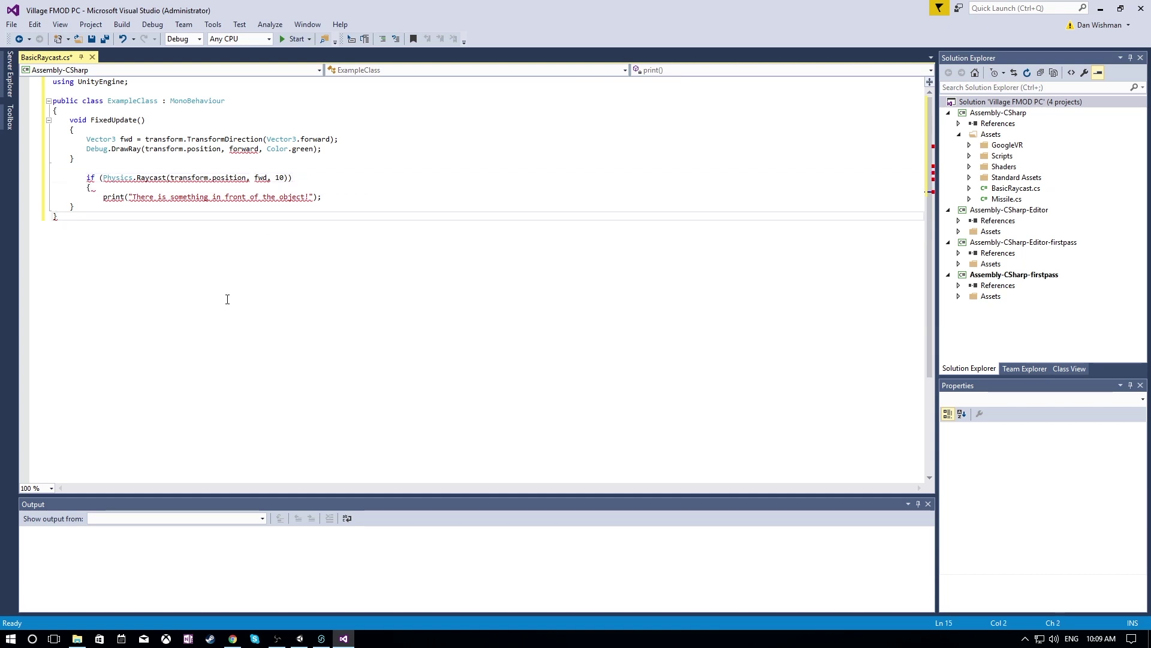
click(92, 191)
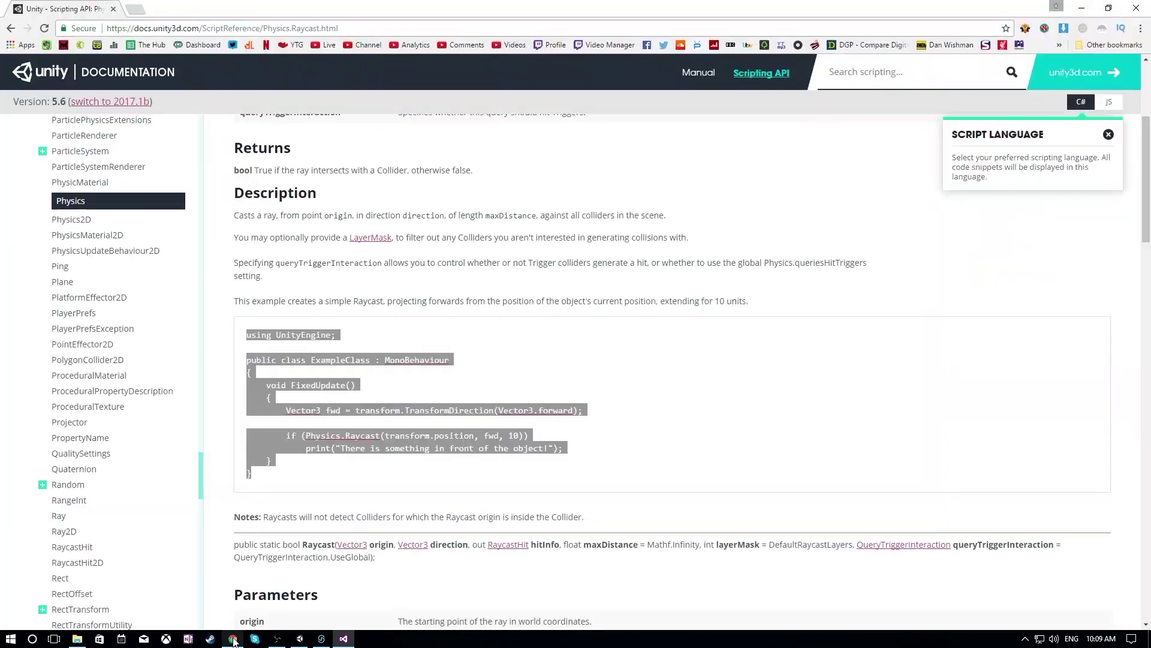
- Switch to Chrome, review the Physics.Raycast documentation examples, and copy the first ExampleClass C# example that casts forward 10 units
click(233, 638)
scroll(426, 268, down, 10)
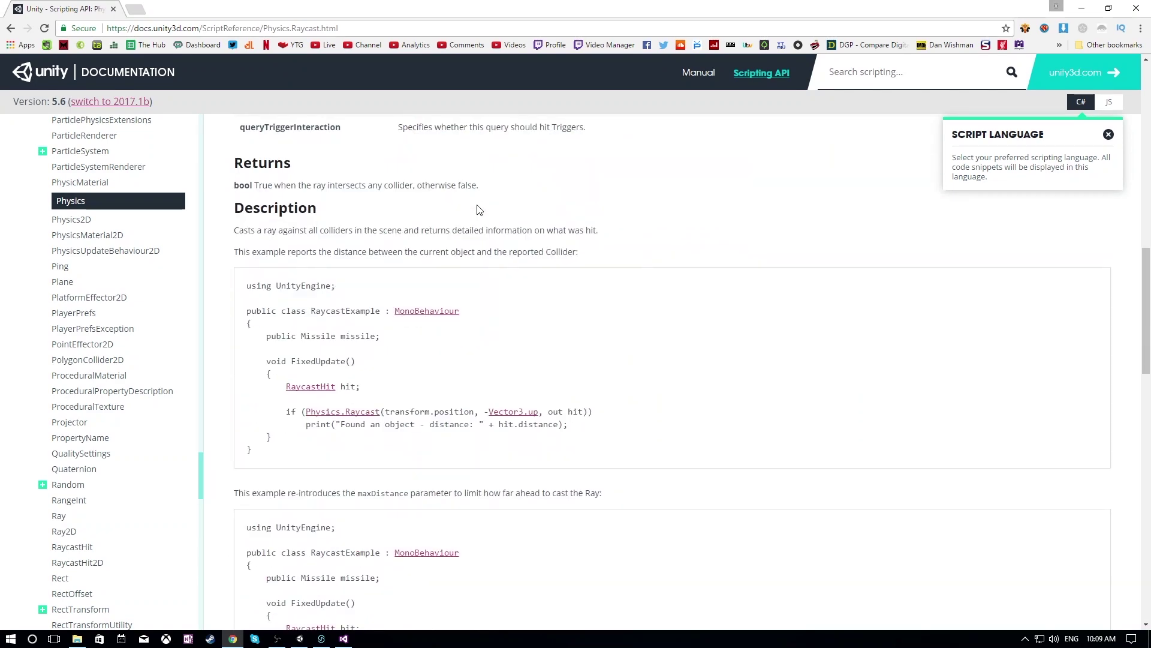
scroll(453, 278, down, 5)
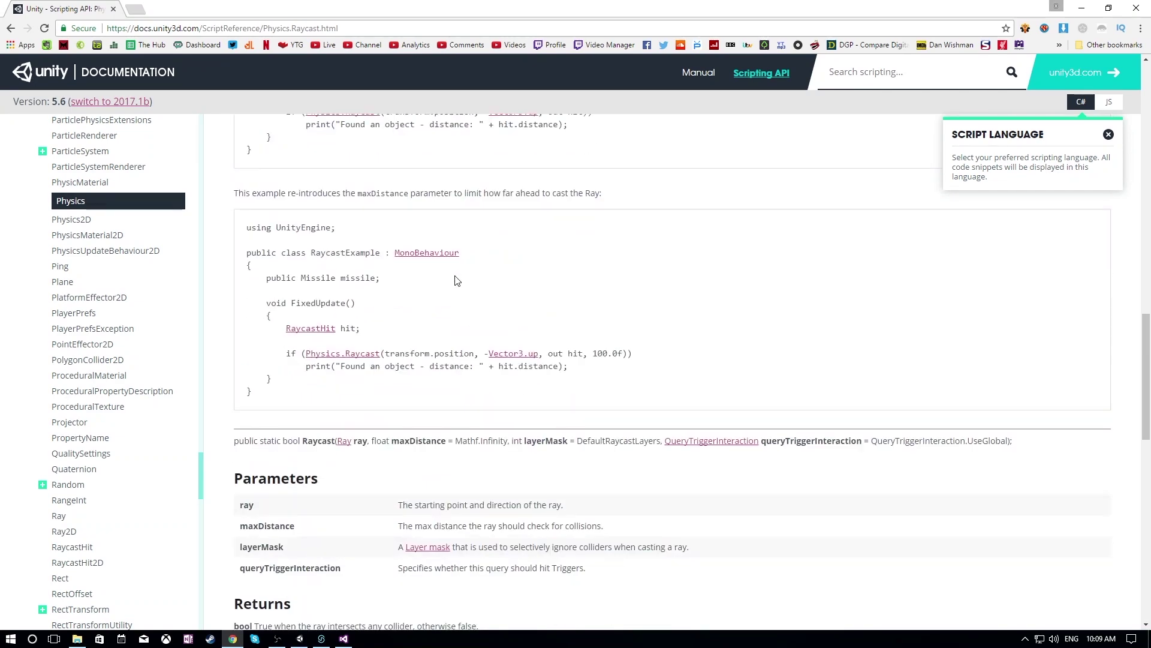
scroll(456, 280, down, 6)
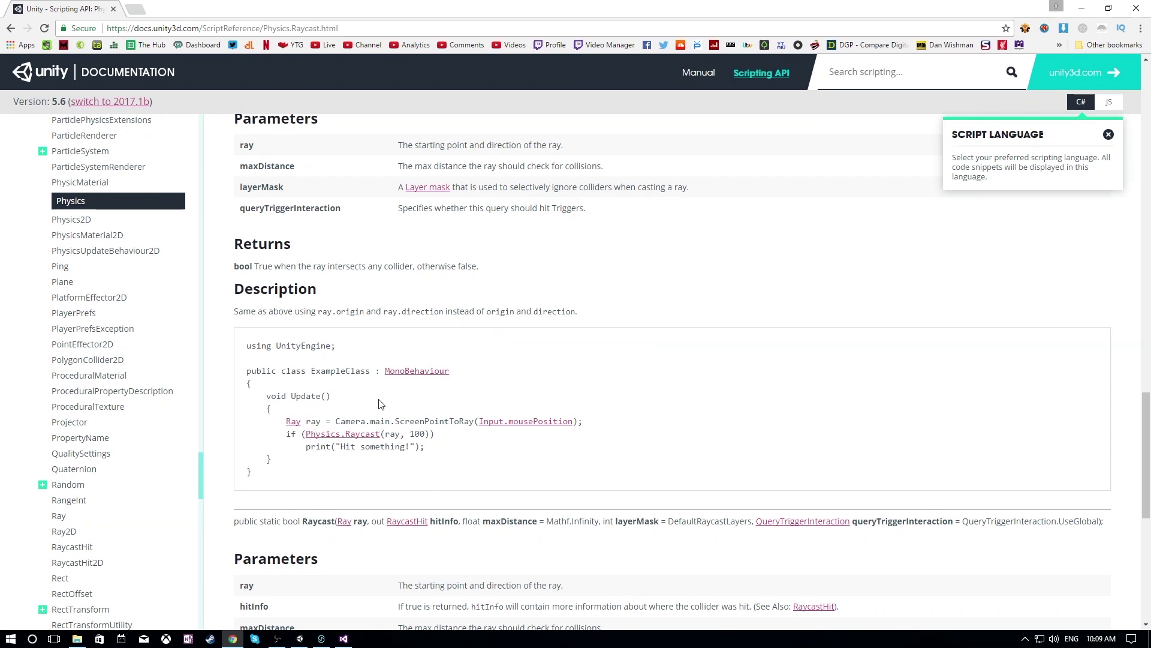
scroll(410, 402, up, 15)
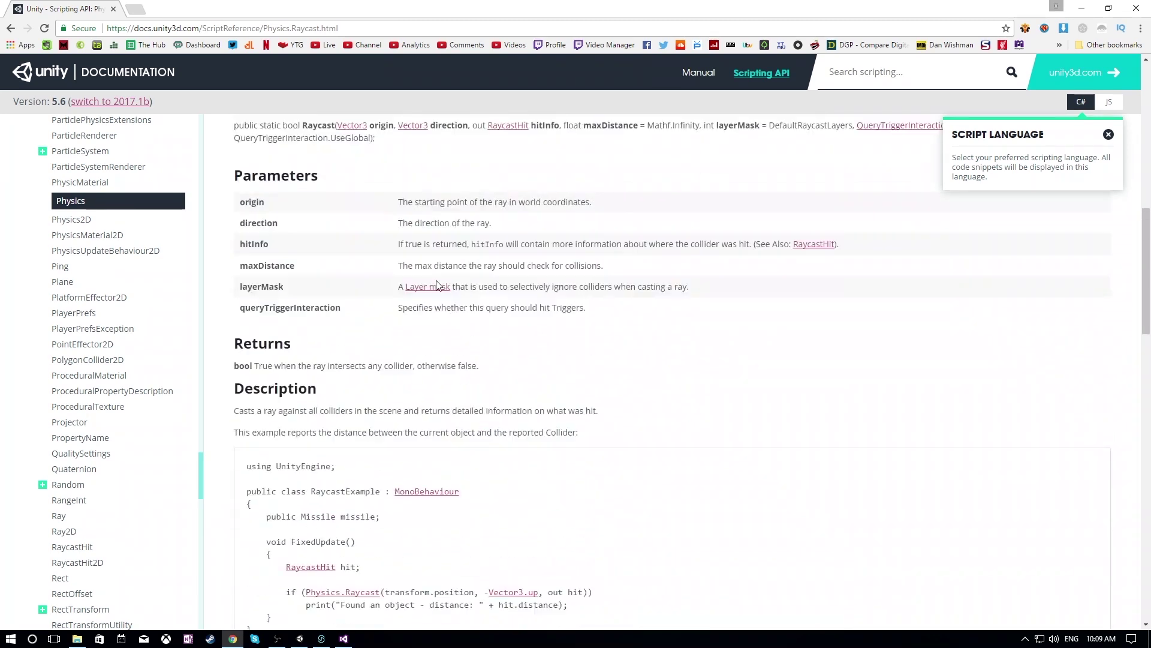
scroll(440, 290, up, 3)
click(345, 231)
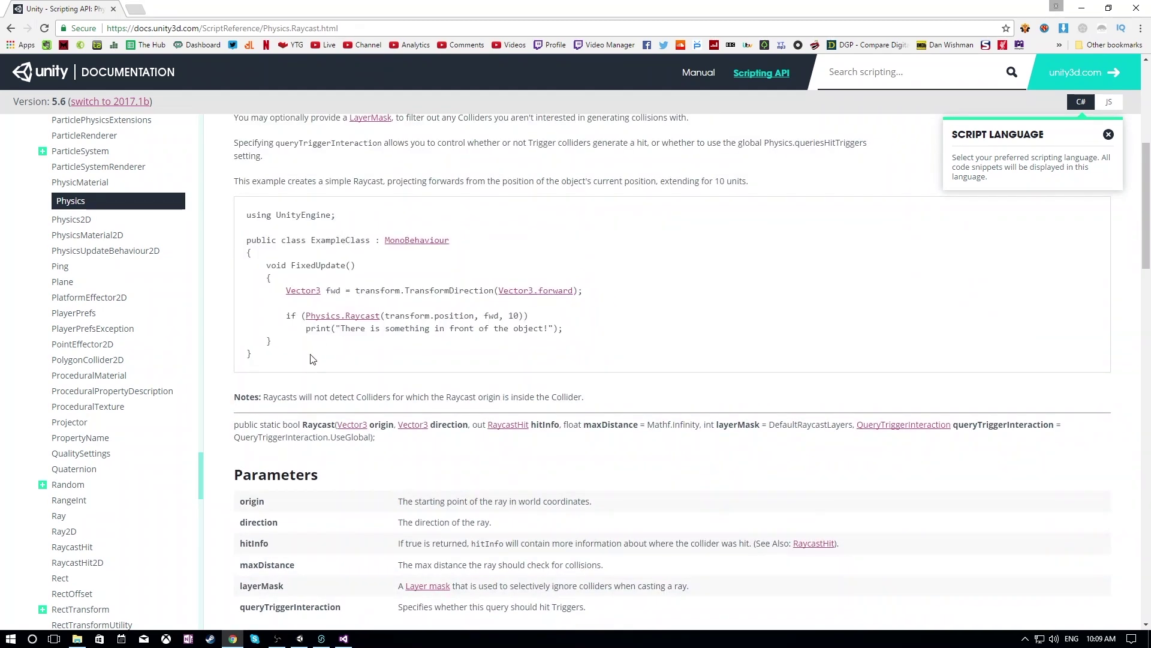
drag(286, 364, 223, 209)
key(ctrl+c)
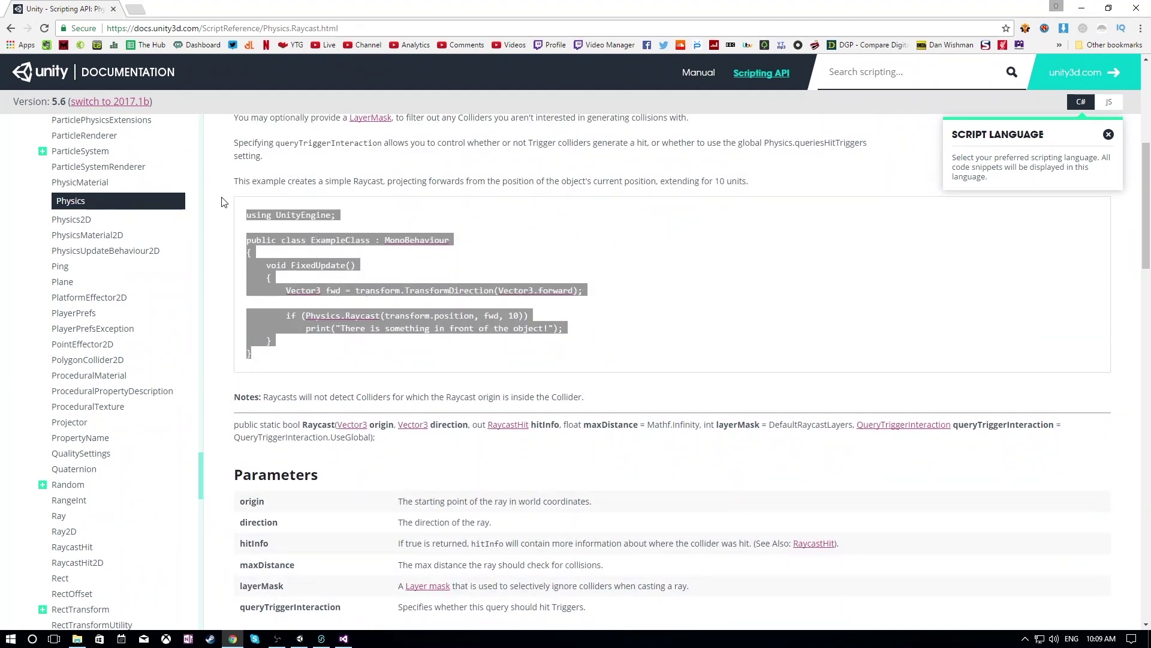
- Return to Visual Studio and replace the entire contents of BasicRaycast.cs with the copied Physics.Raycast example
click(327, 637)
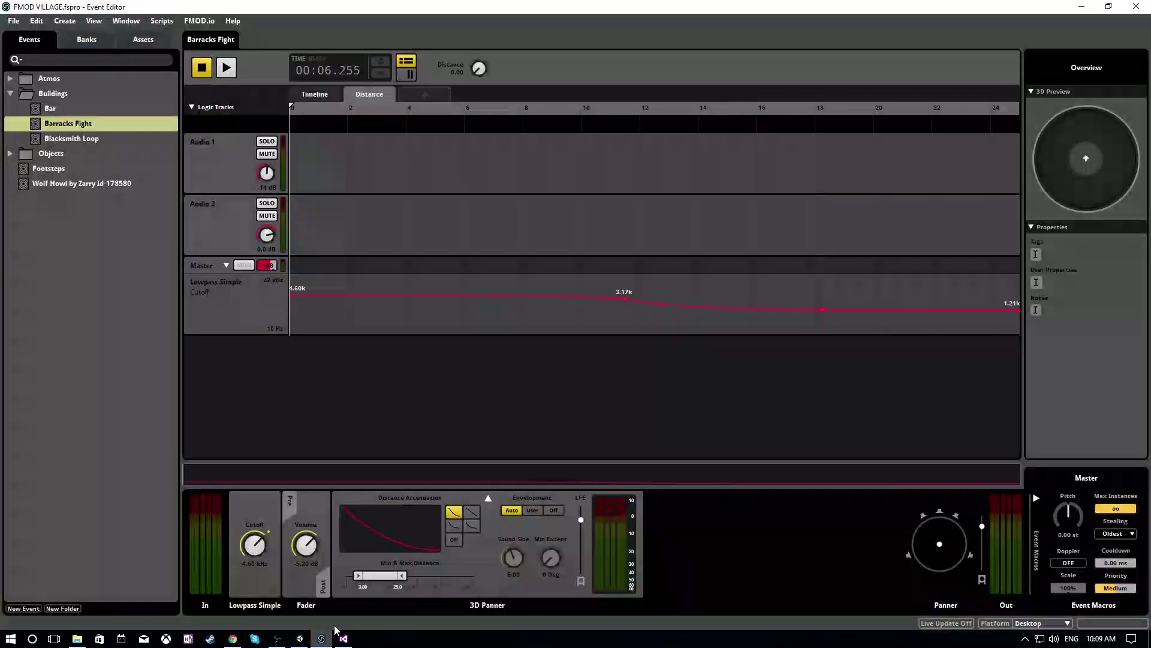
click(343, 638)
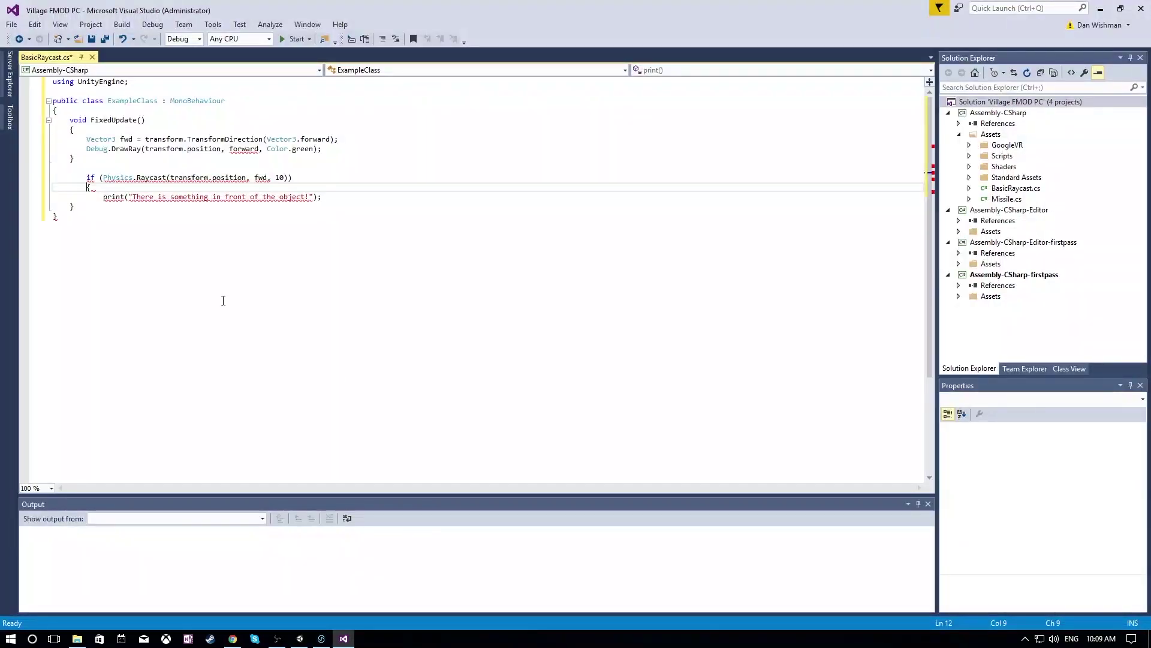
drag(223, 301, 51, 79)
key(ctrl+v)
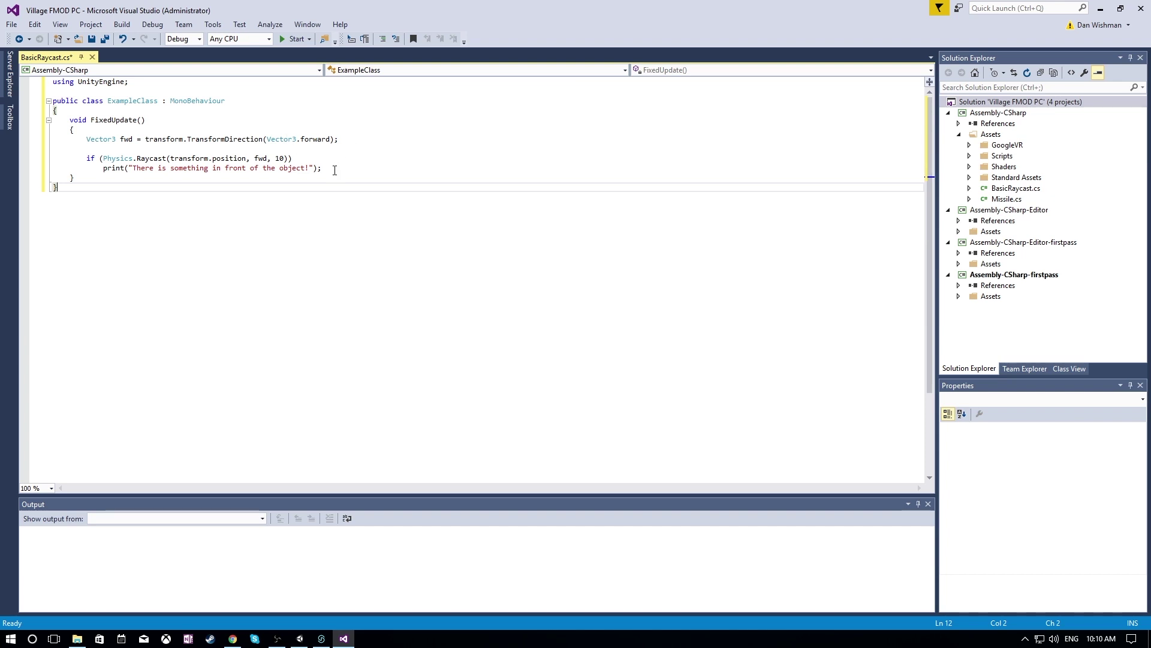
- Search the web in a new Chrome tab for "debug see raycast unity" and open the Unity Scripting API page for Debug.DrawRay
click(233, 638)
scroll(277, 479, down, 10)
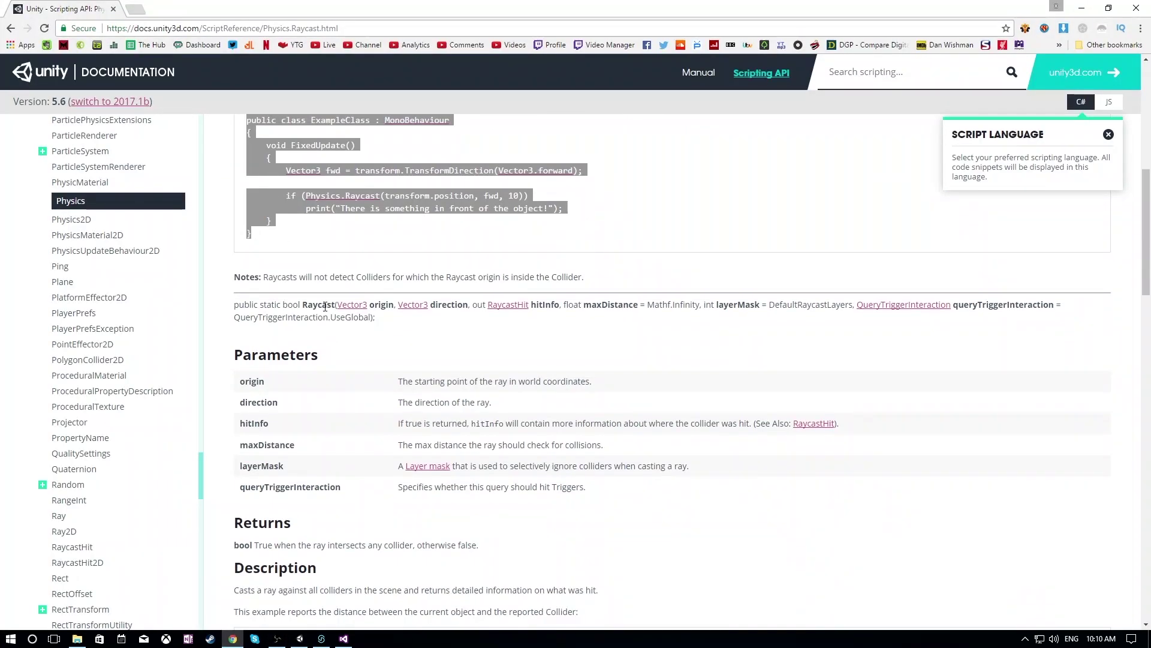
click(139, 9)
text(debu)
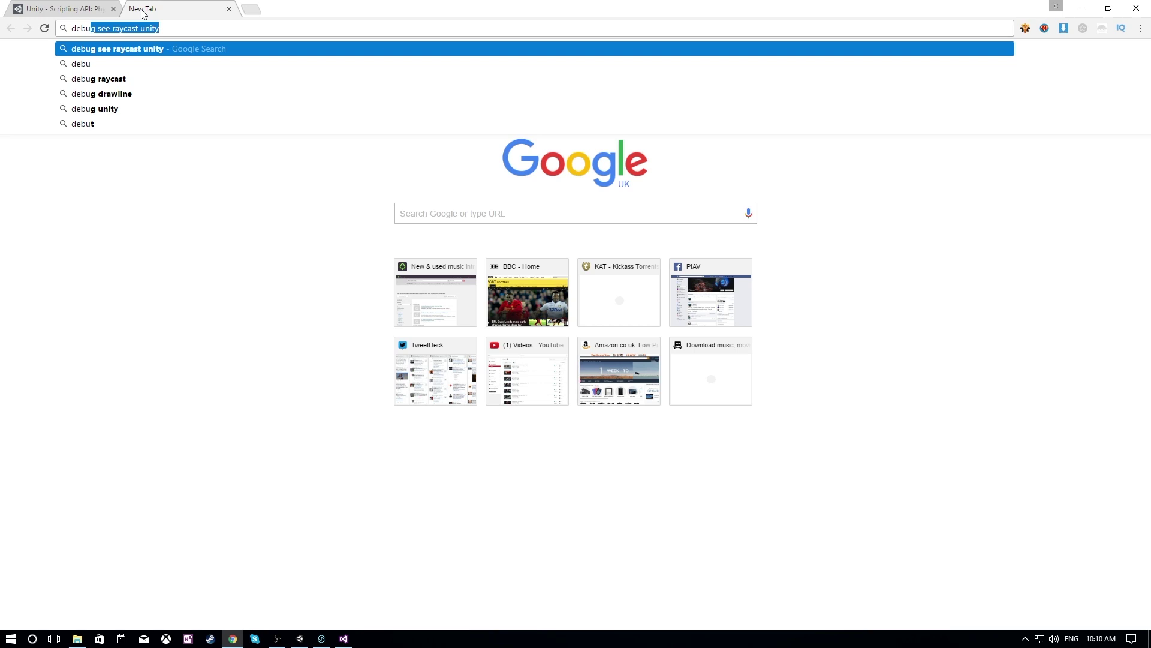
key(Return)
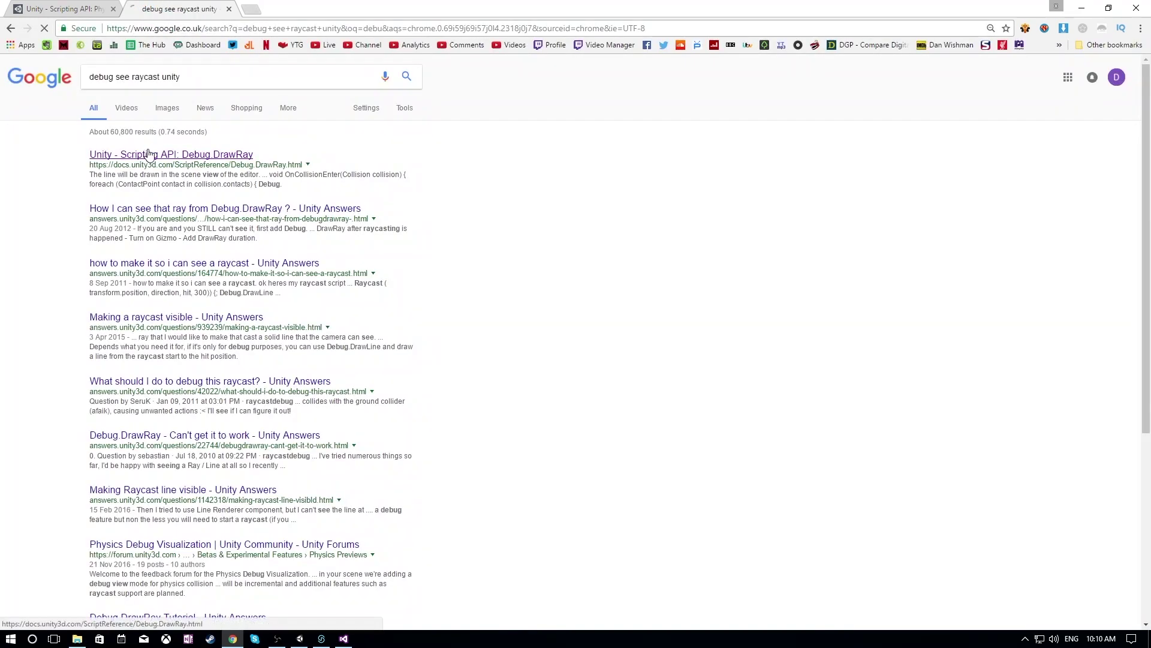
click(148, 154)
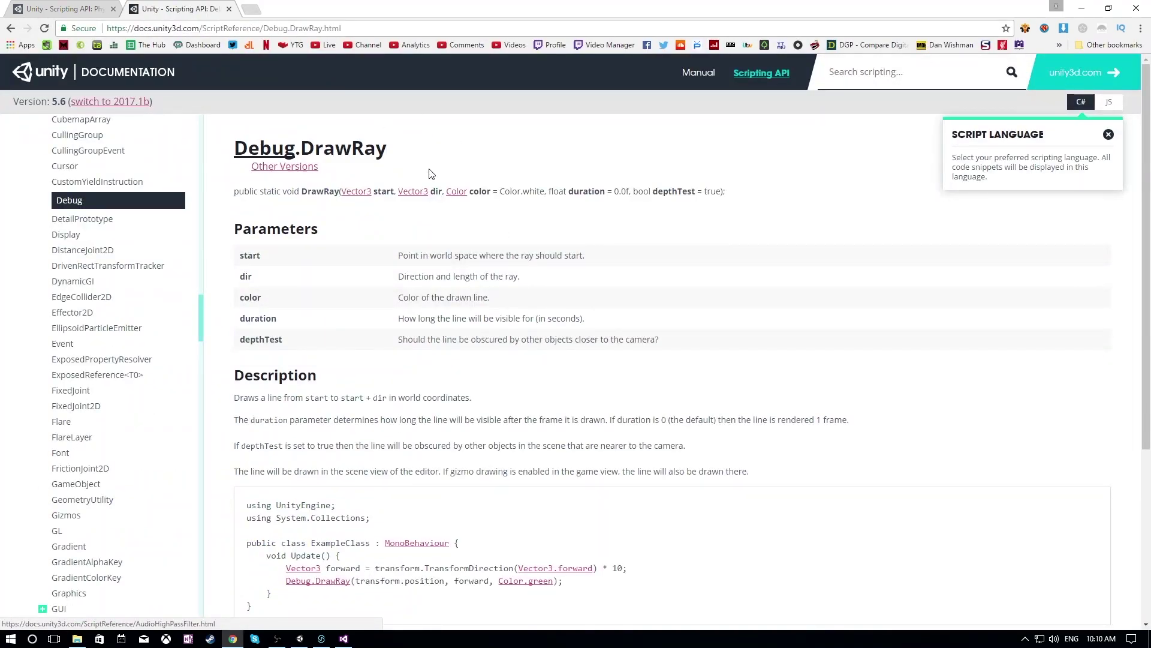
- Copy the Debug.DrawRay line from the first documentation example and paste it directly below the Vector3 fwd line in BasicRaycast.cs in Visual Studio
scroll(466, 204, down, 2)
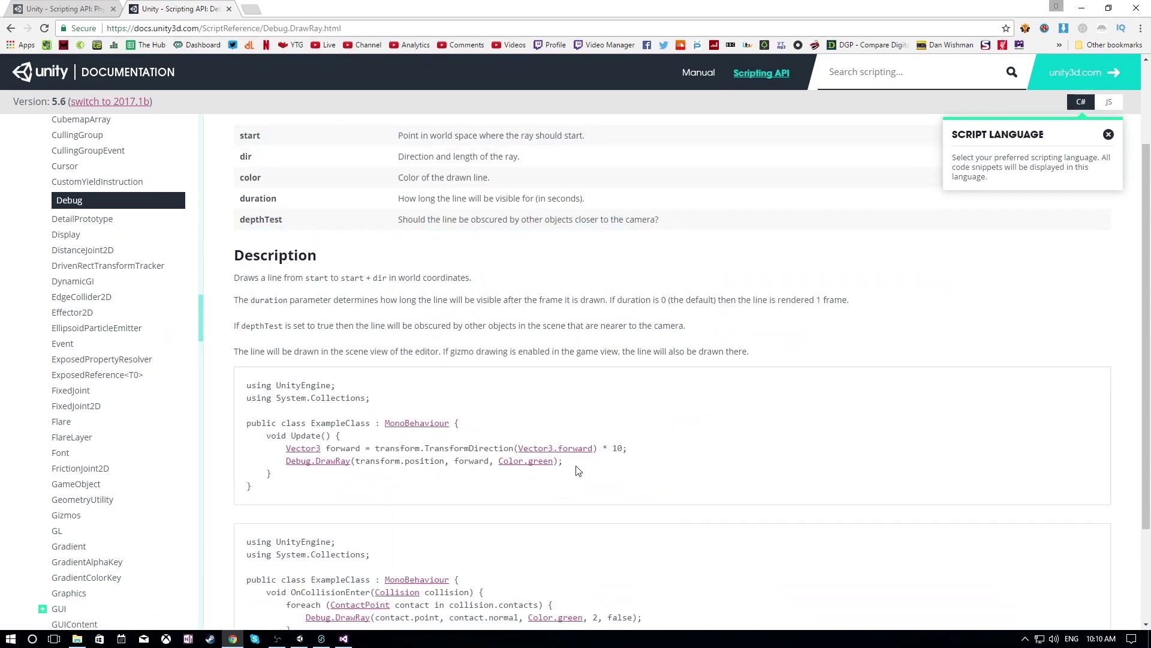
drag(576, 459, 262, 461)
key(ctrl+c)
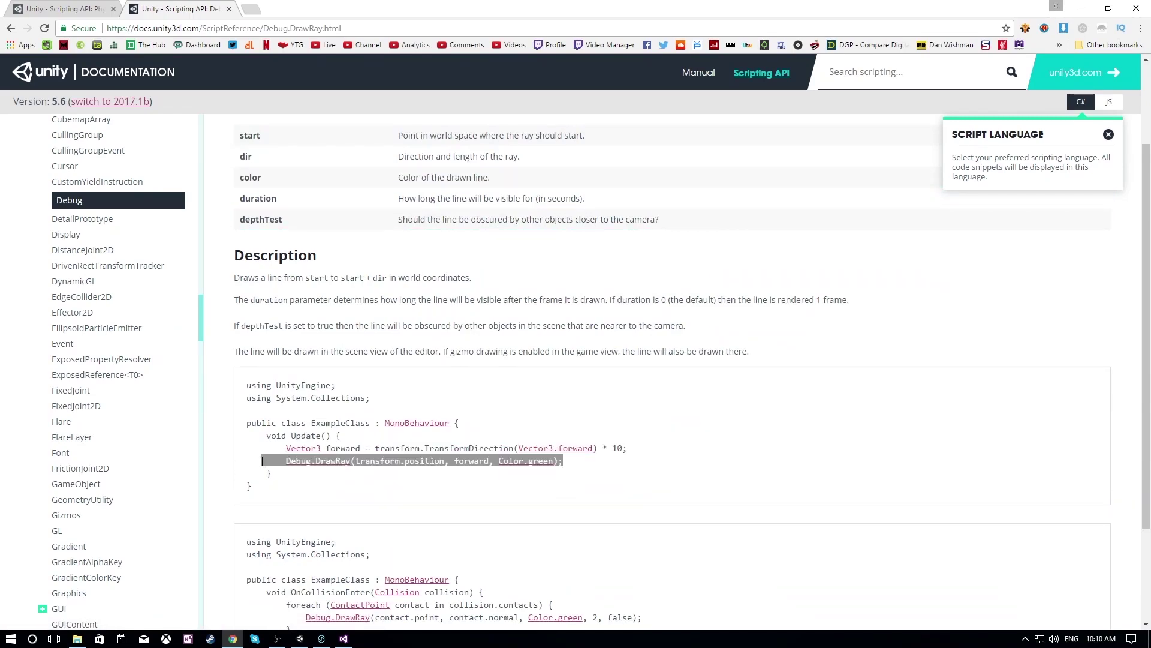
click(344, 638)
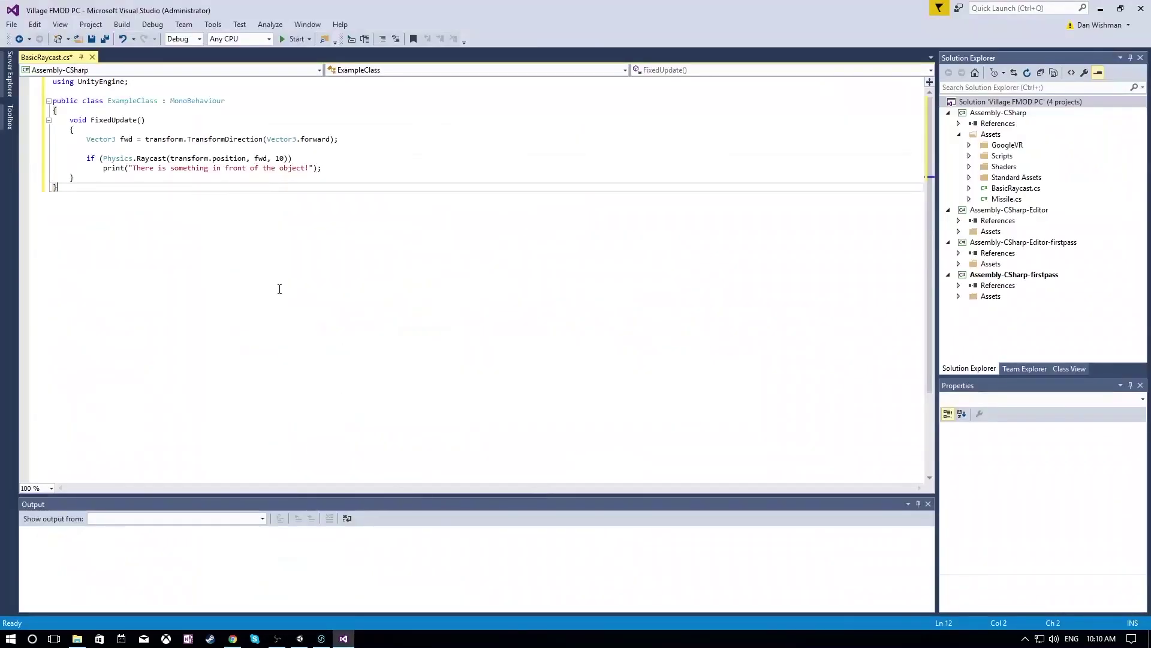
click(352, 140)
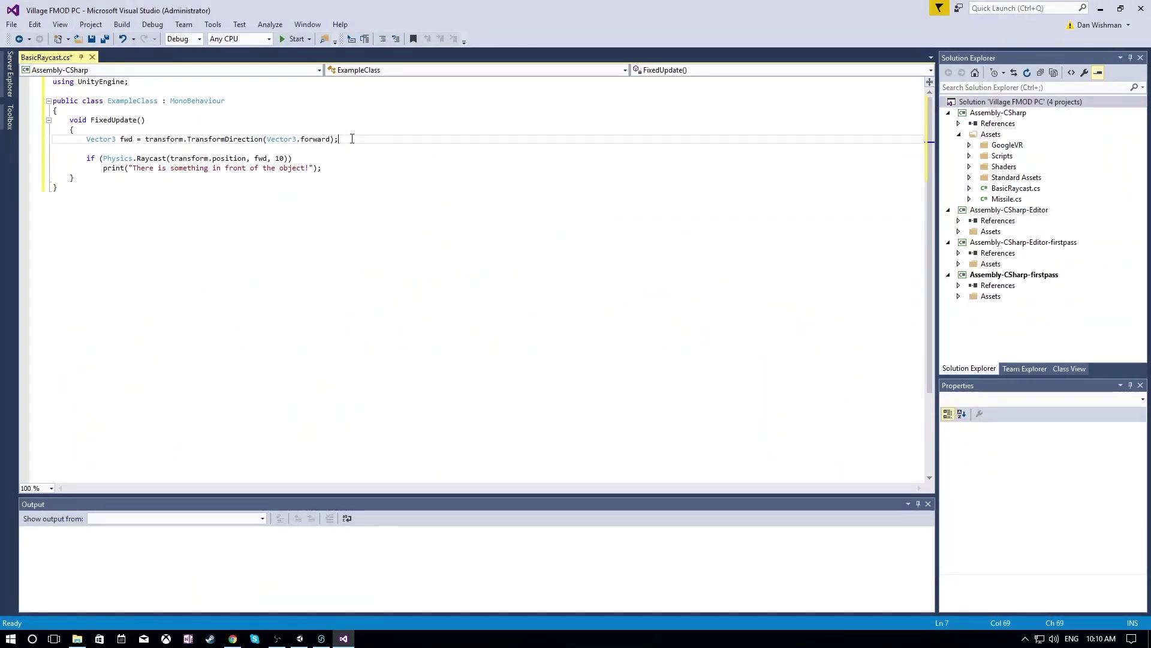
key(Return)
key(ctrl+v)
click(318, 273)
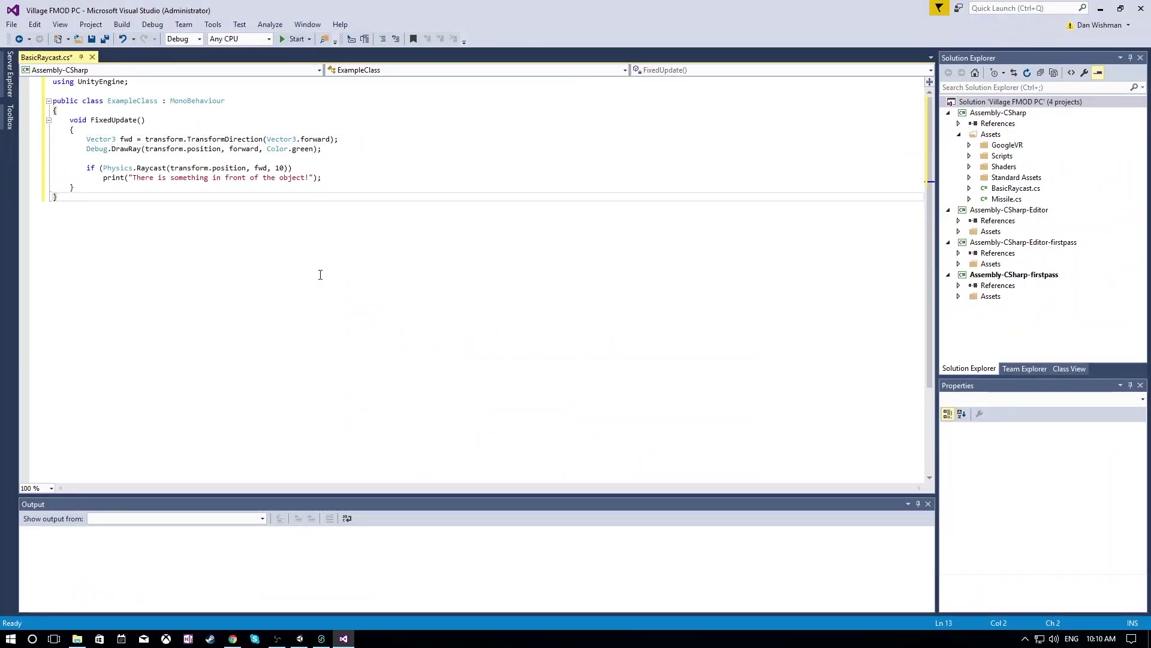
- Replace forward with fwd in the Debug.DrawRay call and save BasicRaycast.cs
click(239, 150)
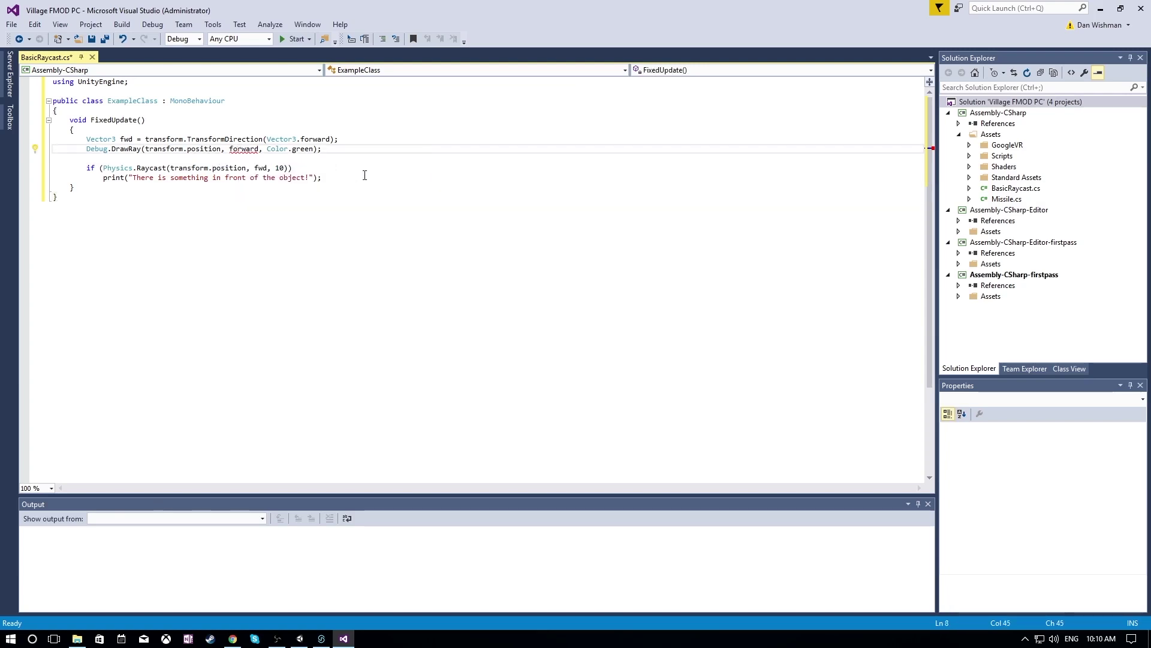
key(BackSpace)
key(Delete)
key(BackSpace)
key(Delete)
click(338, 240)
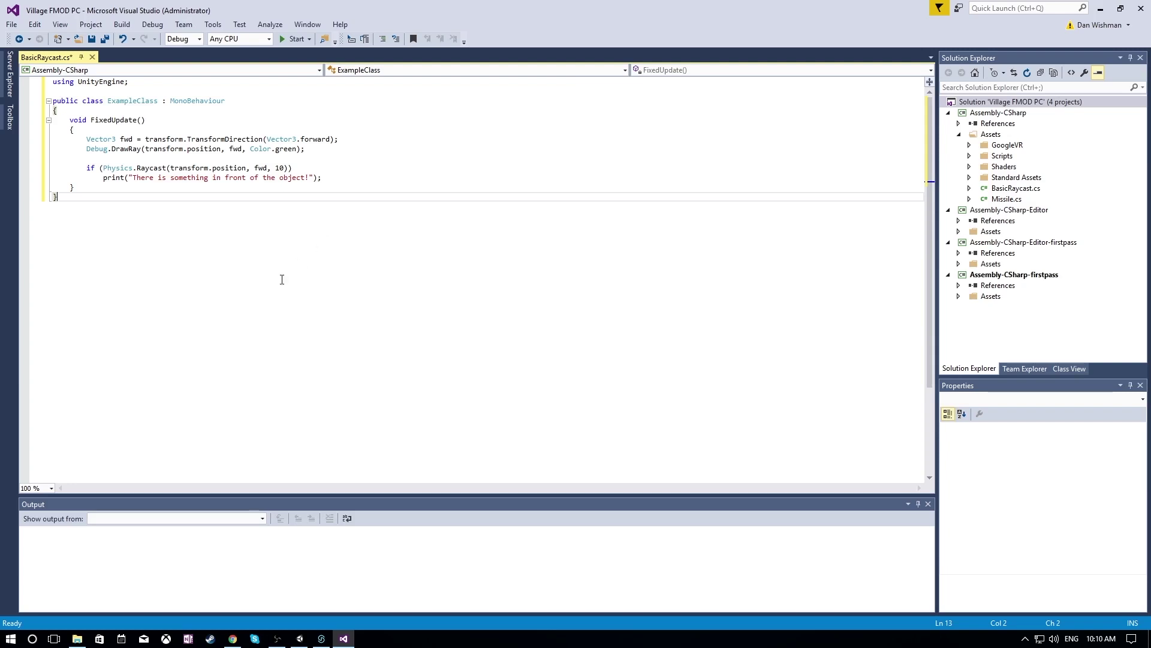
key(ctrl+s)
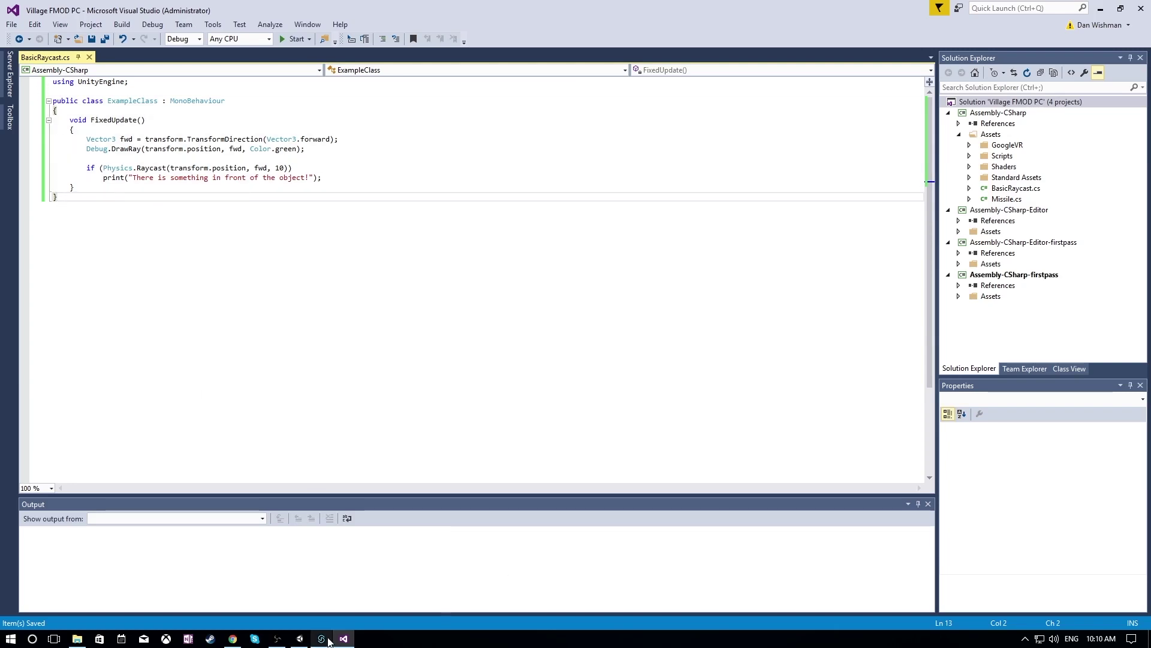
- Switch to Unity and move the selected fish barrel along X to about 11.87, onto the wooden walkway
click(300, 638)
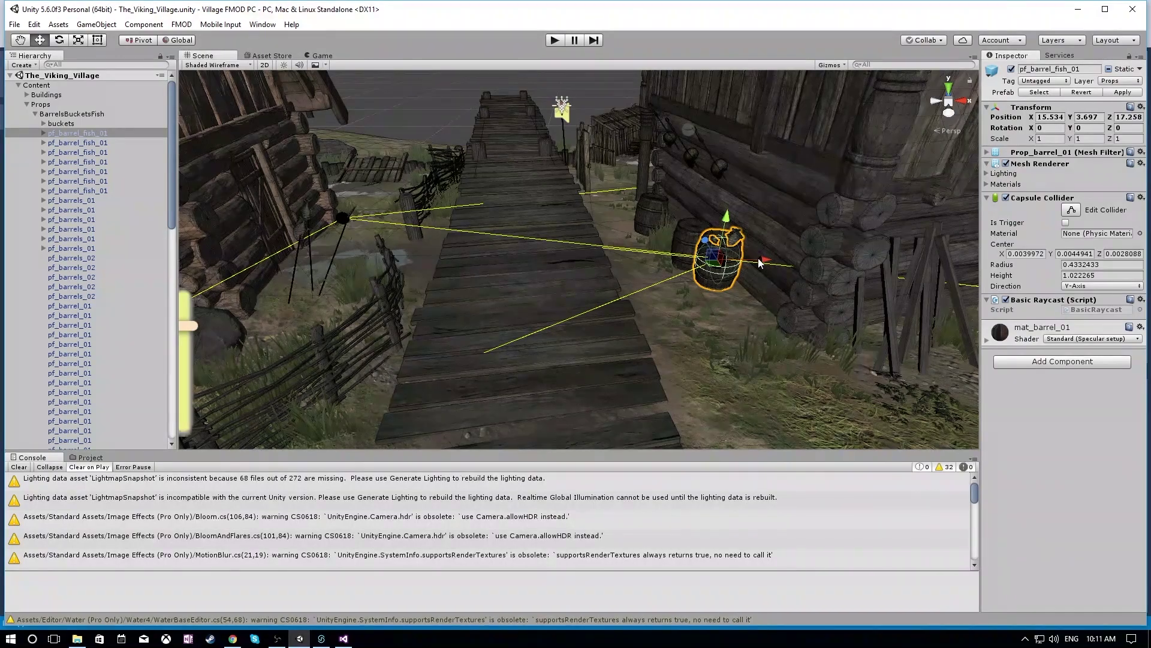
drag(758, 258, 581, 282)
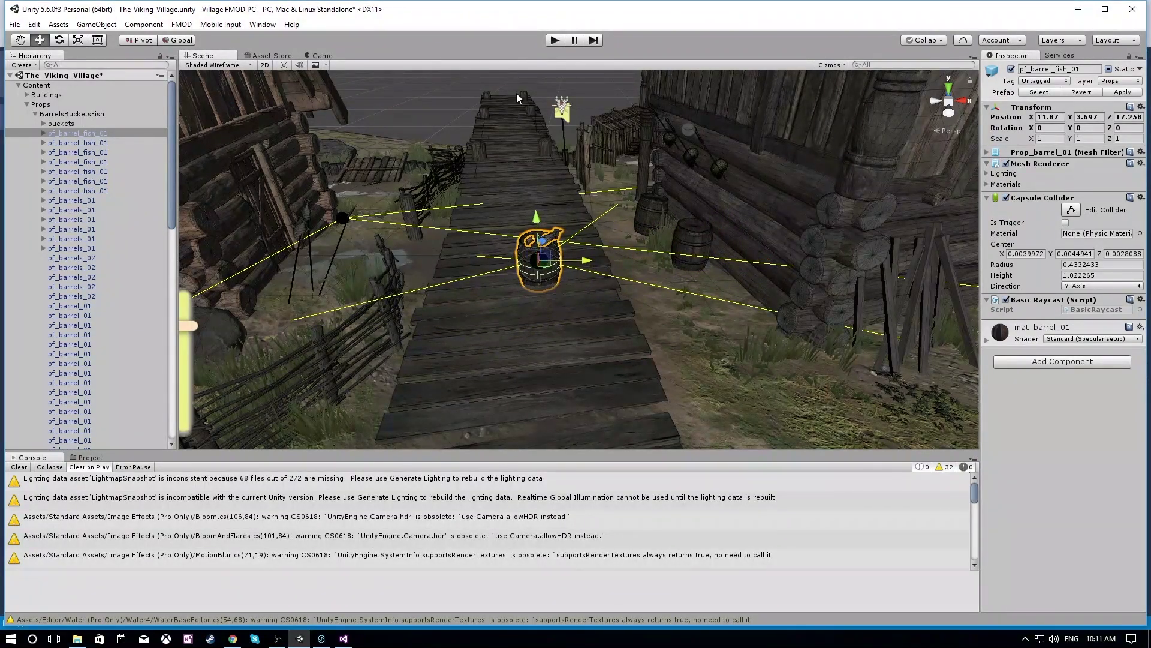
- Play-test the scene by walking along the walkway up to and around the fish barrel, and stop play mode
click(554, 41)
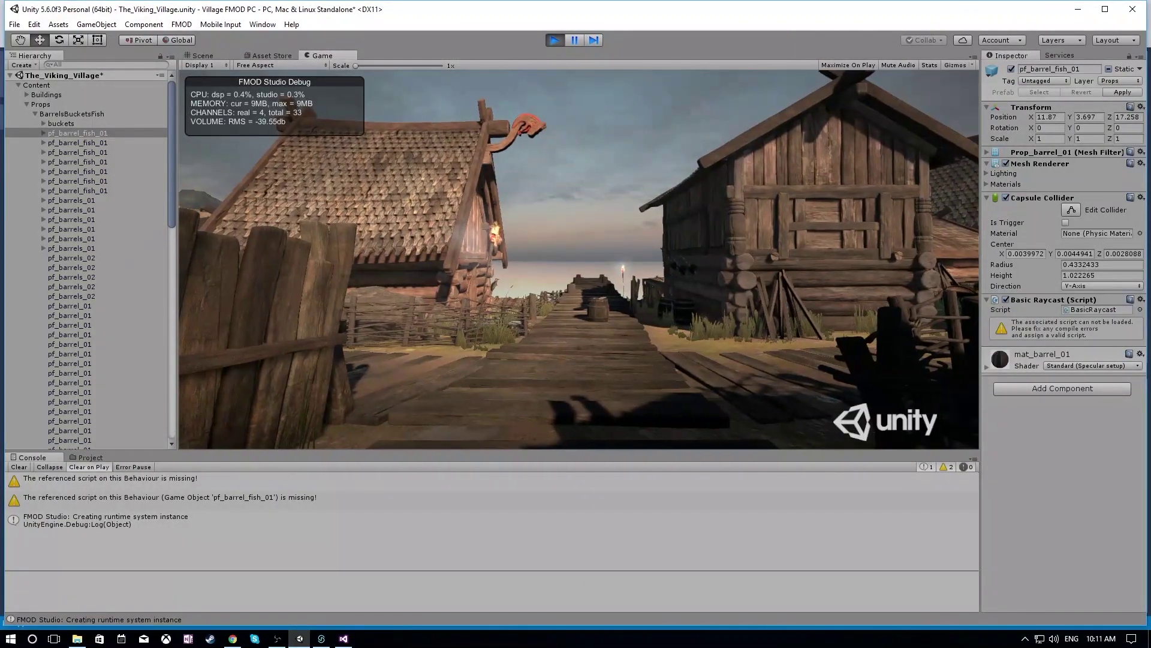
key(w)
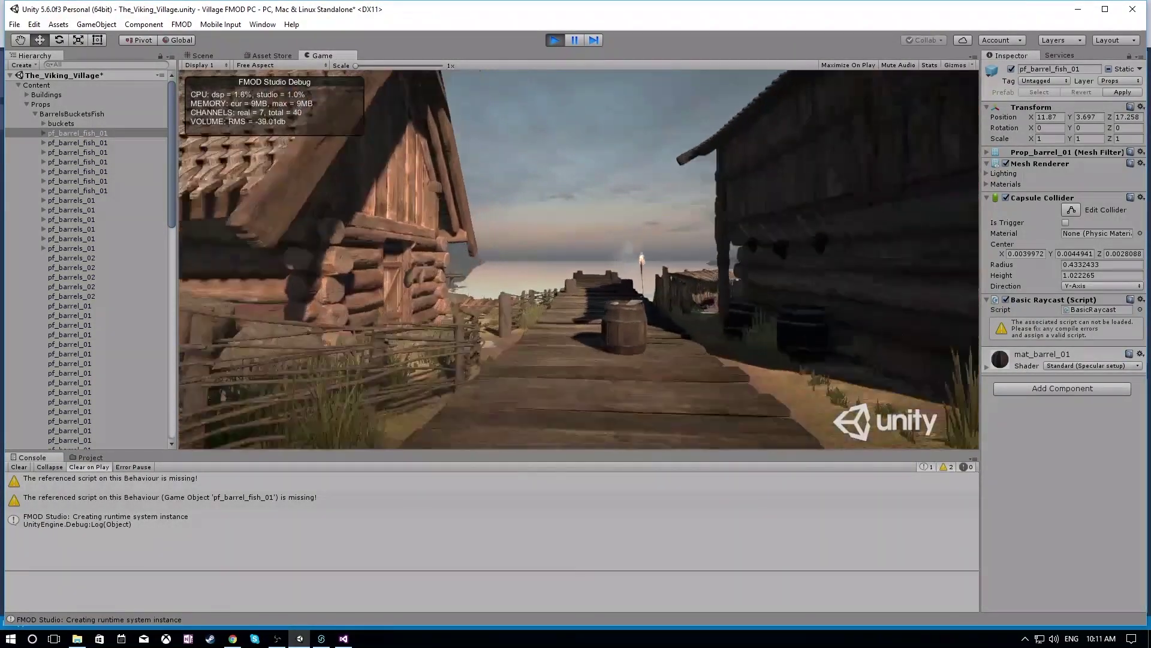
key(w)
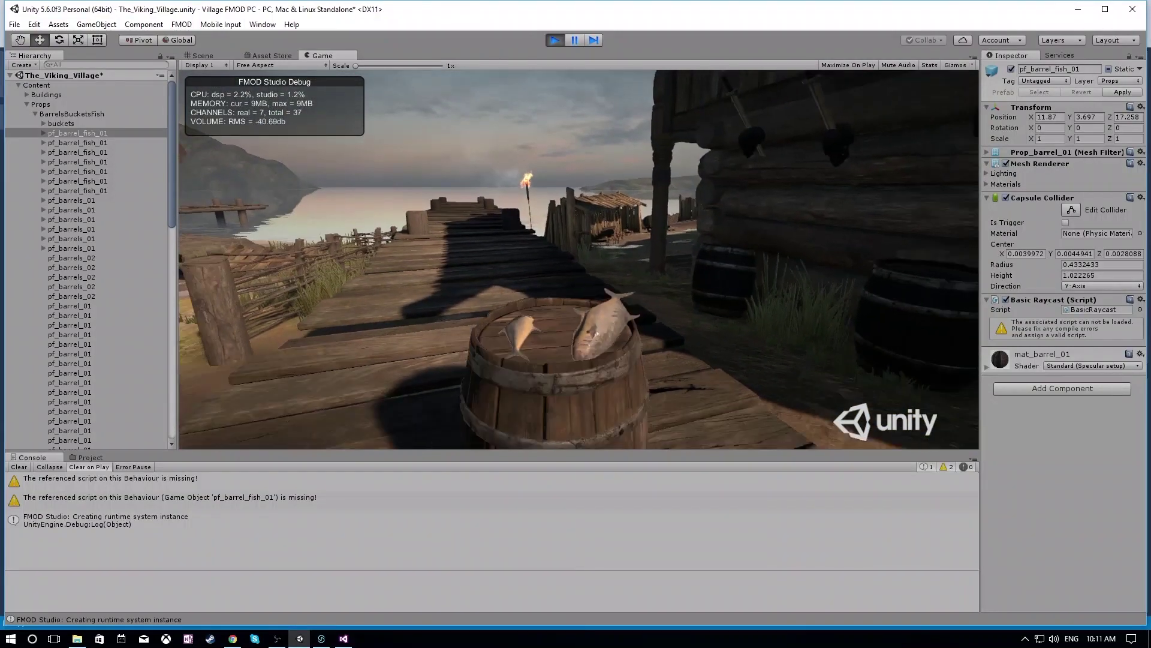
key(w)
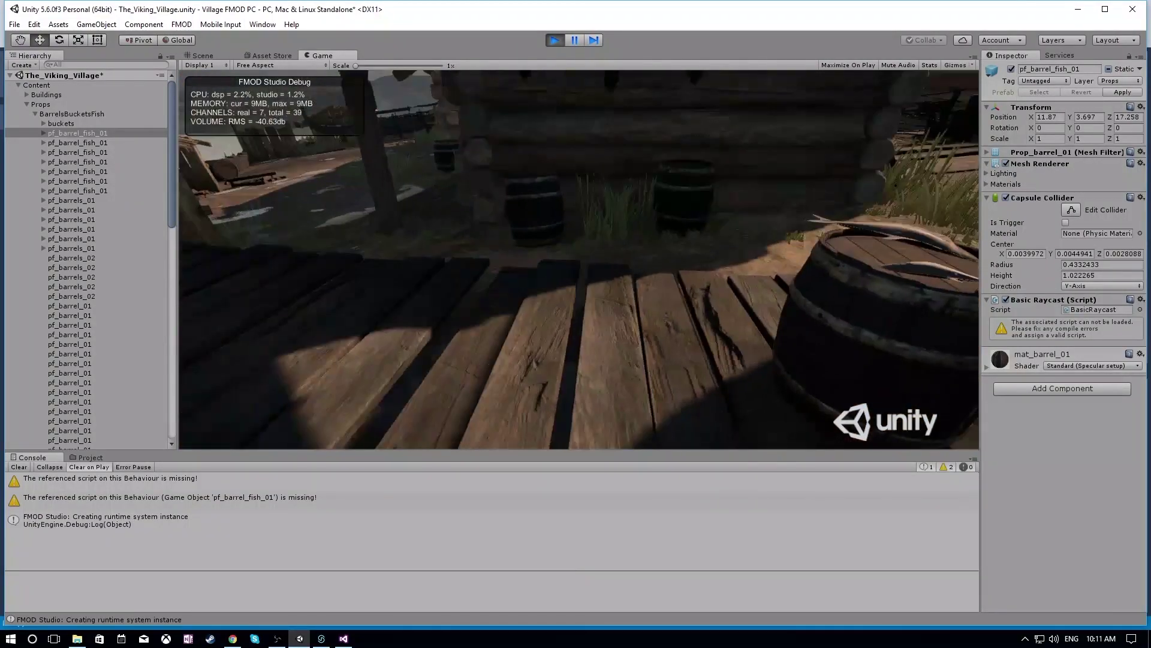
key(w)
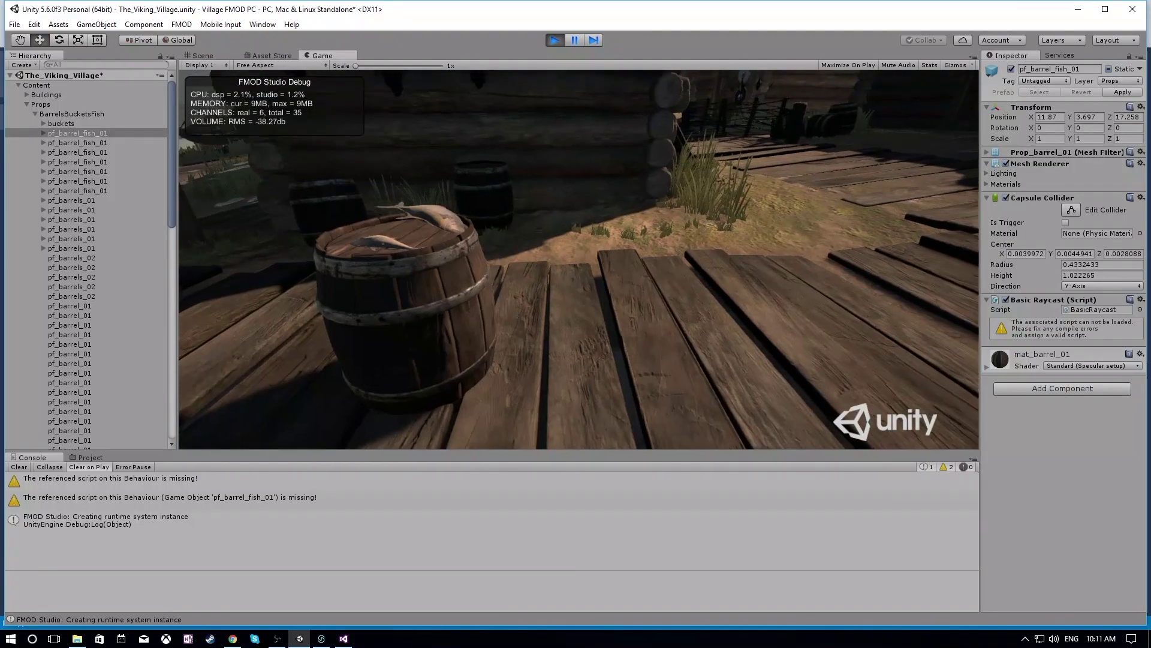
key(ctrl+p)
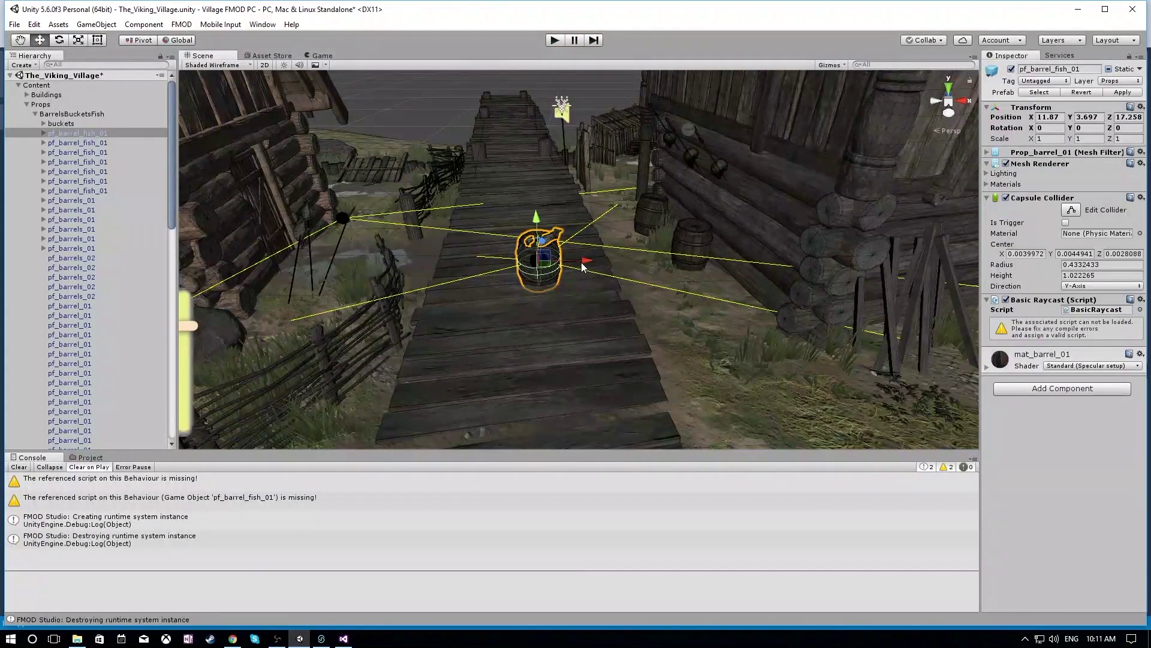
- Move the fish barrel off the walkway to beside the log house, at about X 15.32 and Z 16.966
drag(581, 262, 739, 267)
right_drag(739, 267, 685, 298)
drag(646, 279, 659, 280)
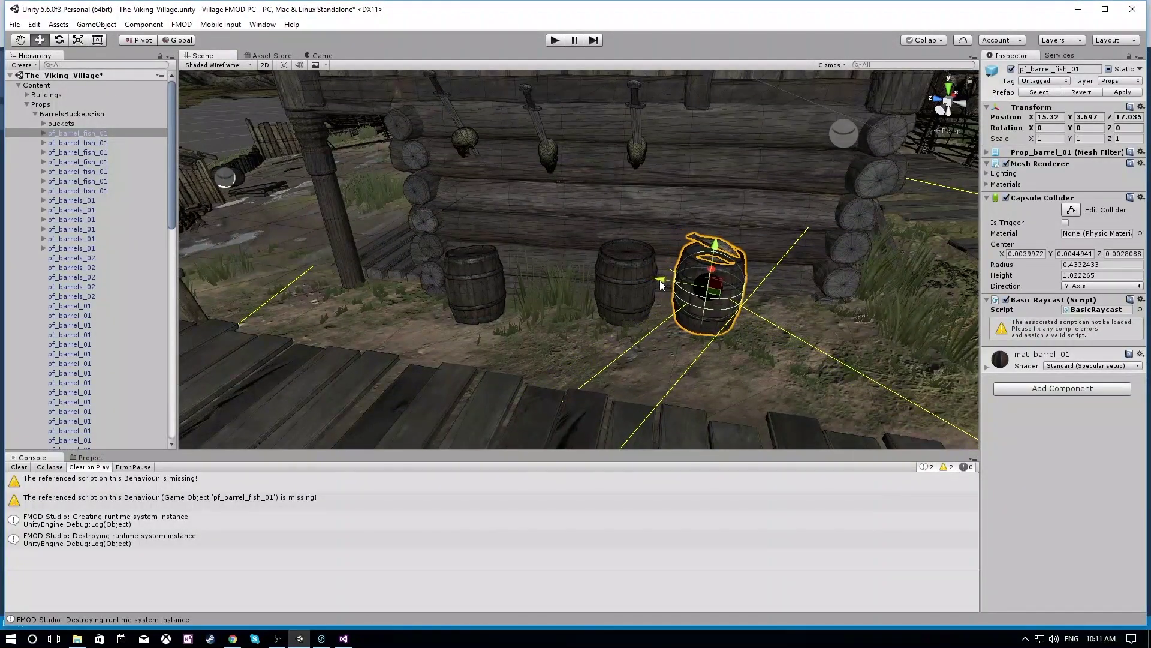
right_drag(563, 297, 385, 253)
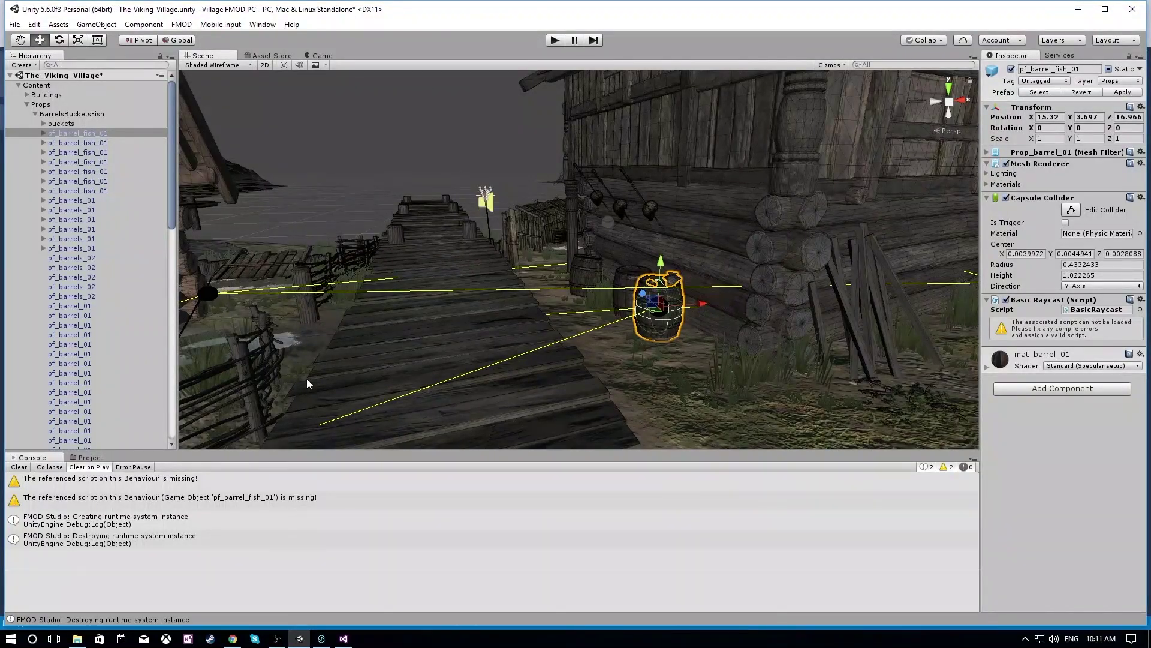
- Select the BarrelsBucketsFish group and collapse it in the scene hierarchy
right_drag(639, 262, 755, 182)
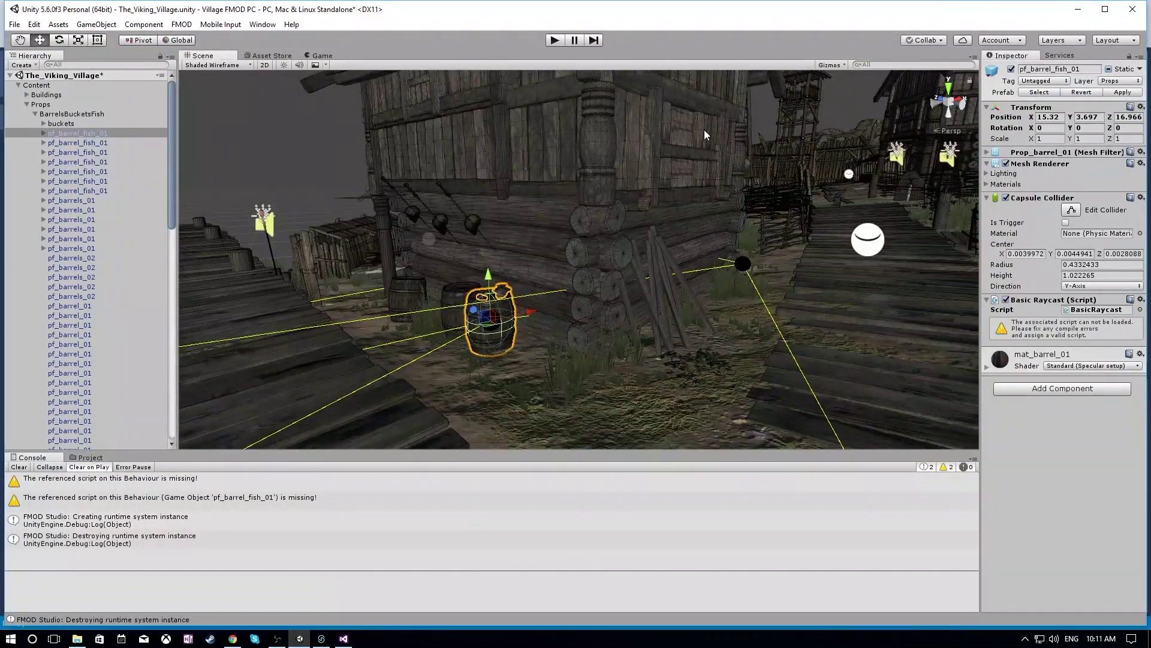
right_drag(576, 345, 501, 375)
right_drag(705, 280, 688, 354)
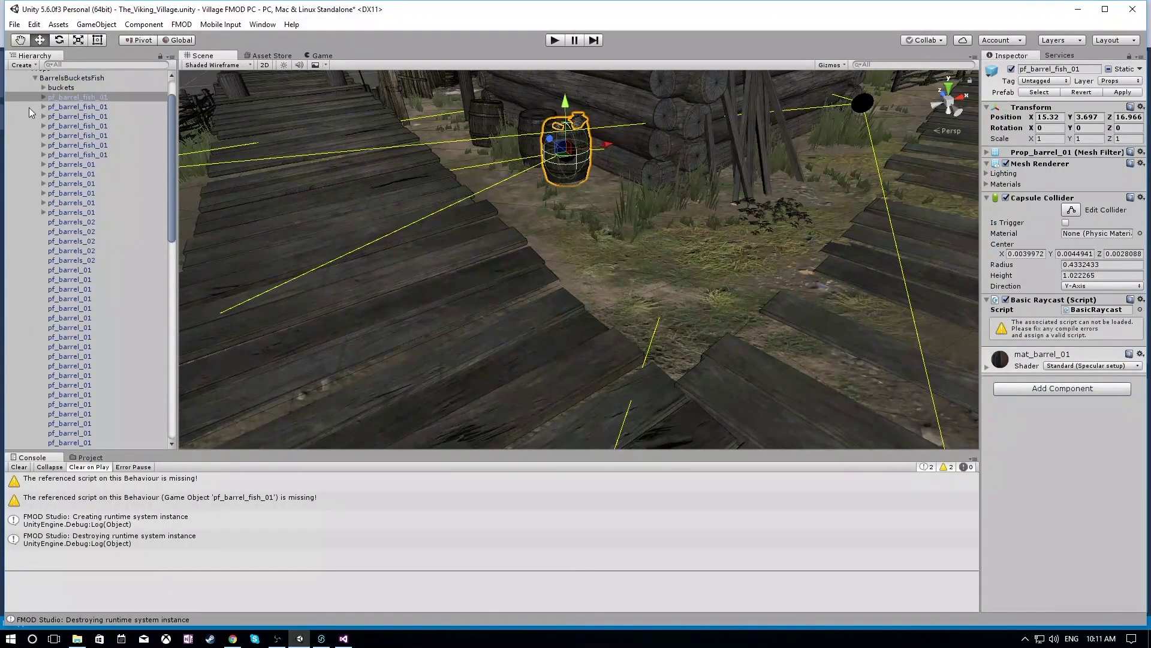
click(38, 115)
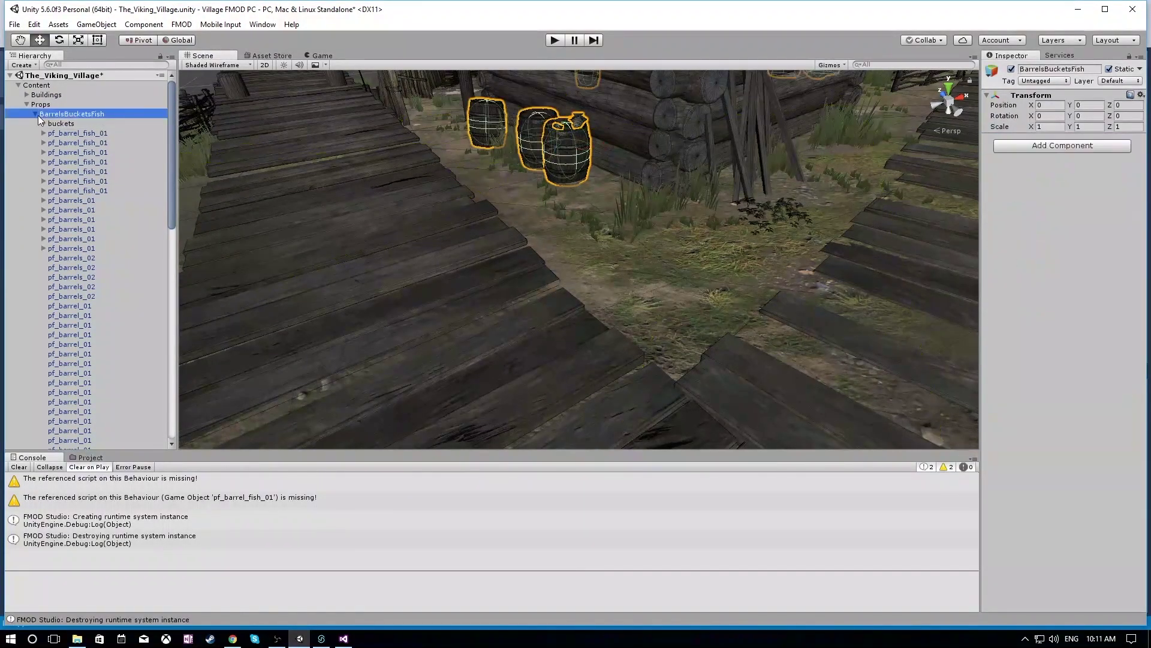
click(35, 113)
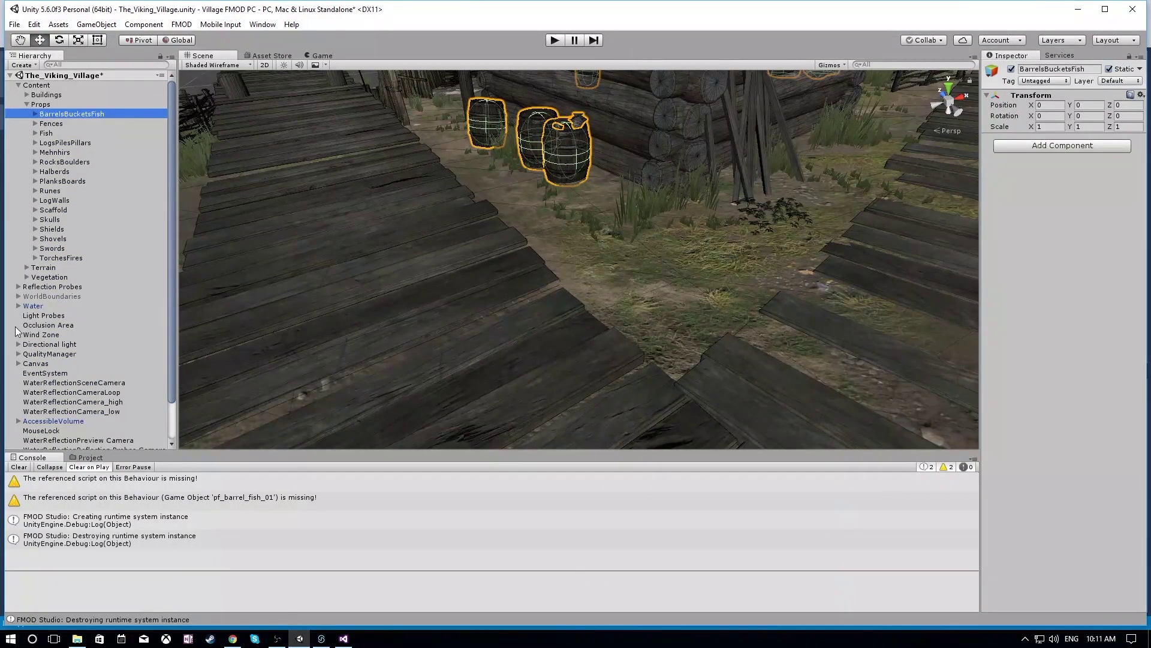
- Expand QualityManager and its HighQualityCameras group and select FlyingRigidBodyFPSController_HighQuality
scroll(94, 324, down, 3)
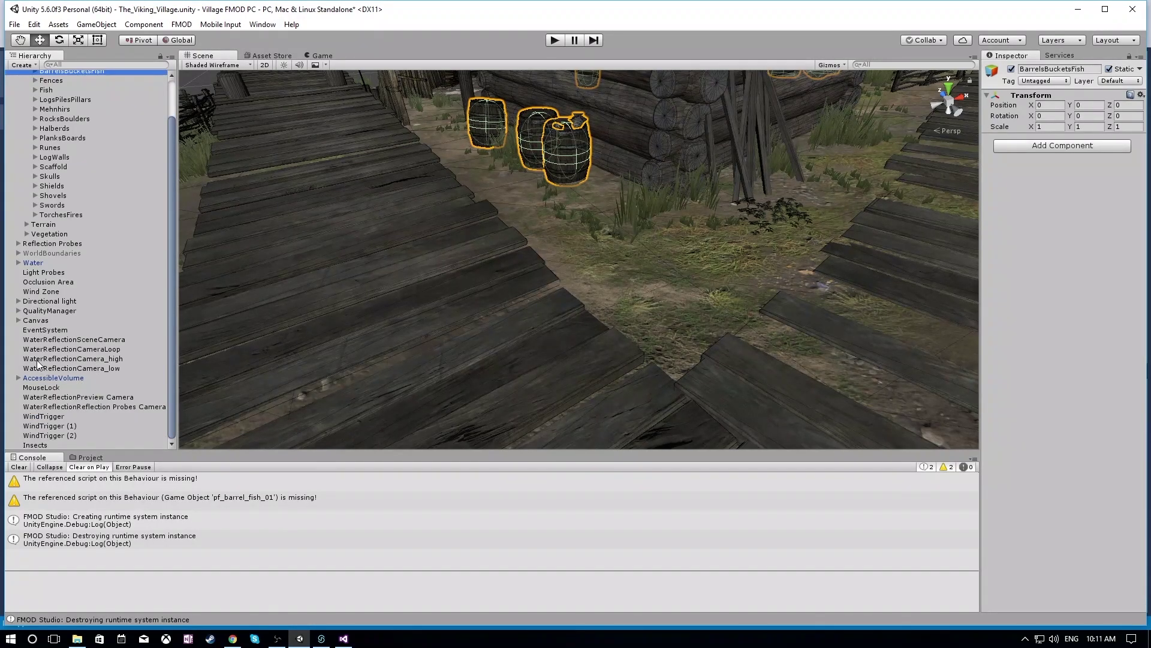
click(18, 311)
click(25, 320)
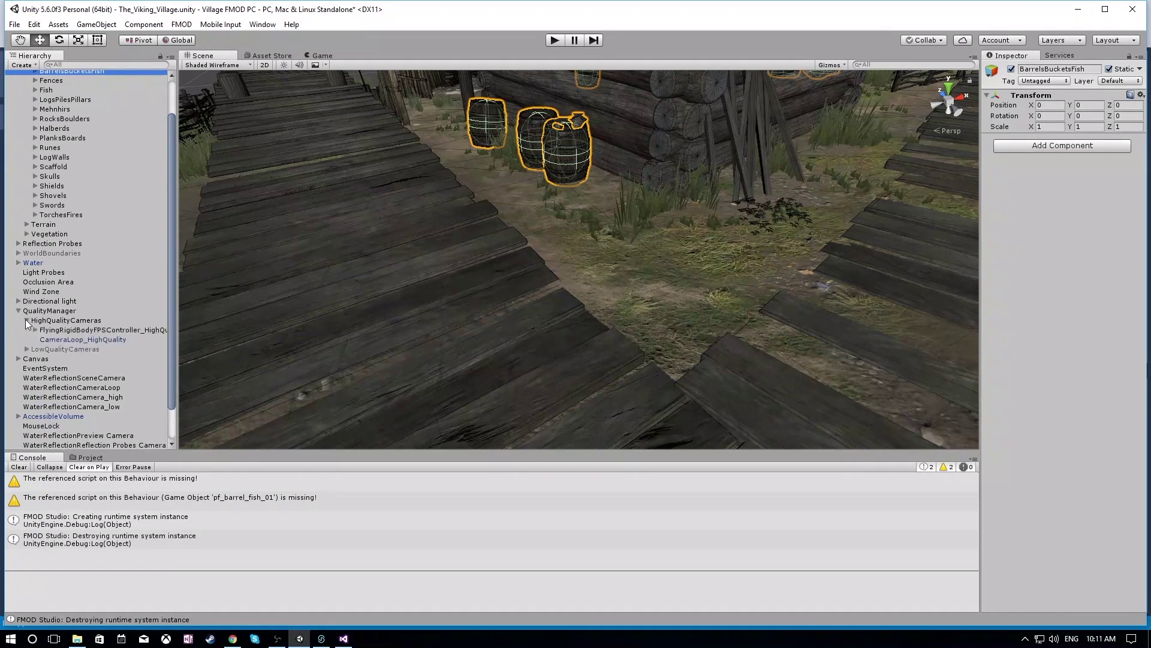
click(66, 331)
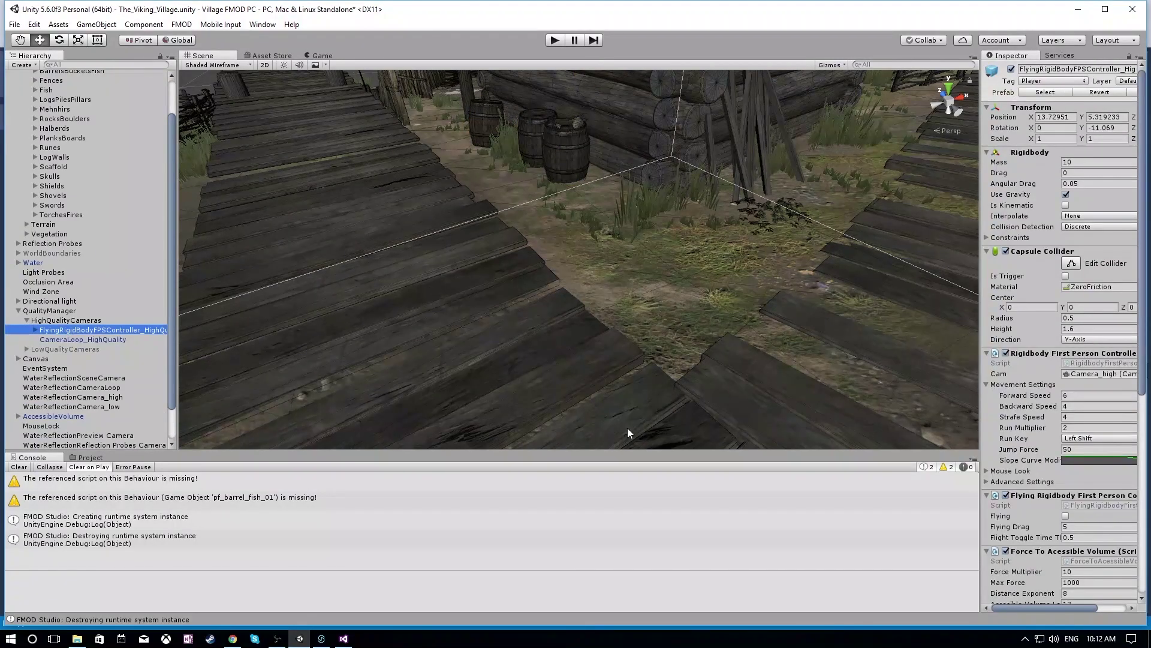
- Widen the component view of the player controller and open its Footsteps script for editing in Visual Studio
scroll(1139, 290, down, 10)
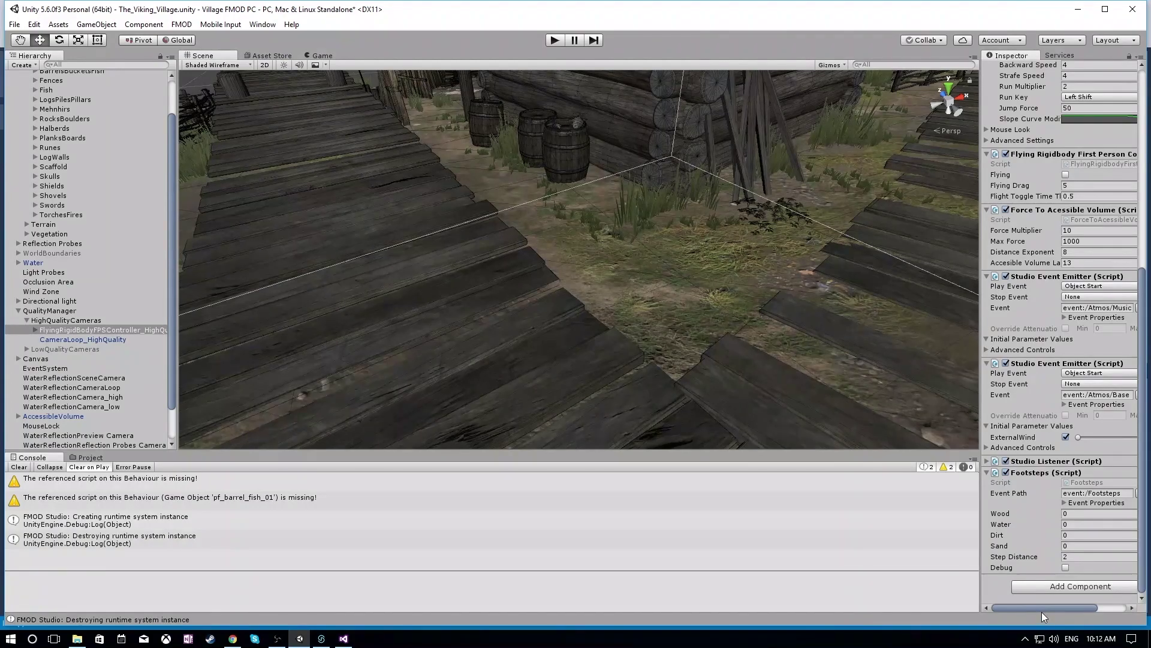
mouse_move(1041, 611)
mouse_down()
mouse_move(1085, 605)
mouse_move(1059, 607)
mouse_up()
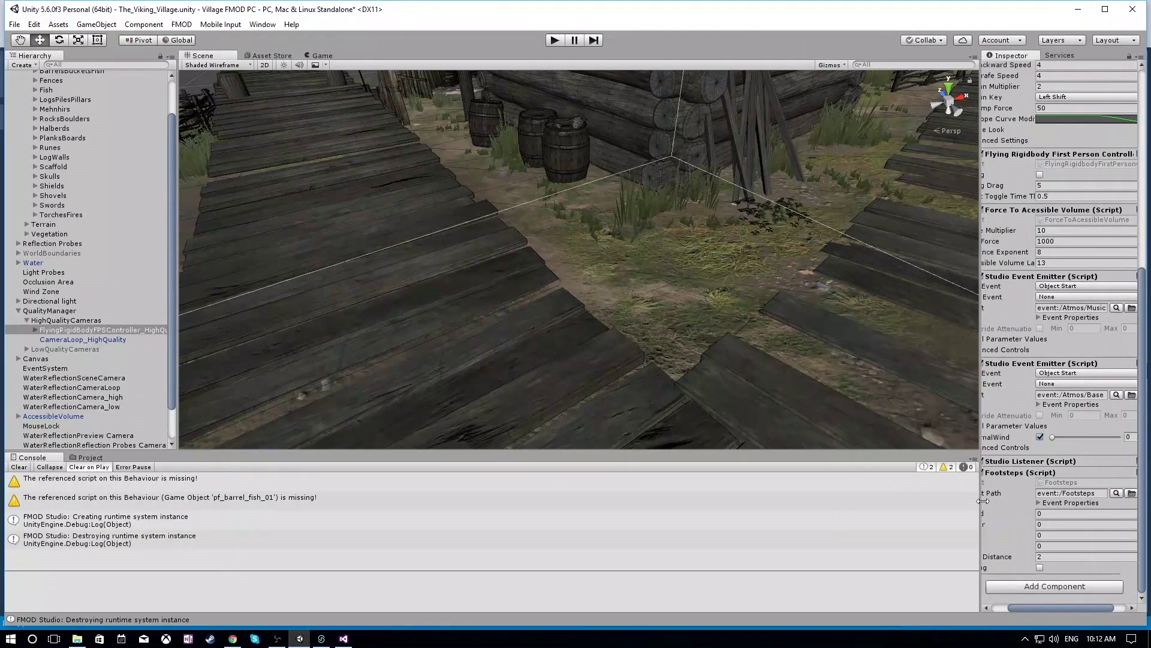
drag(981, 507, 888, 515)
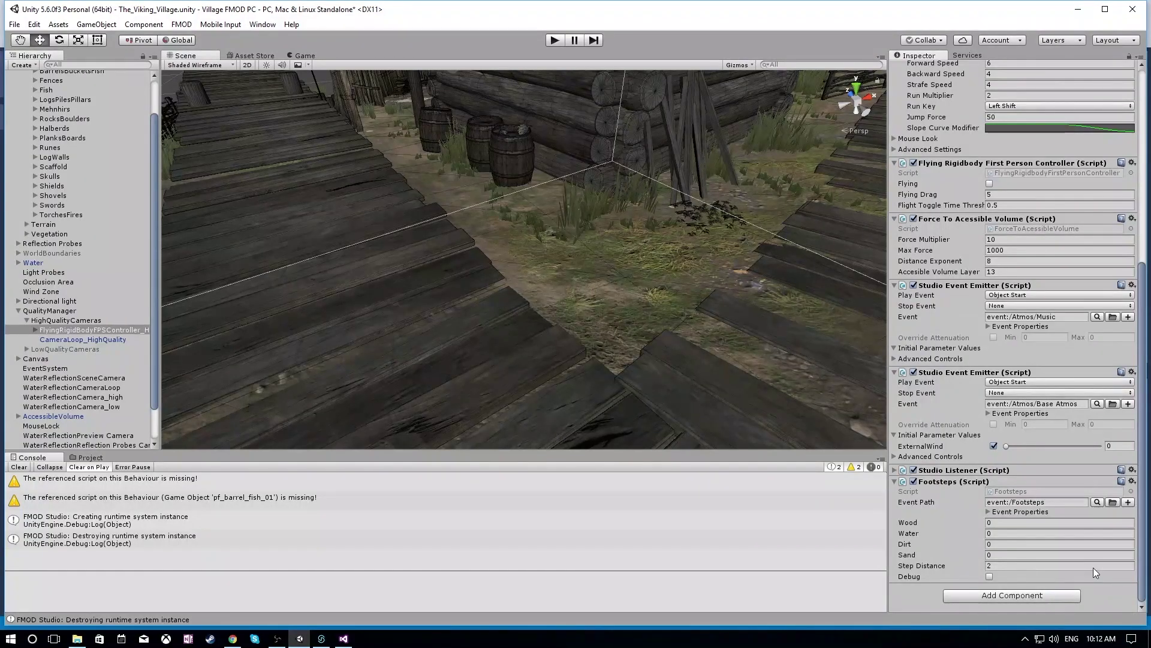
click(1133, 481)
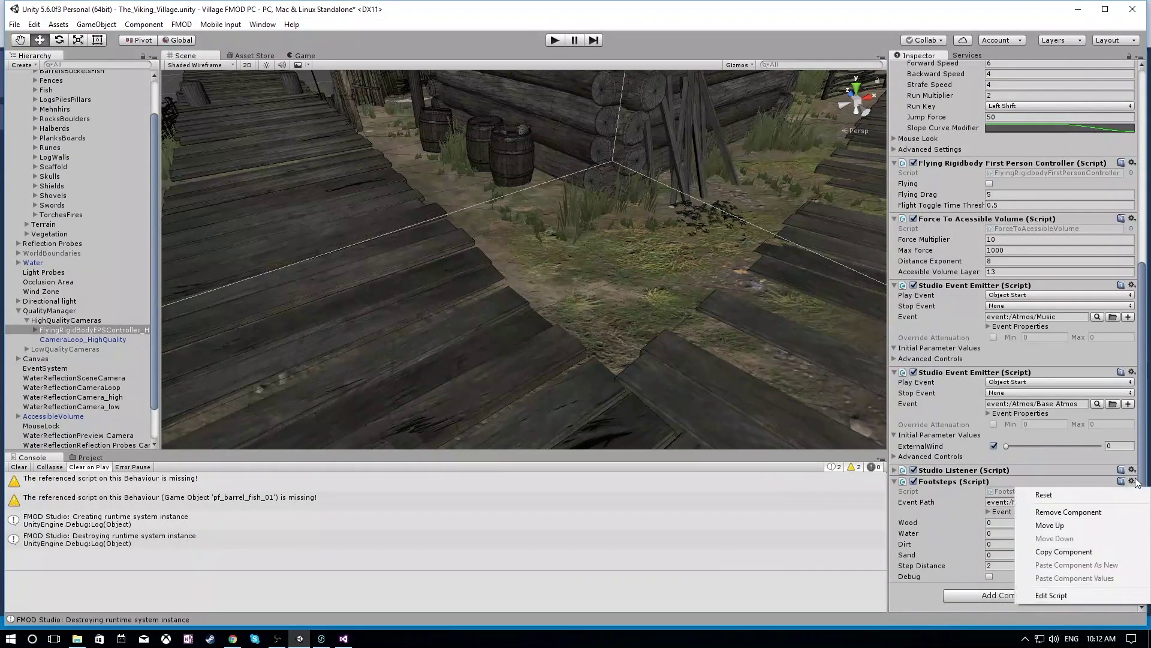
click(1070, 595)
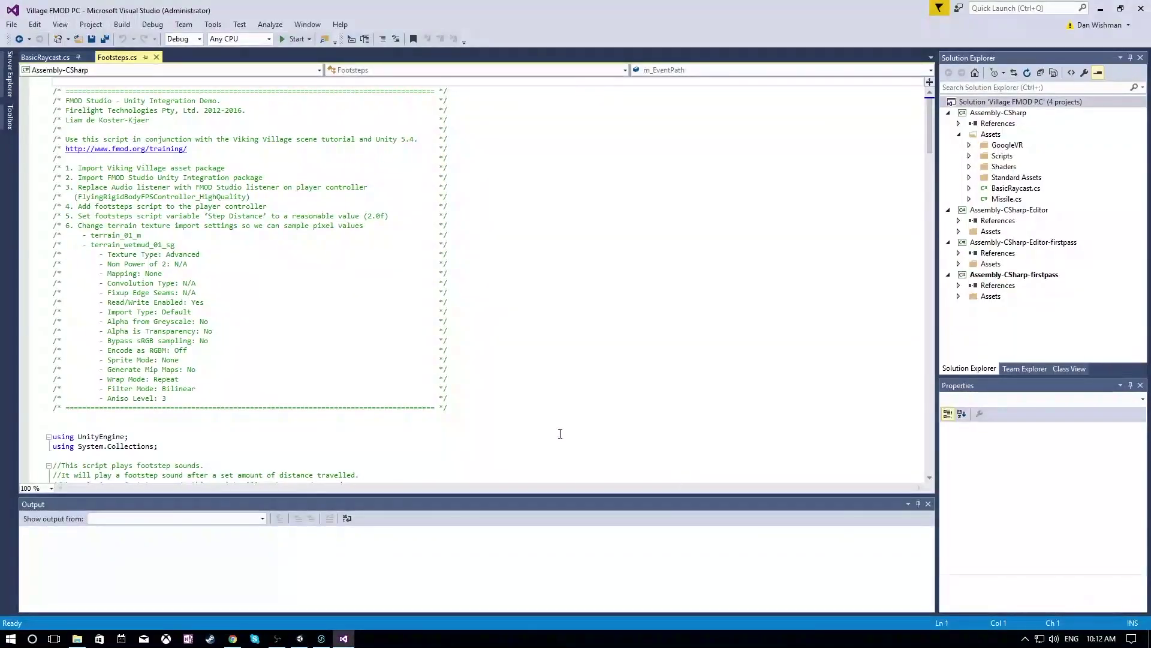
- Read through Footsteps.cs from the header comments and variable declarations down to the Start and Update methods
scroll(199, 238, down, 5)
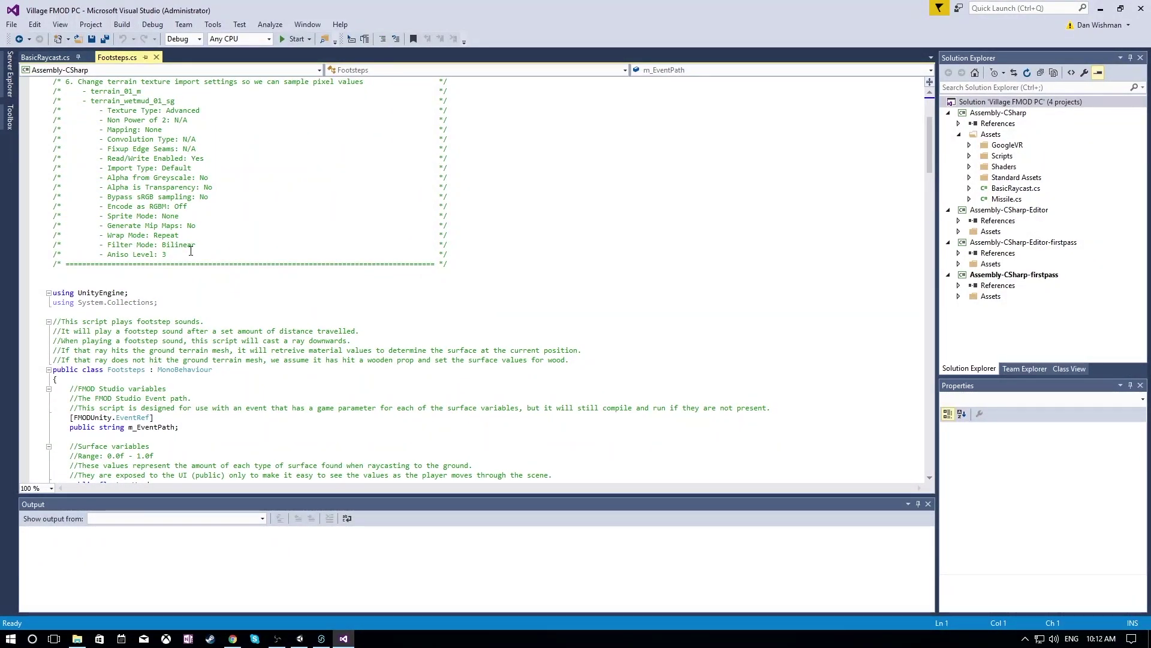
scroll(195, 243, down, 1)
scroll(190, 252, down, 3)
scroll(191, 254, down, 10)
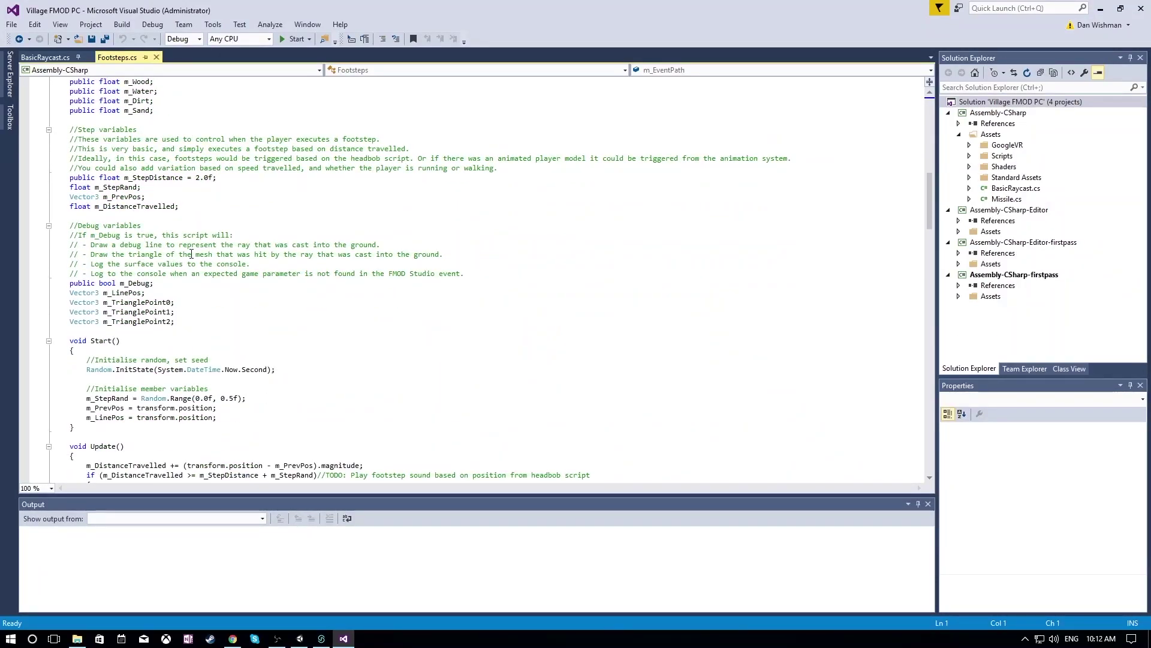
scroll(191, 254, down, 1)
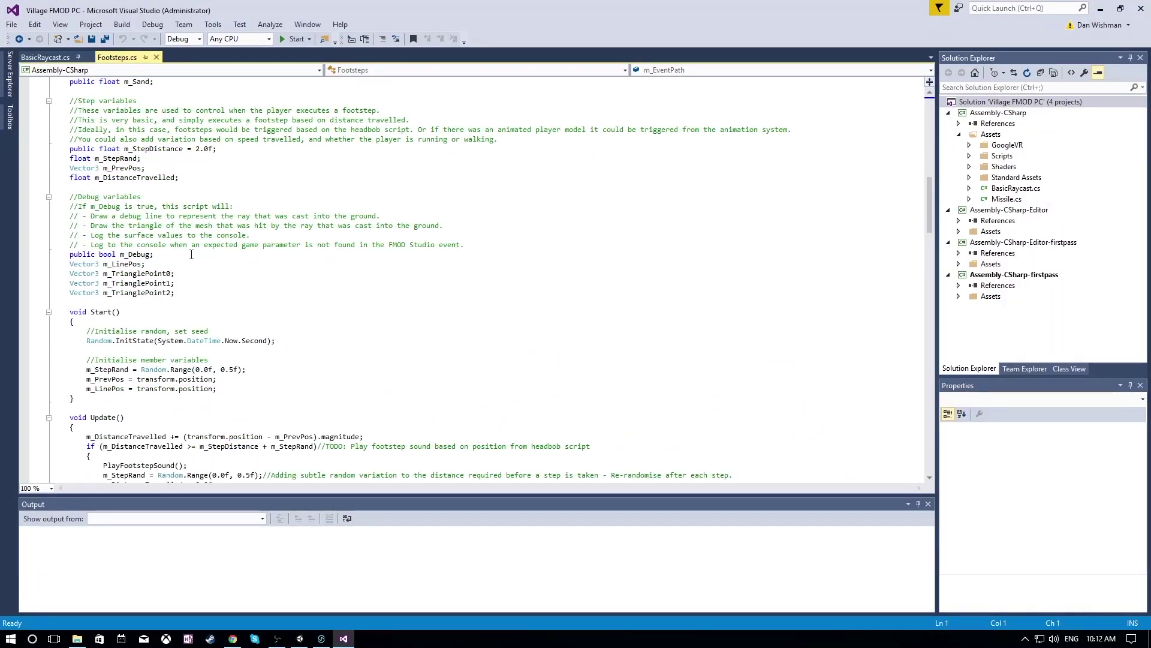
scroll(192, 254, down, 2)
scroll(192, 254, down, 5)
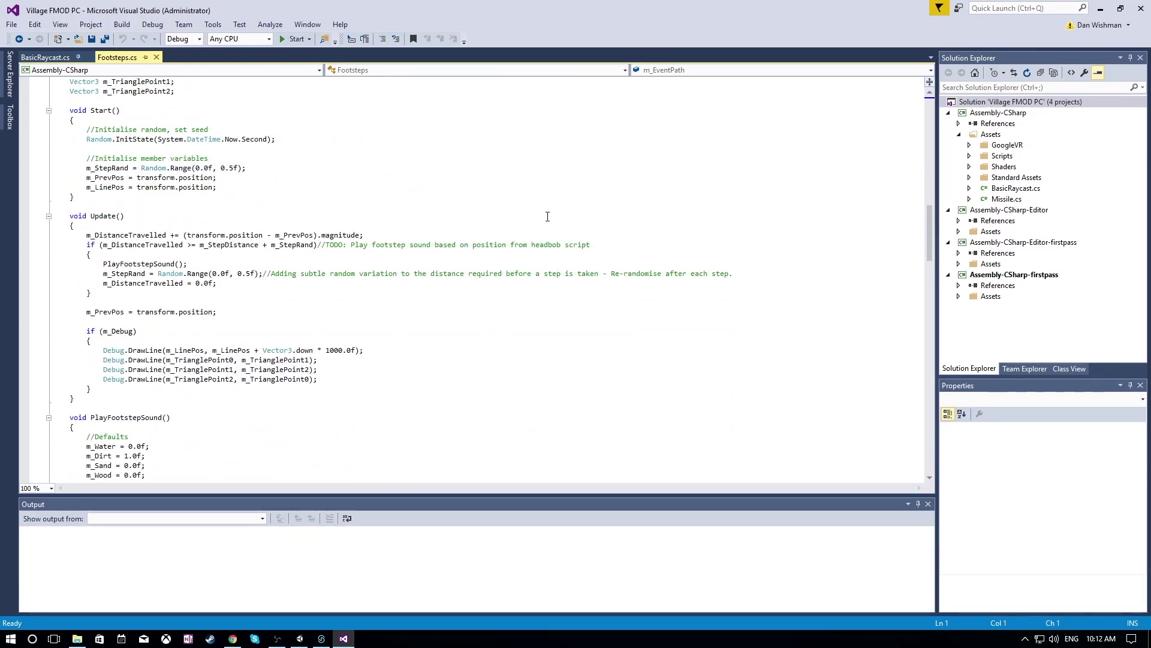
- Search Footsteps.cs for "ray" to find the raycast code in PlayFootstepSound
click(533, 185)
key(ctrl+f)
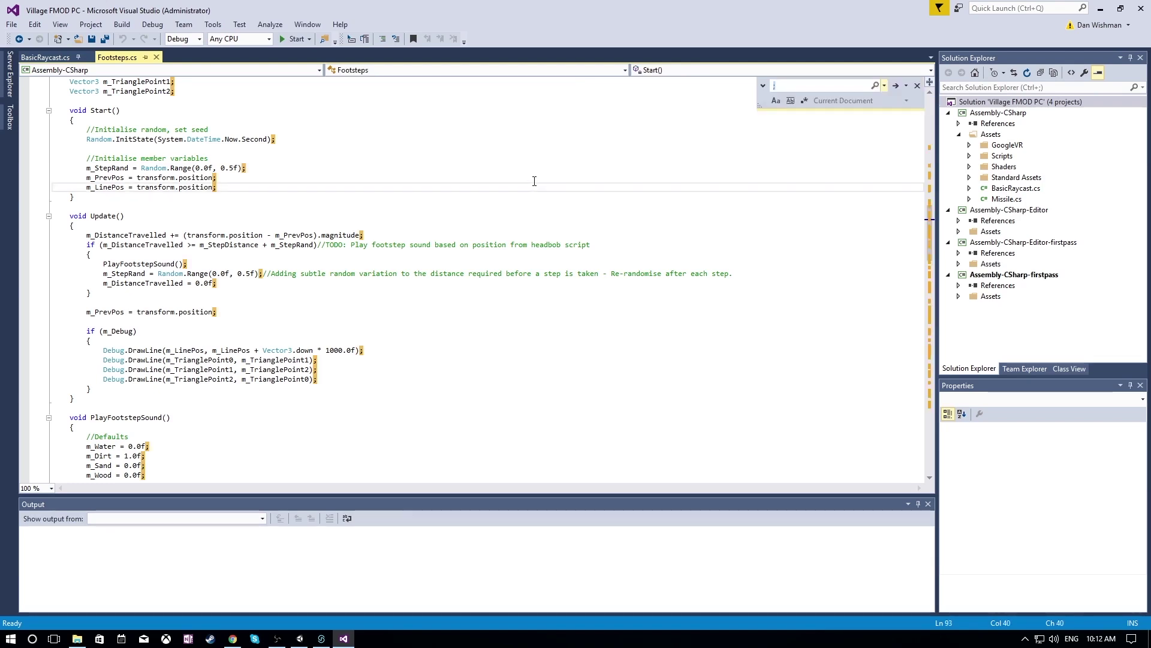
text(rau)
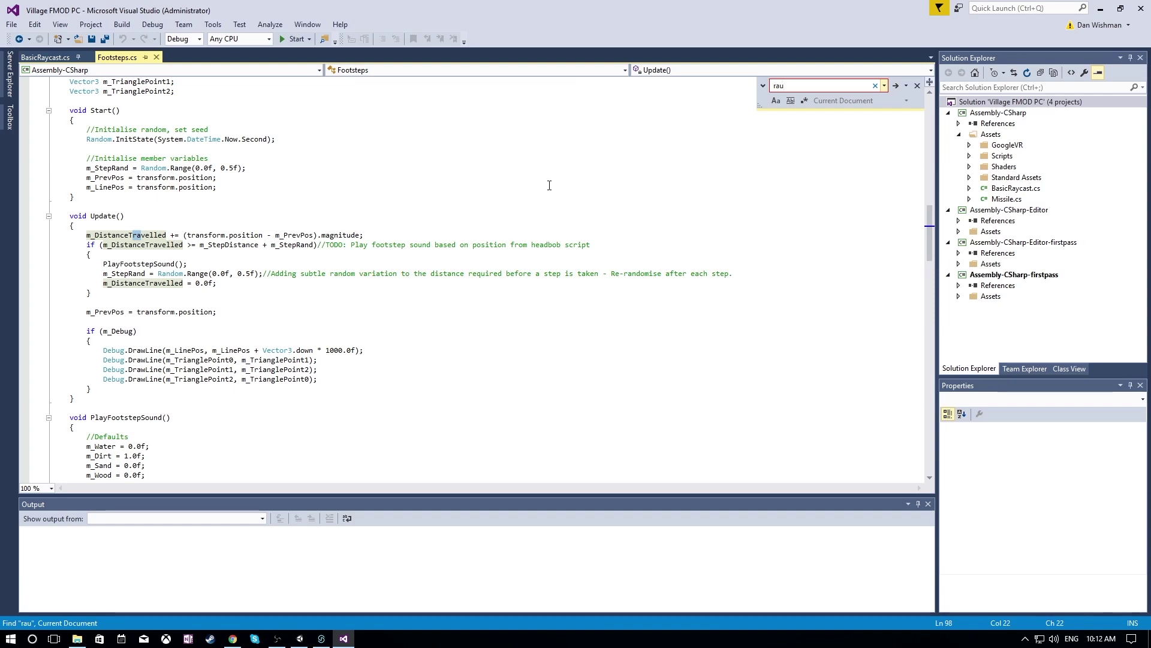
key(BackSpace)
text(y)
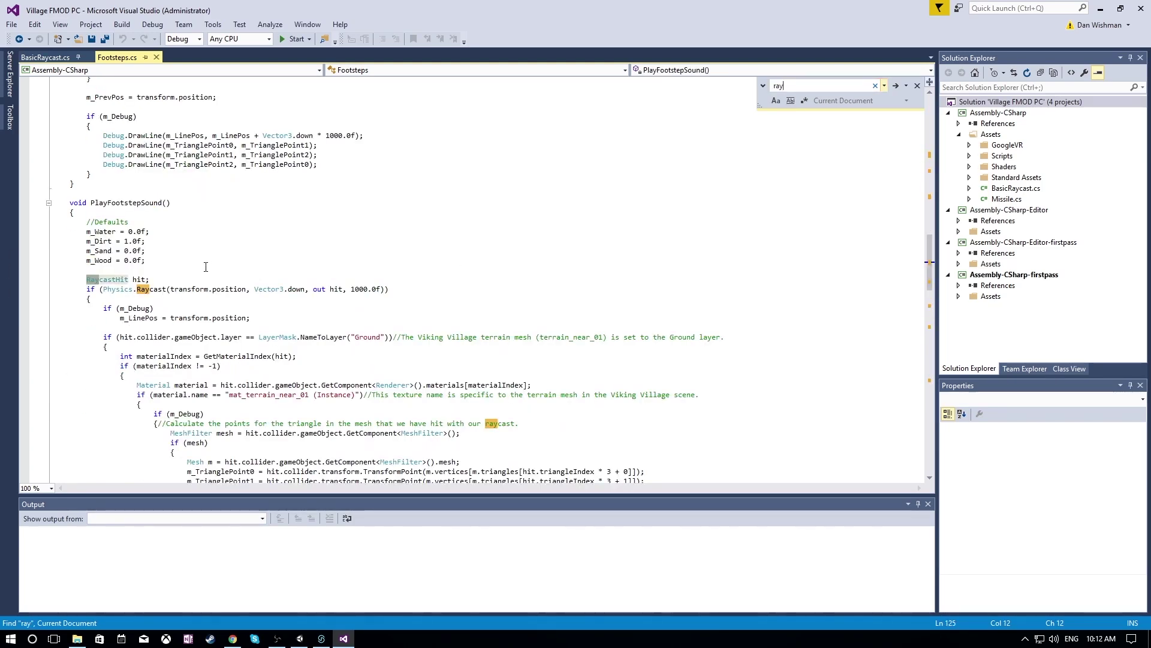
- Examine the Physics.Raycast call and the ground material checks in PlayFootstepSound, then close Visual Studio
mouse_move(93, 283)
scroll(236, 274, down, 3)
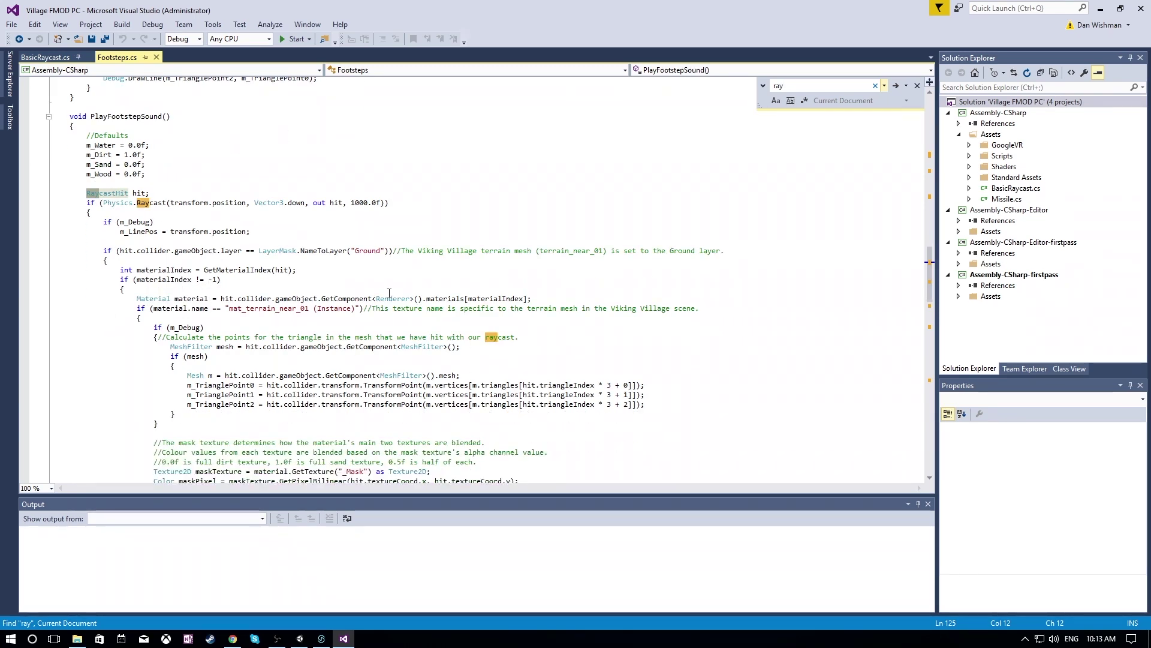
scroll(318, 357, down, 3)
scroll(317, 357, down, 4)
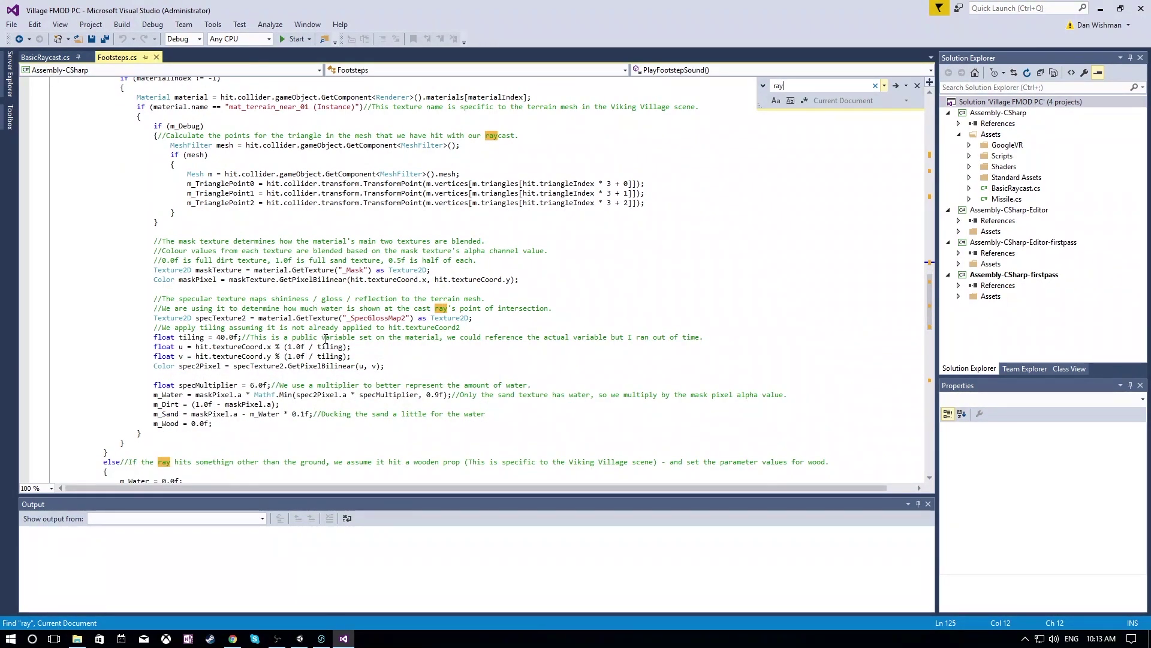
scroll(324, 345, up, 5)
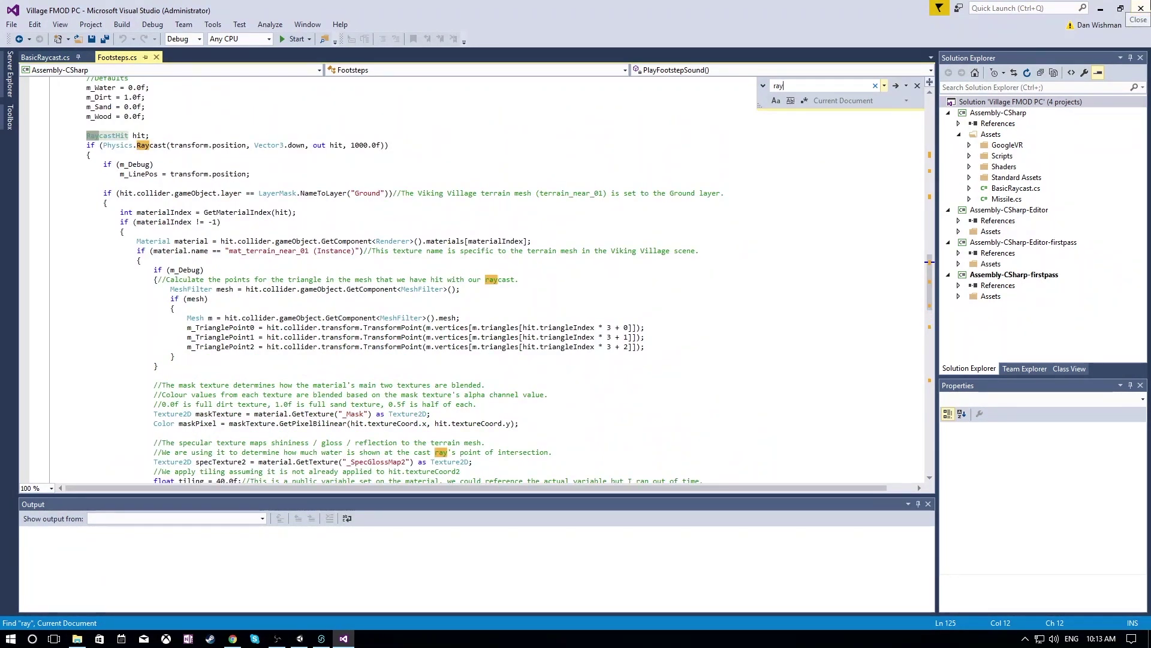
click(1141, 8)
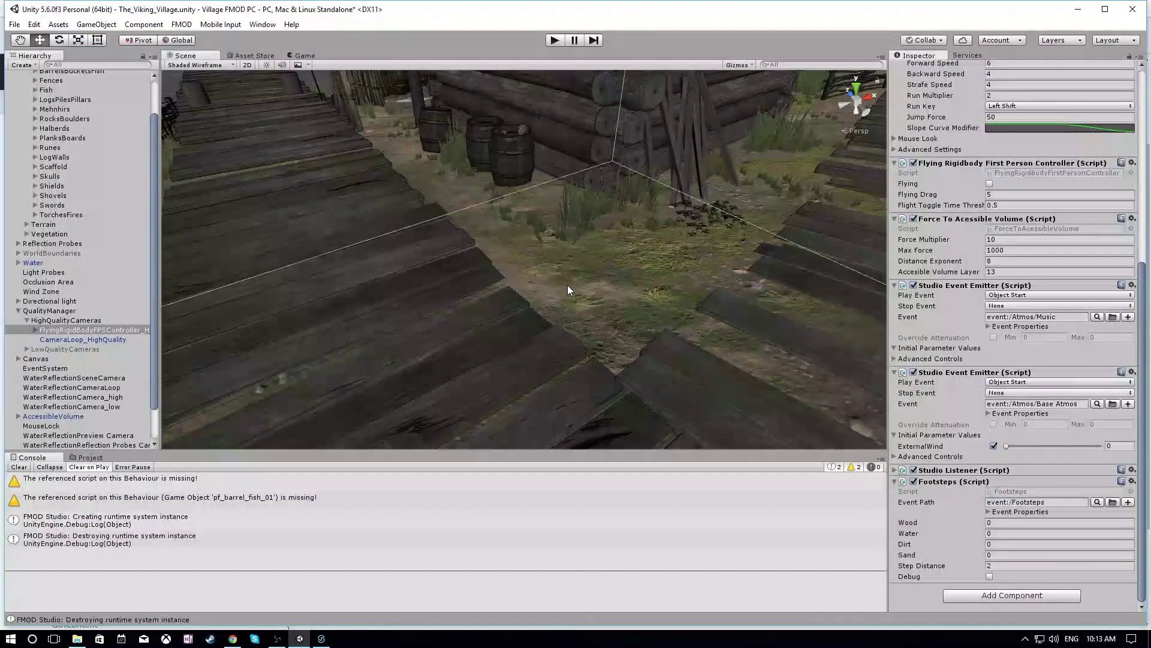
- Select the shed pf_shed_02 (1) in the scene and examine its Studio Event Emitter playing event:/Atmos/Insects
right_drag(520, 300, 610, 282)
click(539, 208)
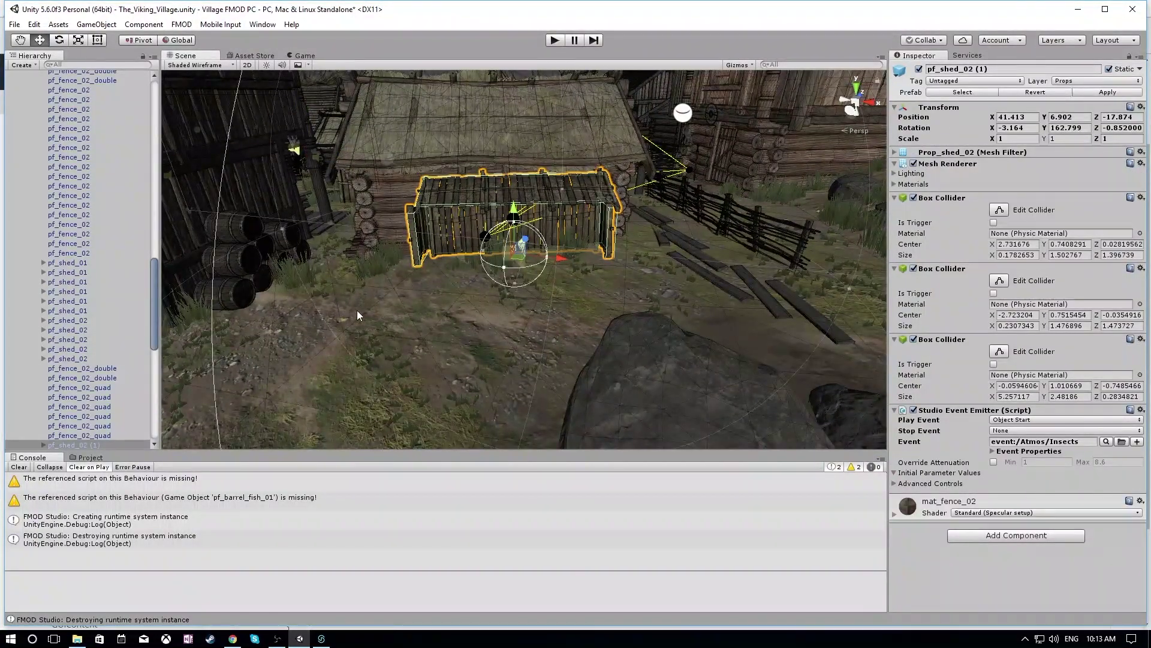
right_drag(358, 311, 510, 239)
scroll(622, 308, down, 5)
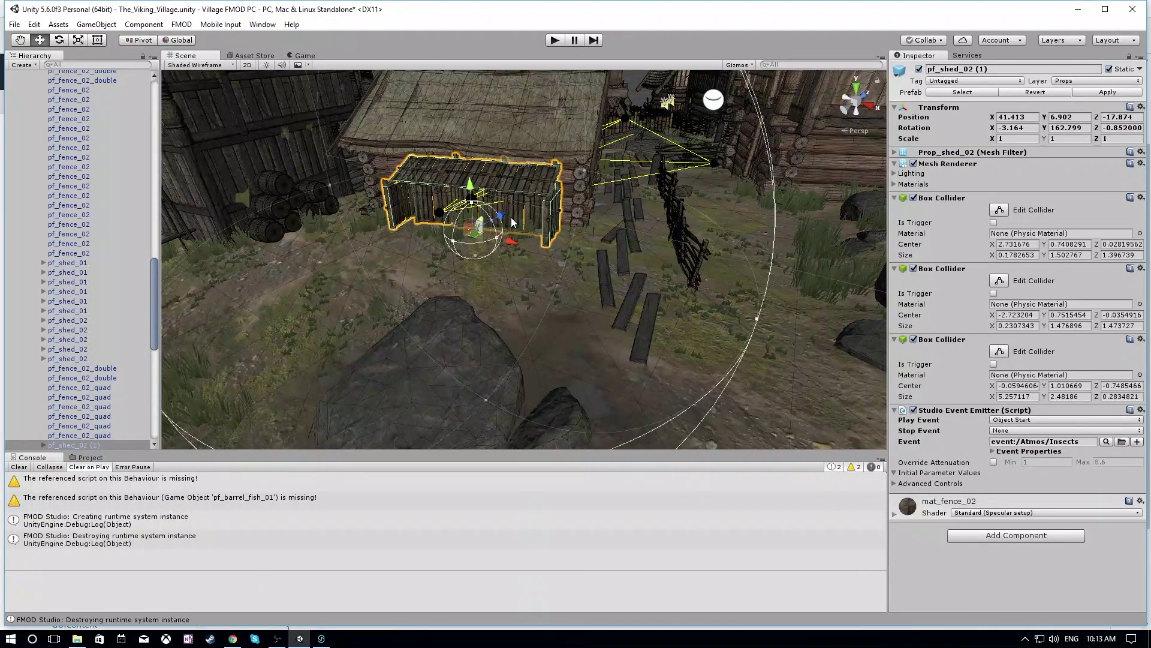
right_drag(563, 289, 527, 264)
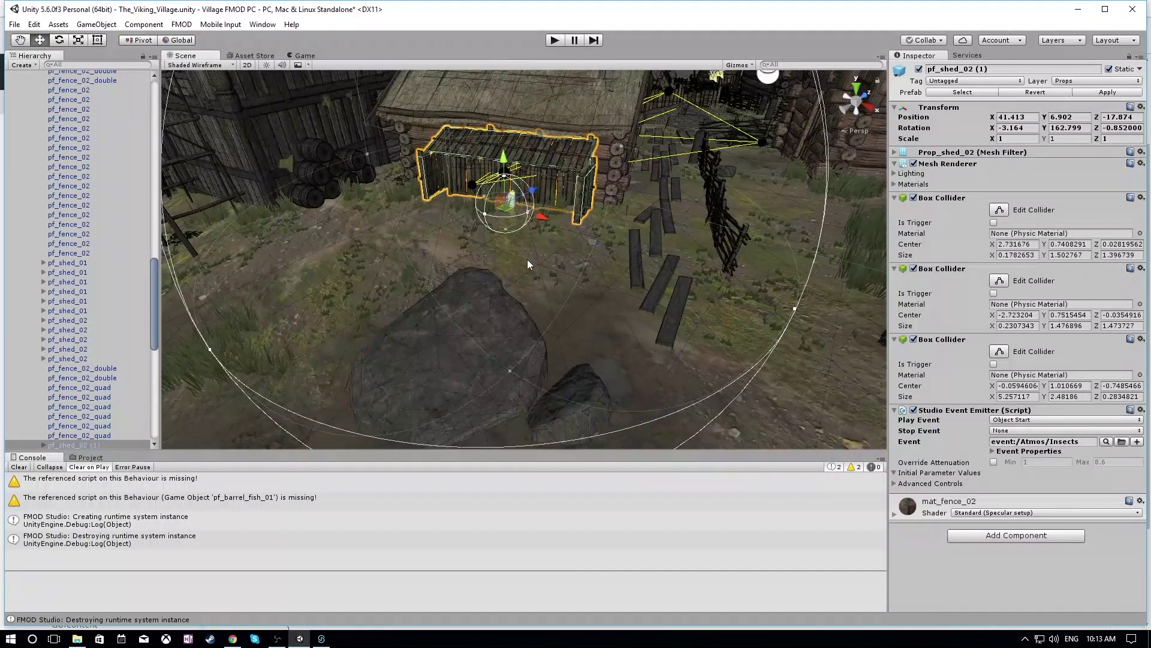
right_drag(566, 222, 661, 229)
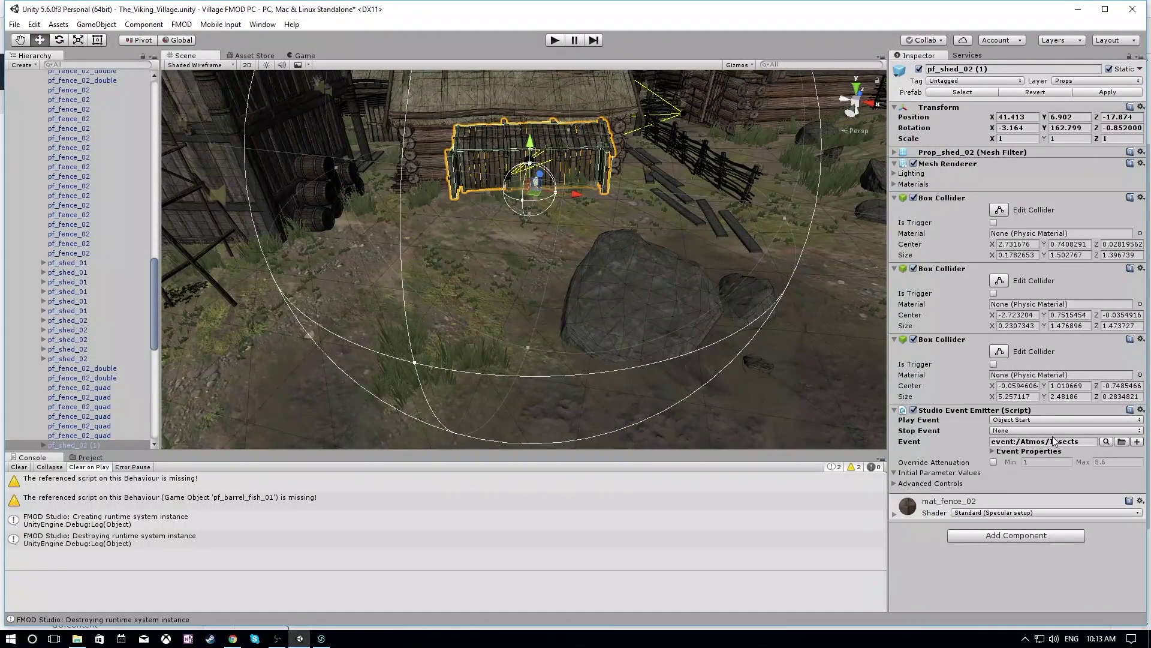
- Examine the sound emitter's spherical range around the shed and the adjoining log house from several sides, undoing any accidental move
right_drag(839, 371, 519, 241)
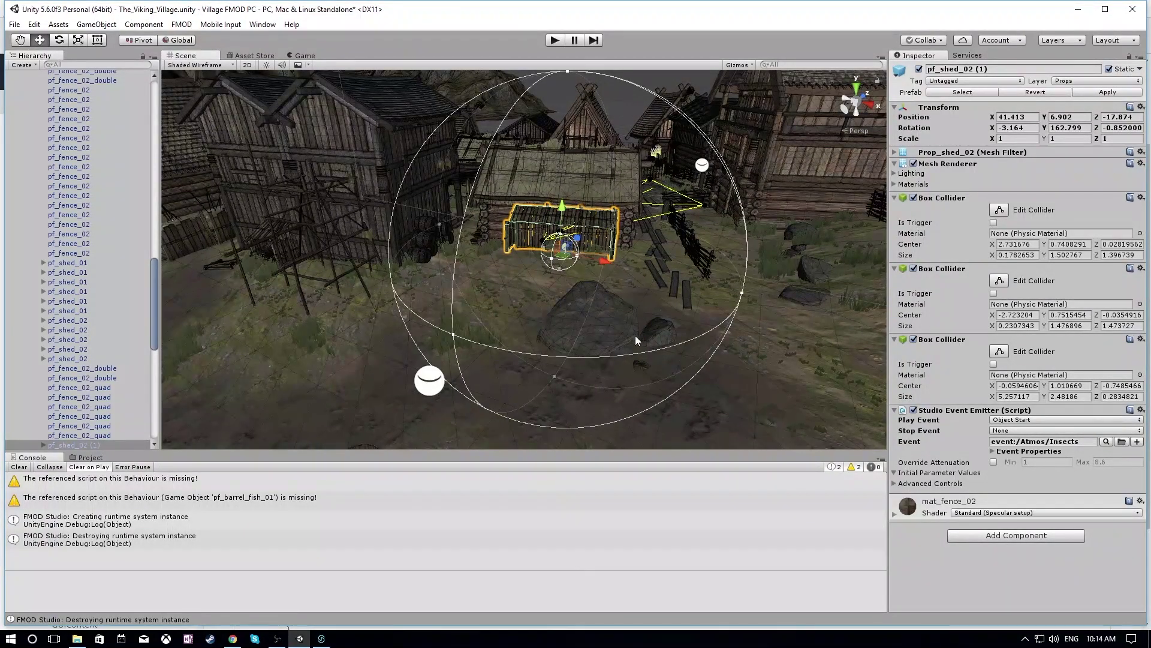
scroll(635, 340, up, 5)
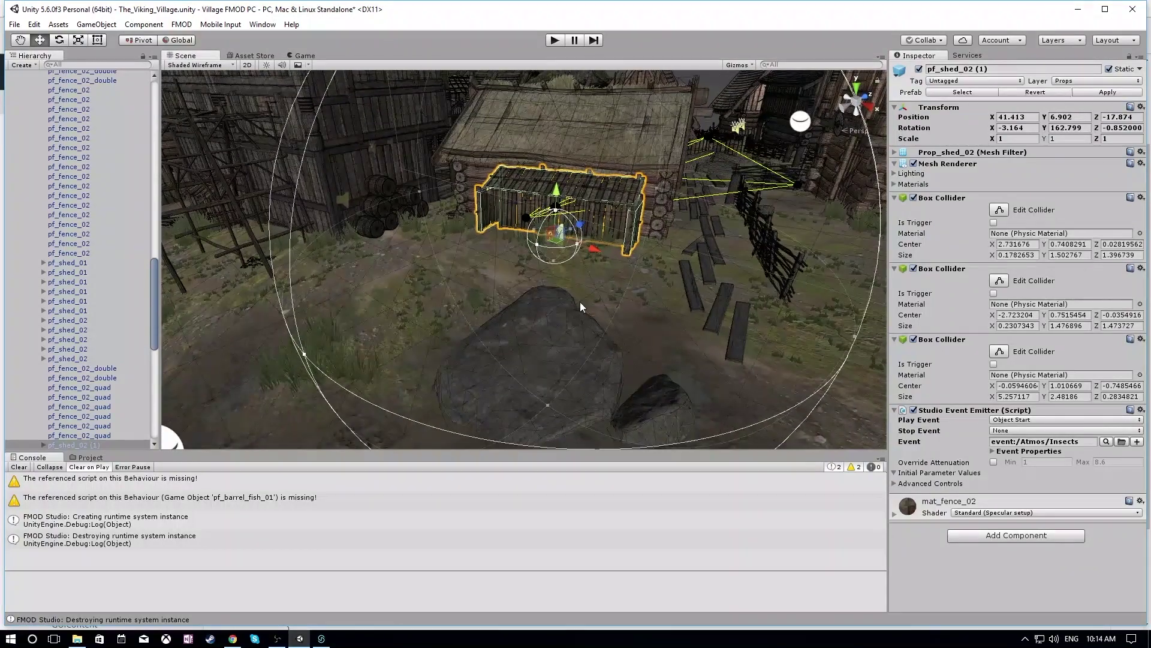
right_drag(569, 214, 693, 57)
right_drag(820, 255, 774, 363)
scroll(559, 265, down, 5)
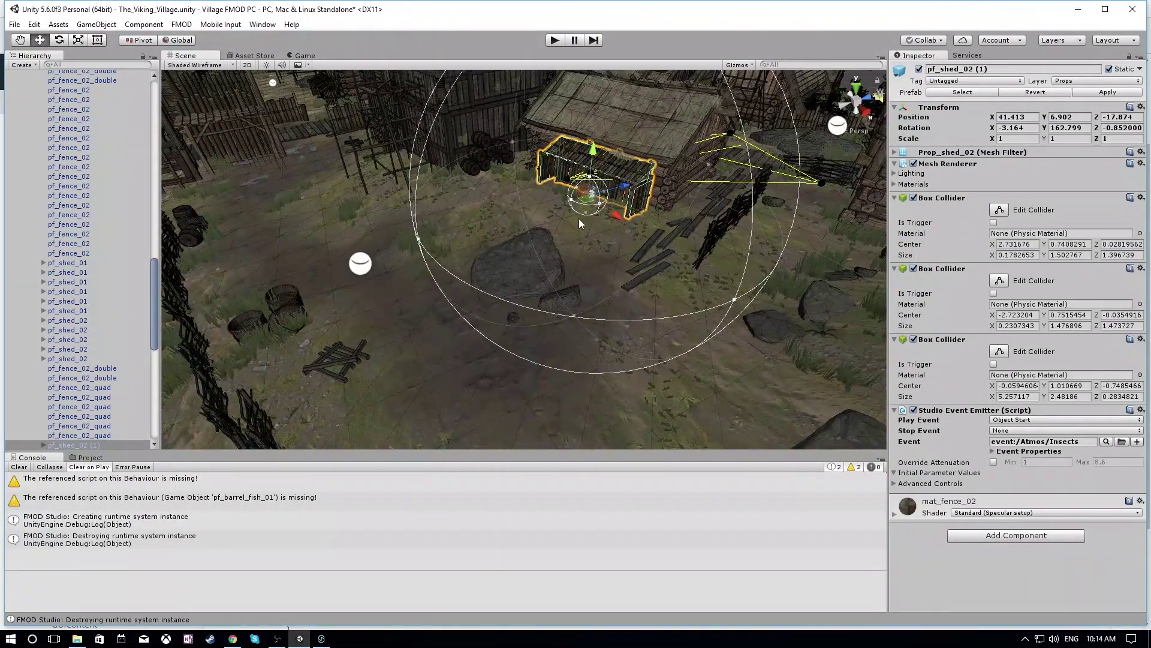
drag(627, 184, 632, 183)
key(ctrl+z)
alt+drag(619, 126, 538, 182)
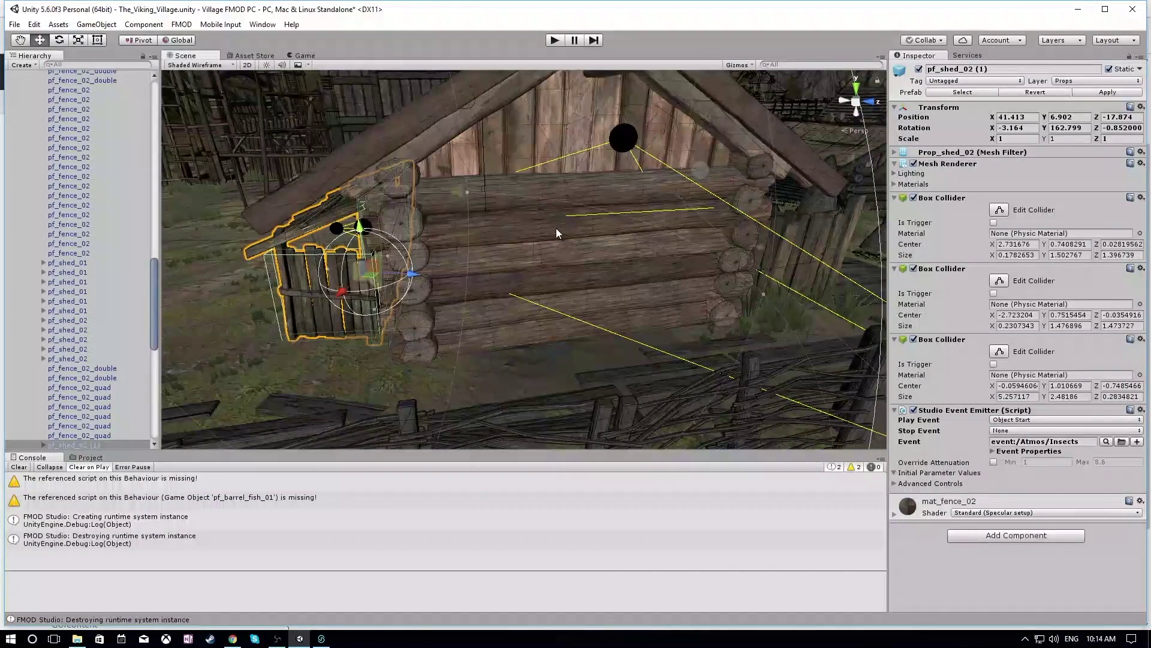
scroll(556, 227, down, 5)
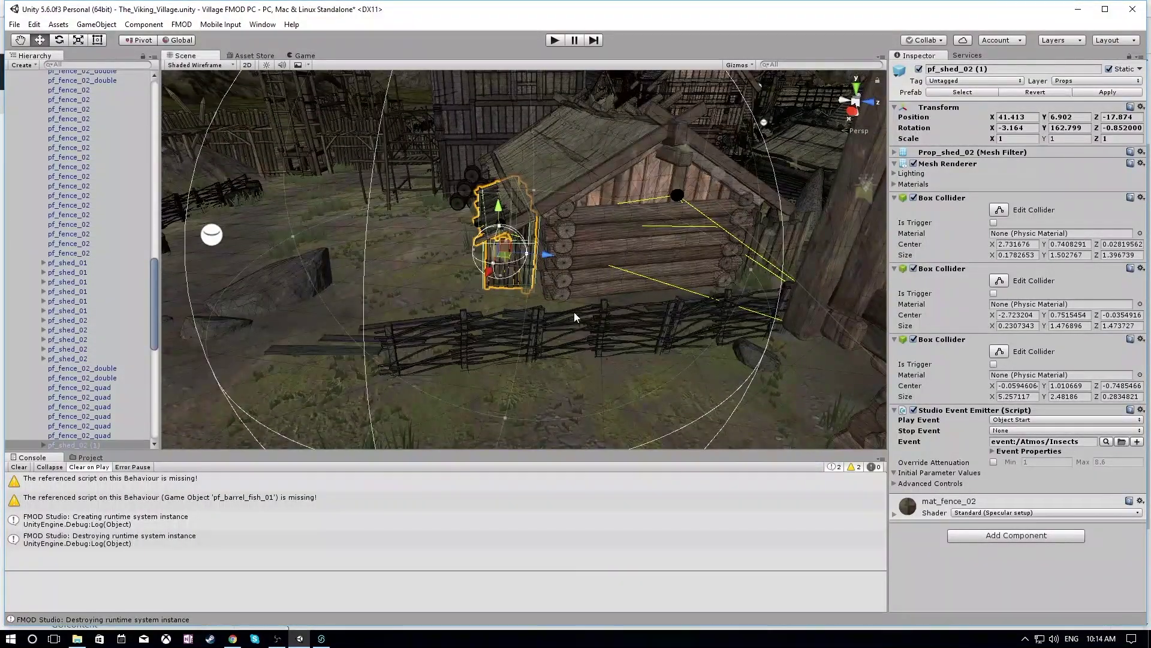
alt+drag(539, 276, 600, 252)
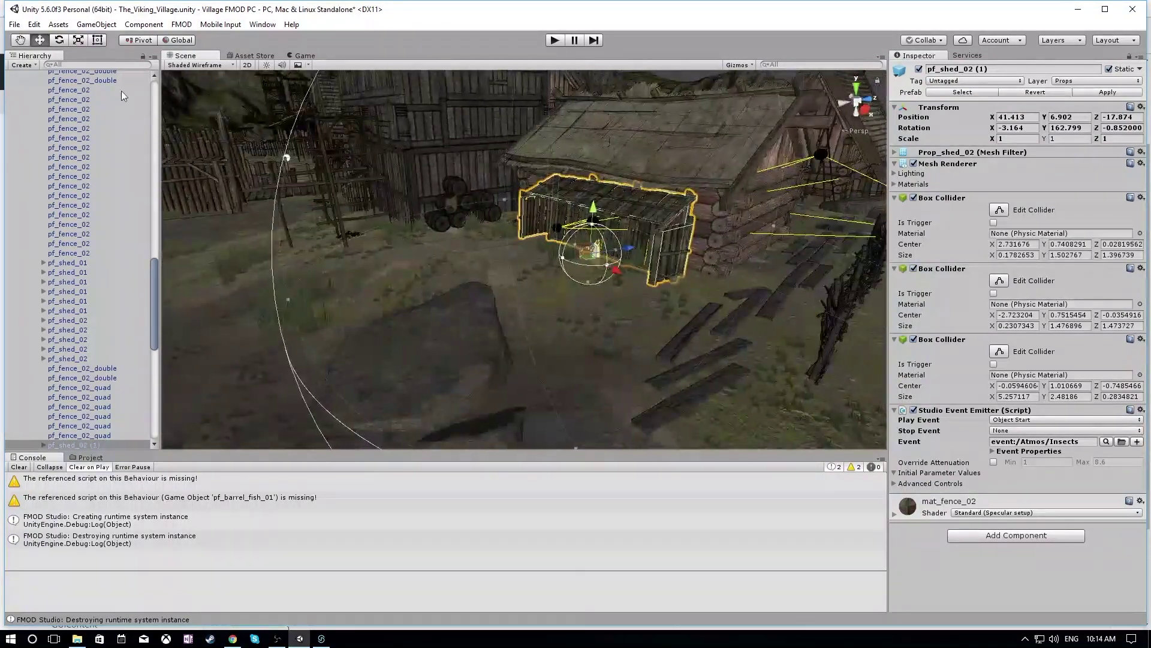
click(24, 65)
mouse_move(74, 174)
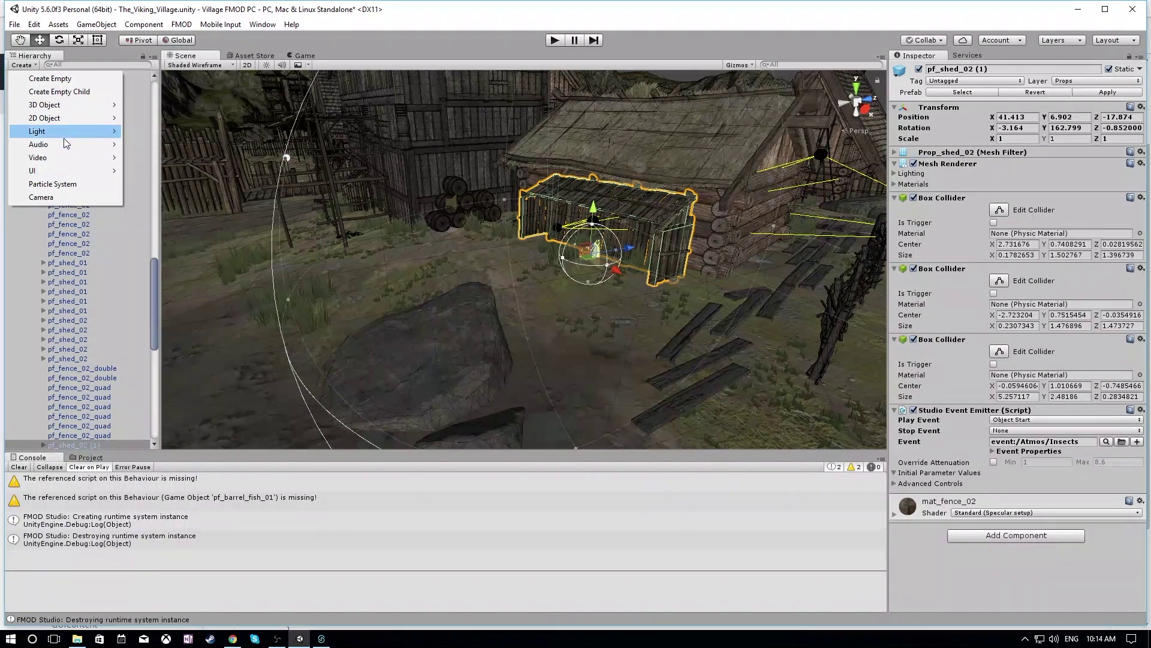
mouse_move(66, 137)
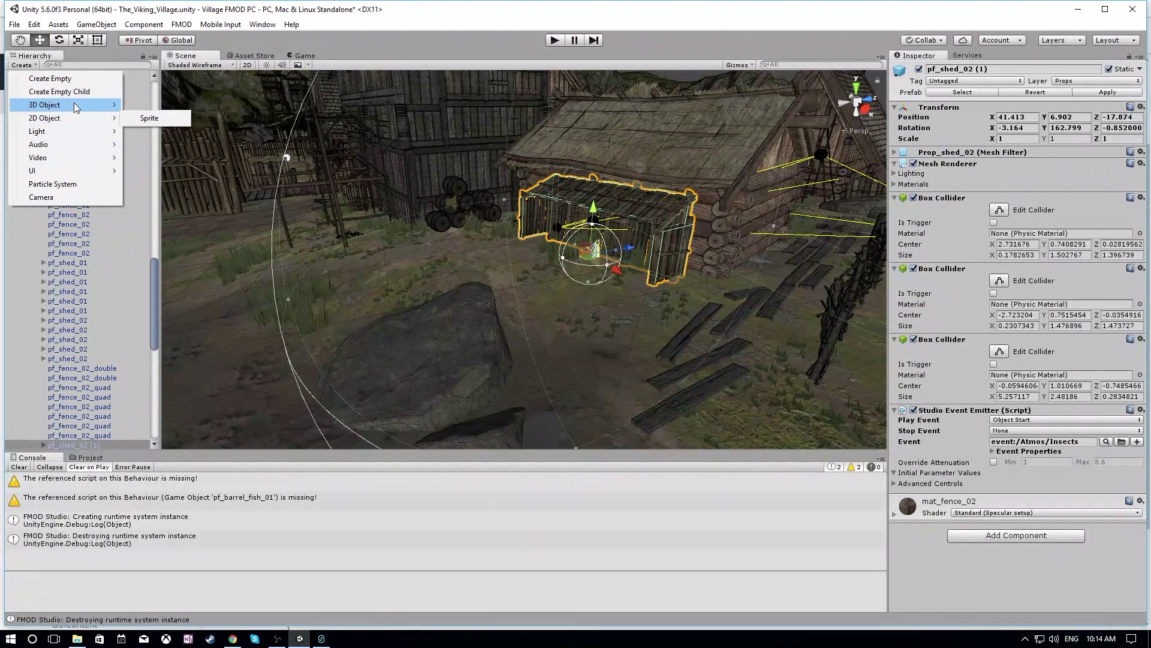
mouse_move(74, 104)
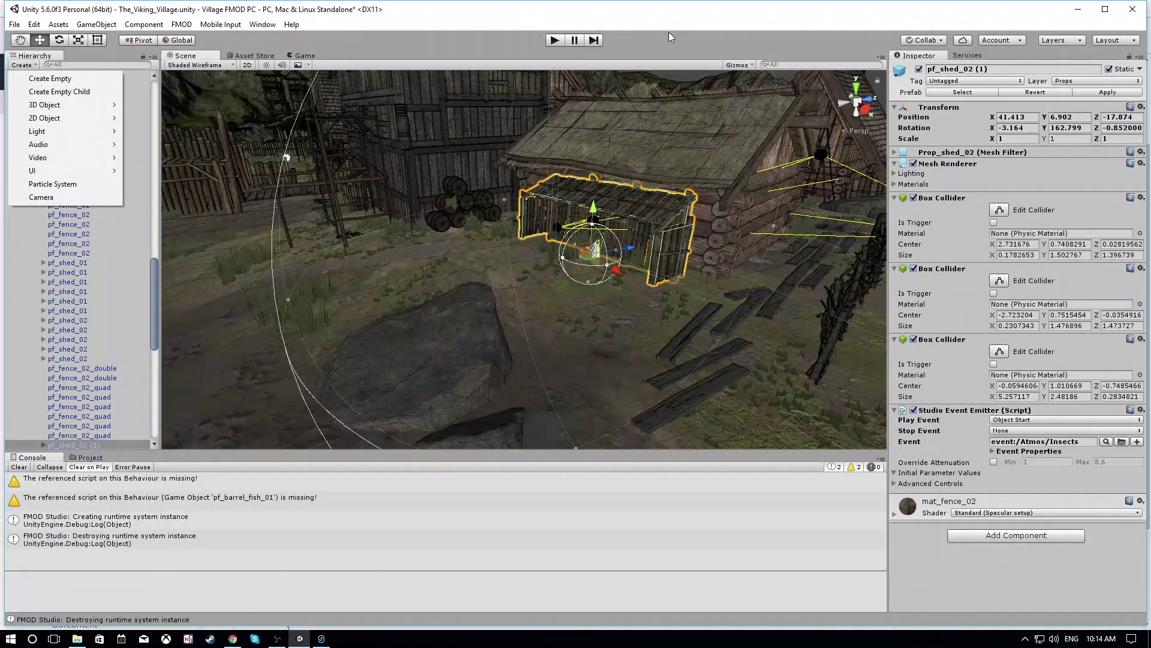
key(Escape)
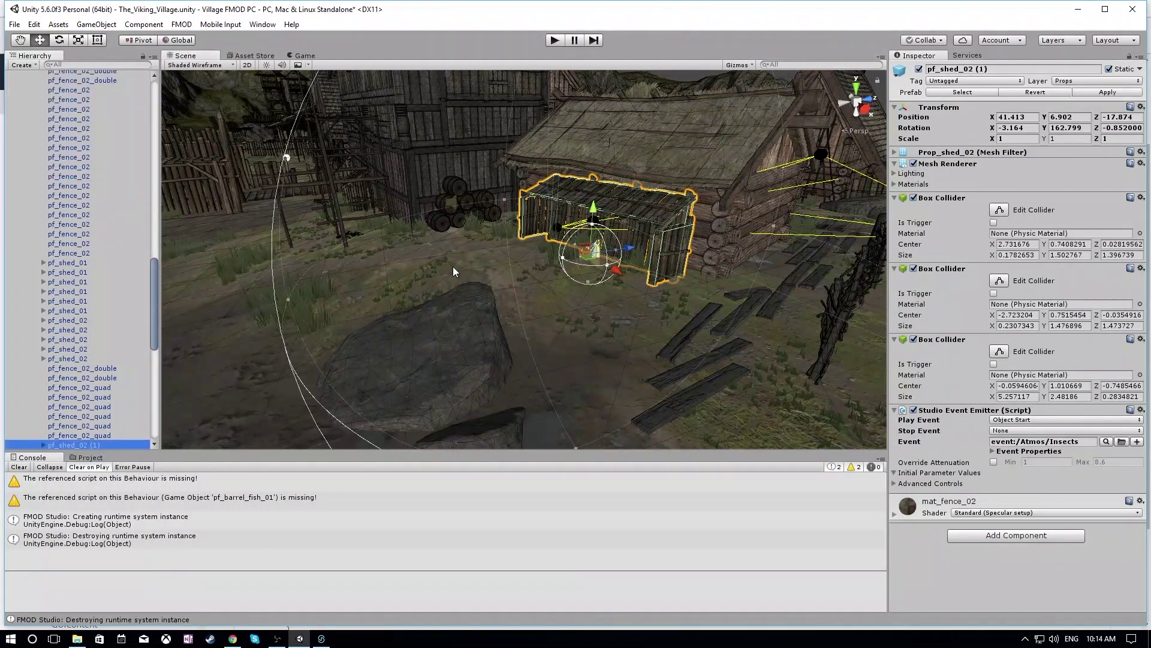
- Search the scene hierarchy for "occ", select Occlusion Area and look at it from another angle
click(82, 65)
text(o)
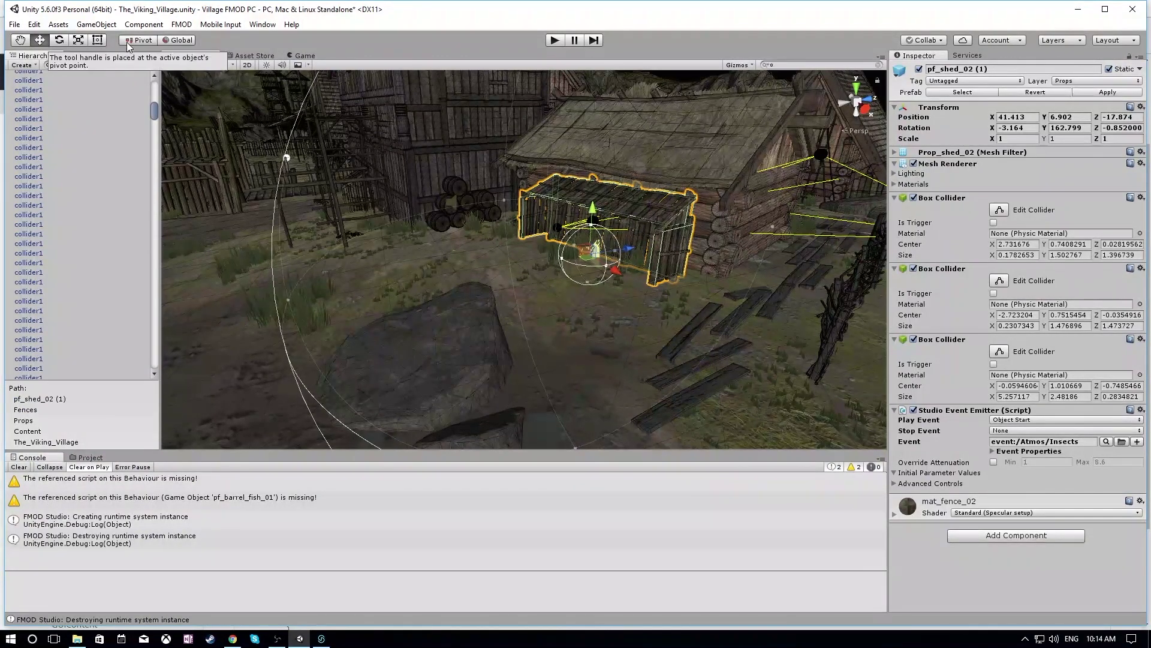
text(cc)
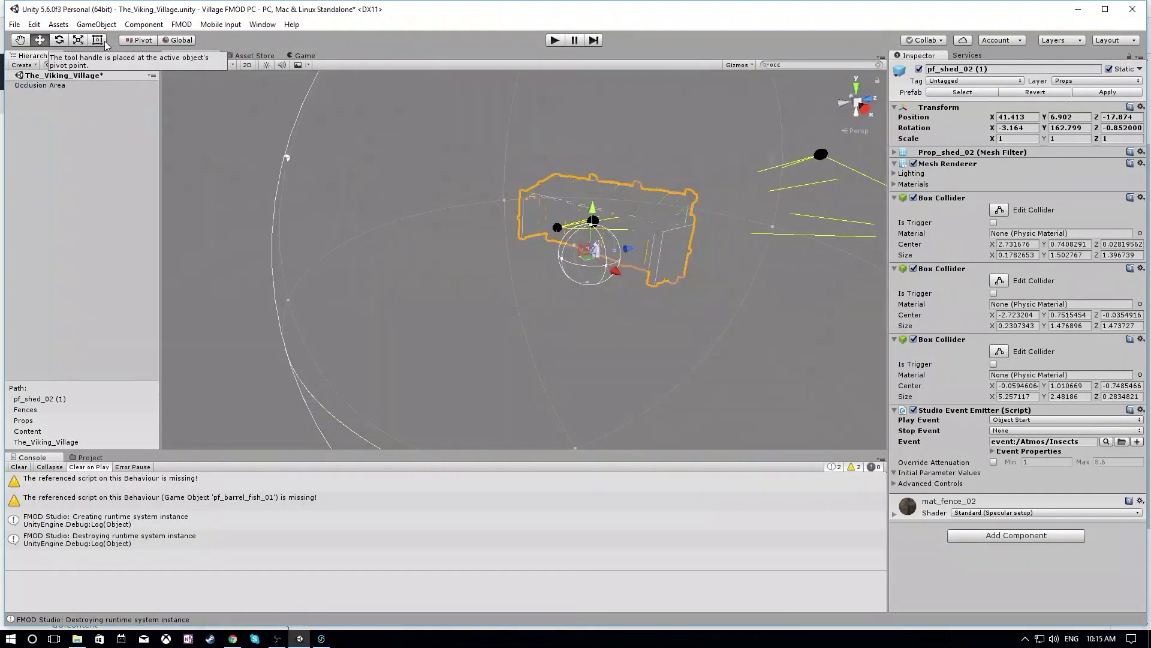
click(49, 85)
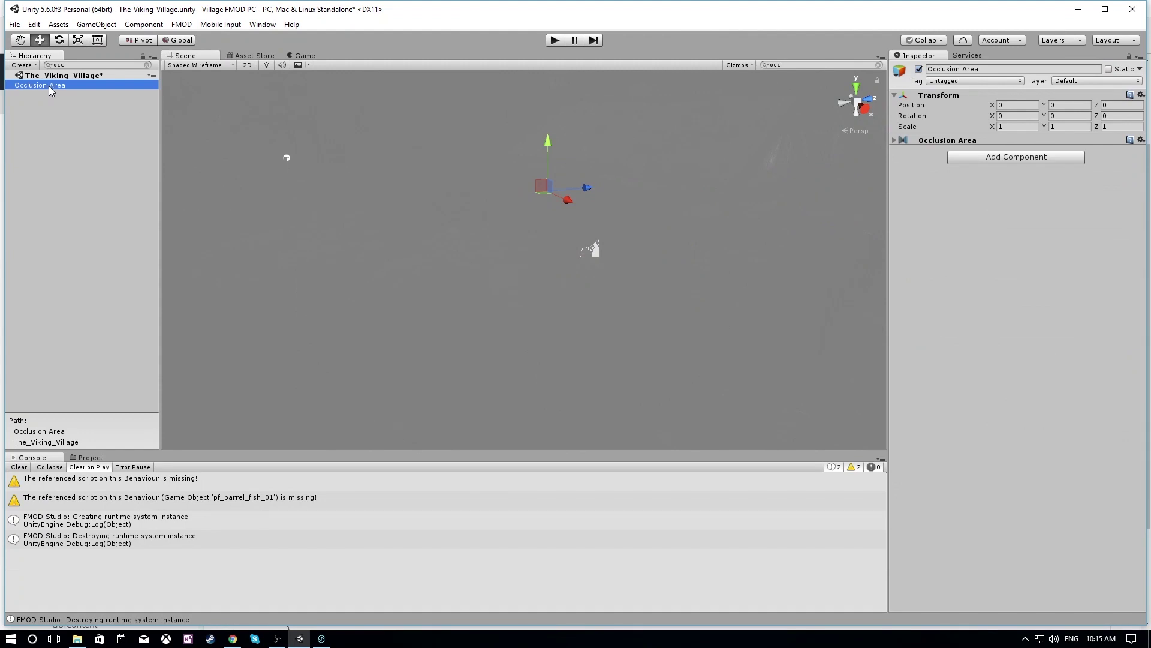
alt+drag(474, 198, 153, 237)
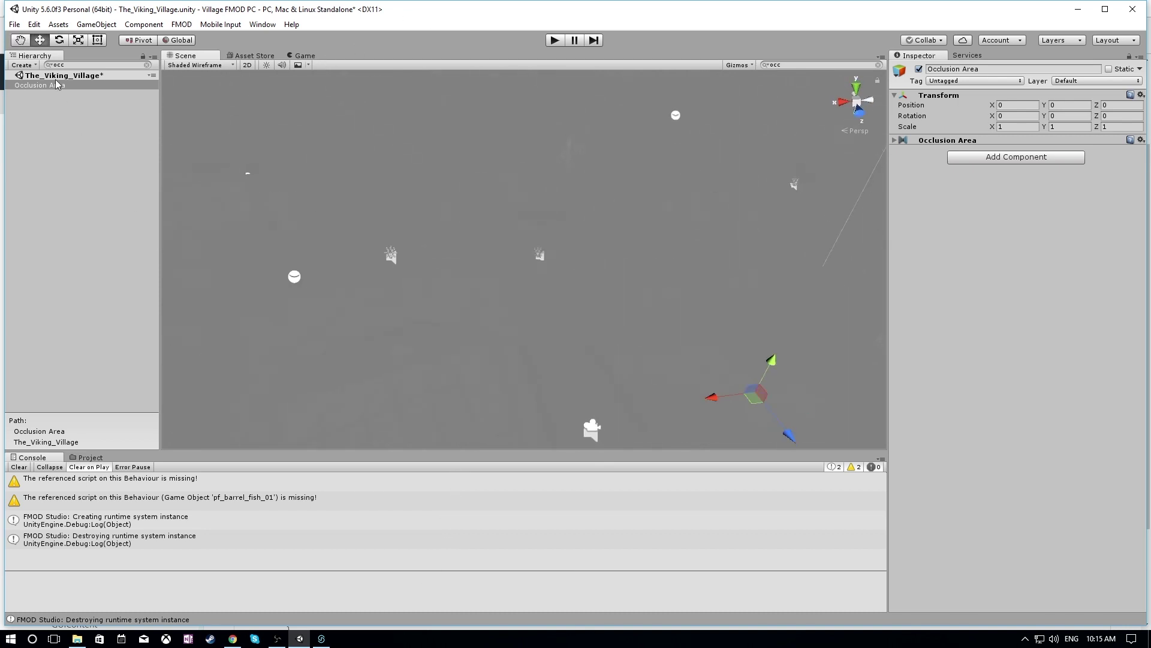
- Reselect Occlusion Area and examine the size, center and view volume settings of its component
right_click(57, 75)
click(44, 92)
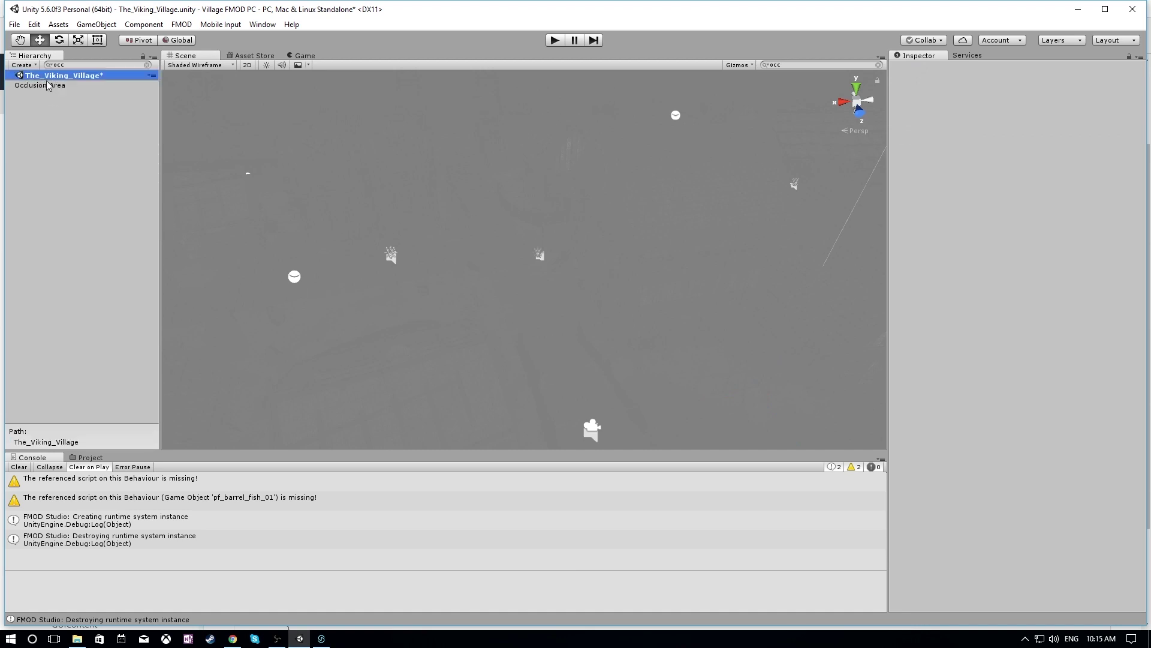
click(47, 87)
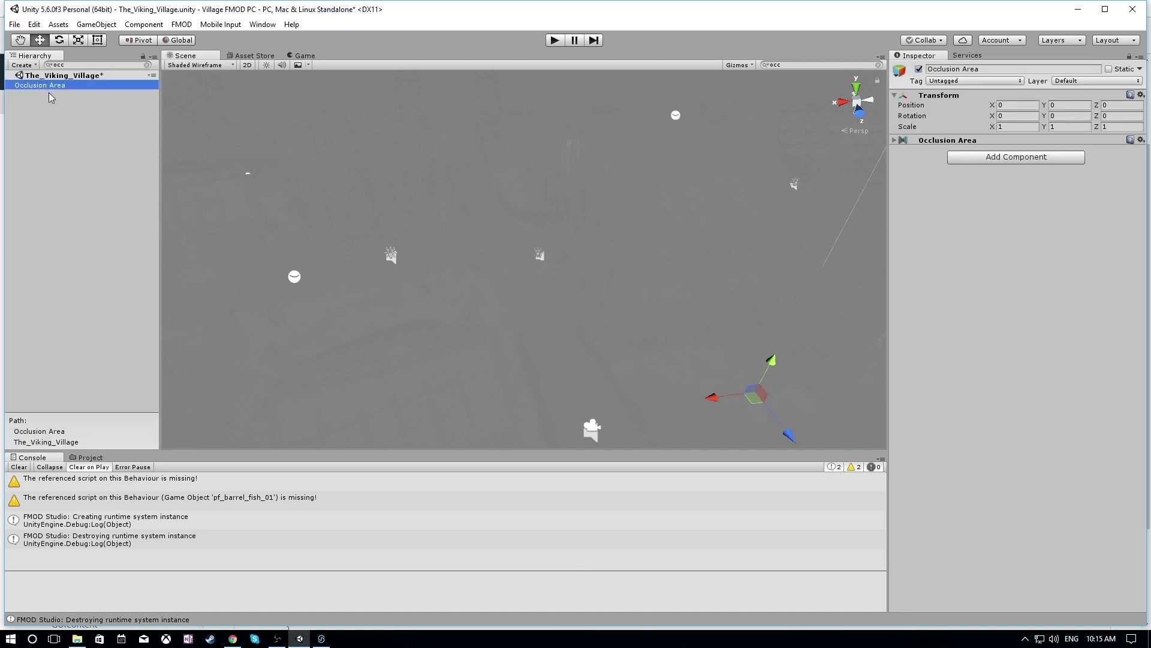
click(894, 142)
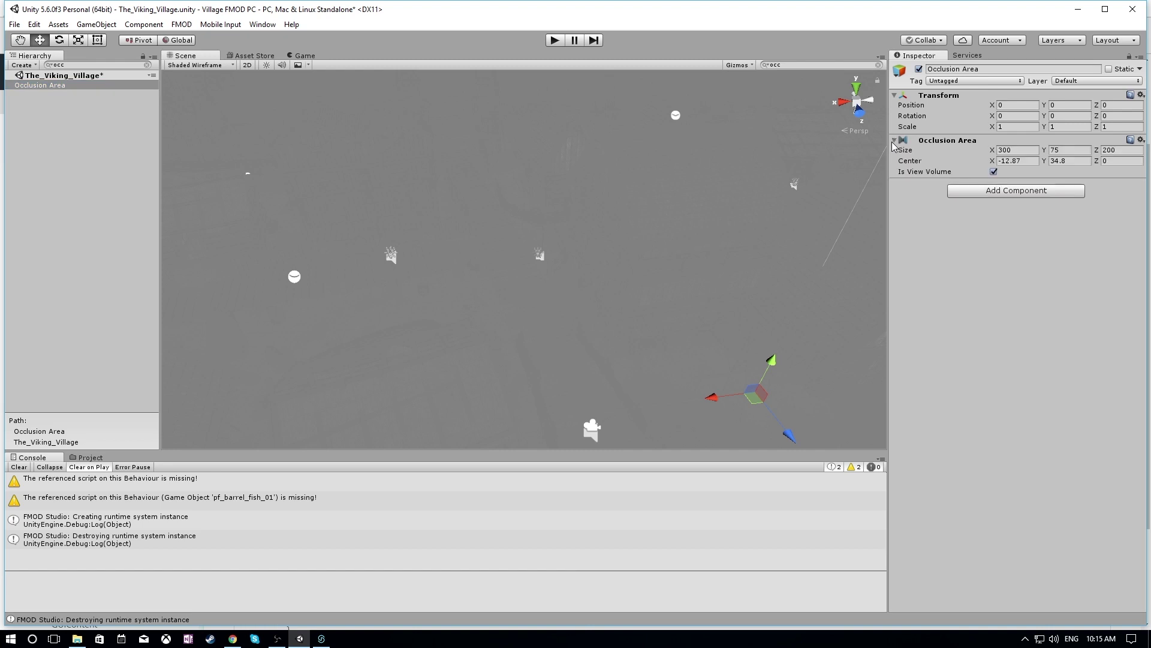
click(894, 142)
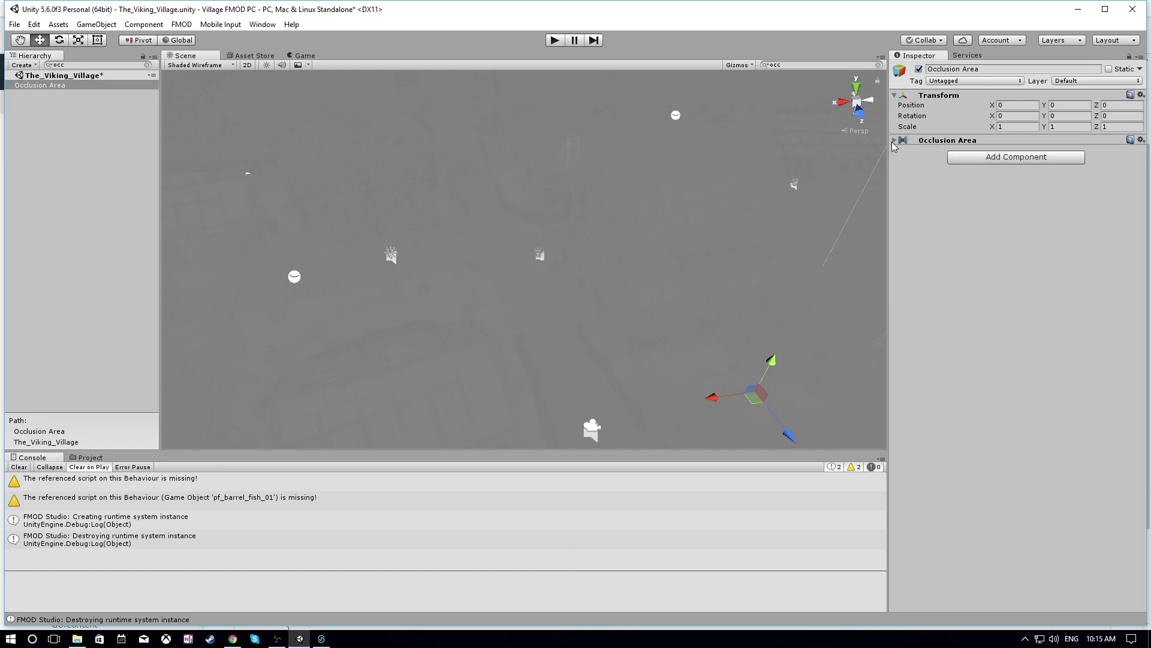
- Clear the hierarchy search, then inspect Light Probes and Occlusion Area in turn against the whole village
click(147, 65)
alt+drag(485, 243, 528, 238)
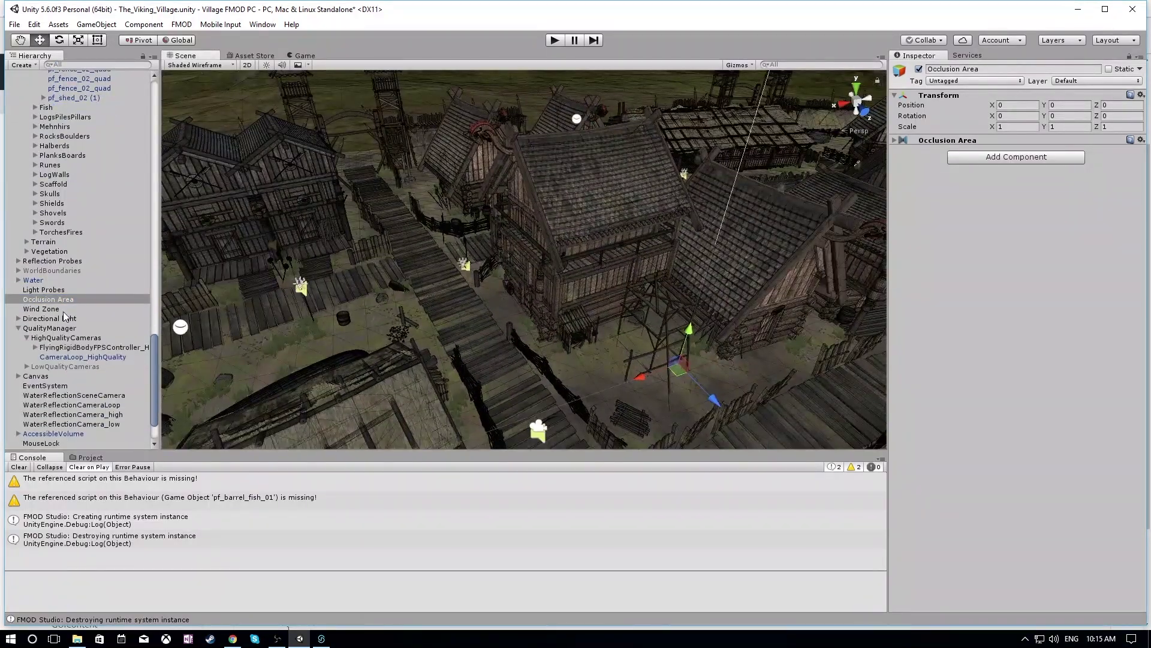
click(62, 291)
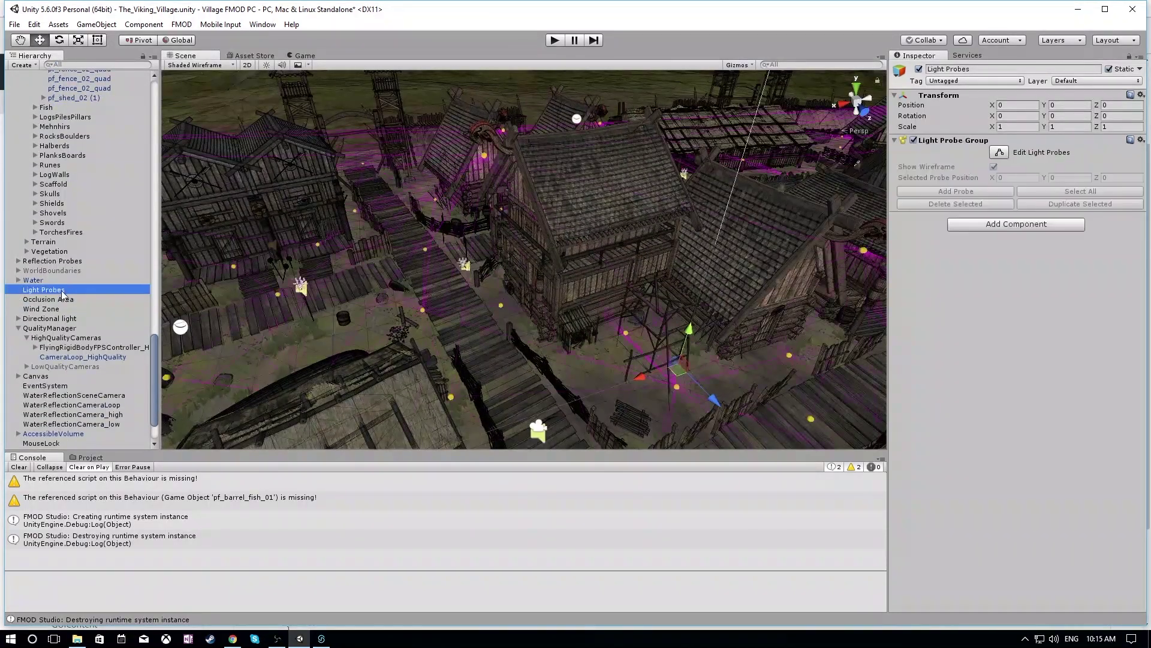
click(58, 301)
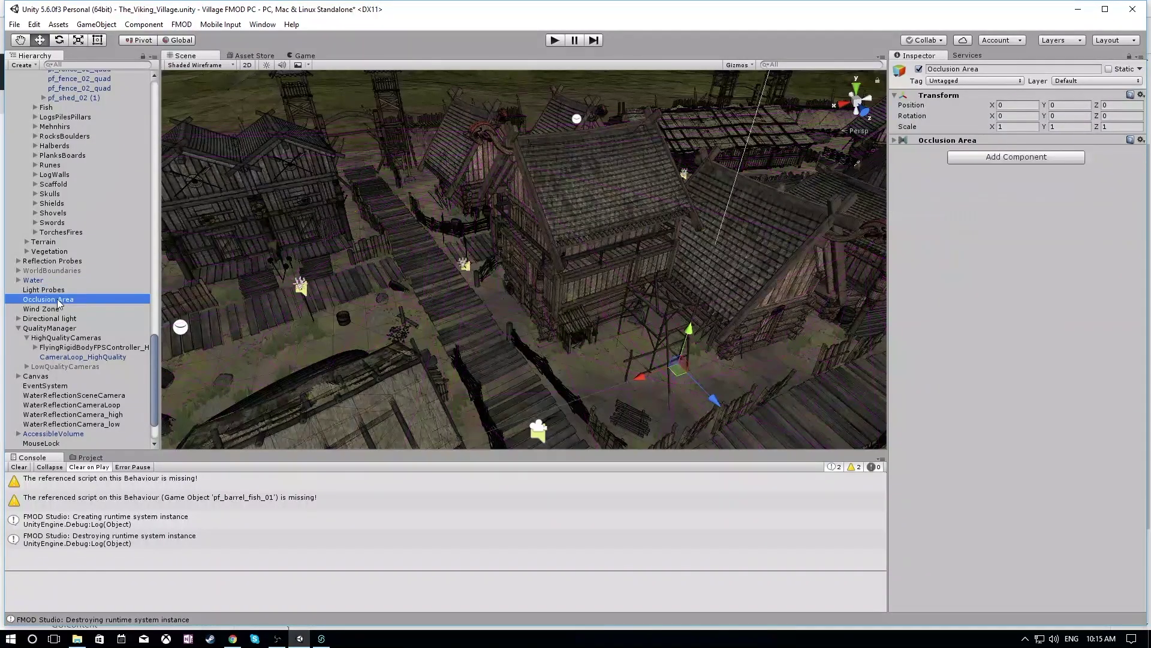
right_drag(355, 305, 415, 282)
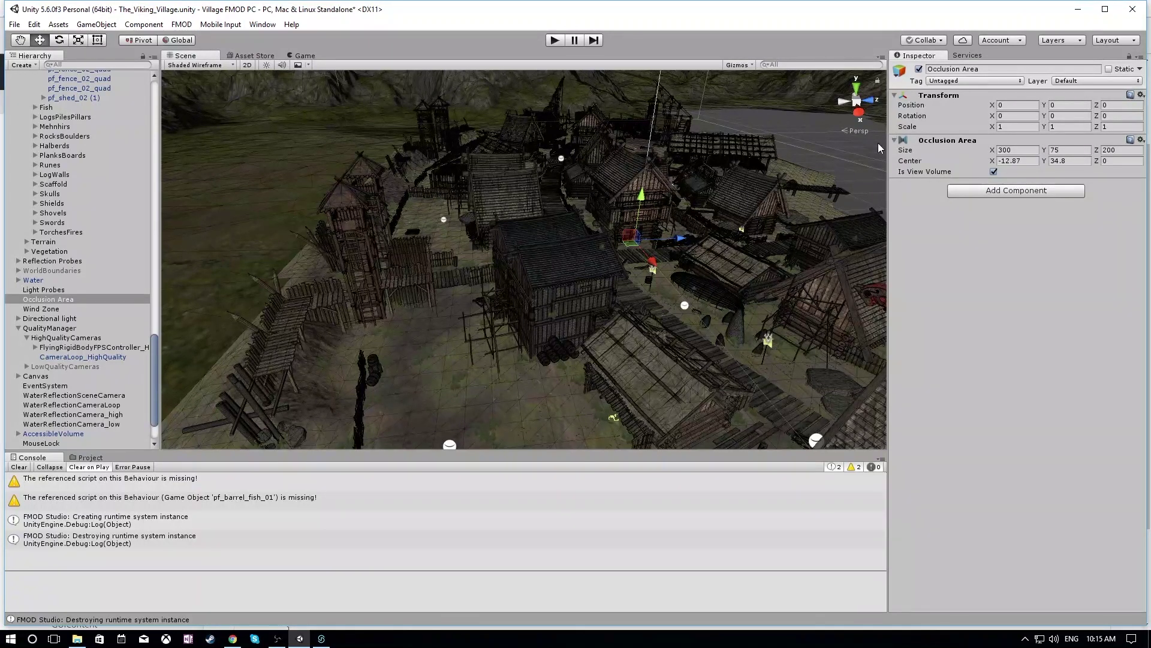
- Examine the shed's sound emitter, the surrounding log houses and the plank path from several viewpoints
scroll(40, 120, up, 5)
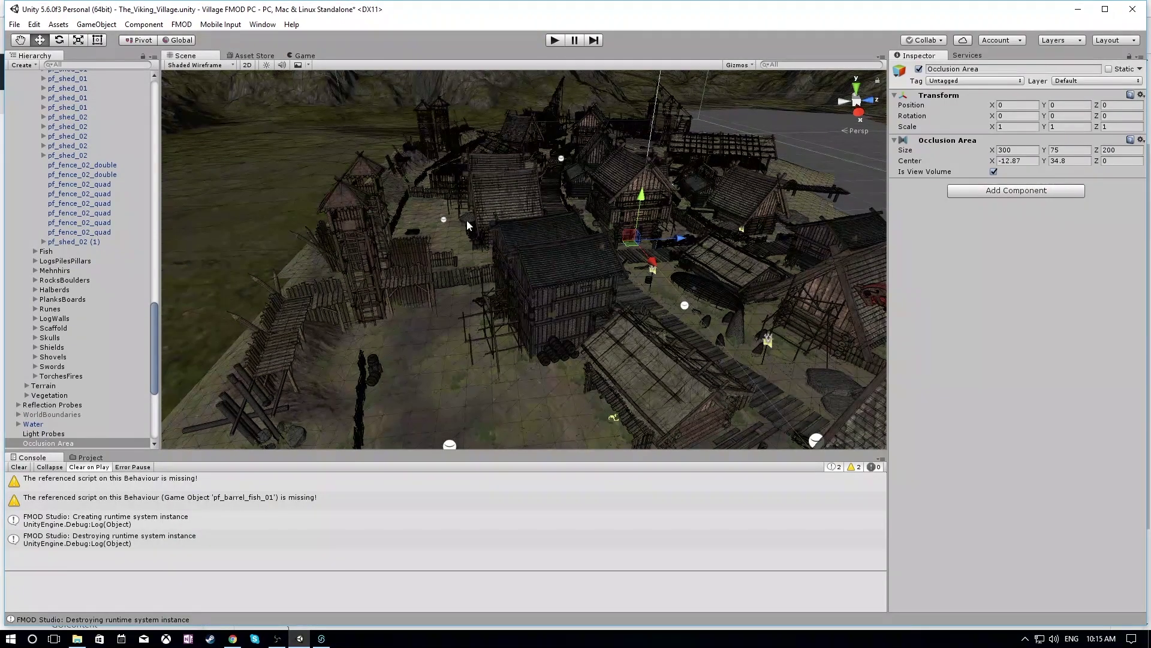
right_drag(468, 225, 563, 329)
key(s)
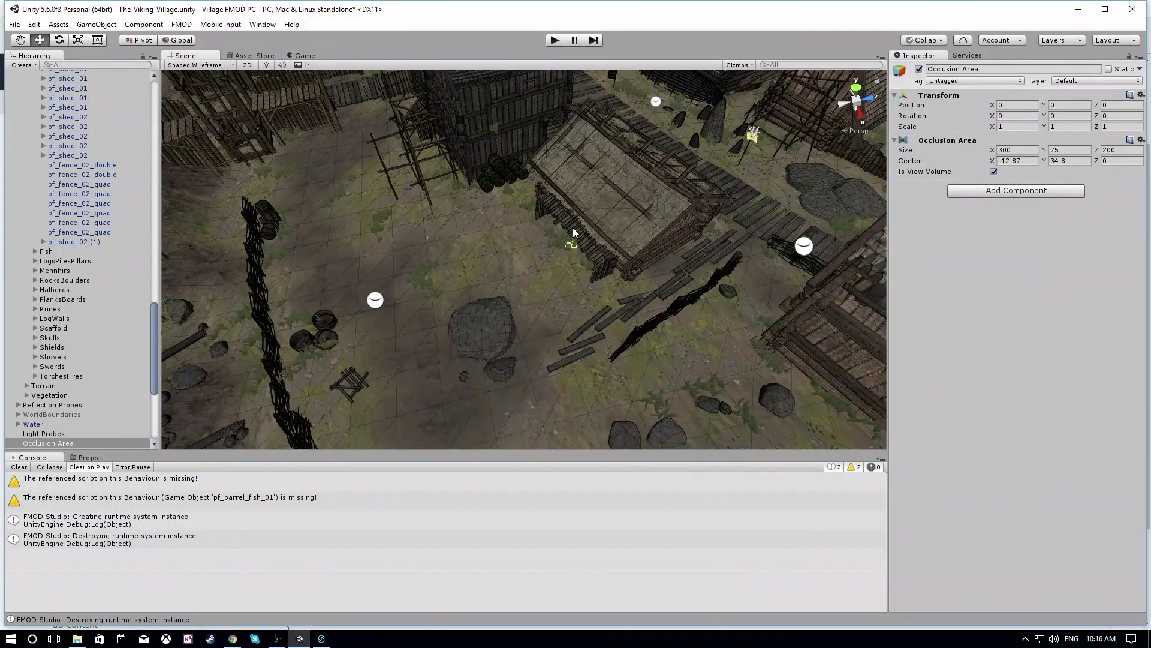
right_drag(568, 205, 647, 194)
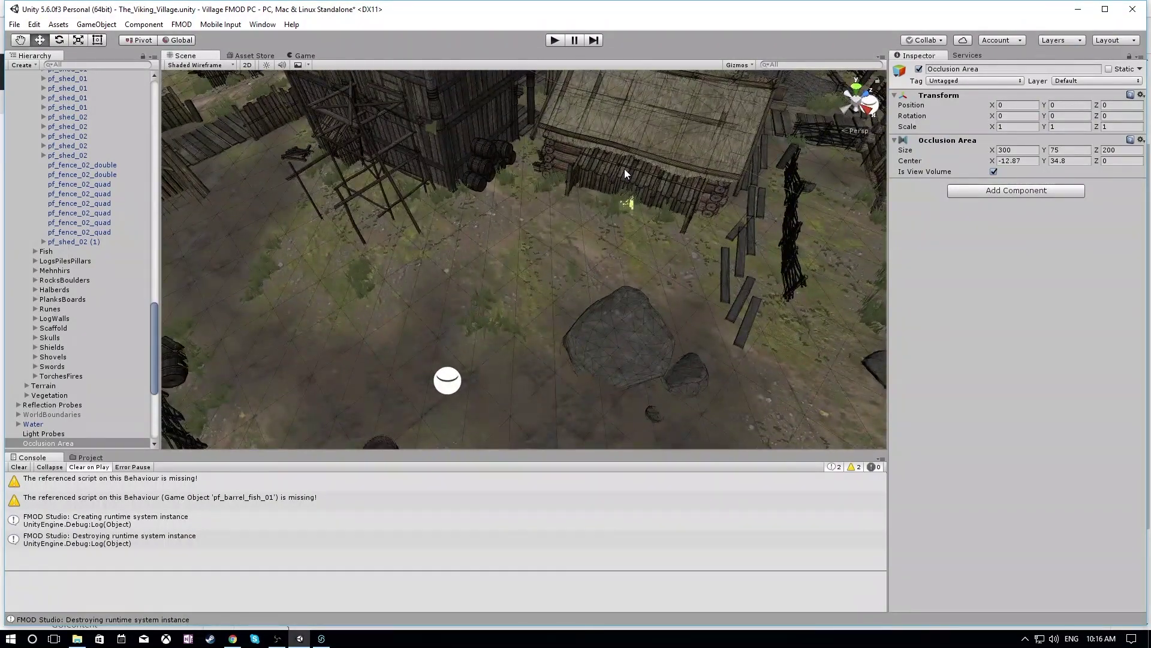
right_drag(656, 192, 657, 174)
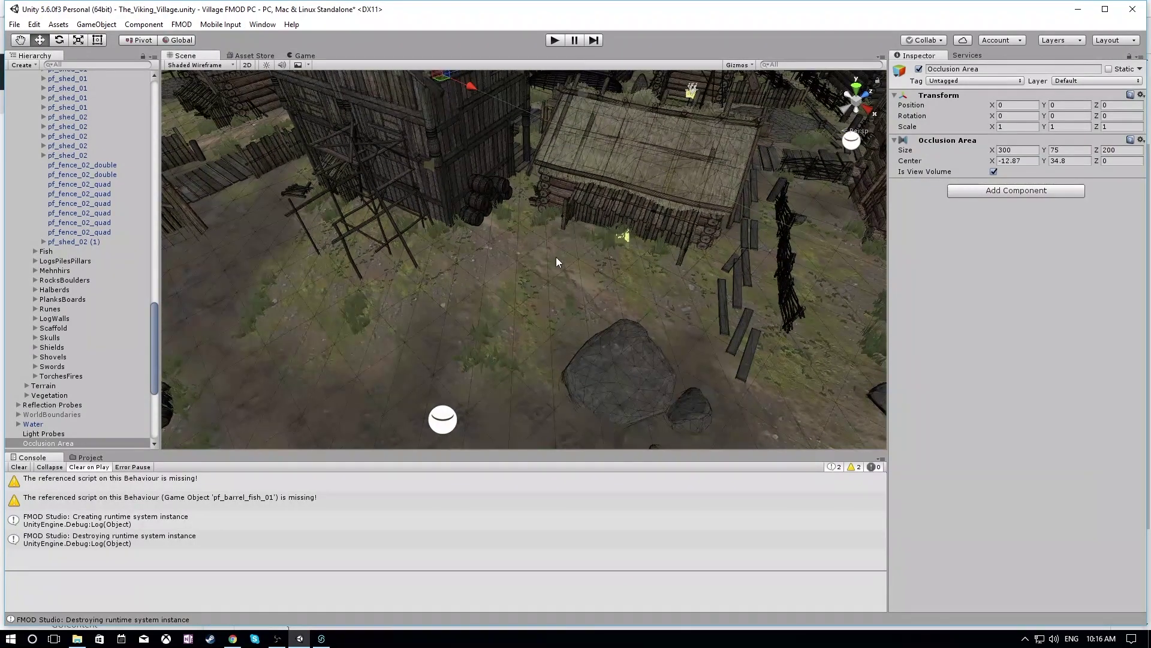
right_drag(555, 262, 908, 185)
right_drag(627, 225, 959, 81)
right_drag(814, 119, 586, 171)
scroll(596, 256, down, 4)
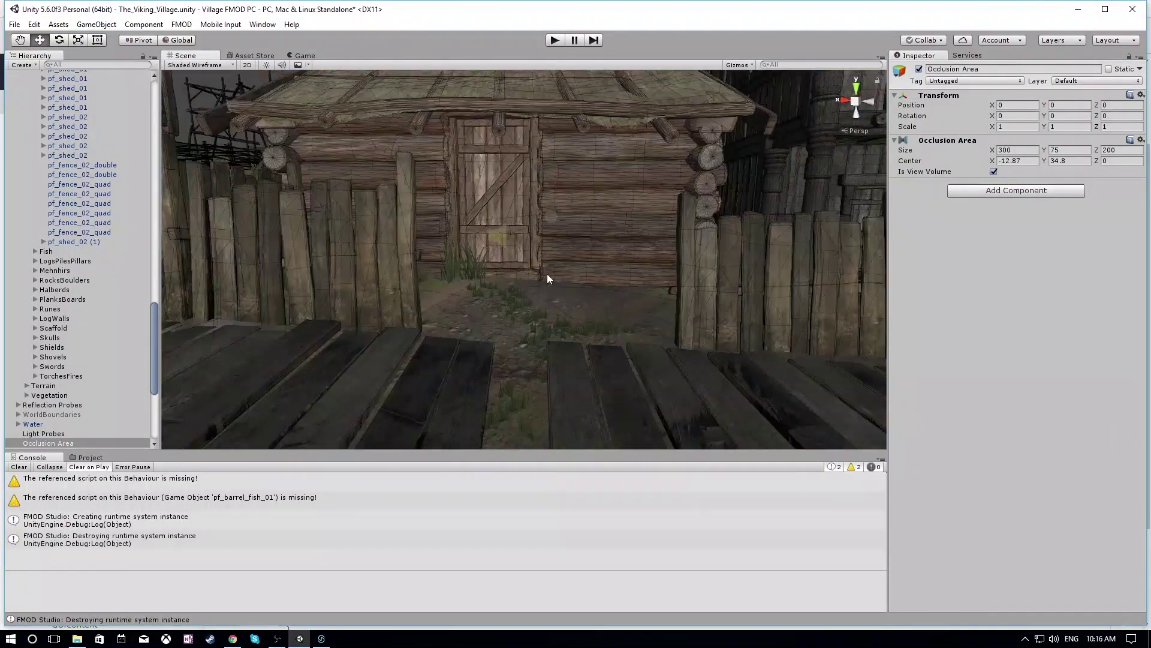
right_drag(499, 118, 653, 291)
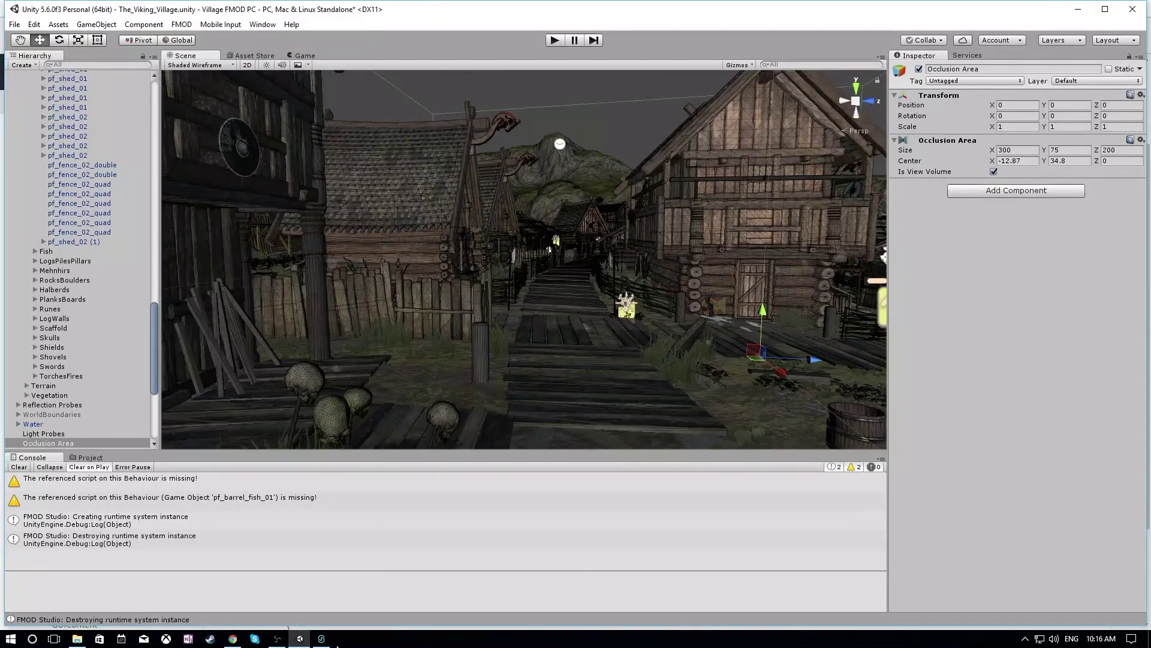
click(283, 639)
click(397, 320)
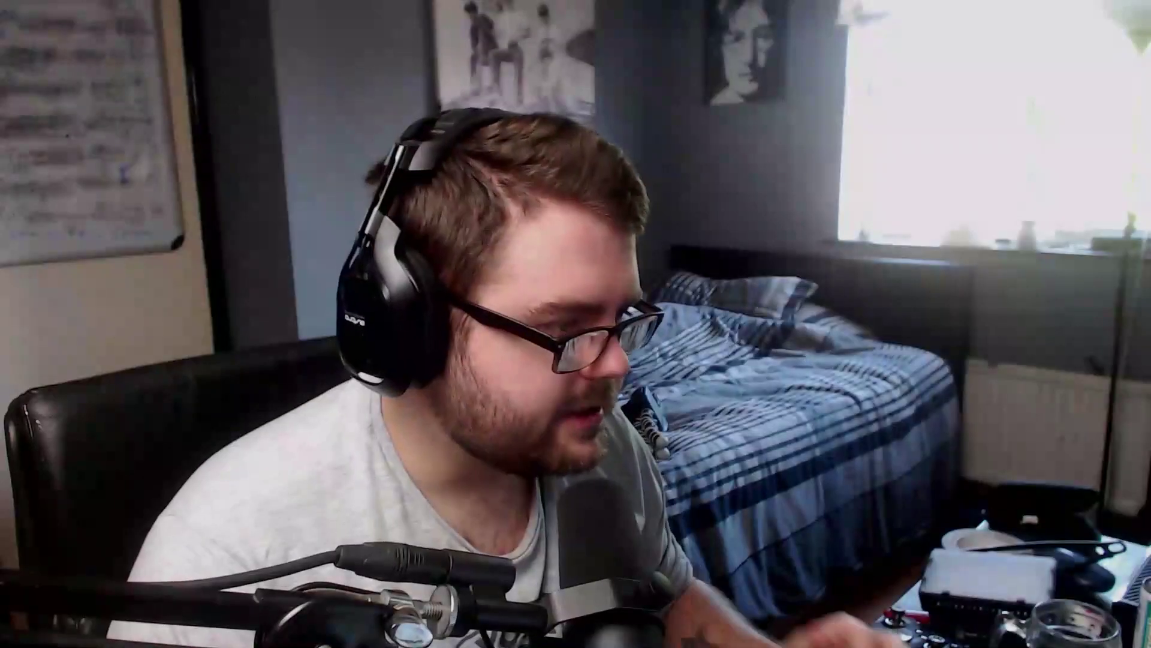
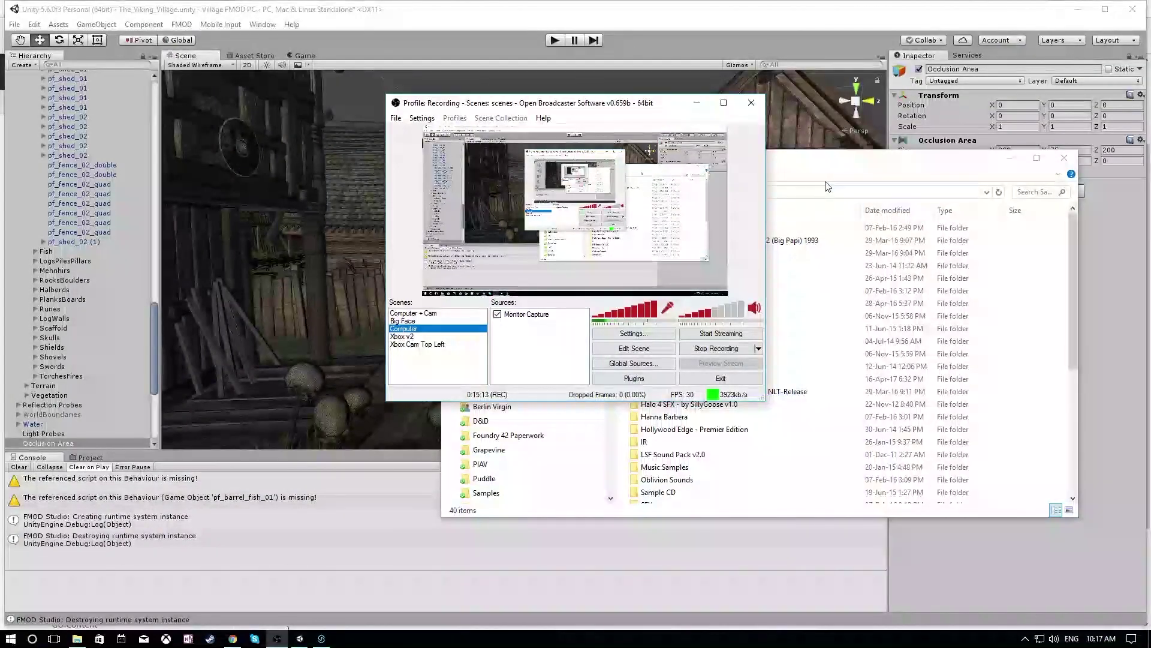
click(696, 103)
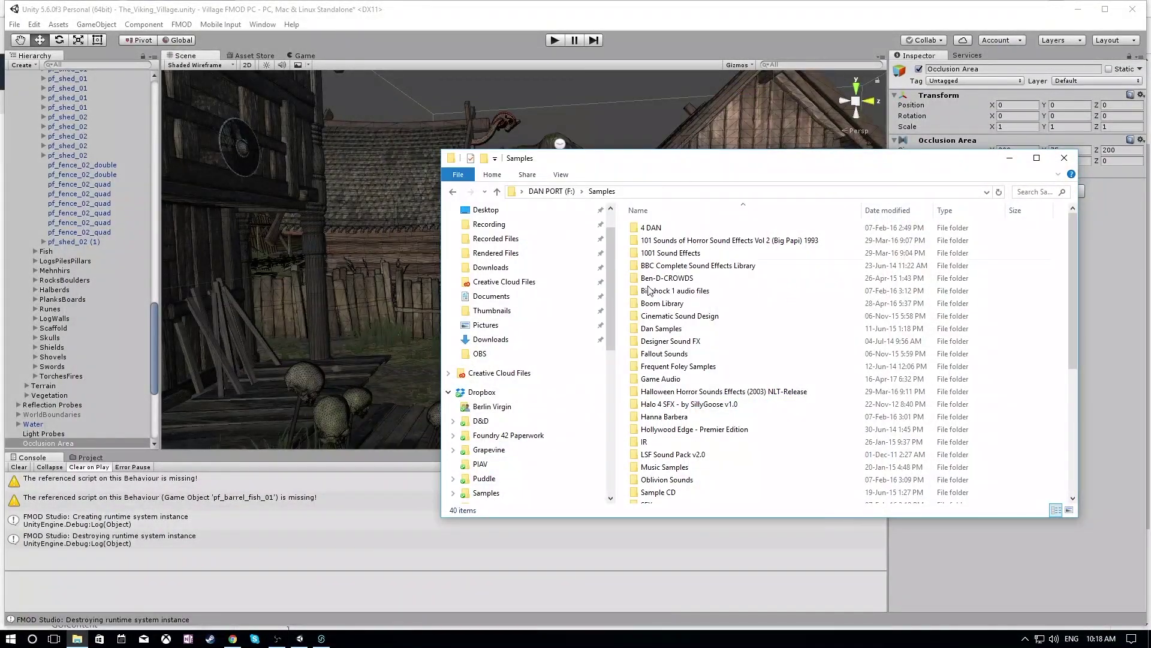
- In File Explorer, look through the Samples folder on the F: drive and open the Sonniss folder
scroll(527, 423, down, 8)
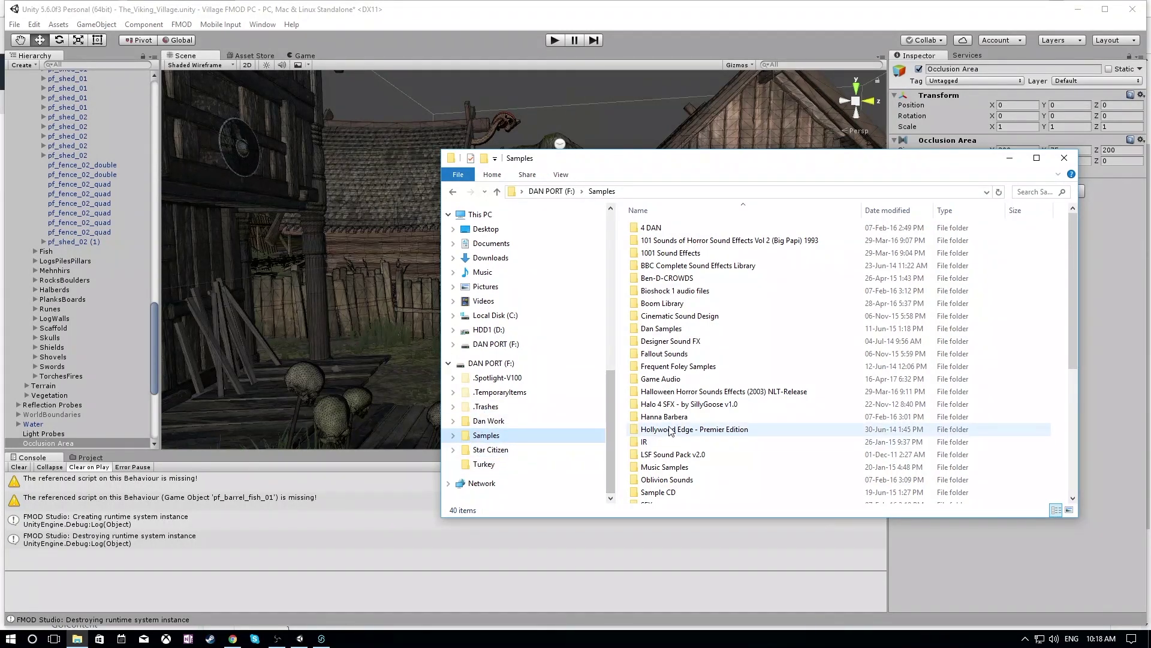
drag(1073, 250, 770, 227)
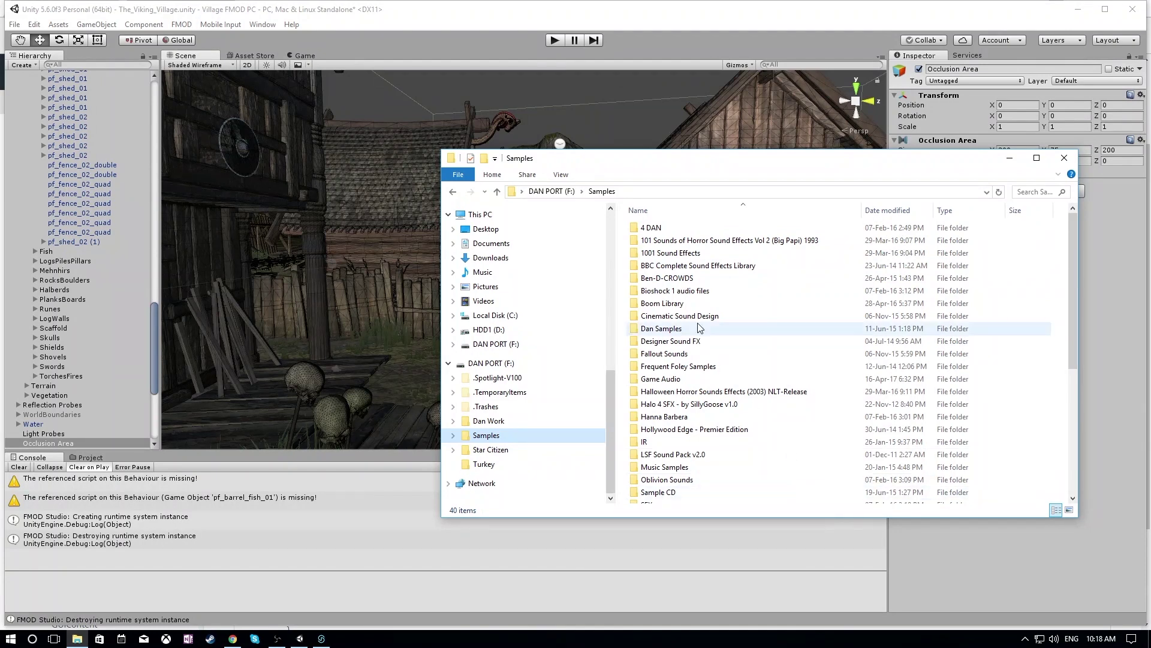
scroll(699, 328, down, 6)
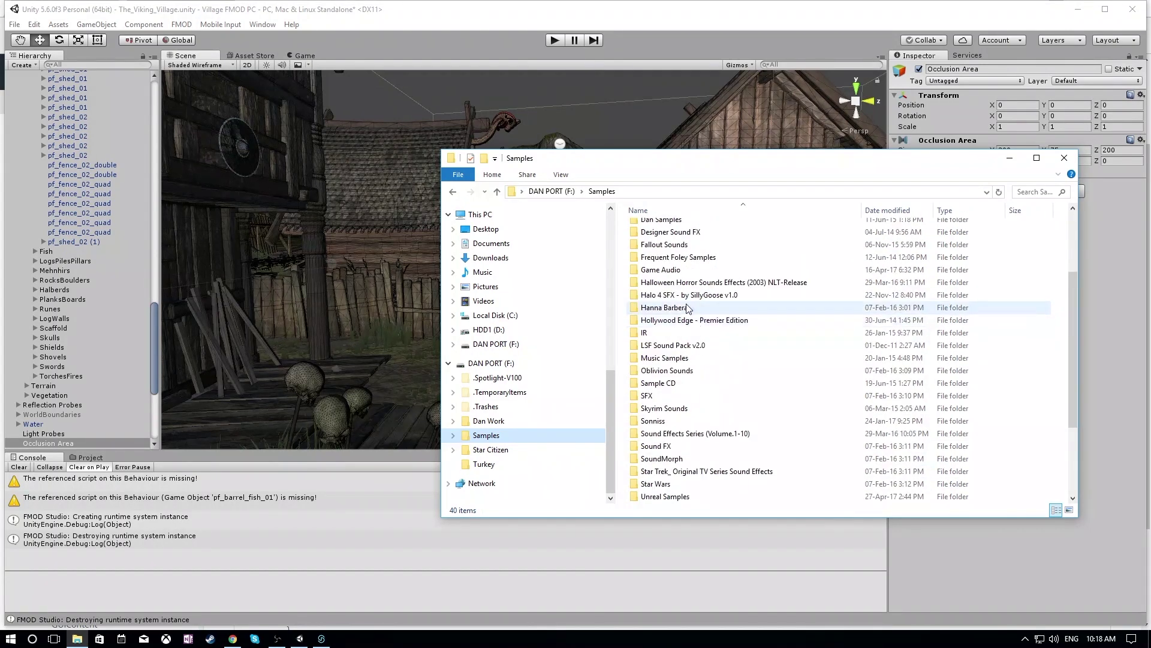
scroll(767, 363, up, 3)
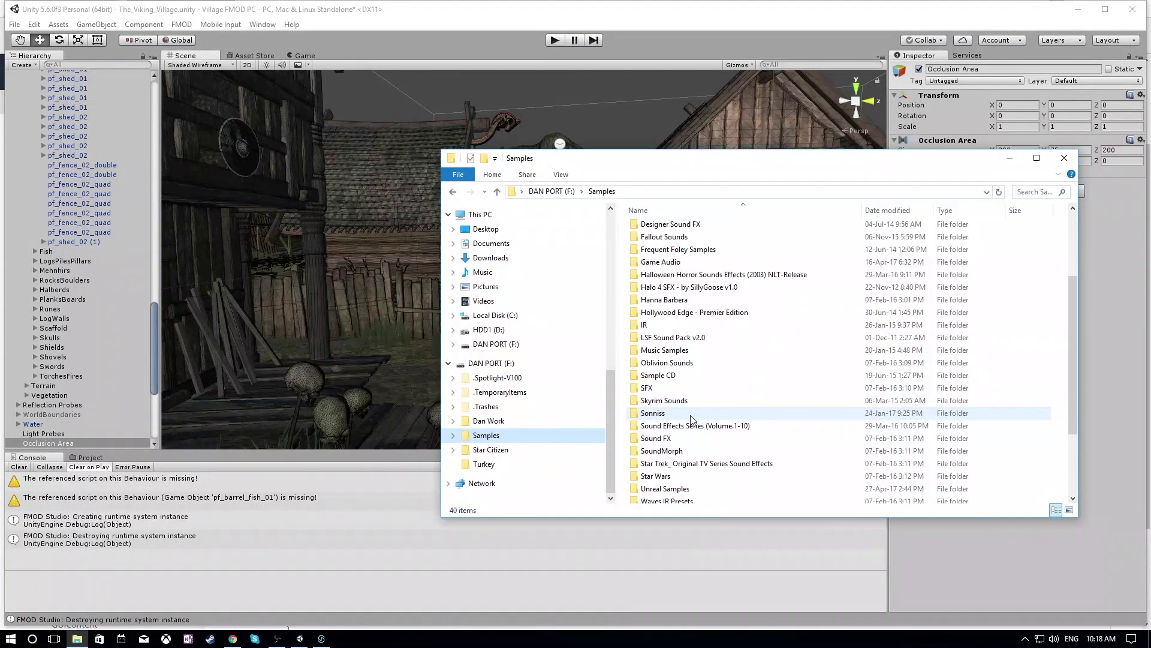
double_click(655, 414)
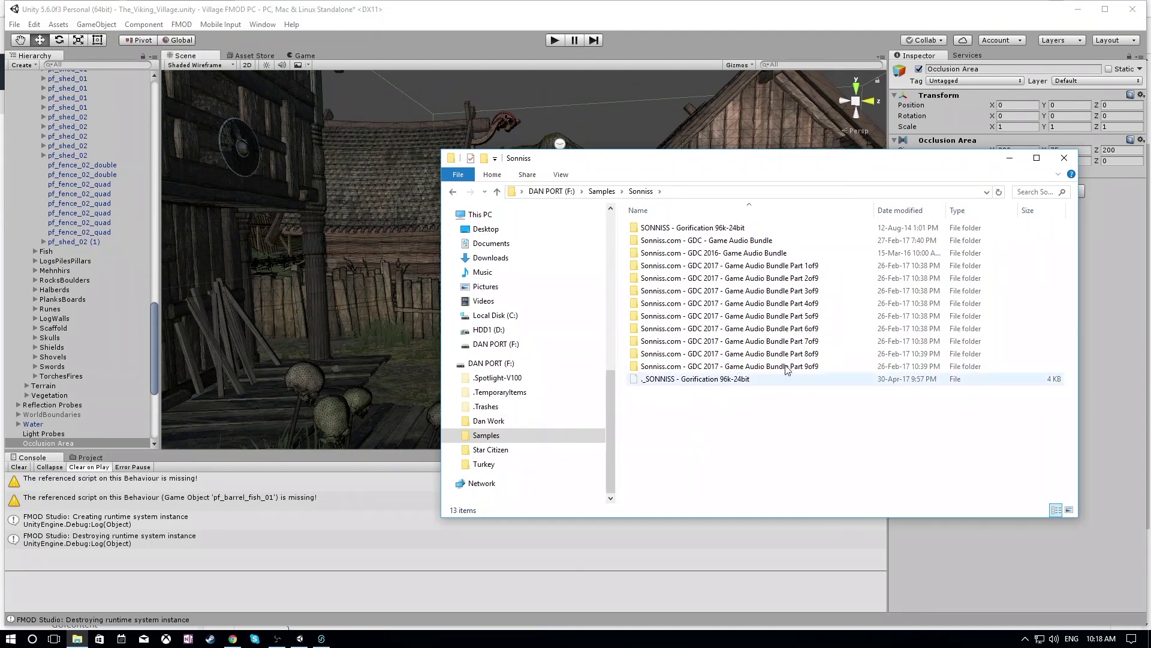
mouse_move(807, 255)
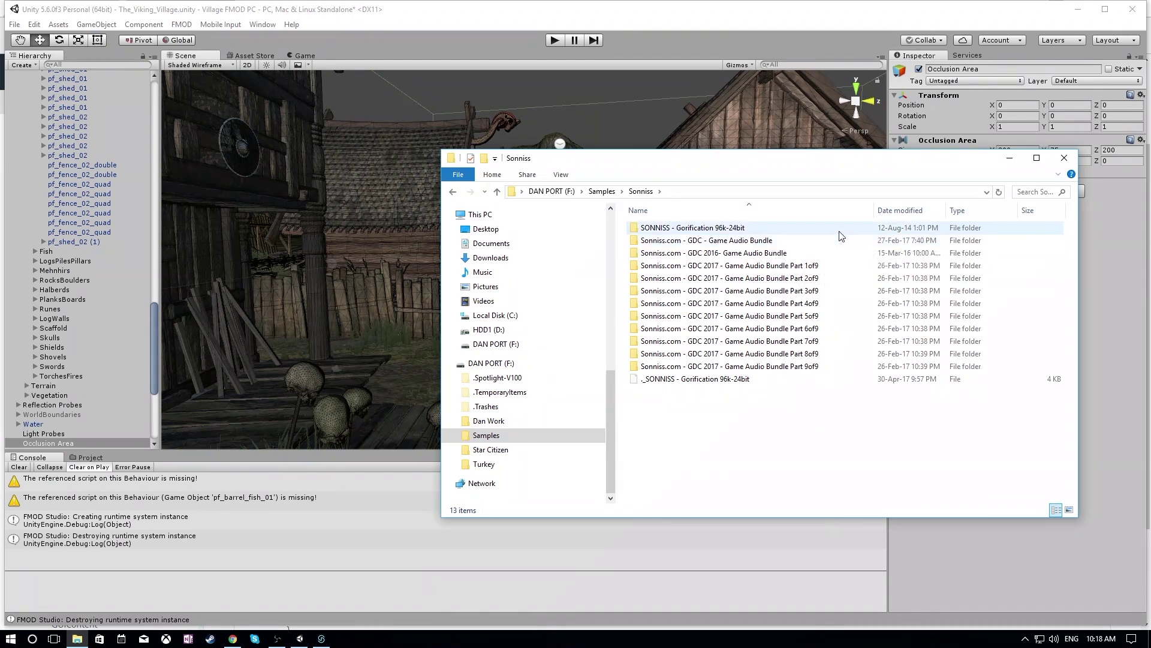
- Open the "Sonniss.com - GDC - Game Audio Bundle" folder, look through its sound libraries and return to the Sonniss folder
double_click(806, 243)
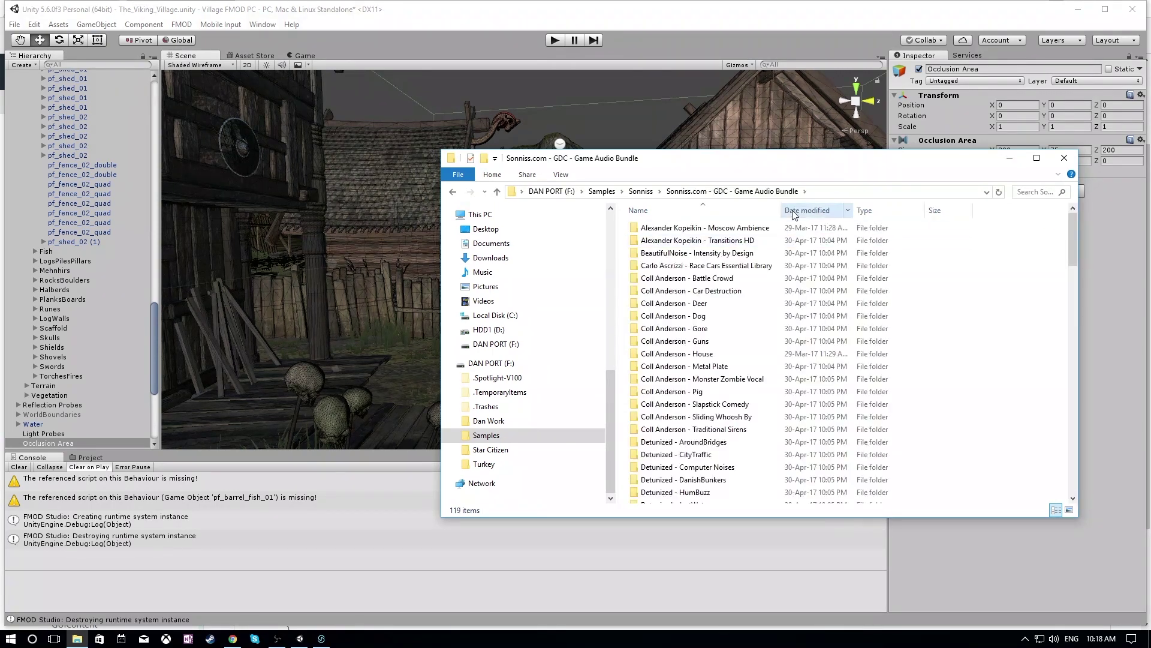
drag(1074, 229, 1078, 471)
key(BackSpace)
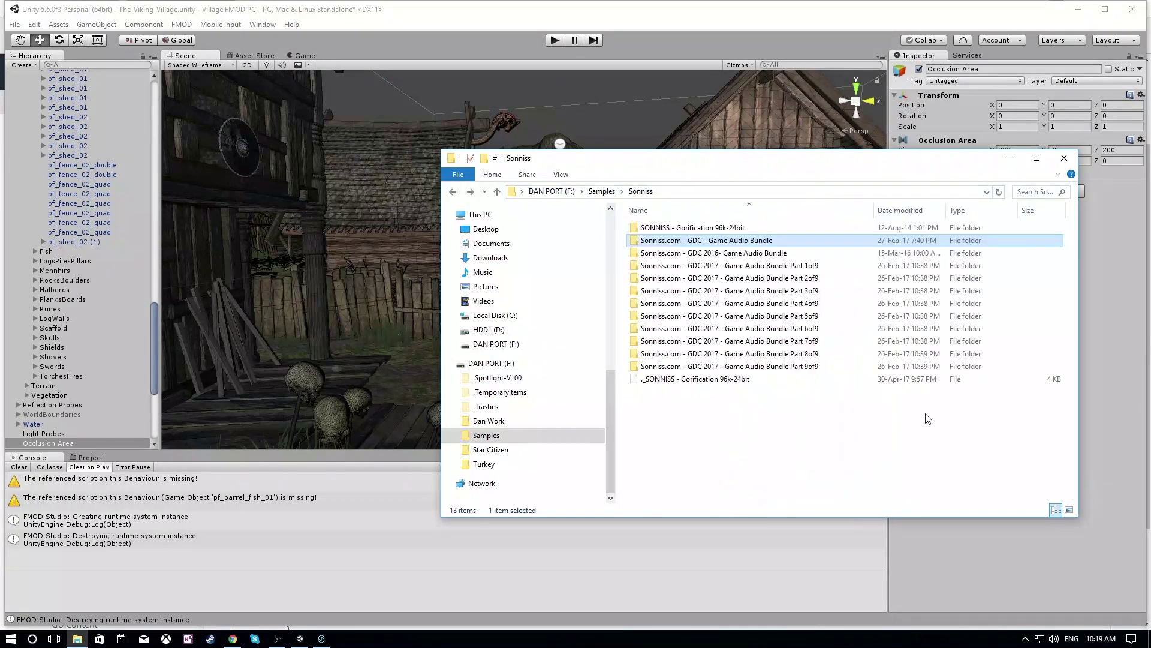
- Open the "Sonniss.com - GDC 2016- Game Audio Bundle" folder and look through its sound libraries
click(790, 255)
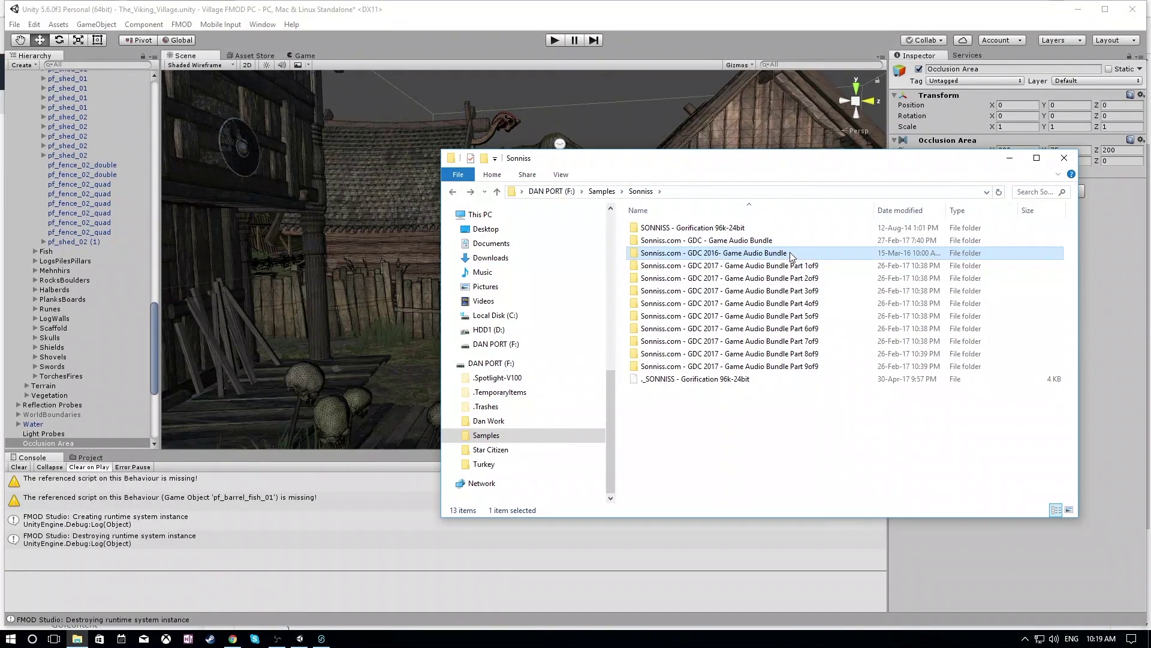
double_click(790, 255)
scroll(966, 309, down, 6)
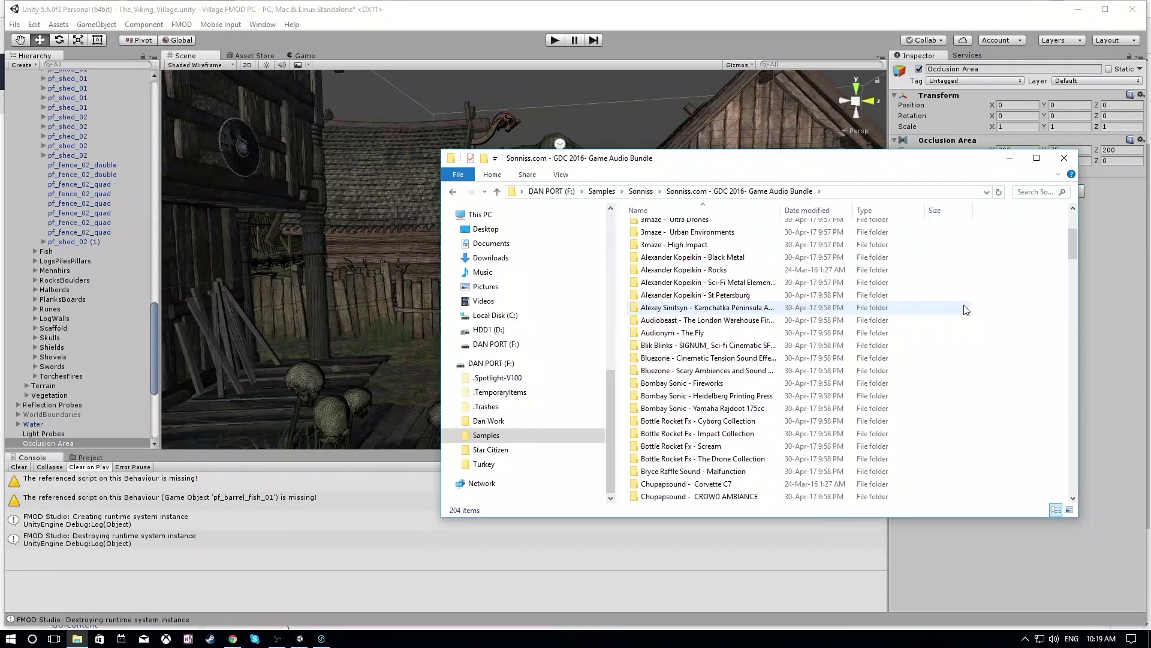
- Look through the remaining sound libraries in the GDC 2016 bundle folder, down to its track list, and return to the Sonniss folder
scroll(965, 310, down, 15)
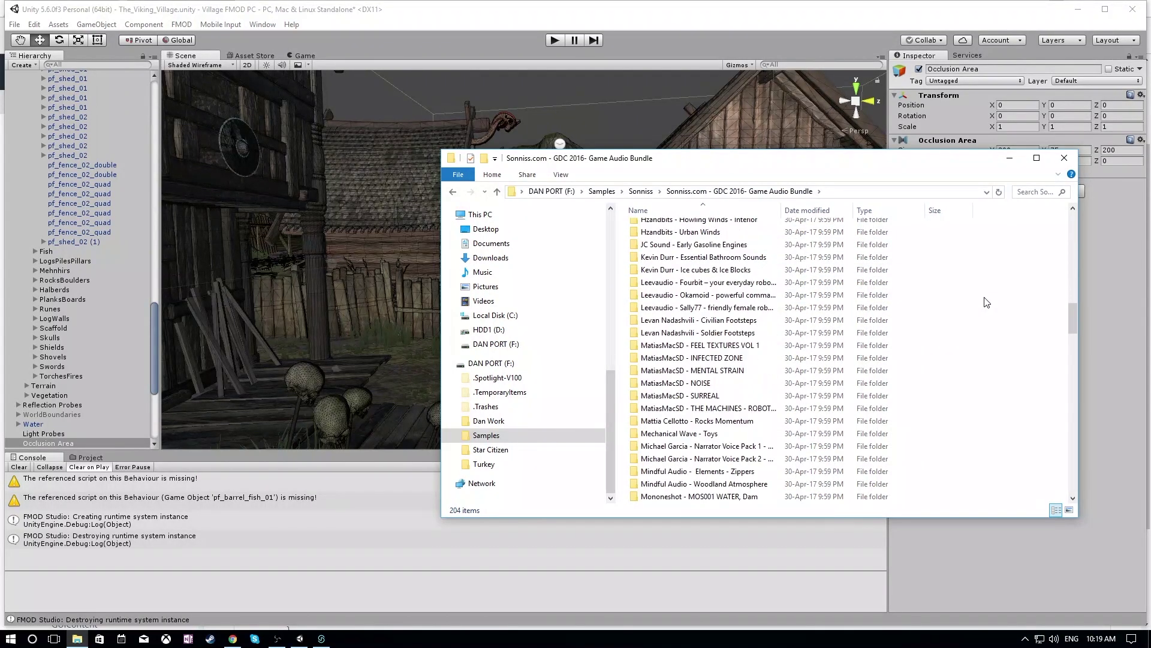
scroll(987, 302, down, 18)
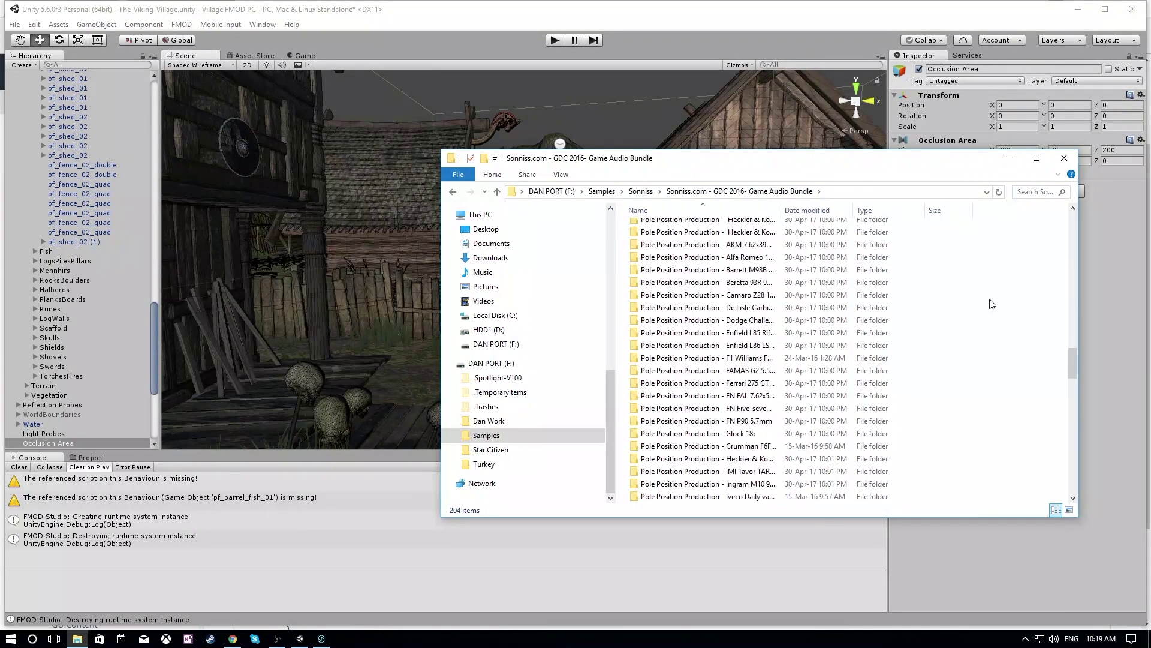
scroll(1000, 302, down, 15)
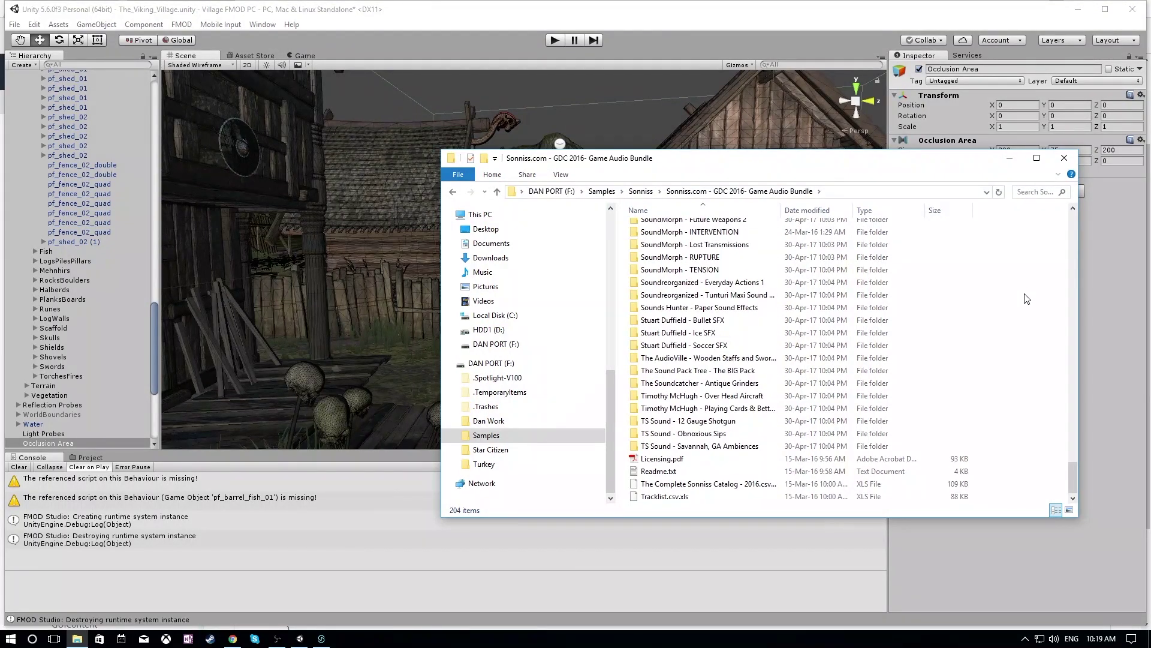
key(BackSpace)
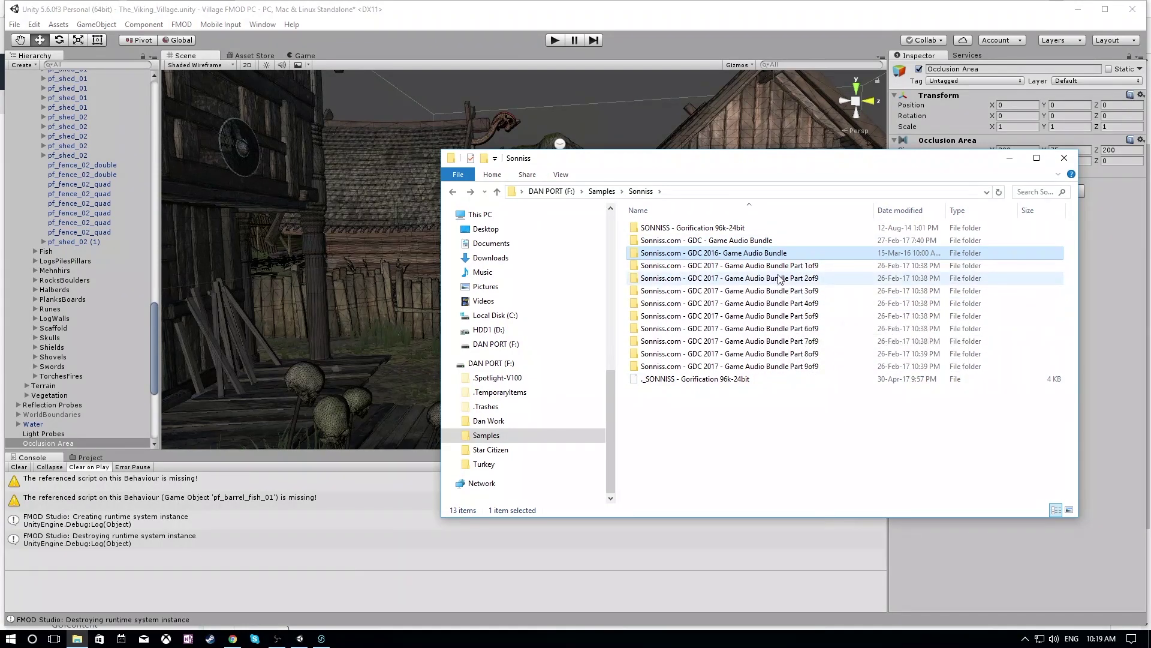
- Open the "Sonniss.com - GDC 2017 - Game Audio Bundle Part 1of9" folder, look through its libraries and return to the Sonniss folder
click(812, 266)
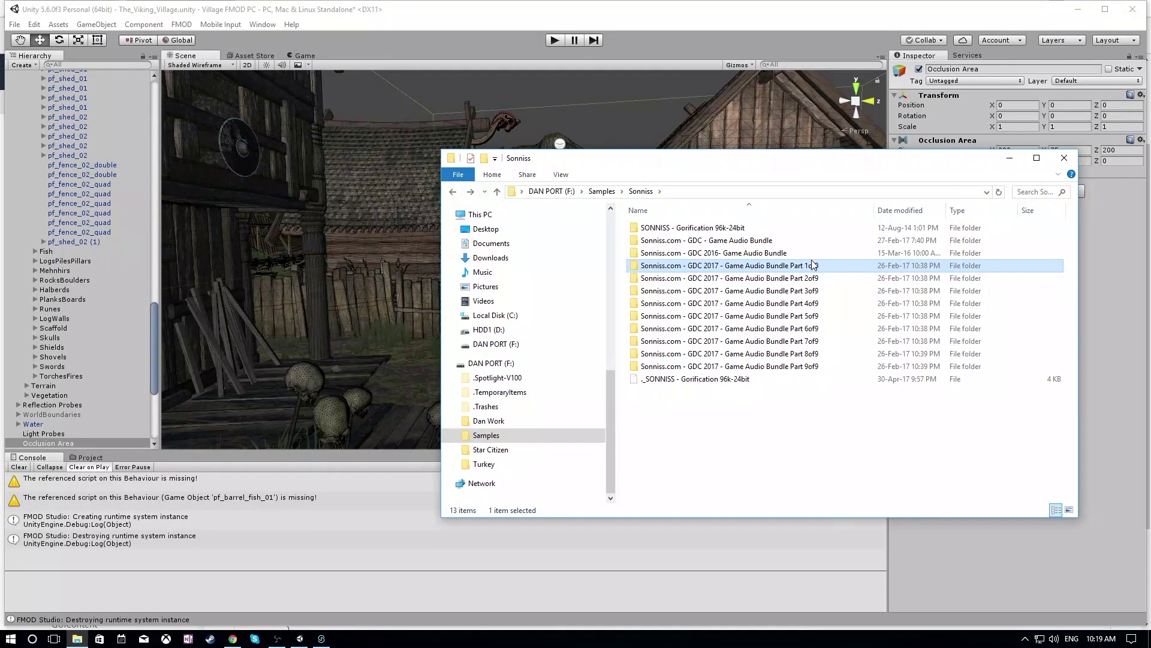
double_click(839, 266)
scroll(781, 306, down, 3)
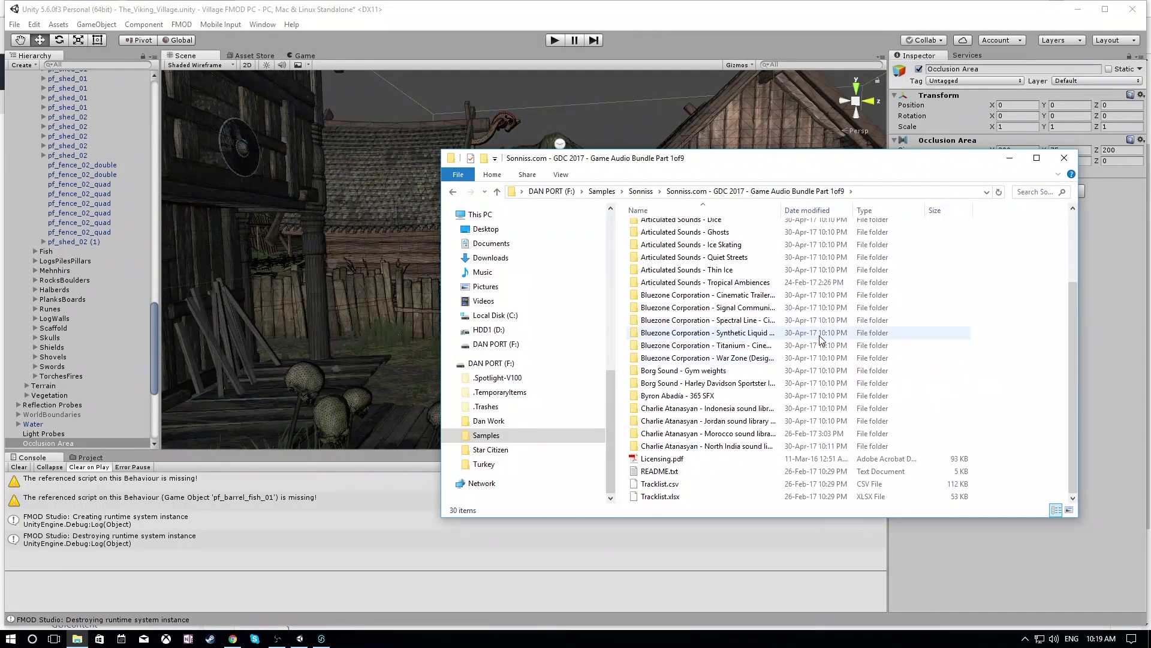
key(alt+Left)
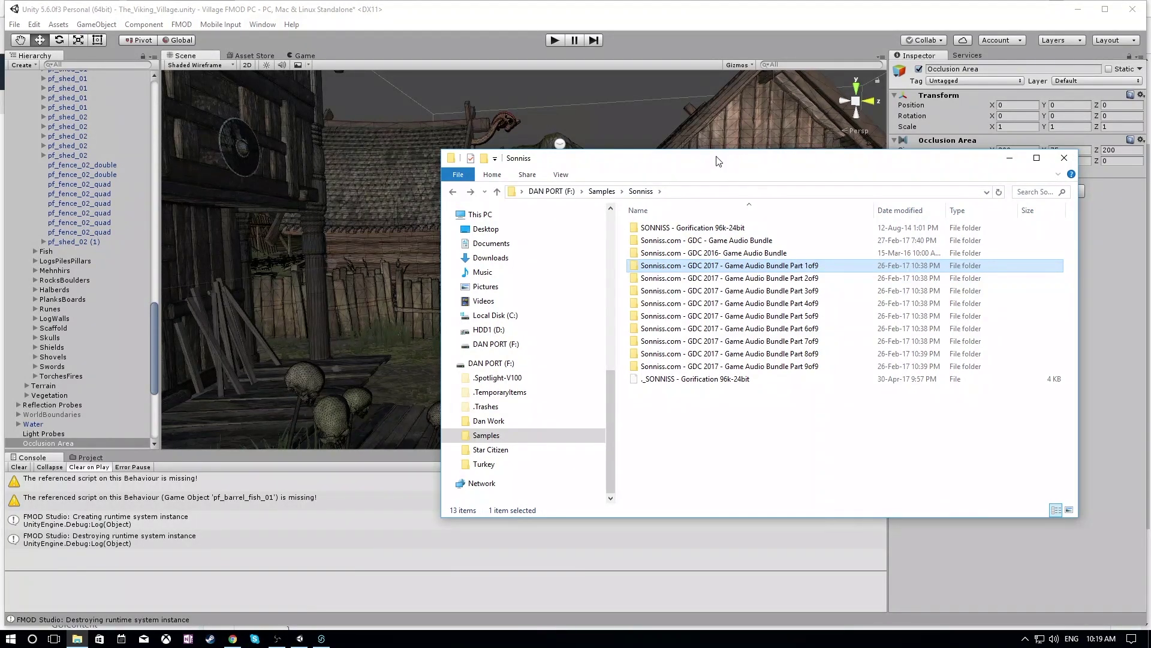
- Move the File Explorer window aside, switch to Unity and view the village's plank path from a different angle
mouse_move(717, 161)
mouse_down()
mouse_move(789, 249)
mouse_move(805, 548)
mouse_move(748, 206)
mouse_move(729, 179)
mouse_up()
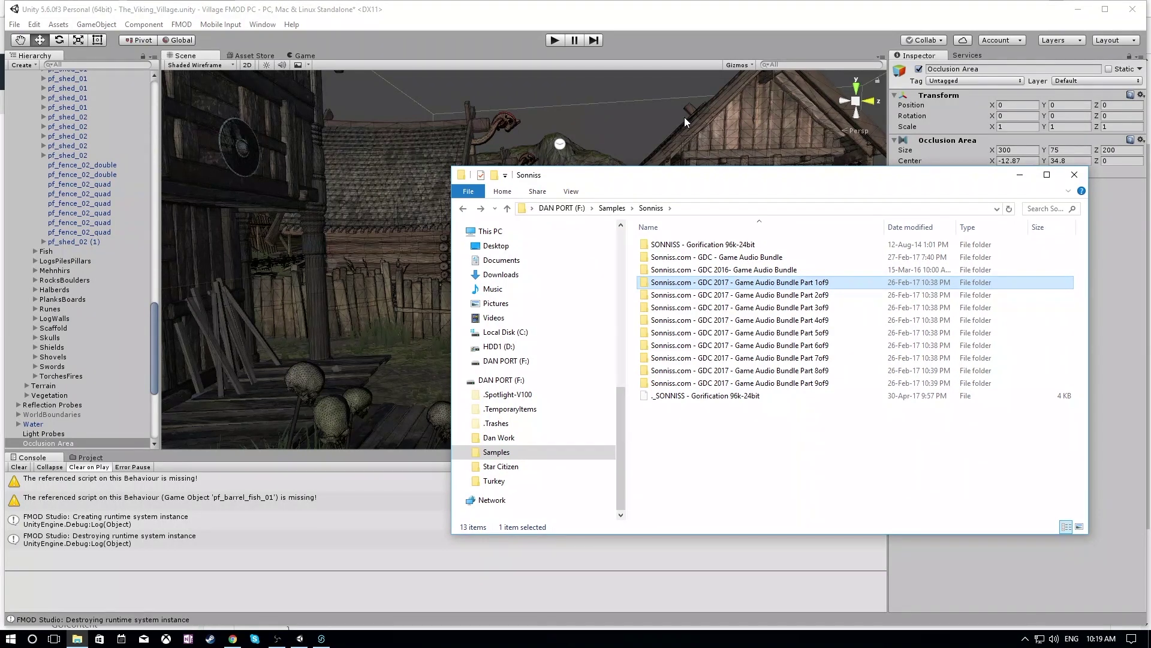
click(724, 10)
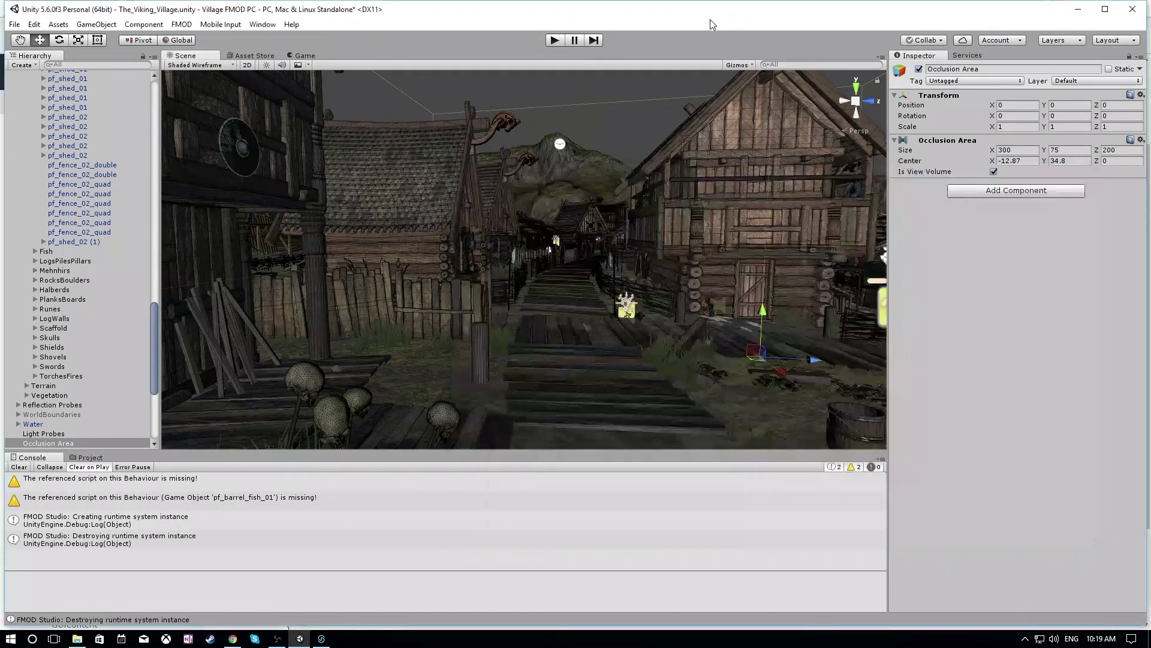
alt+drag(633, 283, 180, 359)
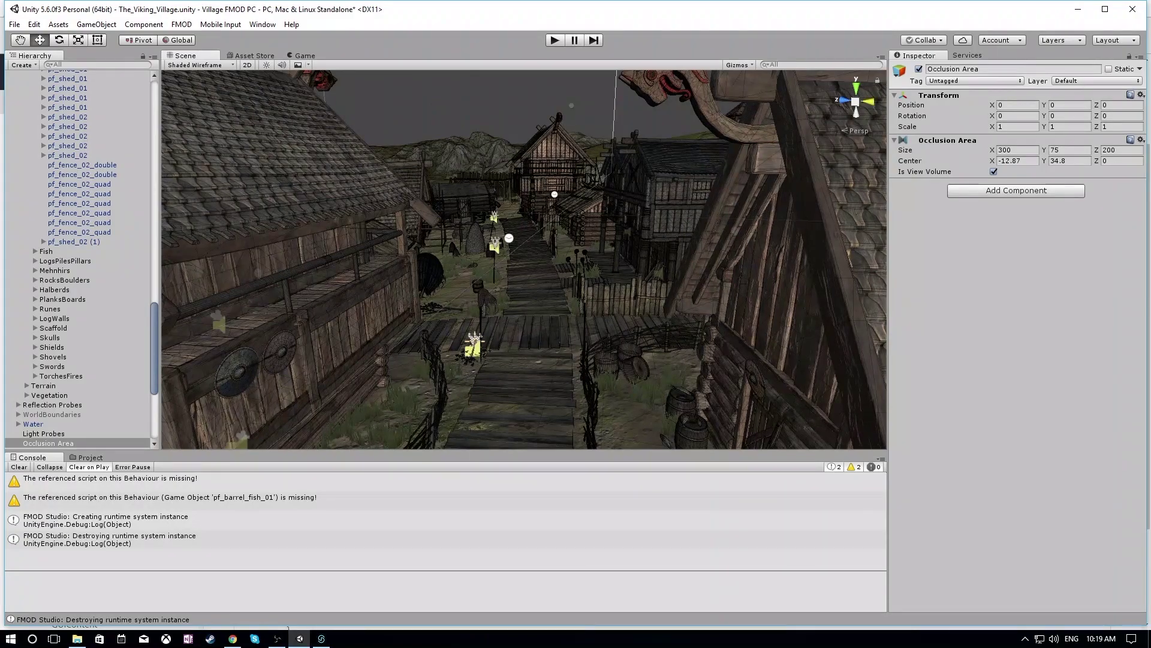
- Minimize Unity, switch to FMOD Studio and open the Base Atmos event in the Atmos folder
click(1078, 9)
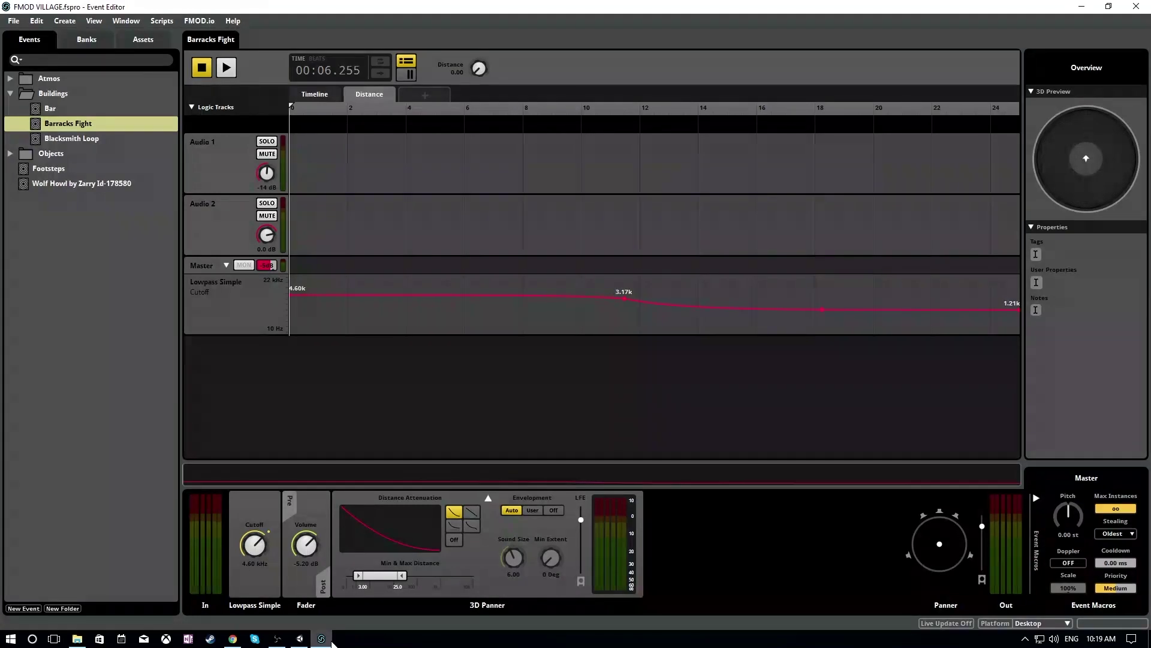
click(322, 638)
click(10, 78)
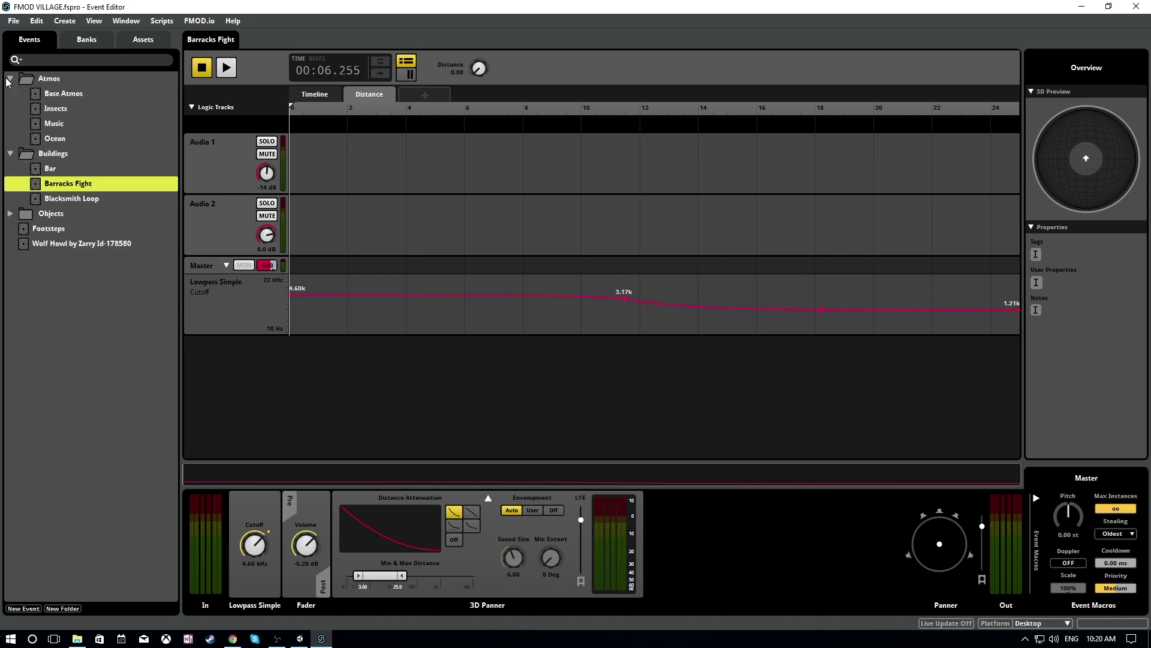
click(58, 91)
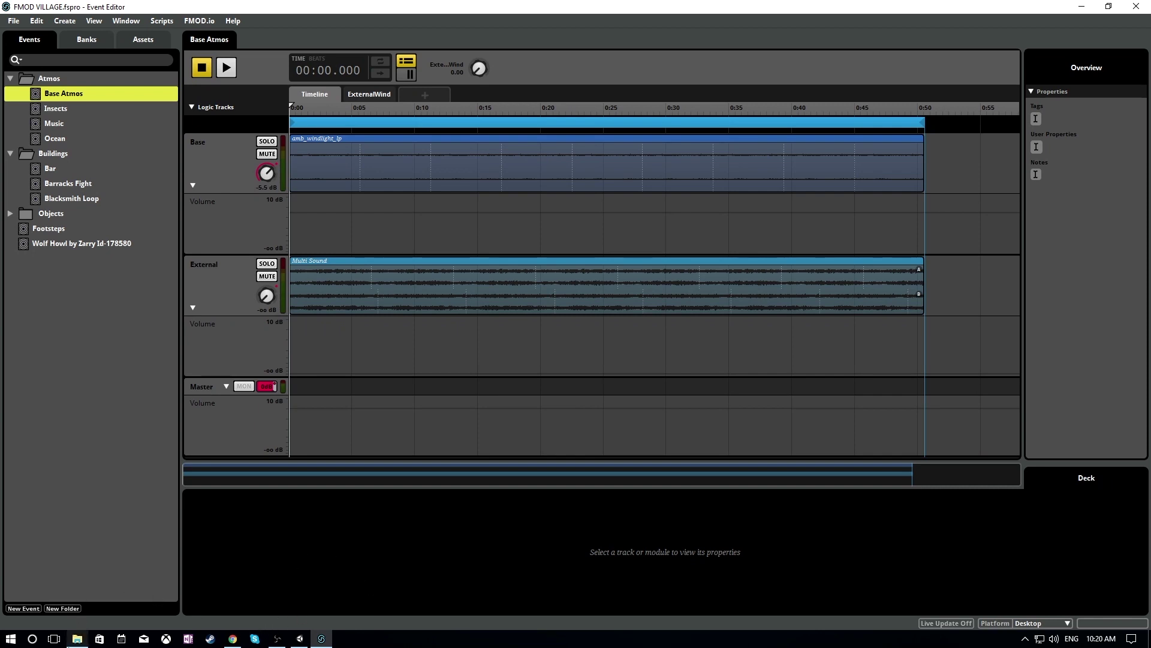
- In File Explorer, open "Articulated Sounds - Tropical Ambiences" in GDC 2017 bundle Part 1of9 and widen the name column to show full file names
click(75, 640)
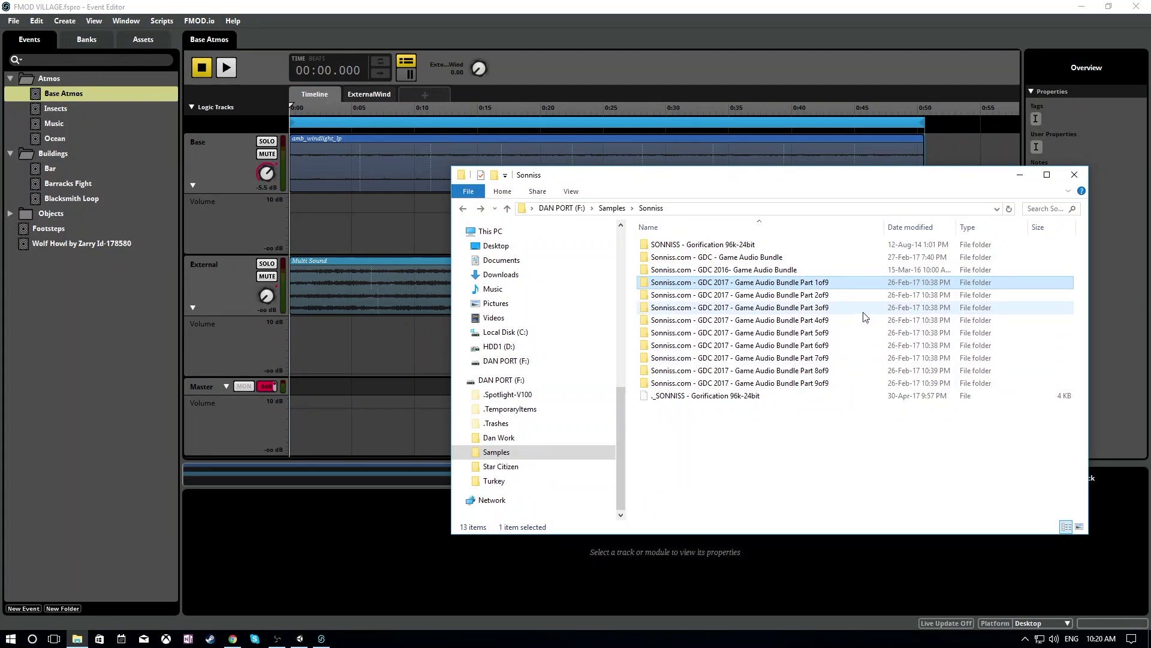
double_click(797, 283)
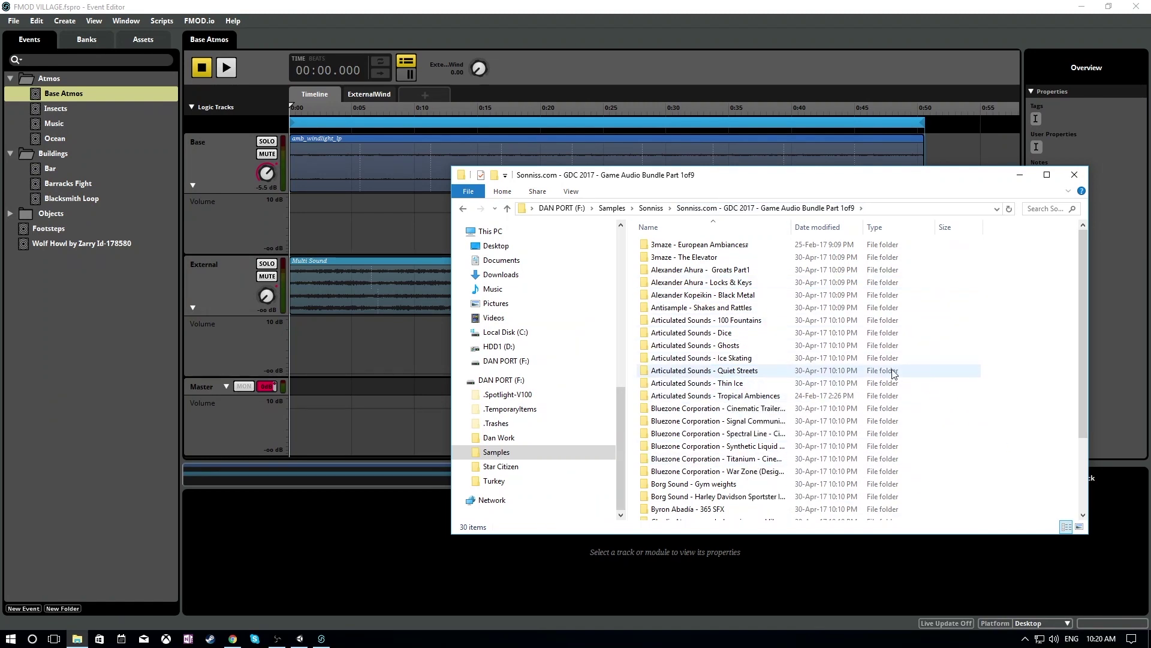
scroll(830, 320, down, 1)
scroll(830, 319, down, 2)
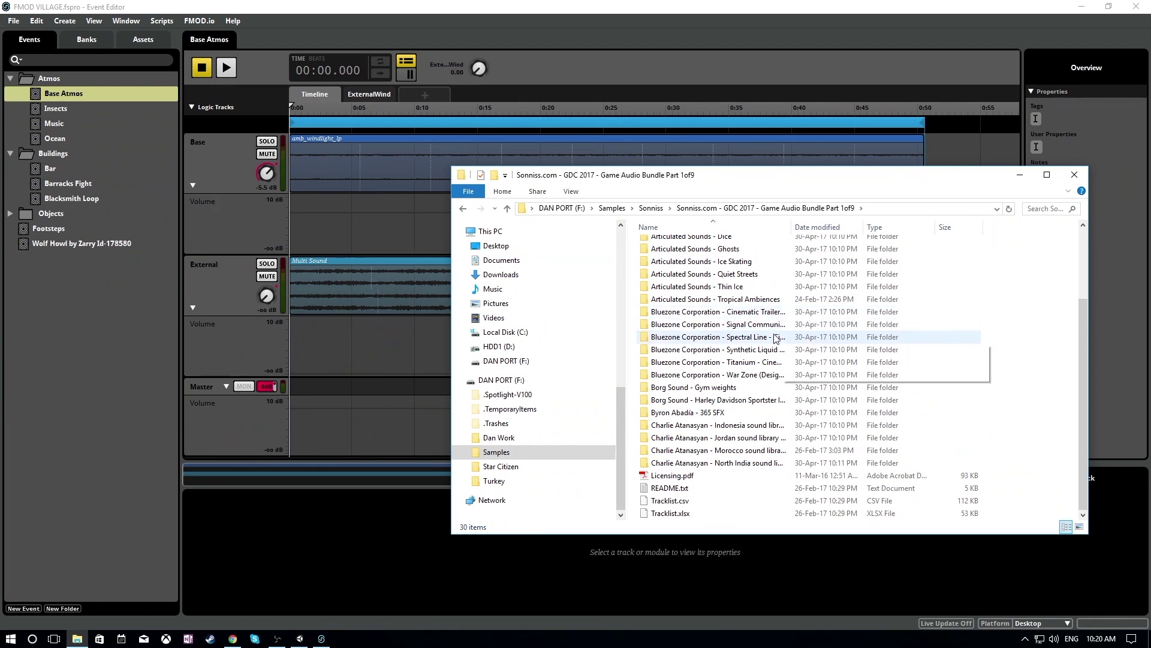
double_click(747, 298)
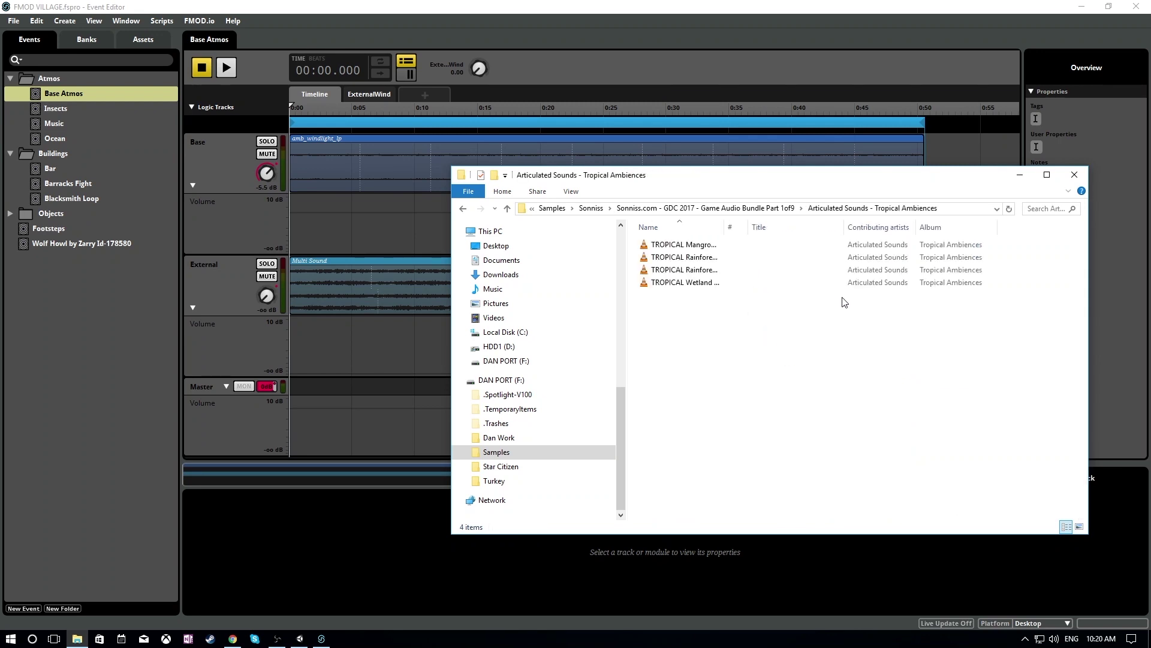
drag(725, 226, 958, 252)
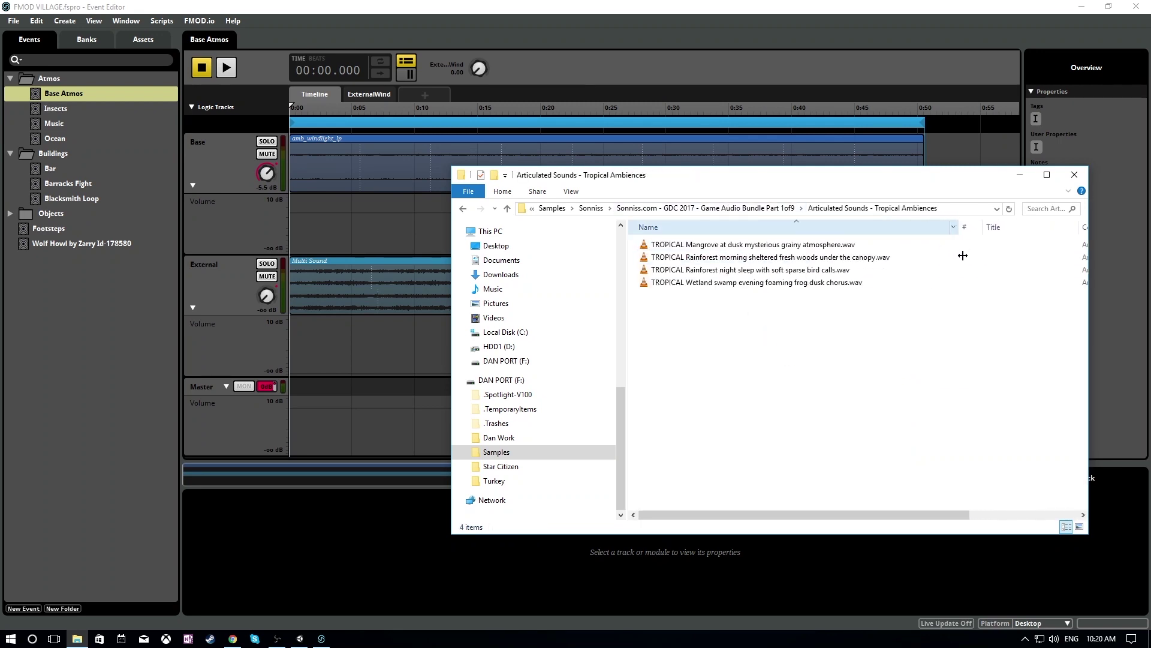
- Preview "TROPICAL Mangrove at dusk mysterious grainy atmosphere.wav", minimize the Open Broadcaster Software window and return to the Part 1of9 folder
click(727, 246)
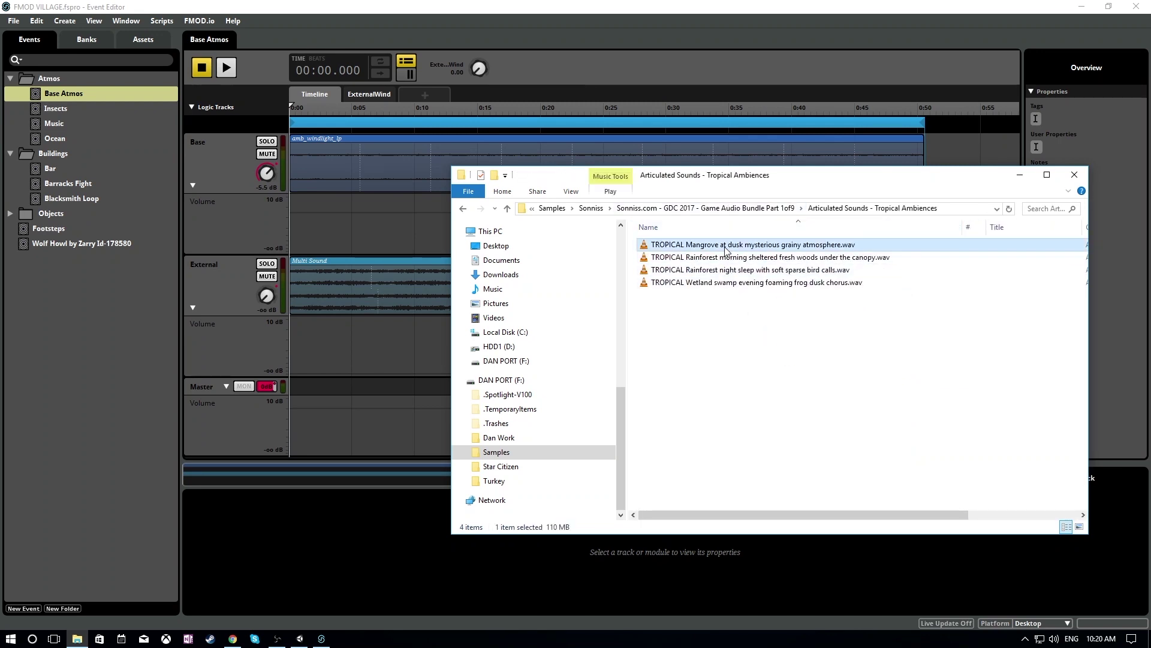
drag(726, 249, 699, 92)
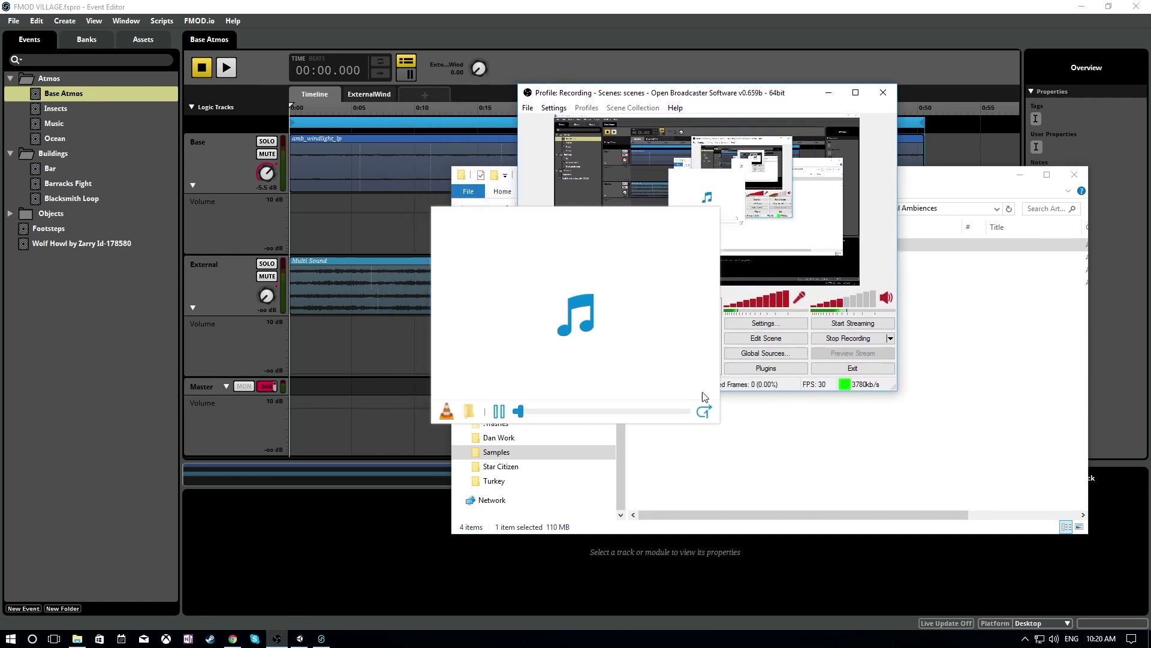
drag(773, 477, 774, 476)
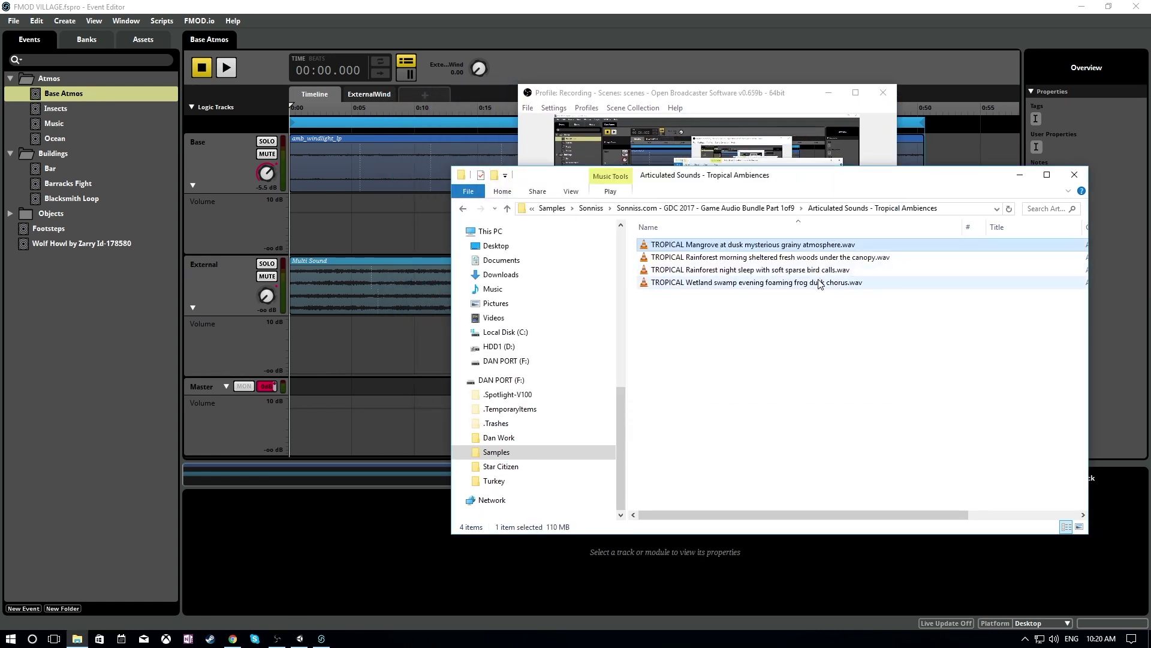
click(829, 93)
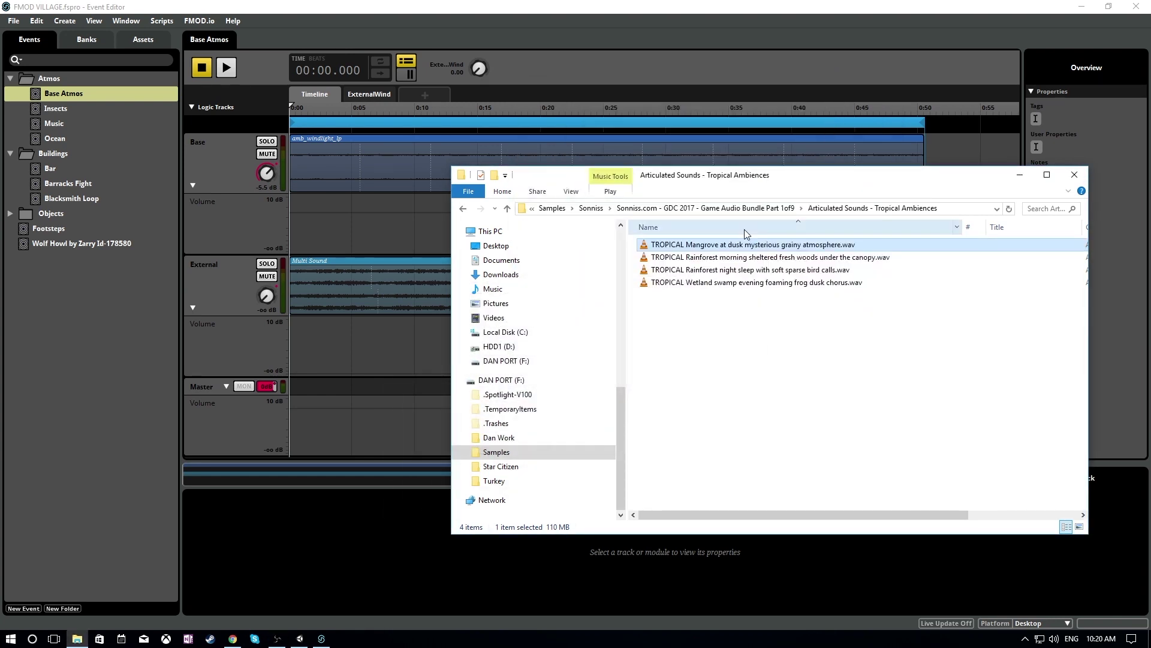
click(465, 208)
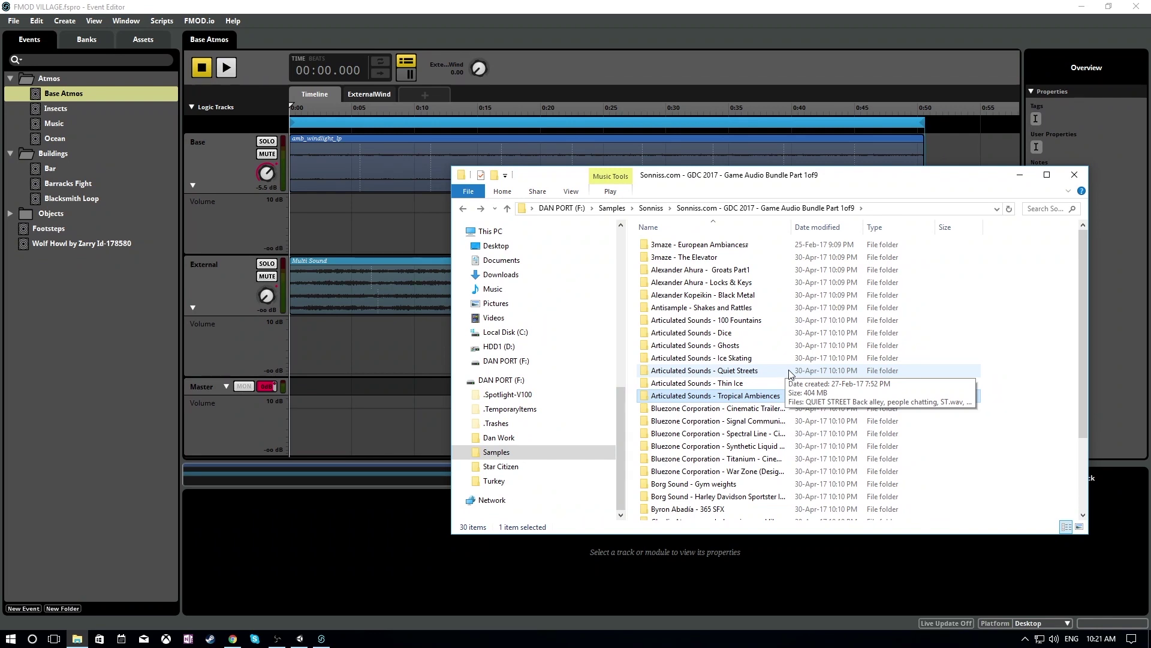
- Open the "Articulated Sounds - Dice" folder, preview its dice samples with full file names shown, and return to the Part 1of9 folder
double_click(724, 333)
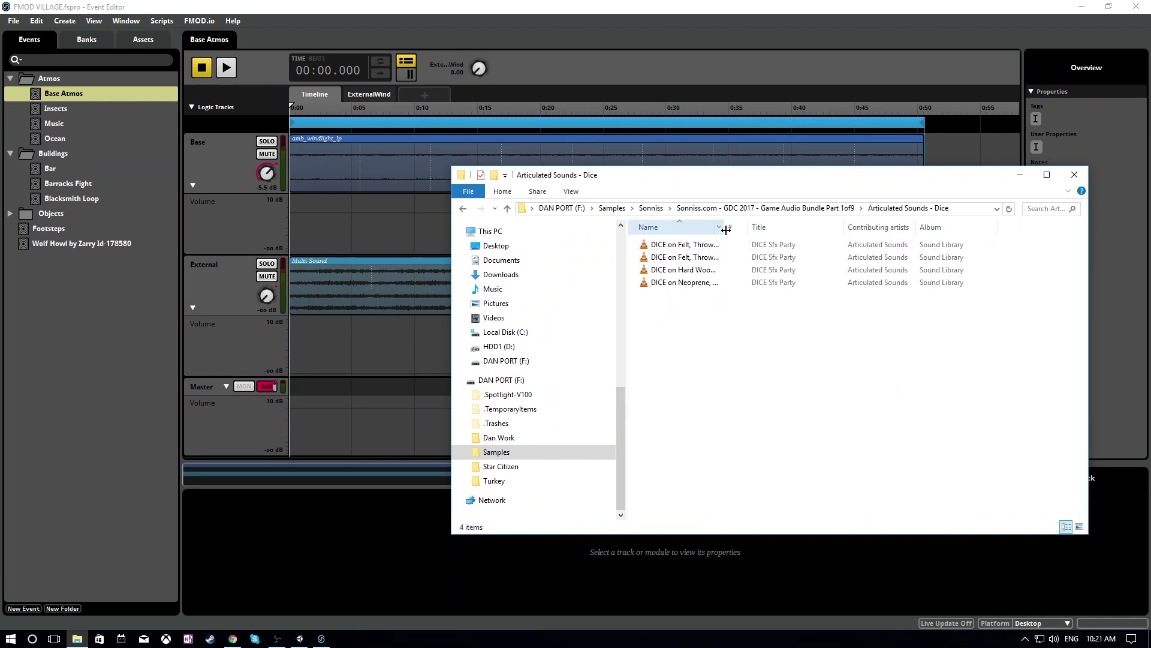
drag(726, 230, 901, 209)
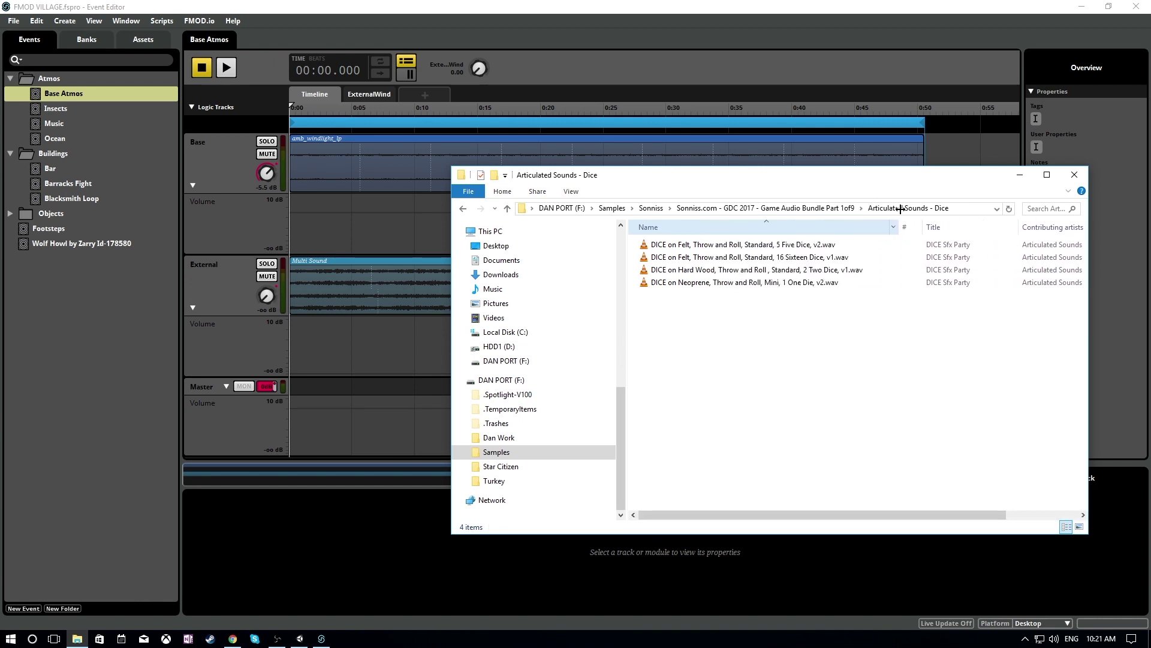
click(750, 257)
double_click(750, 256)
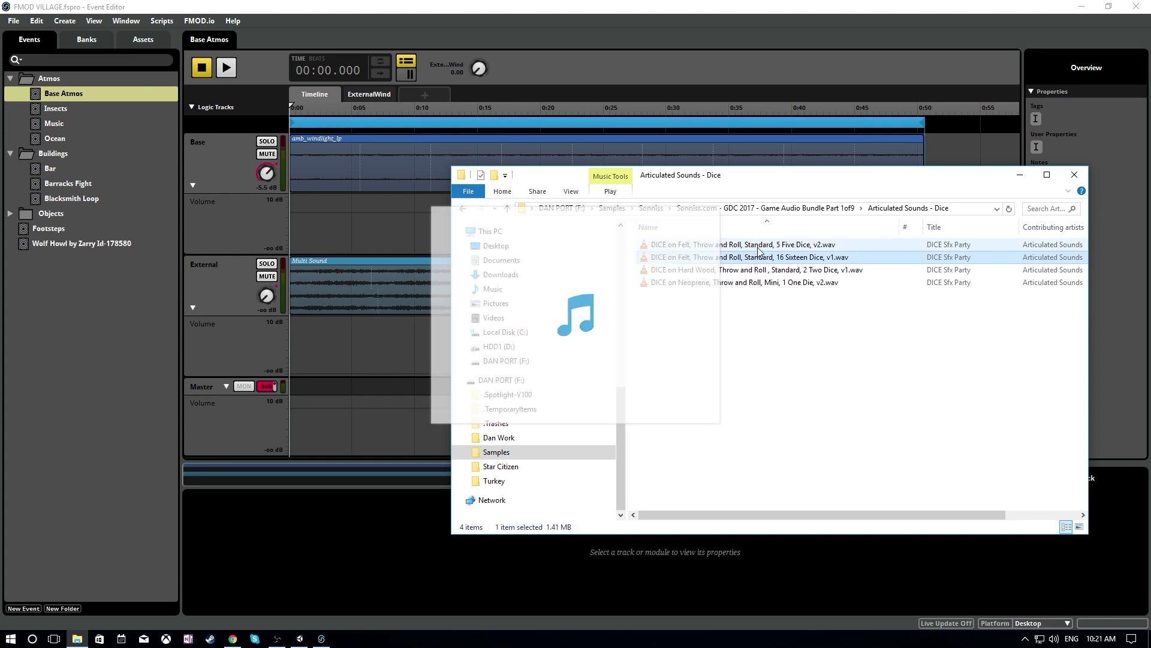
double_click(757, 245)
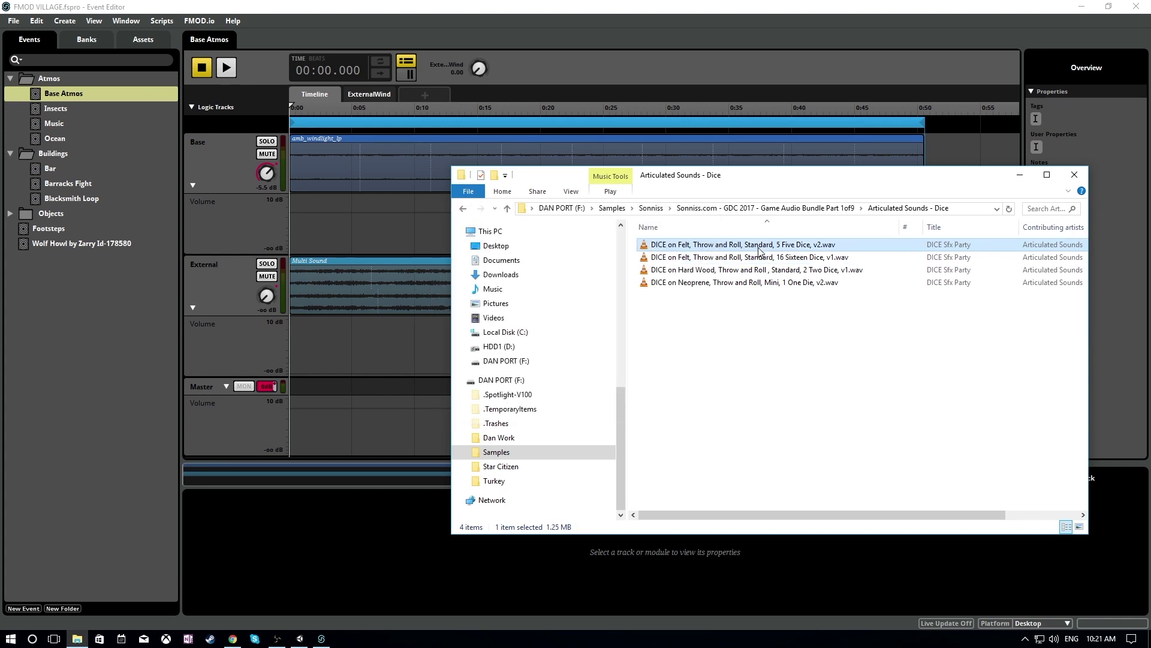
double_click(823, 271)
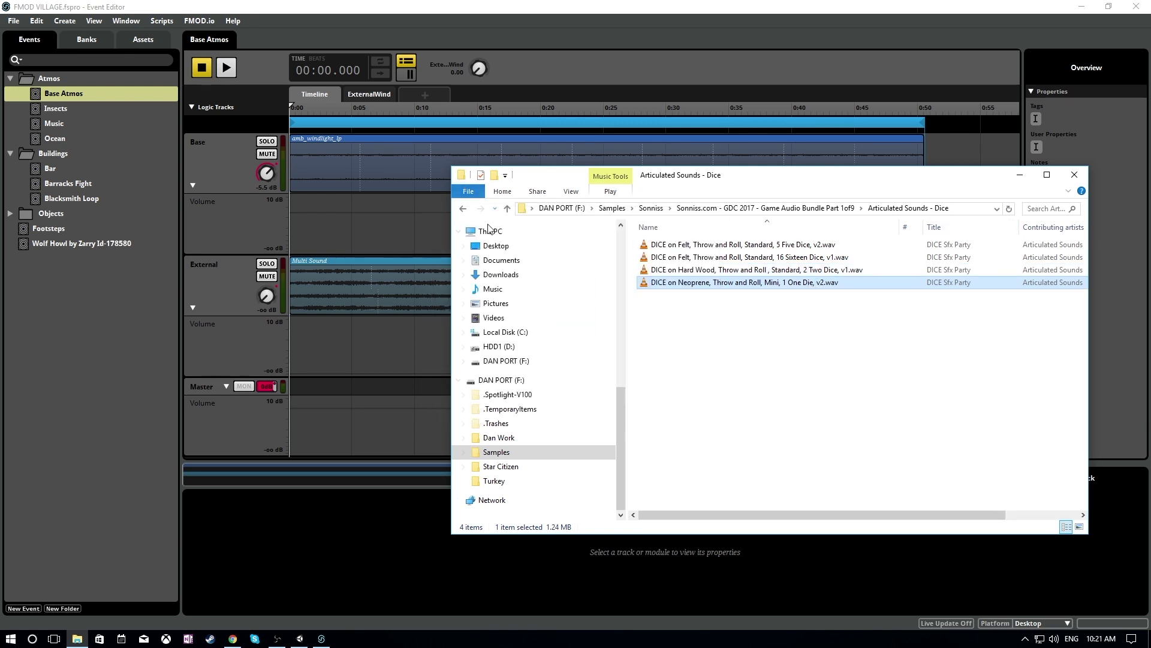
click(462, 210)
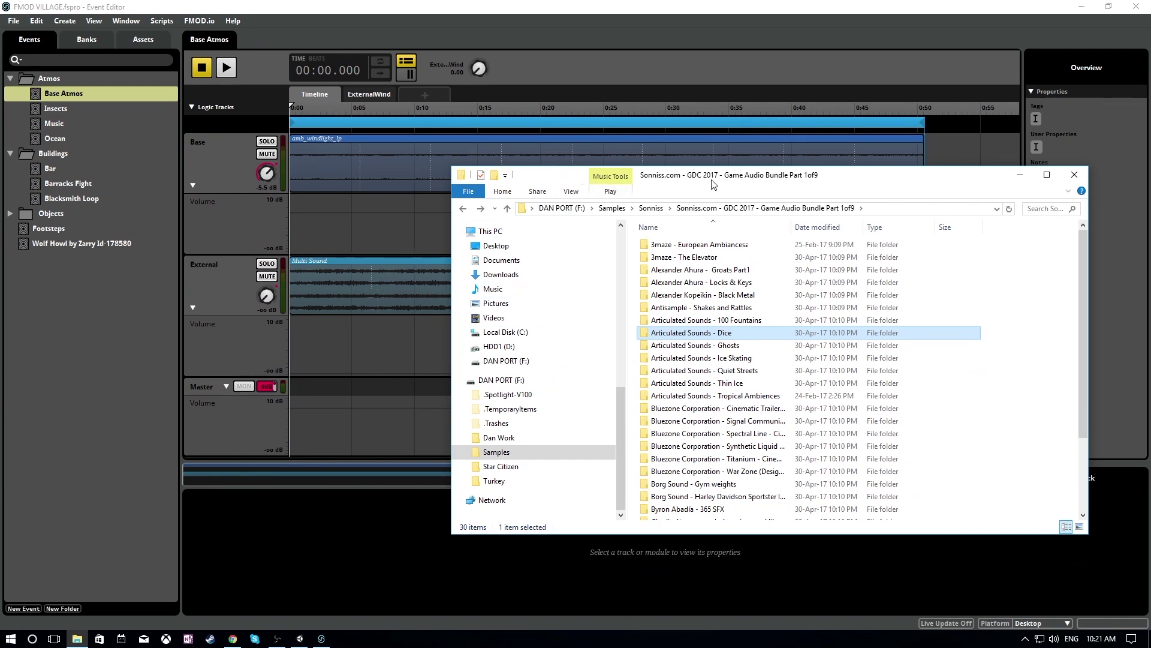
- Move the File Explorer window aside, search the system for "sound", launch Soundly and maximize its window
drag(713, 183, 788, 108)
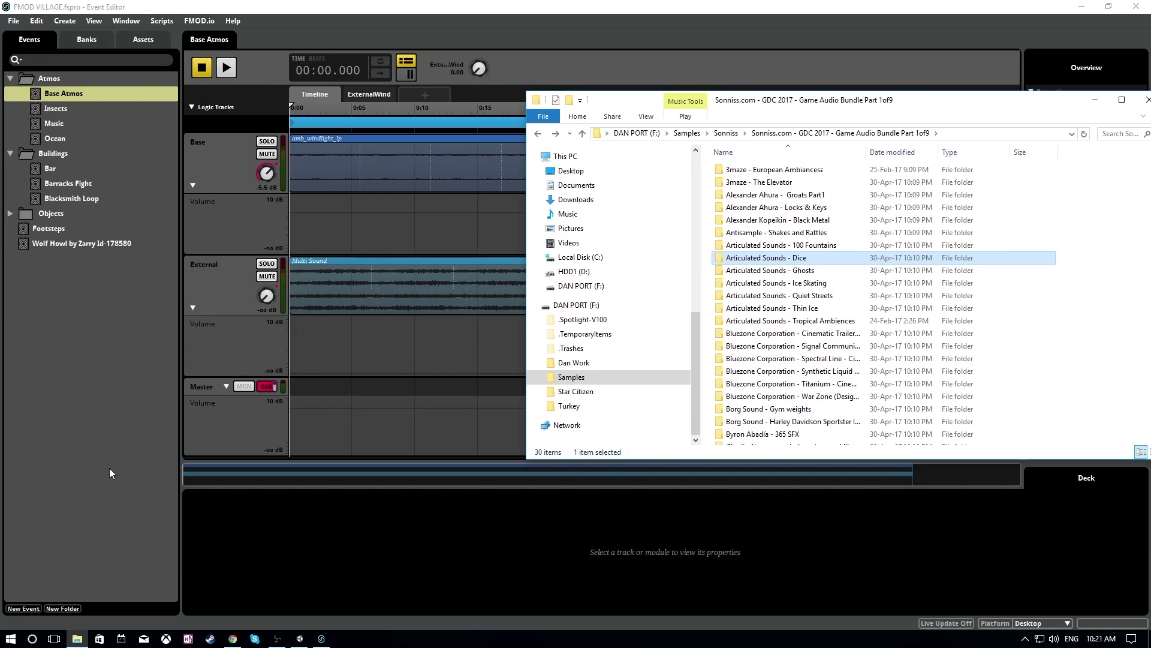
key(super)
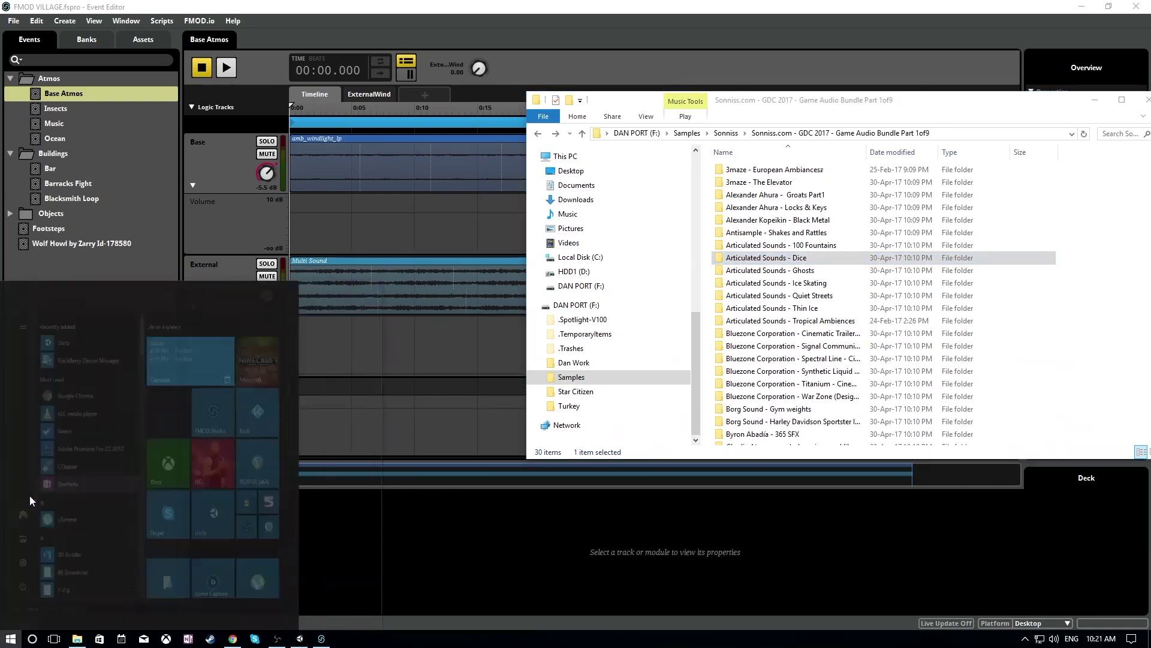
text(sou)
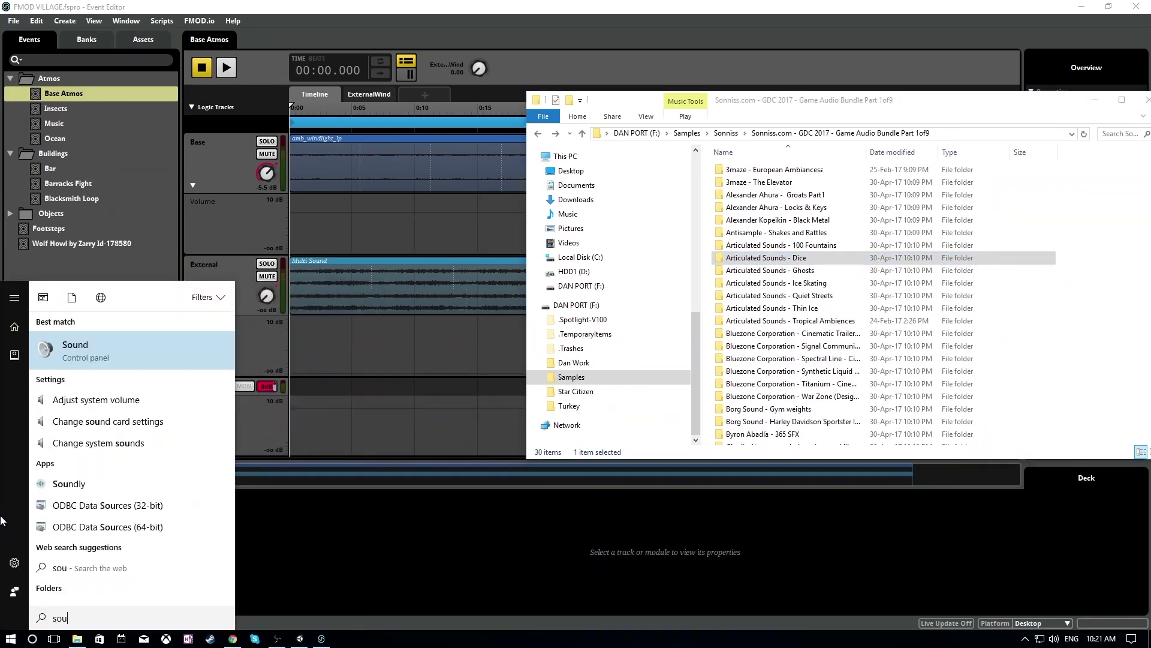
text(nd)
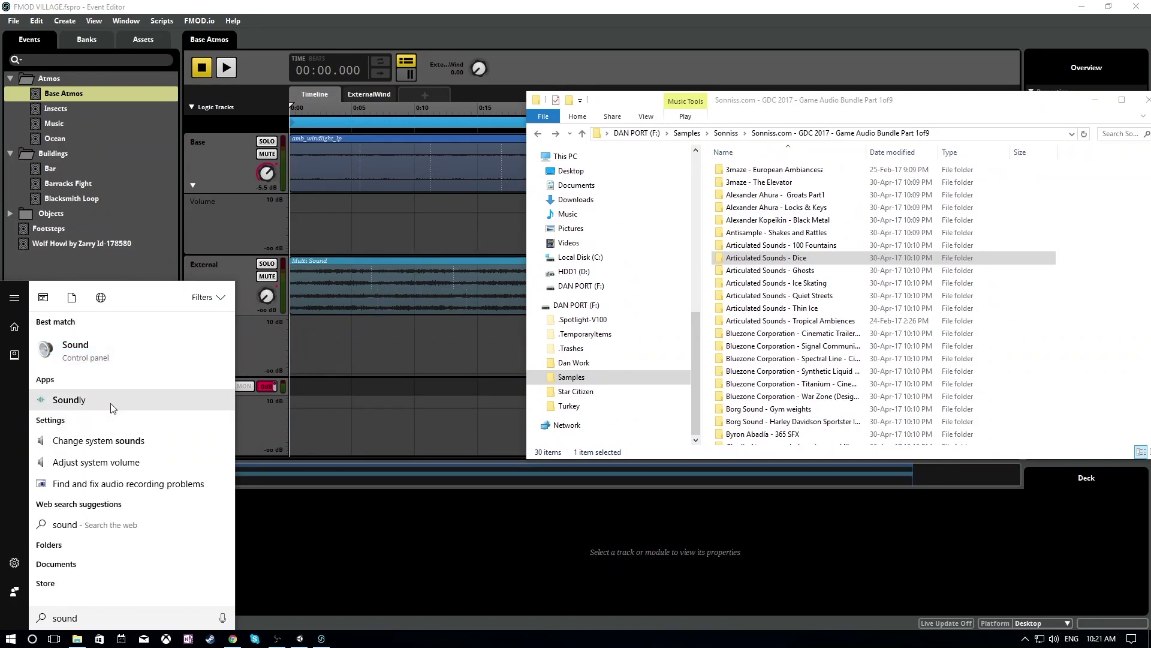
click(83, 406)
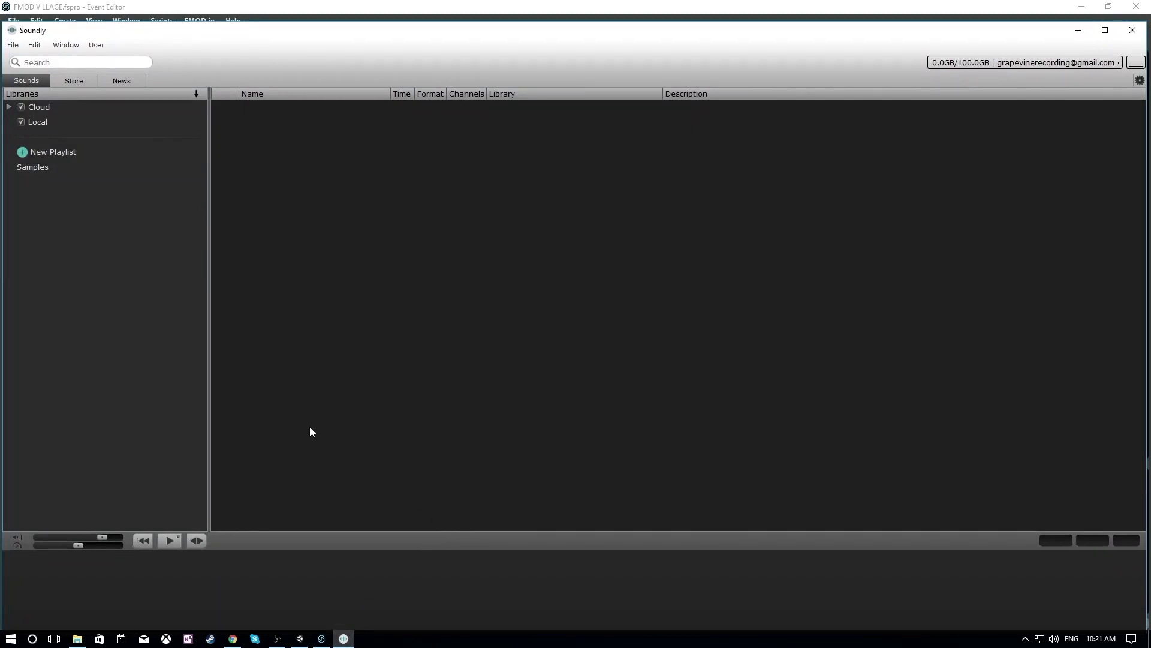
click(1105, 30)
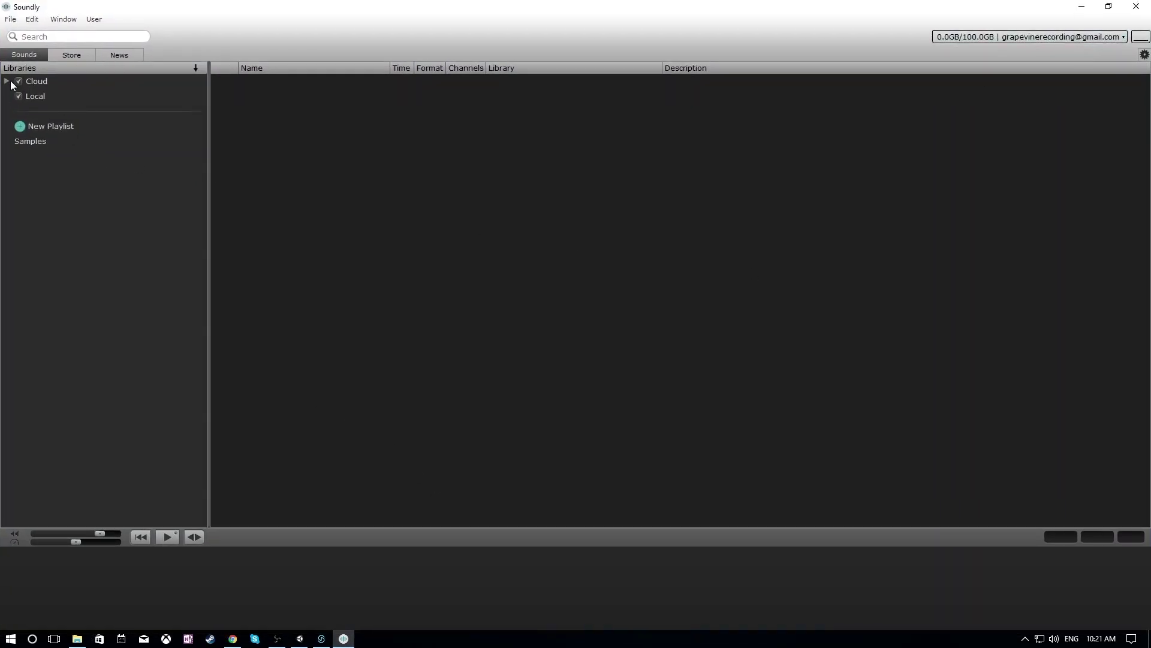
- Check the Local and Cloud libraries in Soundly, then close the program
click(24, 96)
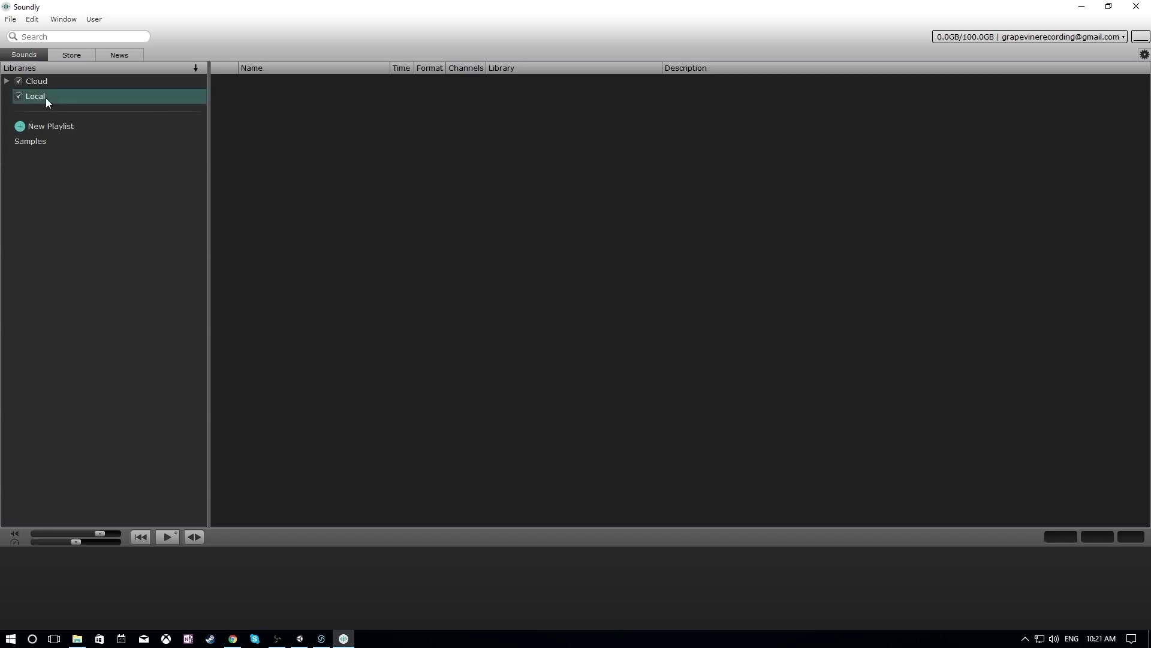
click(7, 81)
click(7, 81)
click(1137, 6)
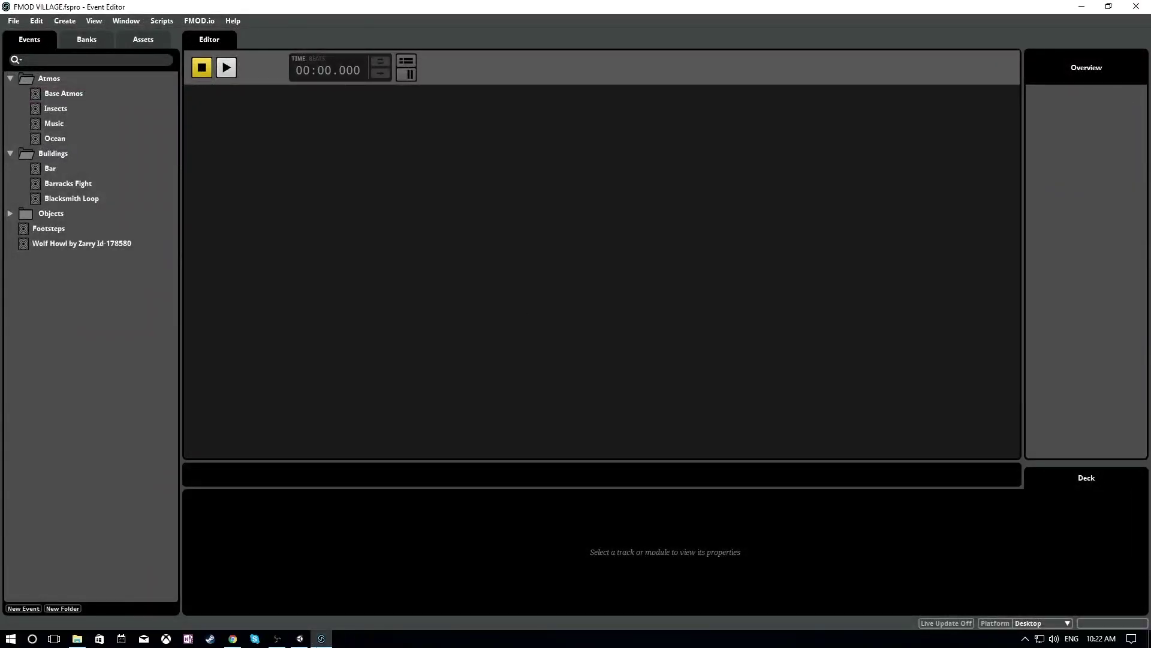
- In File Explorer, open "3maze - European Ambiances", widen the name column to show full file names, and preview birds_outside_002_wide.wav
click(77, 638)
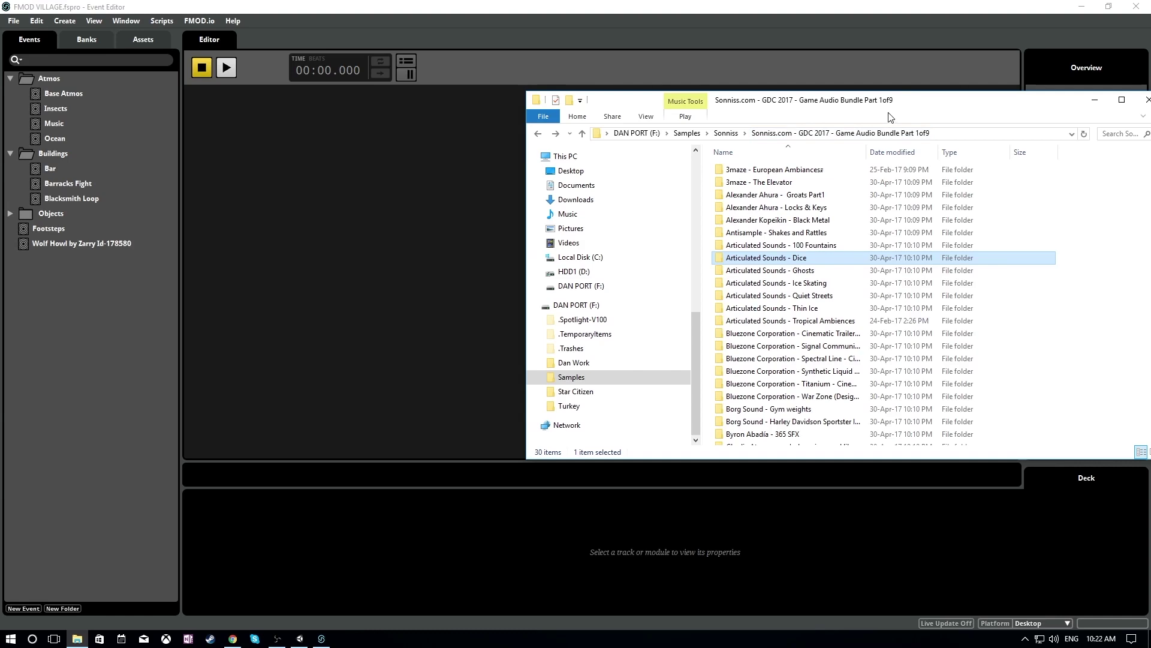
drag(818, 106, 770, 80)
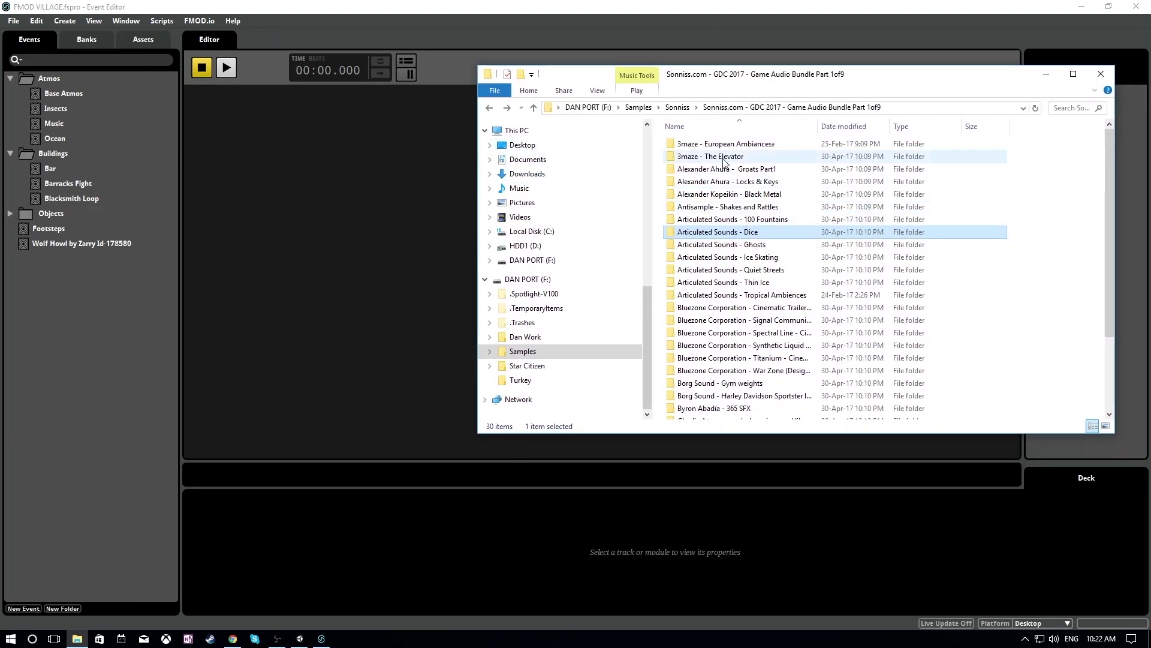
double_click(759, 146)
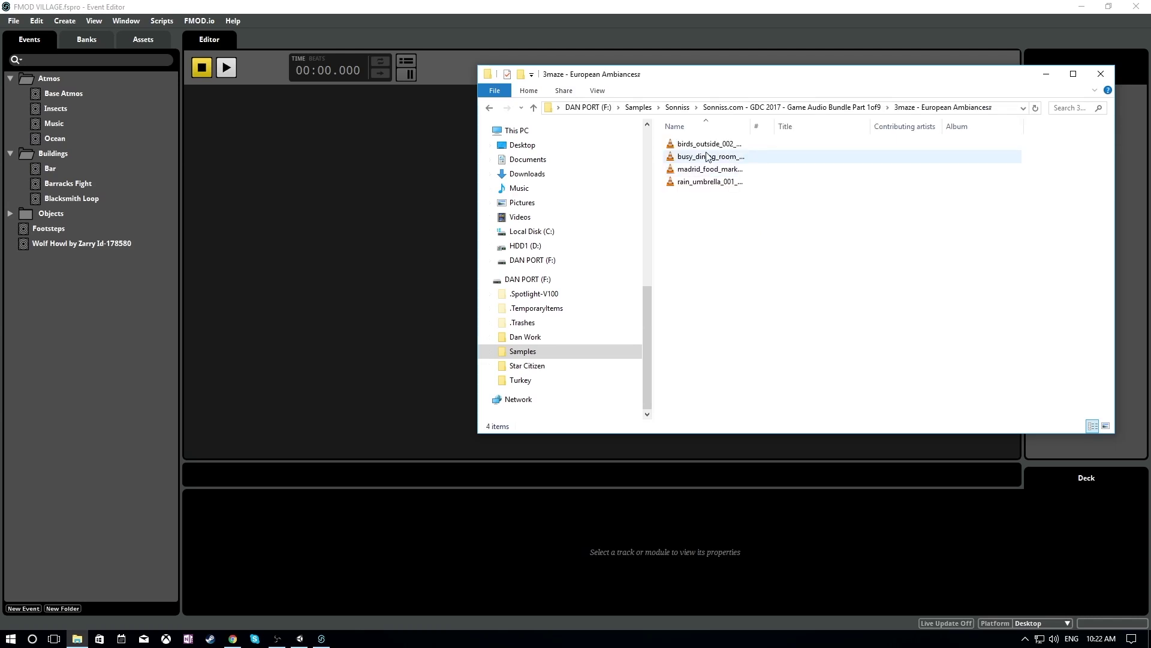
drag(751, 127, 884, 130)
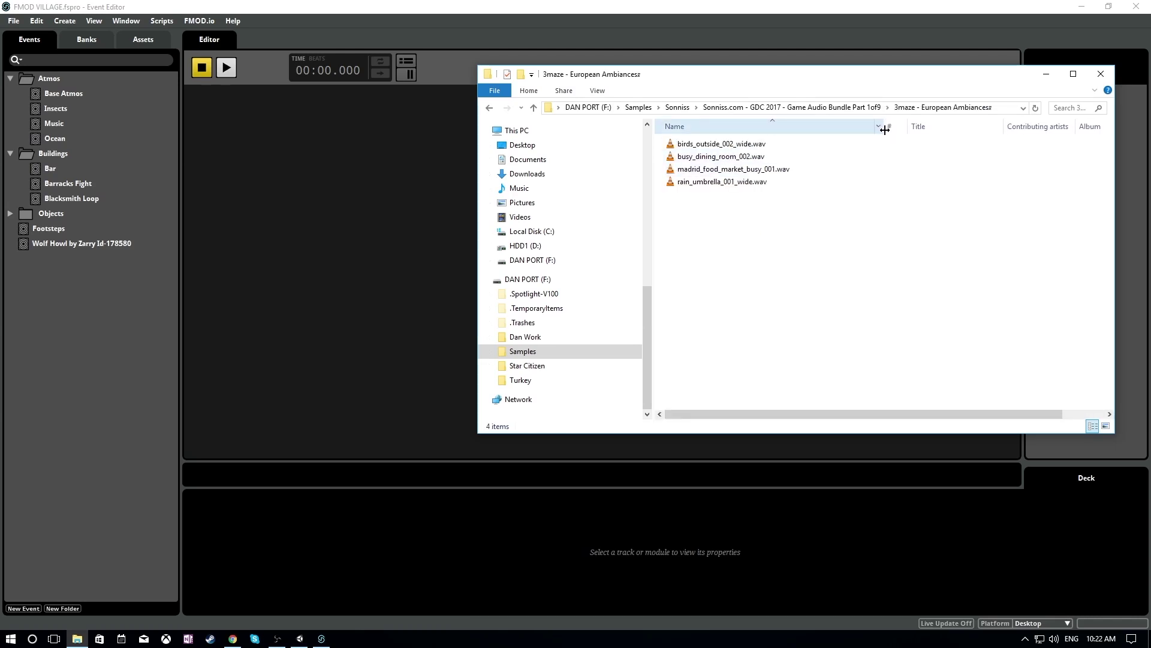
double_click(777, 149)
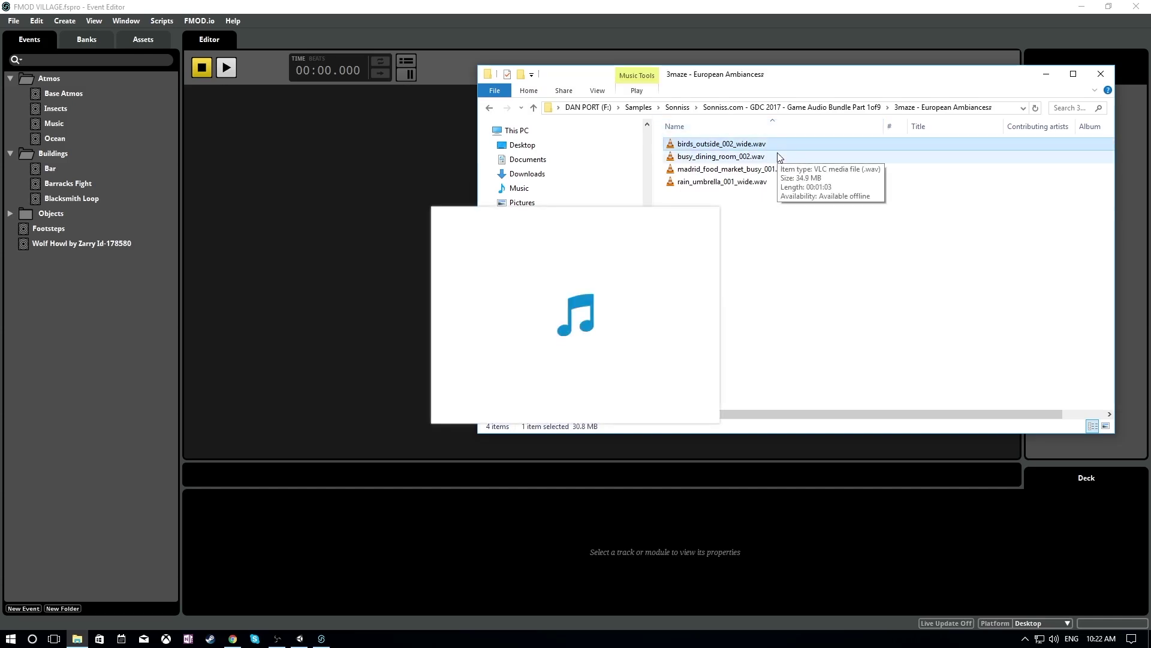
mouse_move(564, 415)
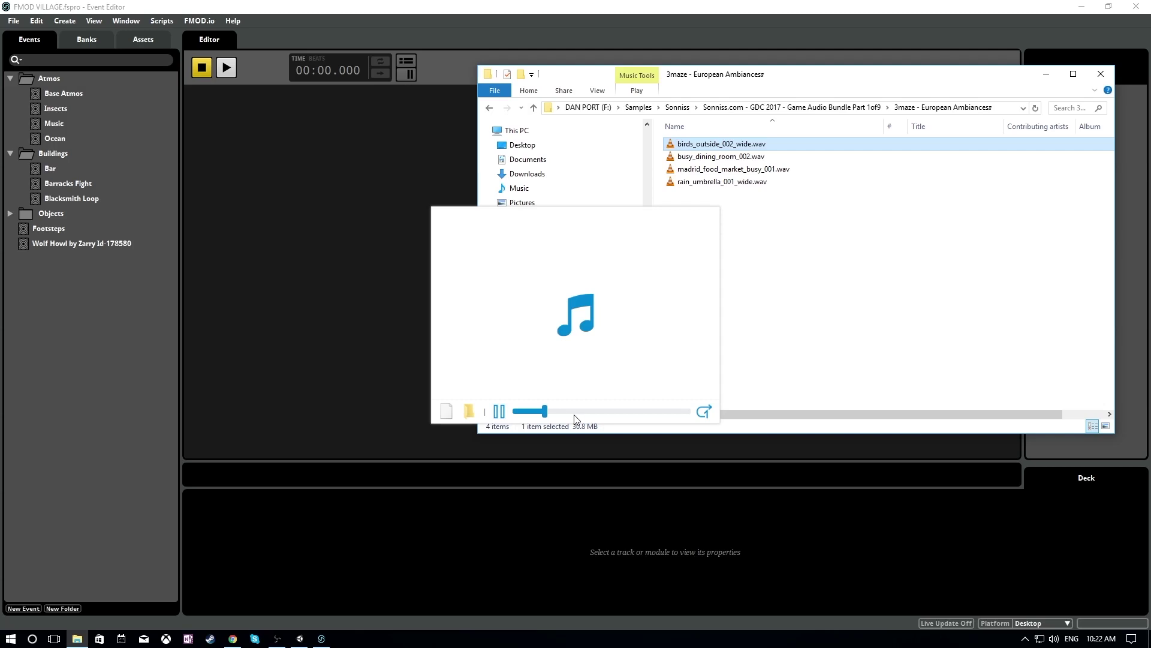
- In FMOD Studio, open the Base Atmos event and import birds_outside_002_wide.wav from File Explorer into the Atmos assets folder
click(71, 96)
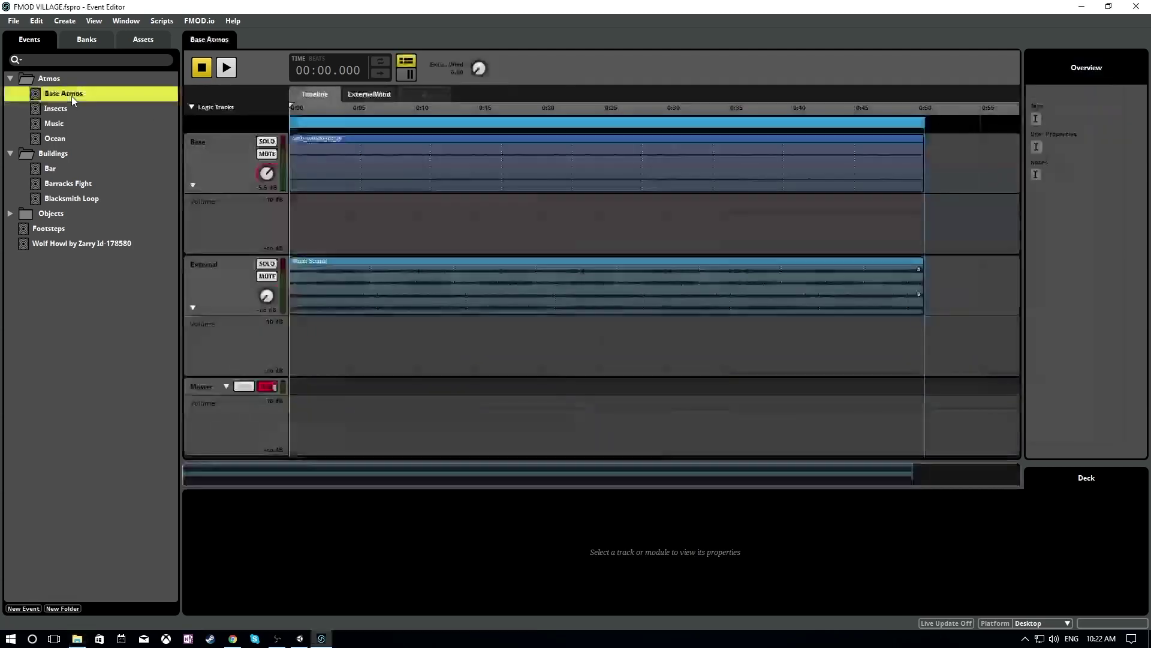
key(alt+Tab)
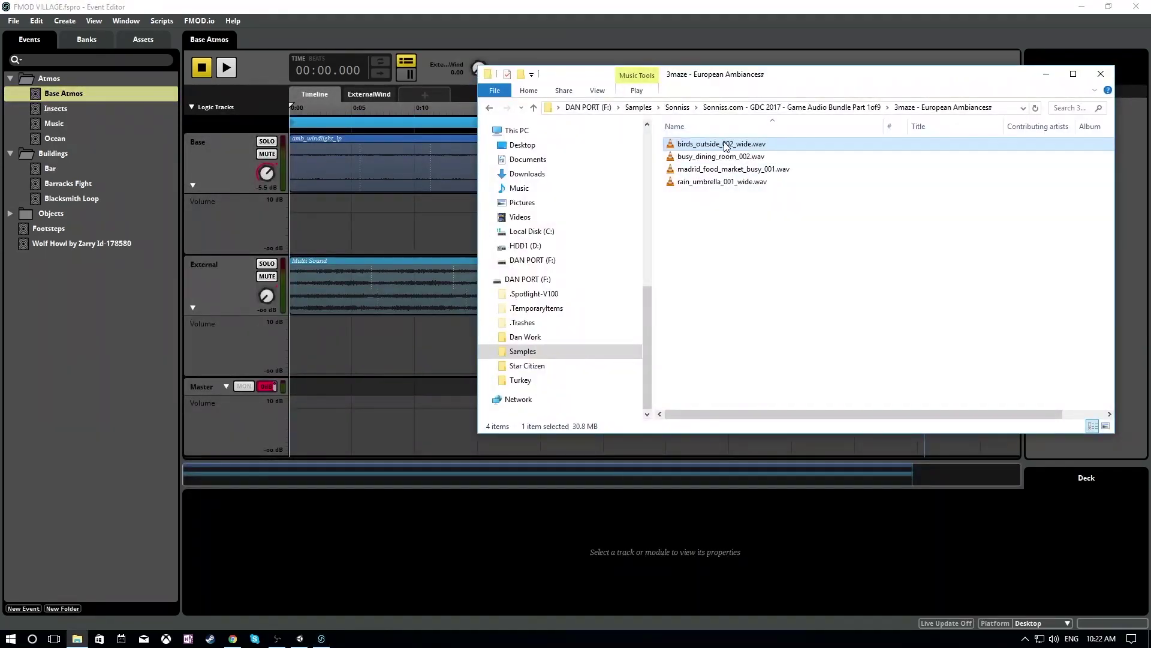
click(147, 42)
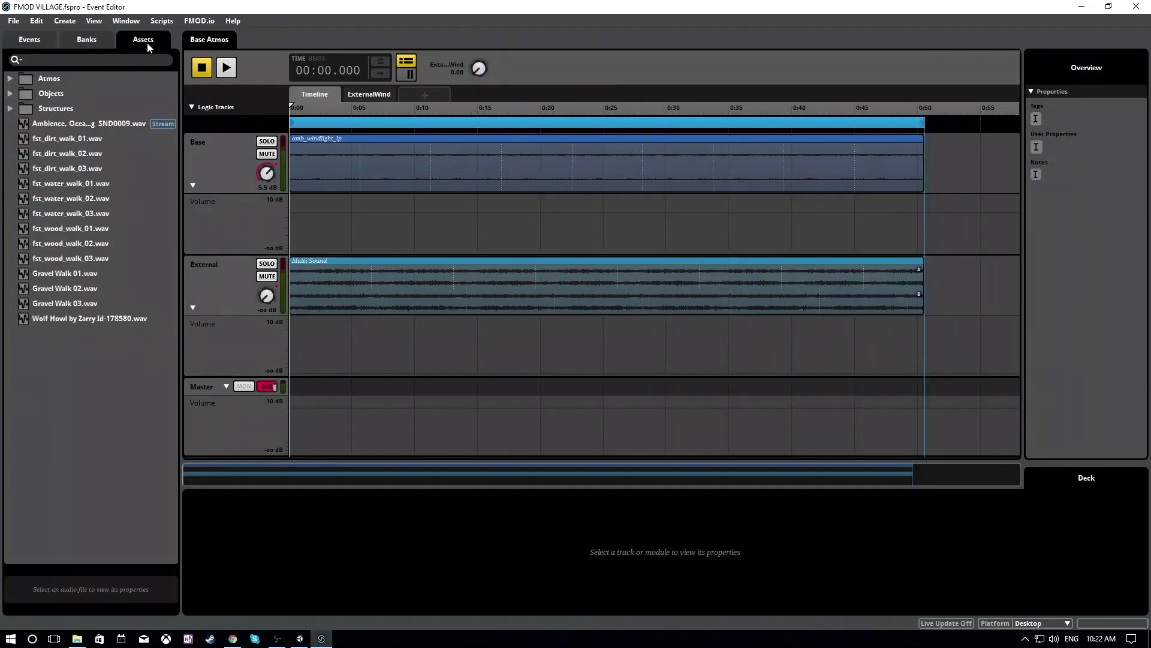
key(alt+Tab)
drag(722, 144, 35, 75)
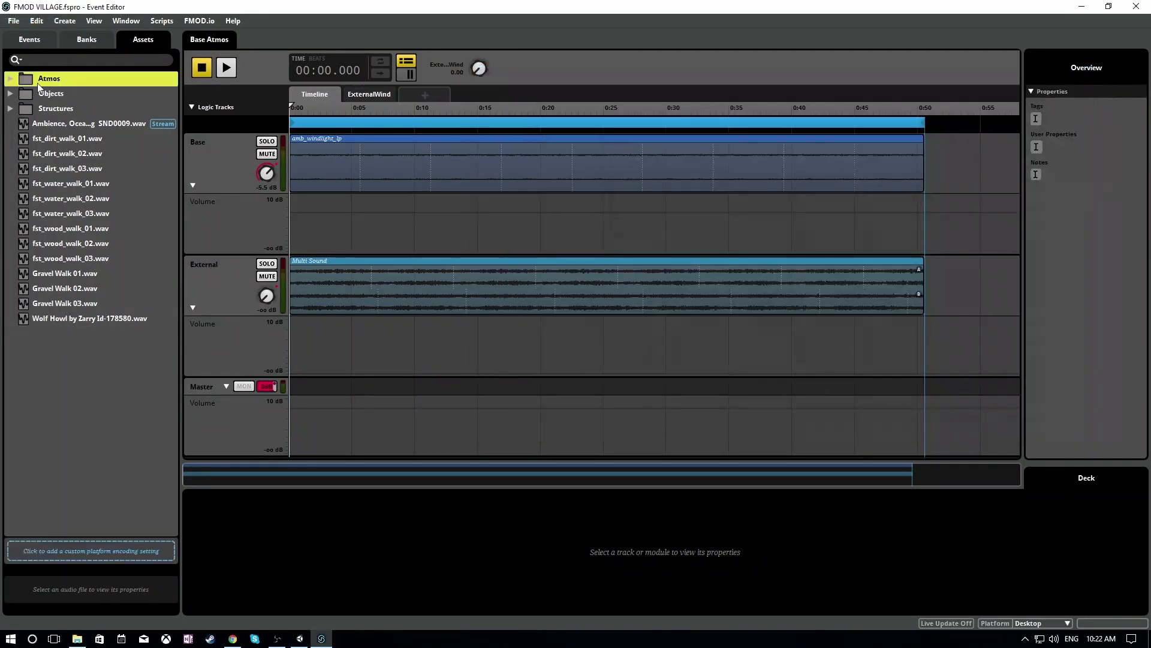
click(11, 78)
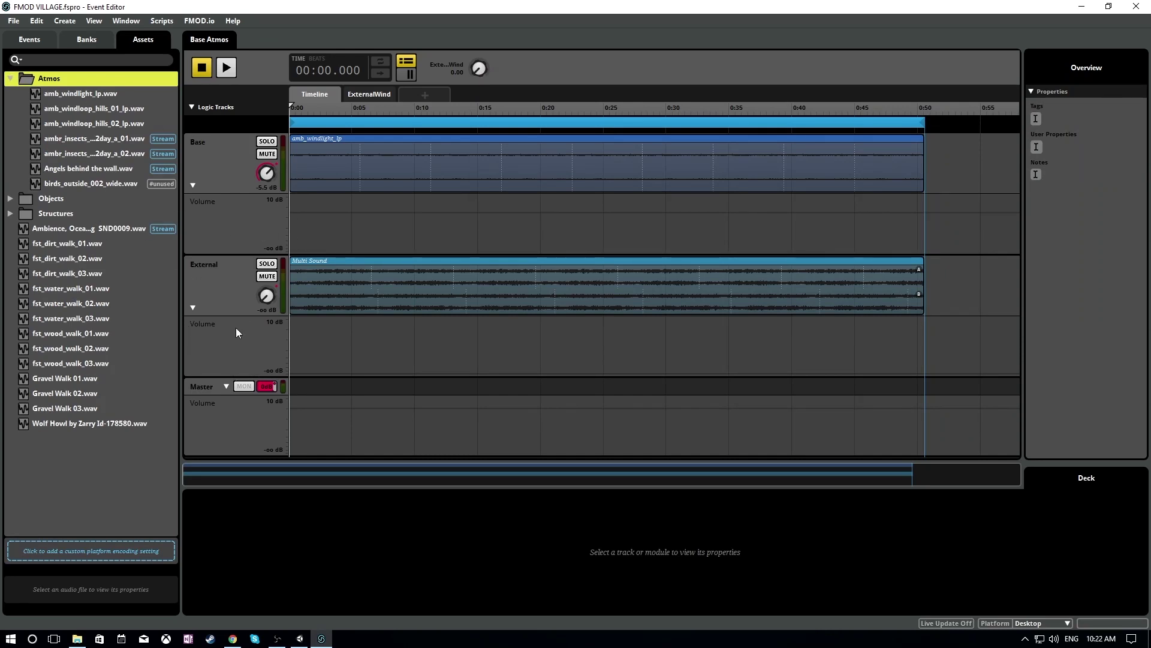
- Add an audio track to the Base Atmos event and collapse the automation lanes of the External and Base tracks
click(192, 308)
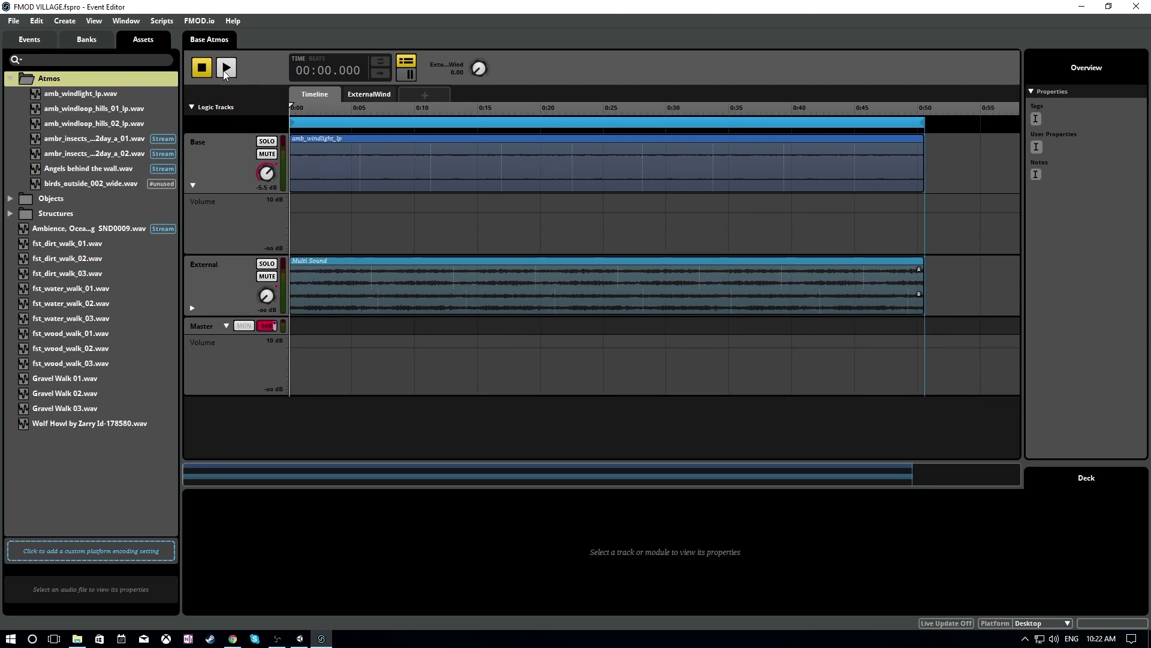
click(12, 21)
click(292, 35)
right_click(222, 283)
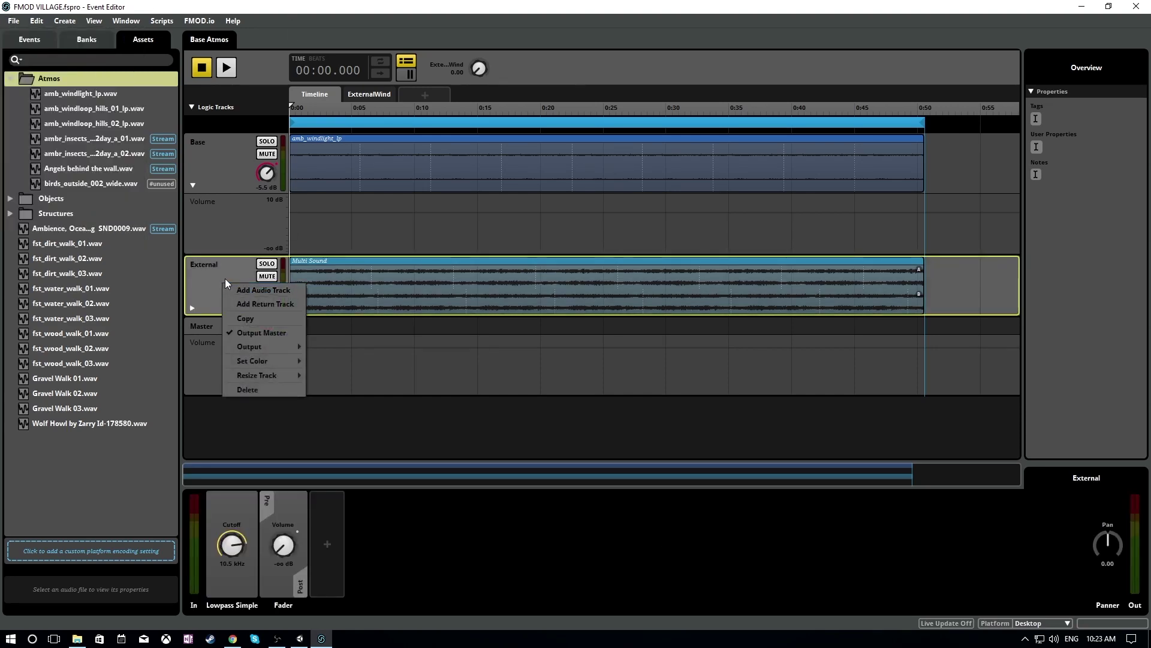
click(272, 291)
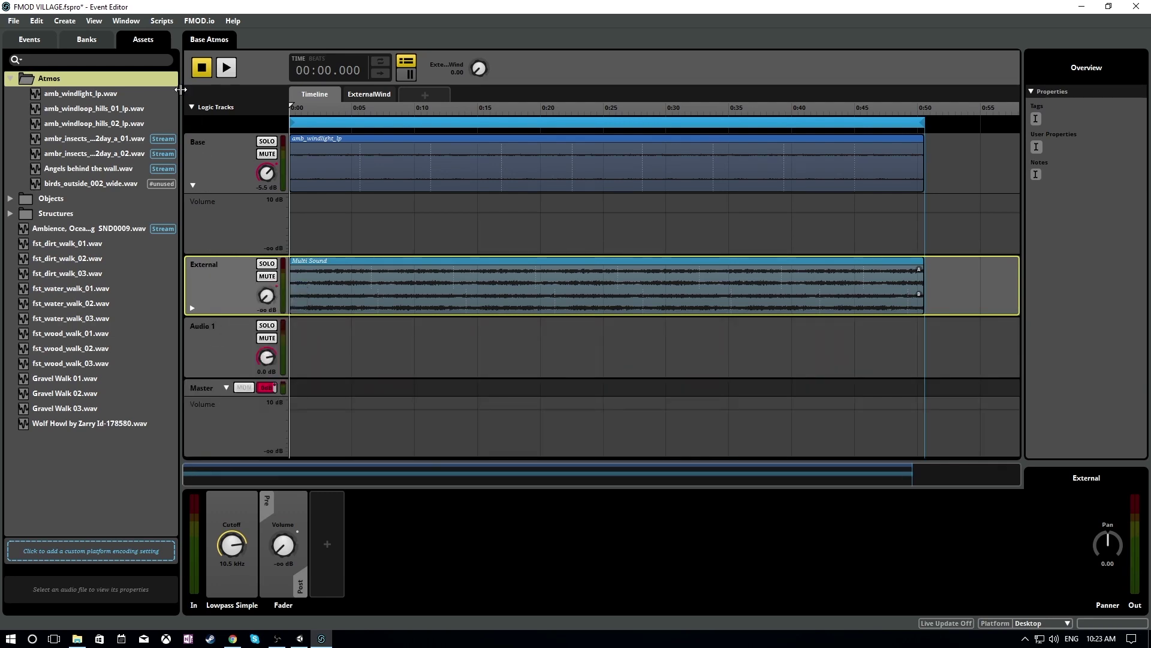
click(200, 190)
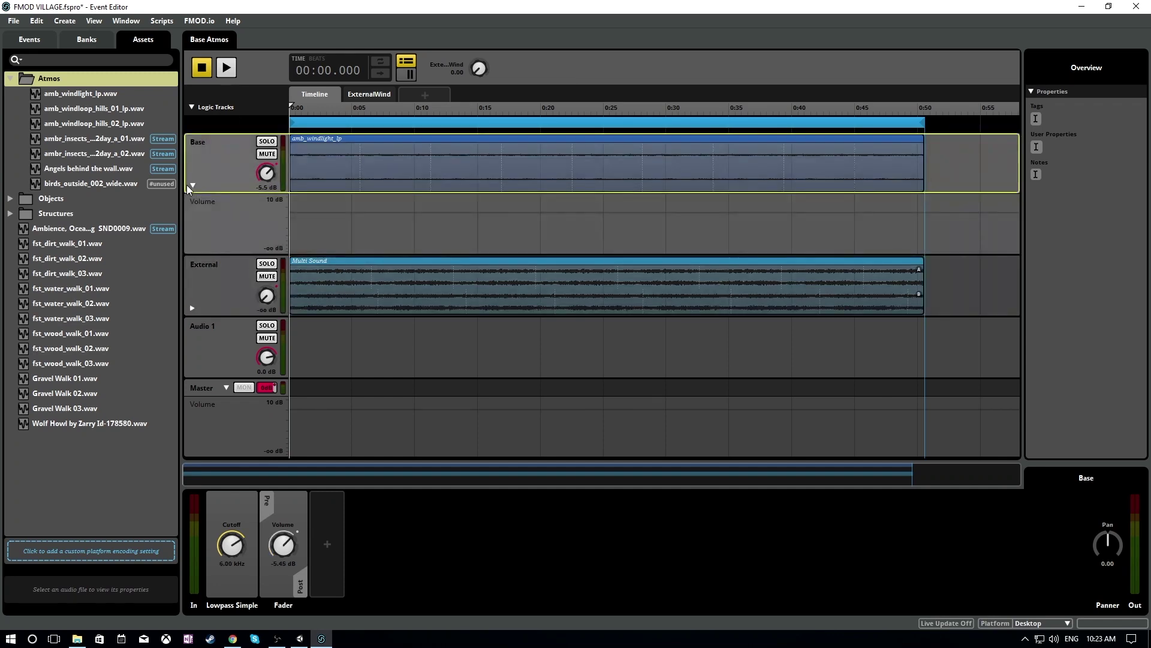
click(193, 185)
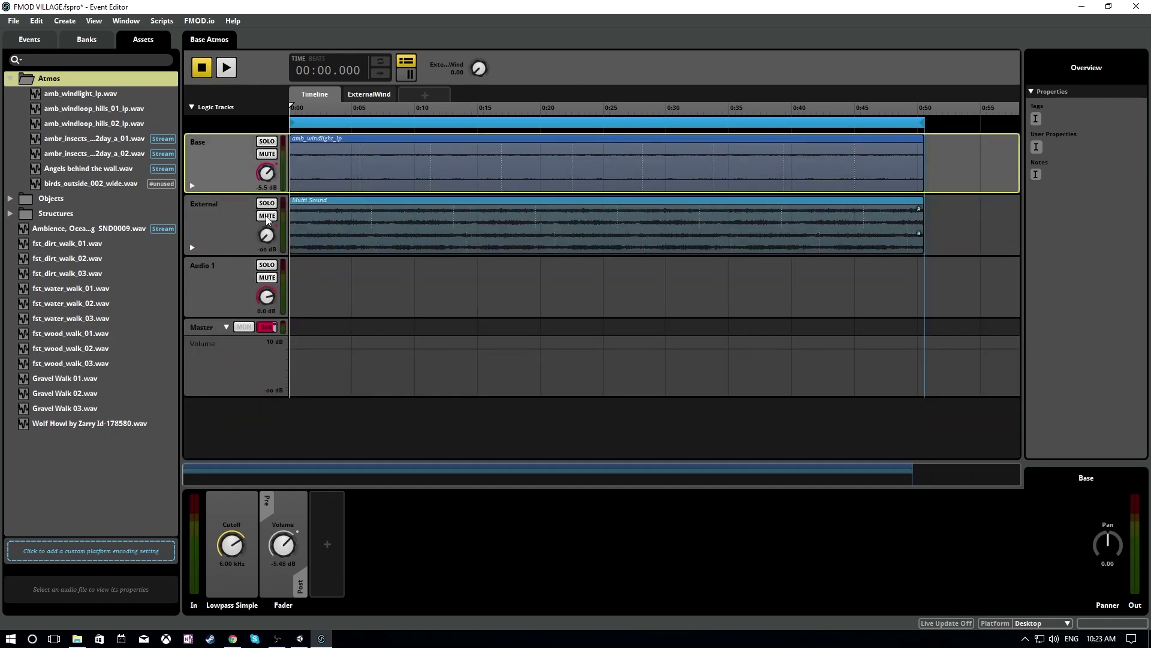
- Rename the Audio 1 track as Birds and place birds_outside_002_wide.wav on it from the start of the timeline
click(201, 288)
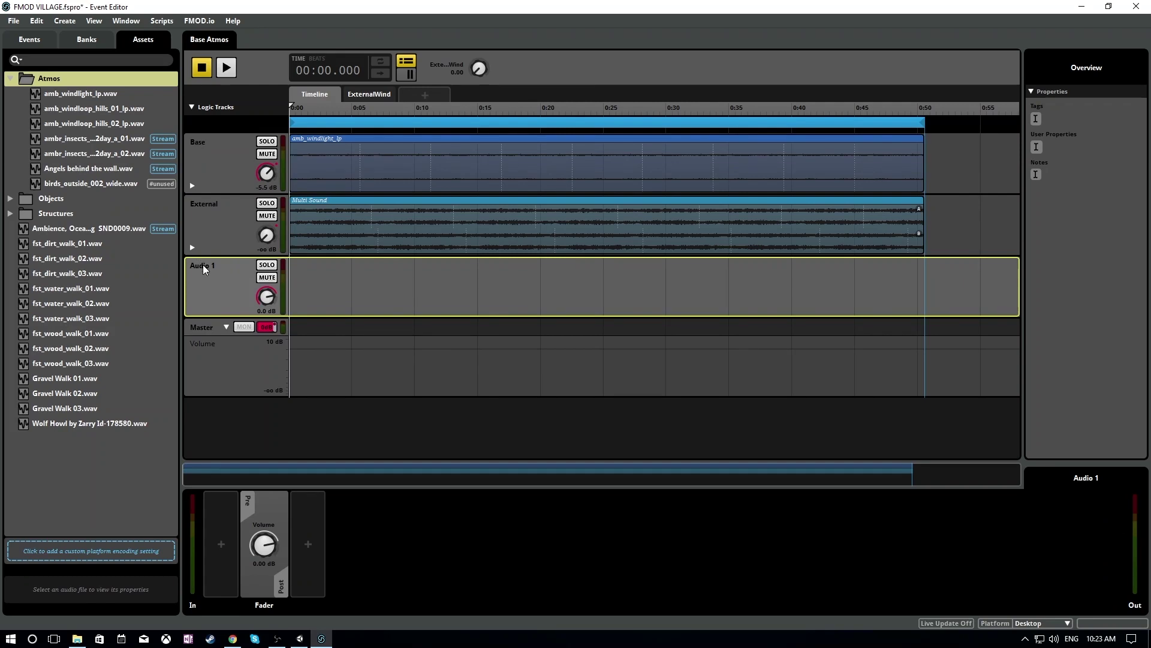
double_click(204, 270)
text(Birds)
click(232, 430)
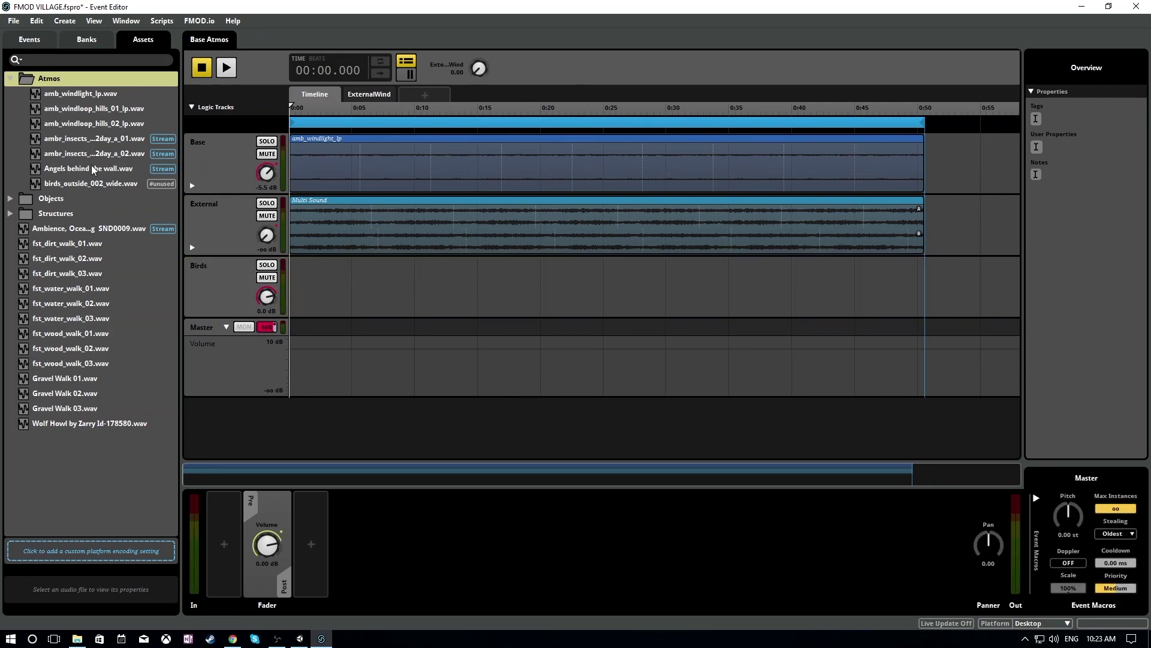
drag(77, 186, 391, 310)
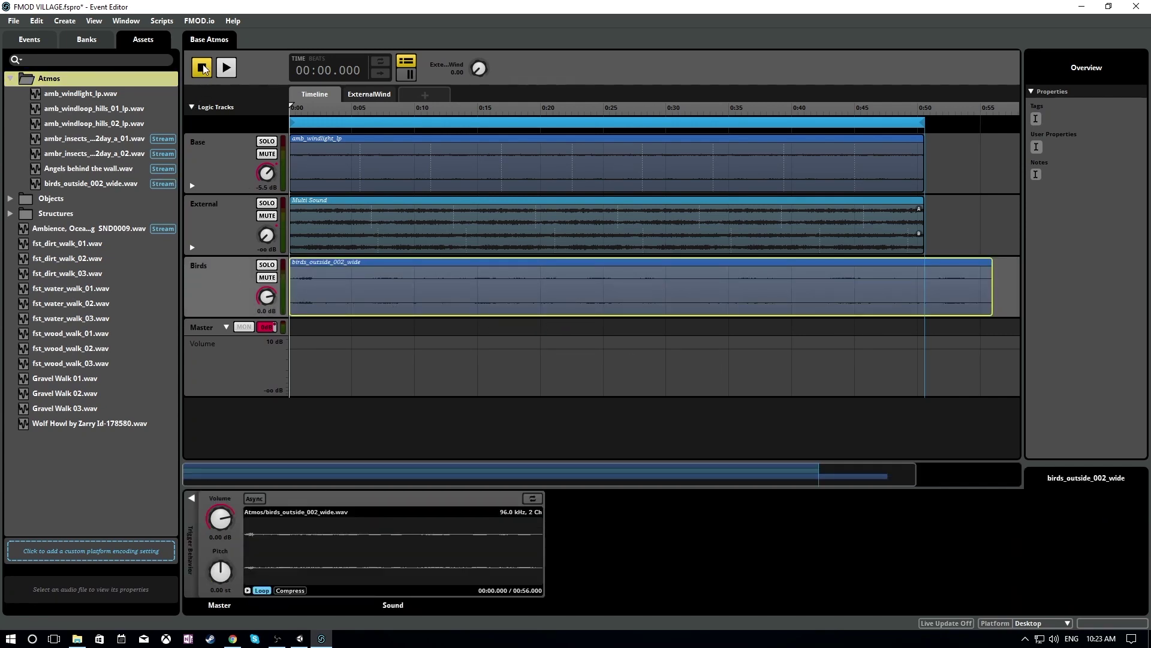
- Play the Base Atmos event and lower the Birds track's volume to -6.0 dB
click(226, 68)
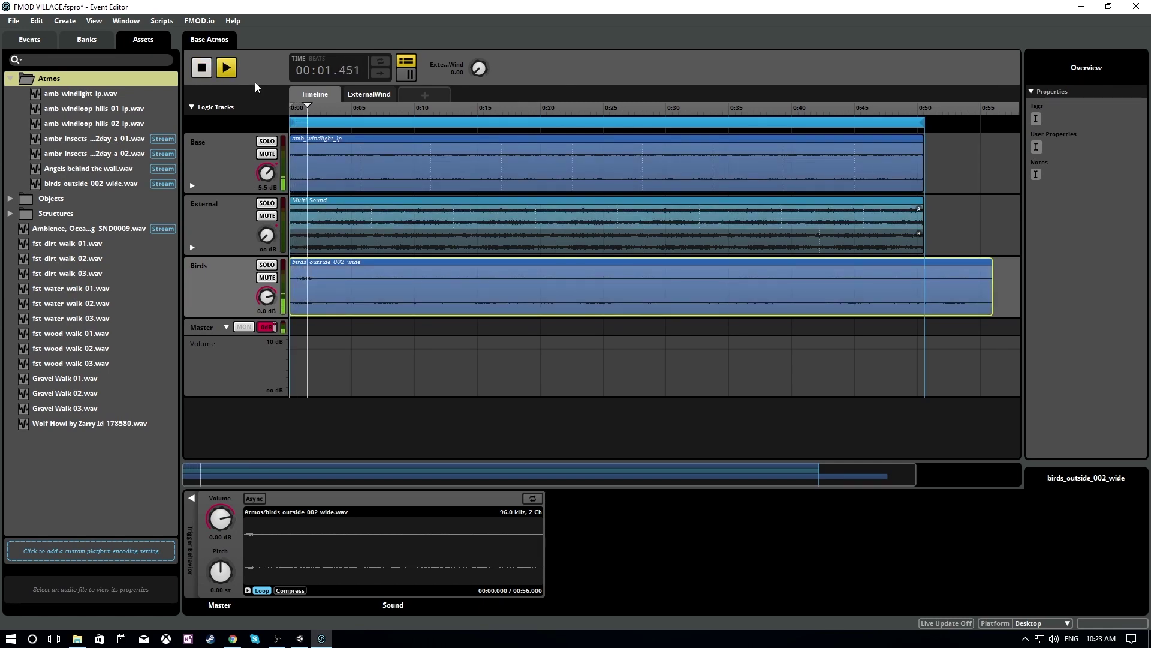
drag(266, 296, 266, 317)
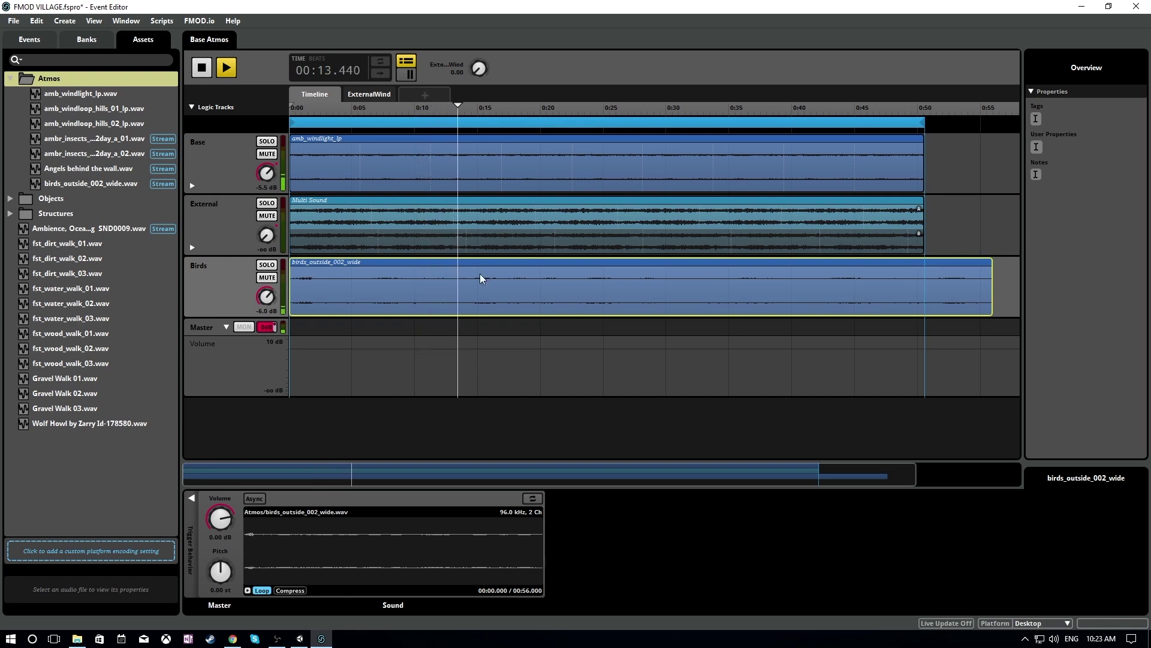
ctrl+scroll(874, 278, down, 2)
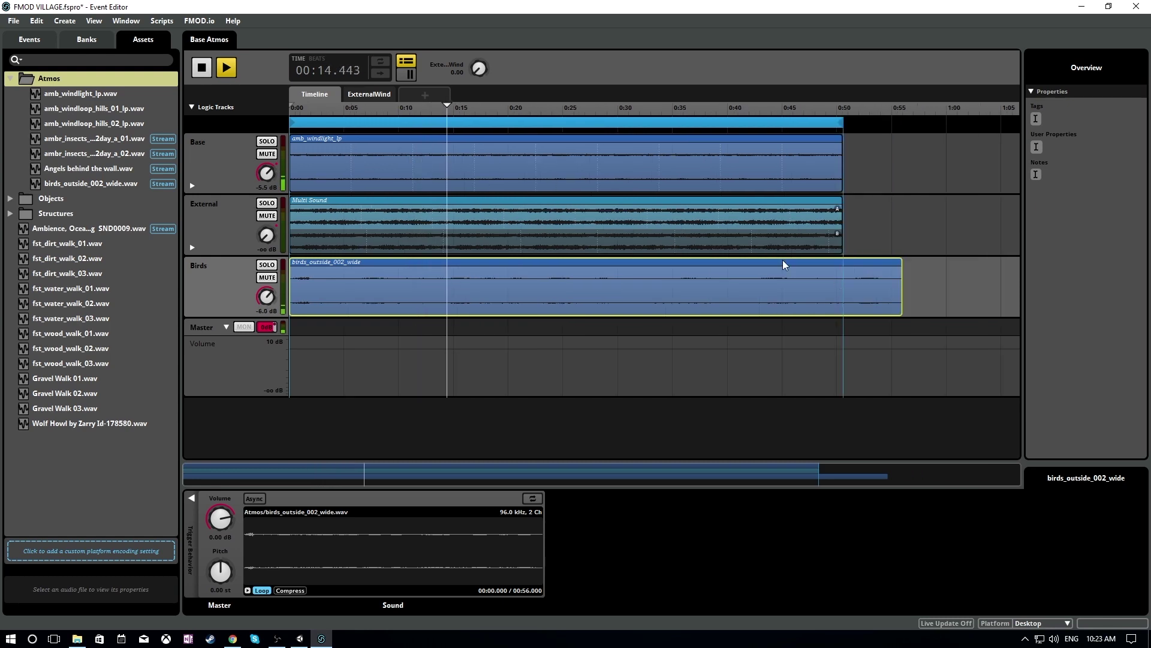
- Listen to the Base track soloed, turn its solo off again and stop playback
click(222, 161)
click(267, 142)
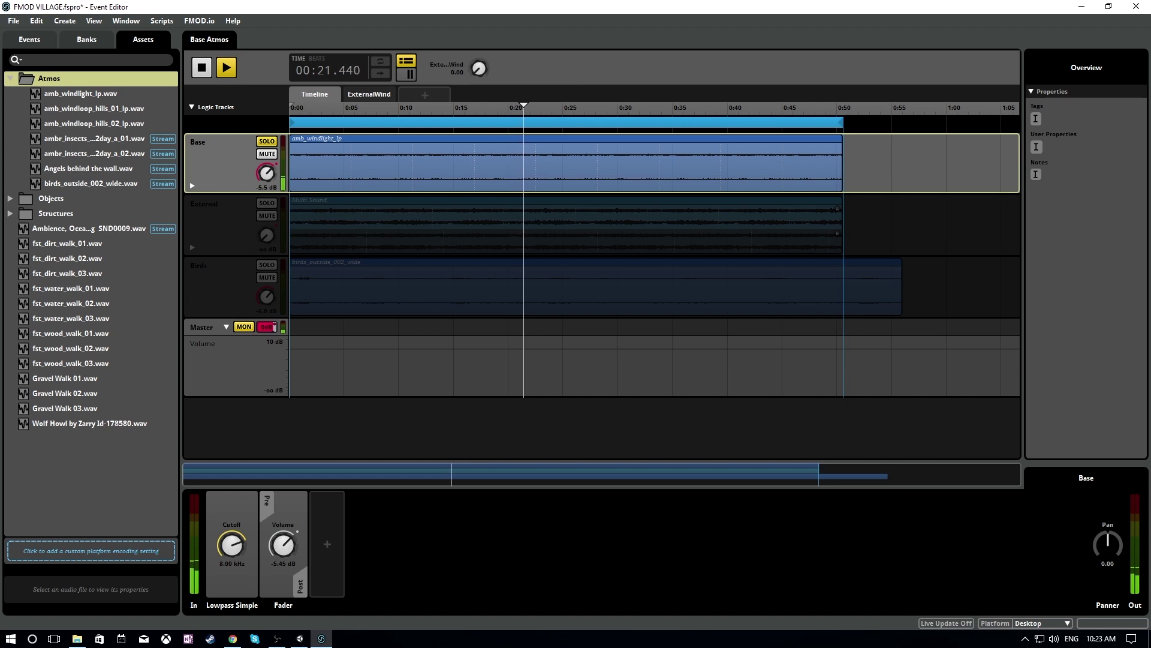
click(271, 143)
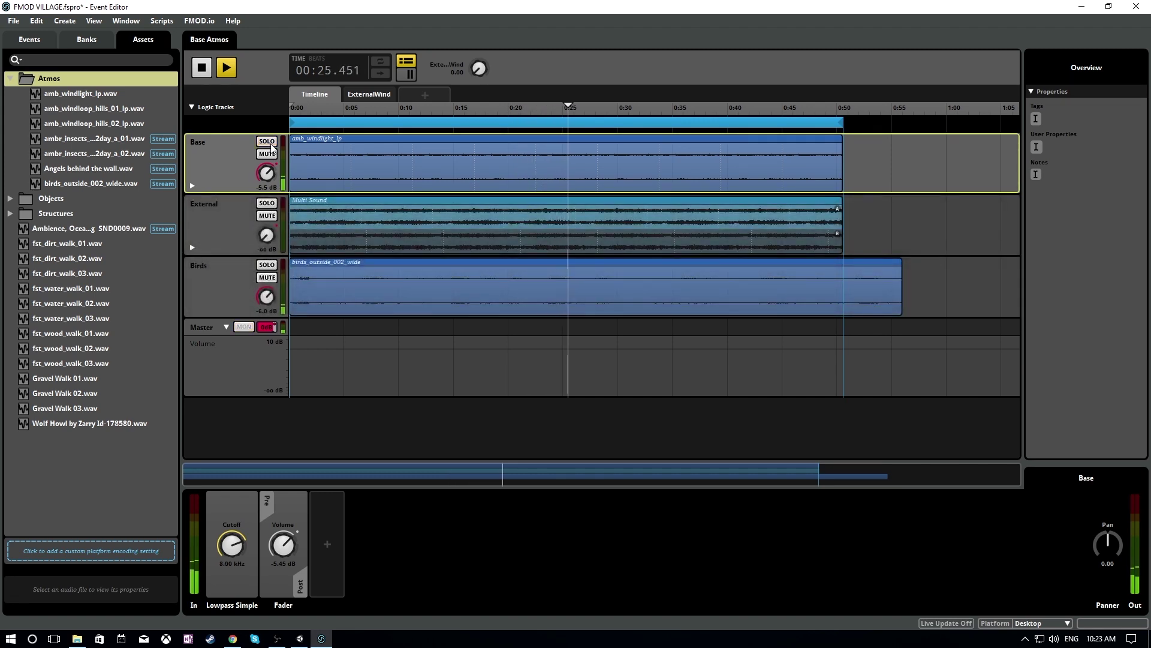
key(space)
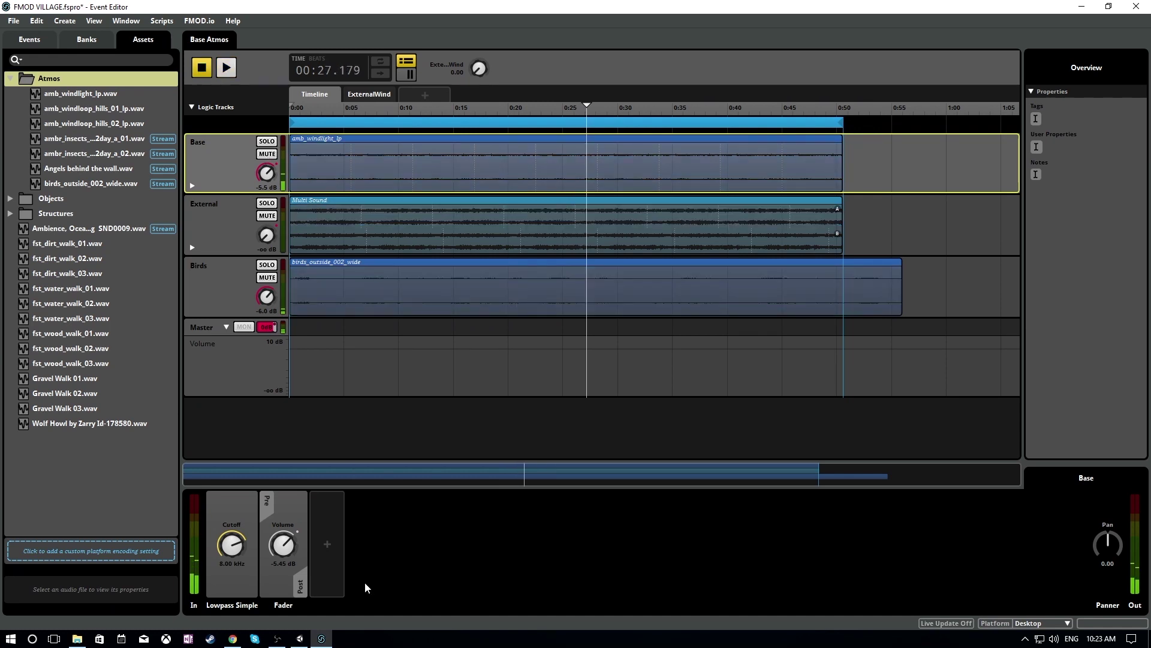
- Switch to File Explorer, return to the GDC 2017 bundle Part 1of9 folder and look through its sound libraries
click(77, 638)
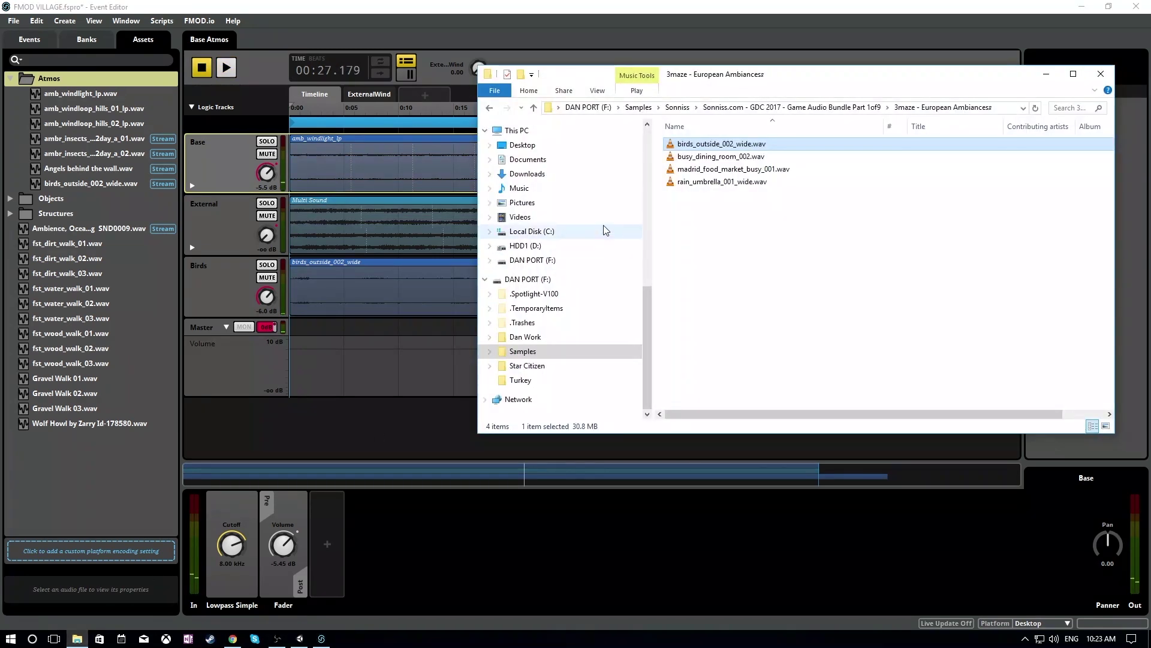
click(491, 110)
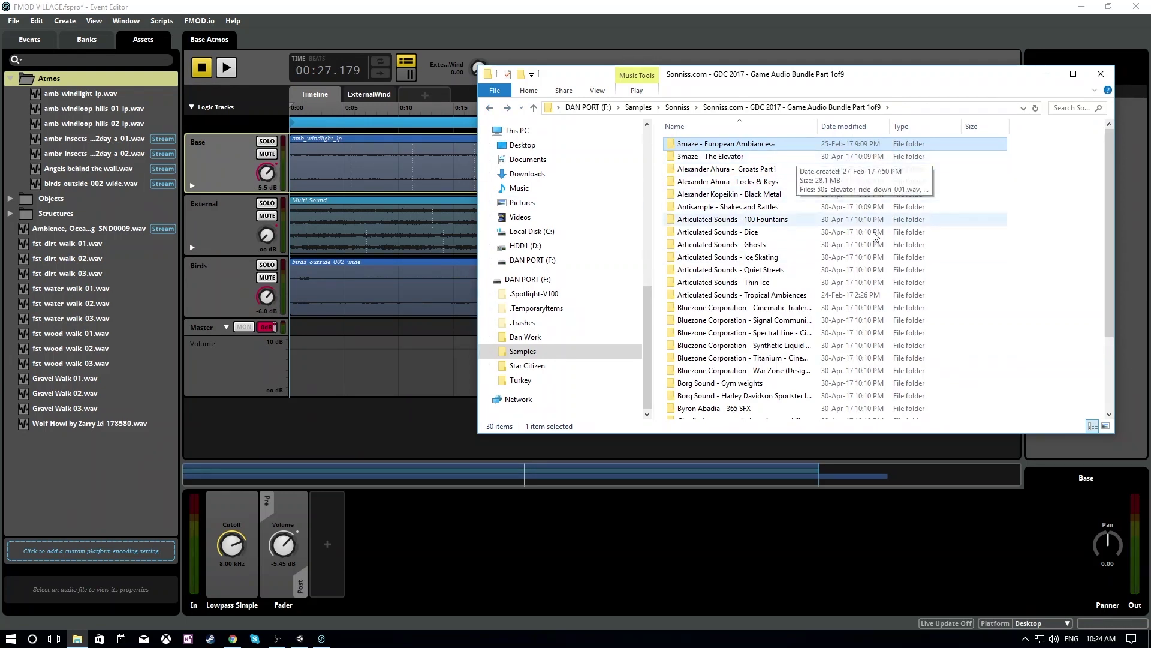
scroll(875, 253, down, 1)
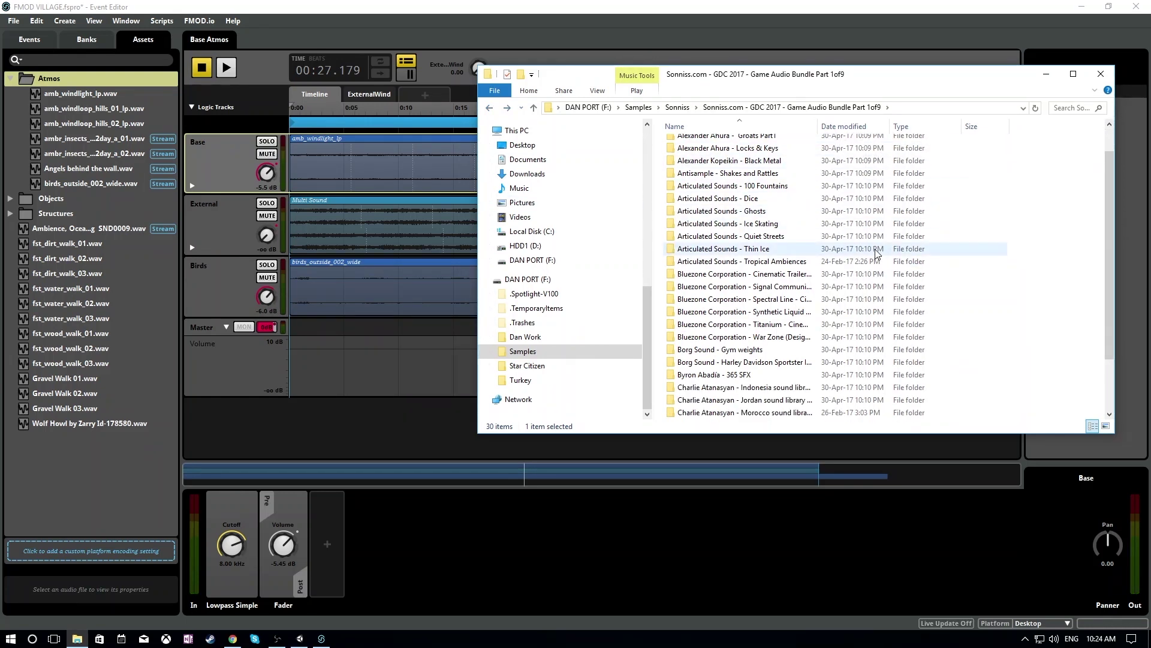
scroll(875, 253, down, 1)
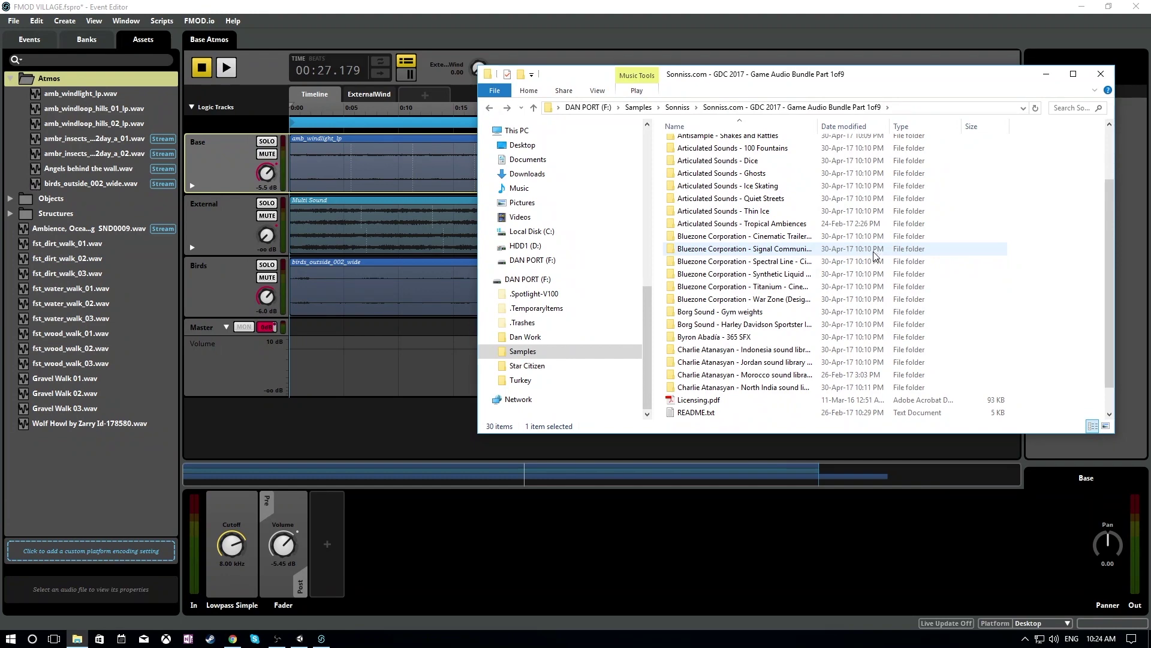
- Check the sound libraries in the GDC 2017 bundle Part 2of9 folder, then open the Part 3of9 folder
click(490, 107)
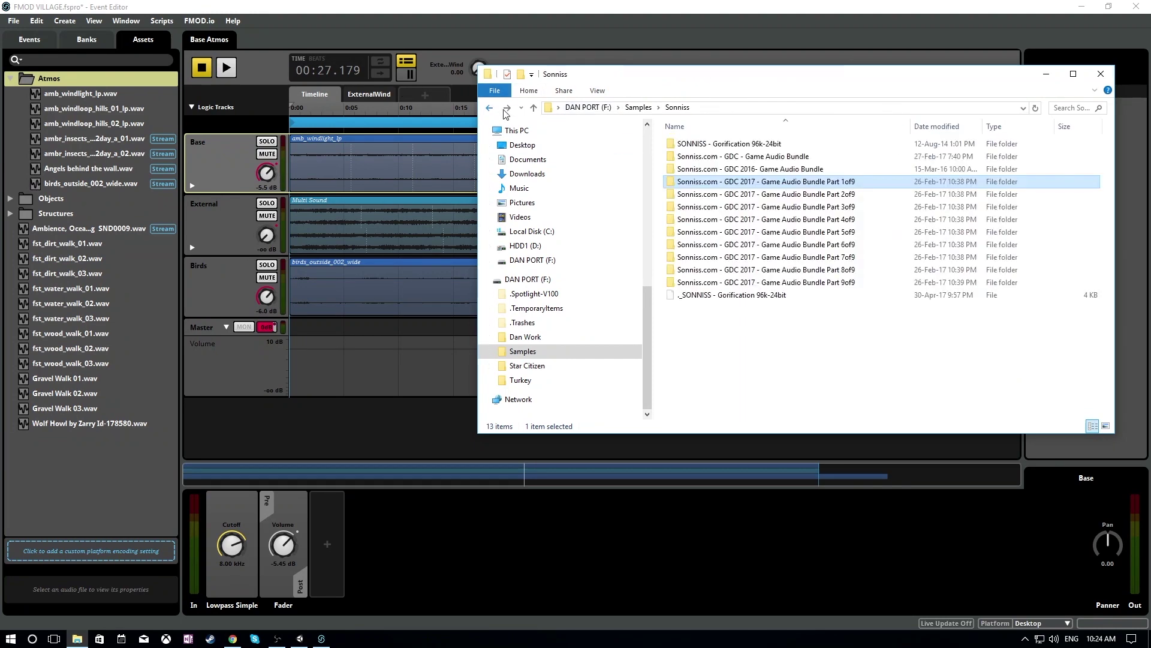
double_click(790, 194)
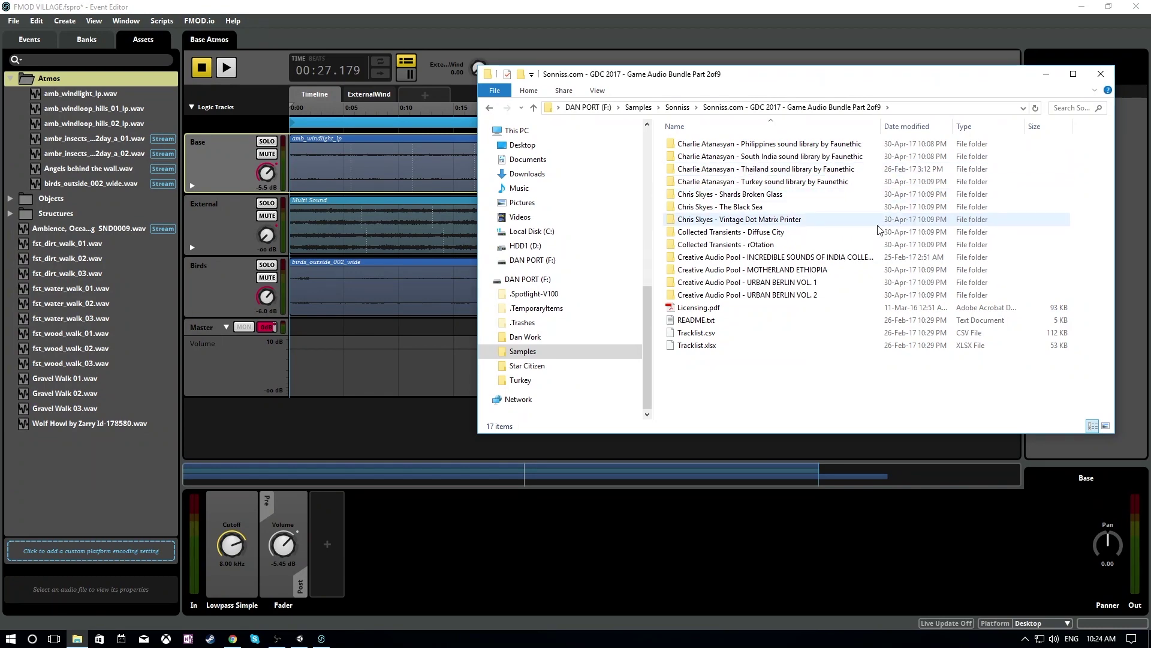
key(alt+Left)
click(777, 208)
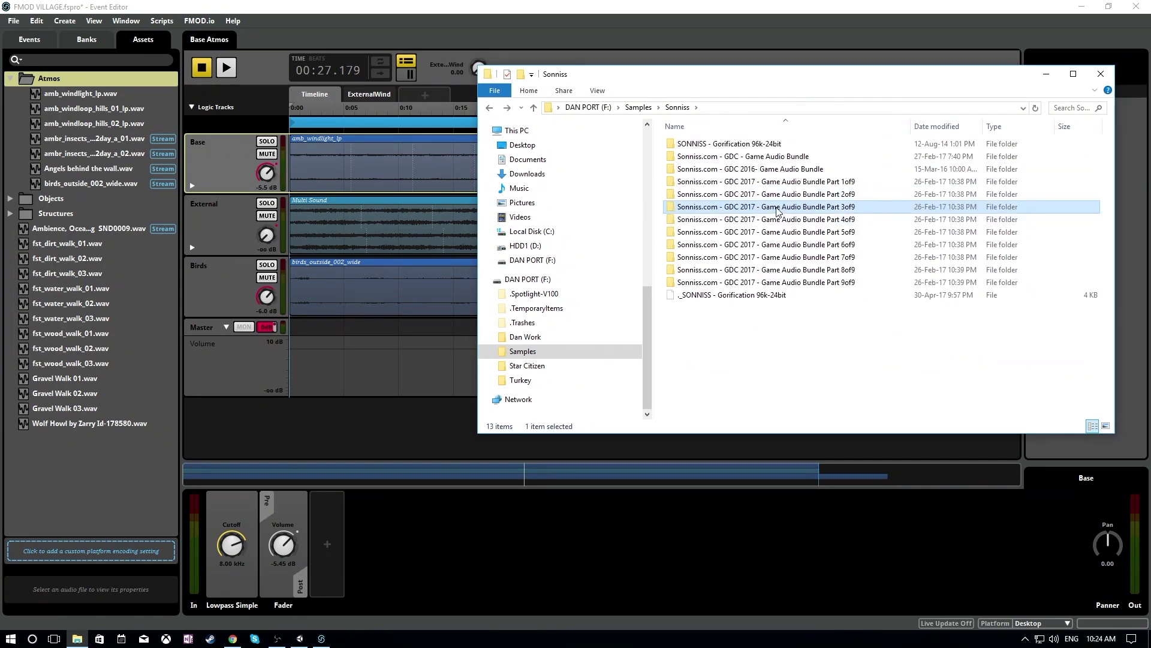
double_click(777, 209)
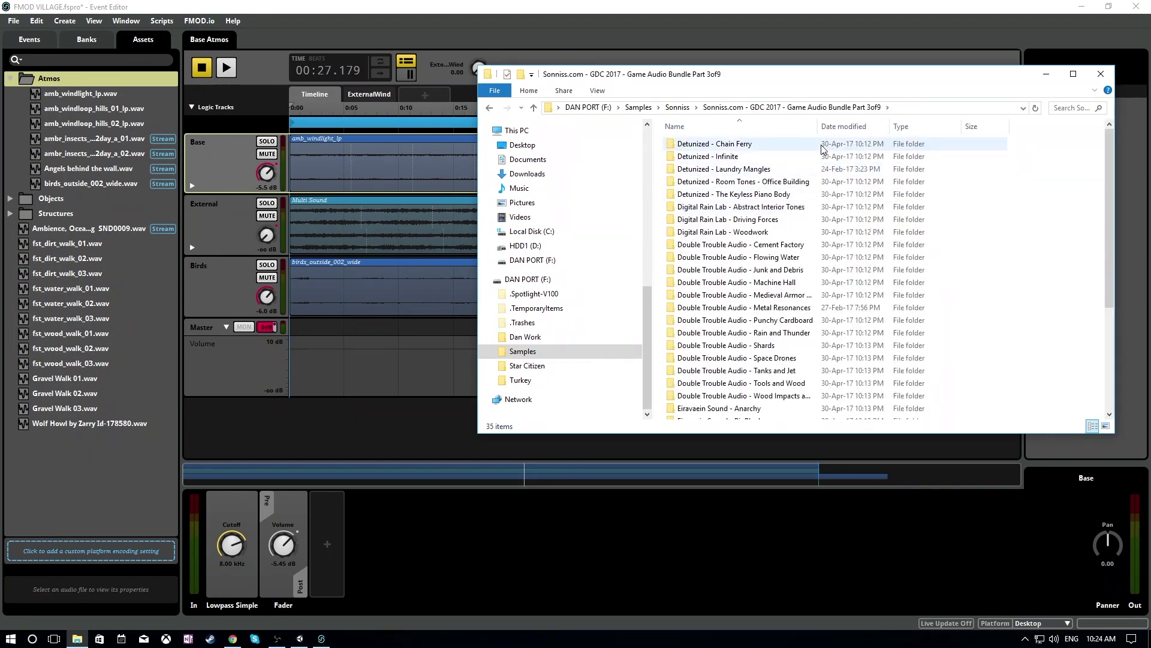
- Look through the GDC 2017 bundle Part 3of9 and Part 4of9 folders and open the Hzandbits - Wind In Trees library
scroll(821, 148, down, 1)
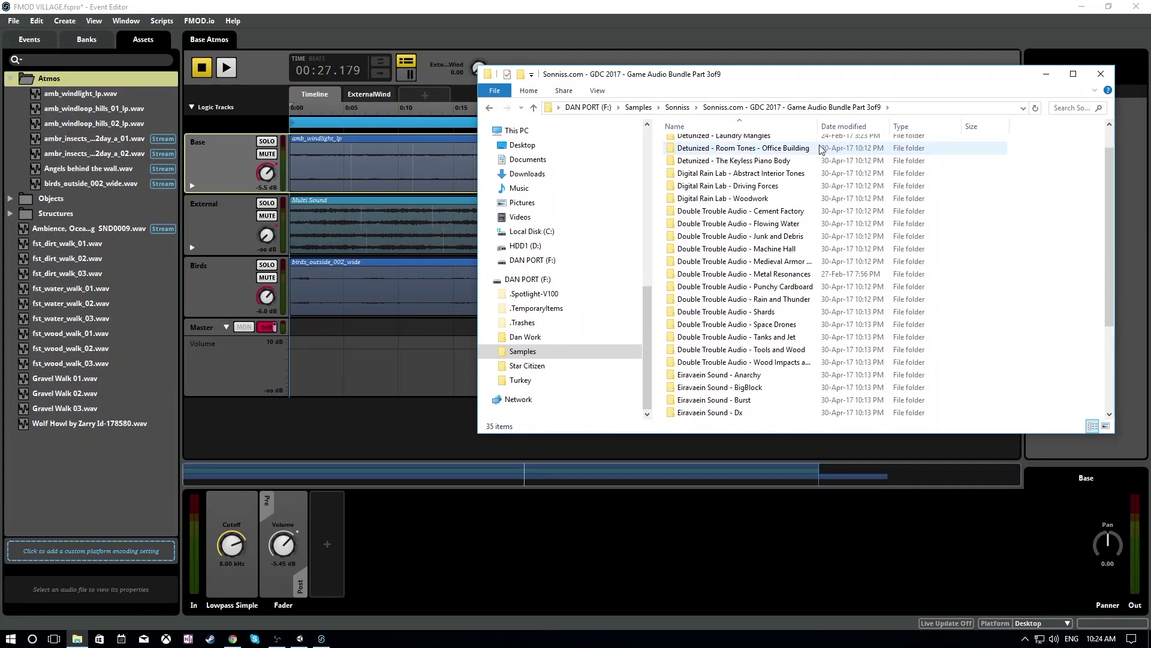
scroll(821, 148, down, 3)
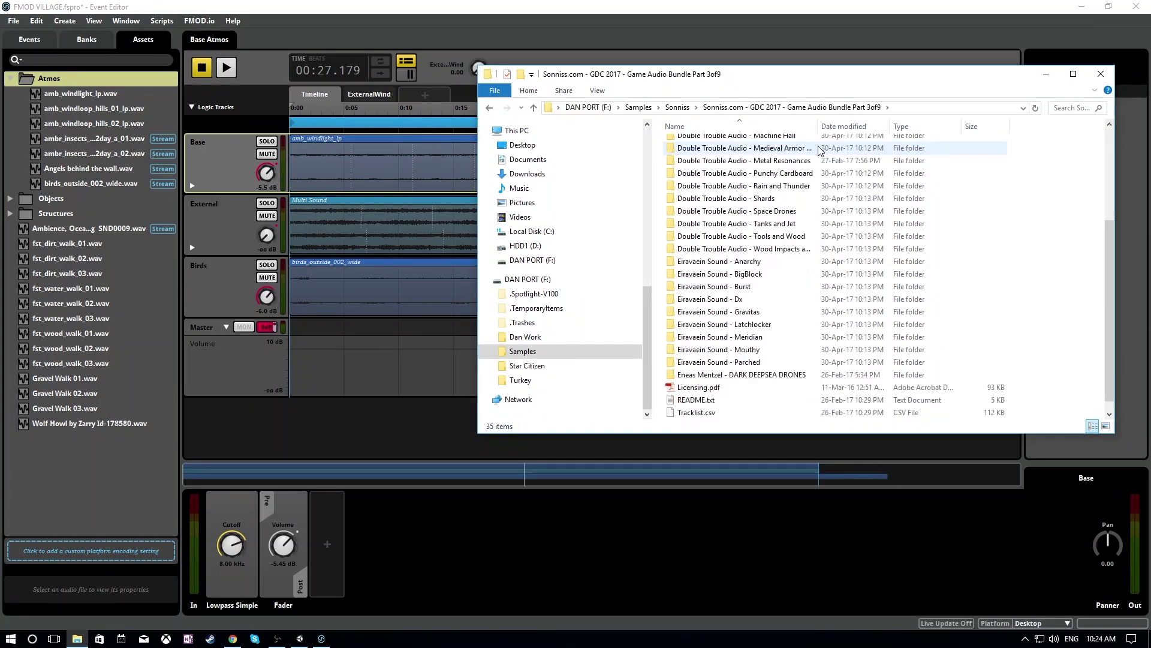
key(BackSpace)
double_click(822, 221)
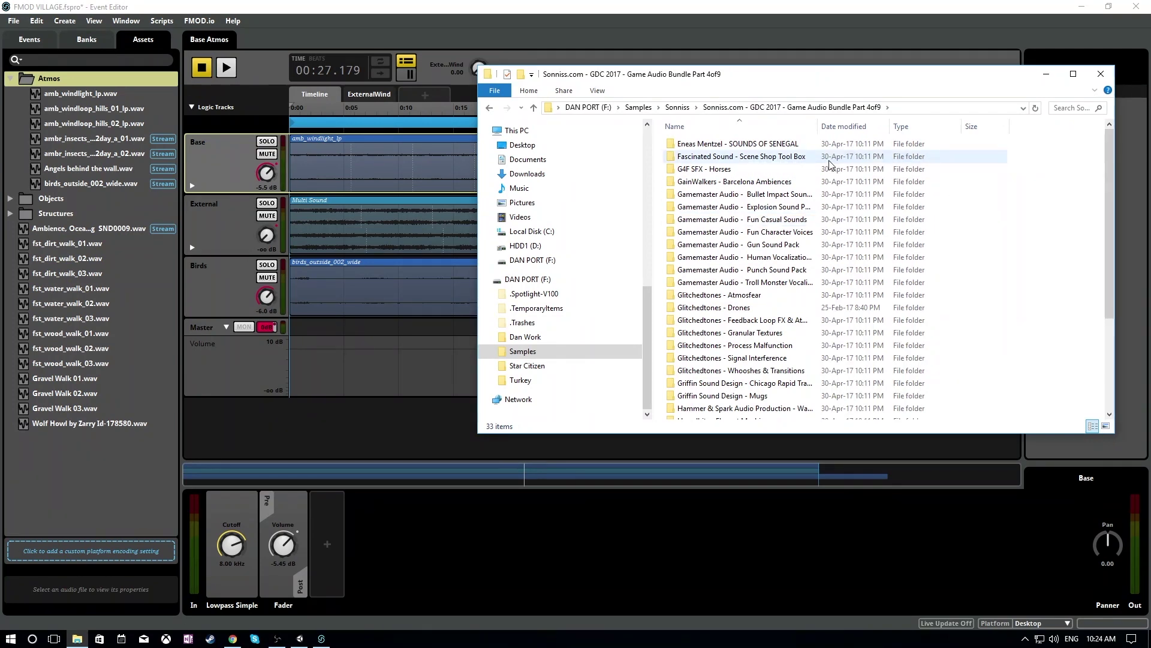
scroll(827, 165, down, 3)
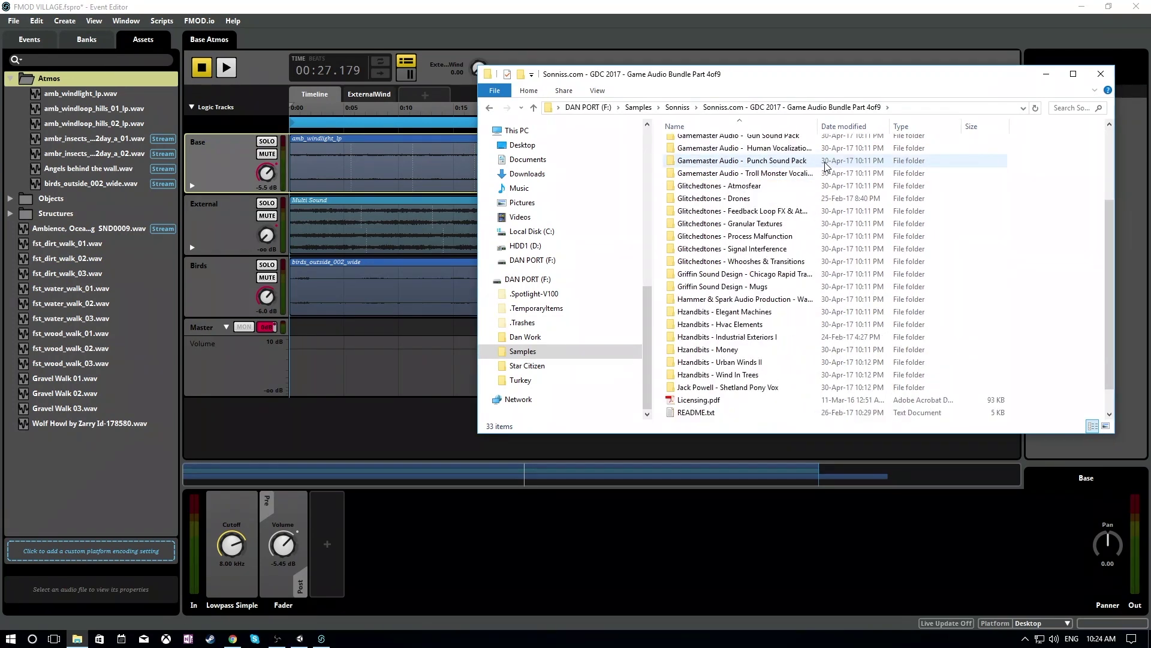
double_click(747, 376)
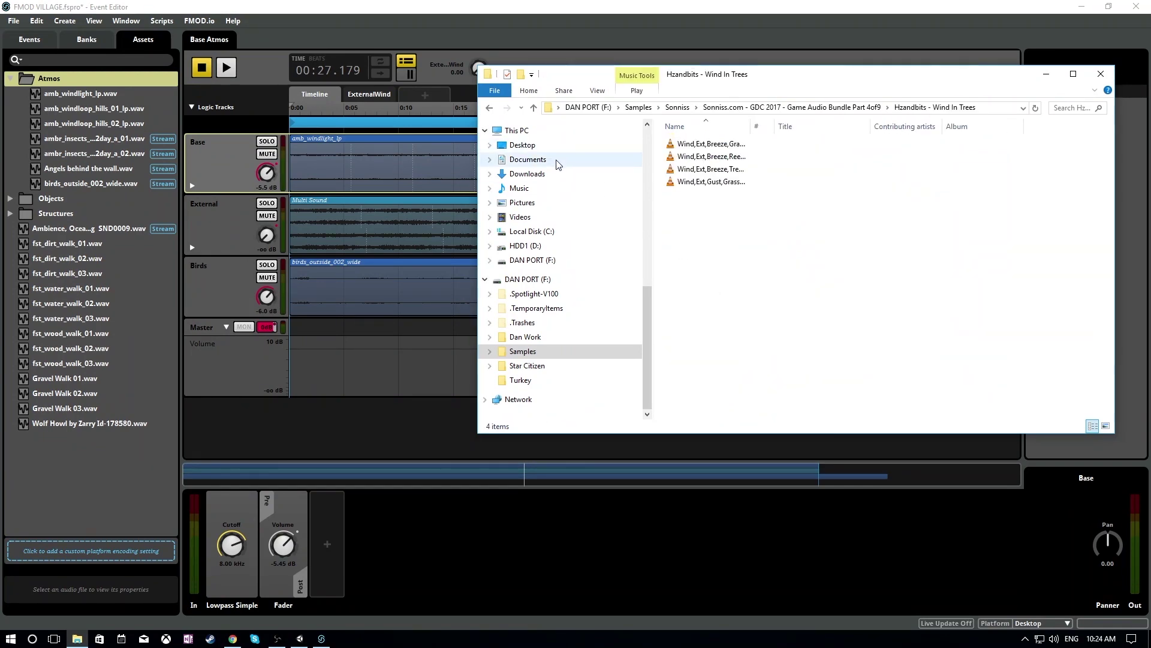
- Return to Part 4of9, open Hzandbits - Urban Winds II, show the full file names and audition its whoosh and alley wind samples
key(alt+Left)
key(alt+Left)
double_click(750, 199)
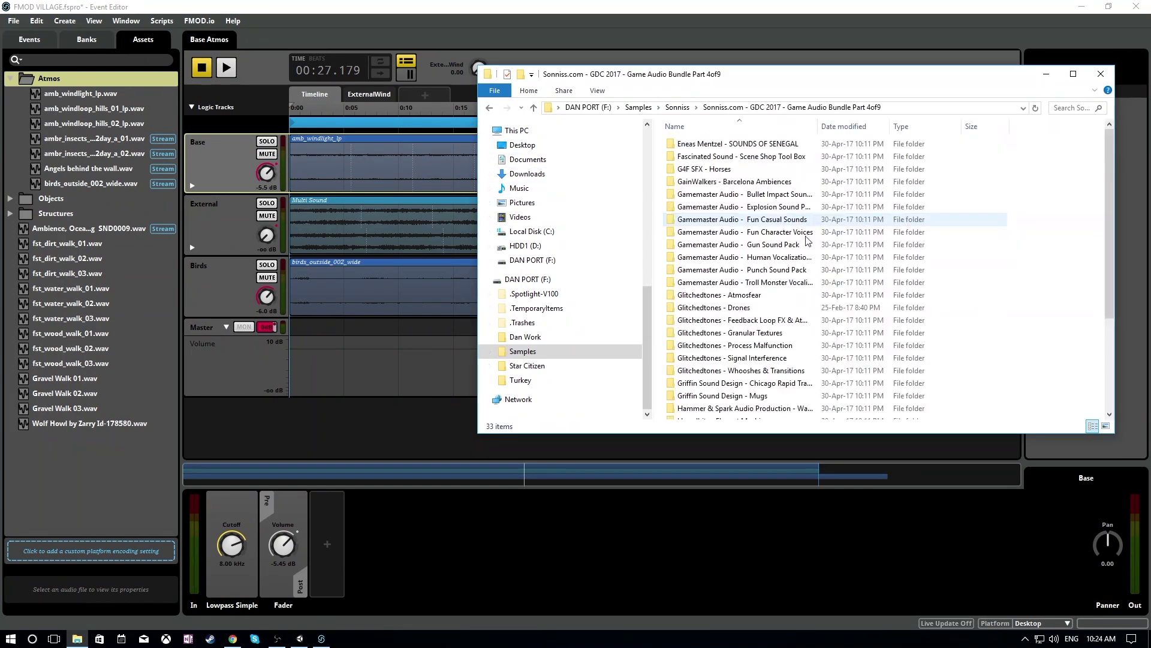
scroll(839, 340, down, 3)
double_click(776, 337)
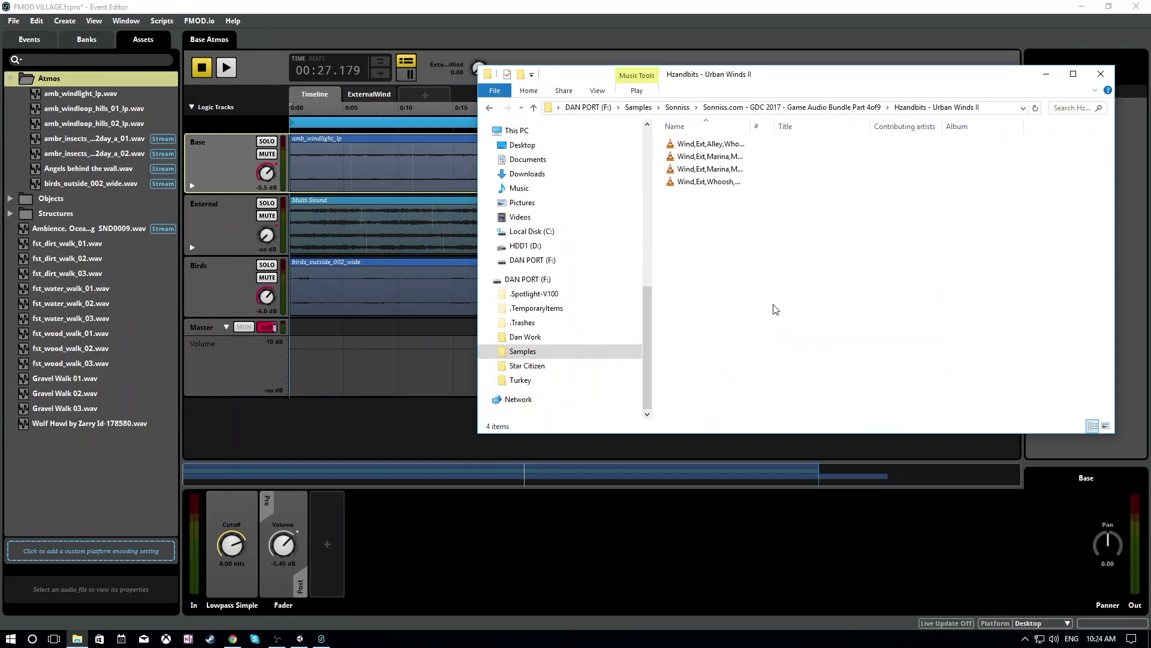
drag(751, 126, 965, 122)
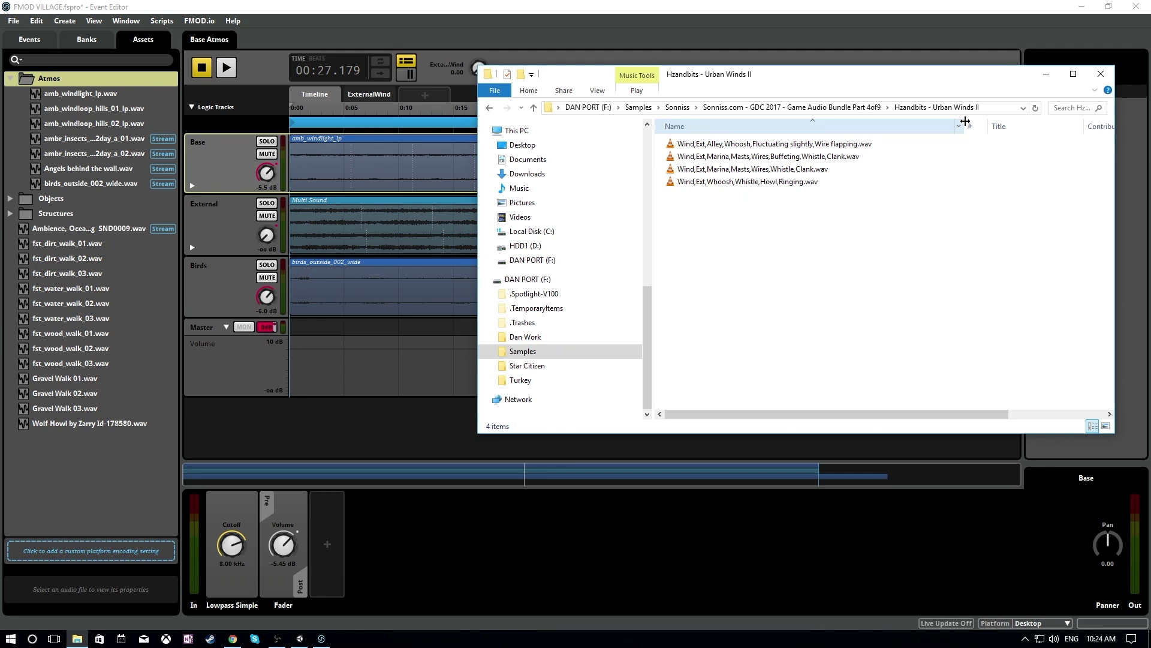
double_click(774, 182)
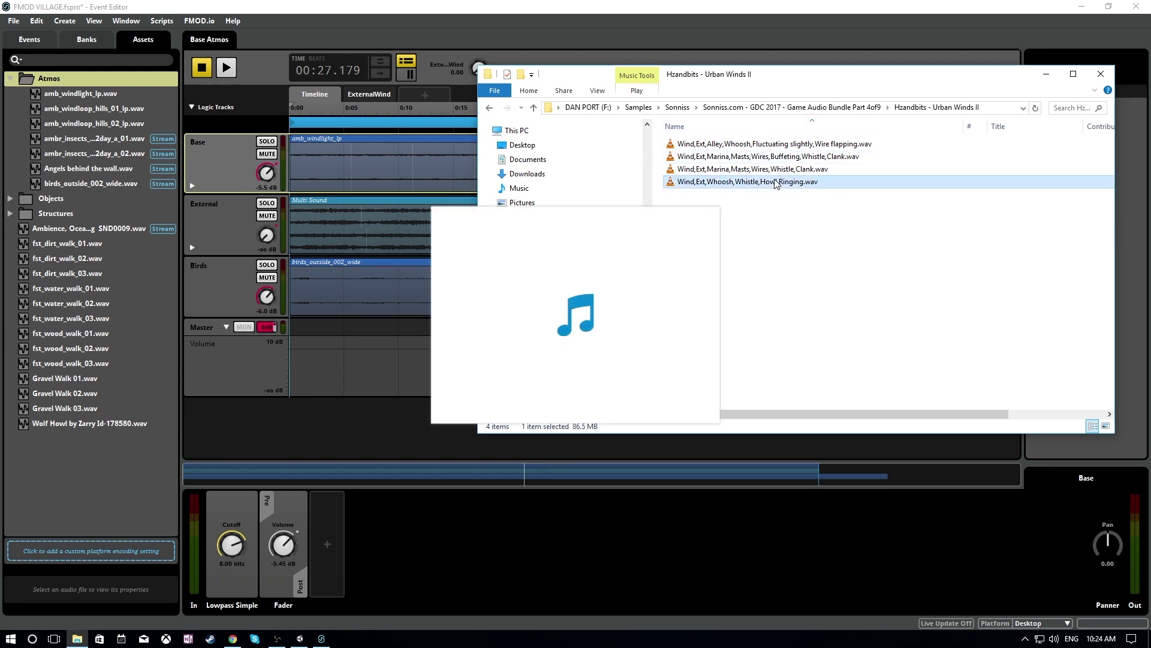
double_click(777, 144)
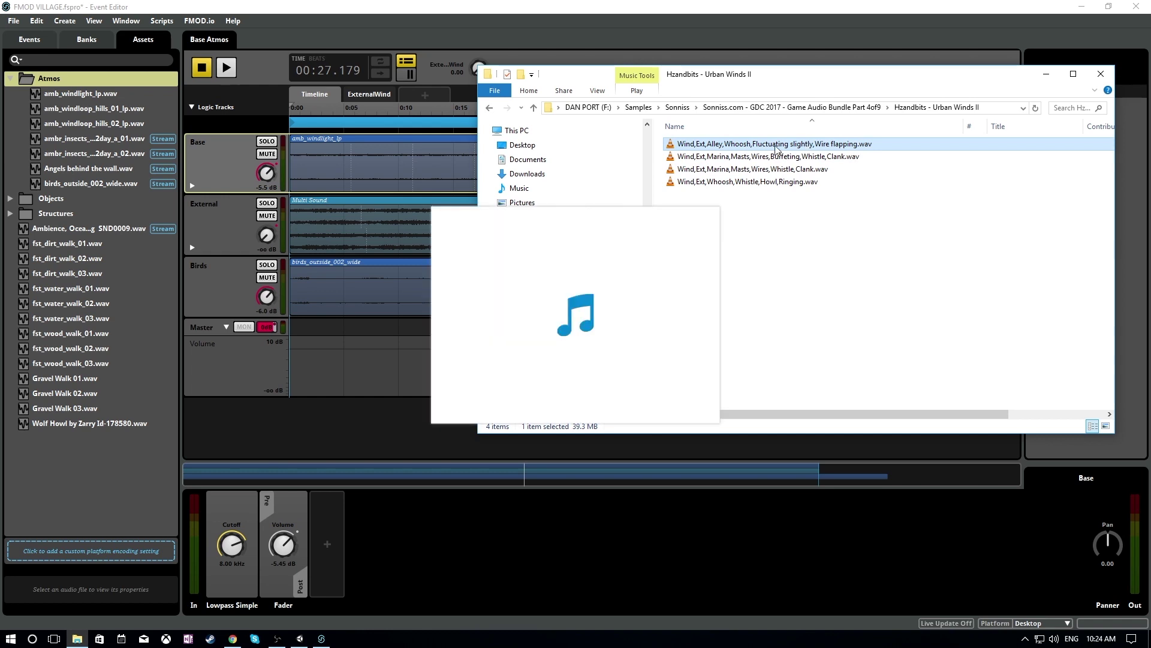
- Go back to the Hzandbits - Wind In Trees folder, show the full file names and audition its breeze and gust samples
click(490, 107)
scroll(757, 382, down, 1)
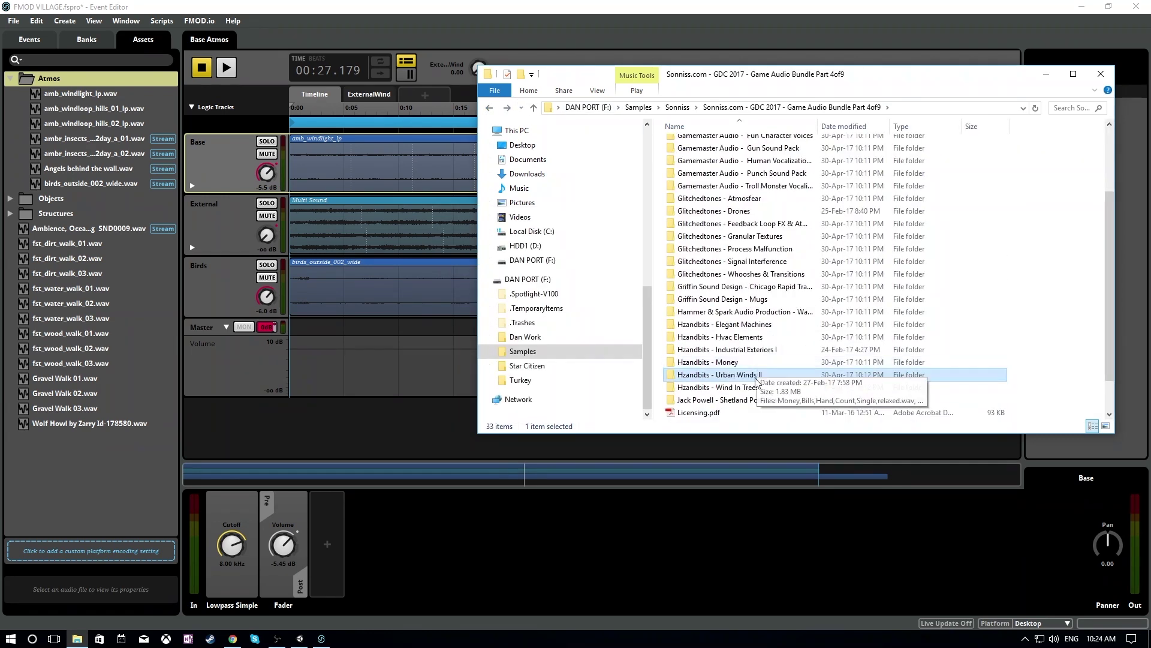
double_click(749, 388)
click(729, 144)
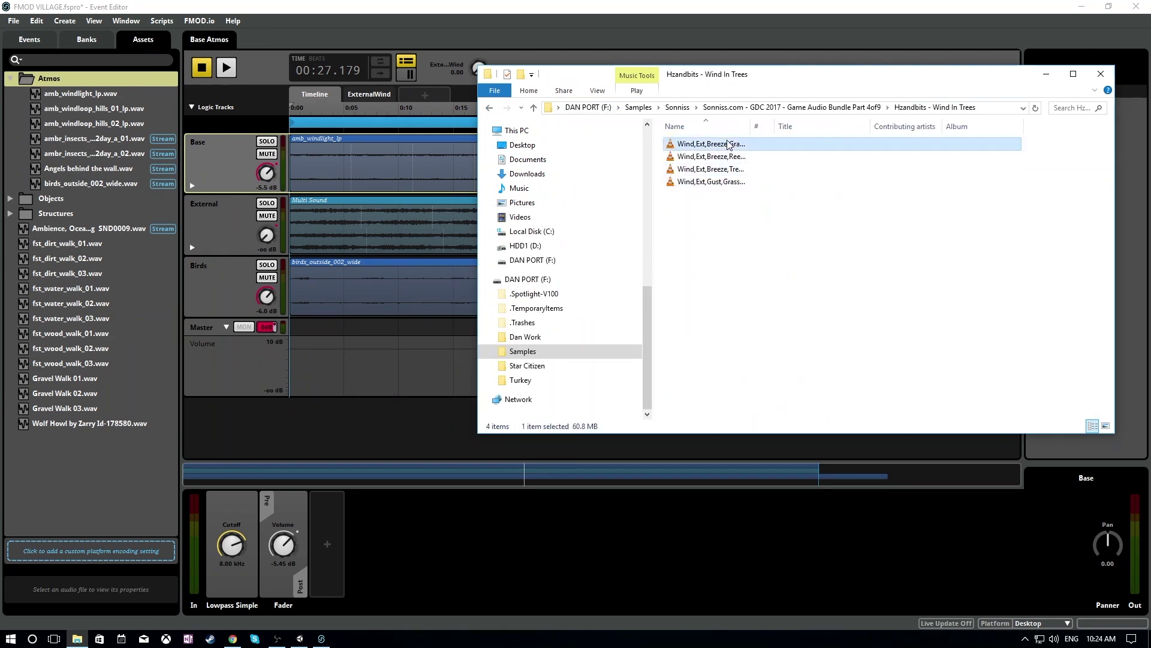
double_click(728, 143)
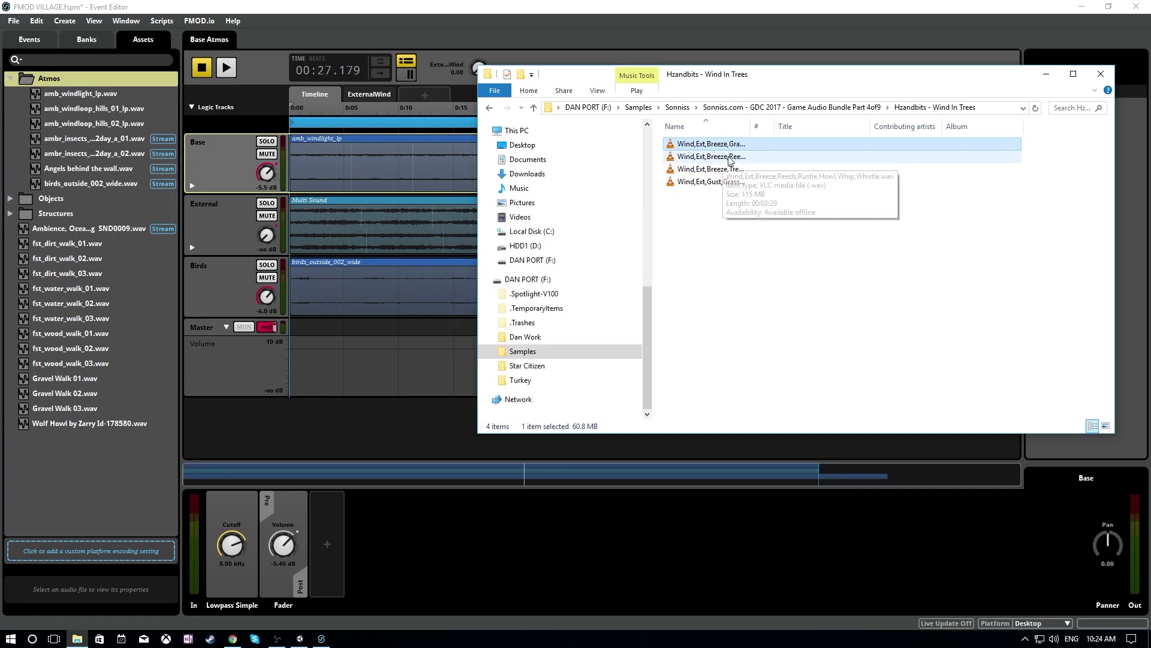
double_click(719, 157)
drag(752, 127, 908, 127)
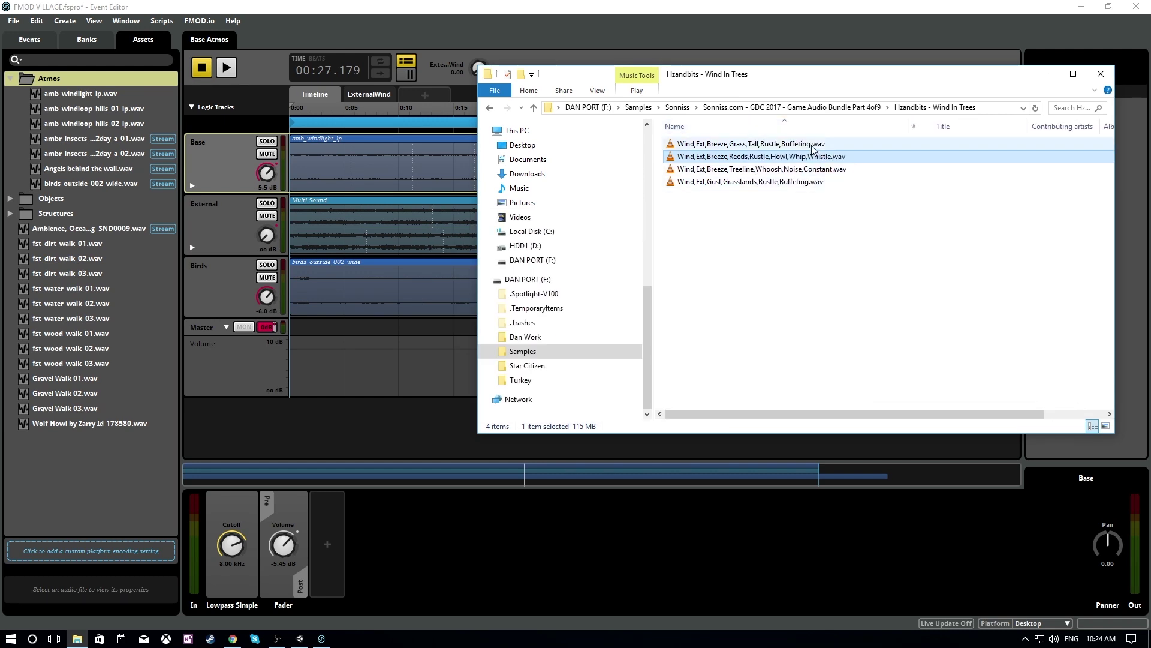
click(806, 170)
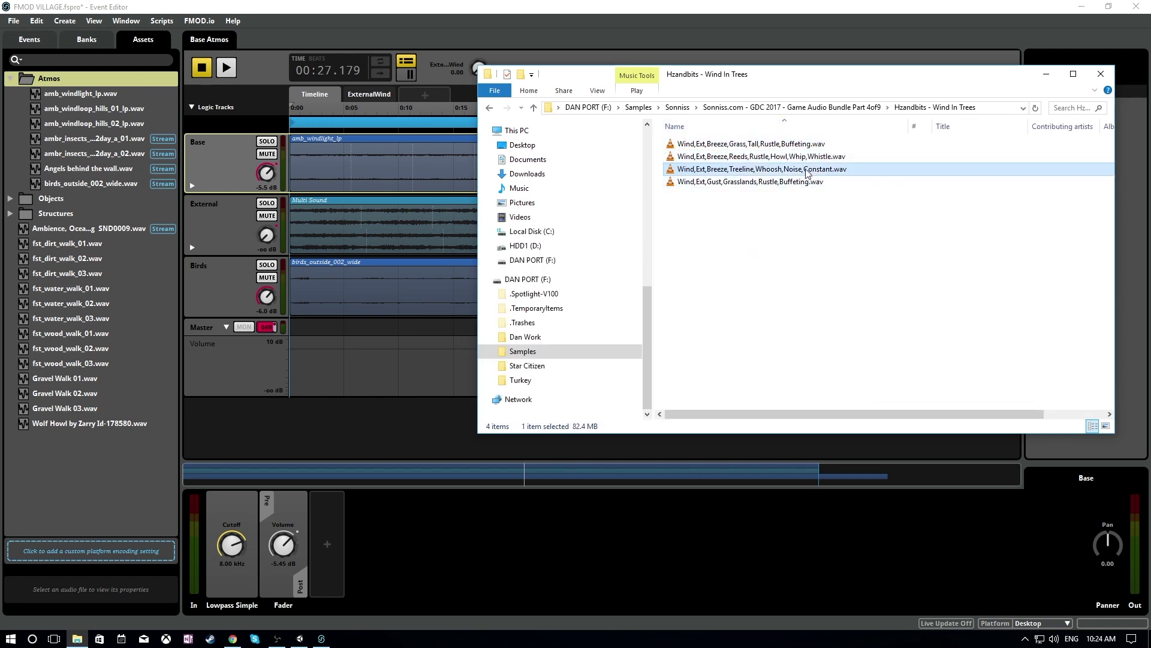
double_click(806, 170)
click(800, 182)
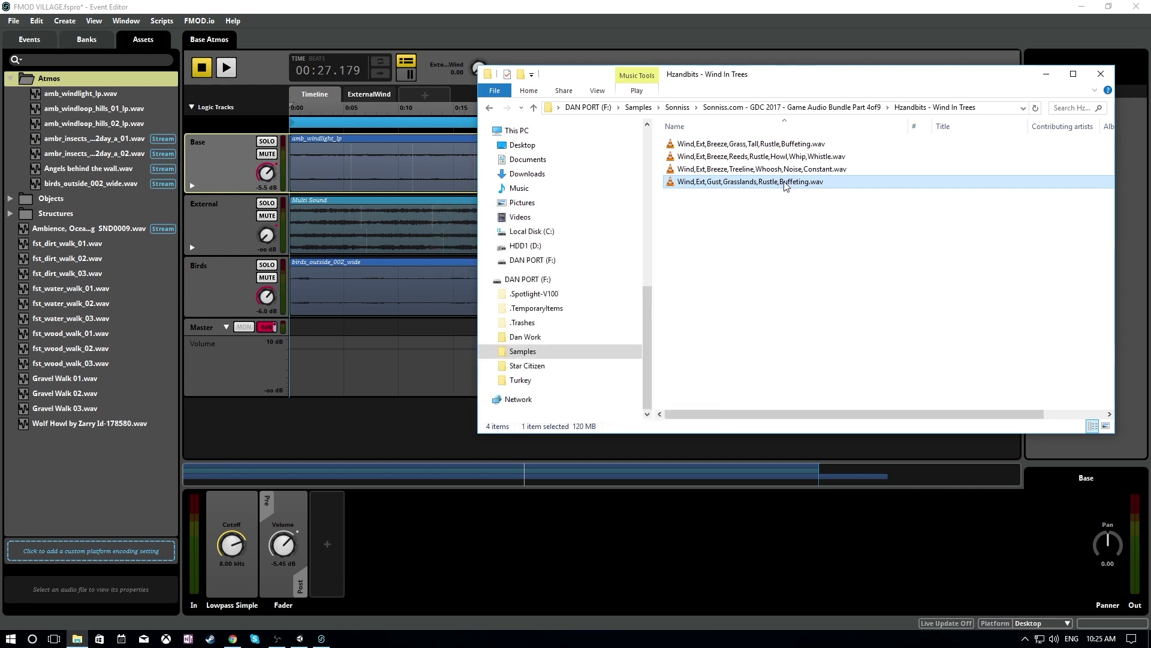
- Import Wind,Ext,Gust,Grasslands,Rustle,Buffeting.wav into FMOD Studio's Atmos asset folder and replace amb_windlight_lp with it on the Base track, starting at 0:00
drag(786, 183, 91, 90)
click(370, 138)
click(370, 139)
key(Delete)
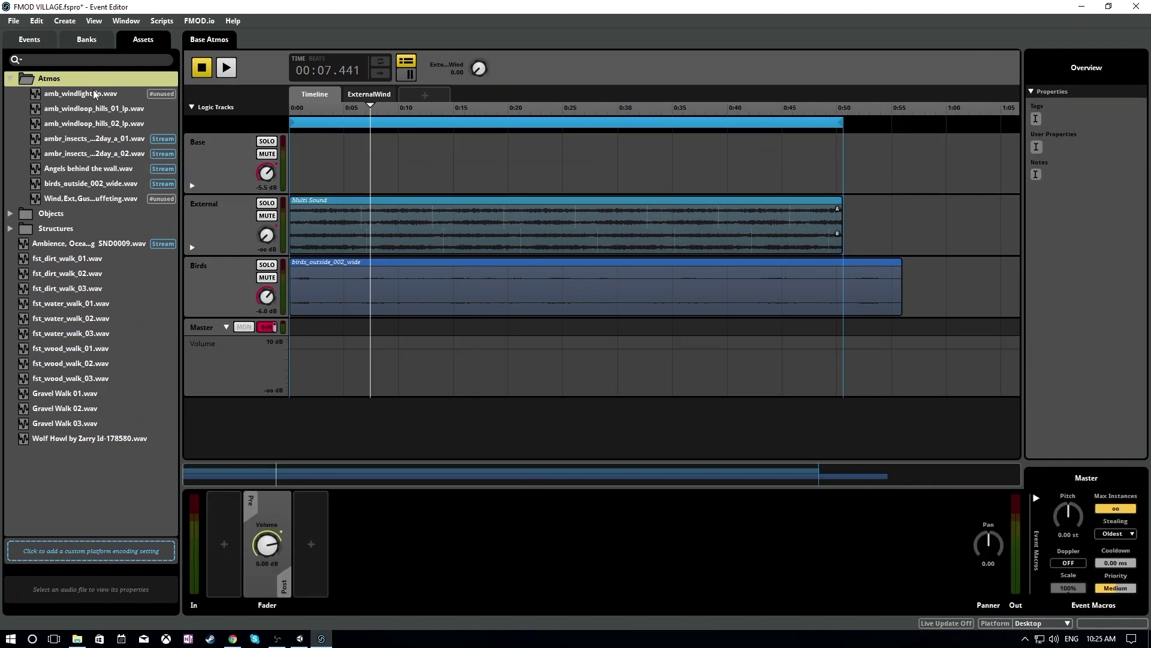
drag(89, 198, 348, 156)
drag(437, 170, 352, 164)
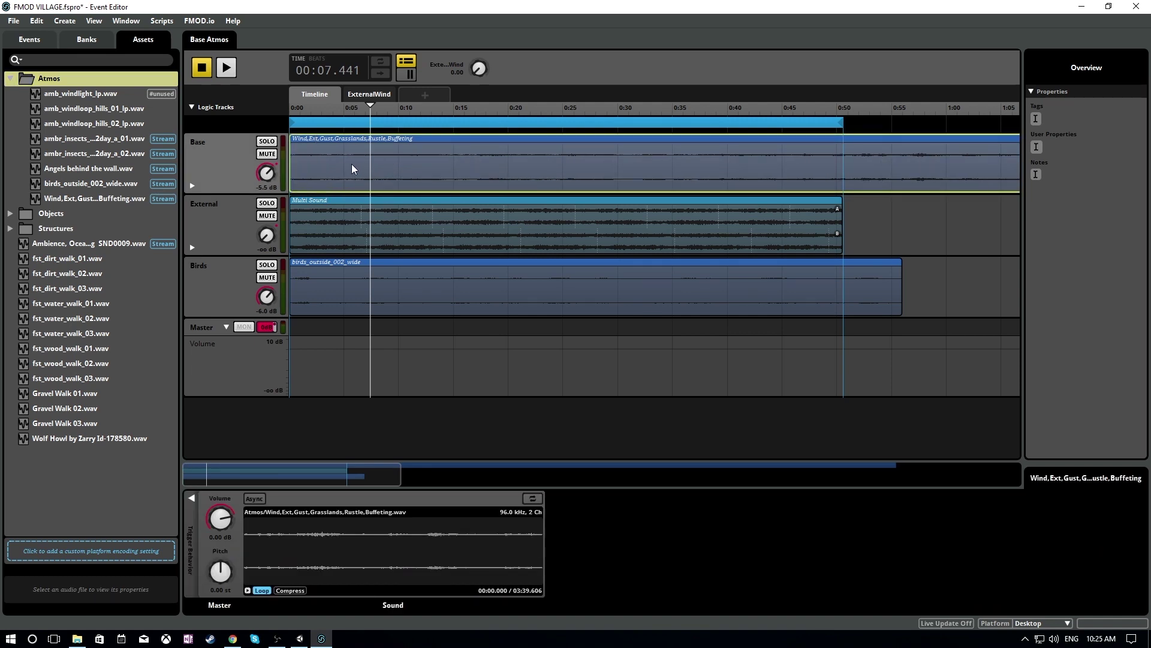
ctrl+scroll(750, 157, down, 5)
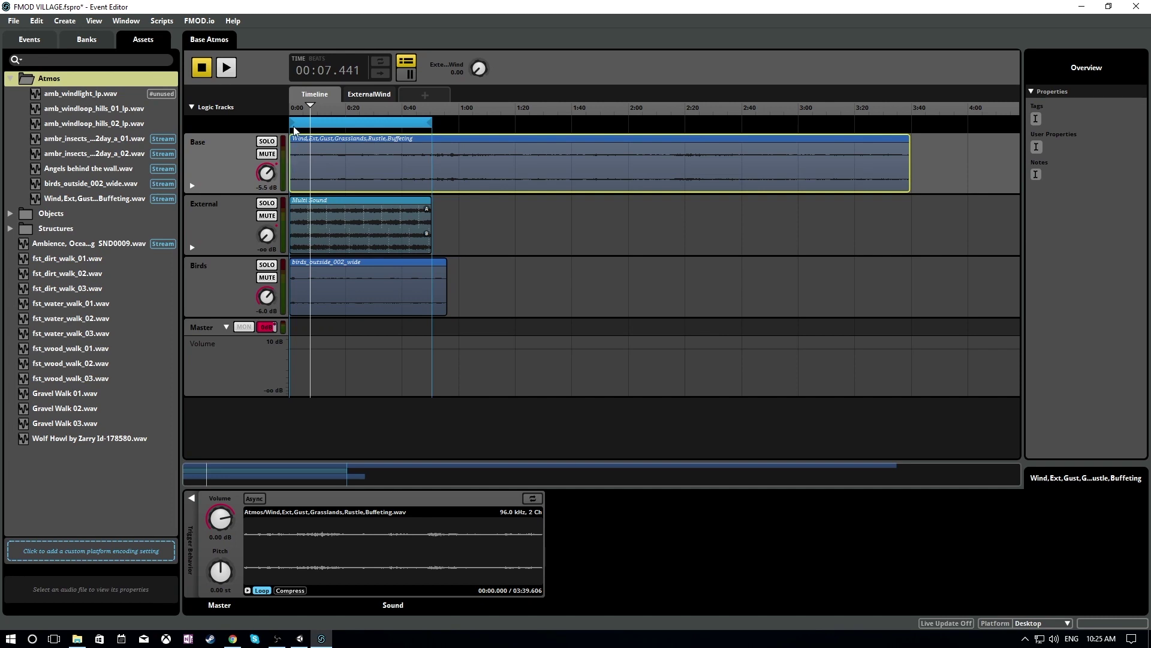
- Play the Base Atmos event with the grasslands gust sound on the Base track
key(space)
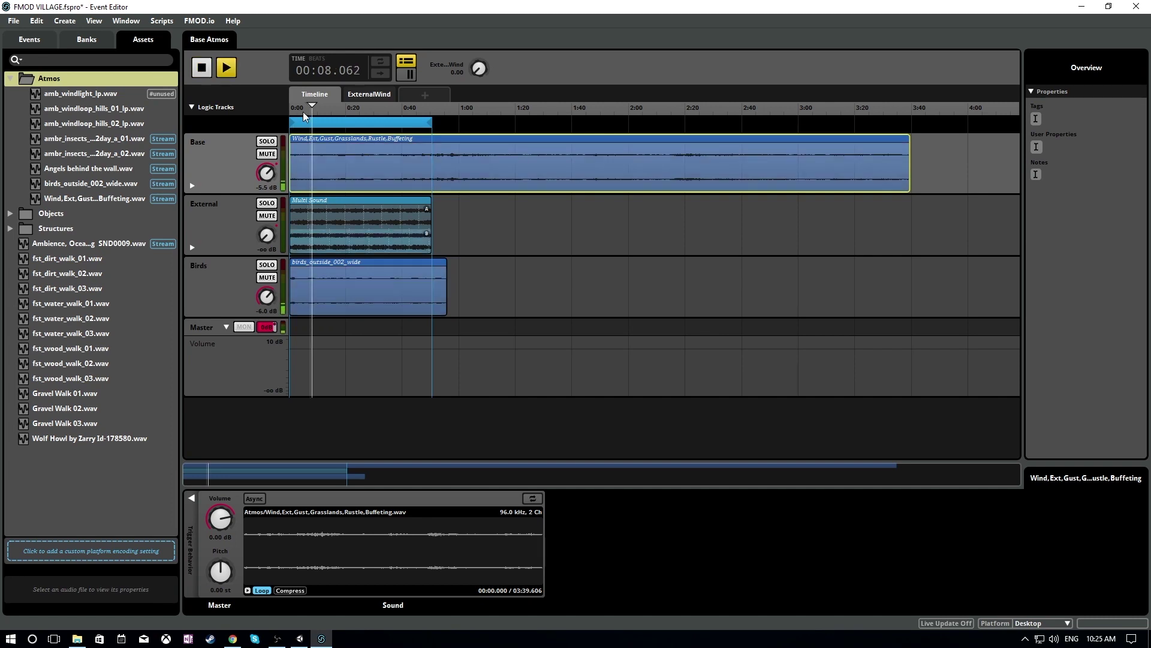
ctrl+scroll(368, 211, up, 10)
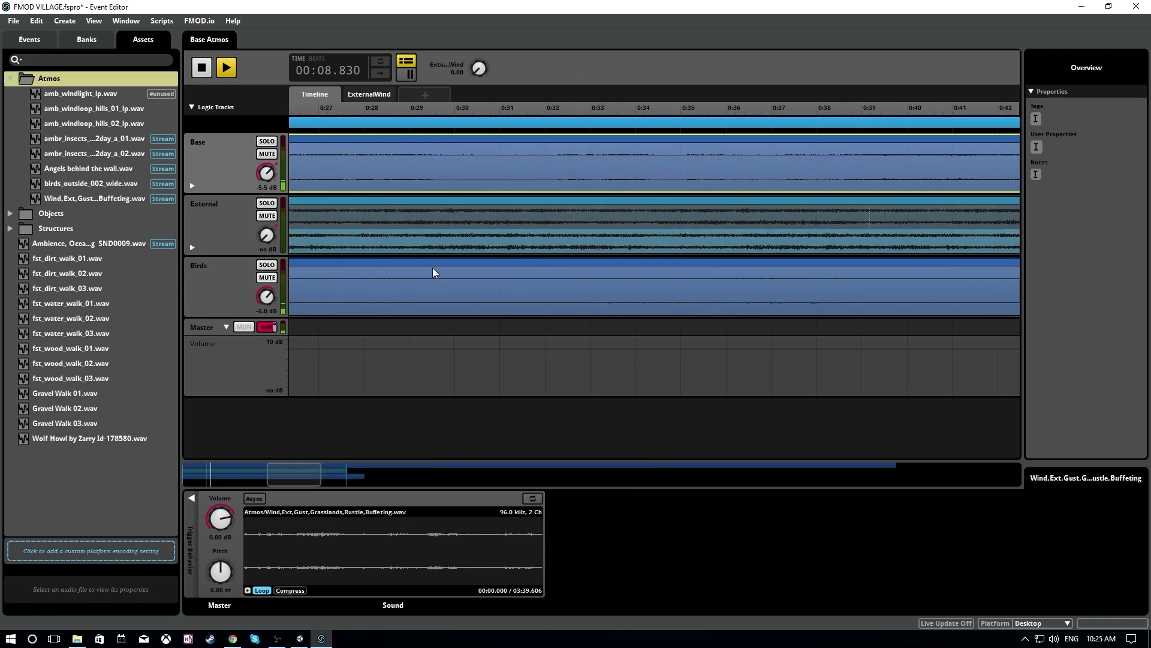
drag(311, 469, 215, 469)
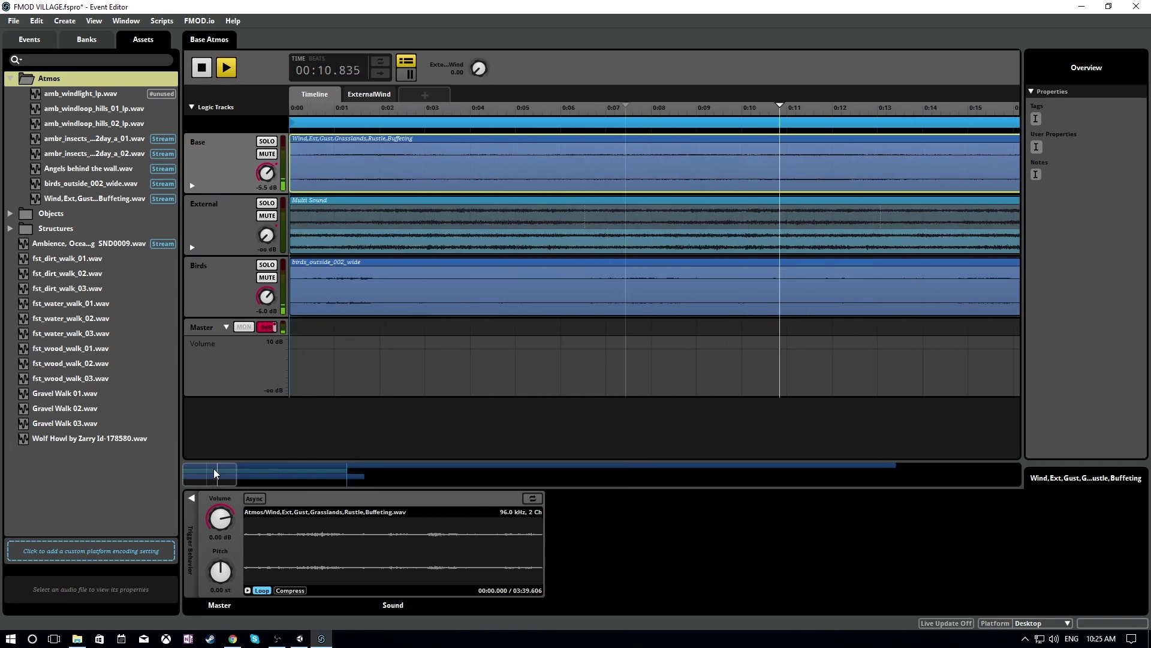
ctrl+scroll(701, 267, down, 8)
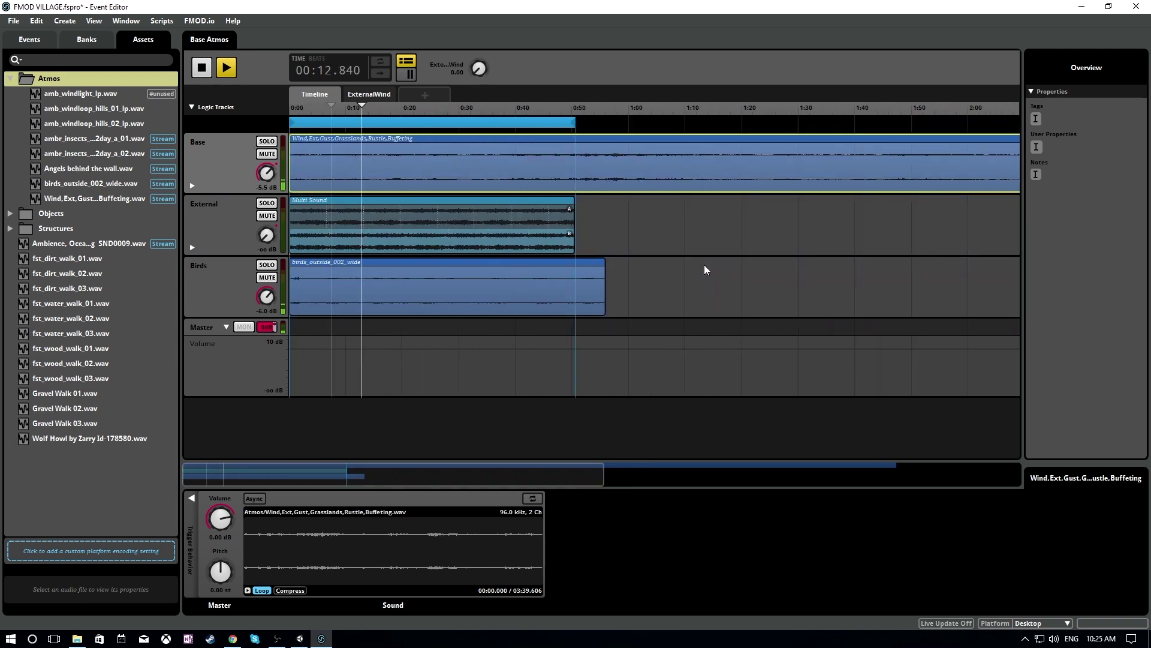
- Trim a few seconds off the start of the Base wind region, keep it at 0:00, listen through the loop and stop playback
drag(296, 171, 319, 171)
key(ctrl+z)
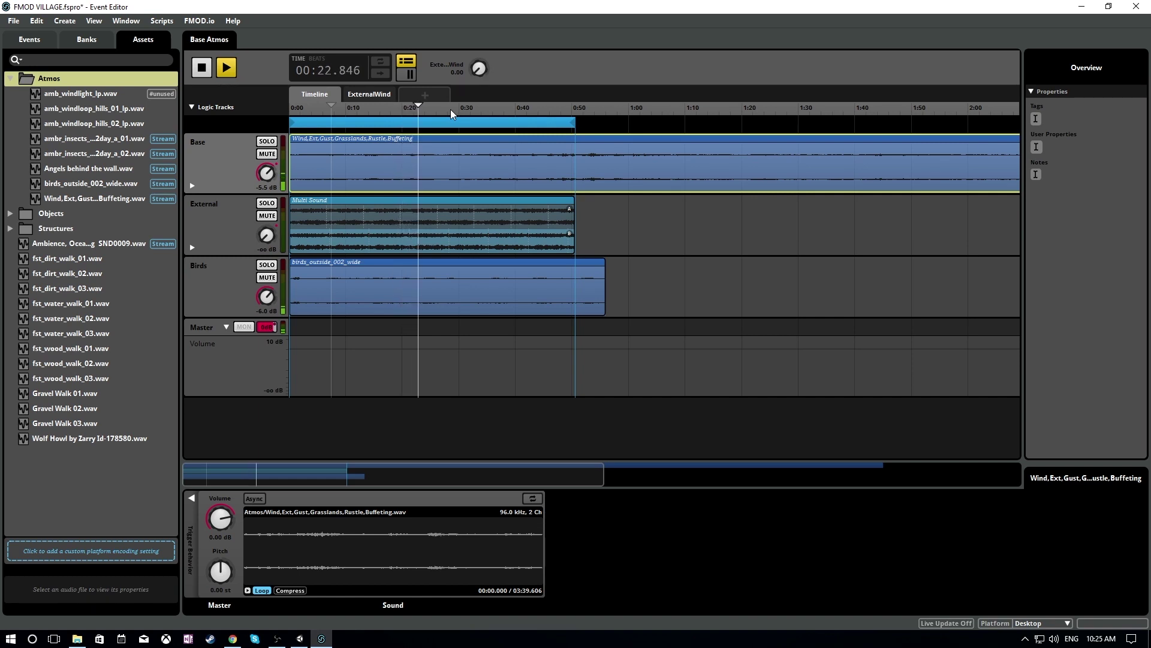
ctrl+scroll(524, 178, down, 1)
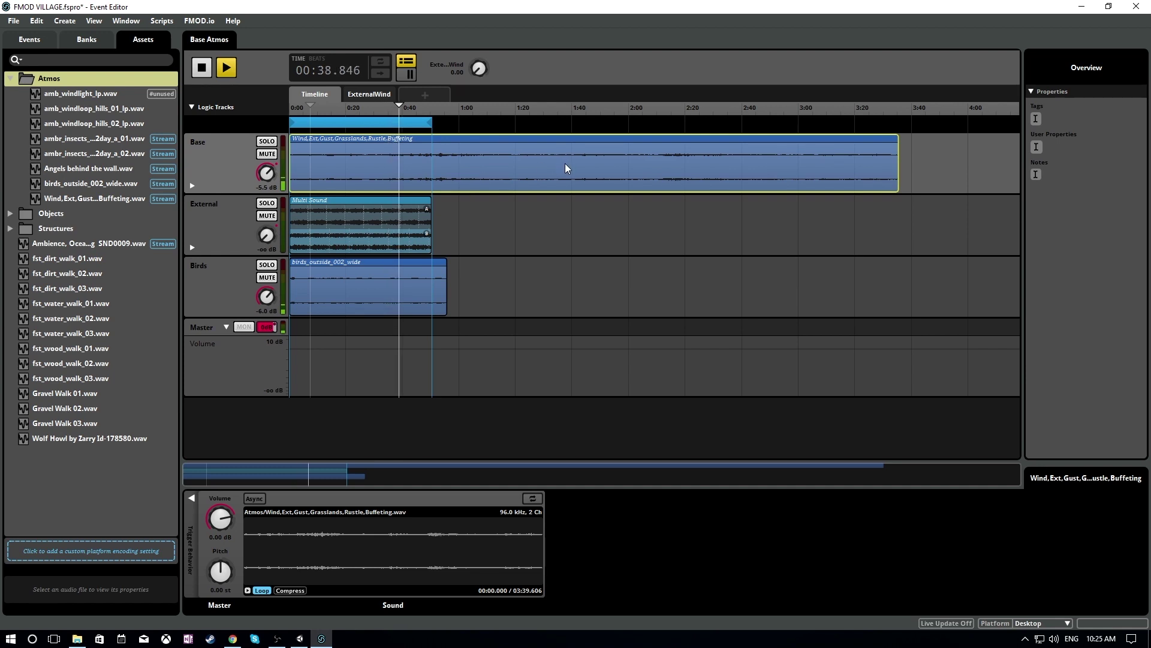
mouse_move(479, 67)
mouse_down()
mouse_move(479, 48)
mouse_move(480, 72)
mouse_up()
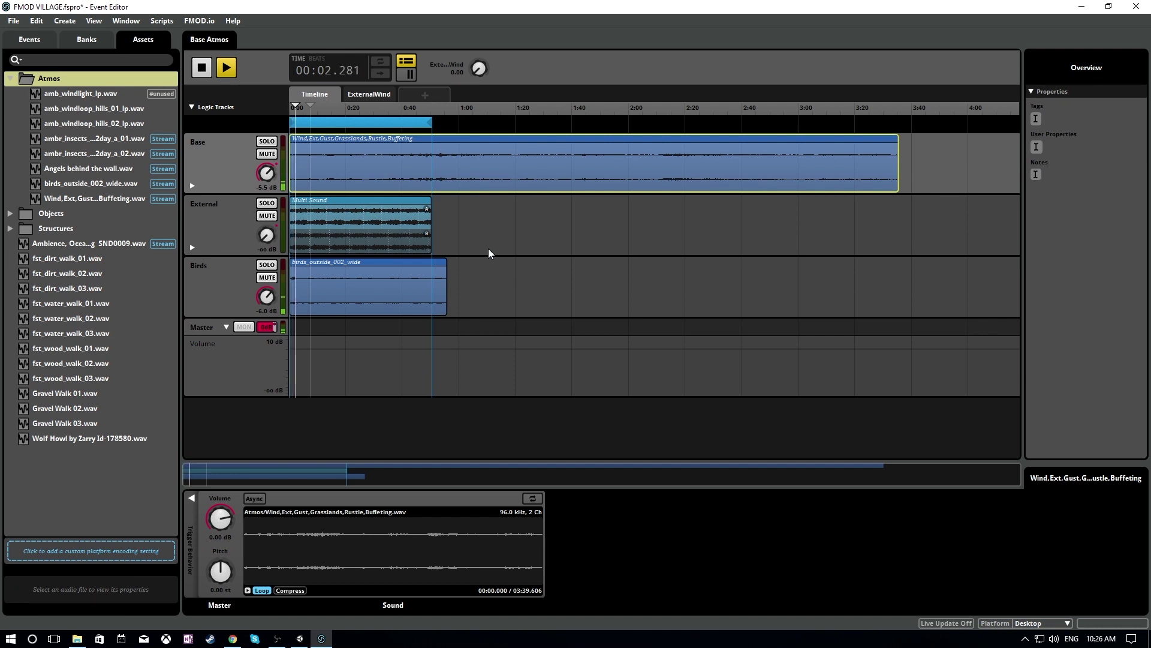
key(space)
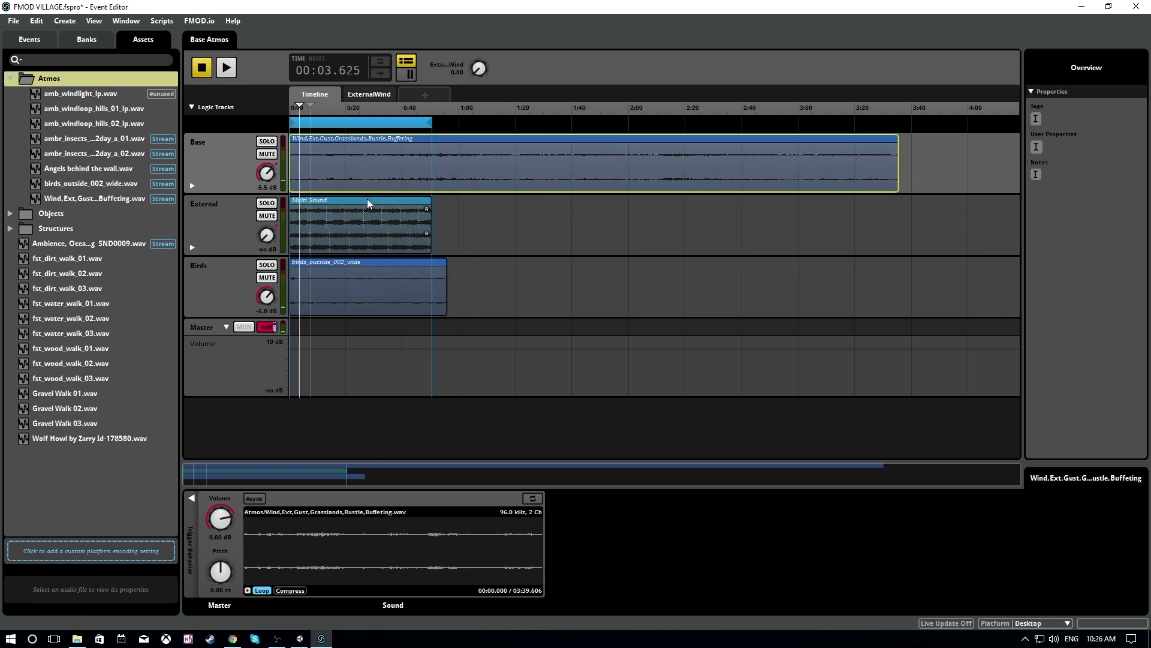
- Cut a longer stretch off the start of the Base wind region and move the region back to 0:00 on the timeline
ctrl+scroll(377, 191, up, 3)
ctrl+scroll(448, 192, down, 3)
ctrl+scroll(316, 239, up, 6)
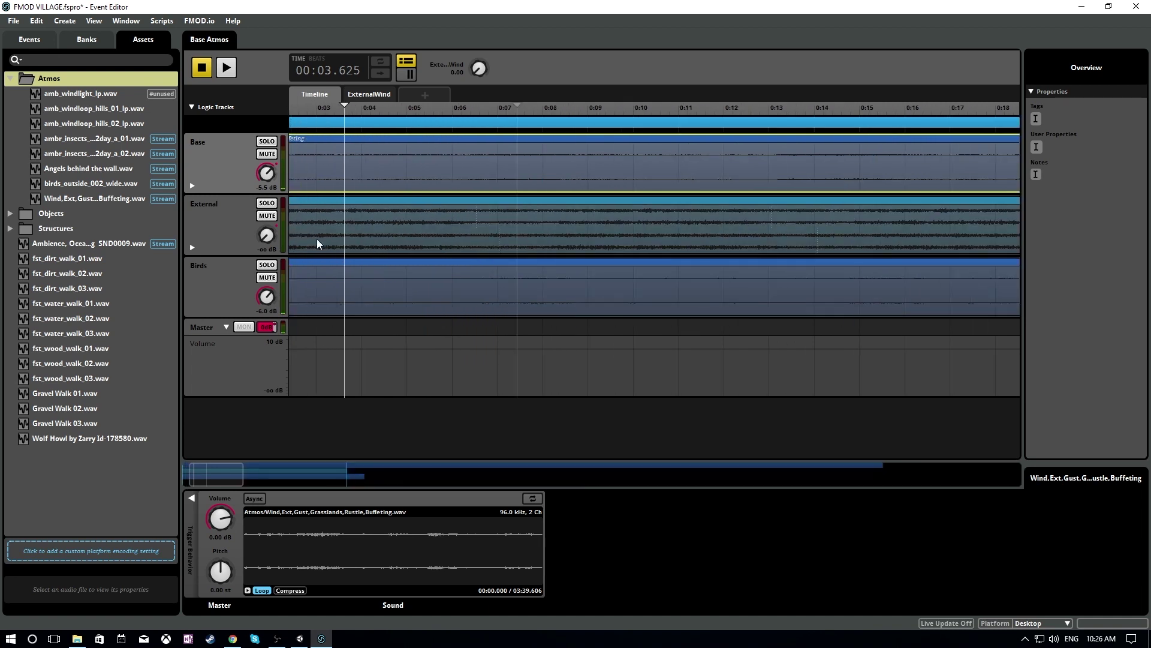
drag(222, 474, 167, 466)
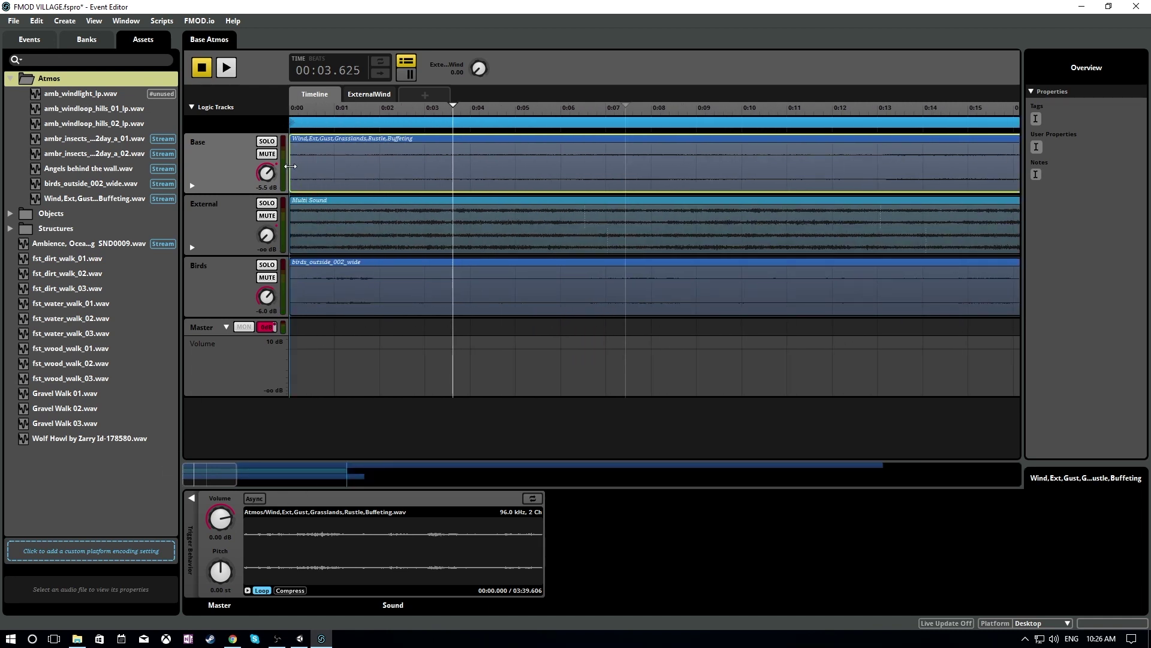
drag(296, 171, 543, 189)
ctrl+scroll(548, 206, down, 6)
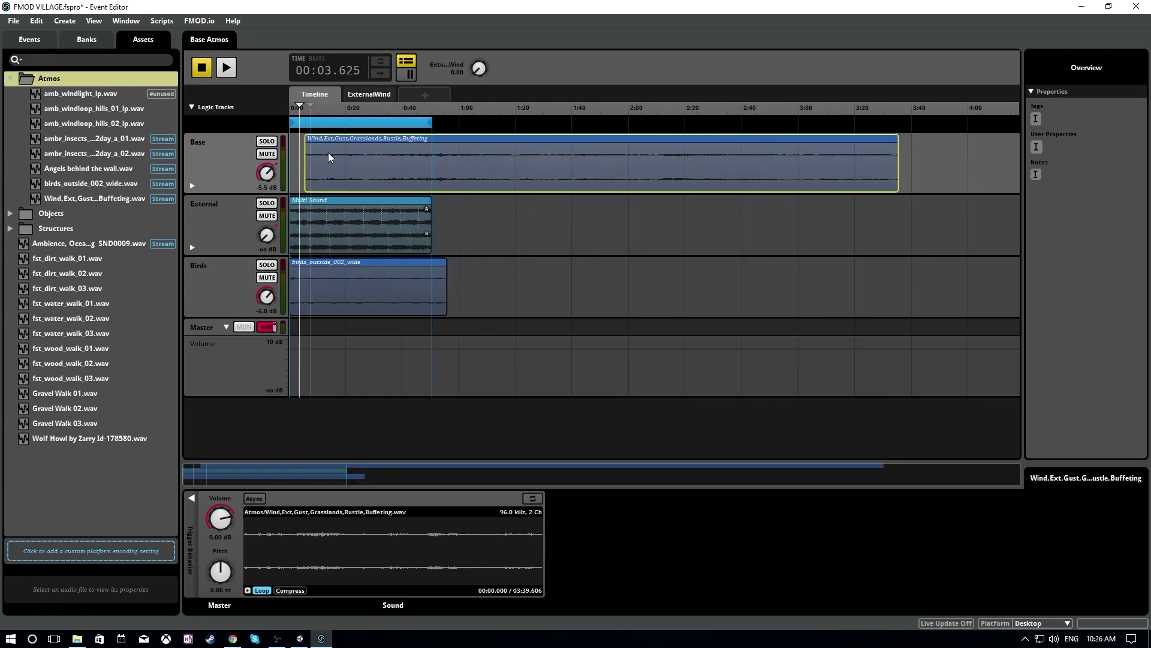
drag(328, 155, 540, 184)
drag(563, 139, 303, 139)
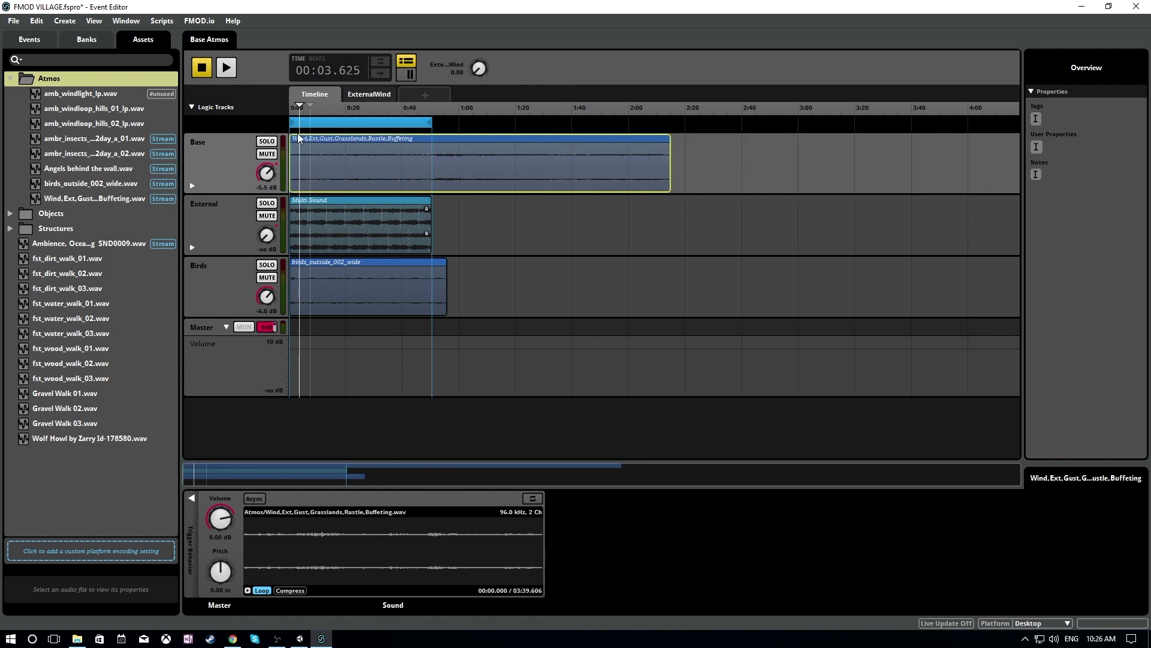
- Shorten the end of the Base wind region to the end of the loop region at about 0:50
ctrl+scroll(365, 216, up, 2)
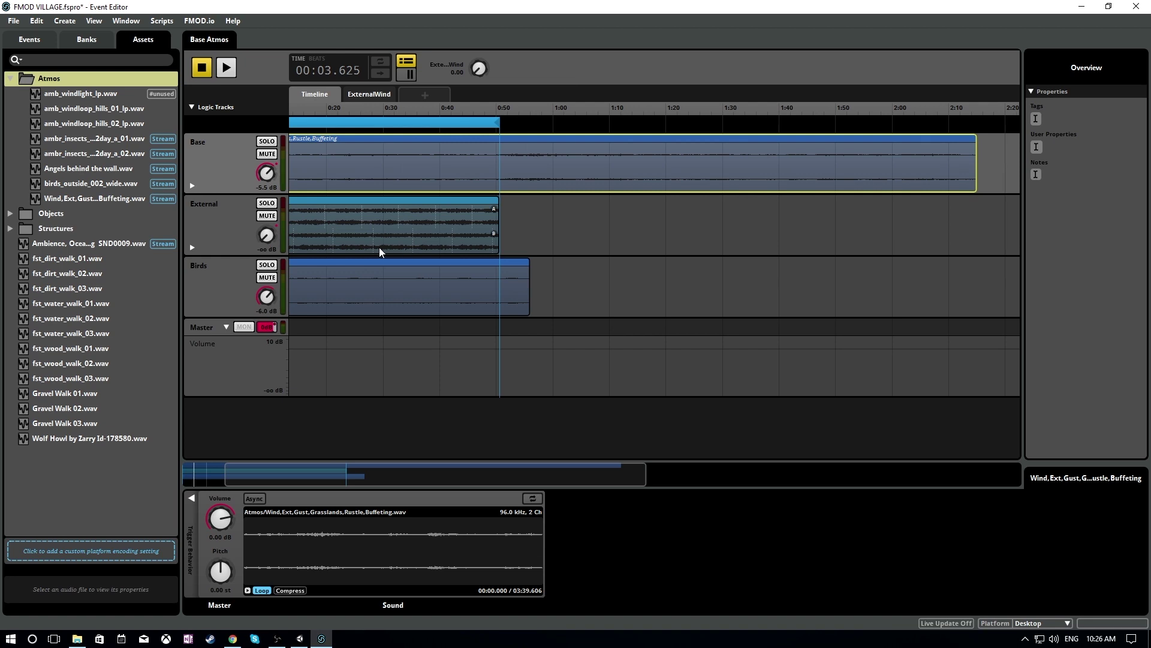
drag(435, 478, 307, 444)
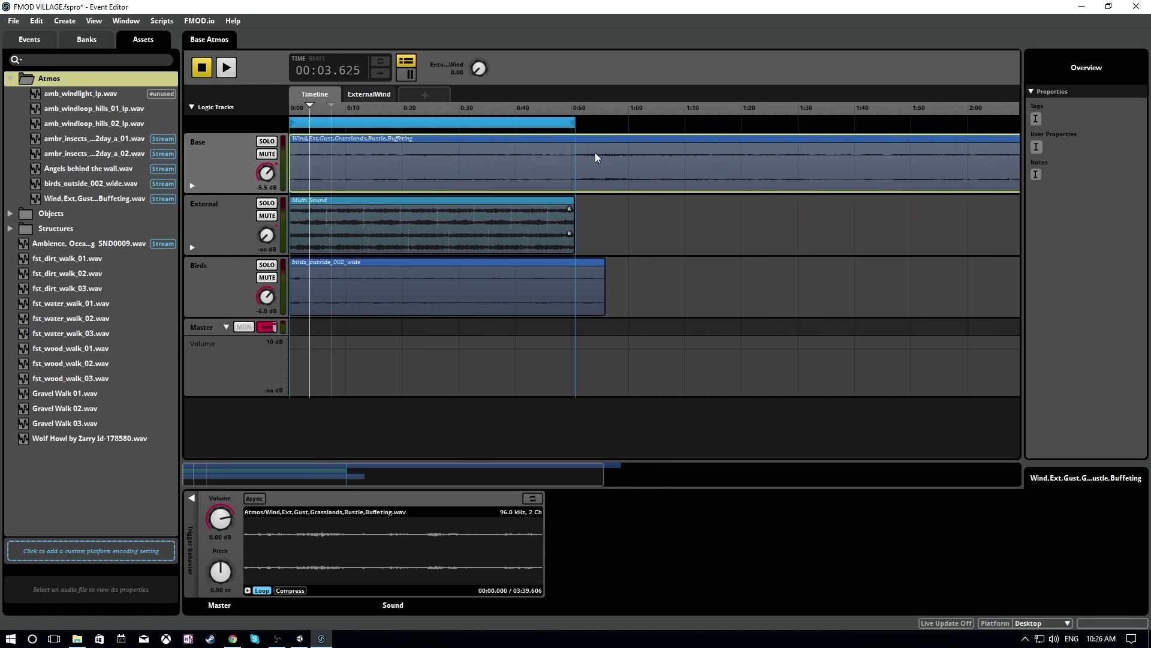
ctrl+scroll(557, 191, down, 2)
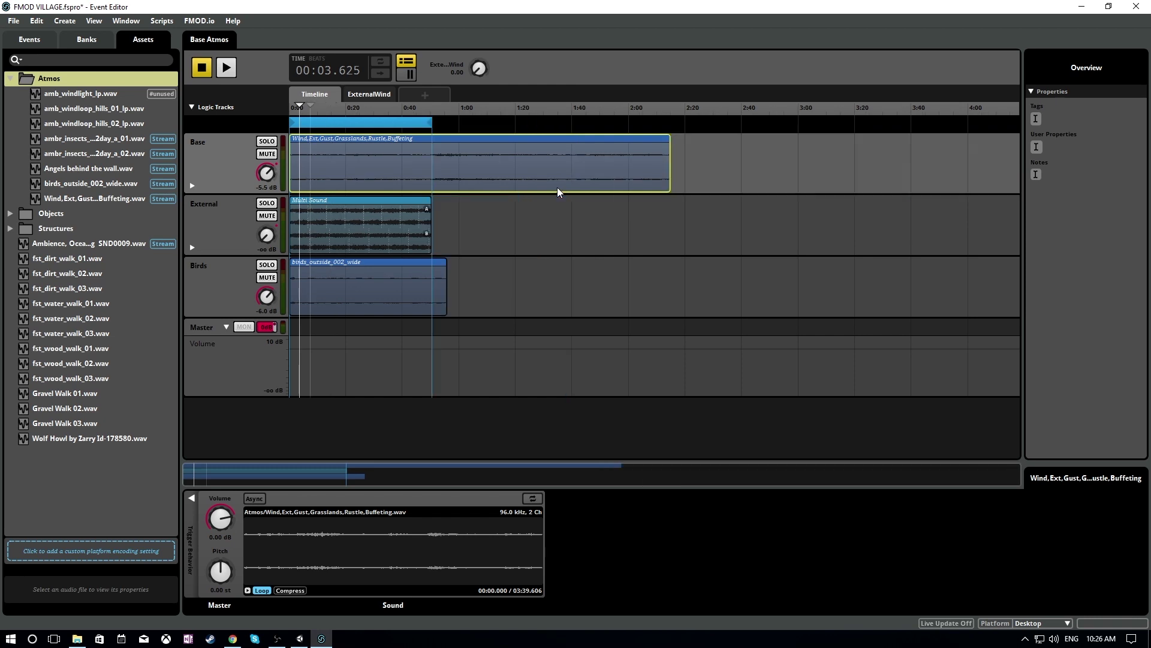
drag(670, 180, 431, 182)
ctrl+scroll(314, 200, up, 4)
ctrl+scroll(376, 233, down, 2)
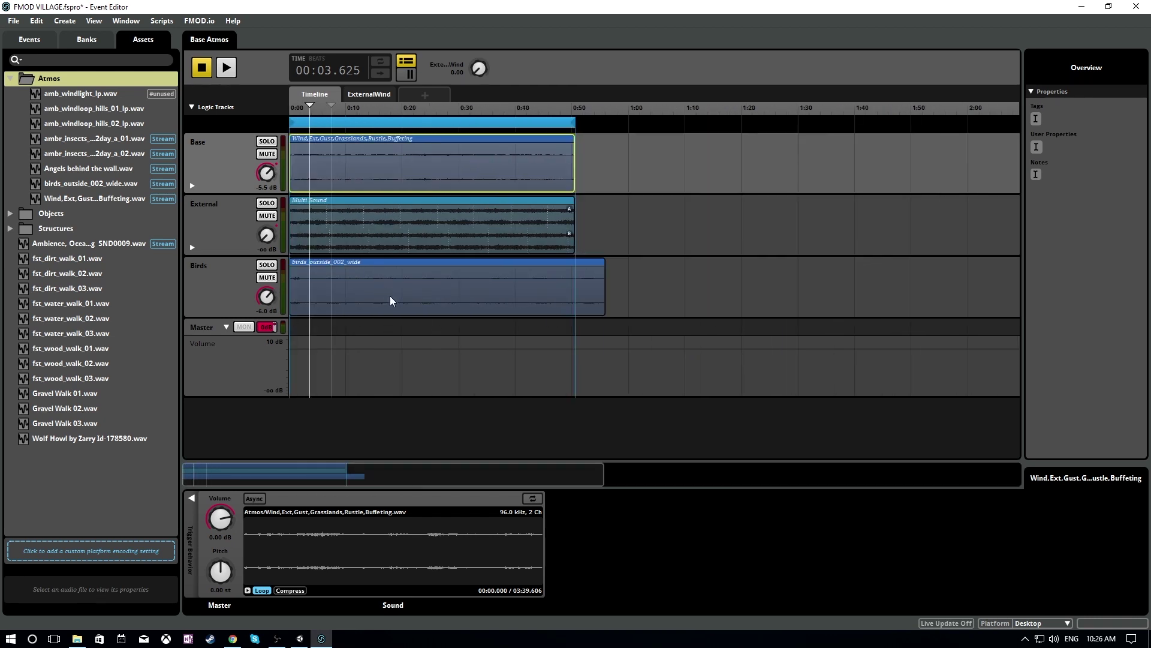
- Audition the Base Atmos event while raising the ExternalWind parameter to 1.00, return it to 0.00 and stop playback
click(382, 94)
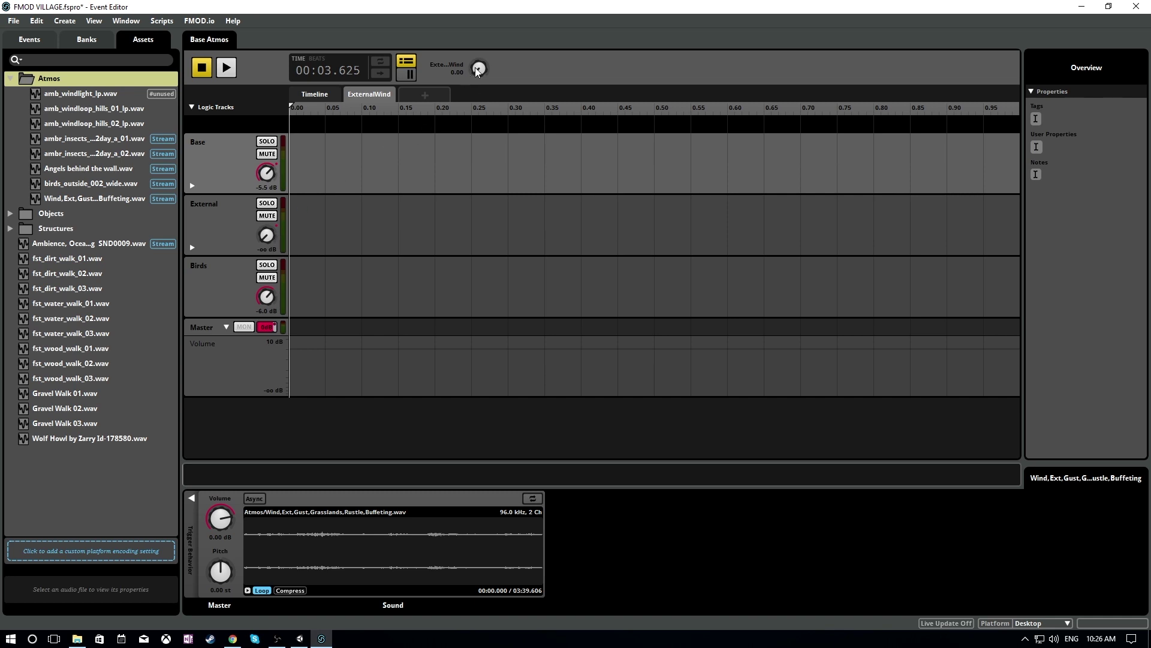
mouse_move(478, 71)
mouse_down()
mouse_move(478, 48)
mouse_move(478, 84)
mouse_up()
click(300, 95)
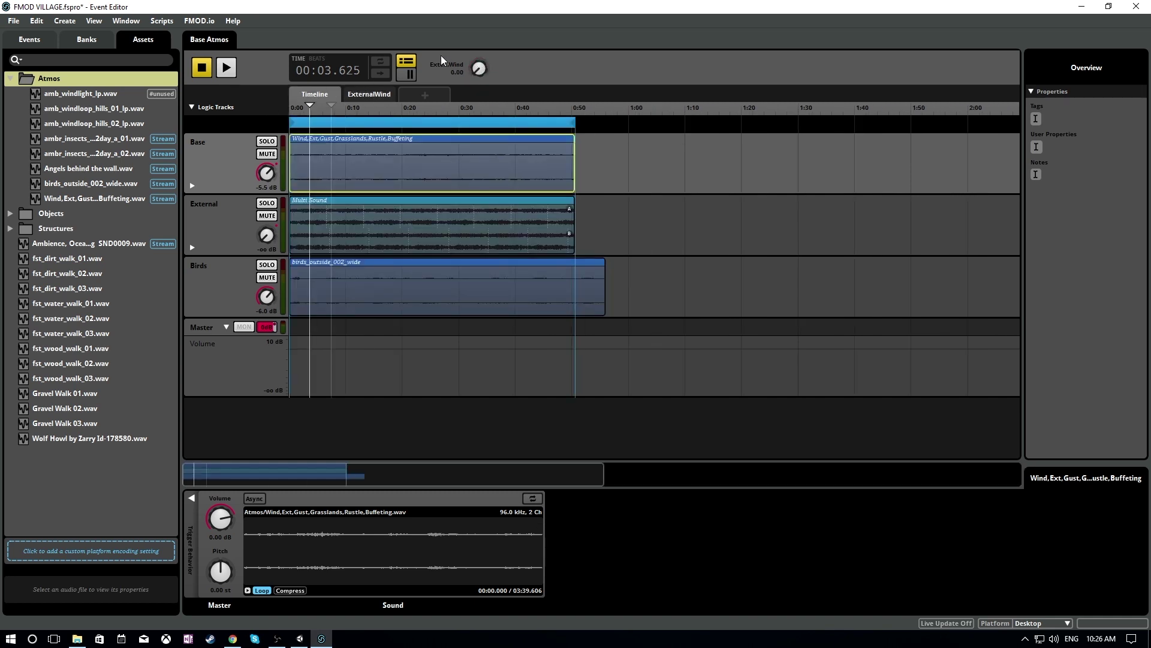
drag(479, 75, 479, 108)
key(space)
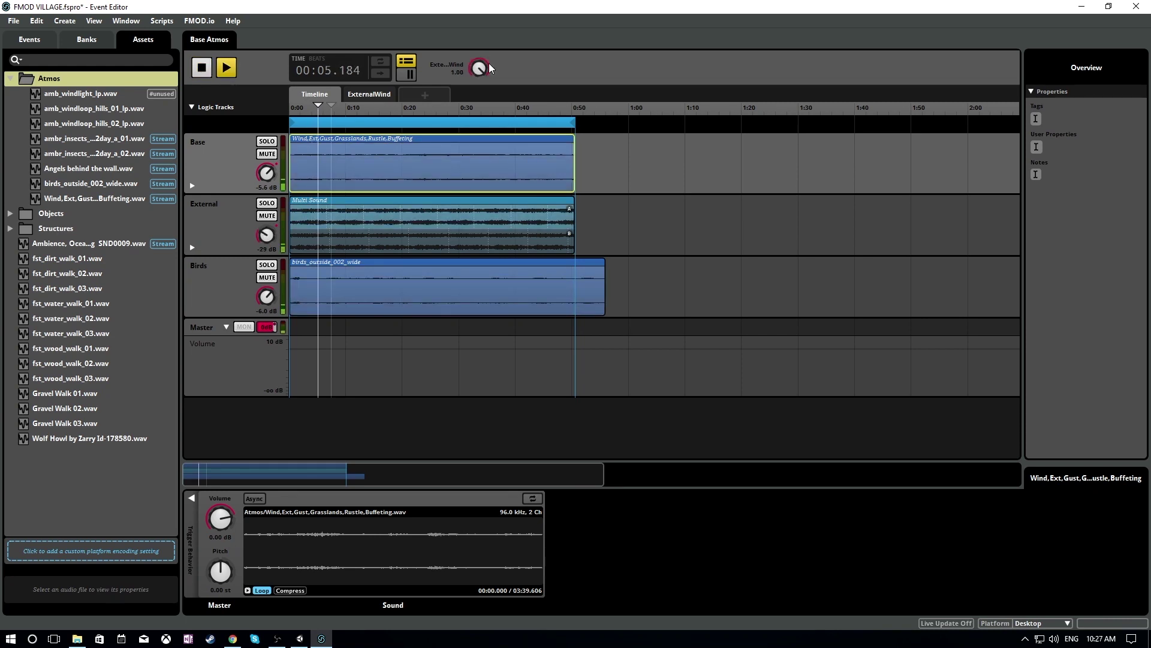
drag(478, 77, 417, 74)
key(space)
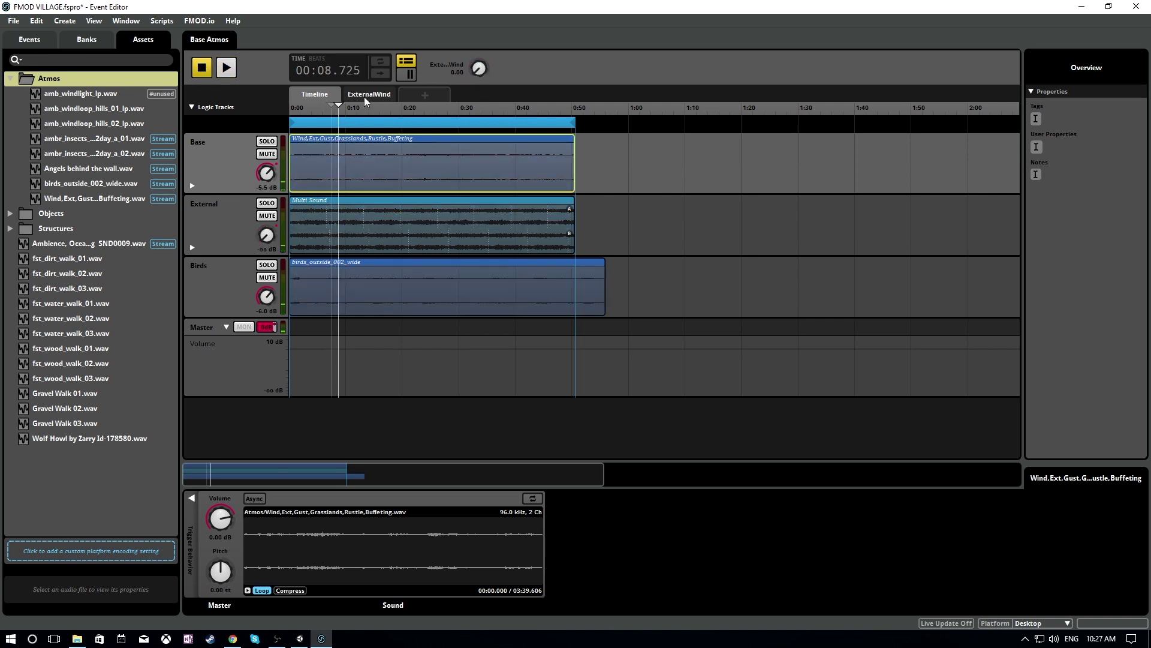
- Examine the ExternalWind parameter's hold and seek speed settings, and return to the event timeline
click(365, 95)
click(388, 438)
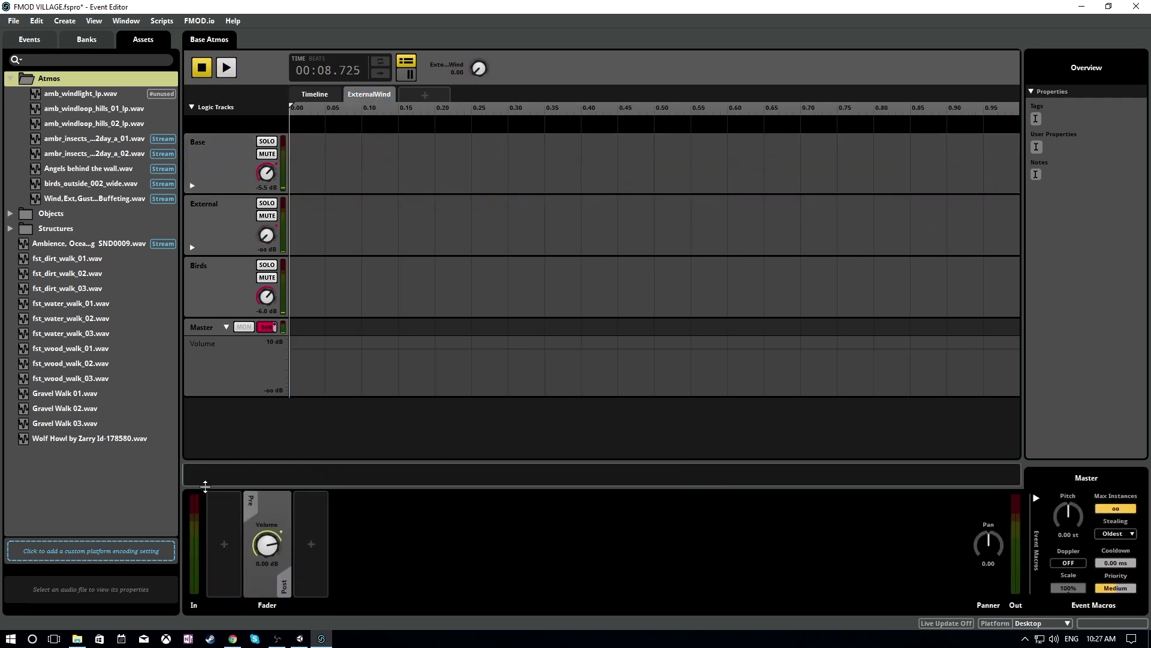
click(349, 91)
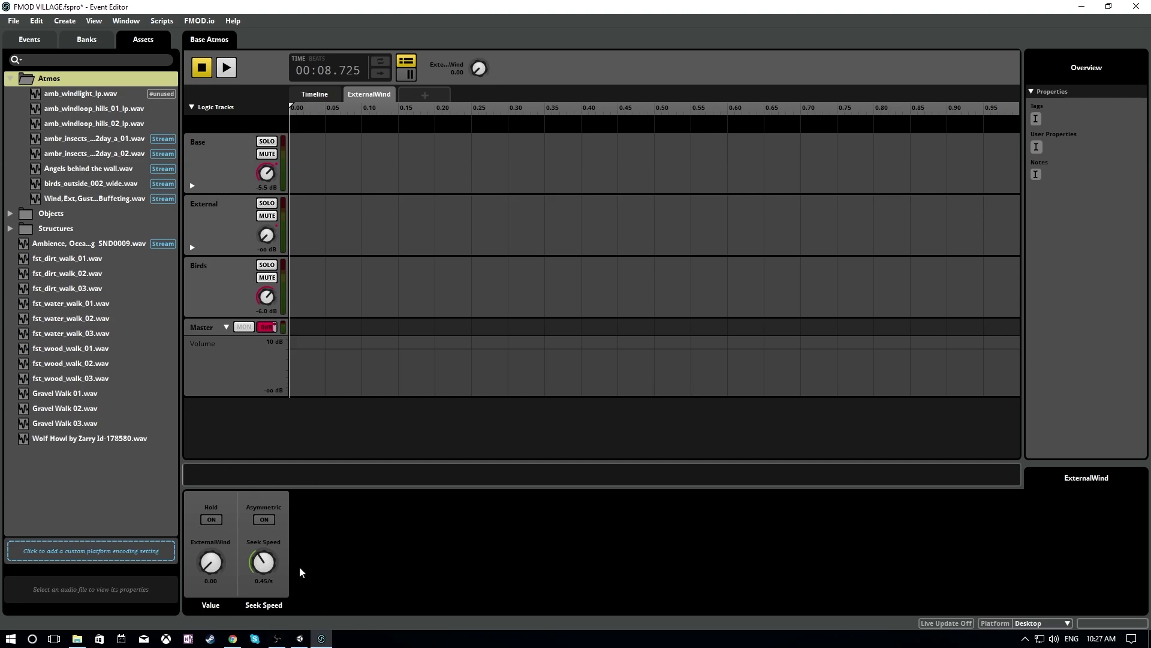
click(317, 95)
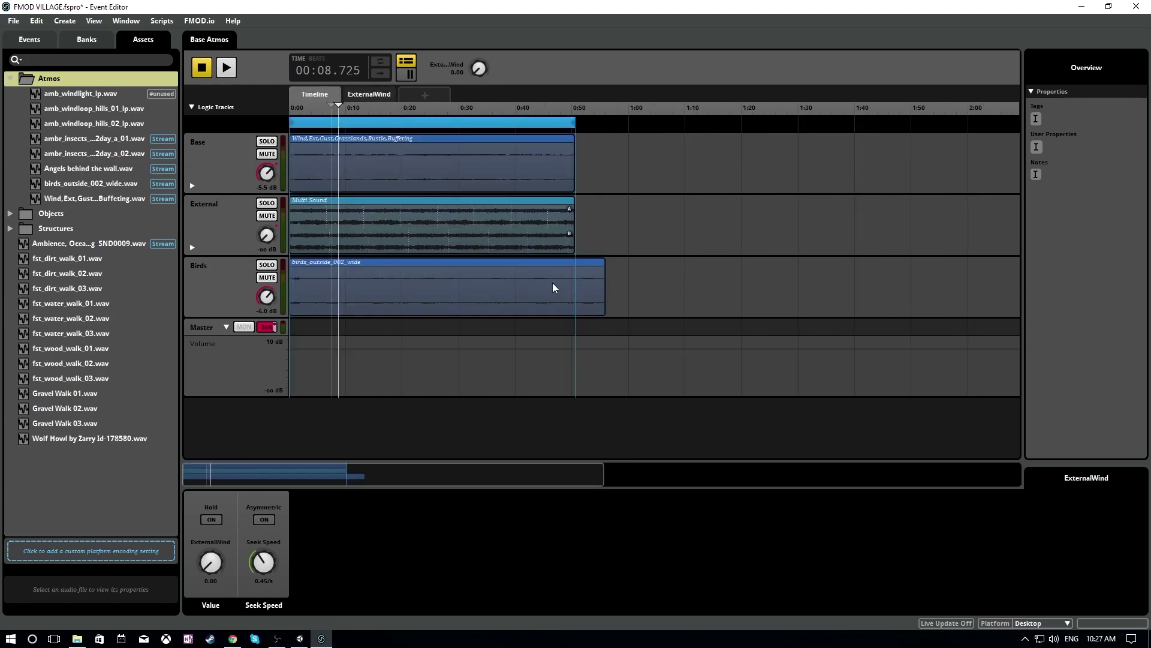
- Shorten the Birds region to the loop end at about 0:50 and listen across the loop point from about 0:44, soloing the Birds track
drag(603, 286, 574, 282)
click(537, 106)
key(space)
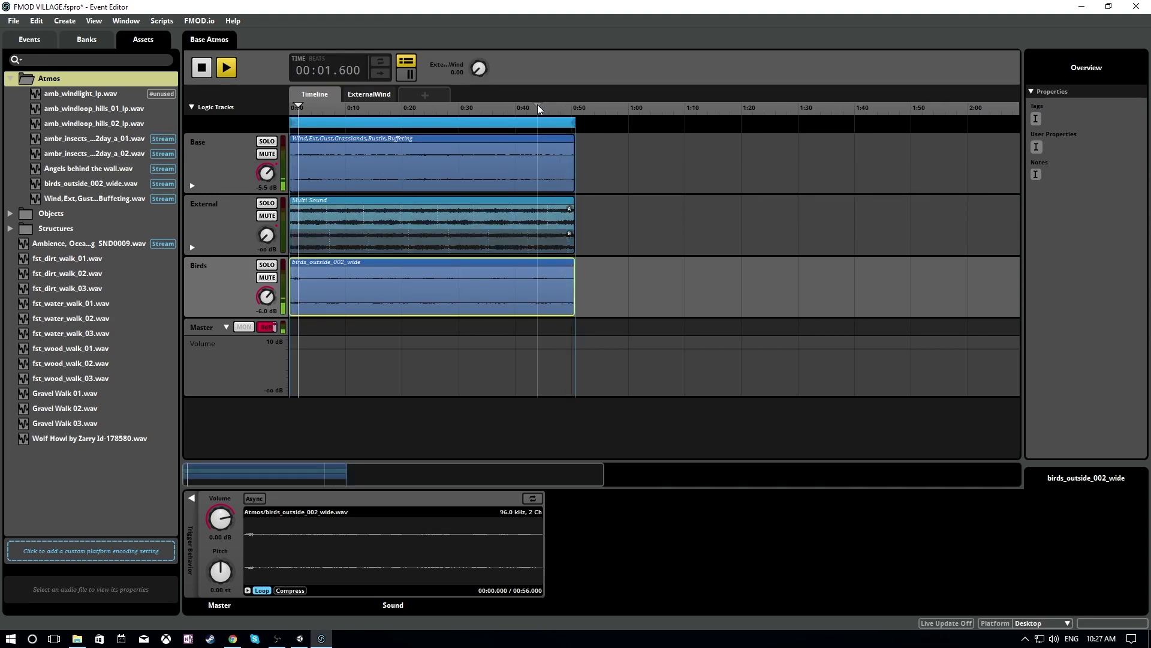
click(538, 104)
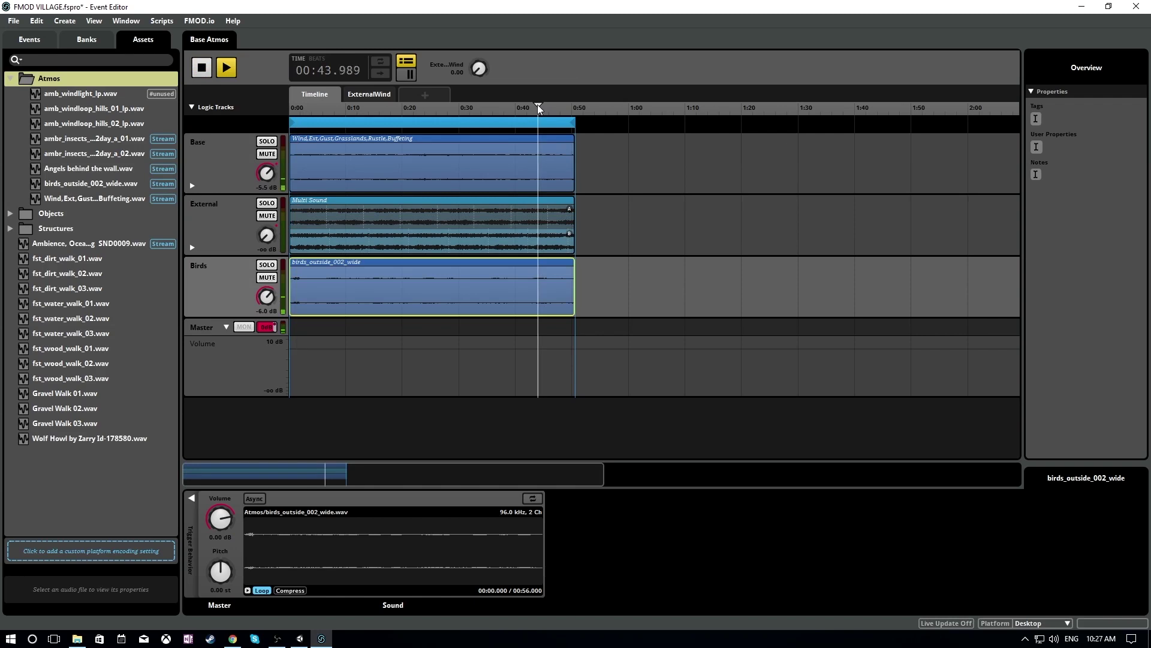
click(267, 141)
click(267, 265)
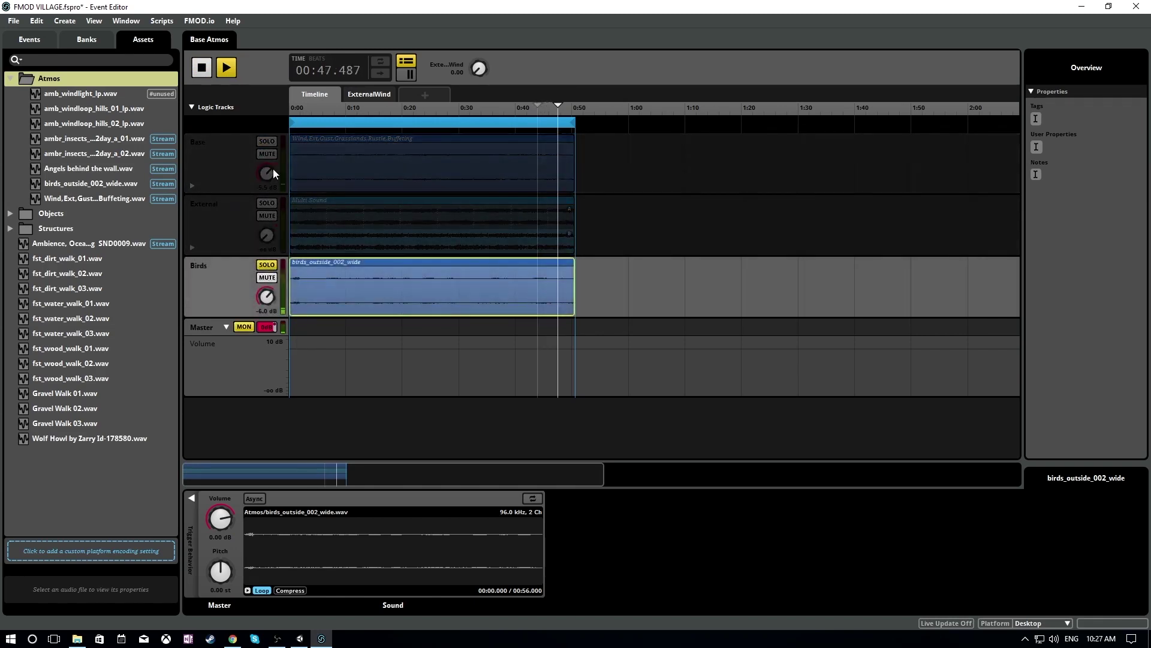
click(270, 142)
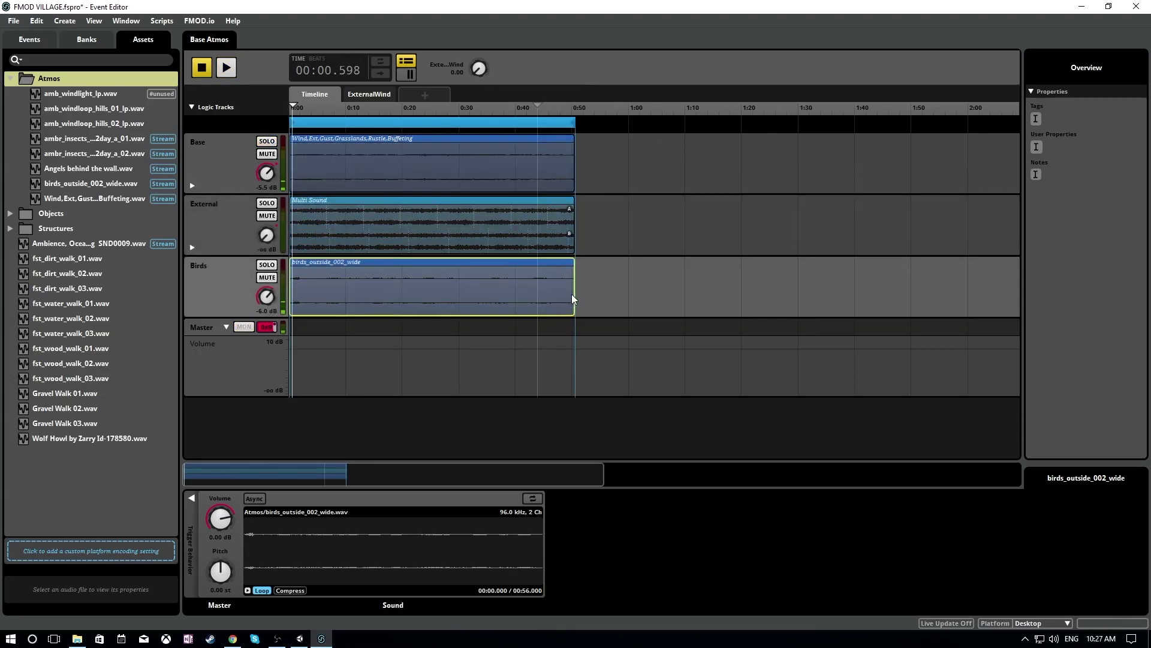
- Shorten the end of the Birds region to about 0:47 with a short fade-out, and play the loop end from about 0:44
drag(572, 294, 550, 267)
click(541, 122)
click(539, 107)
key(space)
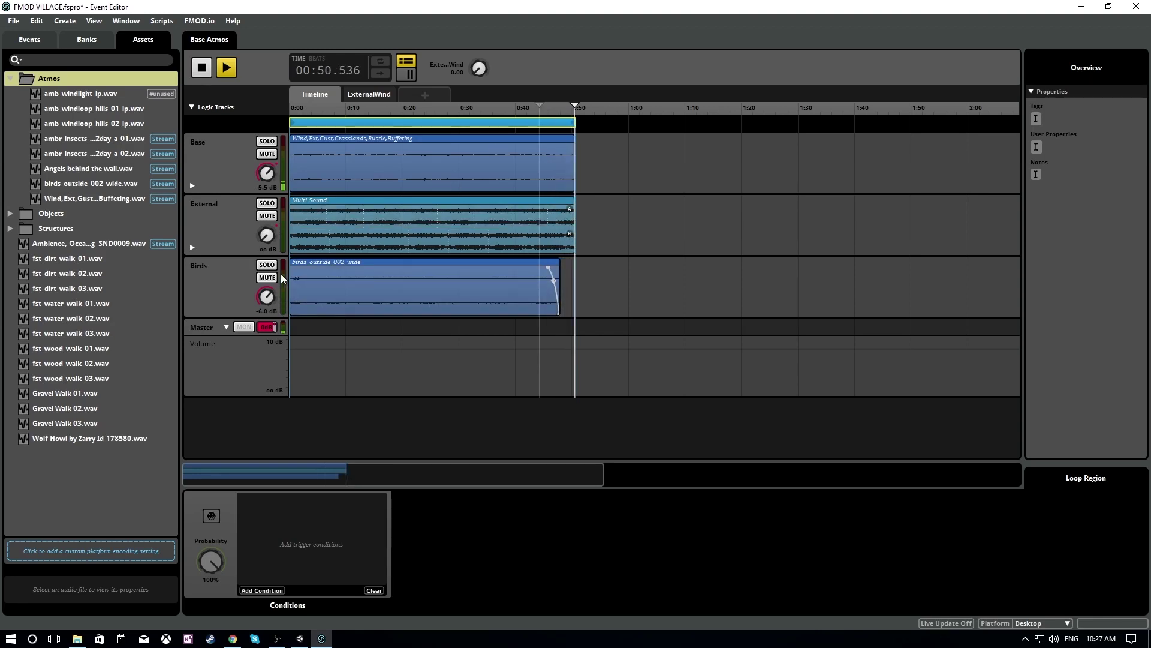
- Trim the start of the Birds region to about 0:02, give it a short fade-in and stop playback
click(294, 297)
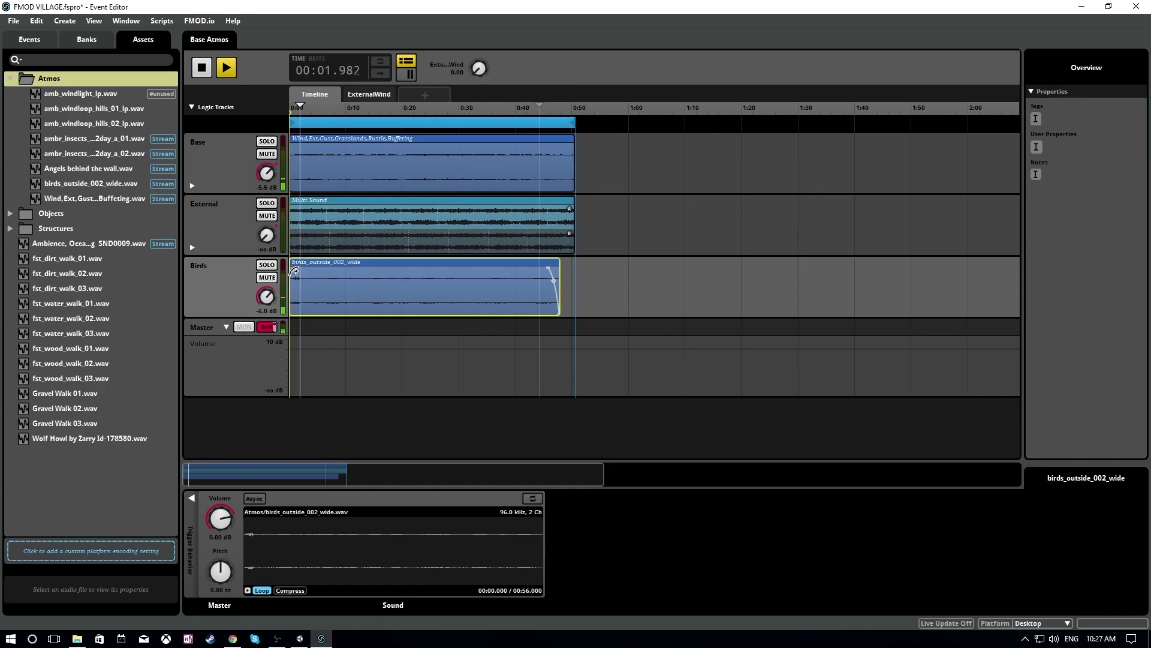
drag(291, 264, 316, 322)
key(space)
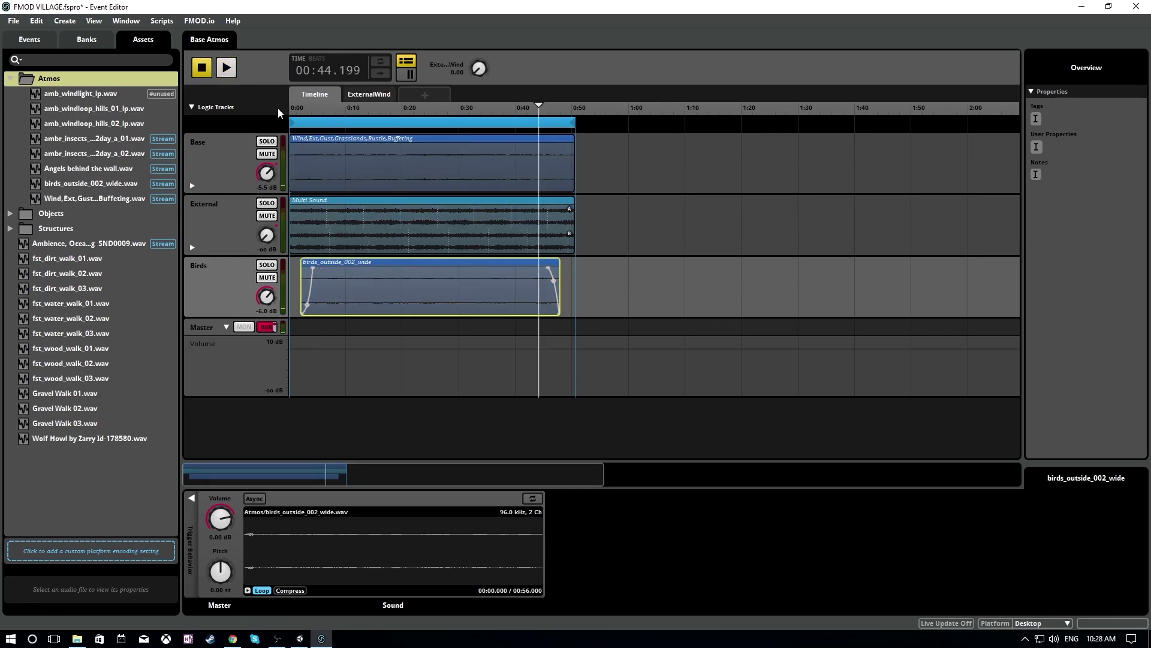
- Lower the Birds track volume to -10 dB during playback, check it soloed, and stop the event
key(space)
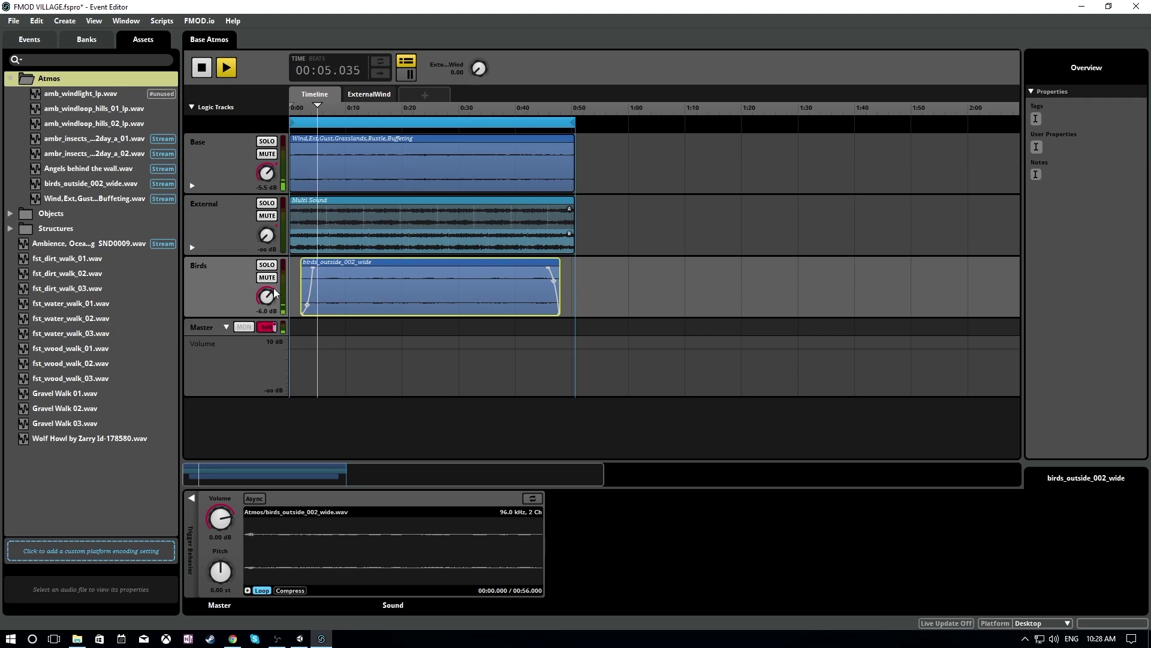
drag(267, 296, 267, 311)
click(267, 266)
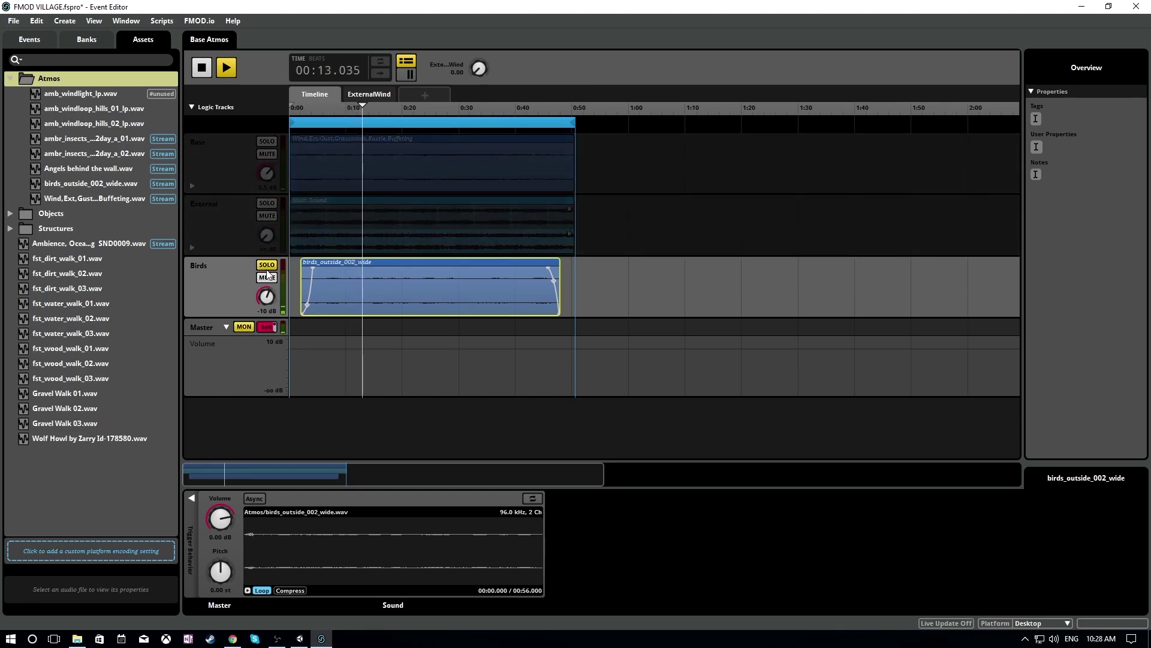
click(267, 265)
key(space)
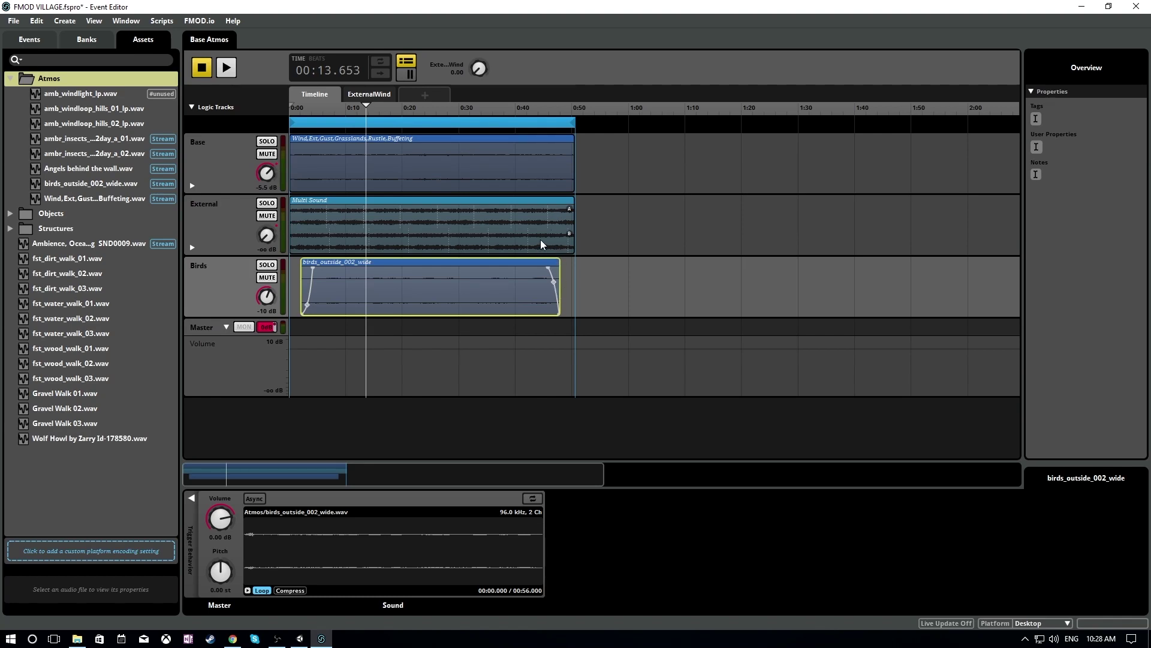
- Play the event from the start, raise the master volume to 9.50 dB and lower the Birds track to -12 dB
key(space)
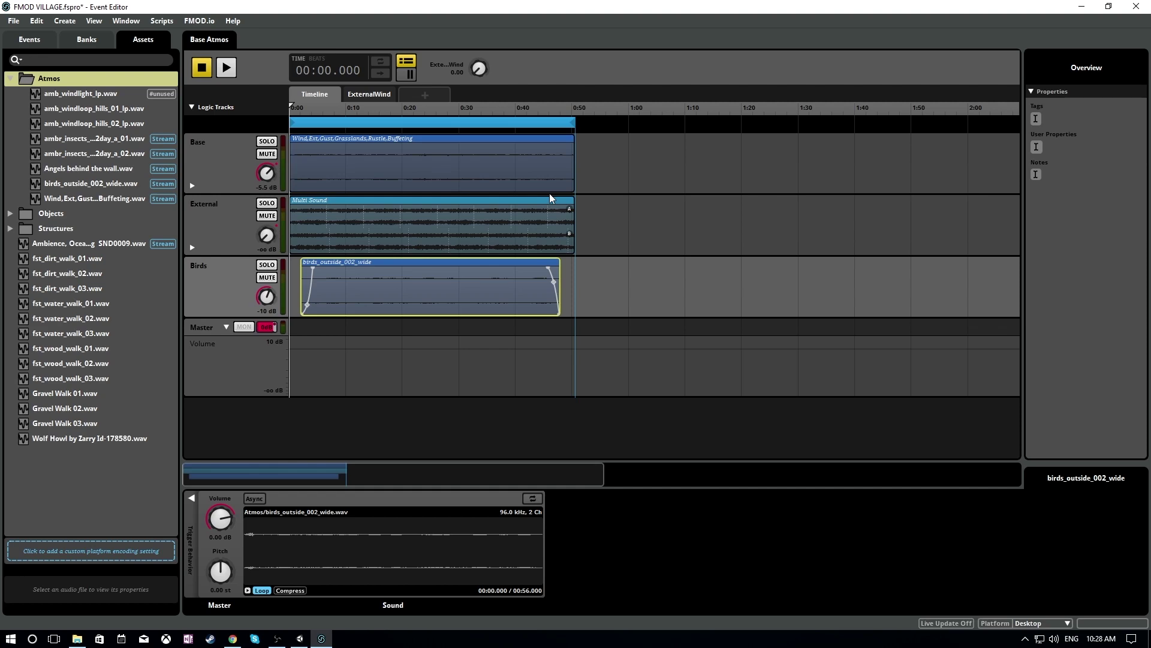
key(space)
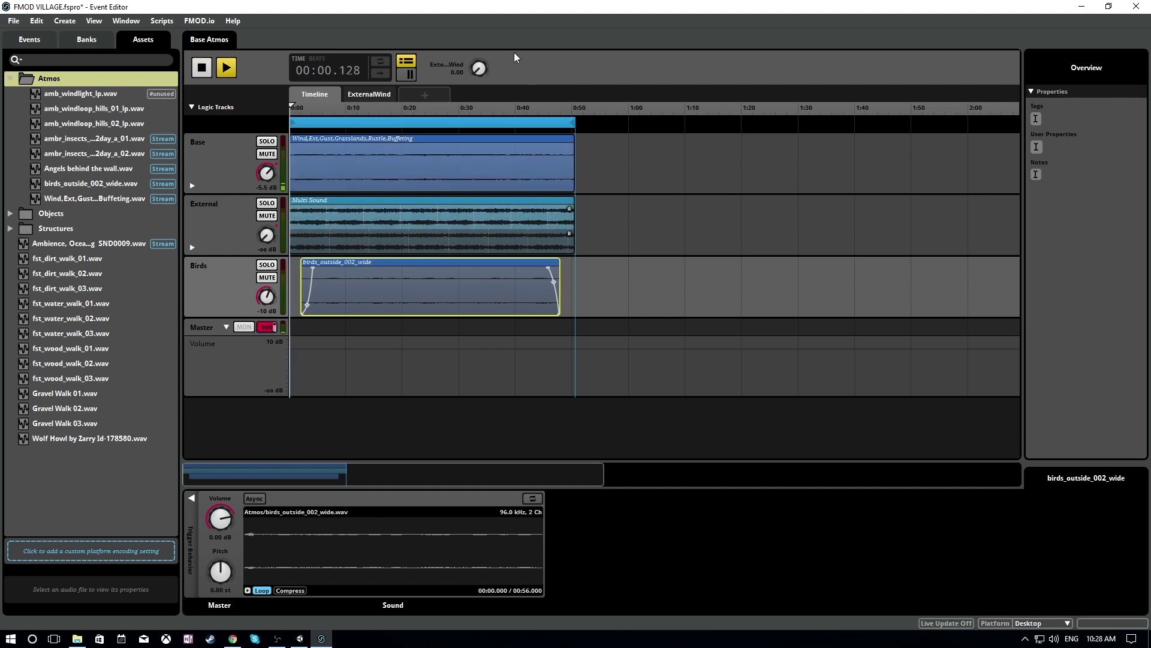
click(211, 325)
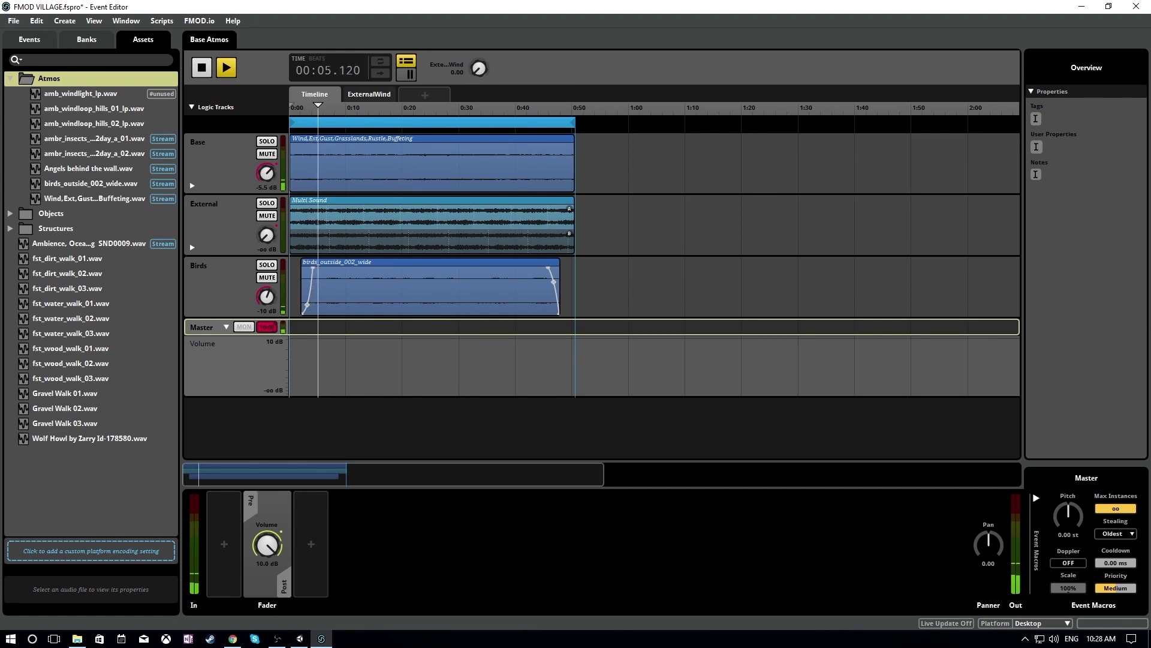
scroll(267, 545, down, 1)
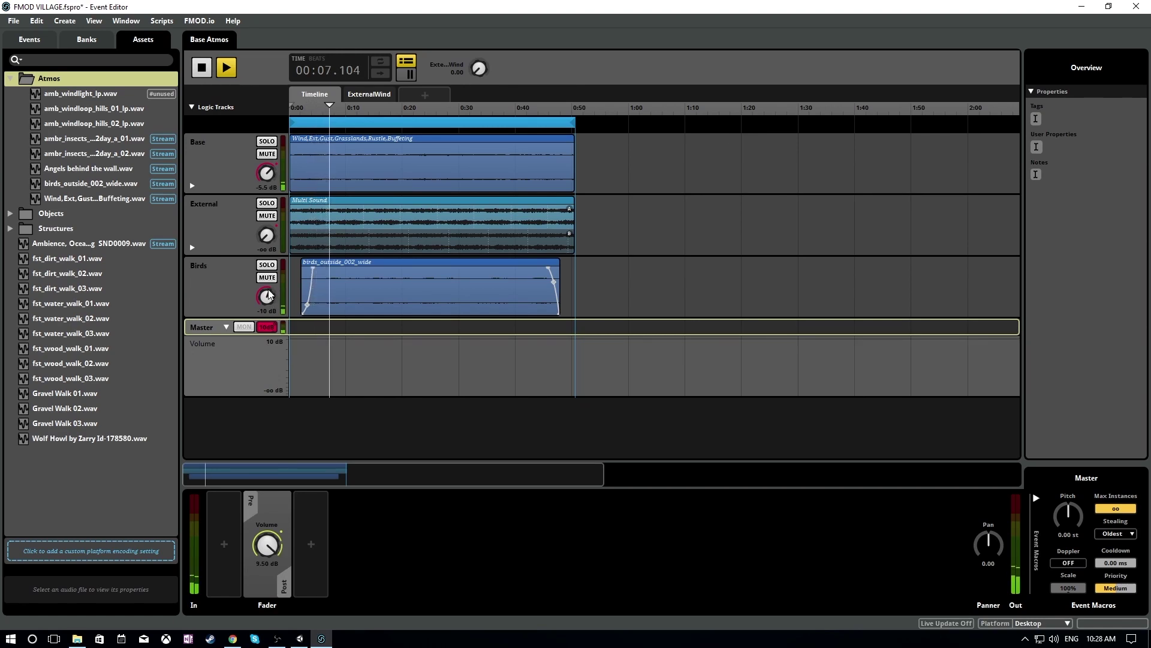
scroll(269, 294, down, 2)
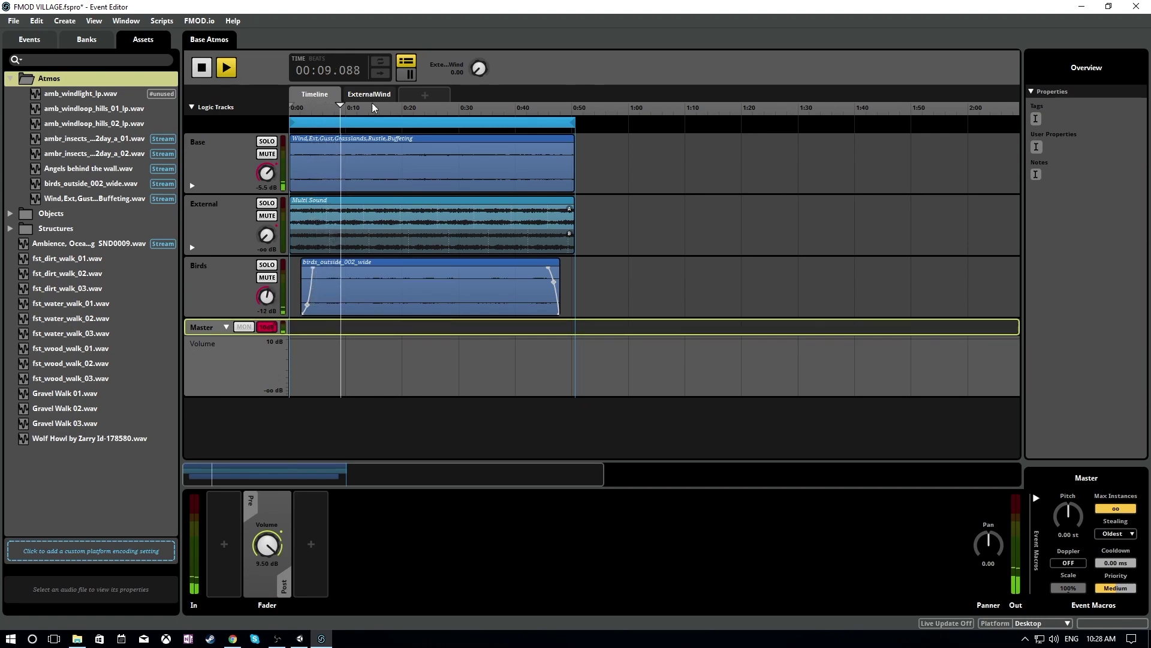
- Listen with ExternalWind at 1.00, stop playback, and show the External track's volume automation on the ExternalWind parameter
drag(473, 70, 474, 36)
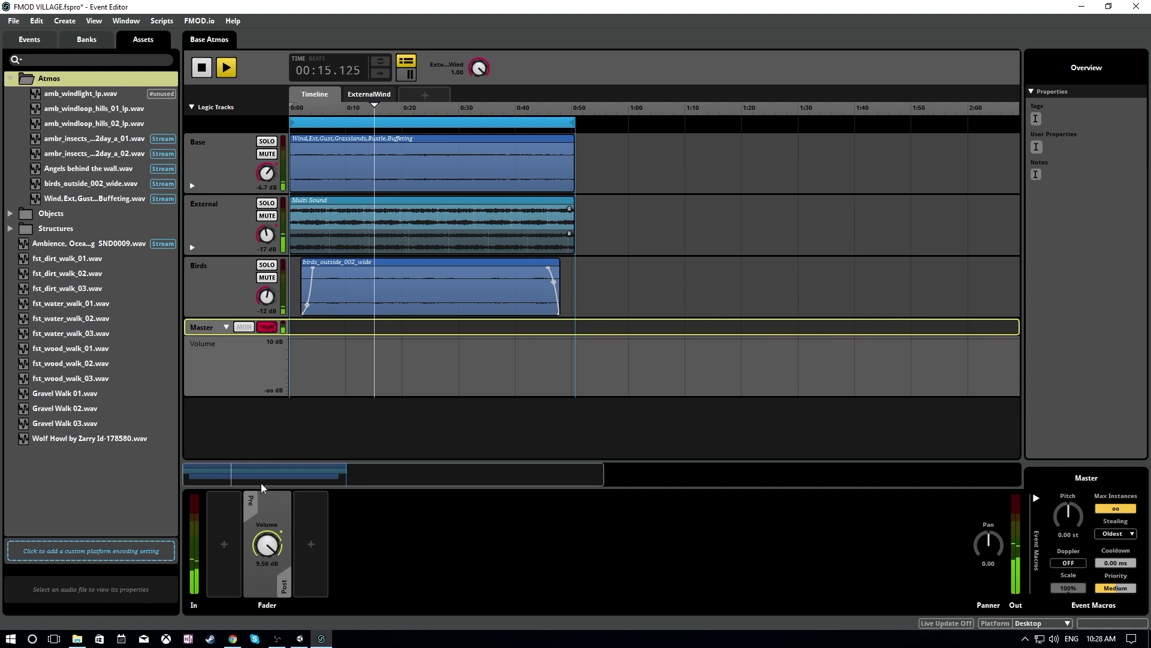
click(201, 67)
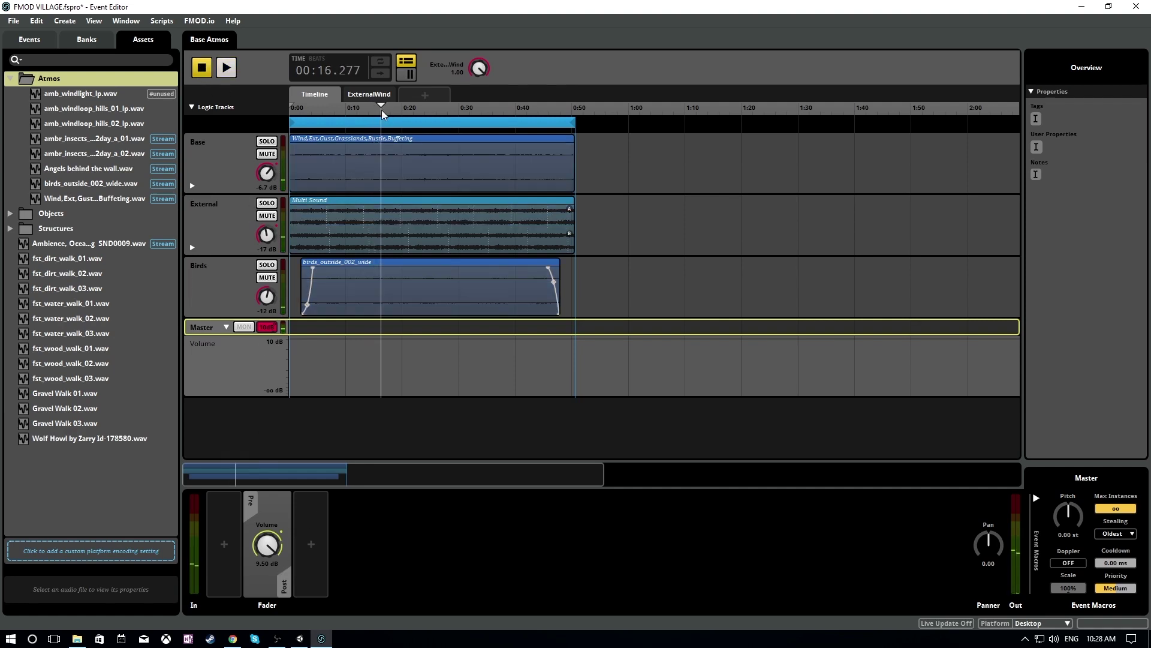
click(192, 247)
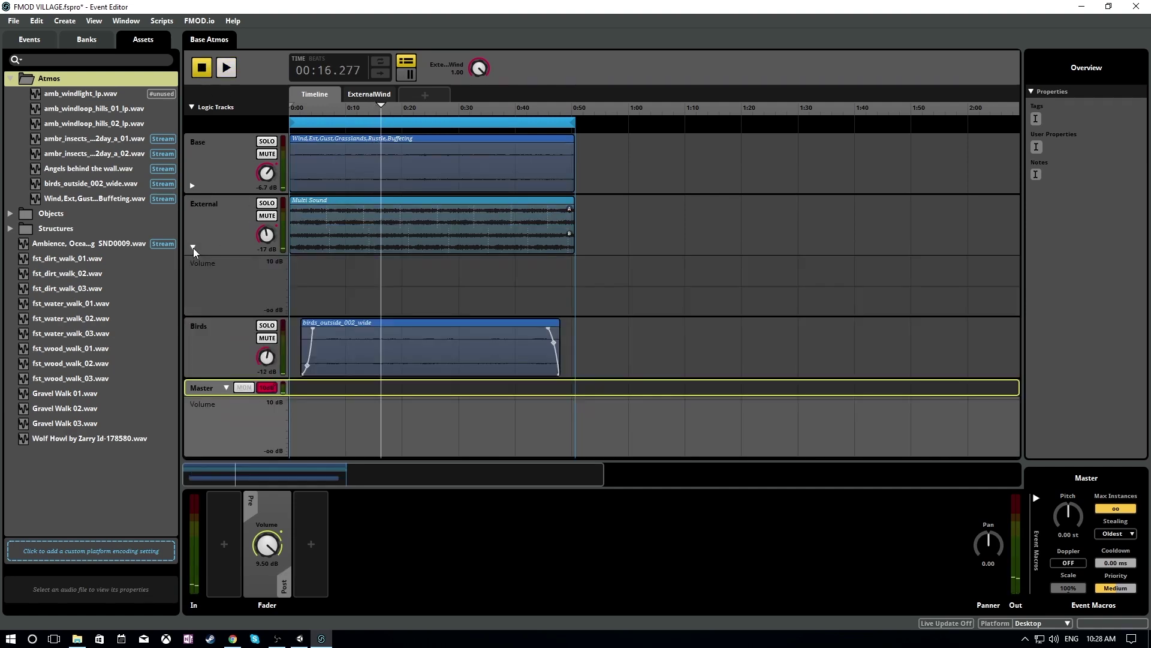
click(192, 247)
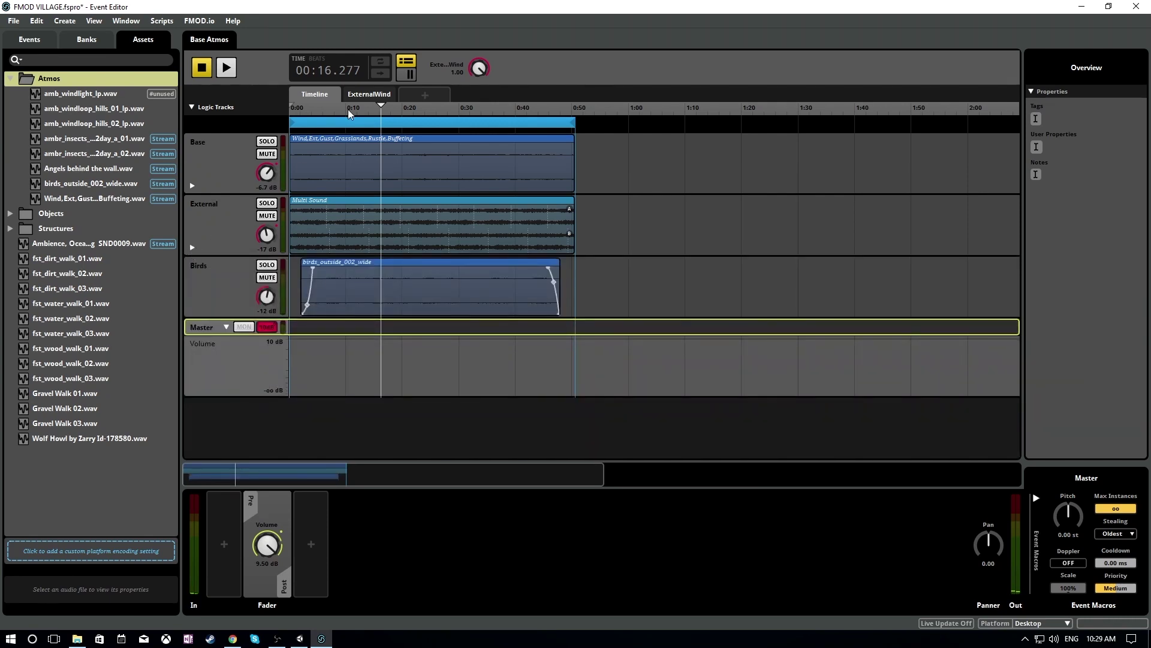
click(367, 96)
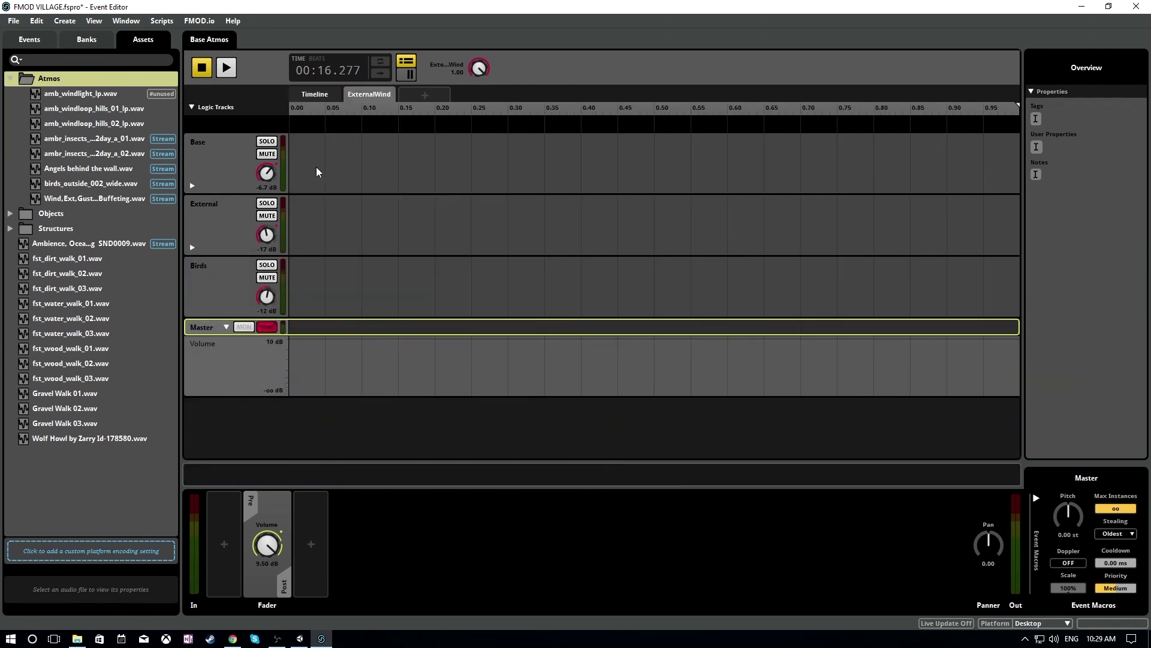
click(193, 247)
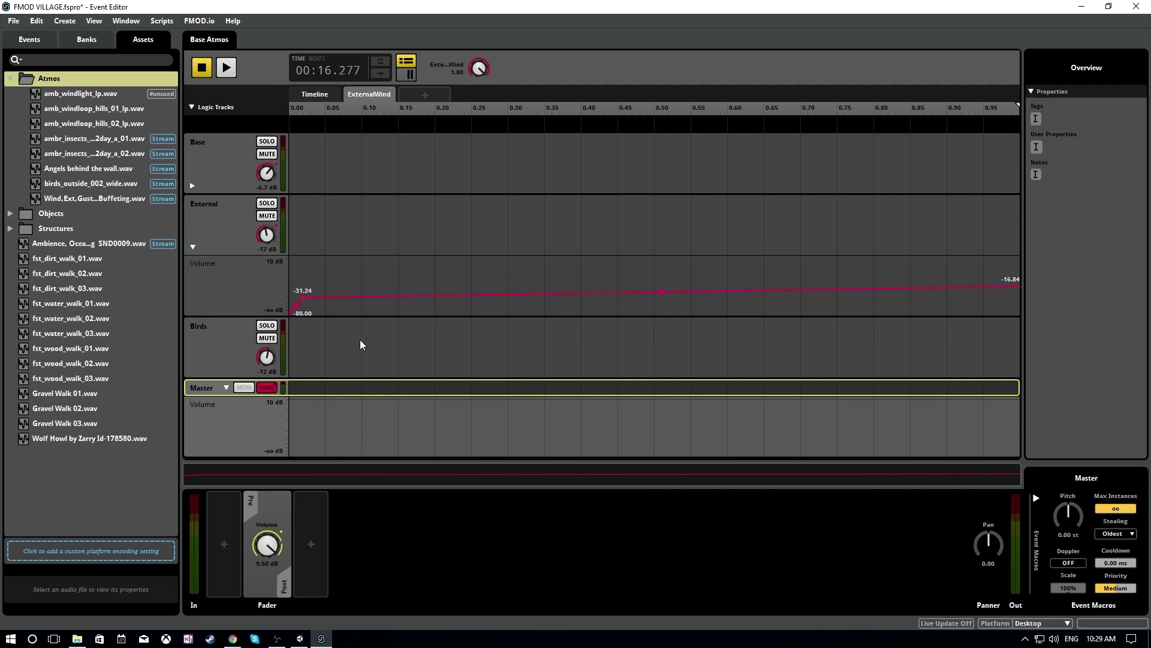
- Add volume automation to the Birds track on the ExternalWind parameter, with a point of about -12 dB at 0.00
right_click(264, 358)
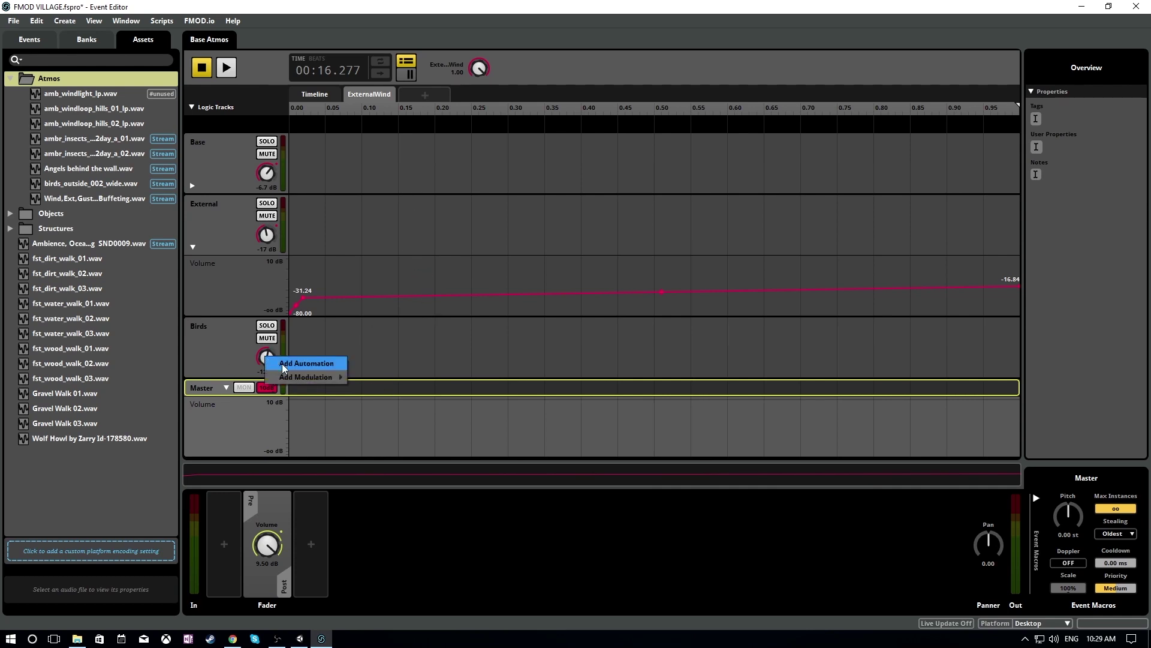
click(283, 365)
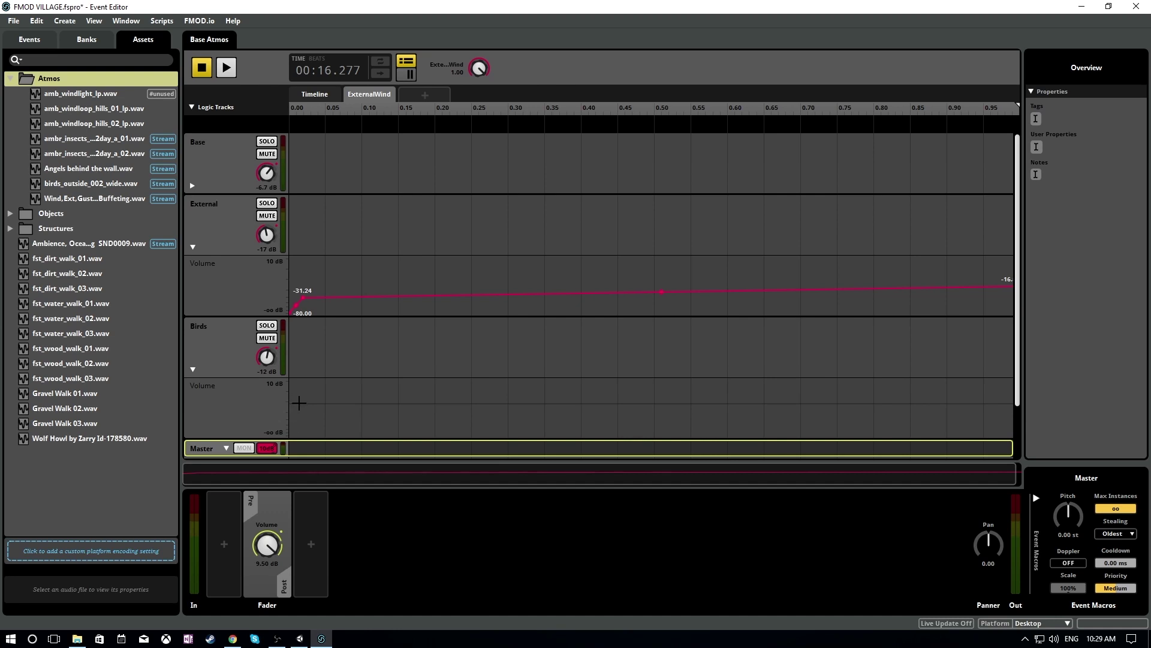
click(298, 402)
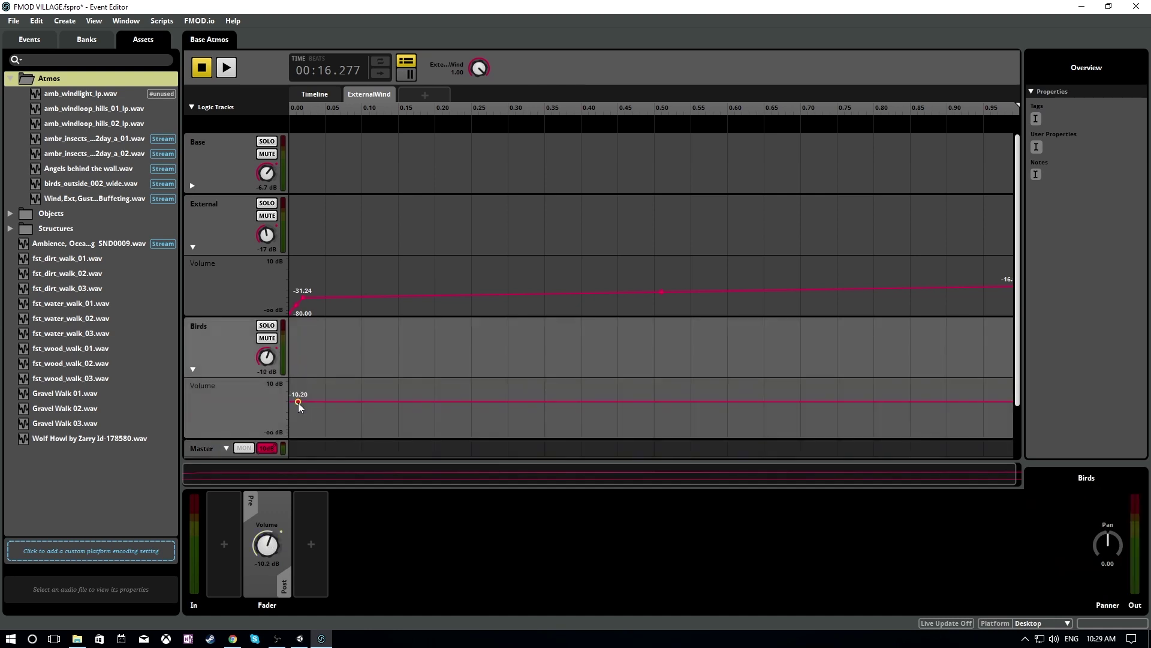
click(298, 402)
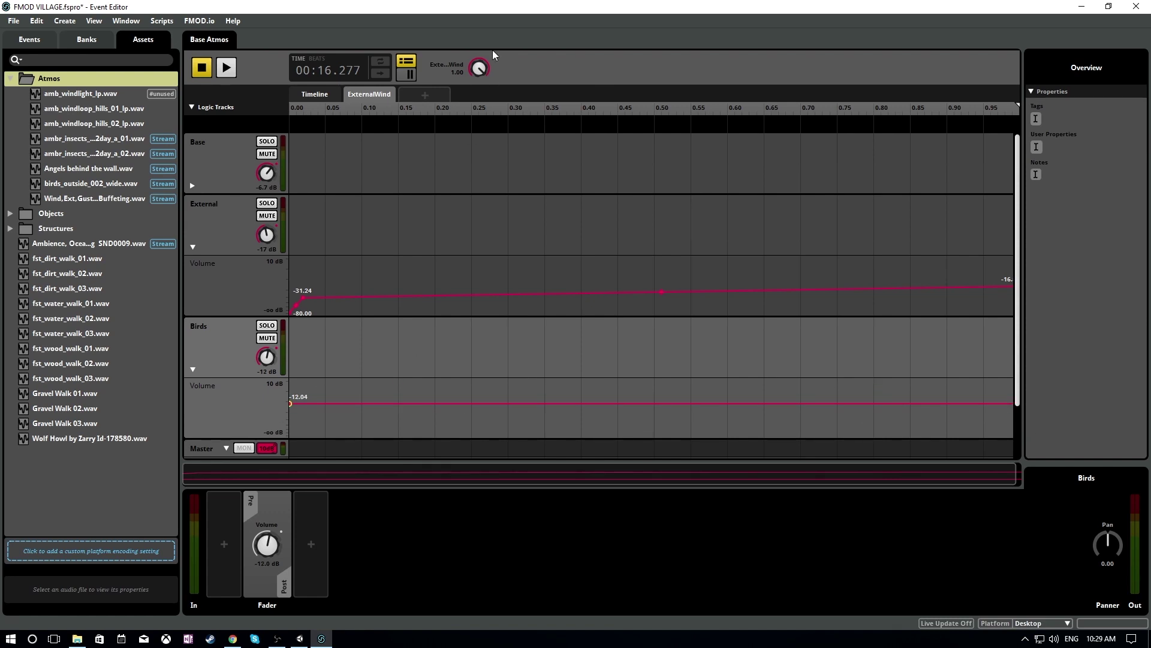
- Return ExternalWind to 0.00 and add a Birds volume automation point of about -27.5 dB at the parameter's 1.00 end
drag(485, 68, 484, 114)
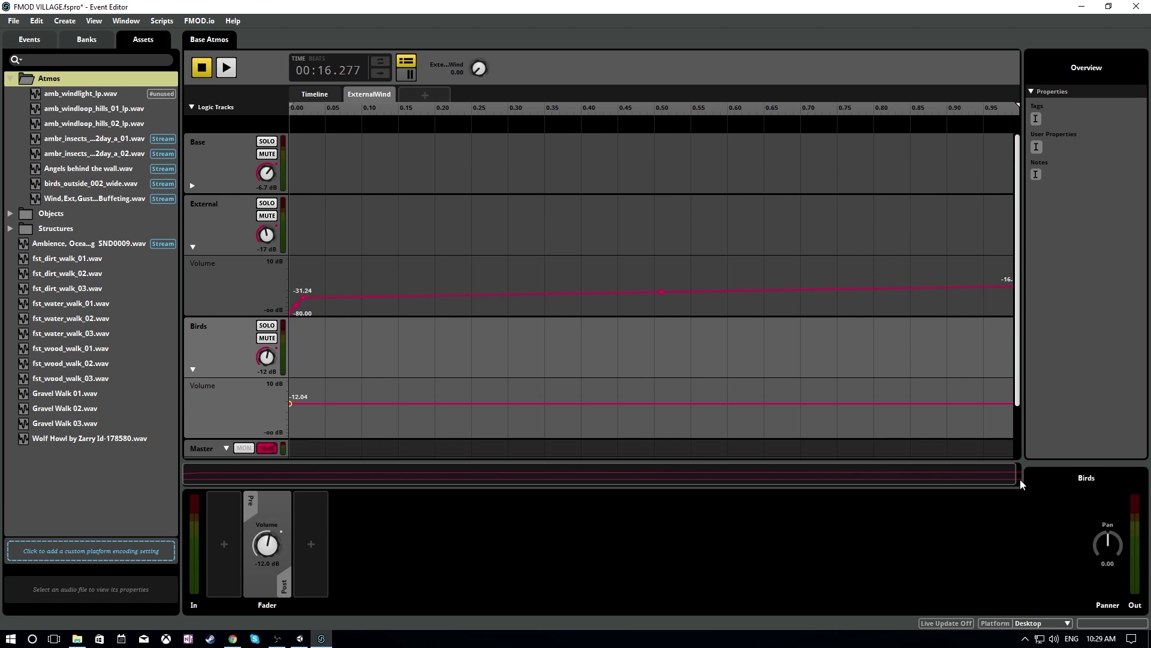
drag(1013, 475, 1100, 469)
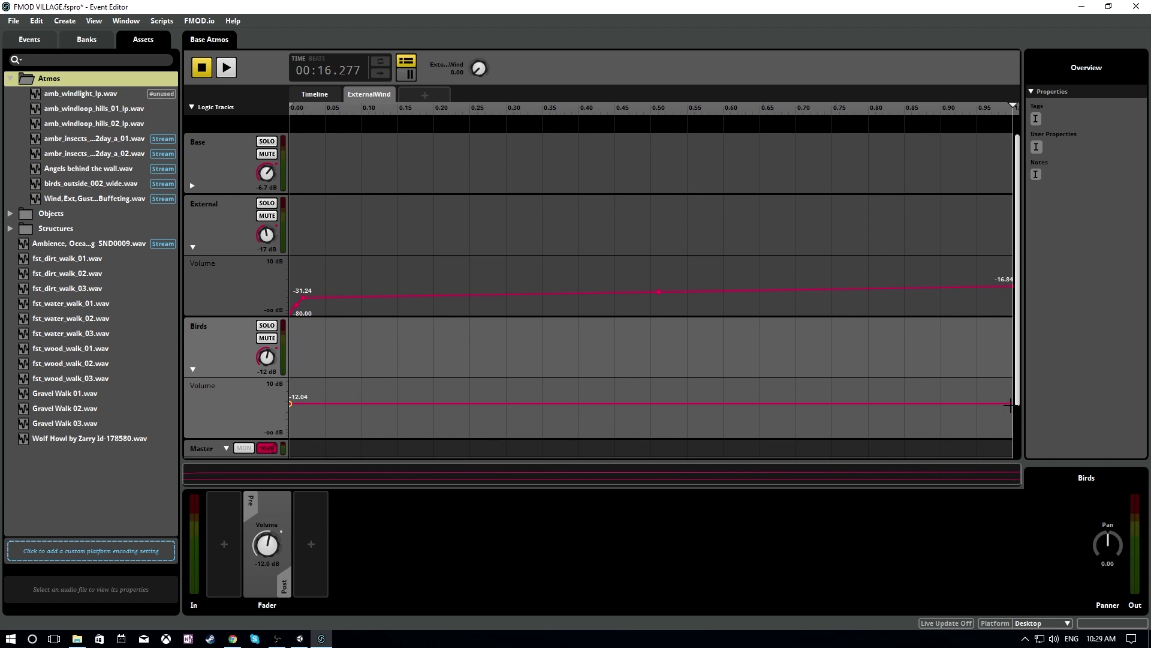
drag(1010, 404, 1024, 418)
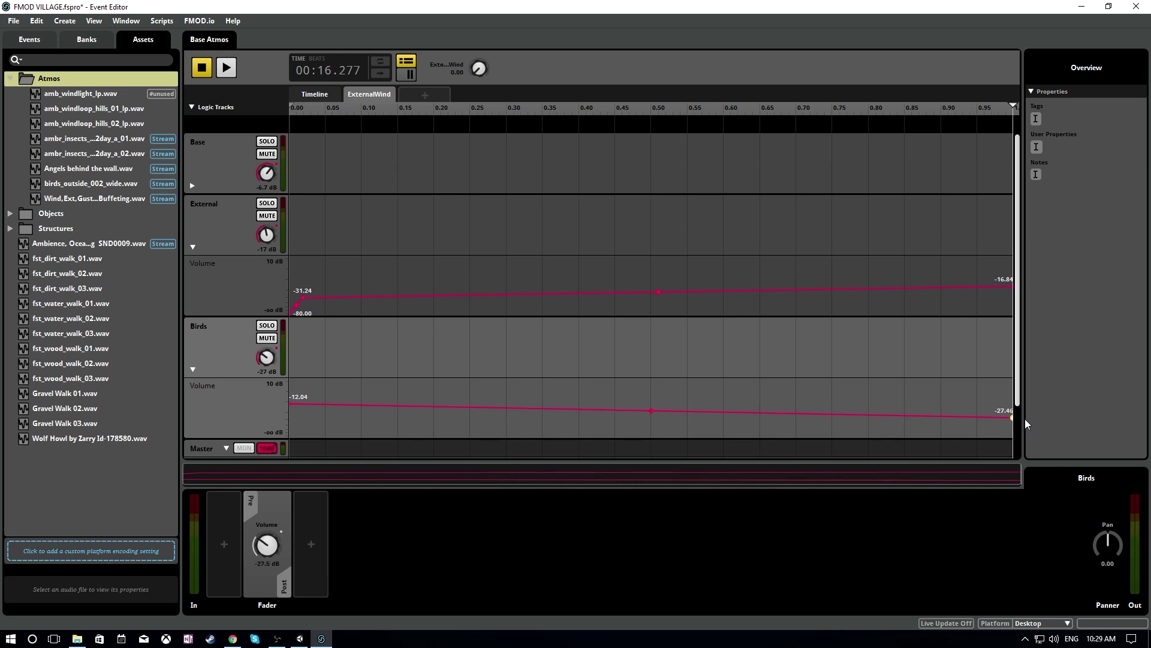
- During playback with ExternalWind at 1.00, lower the External track's volume automation point at that end to about -20.6 dB
click(952, 109)
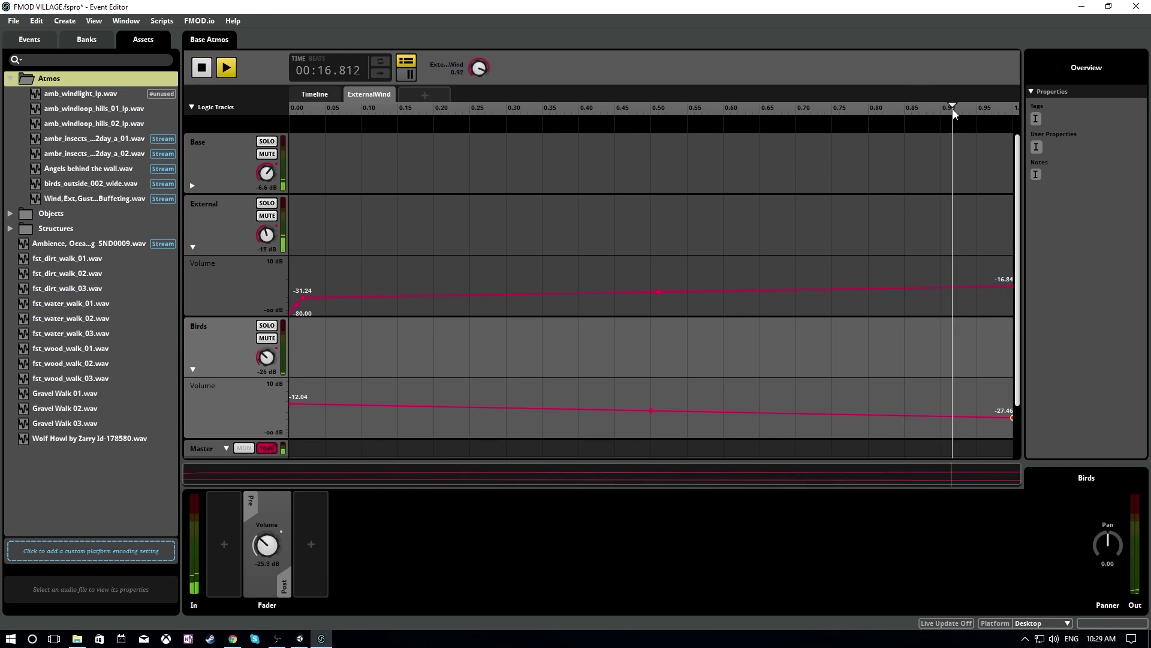
drag(475, 74, 475, 60)
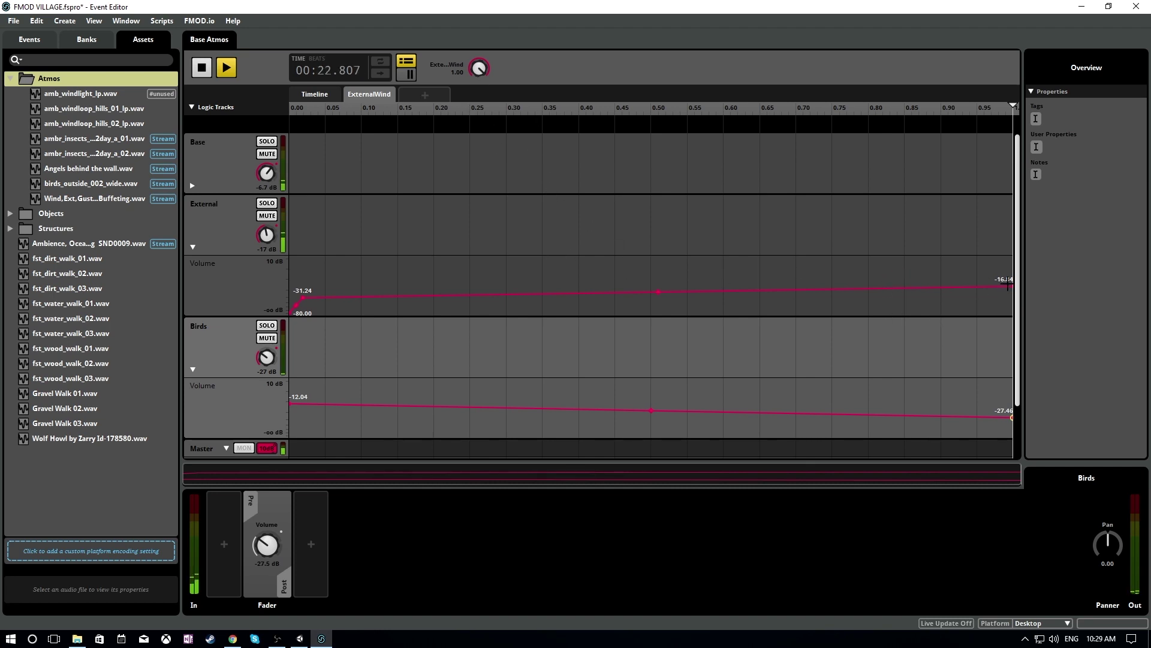
drag(1012, 286, 1012, 289)
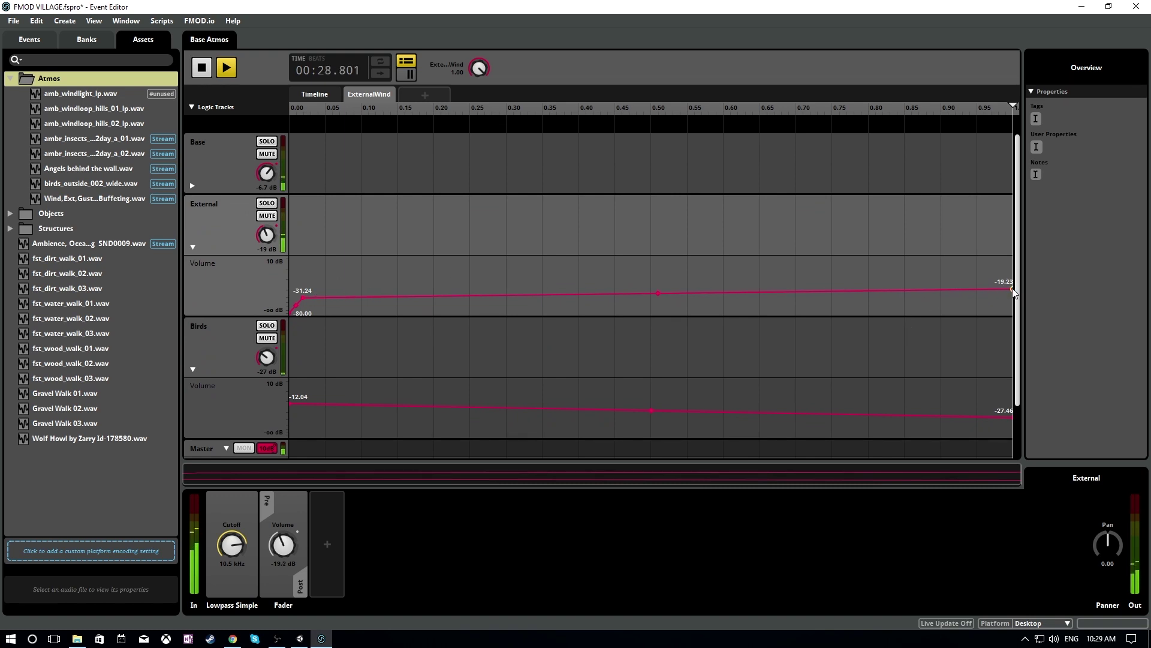
drag(1013, 289, 1013, 290)
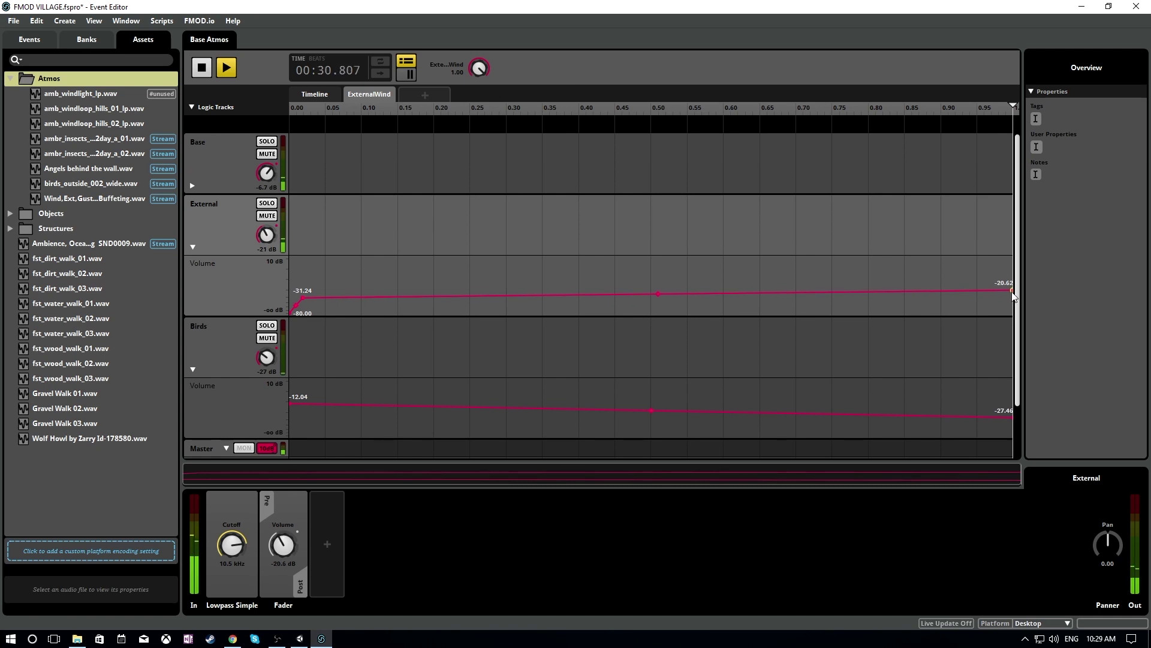
- Lower the Birds volume automation point at ExternalWind 1.00 to about -30 dB, stop playback and return to the event's timeline
drag(1012, 417, 1012, 417)
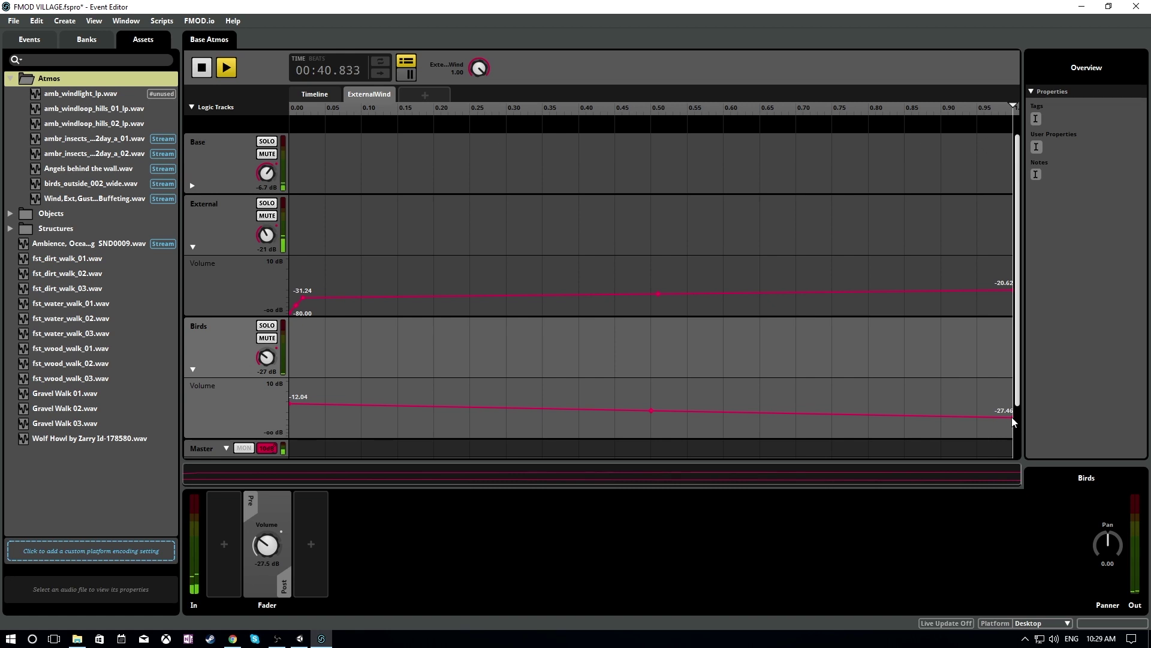
drag(1012, 416, 1013, 420)
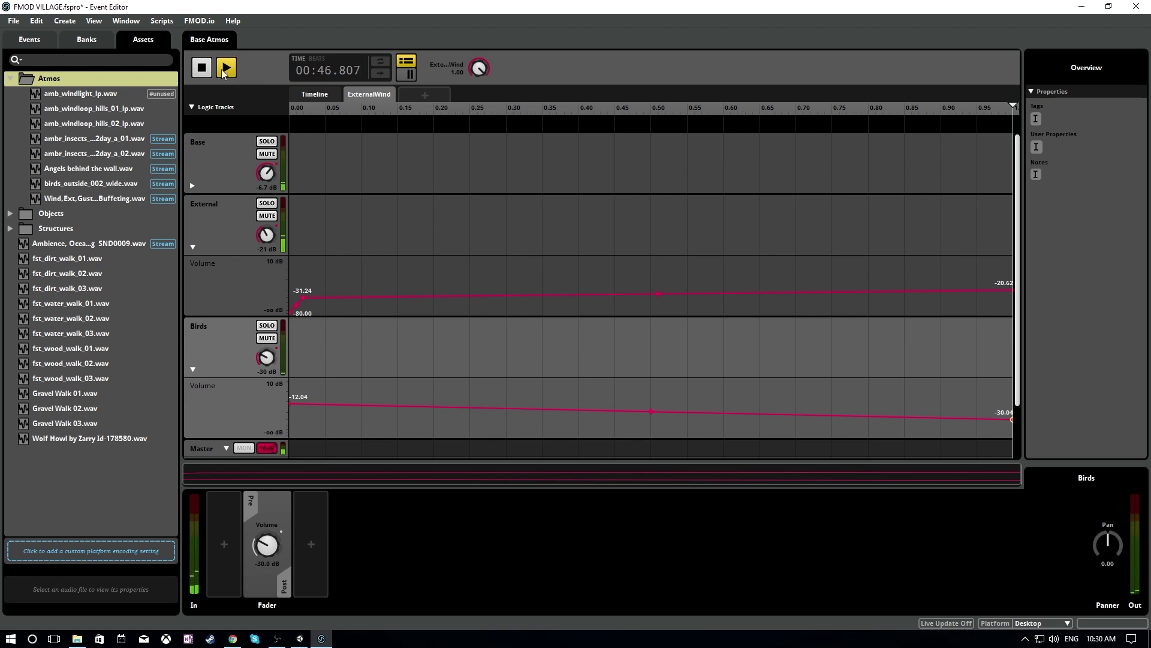
key(space)
click(317, 95)
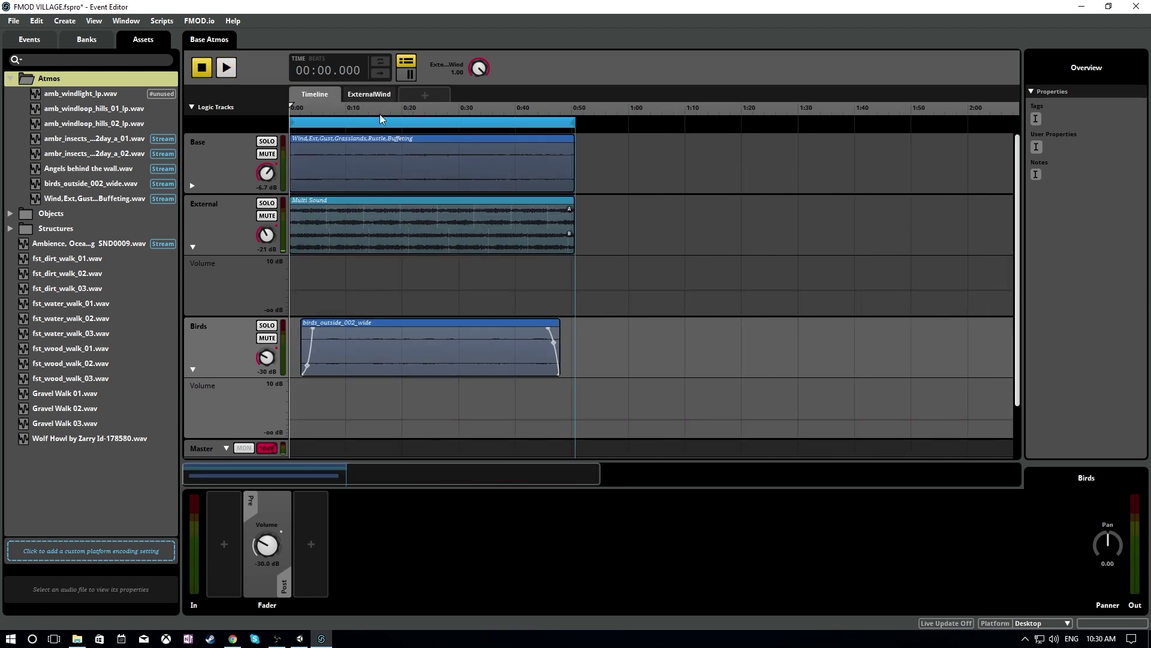
- Audition the Base Atmos event while raising the ExternalWind parameter to 1.00, and stop playback
key(space)
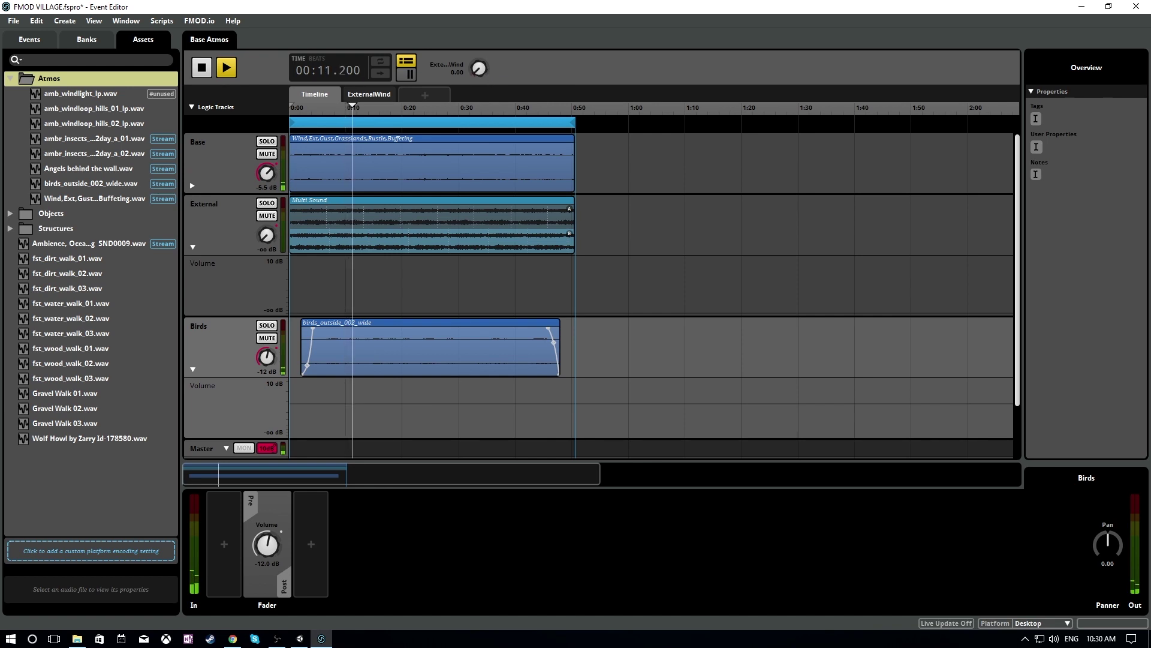
drag(479, 68, 497, 13)
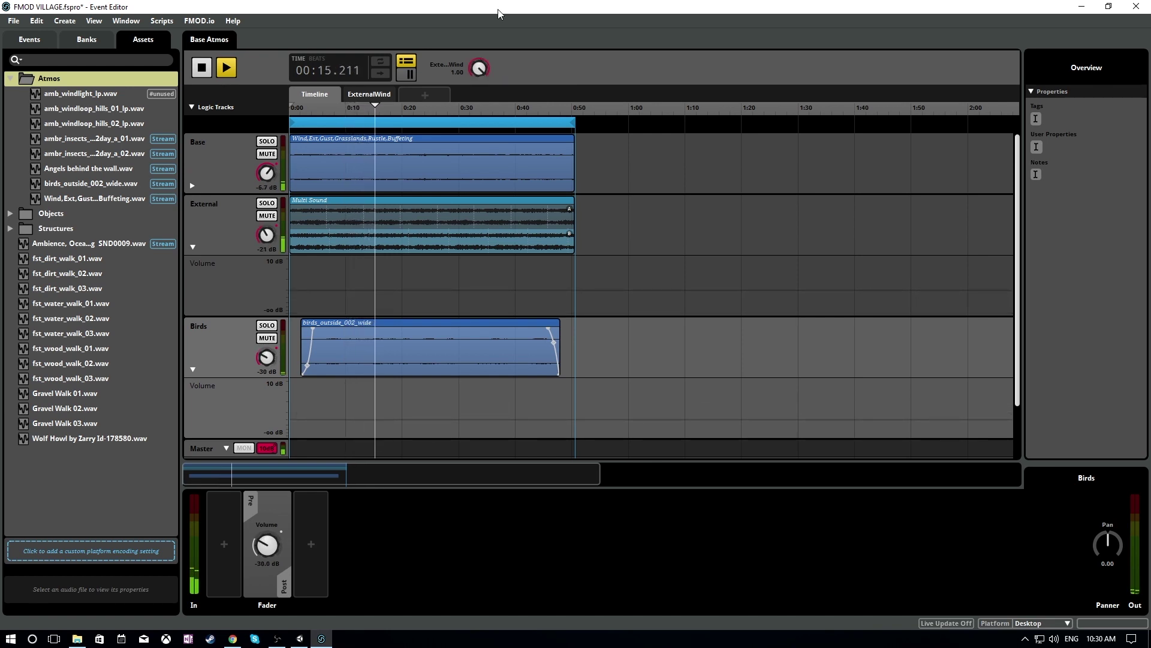
click(200, 67)
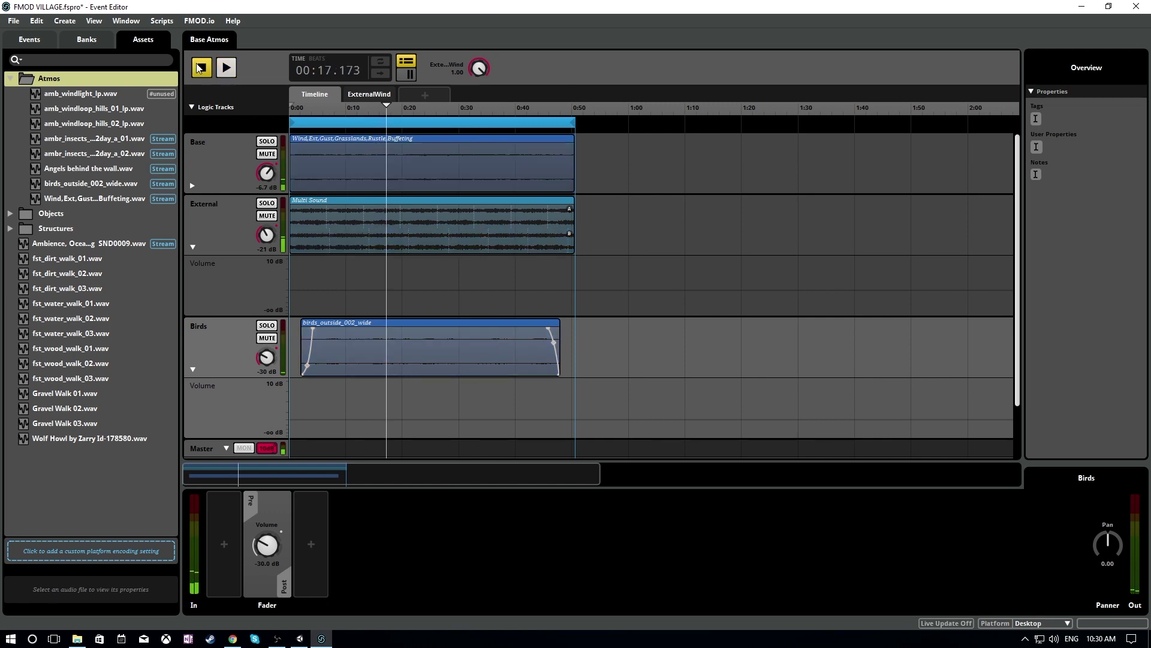
- Lower the External track's volume curve over ExternalWind to about -36 dB at the near-zero point and -32.4 dB at the end point
click(366, 94)
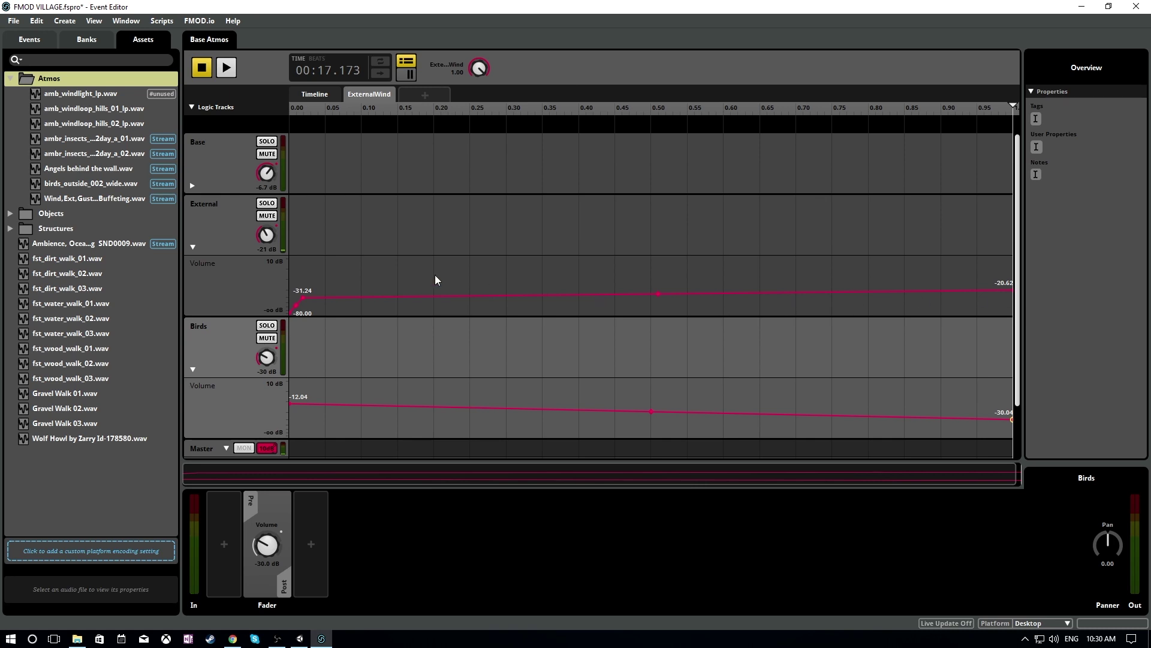
drag(301, 276, 1042, 307)
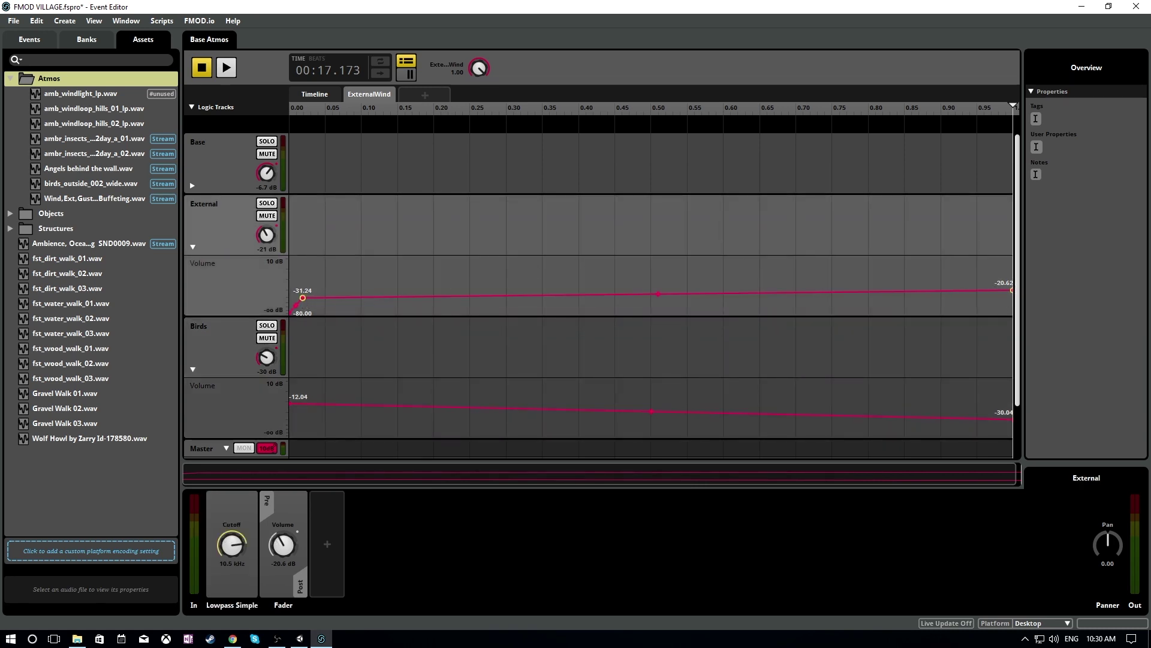
drag(303, 297, 302, 300)
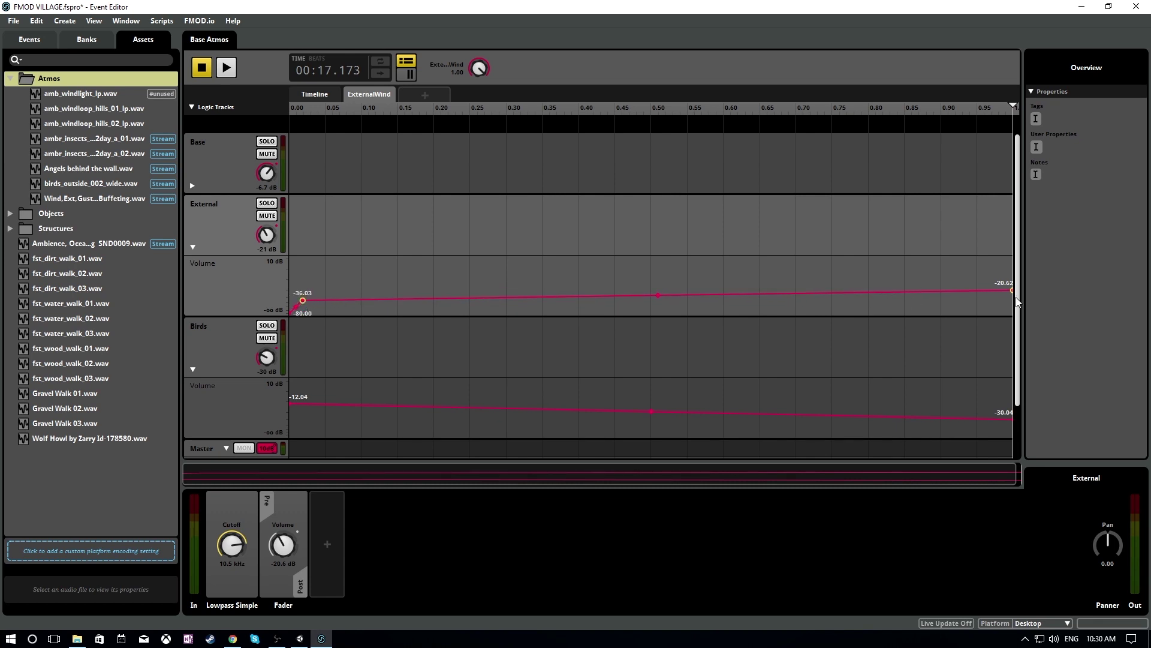
drag(1008, 290, 1010, 300)
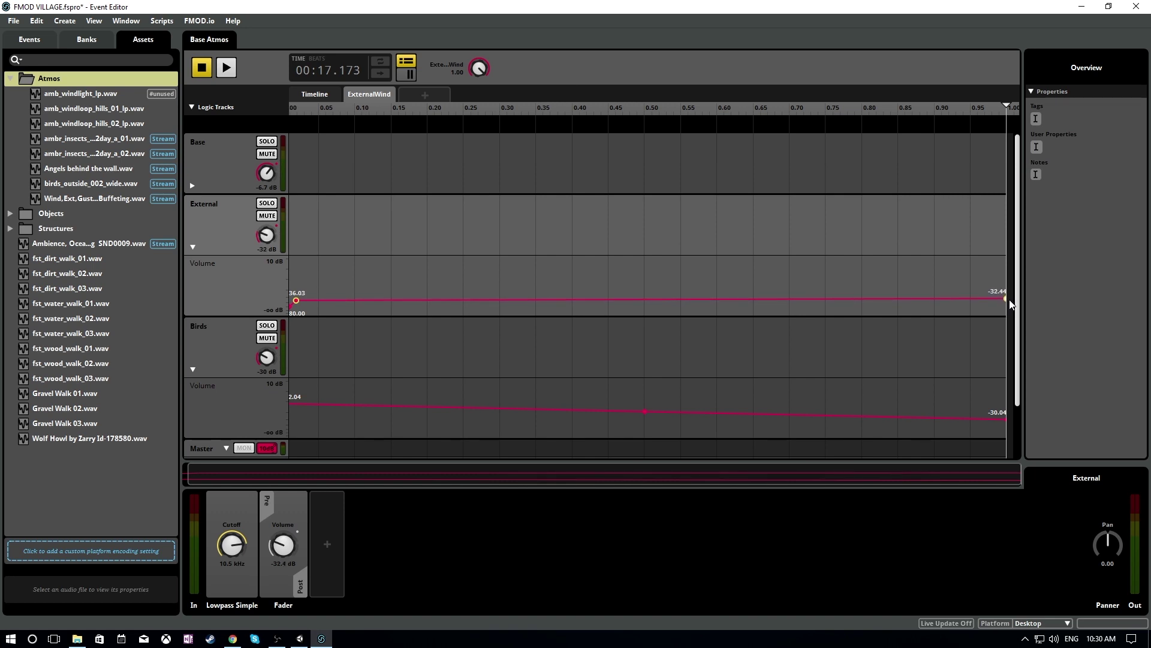
- Raise the end point of the External volume curve to about -27.5 dB while auditioning the event with ExternalWind at 0.00 and 1.00
key(space)
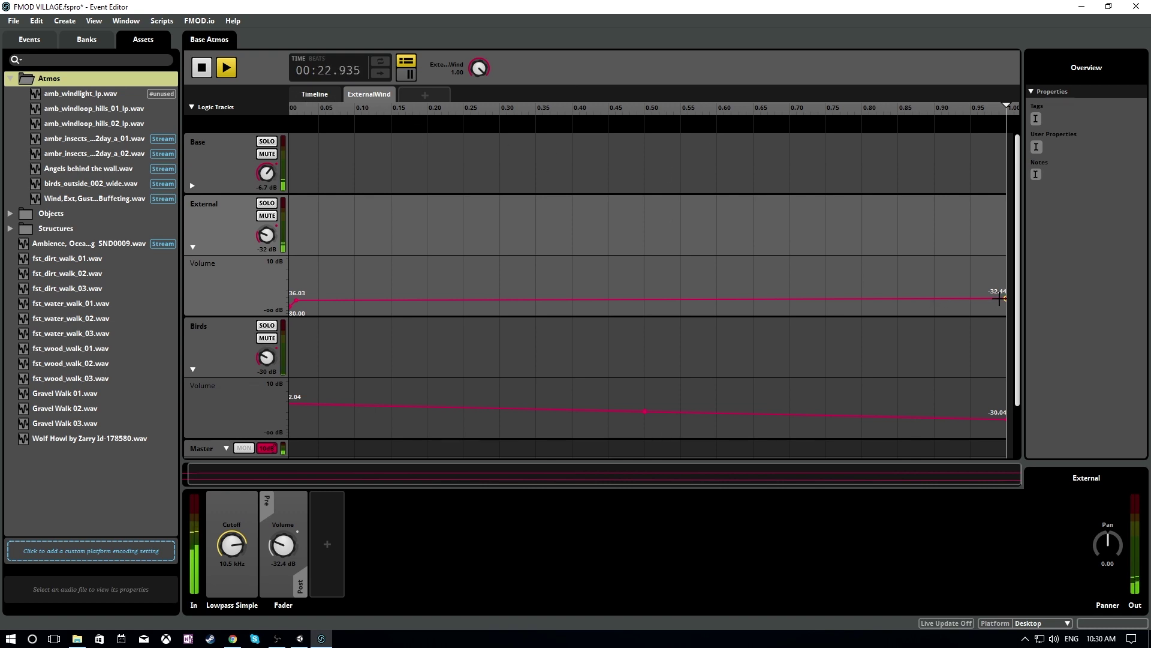
drag(1008, 302, 1006, 297)
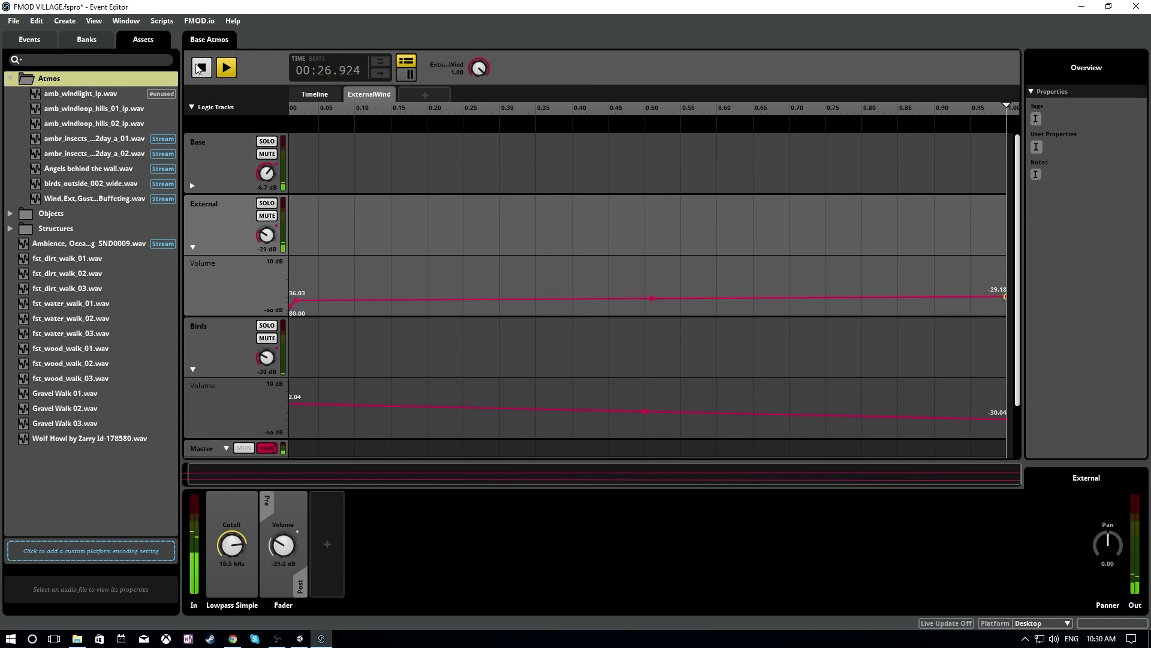
drag(479, 68, 502, 117)
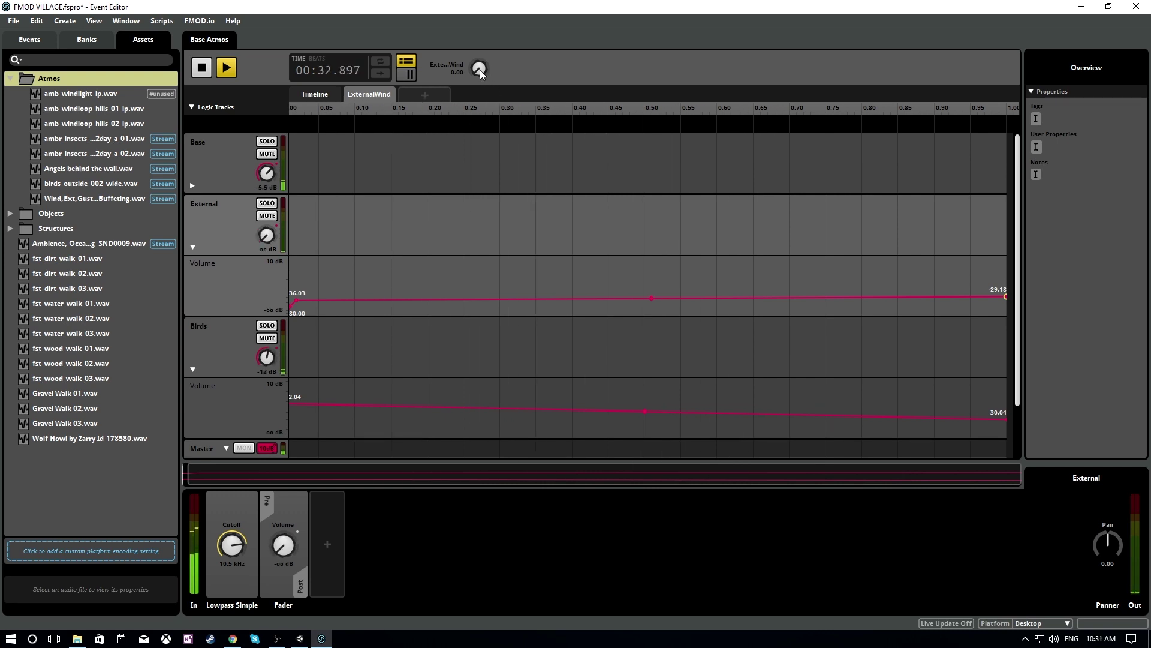
drag(481, 90, 480, 70)
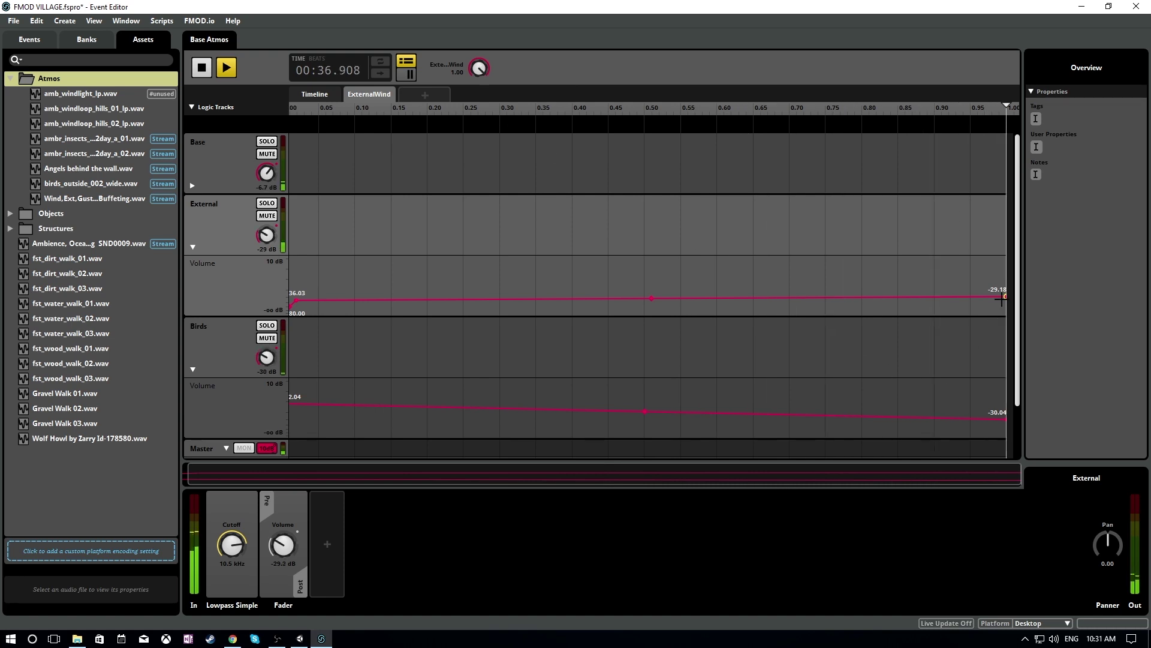
drag(1005, 297, 1005, 295)
click(201, 67)
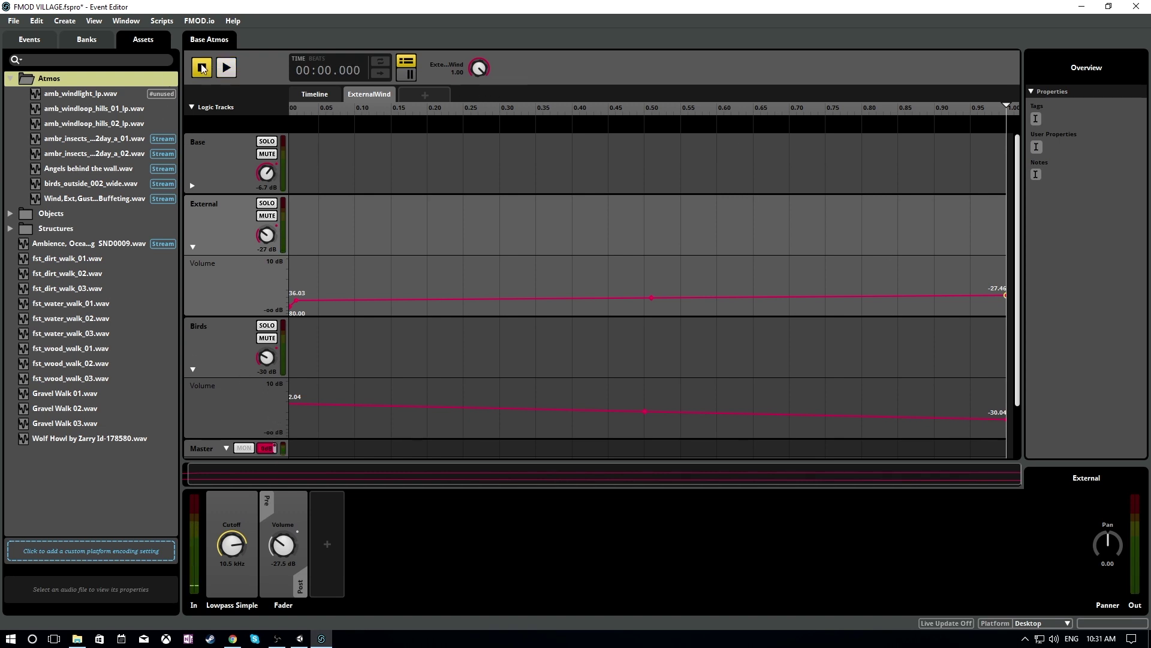
- Return to the event's timeline and collapse the volume automation lanes of the Birds and External tracks
click(332, 94)
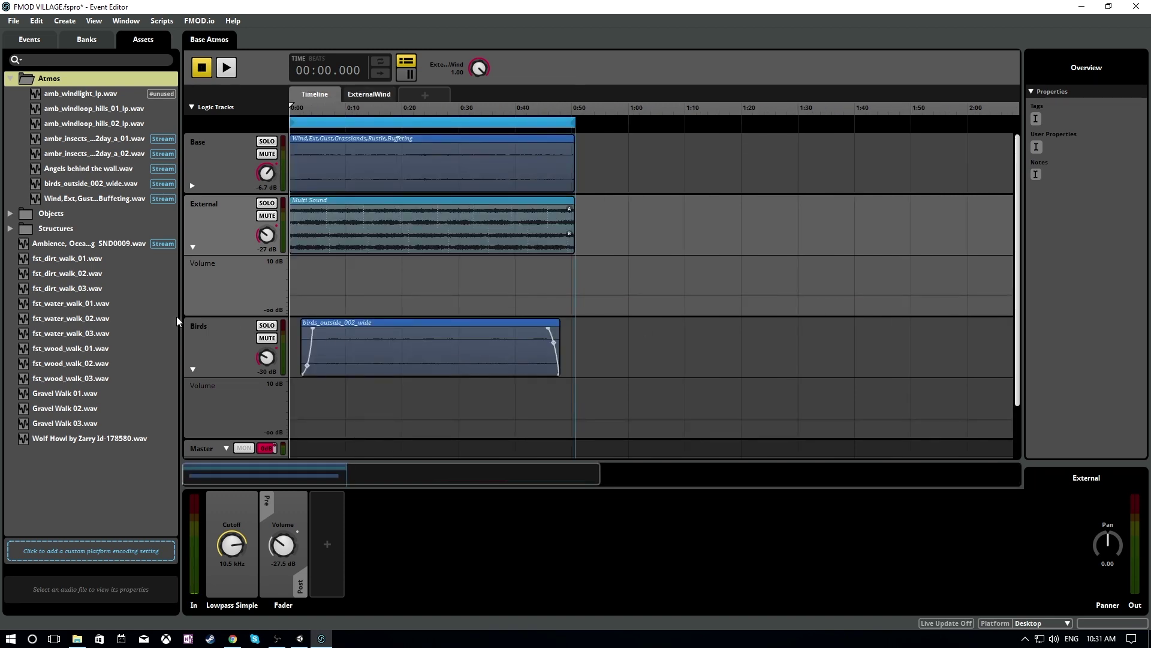
click(192, 368)
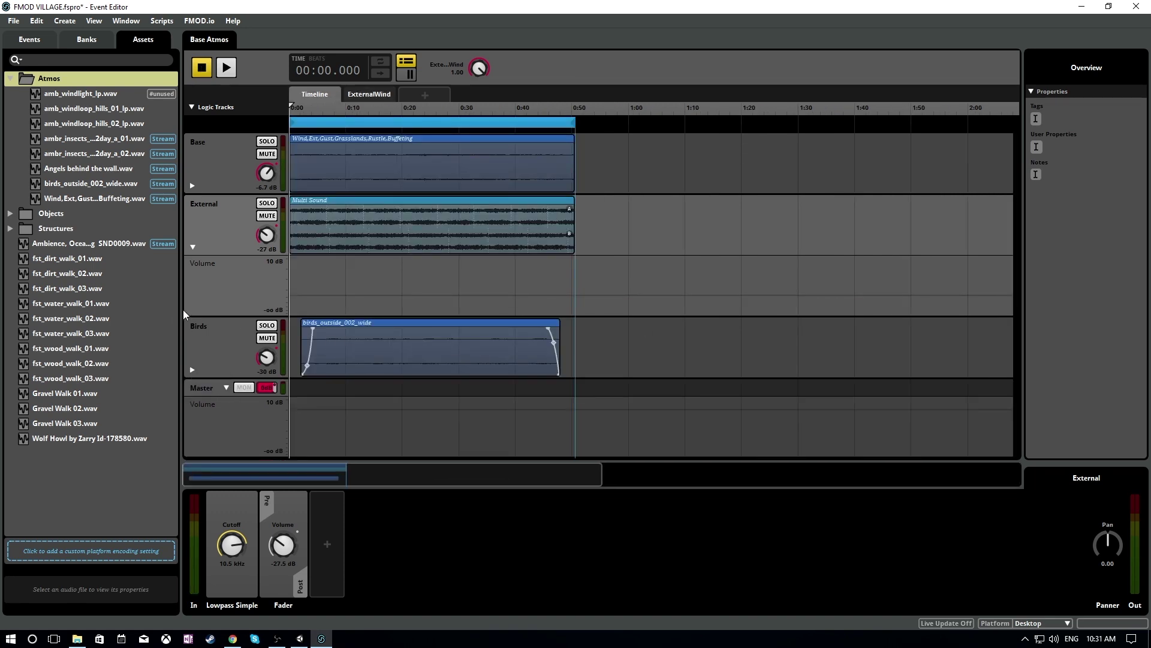
click(193, 247)
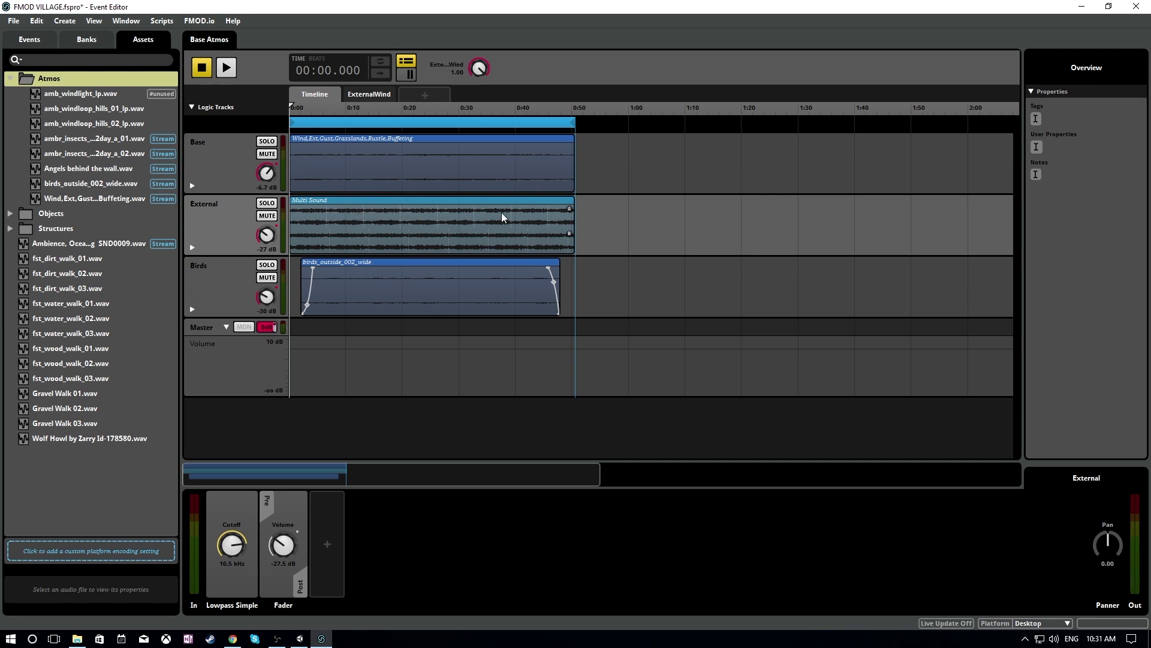
- Enable trigger probability for the birds_outside_002_wide instrument and set it to 50%
click(440, 274)
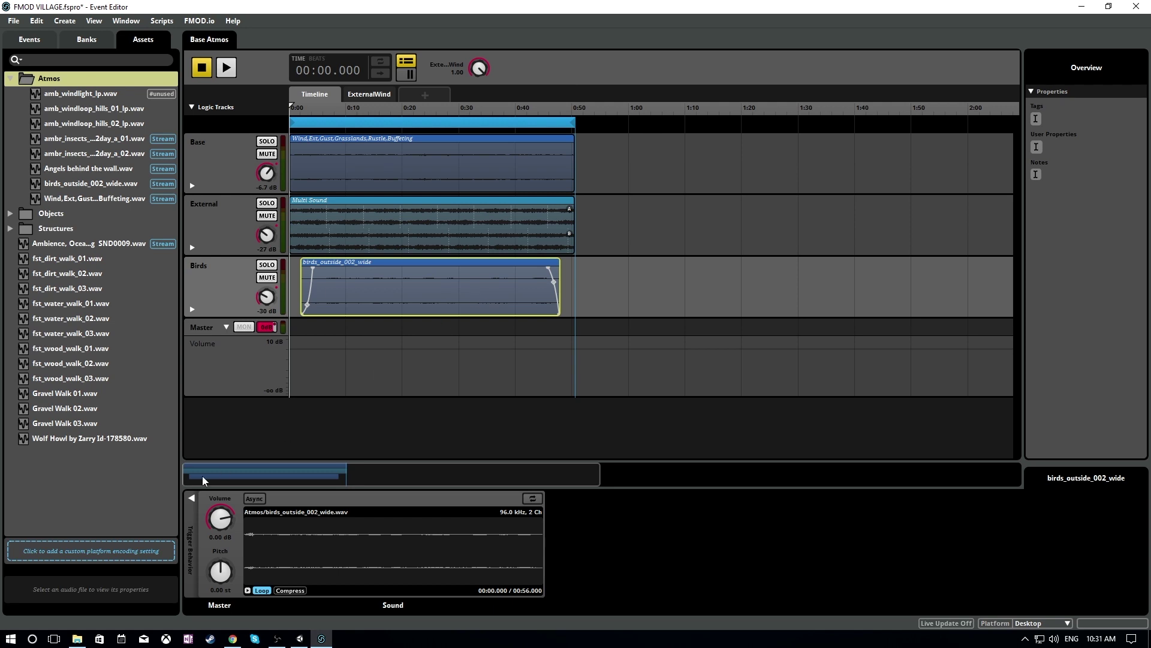
click(192, 498)
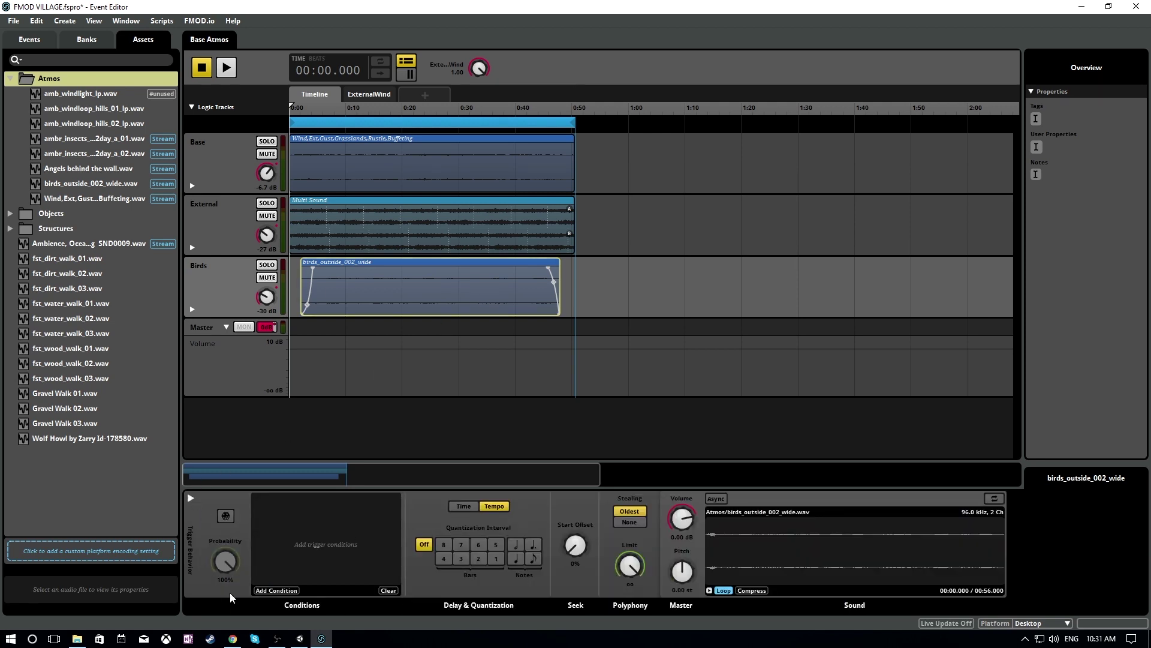
click(225, 516)
drag(226, 561, 225, 600)
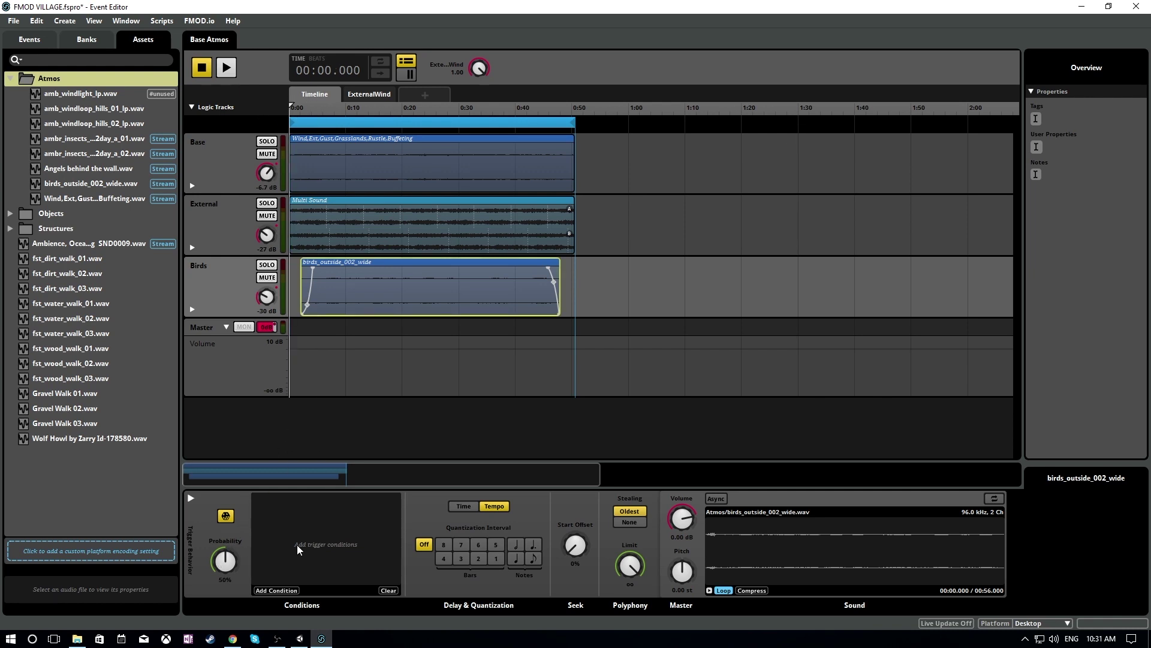
click(282, 588)
mouse_move(297, 577)
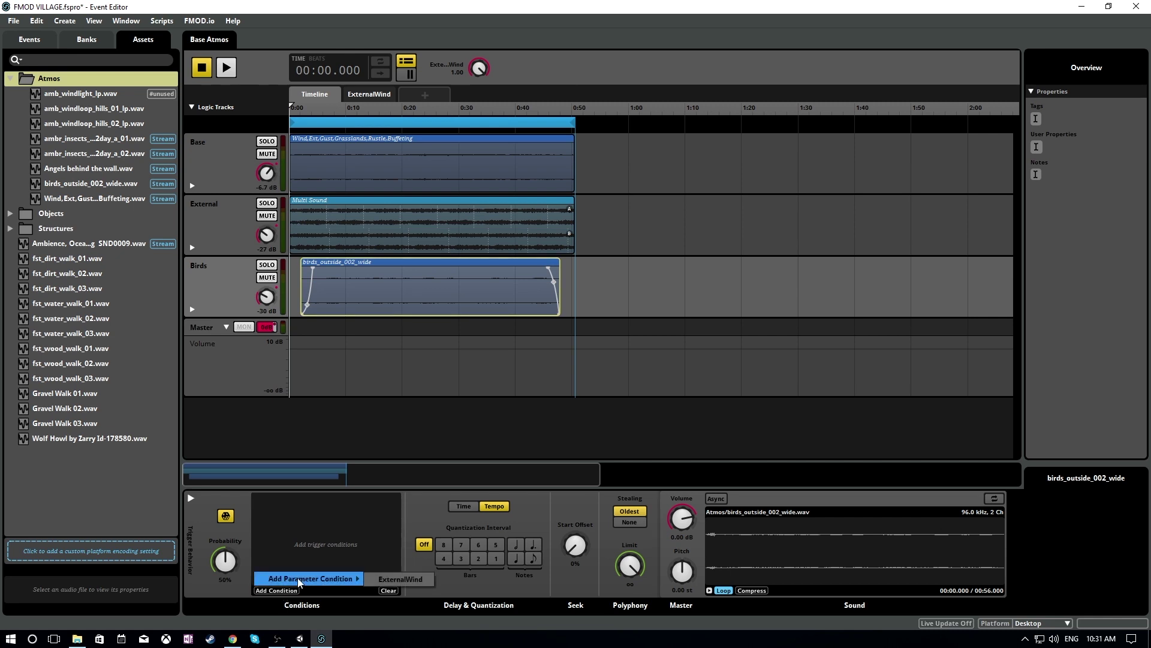
click(298, 335)
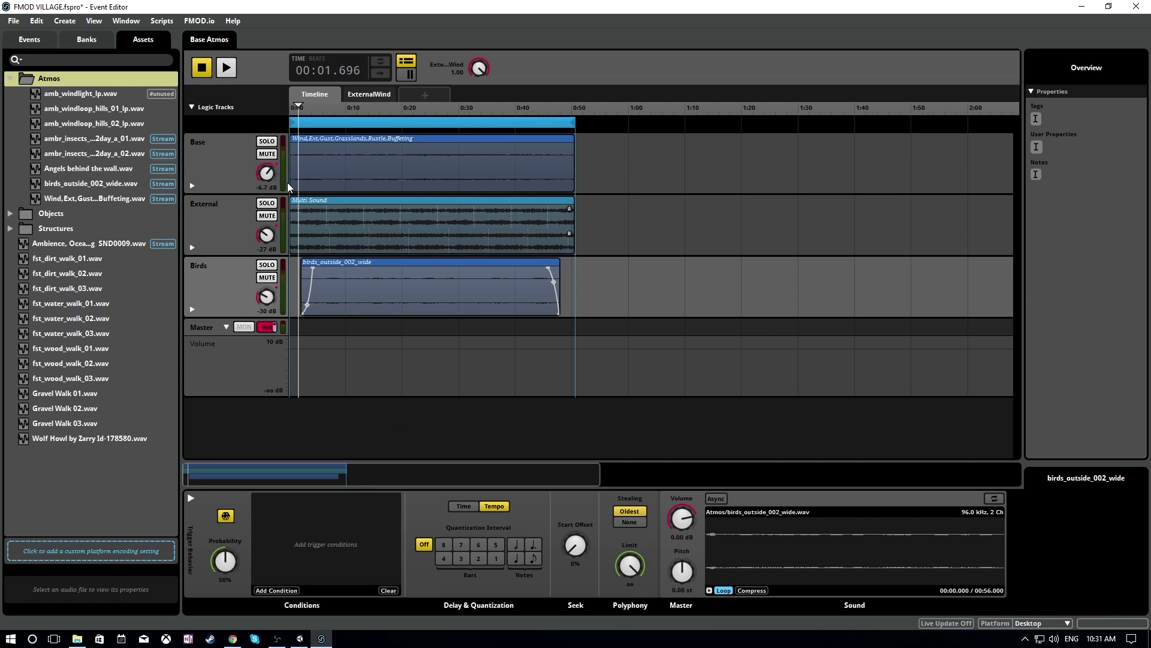
- Play the event from the start twice to check whether the birds instrument triggers, stopping each time
key(space)
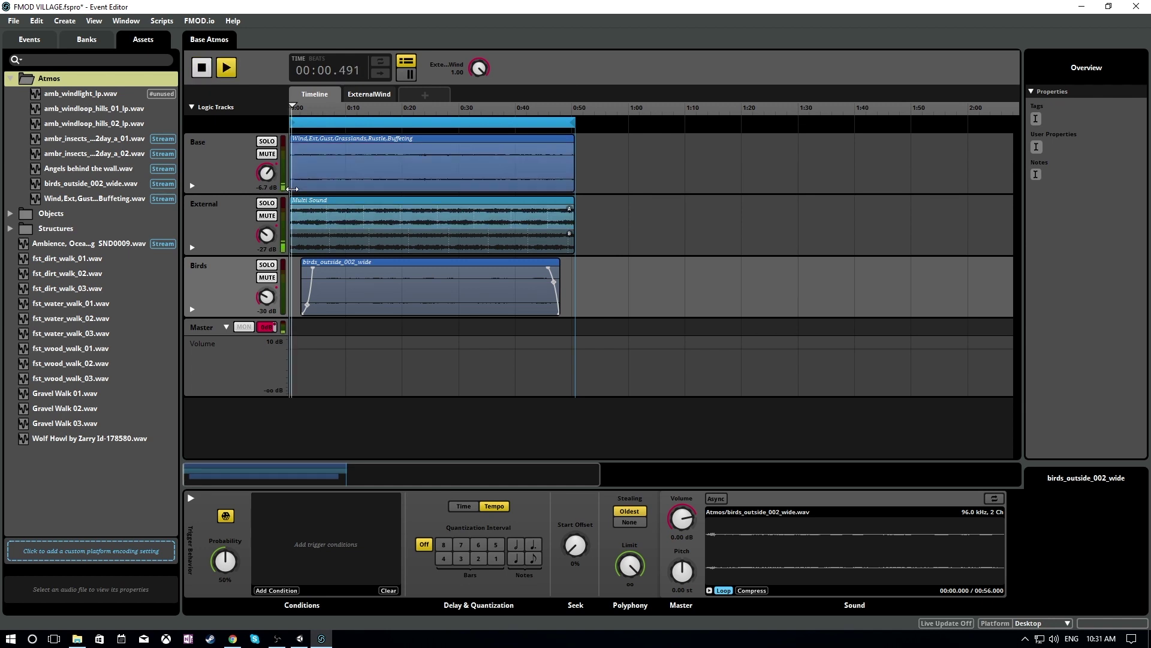
key(space)
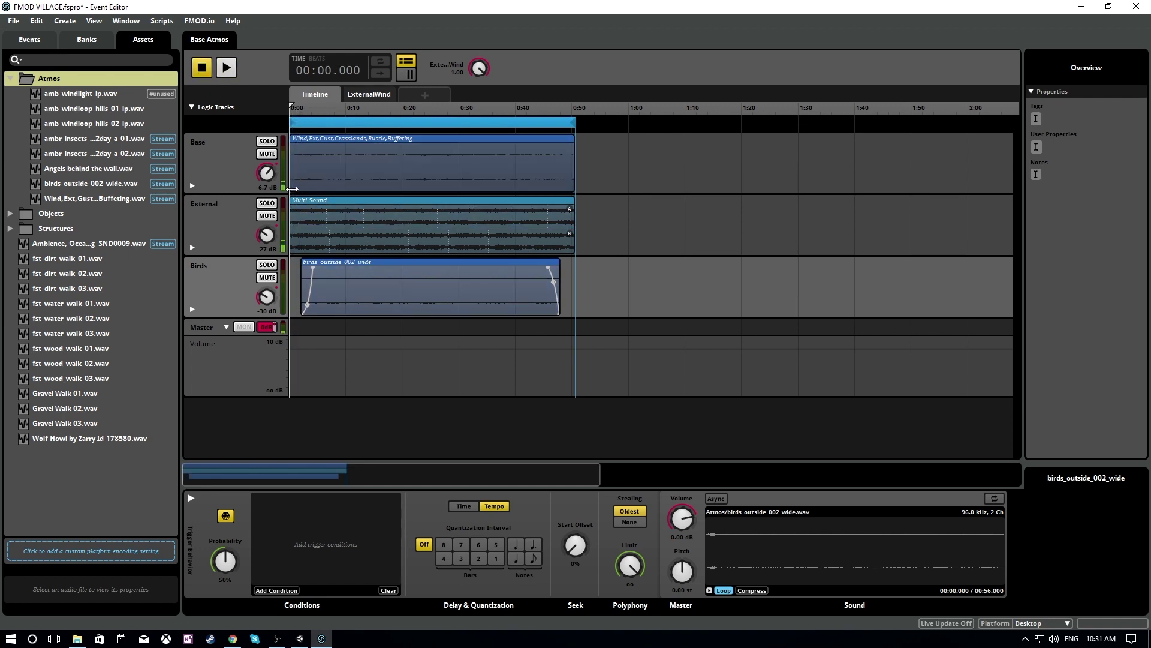
key(space)
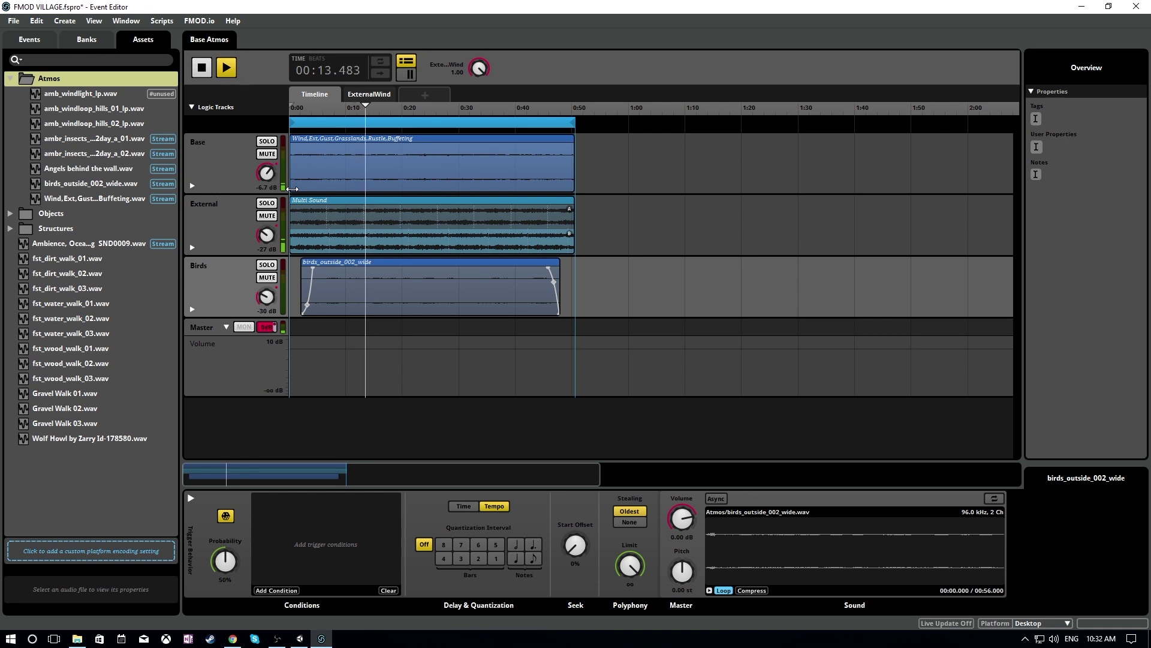
key(space)
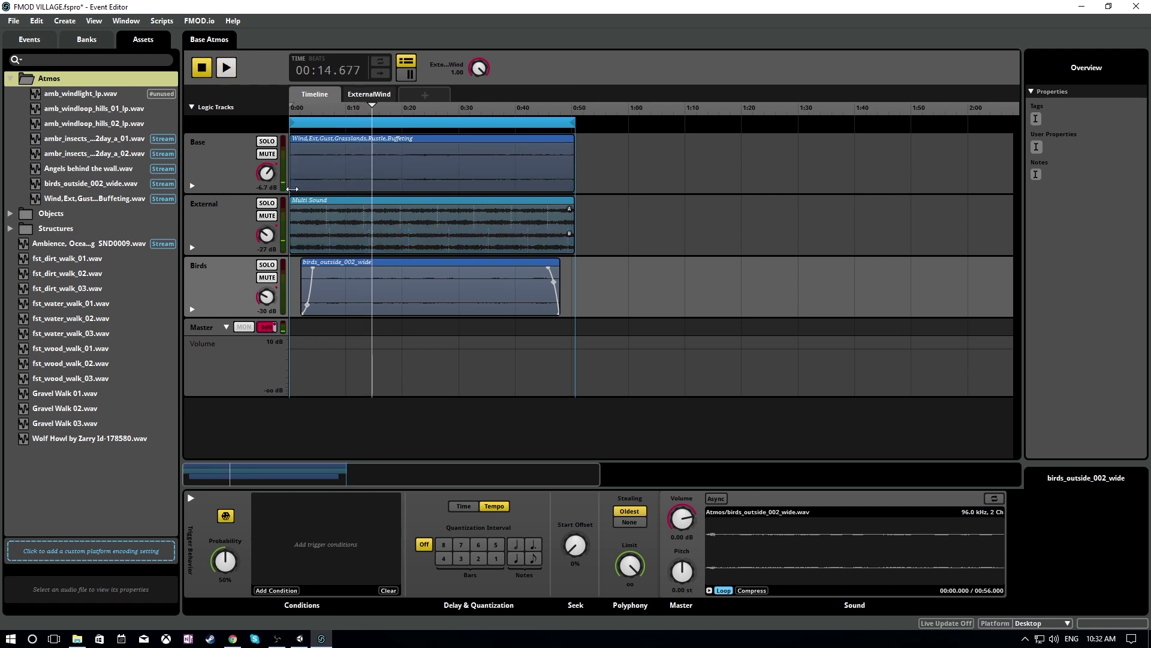
- Shorten the birds_outside_002_wide instrument to about 8 seconds, keeping its start at about 0:02 on the timeline
ctrl+scroll(438, 288, up, 2)
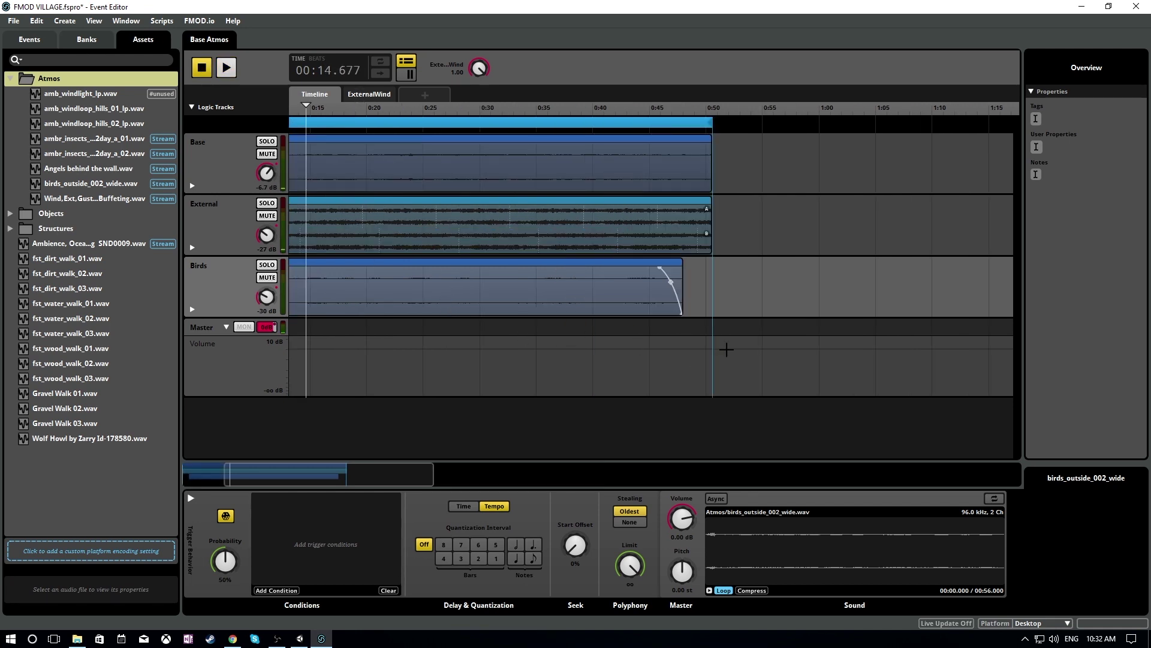
drag(347, 478, 301, 472)
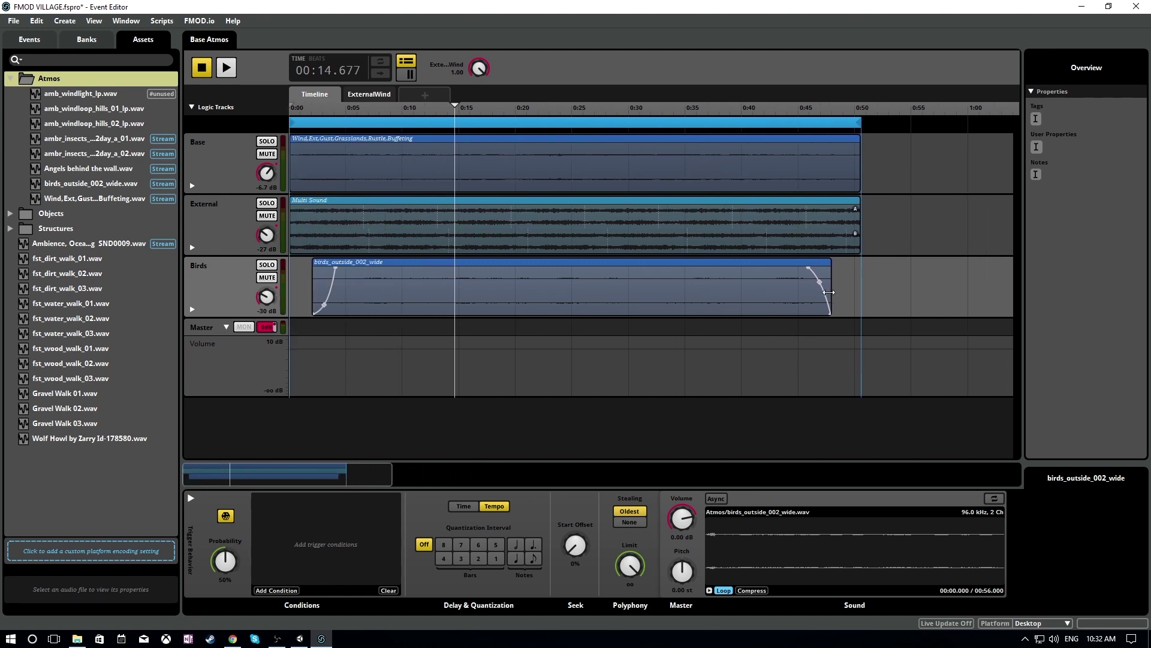
drag(829, 292, 410, 324)
key(super)
click(593, 302)
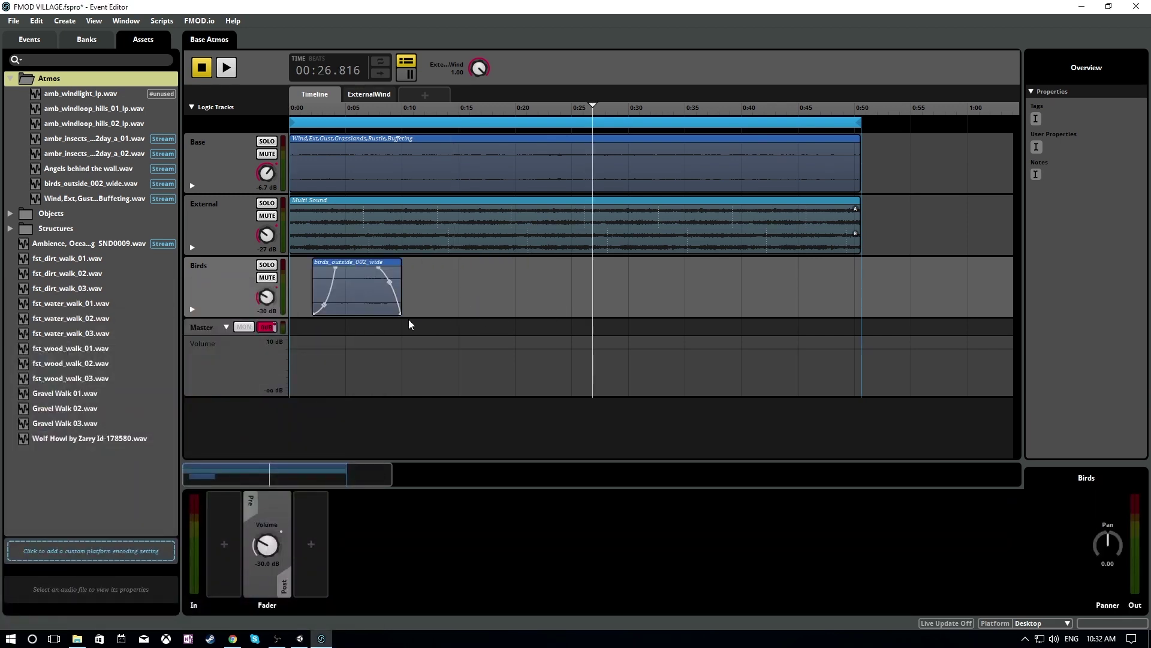
drag(347, 294, 476, 296)
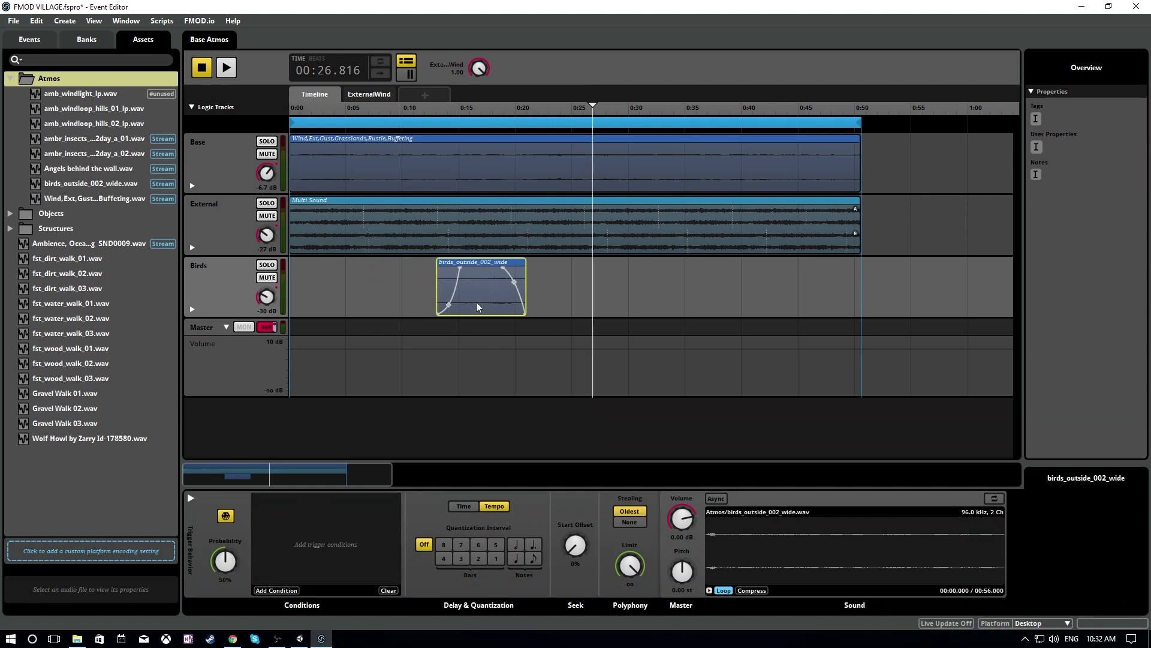
key(ctrl+z)
- Copy the shortened birds instrument and paste the duplicate on the Birds track at about 0:10.8
right_click(359, 265)
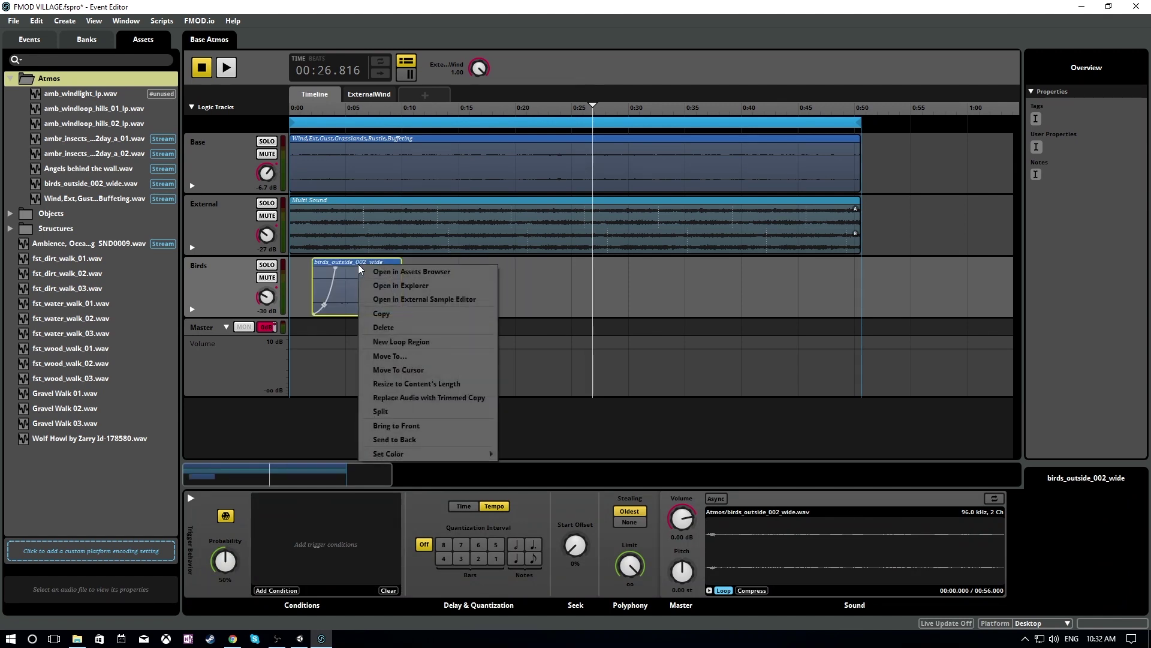
click(388, 314)
click(411, 280)
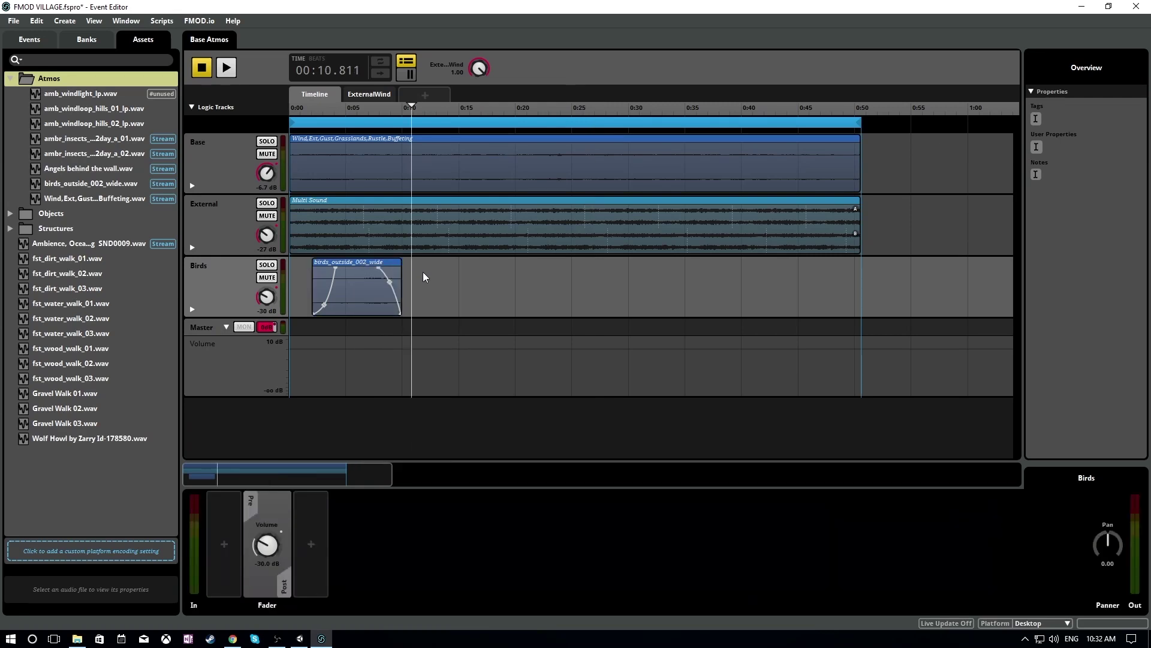
key(ctrl+v)
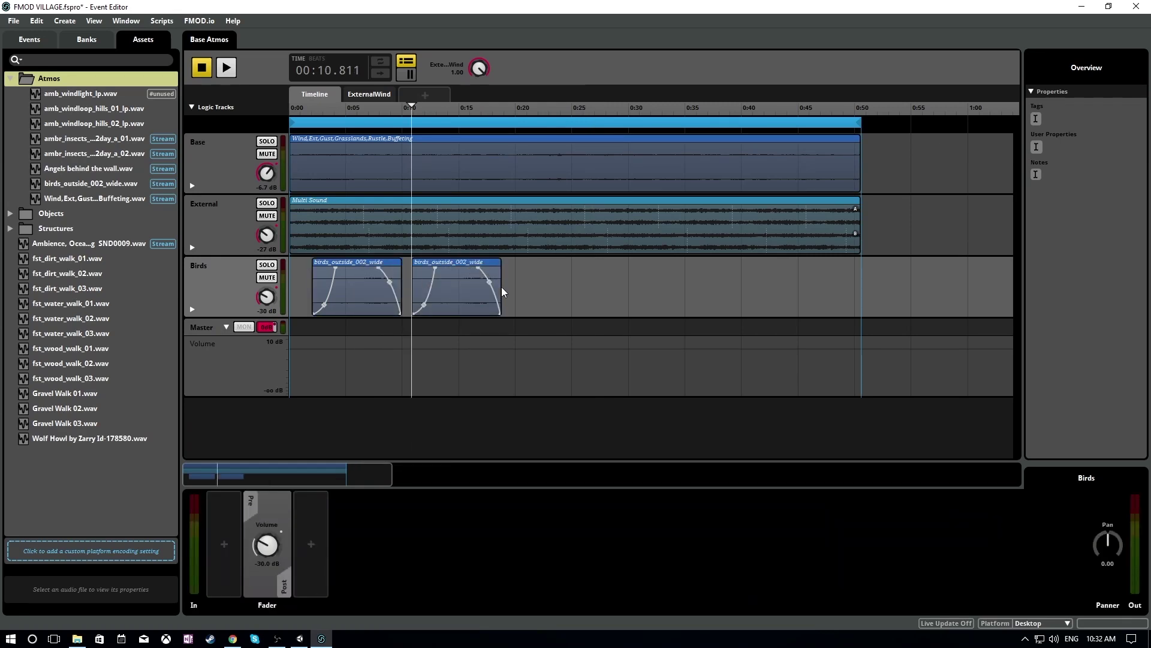
- Try different lengths and positions for the pasted birds instrument, leaving it about 8 seconds long from about 0:12
drag(501, 288, 707, 287)
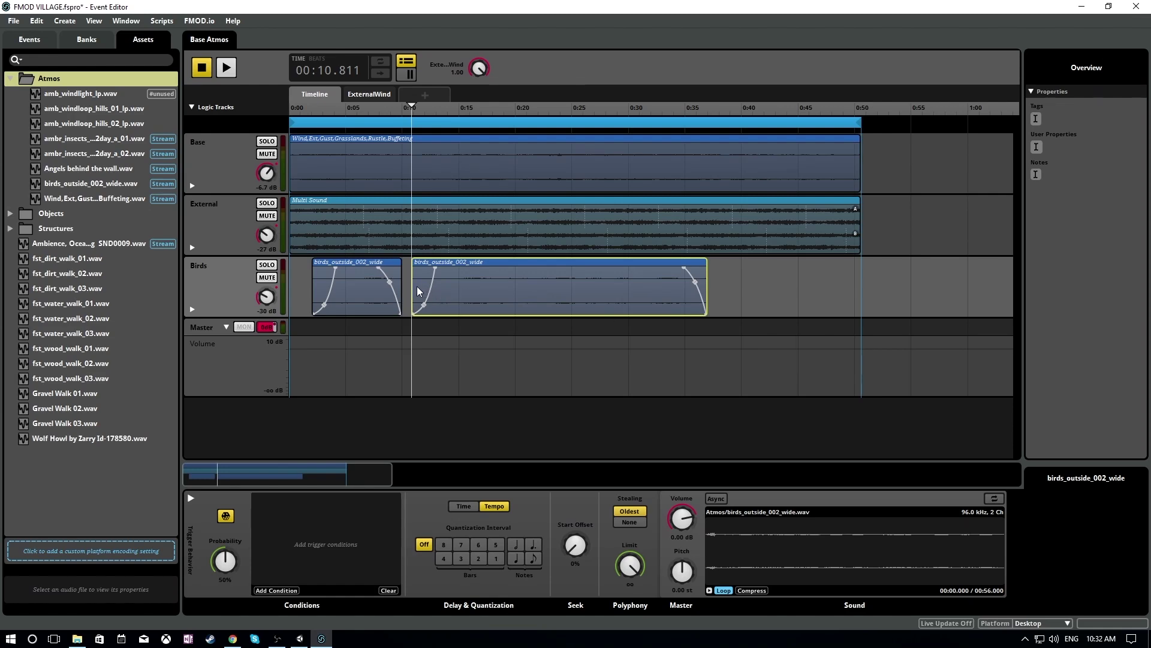
drag(414, 285, 507, 292)
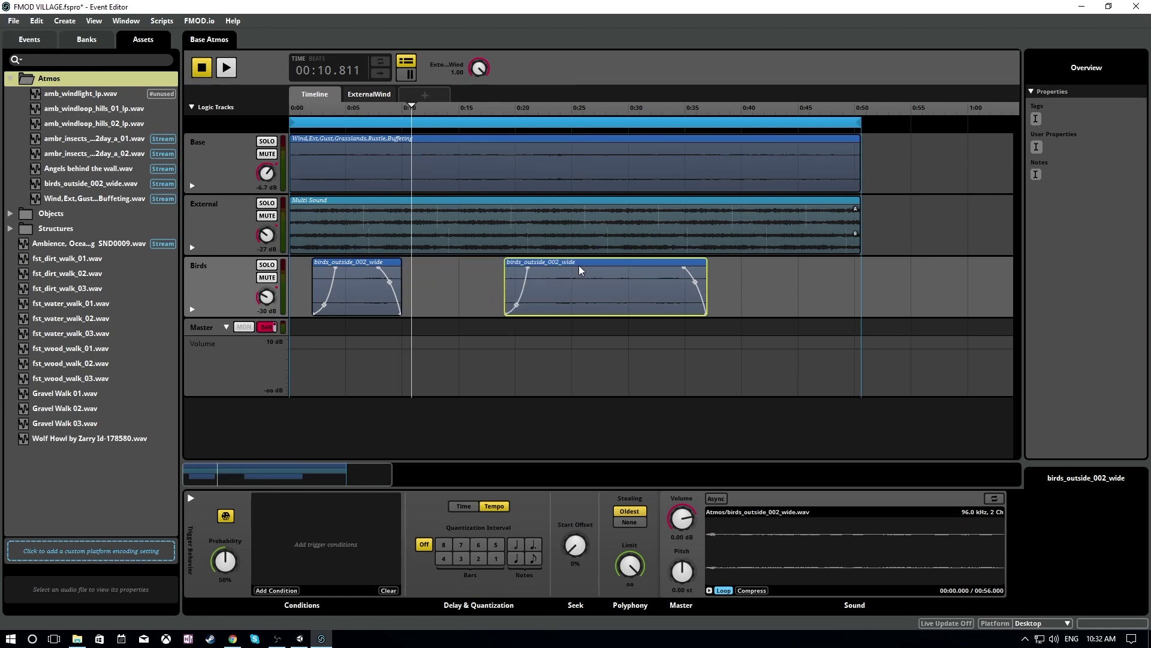
drag(578, 265, 498, 265)
drag(626, 288, 518, 290)
- Paste another birds instrument at about 0:10.8 and adjust the previous duplicate to run about 7 seconds from about 0:21
key(ctrl+v)
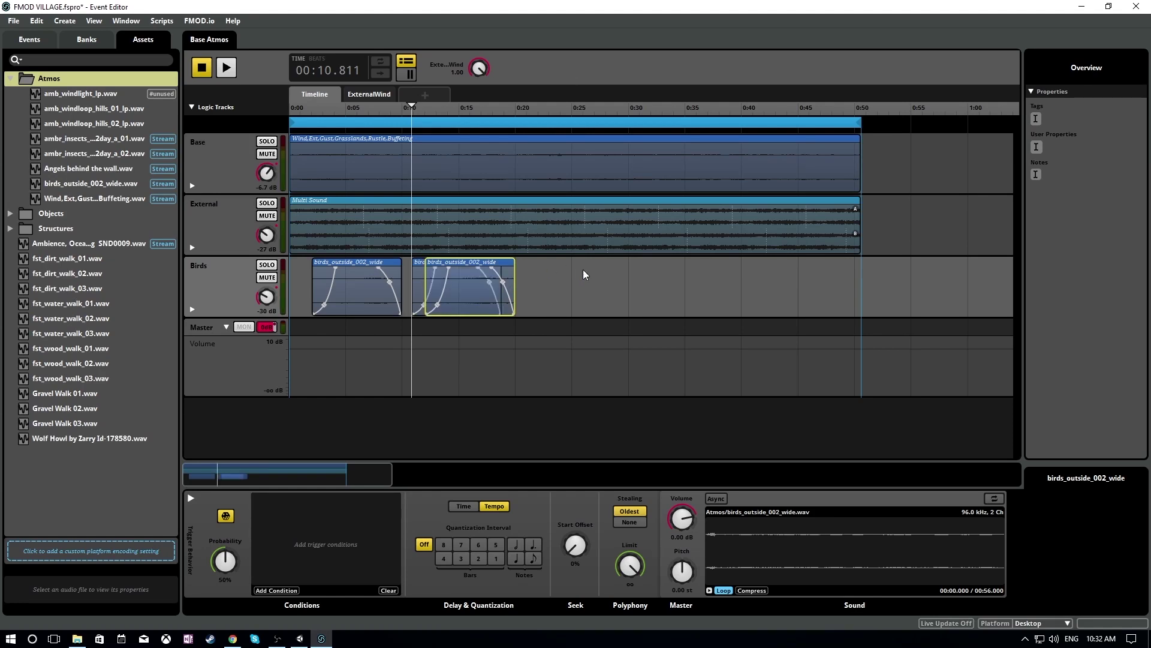
drag(487, 264, 899, 280)
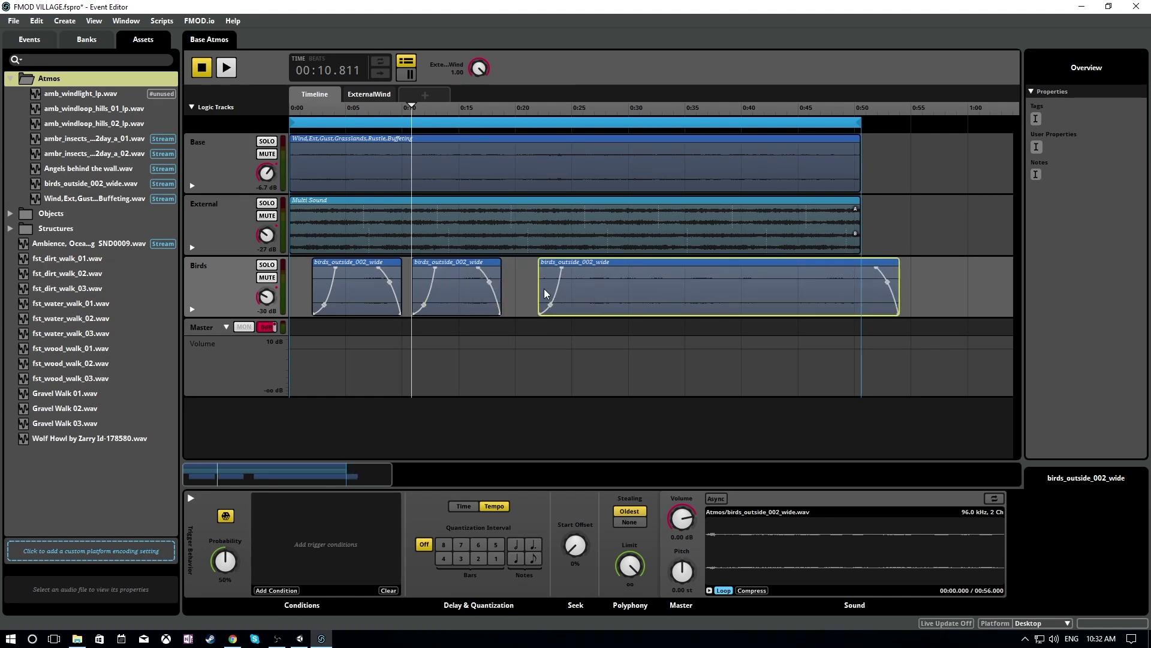
mouse_move(549, 289)
mouse_down()
mouse_move(699, 290)
mouse_move(719, 266)
mouse_move(553, 268)
mouse_up()
drag(777, 288, 605, 279)
- Paste another birds instrument at about 0:35.2, try other lengths and positions, and leave it there about 8 seconds long
click(689, 278)
key(ctrl+v)
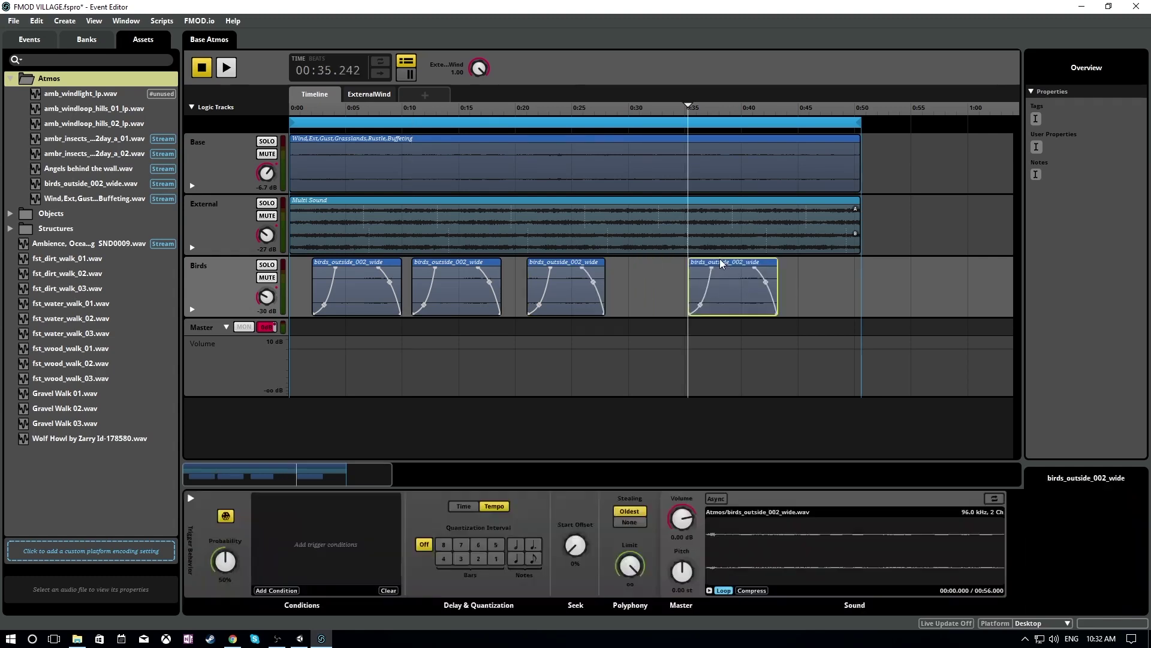
drag(720, 258, 808, 281)
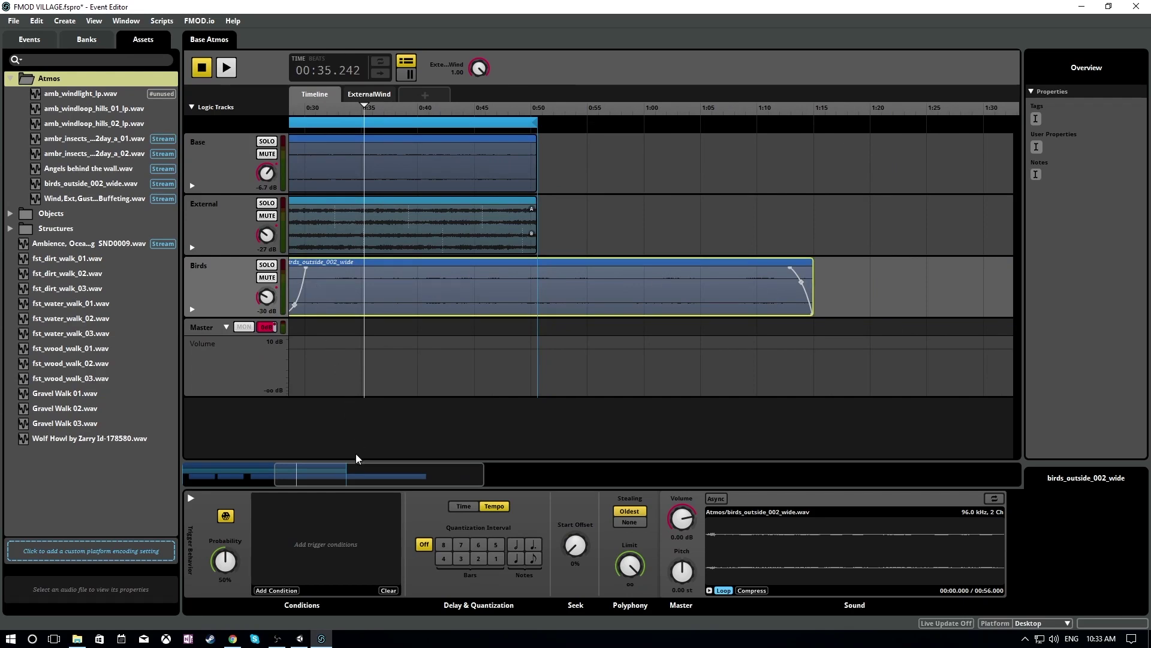
scroll(302, 476, left, 2)
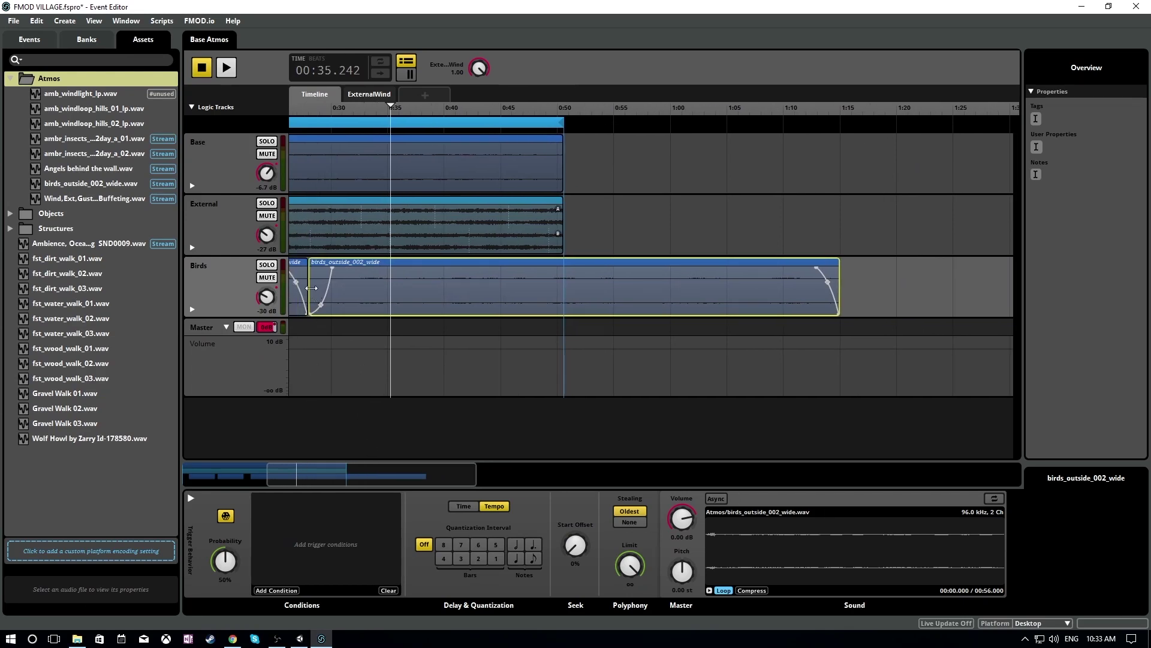
drag(310, 287, 676, 294)
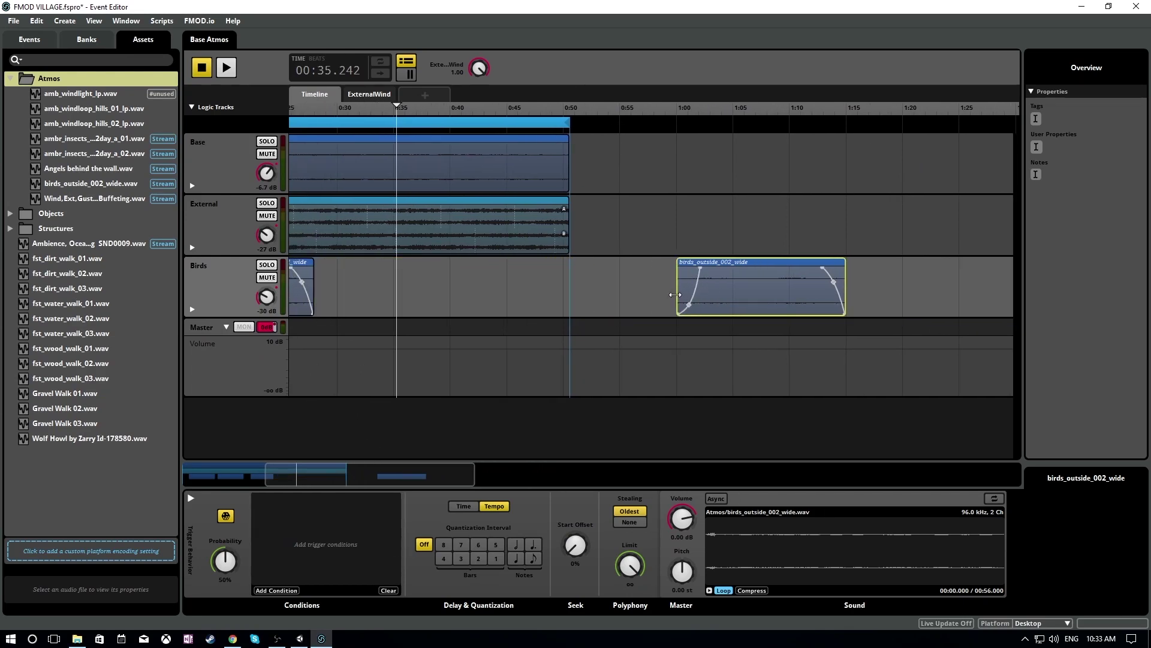
drag(393, 474, 373, 475)
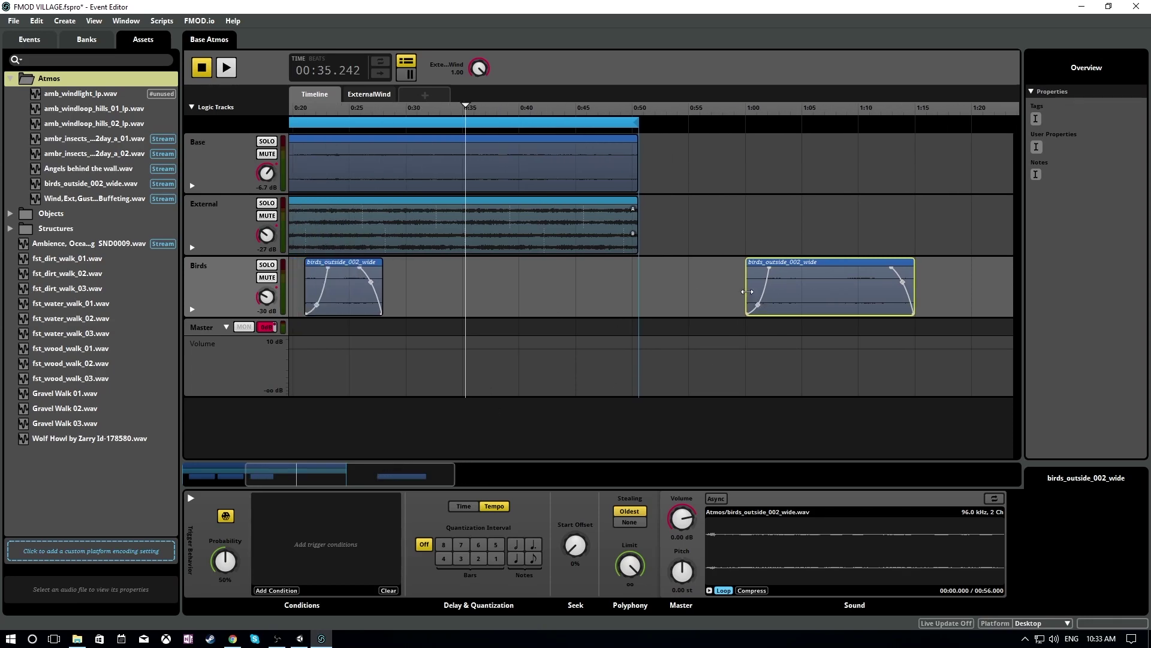
drag(746, 294, 826, 293)
drag(871, 261, 533, 277)
drag(404, 473, 318, 483)
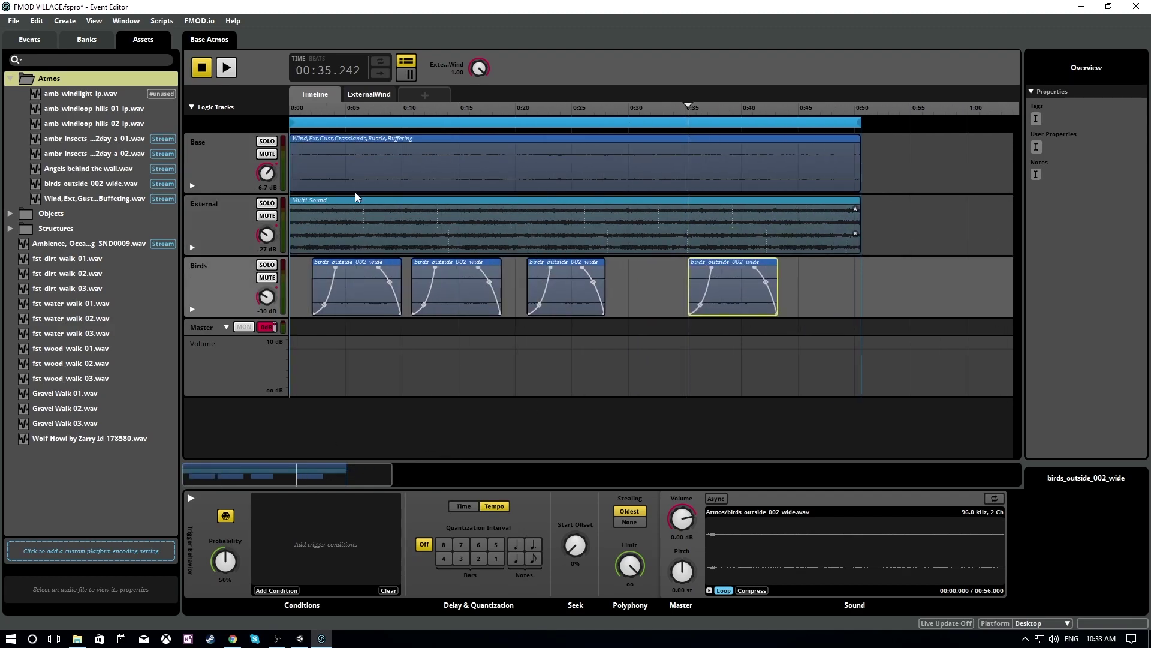
- Play the event from near the start, lower ExternalWind to 0.00 while listening, and stop playback
click(296, 107)
key(space)
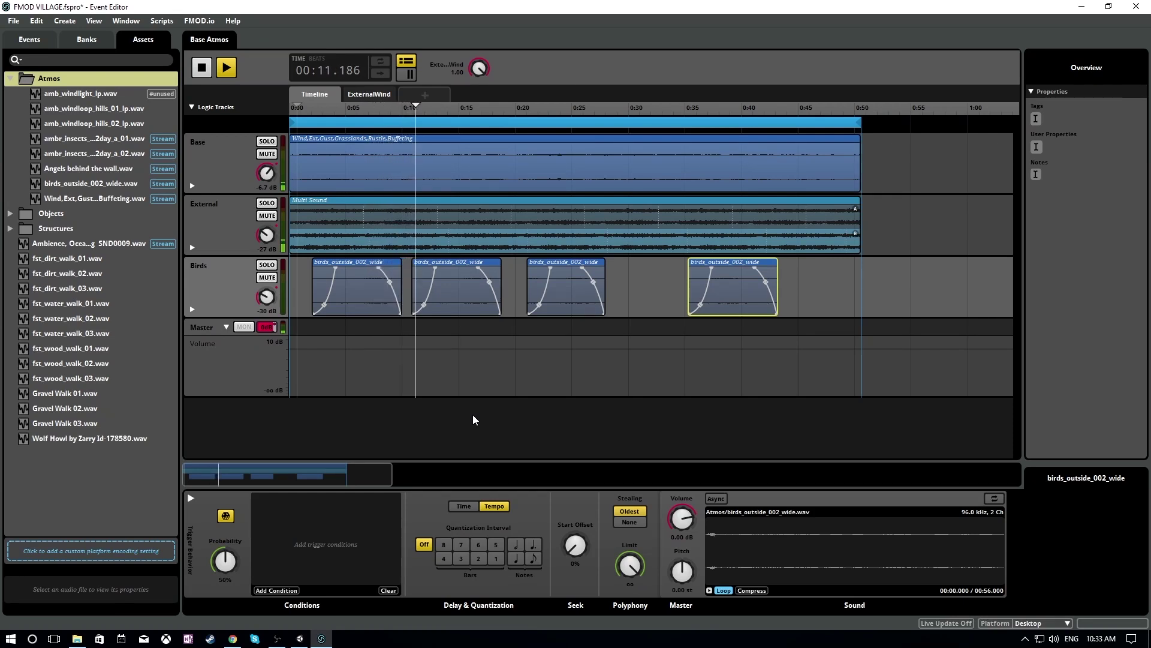
drag(479, 68, 479, 90)
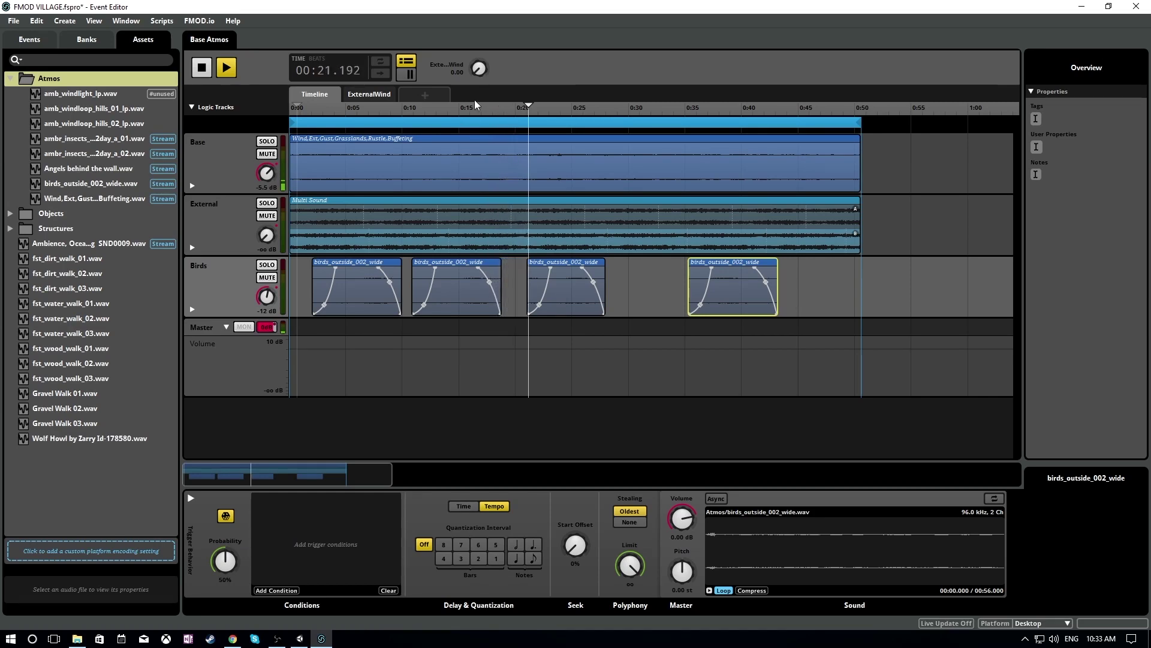
key(space)
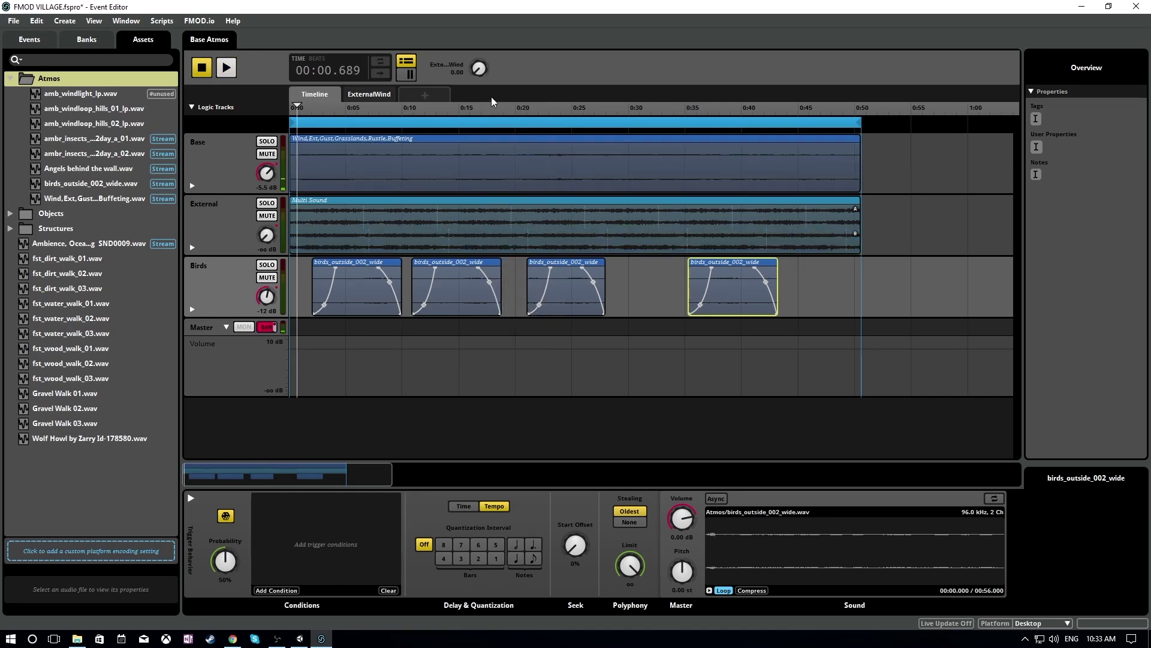
- Play the event from about 0:01 and set the second birds instrument's trigger probability to 100%
click(300, 275)
key(space)
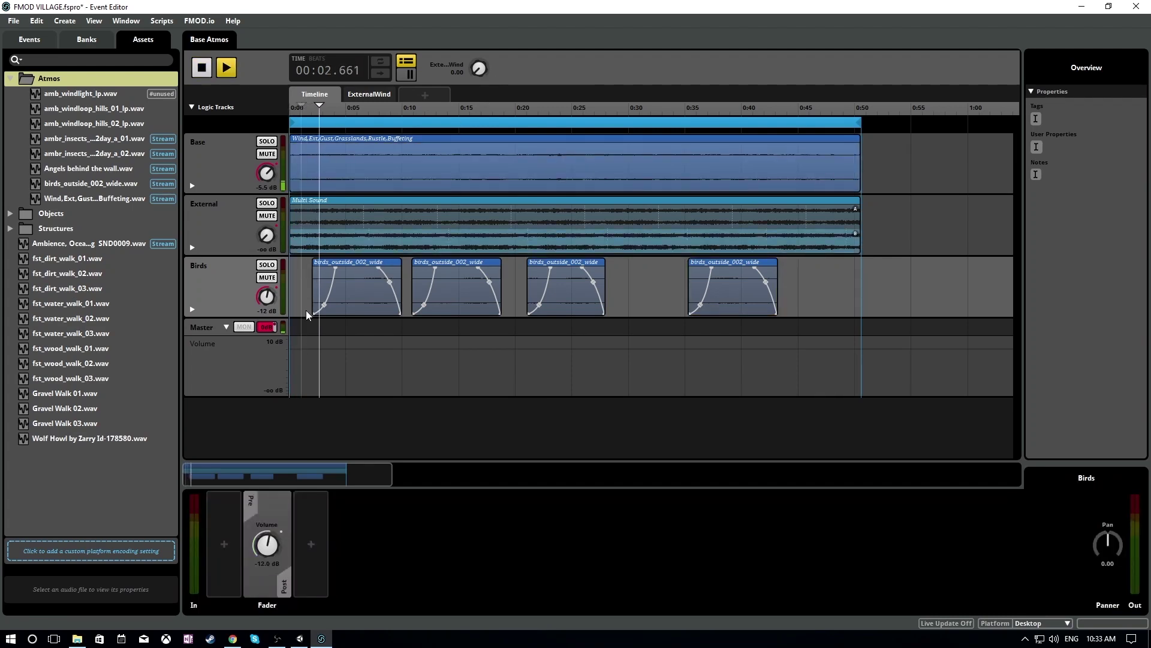
click(239, 272)
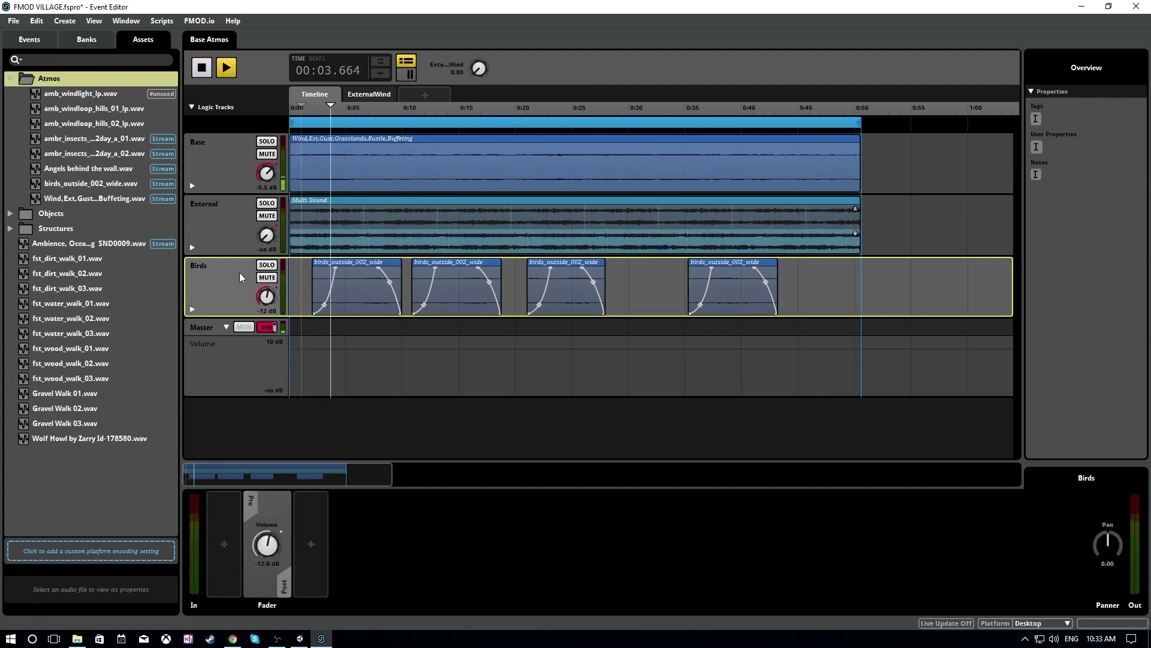
click(375, 290)
click(456, 299)
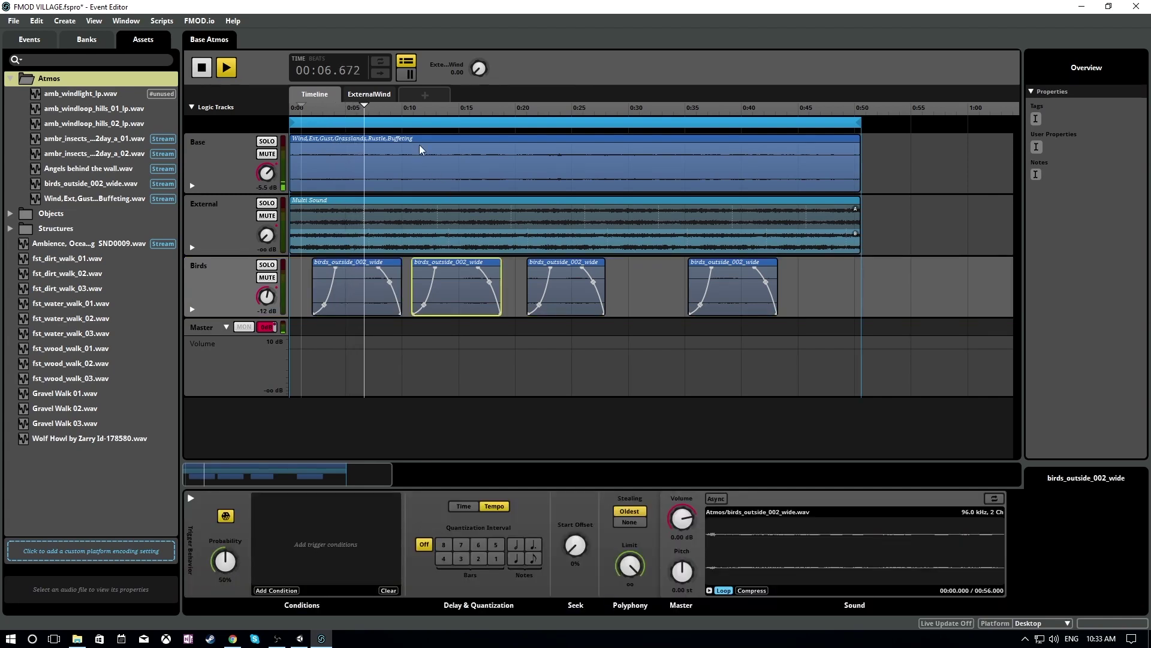
drag(225, 560, 231, 490)
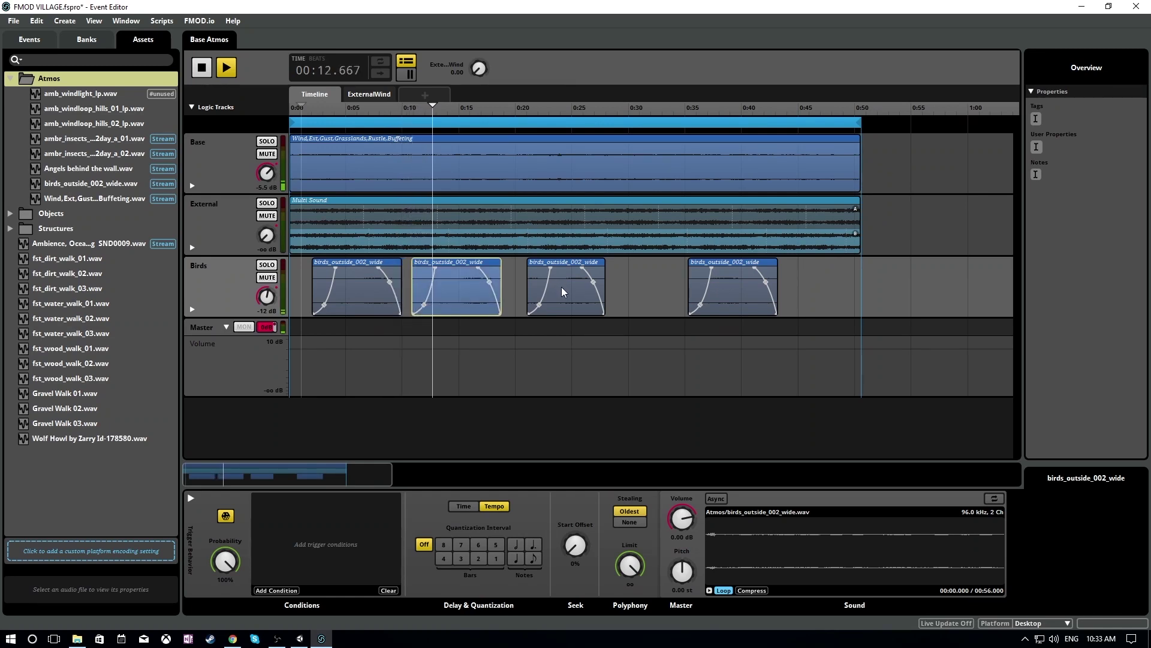
click(561, 286)
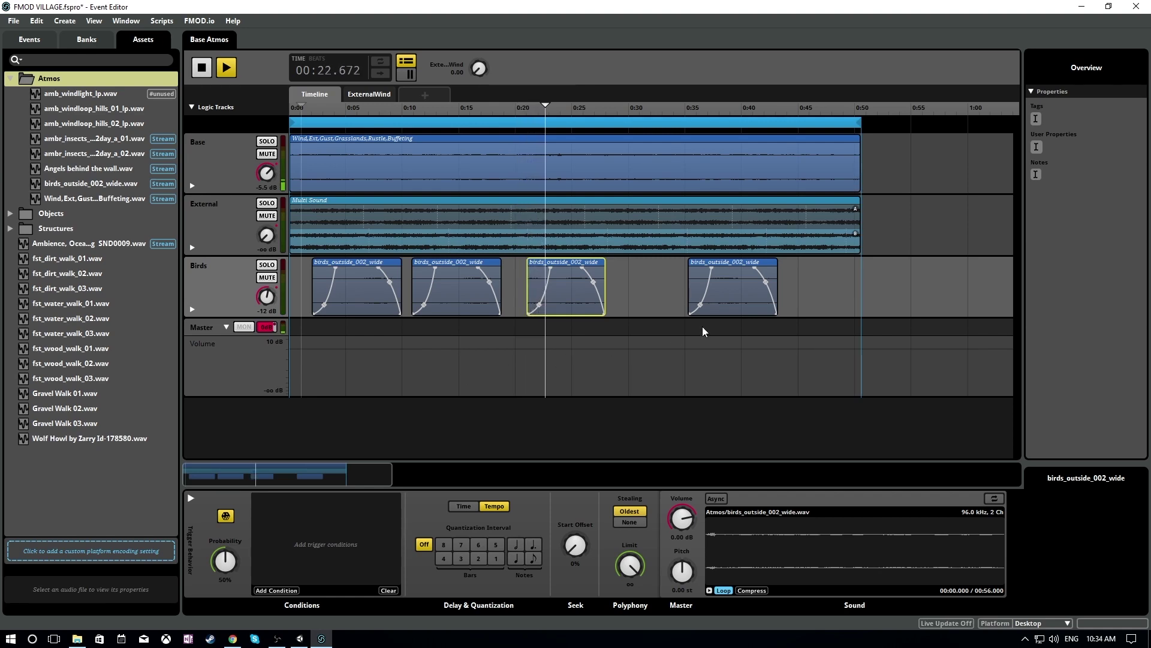
- Move the fourth birds instrument to start at about 0:30 and paste a fifth one on the Birds track at about 0:41
drag(728, 287, 674, 297)
click(753, 290)
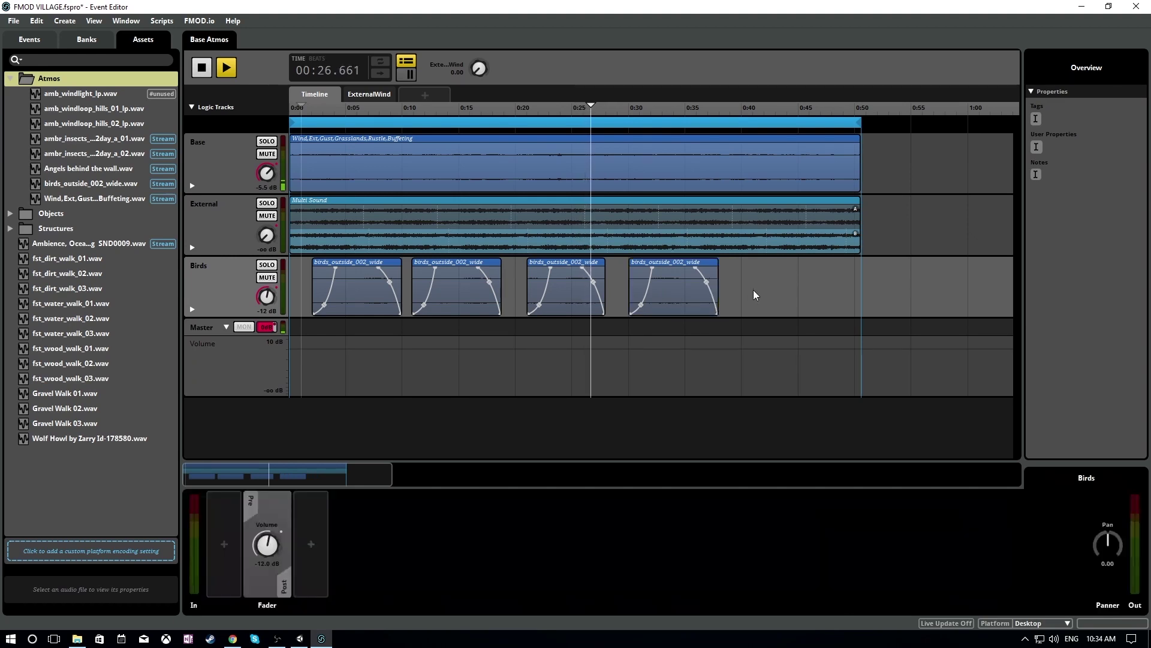
key(ctrl+v)
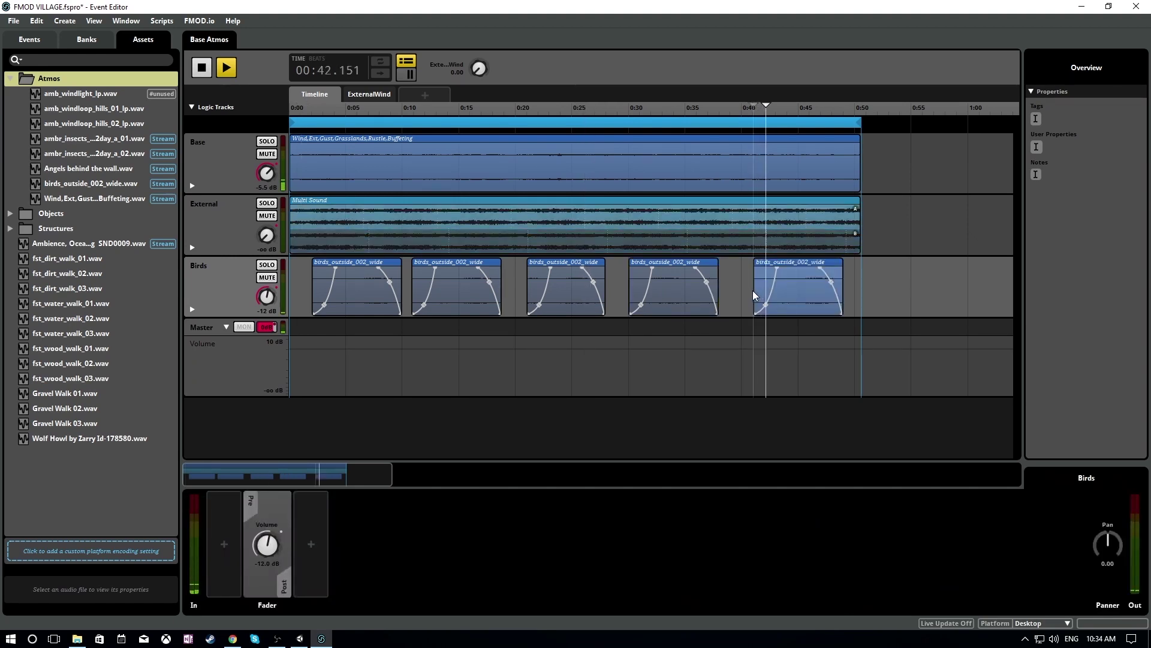
click(789, 288)
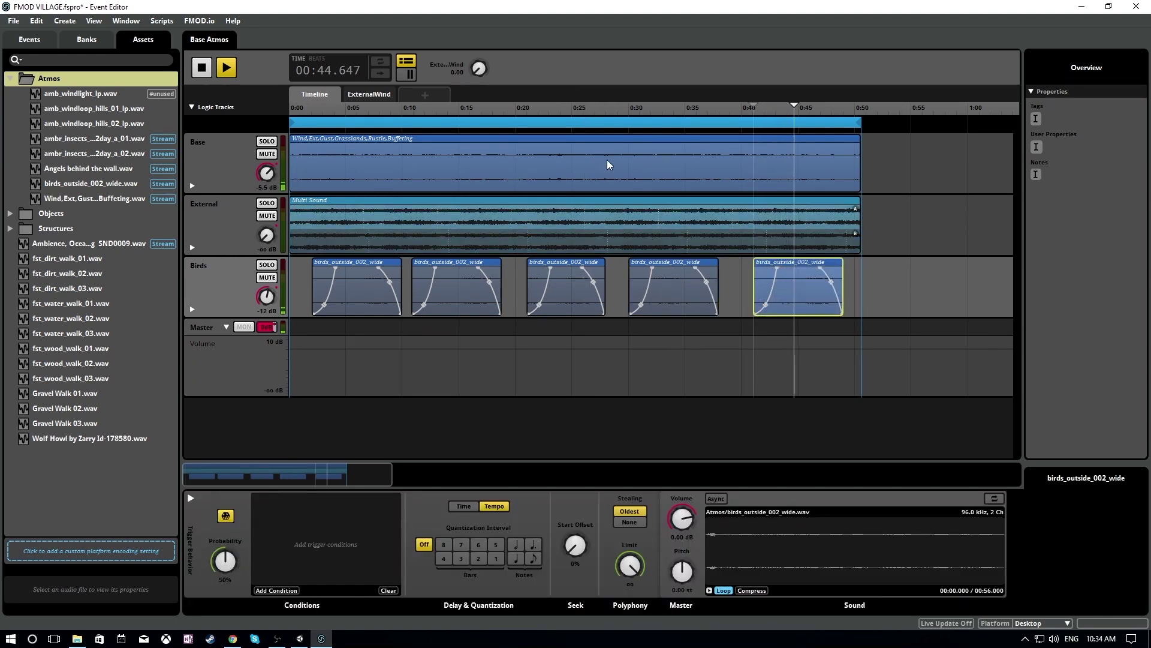
- Replay from about 0:28 while repositioning the fifth birds instrument to run about 8 seconds from about 0:42, and stop playback
click(609, 110)
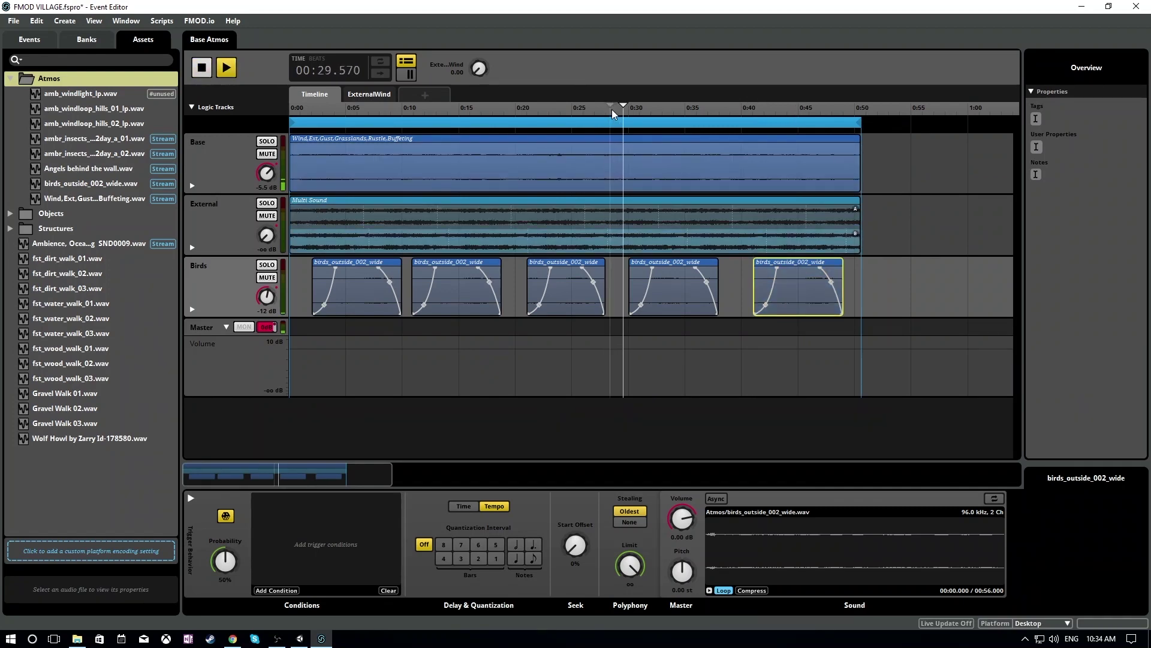
click(611, 109)
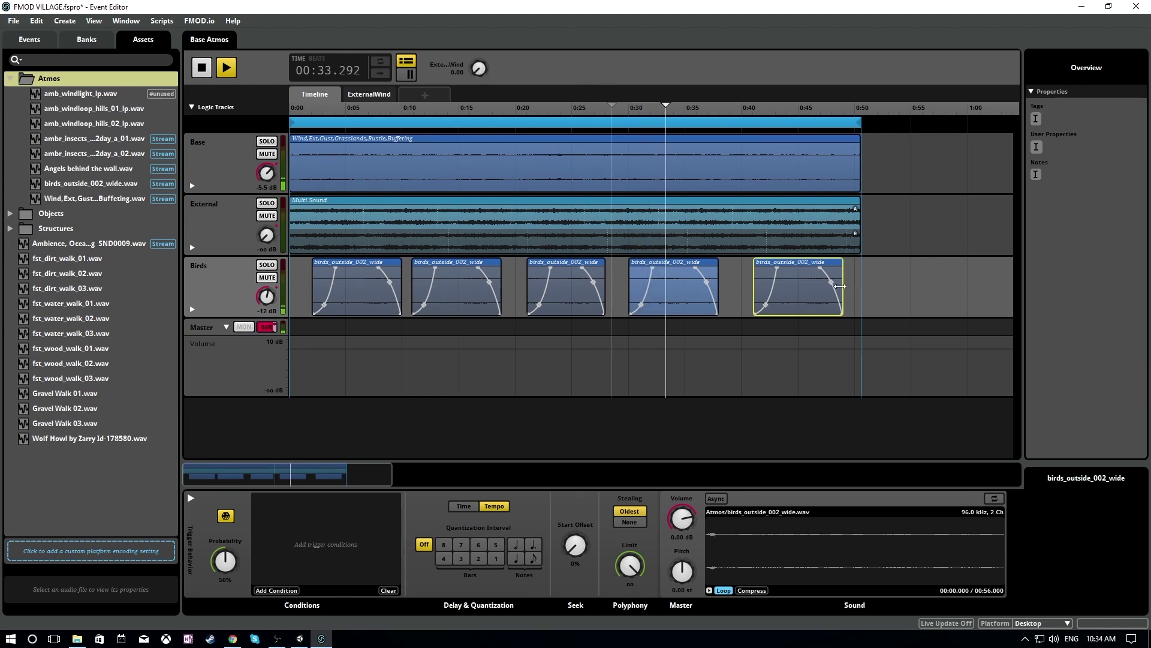
drag(841, 287, 667, 282)
drag(535, 473, 377, 488)
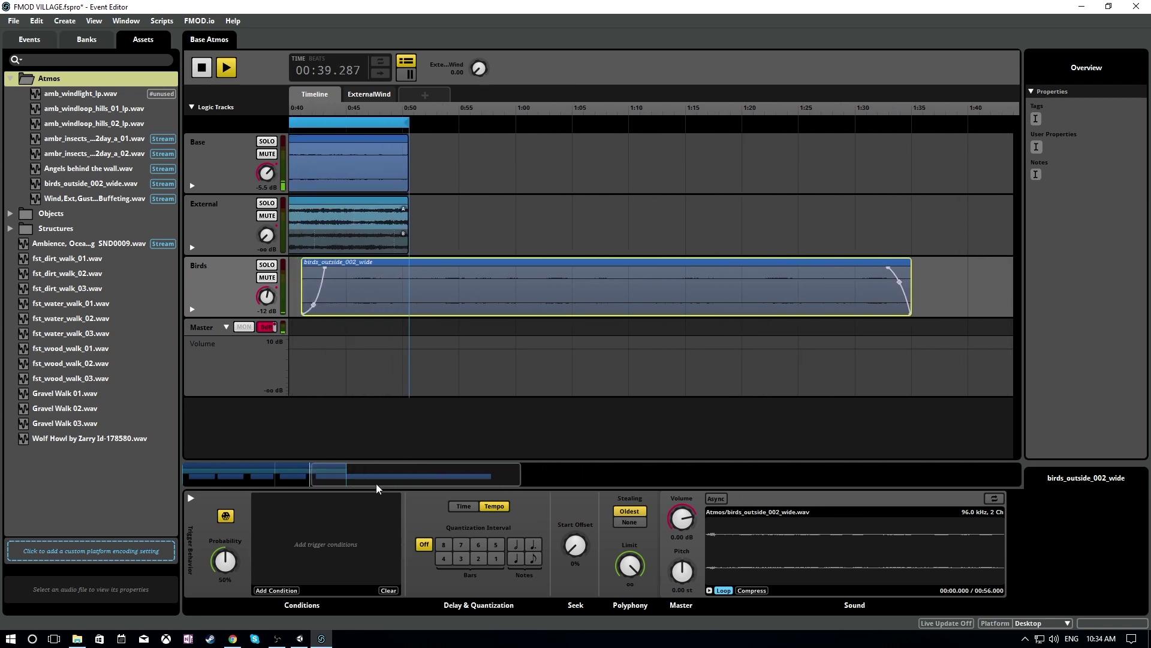
drag(306, 290, 827, 322)
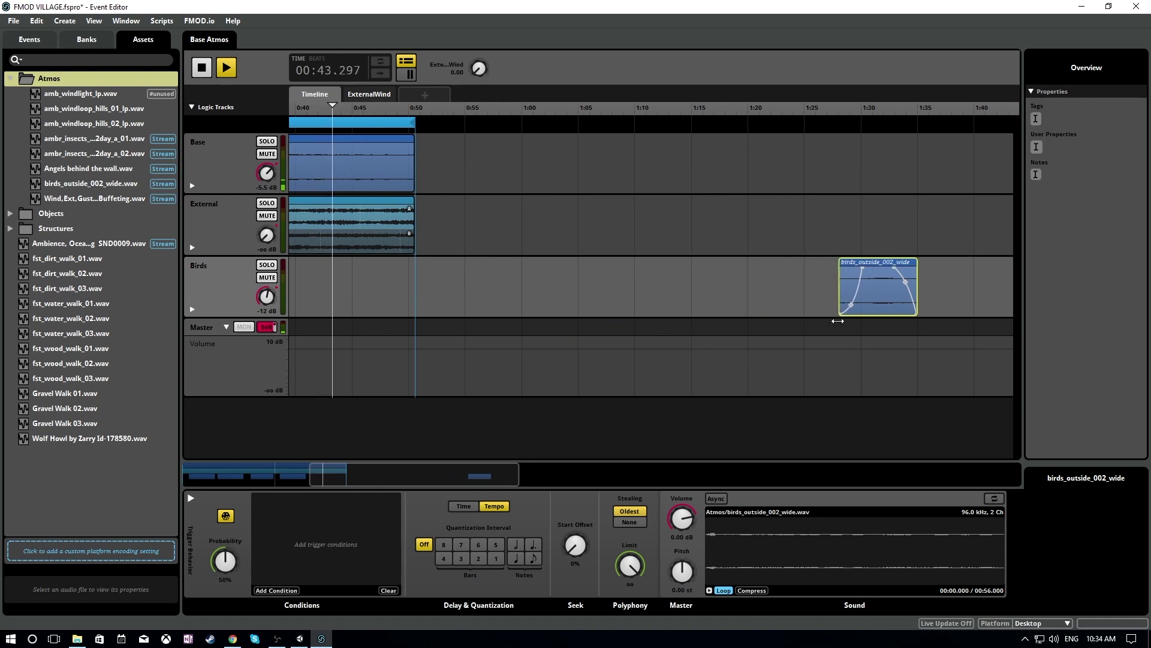
drag(865, 260, 384, 268)
drag(427, 473, 305, 483)
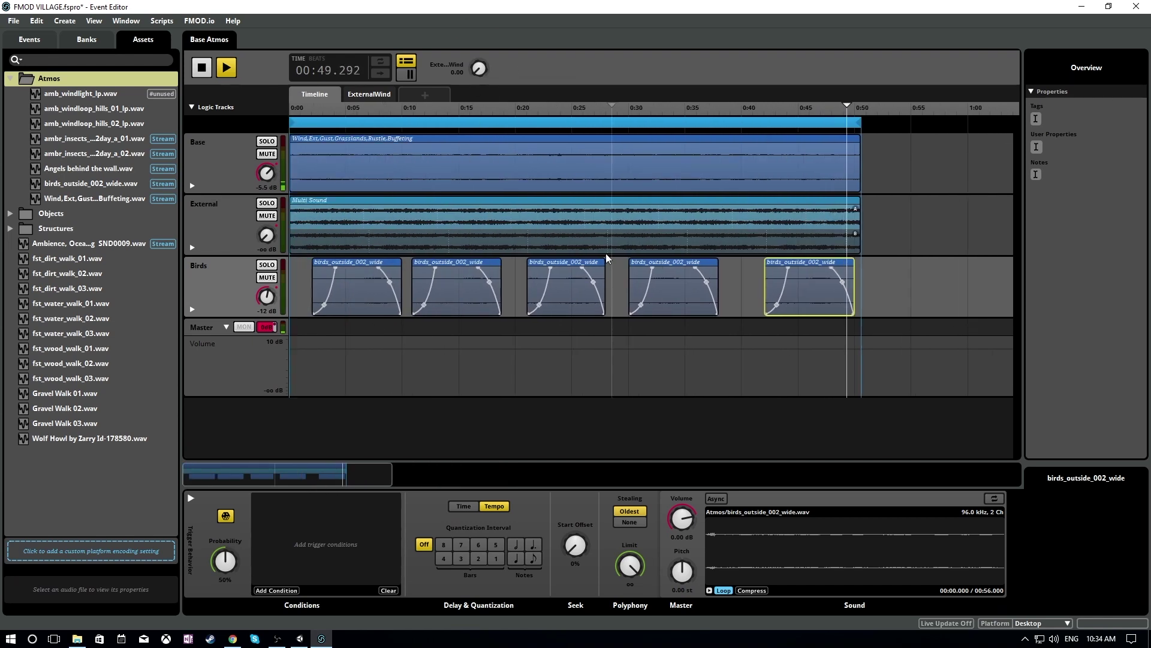
key(space)
- Set the trigger probability of each of the five birds instruments to about 70%
click(462, 295)
drag(233, 562, 232, 594)
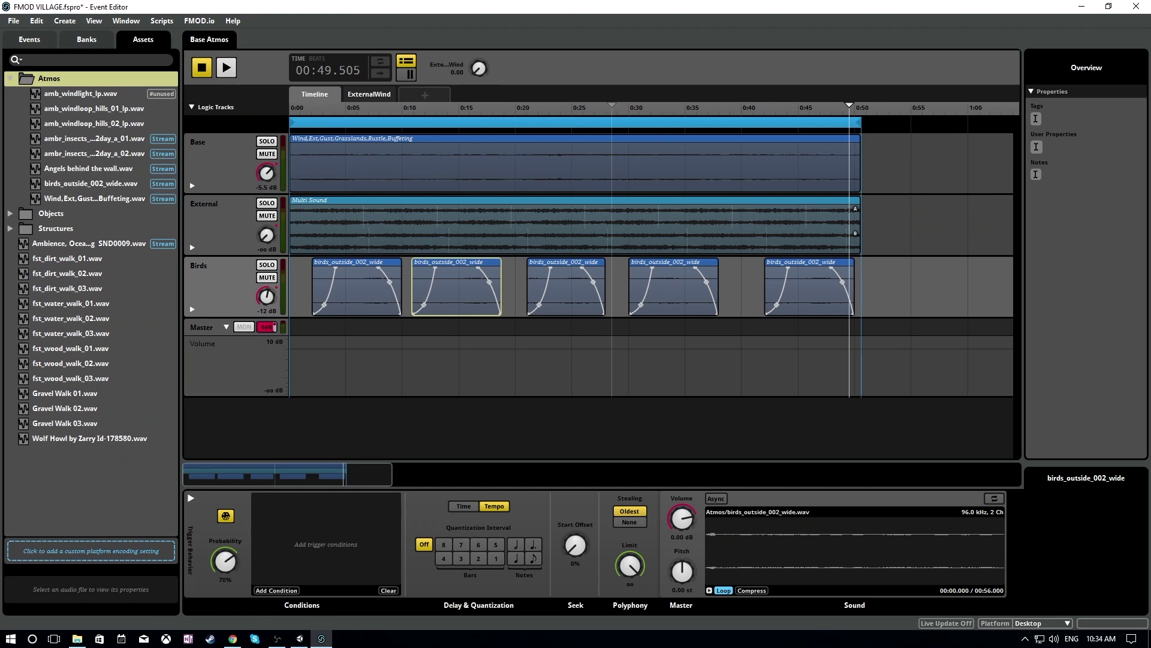
drag(237, 564, 237, 537)
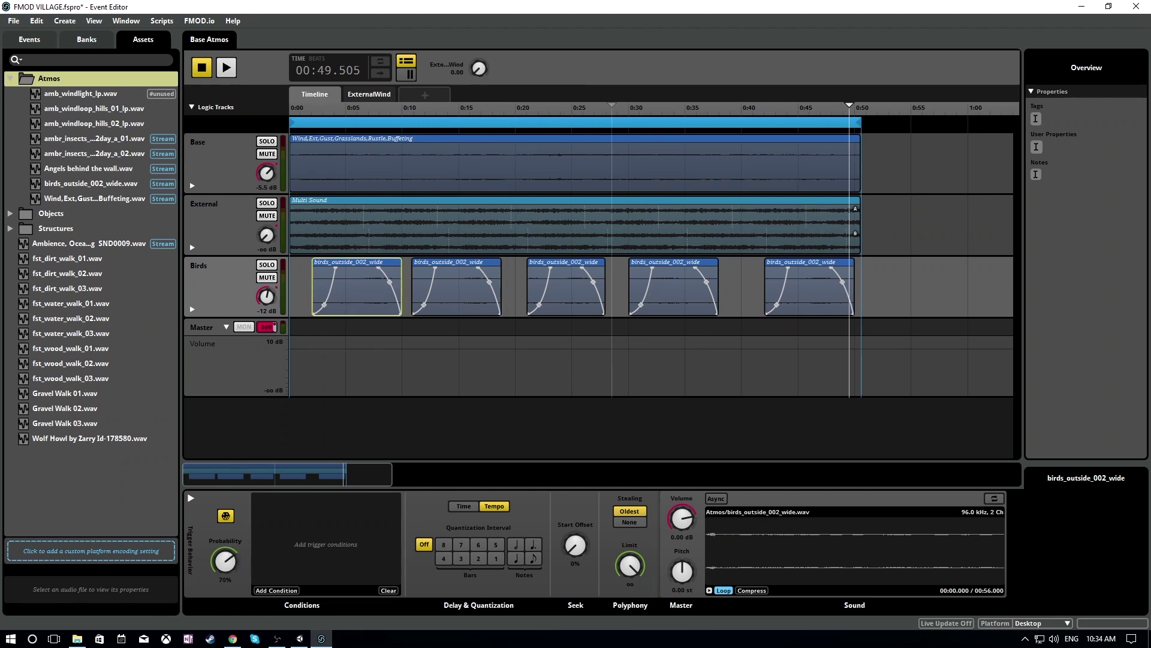
click(585, 303)
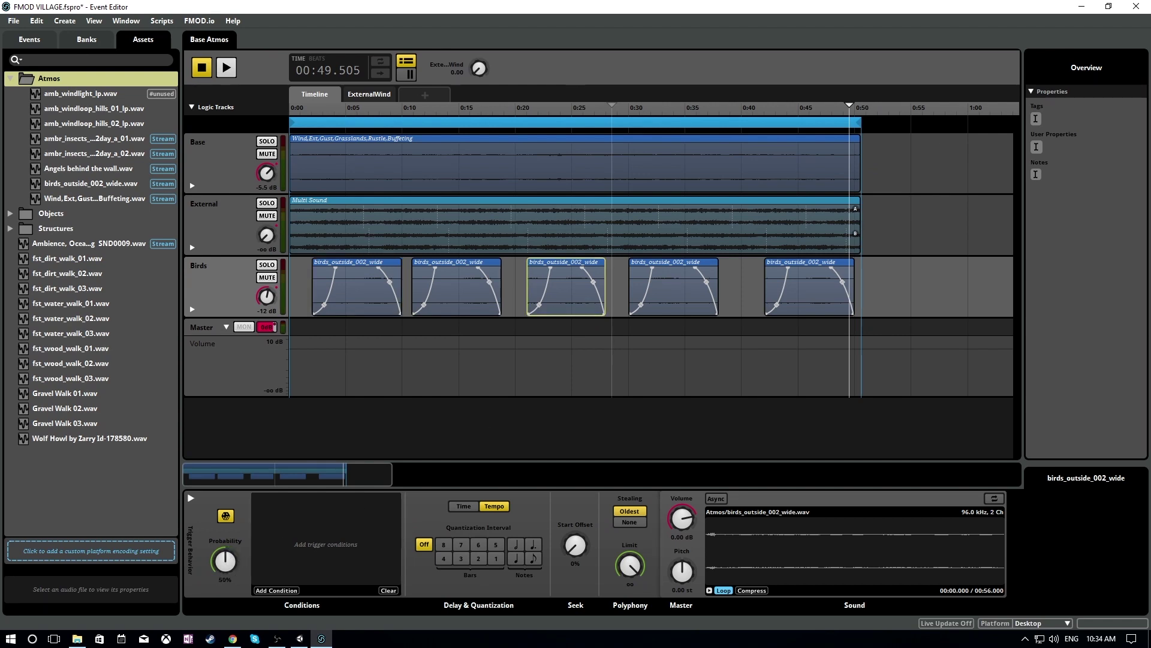
drag(226, 561, 243, 536)
click(663, 308)
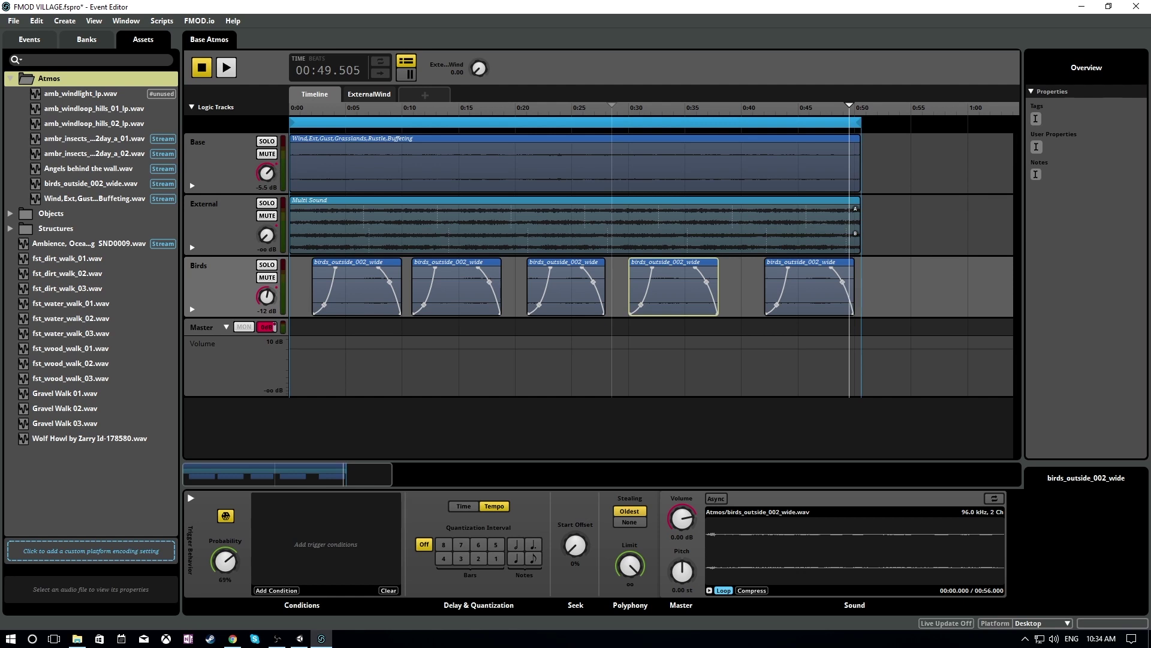
click(804, 299)
drag(228, 565, 228, 553)
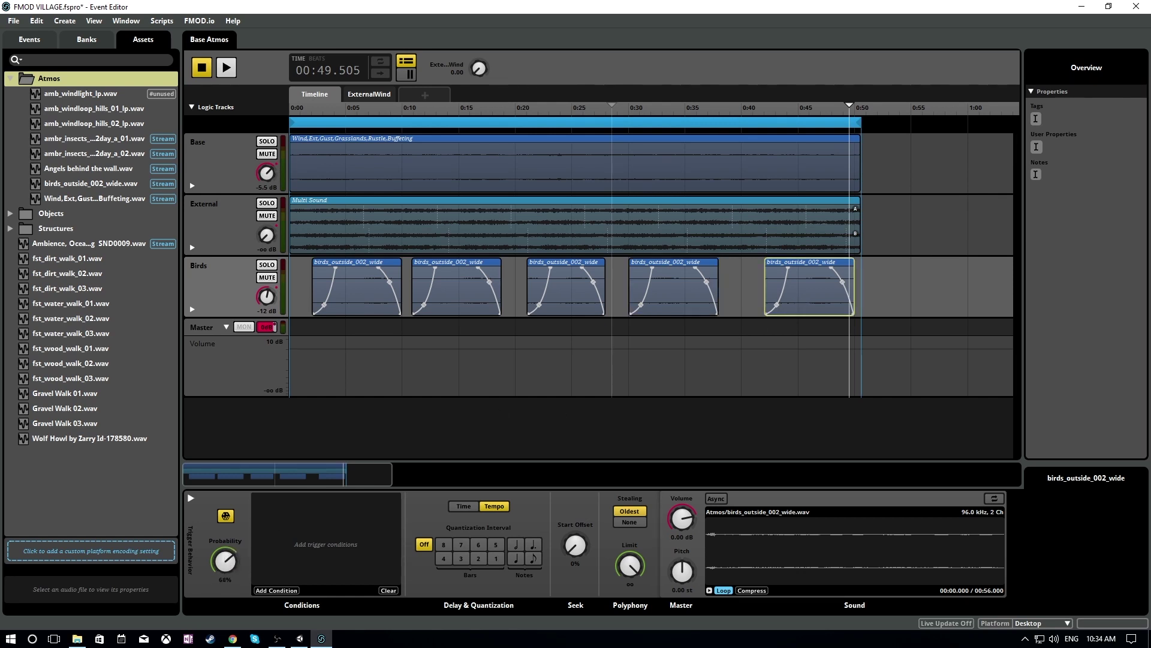
- Add automation to the trigger probability of the fifth birds instrument
right_click(223, 570)
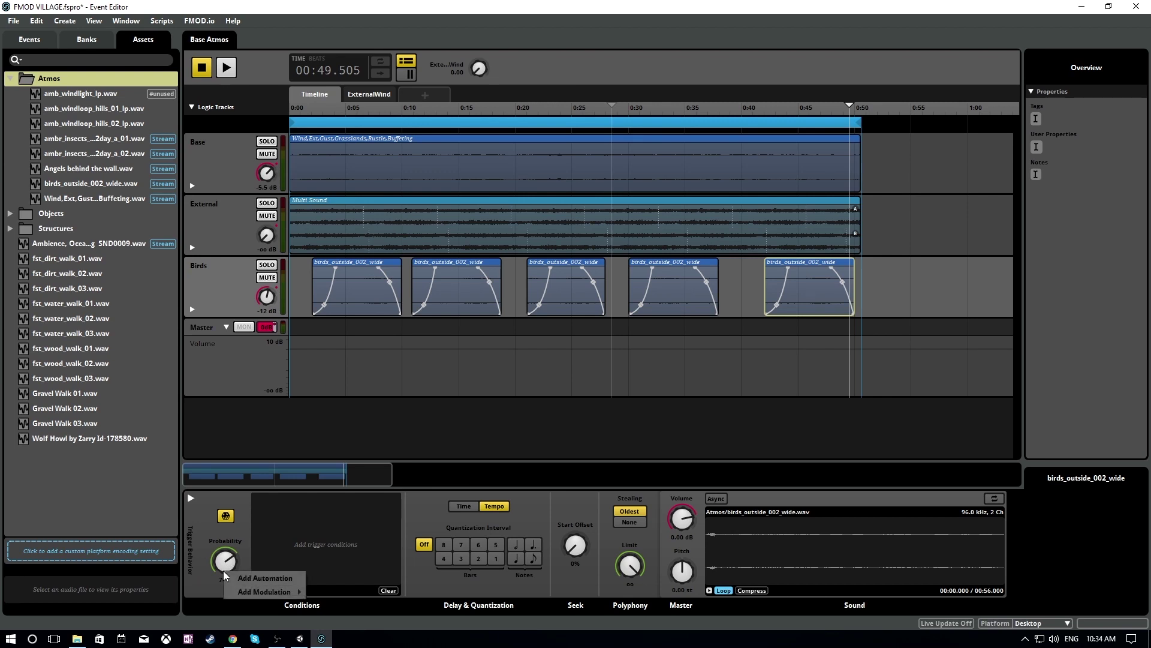
click(237, 578)
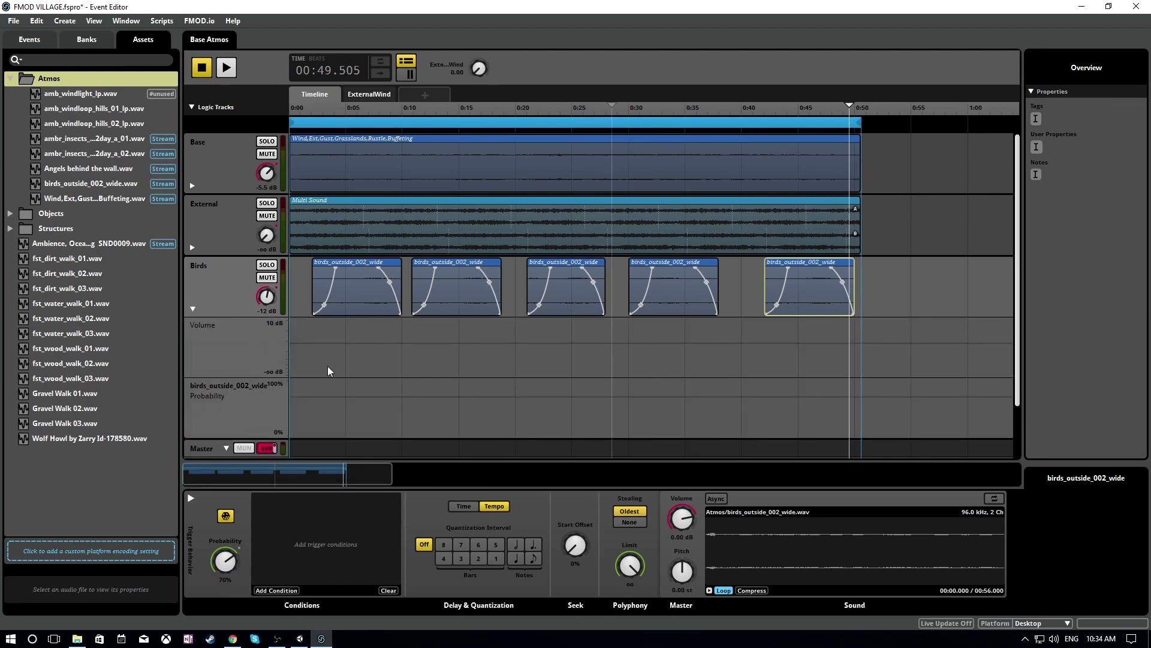
click(672, 293)
click(803, 283)
- Automate the birds probability against ExternalWind from 70.65% at 0.00 to 50% at 1.00, and return to the timeline
click(369, 94)
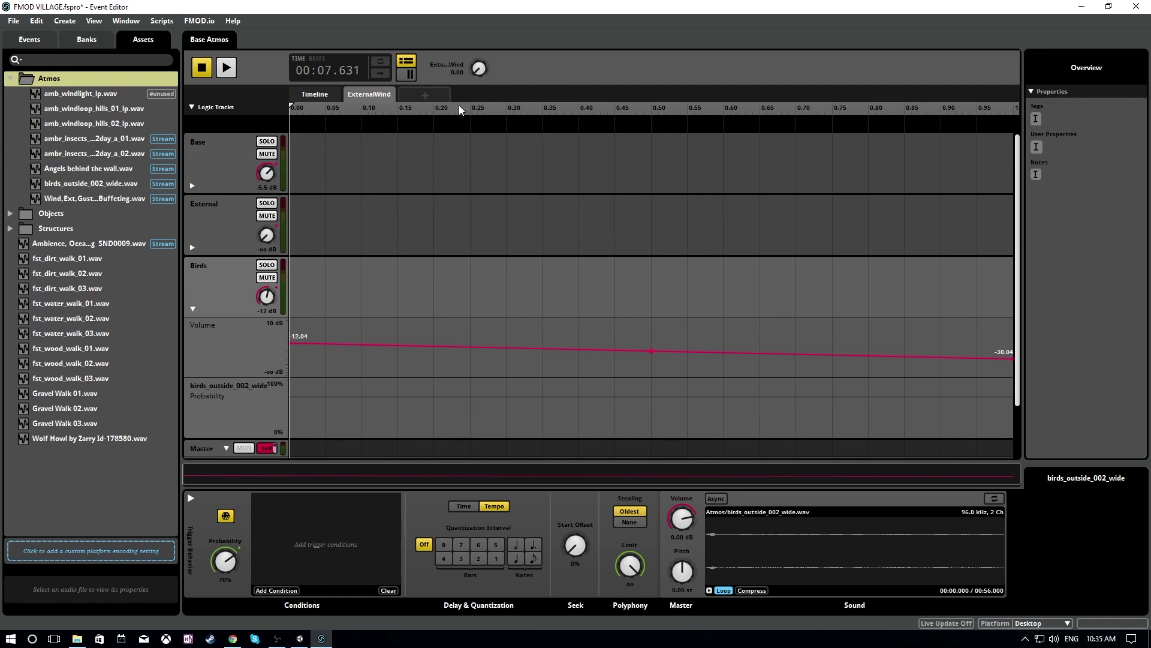
click(296, 397)
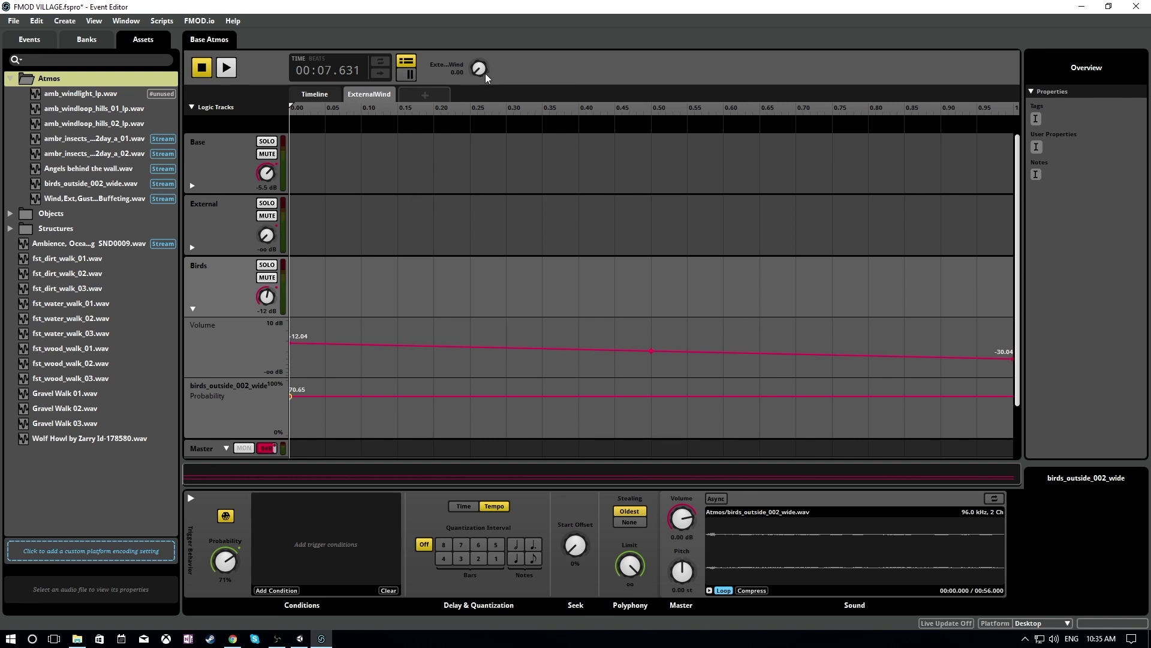
drag(485, 75, 485, 36)
drag(991, 396, 1012, 407)
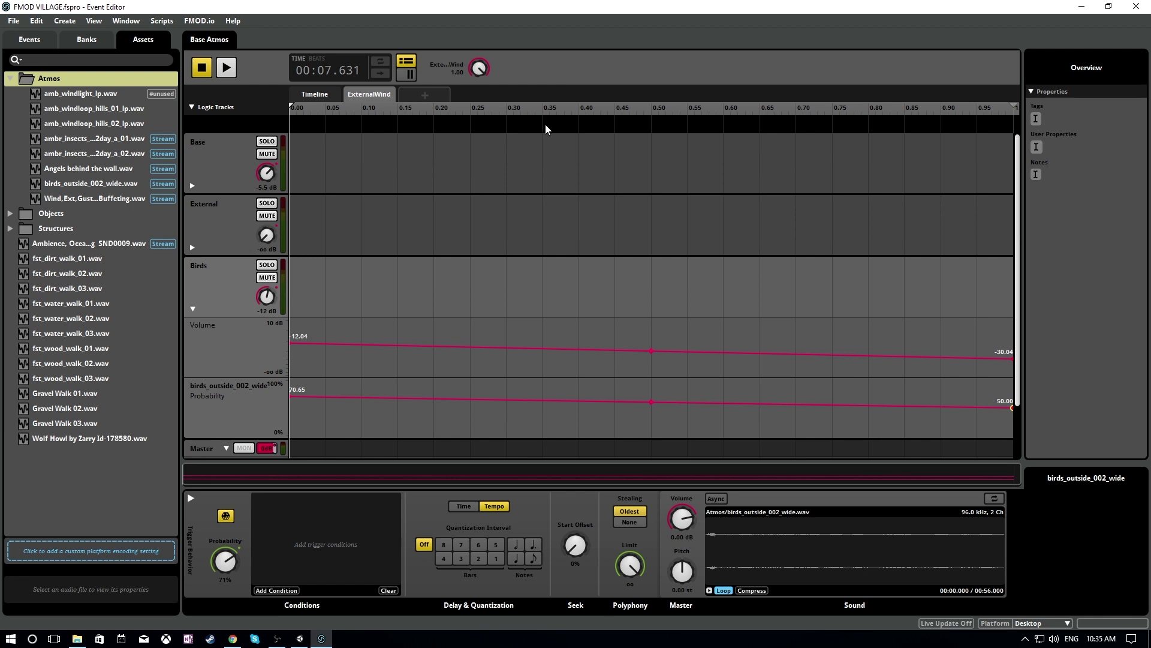
click(314, 94)
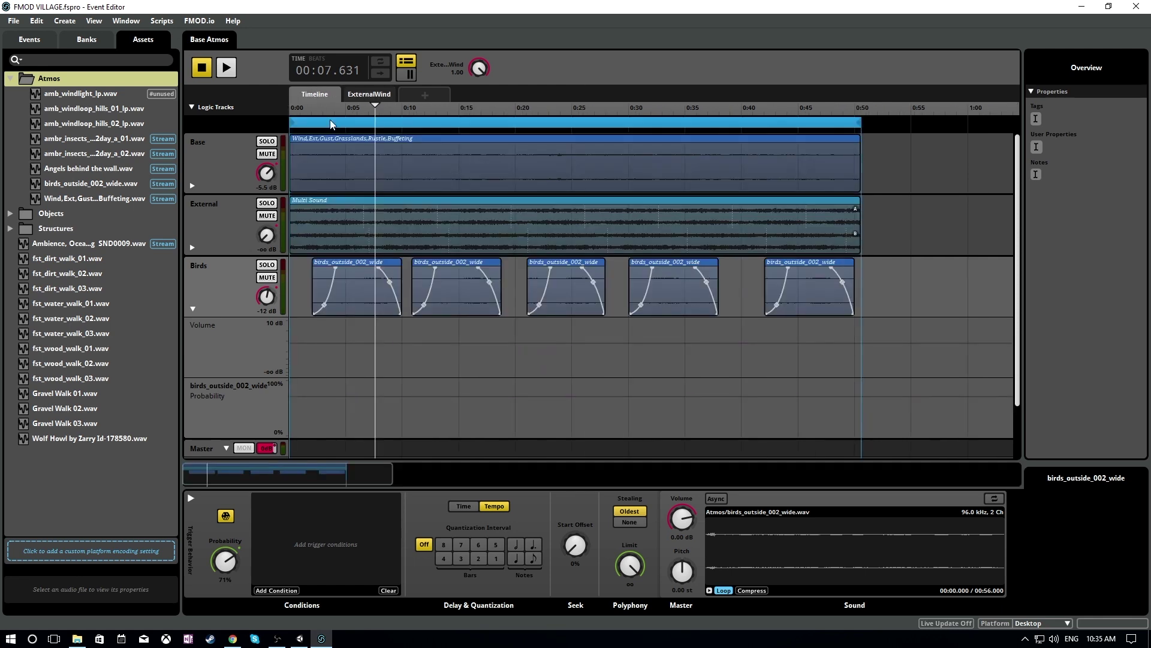
- Play the event from about 0:01 with ExternalWind raised to 1.00, inspect each birds instrument's trigger probability, and stop playback
click(354, 298)
click(306, 110)
key(space)
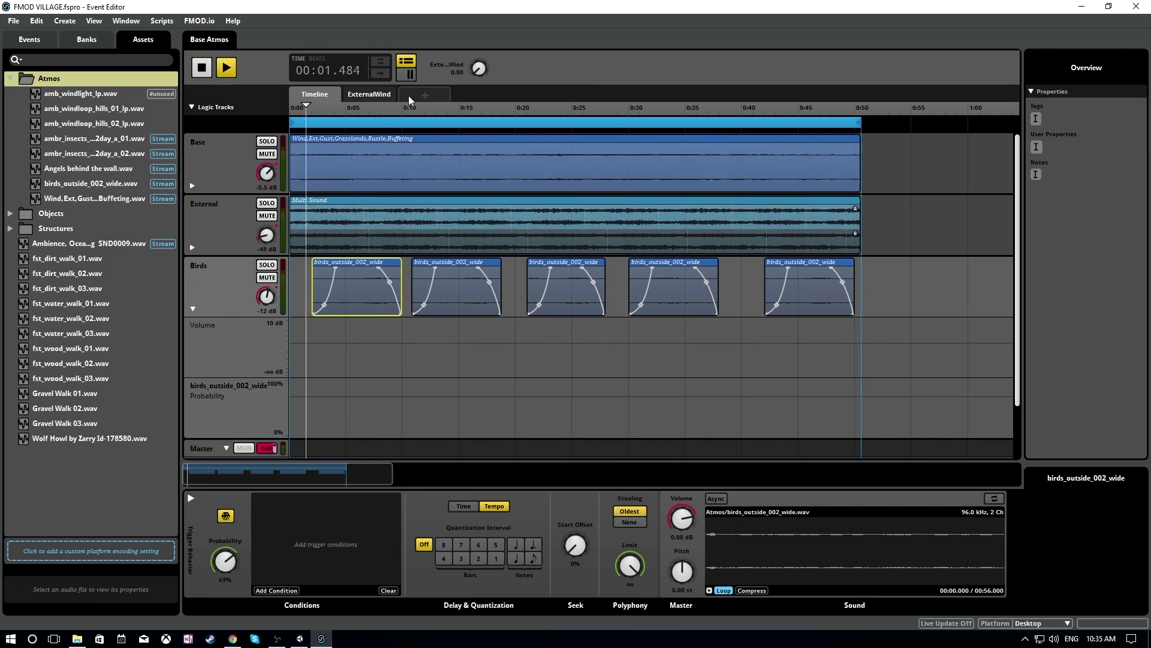
mouse_move(476, 69)
mouse_down()
mouse_move(476, 51)
mouse_move(476, 83)
mouse_up()
click(443, 287)
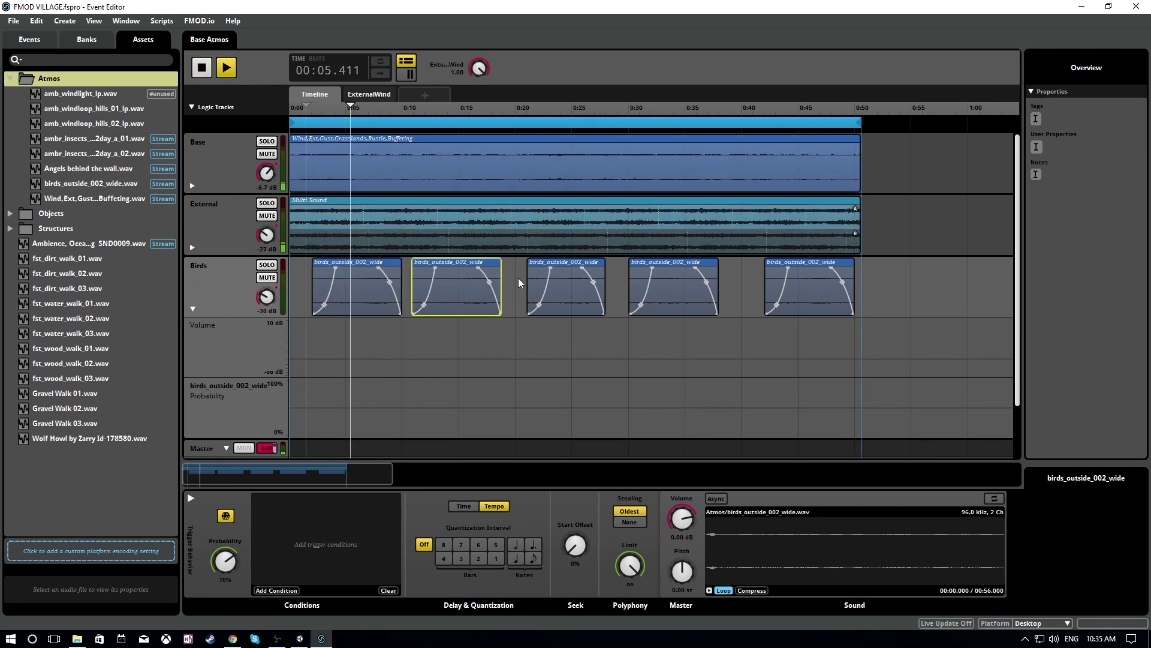
click(560, 289)
click(663, 293)
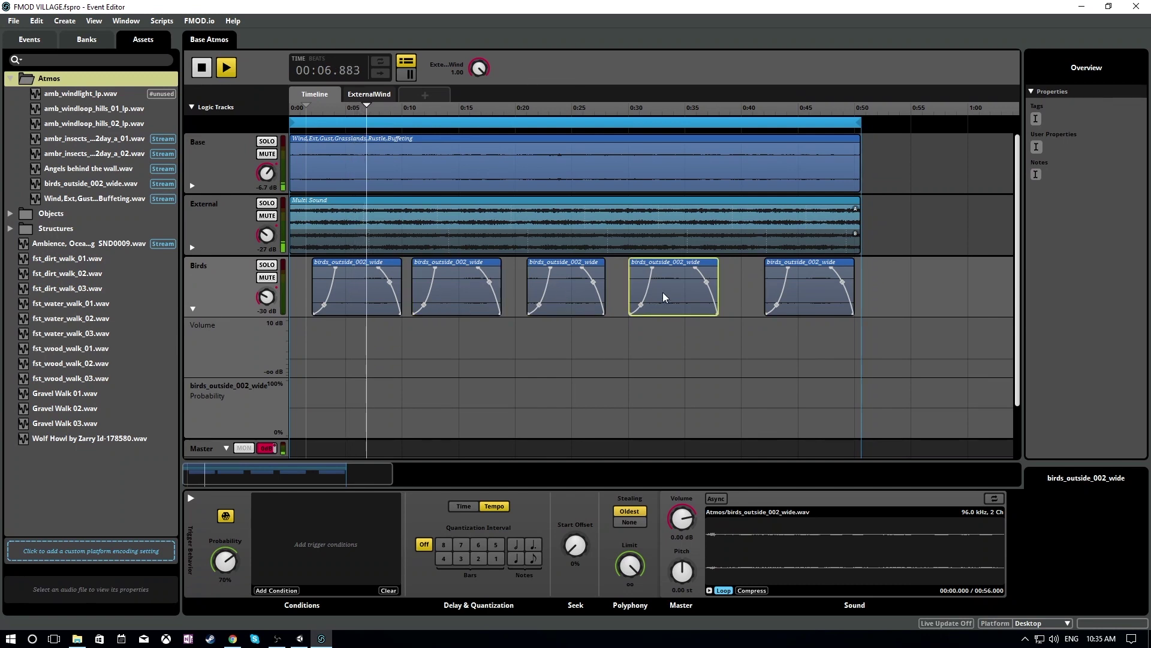
click(796, 297)
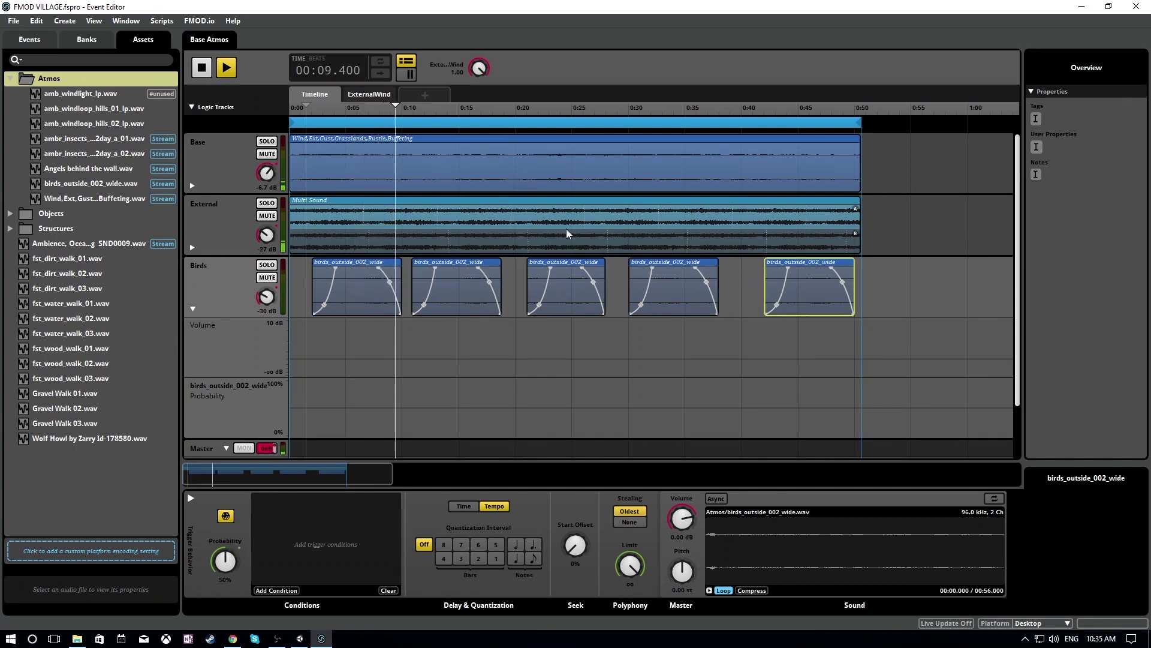
key(space)
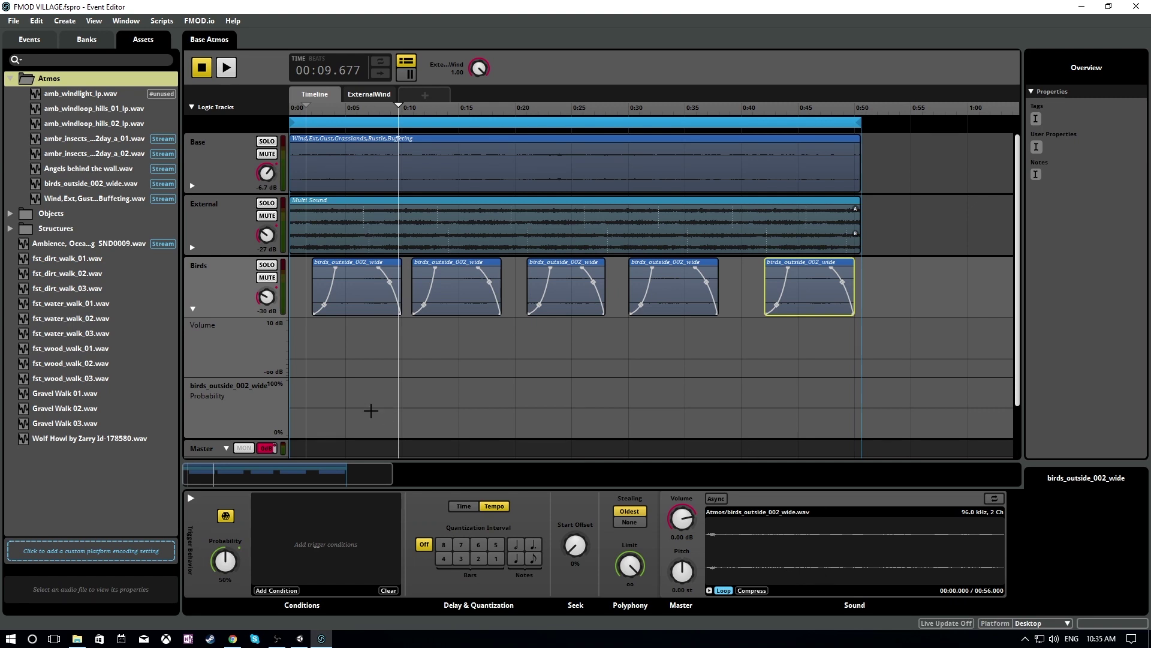
- Add automation to the trigger probability of the fourth and third birds instruments
click(678, 301)
drag(230, 566, 227, 562)
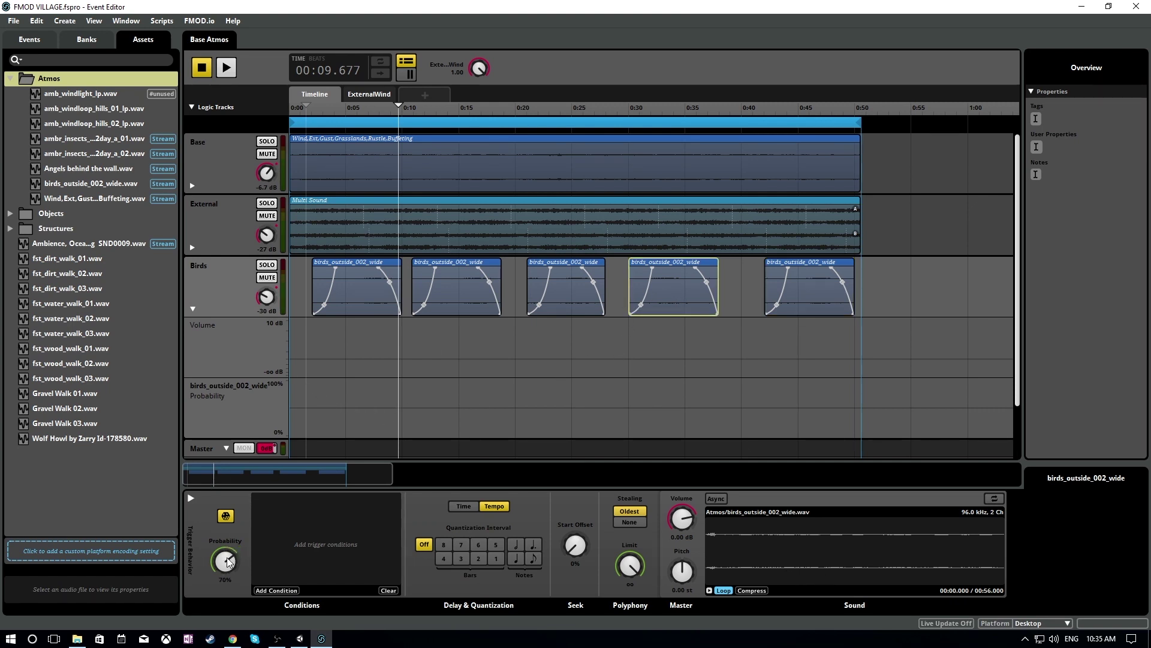
right_click(227, 561)
click(248, 561)
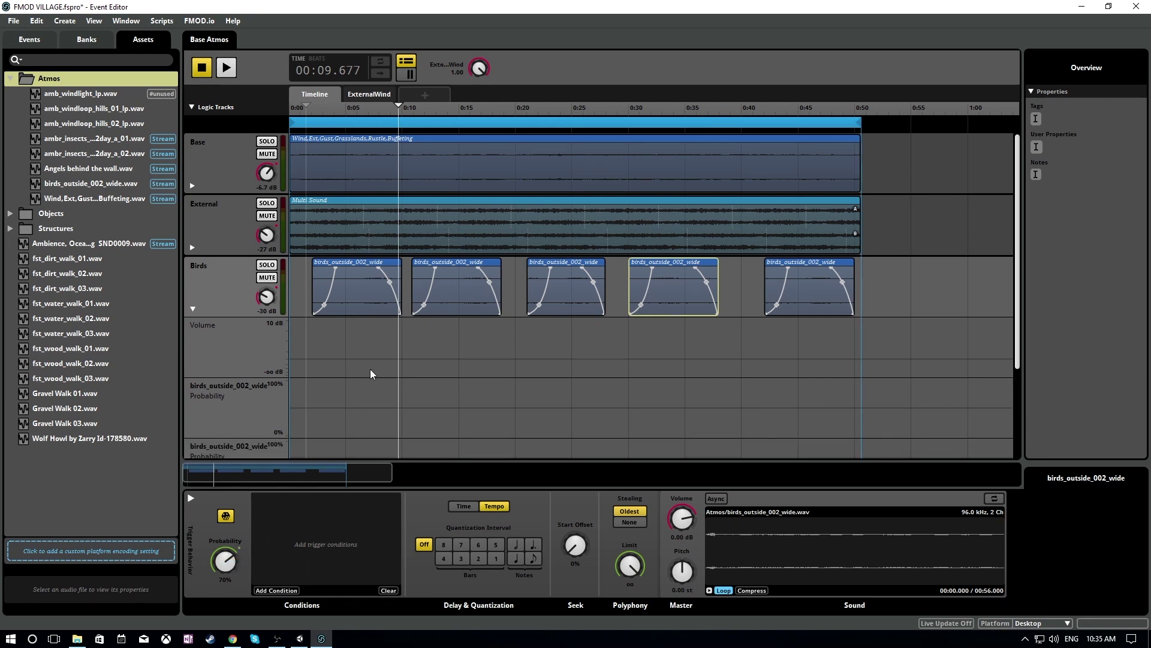
scroll(370, 369, down, 4)
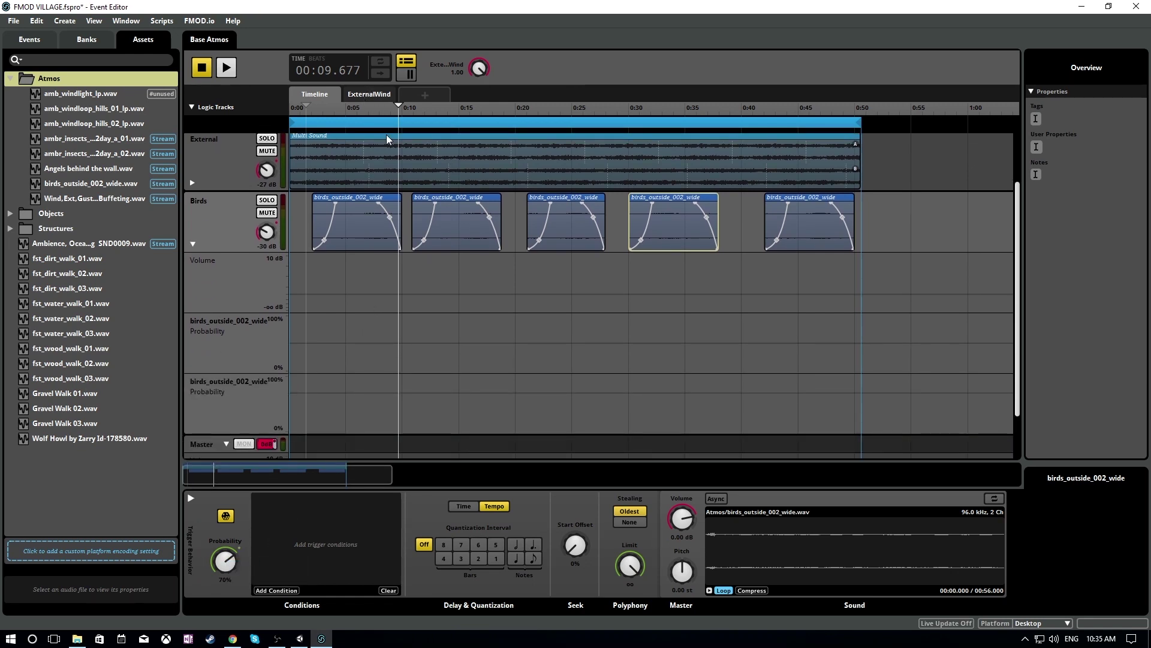
right_click(569, 221)
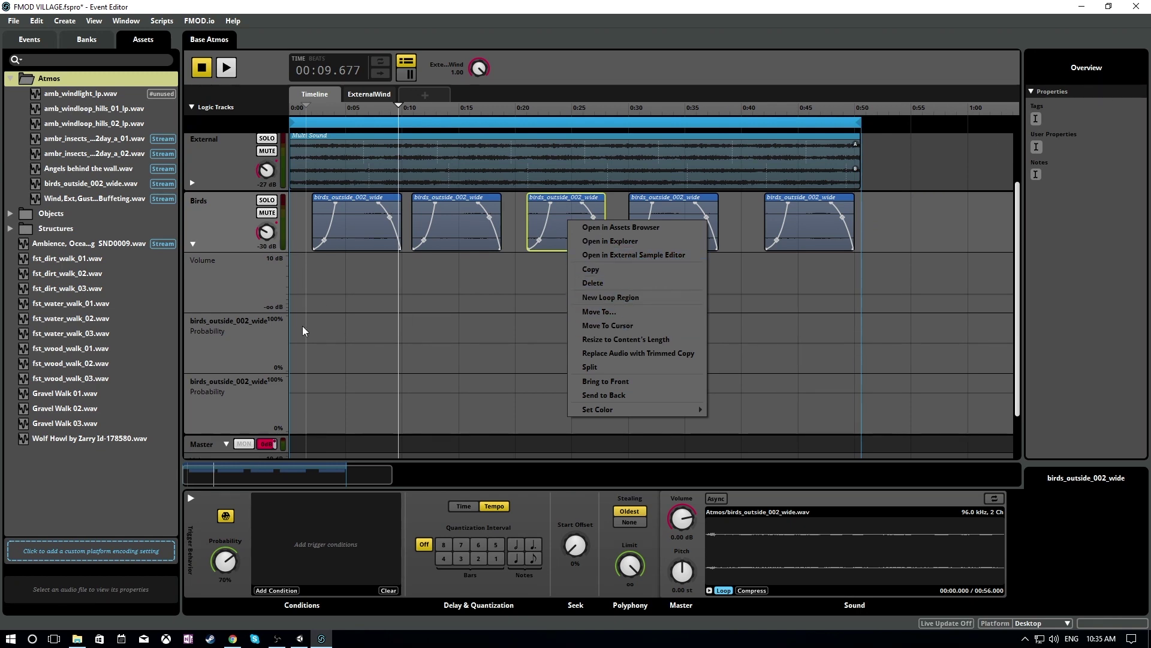
right_click(222, 566)
click(248, 573)
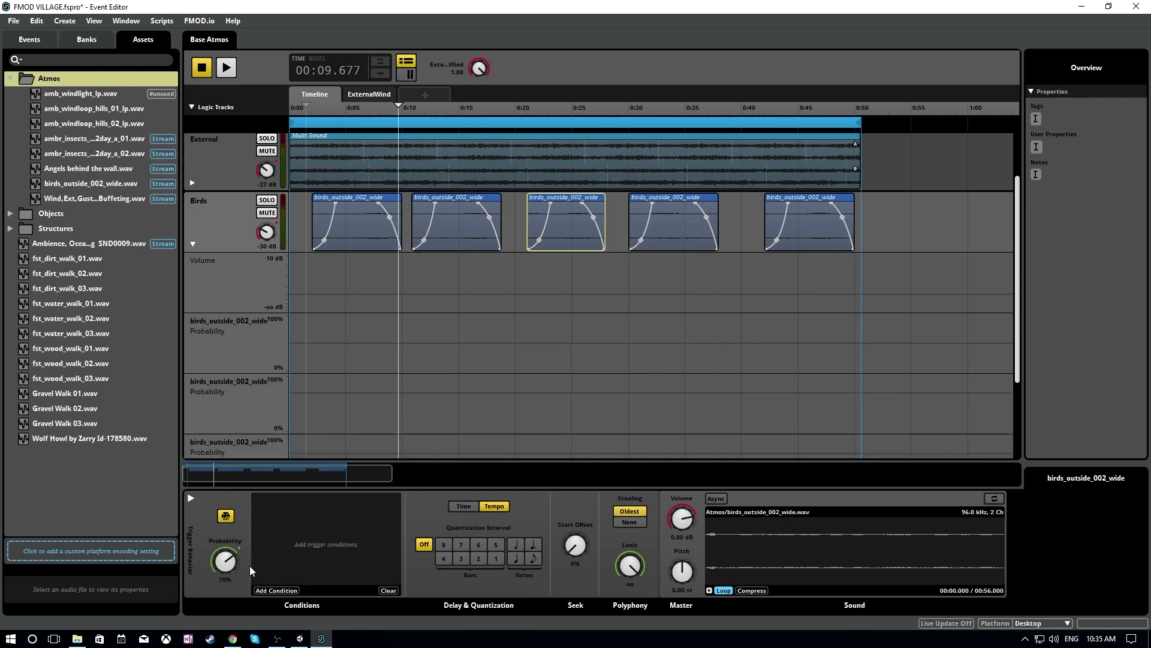
- Add automation to the trigger probability of the second and first birds instruments
click(450, 238)
right_click(224, 565)
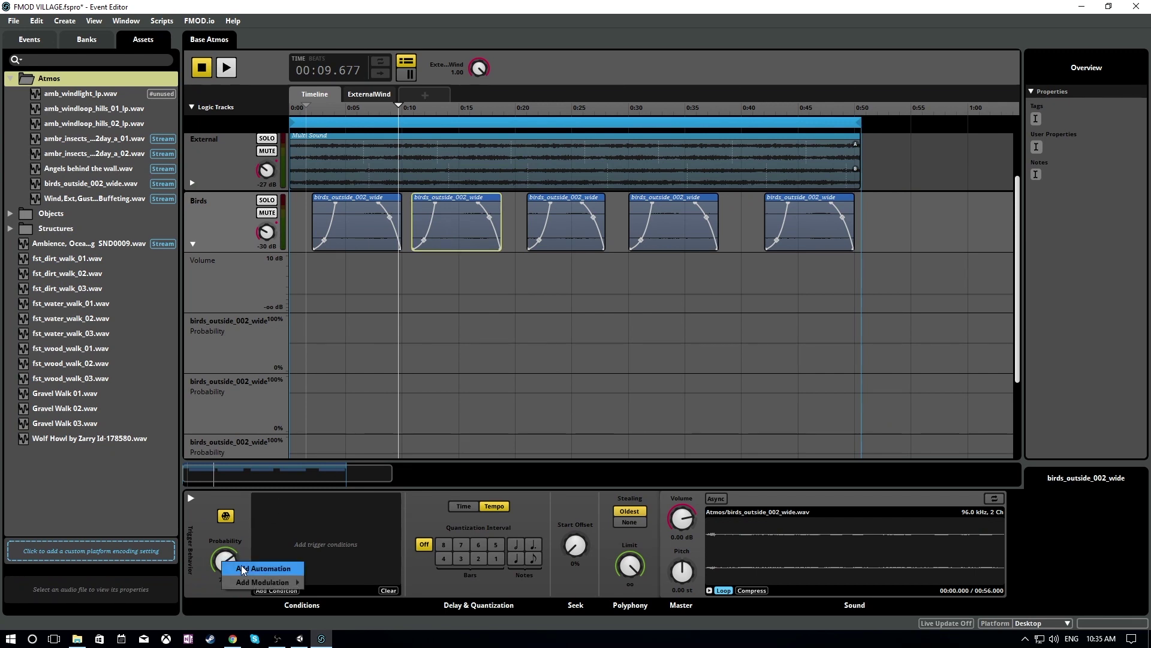
click(246, 573)
click(359, 232)
right_click(359, 231)
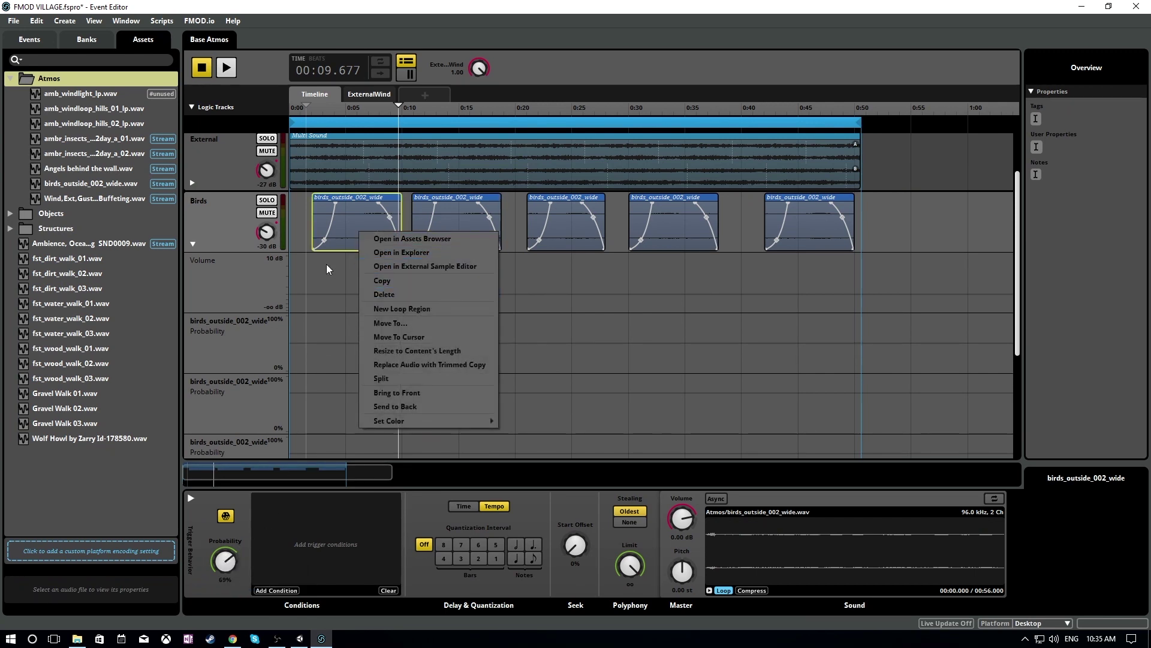
right_click(230, 562)
click(262, 568)
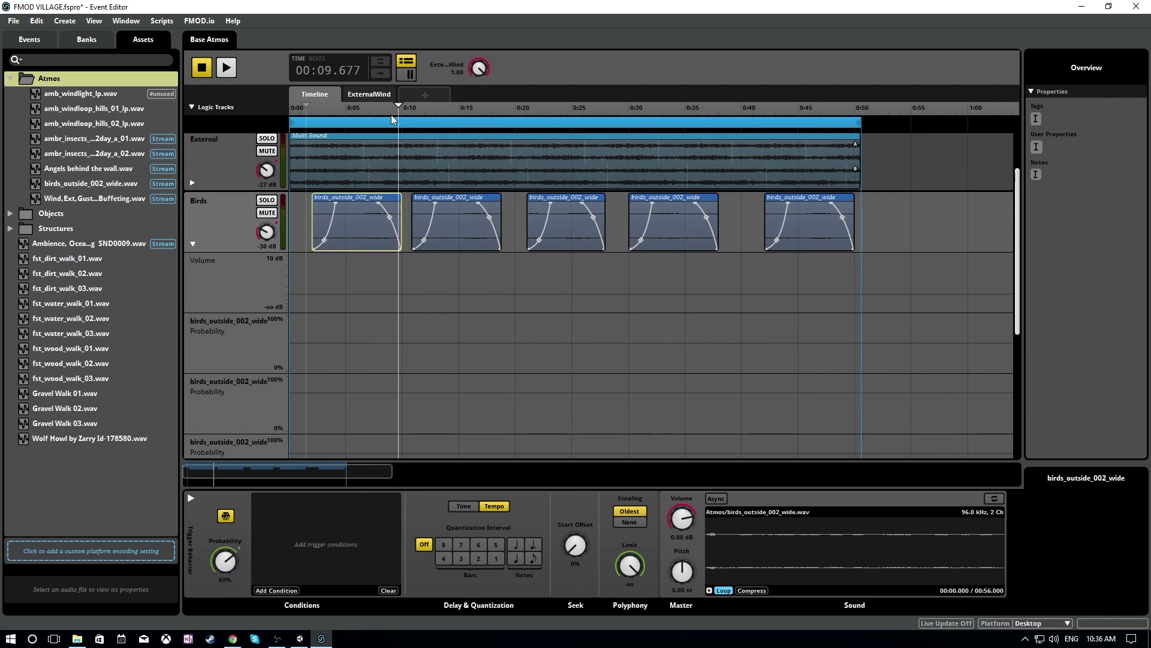
- Automate the fourth and third birds instruments' probabilities against ExternalWind from 72.83% and 68.48% at 0.00 to 50% at 1.00
click(369, 95)
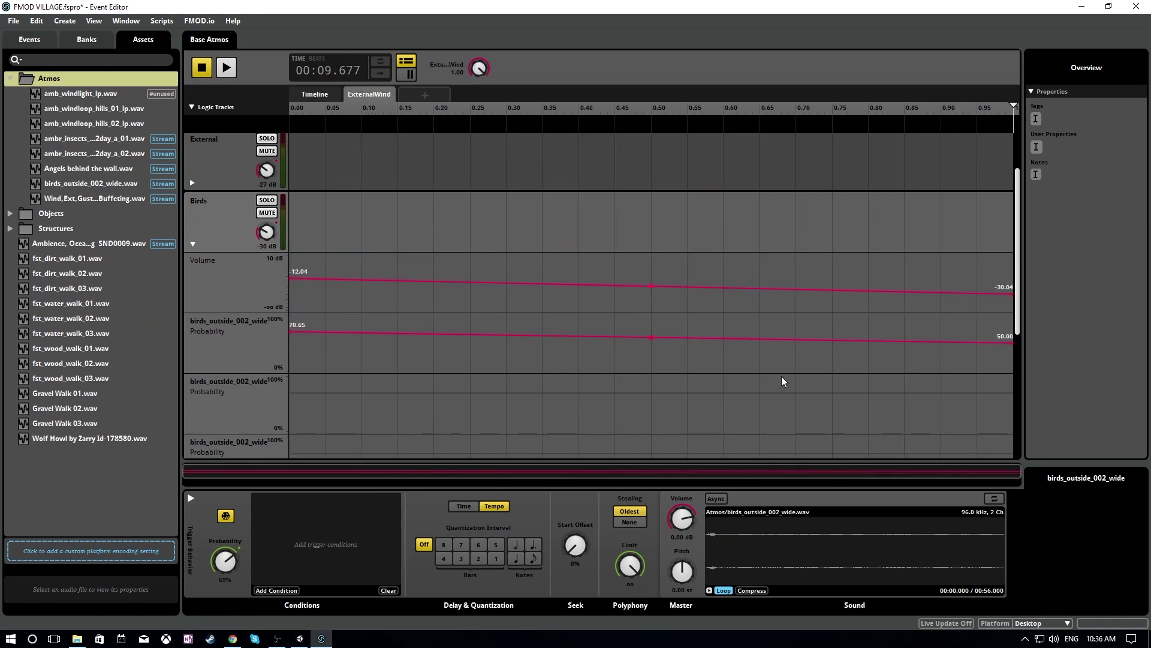
scroll(339, 411, down, 3)
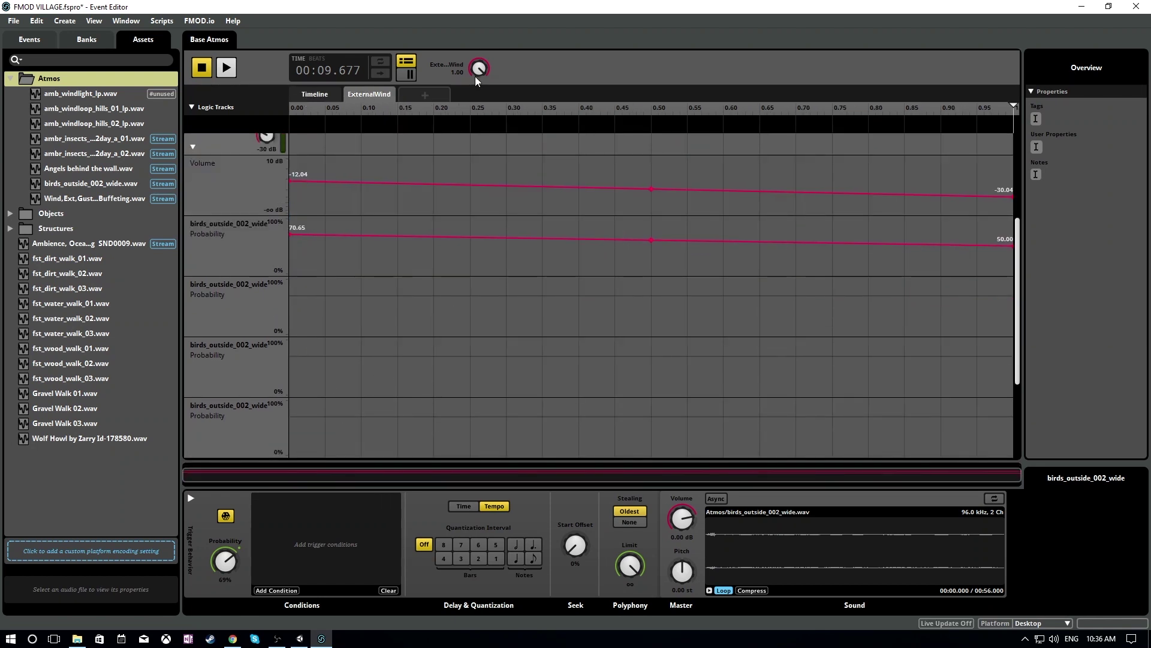
drag(478, 77, 479, 123)
click(291, 293)
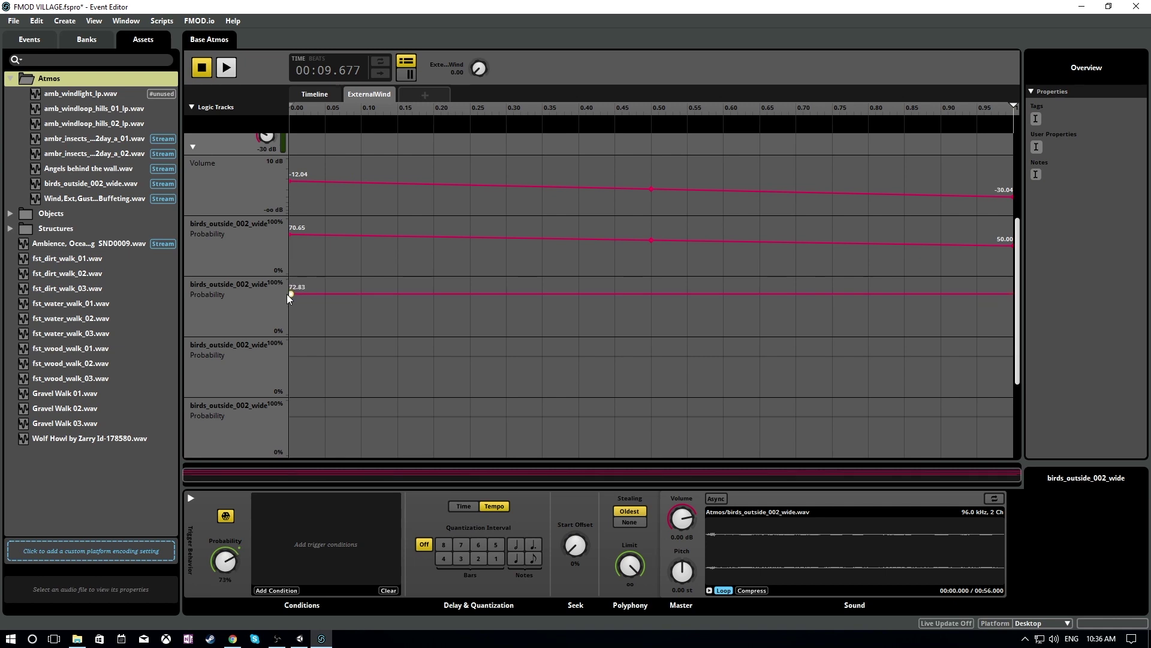
drag(286, 294, 285, 294)
mouse_move(1003, 293)
mouse_down()
mouse_move(1024, 316)
mouse_move(1012, 307)
mouse_up()
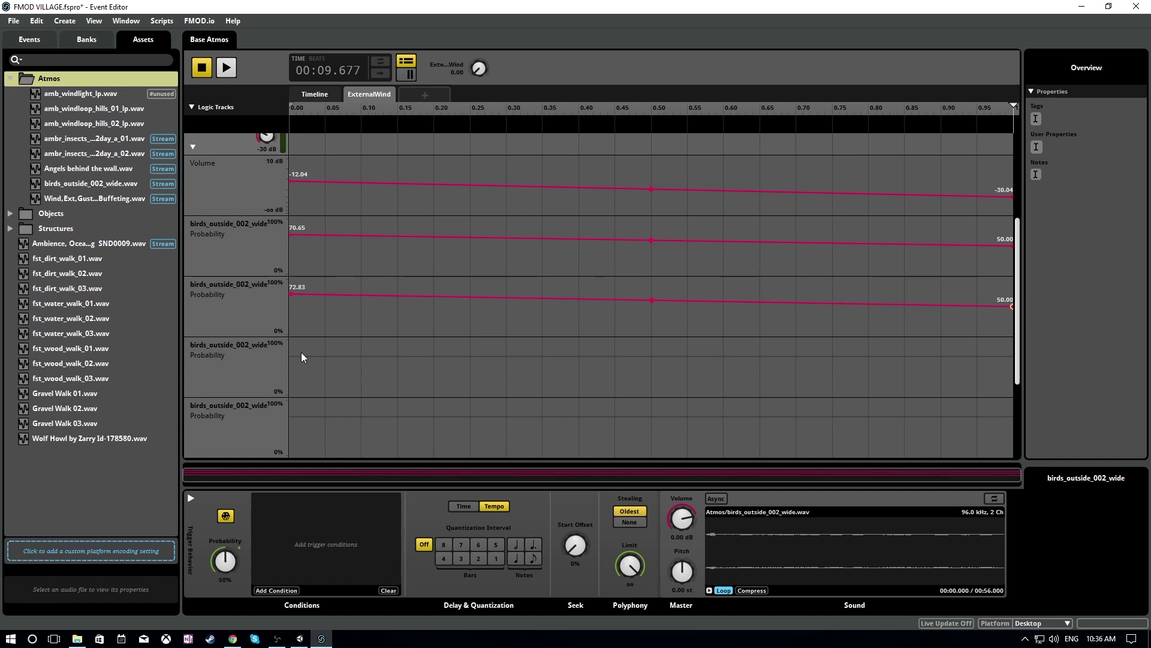
drag(294, 360, 275, 356)
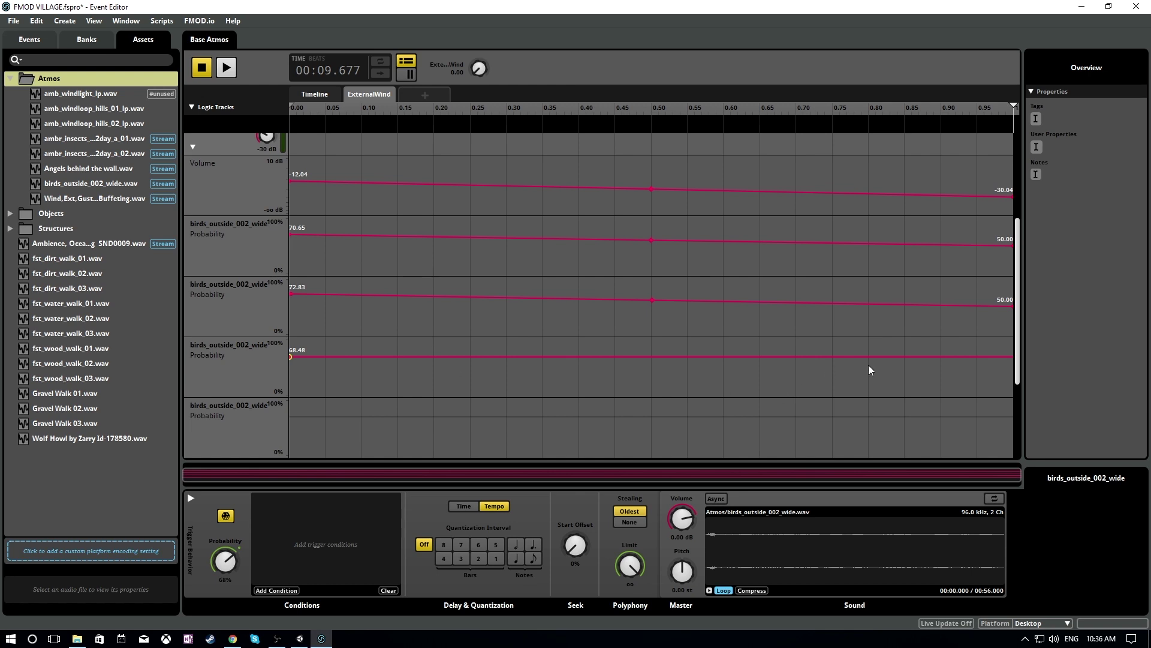
drag(1012, 357, 1065, 367)
- Automate the second and first birds instruments' probabilities against ExternalWind from 67.39% and 70.65% at 0.00 to 50% at 1.00
scroll(851, 300, down, 3)
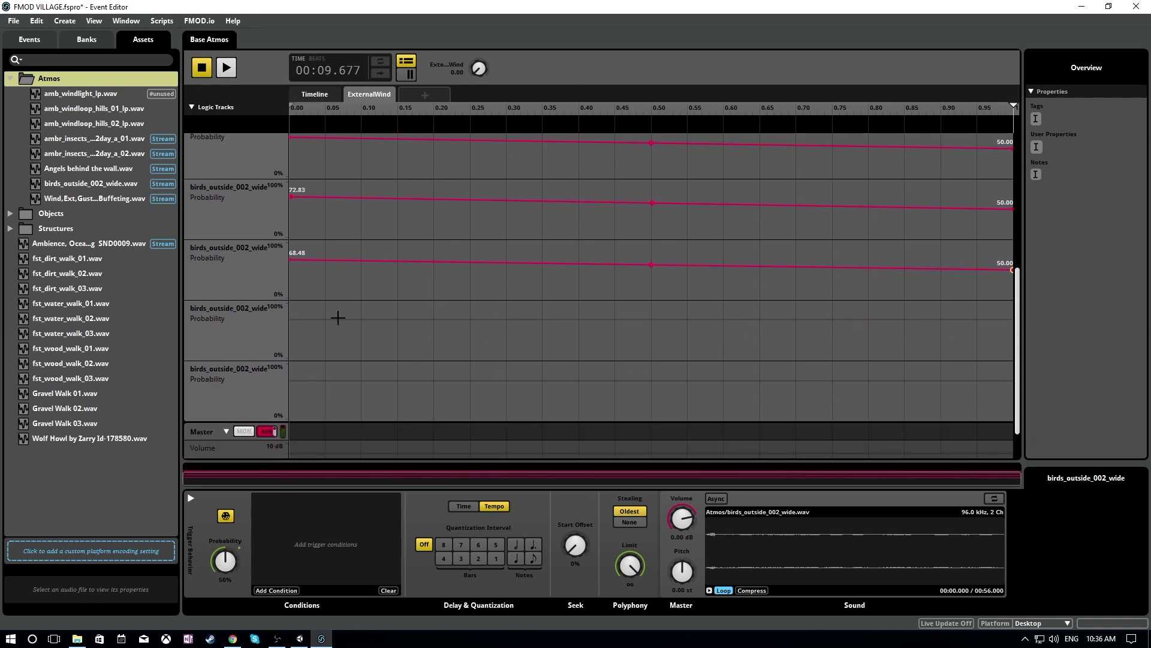
click(290, 319)
drag(279, 319, 279, 321)
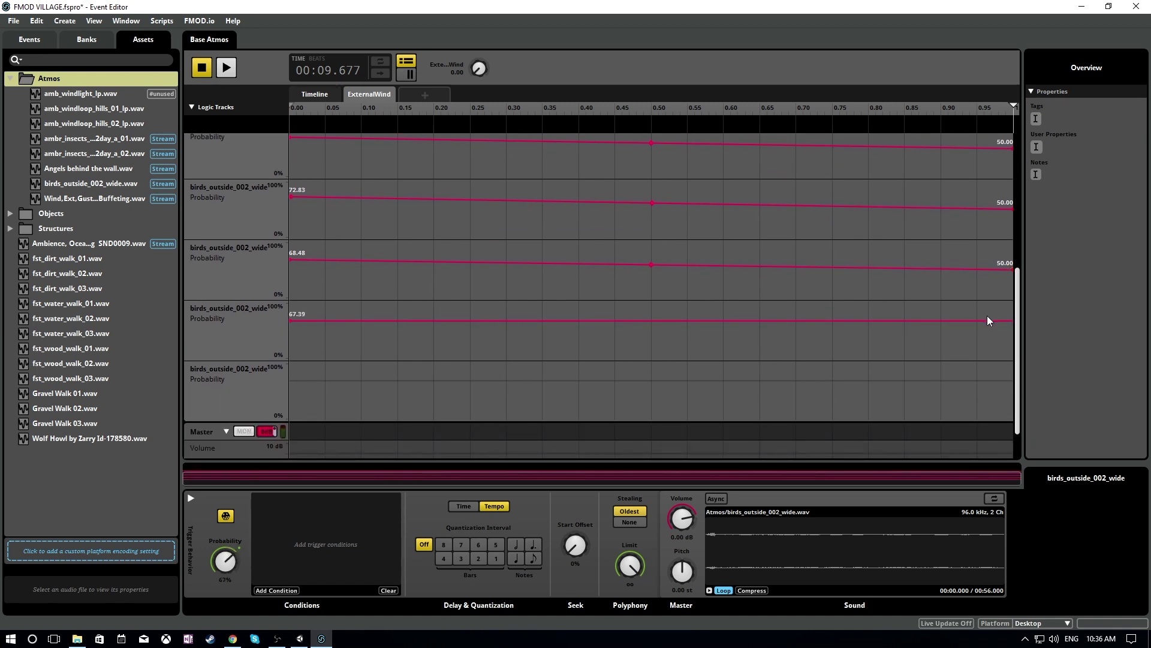
drag(987, 316, 1012, 330)
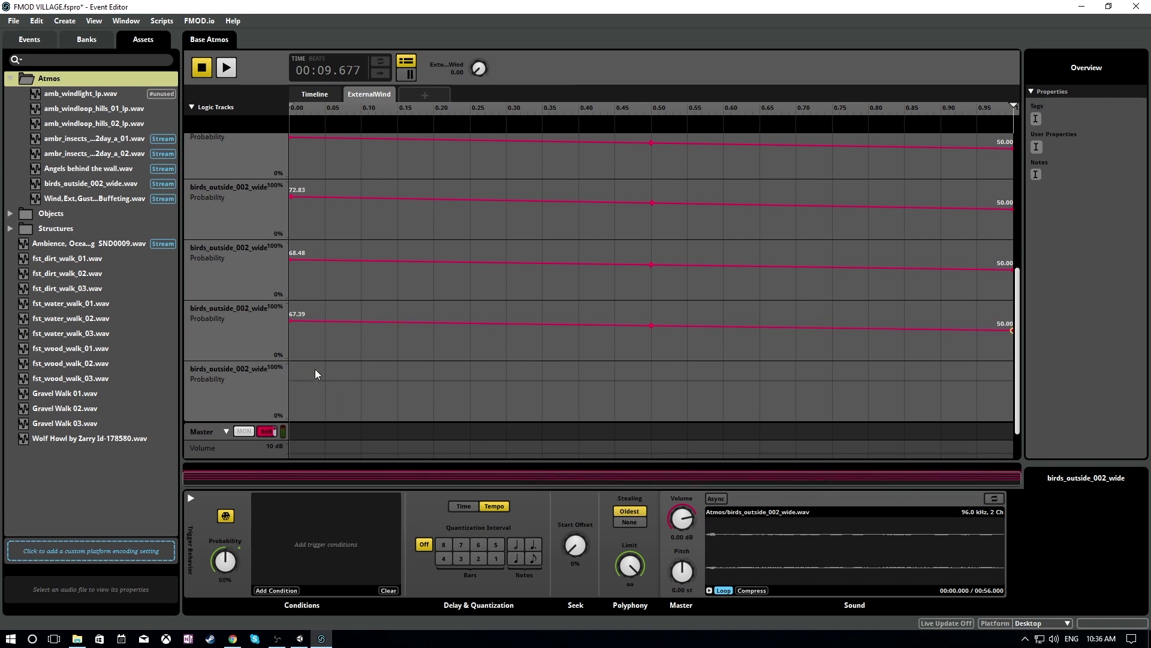
click(300, 376)
drag(300, 376, 294, 379)
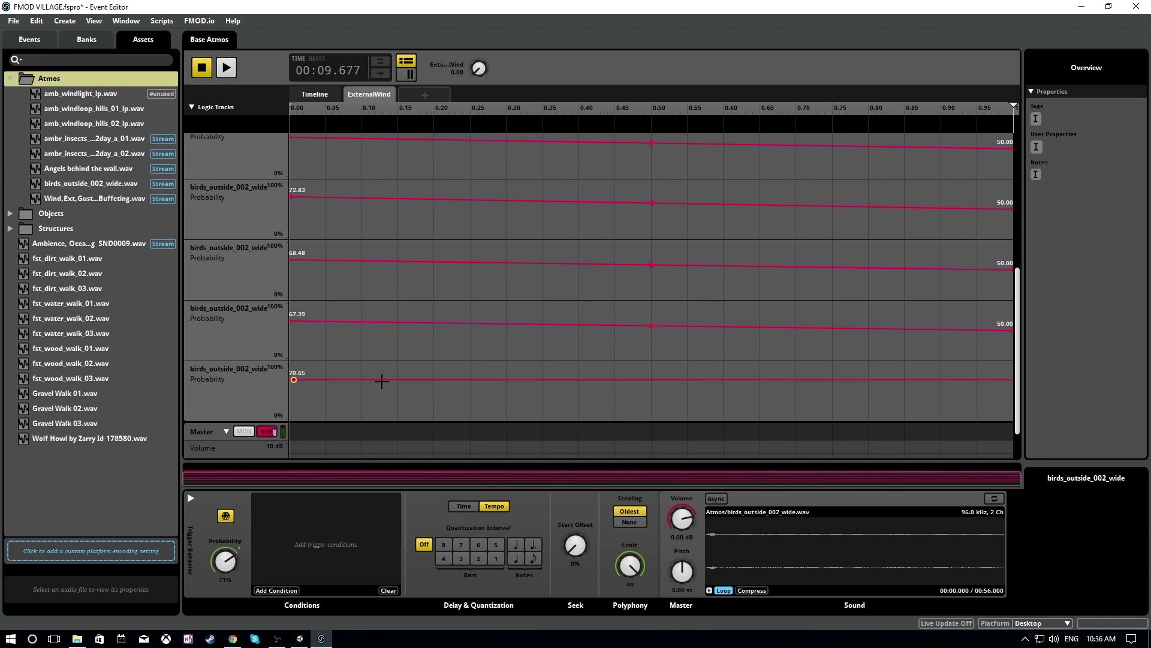
drag(1009, 388, 1034, 391)
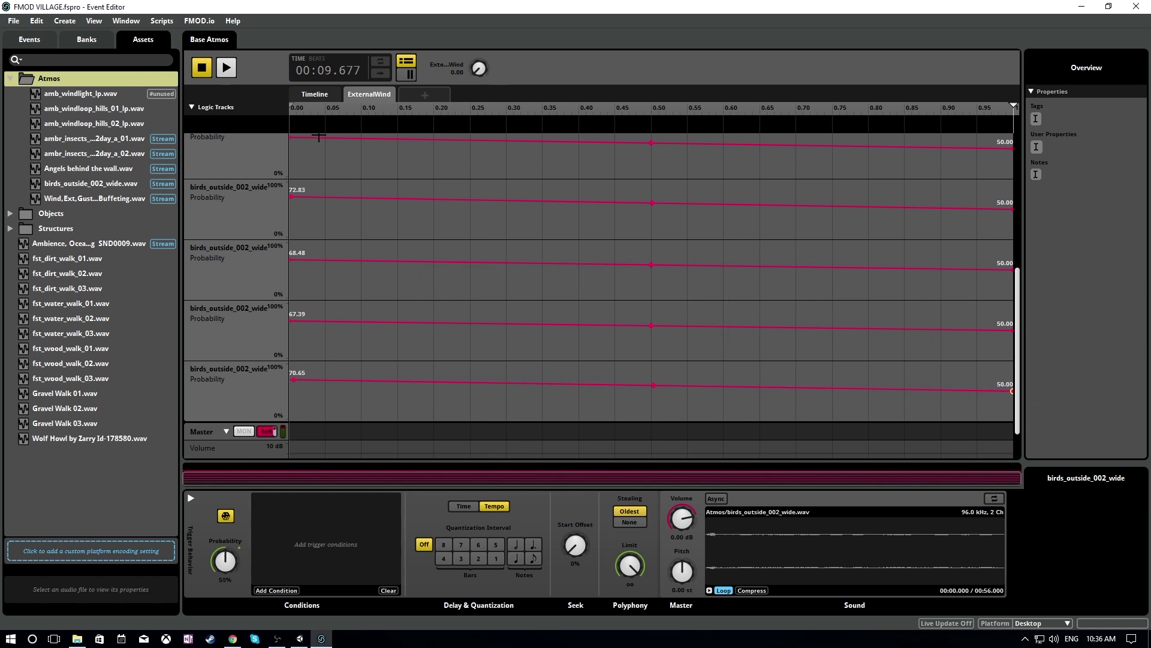
- Play the timeline from about 0:09 while varying ExternalWind between 1.00 and 0.00, and stop playback with it at 0.00
click(313, 95)
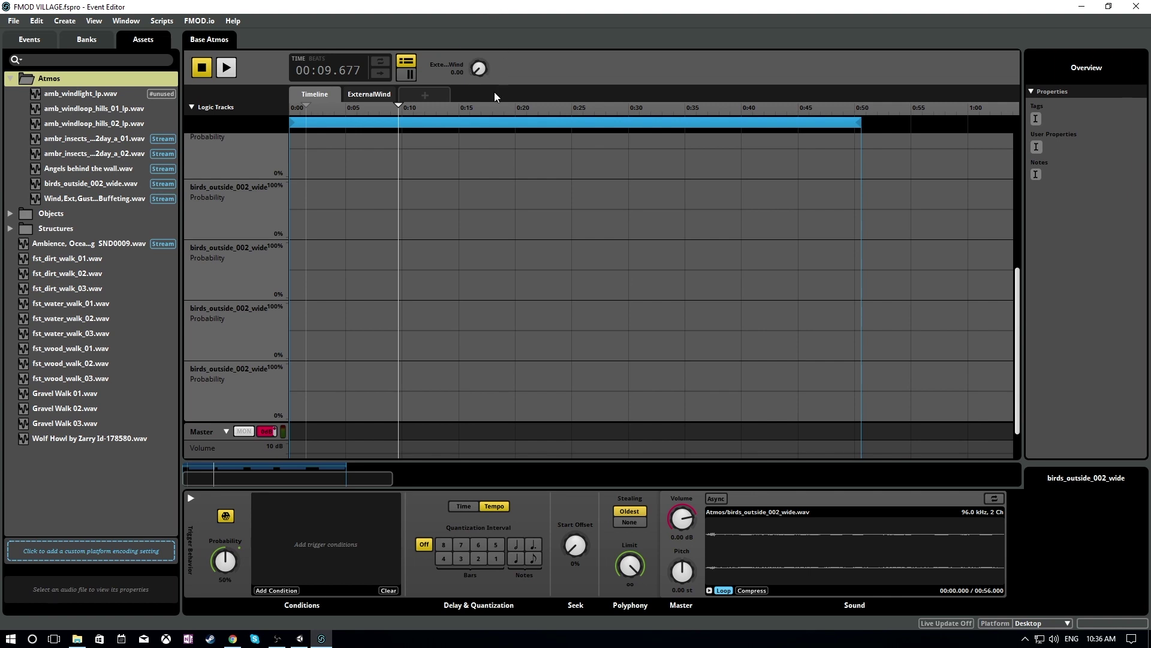
drag(478, 68, 478, 47)
key(space)
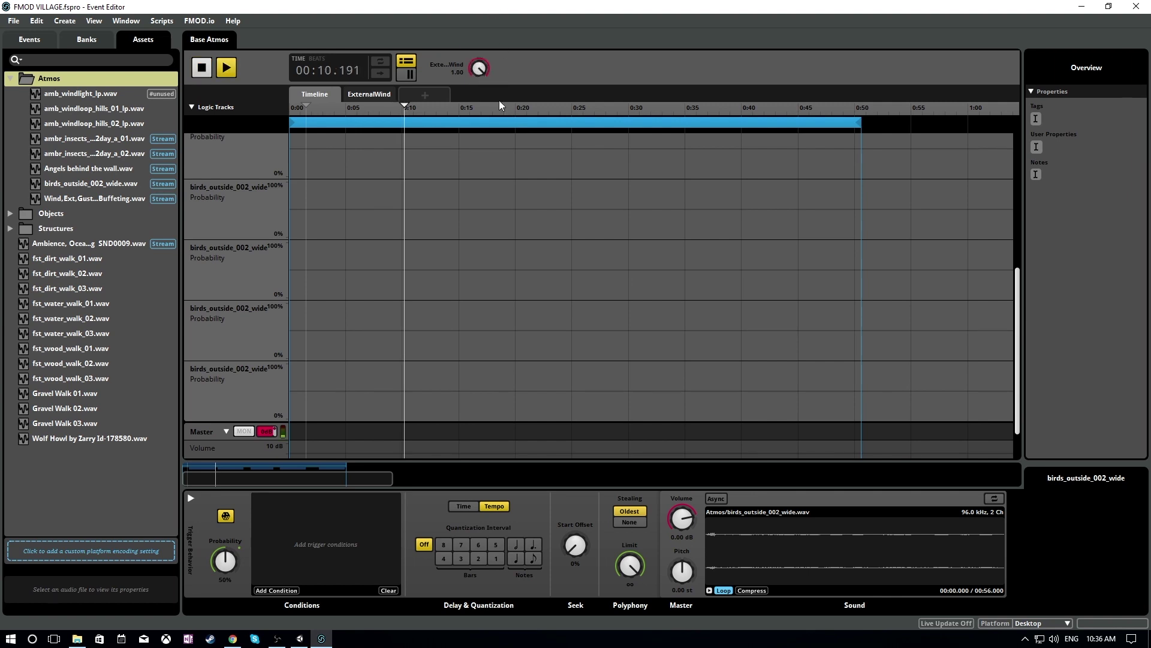
mouse_move(478, 69)
mouse_down()
mouse_move(478, 90)
mouse_move(478, 48)
mouse_up()
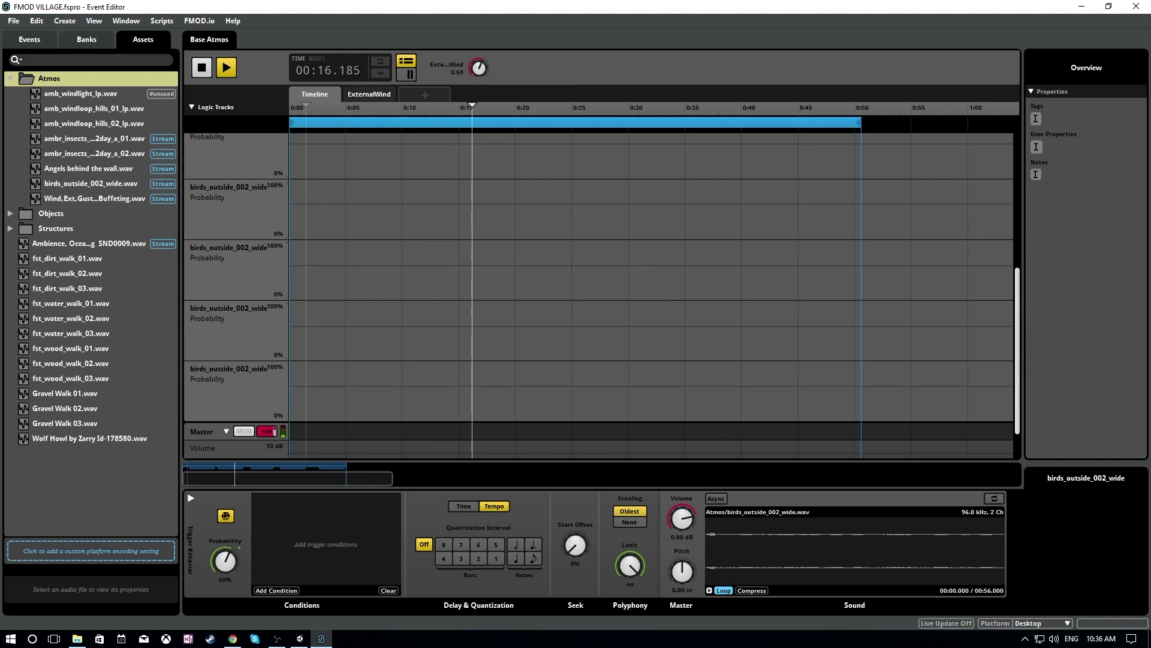
drag(479, 68, 478, 90)
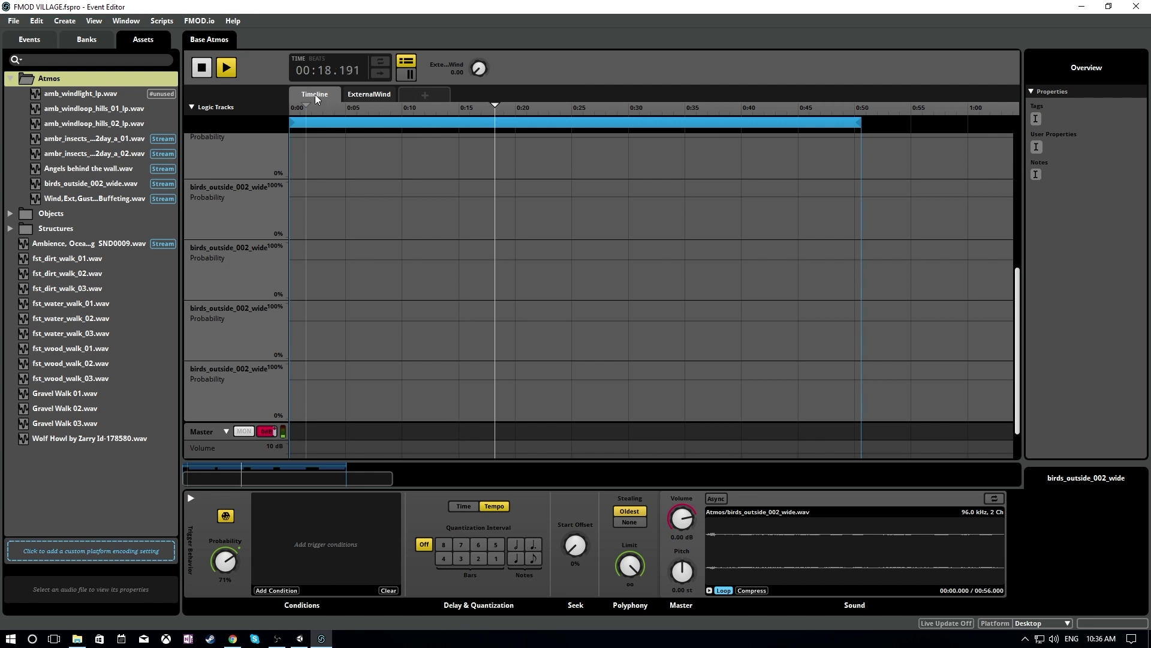
key(space)
- Collapse the automation lanes of the Birds track
scroll(419, 190, up, 3)
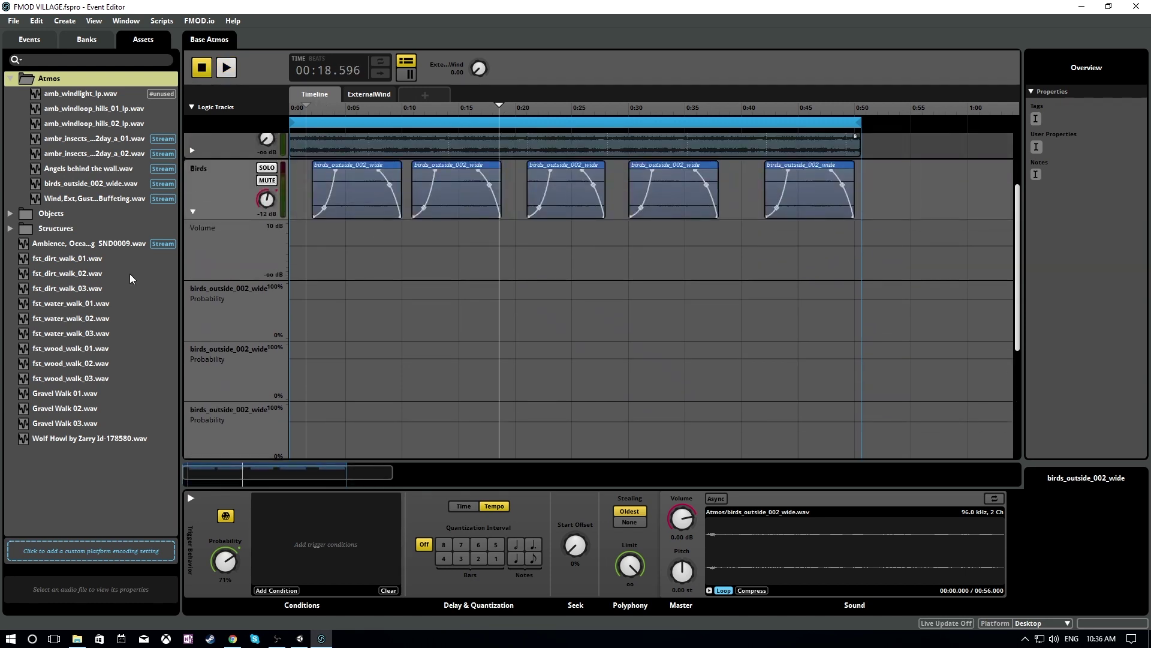
click(192, 211)
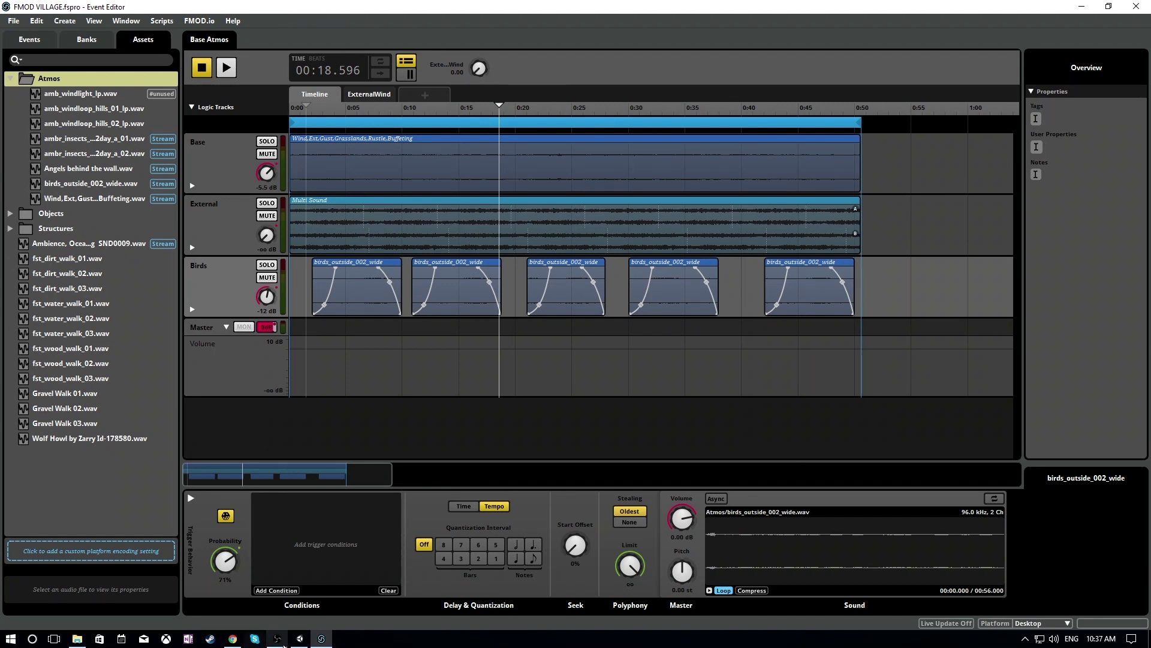
- Switch to Unity and look over the Viking Village scene from above
click(300, 638)
right_drag(499, 269, 719, 468)
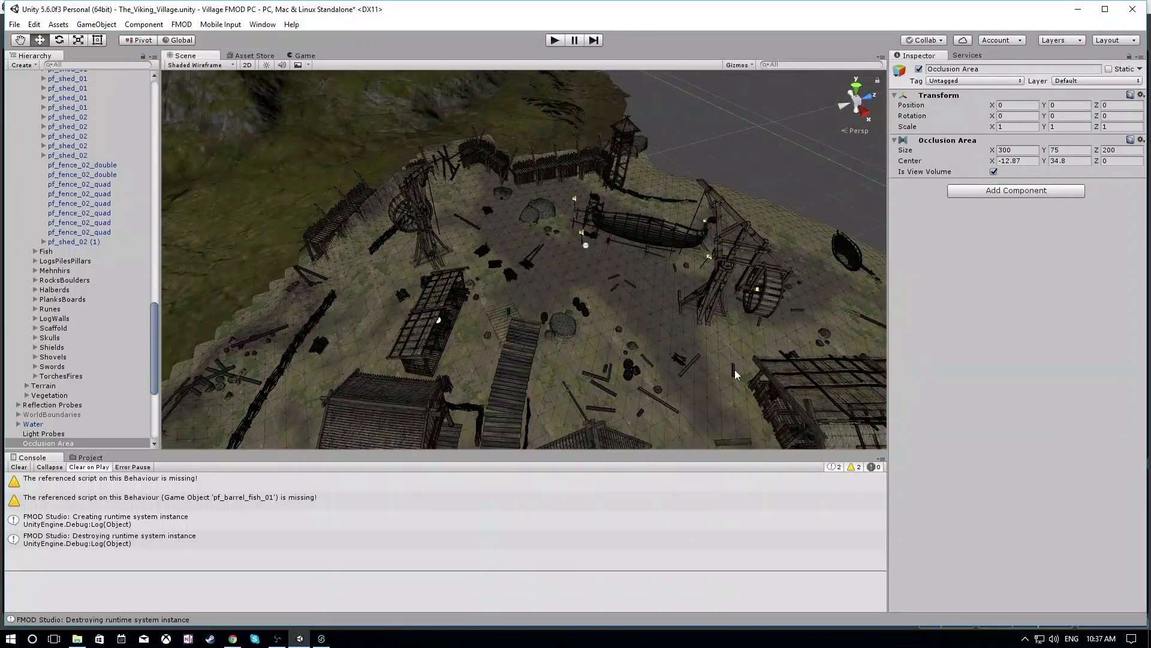
right_drag(555, 374, 557, 243)
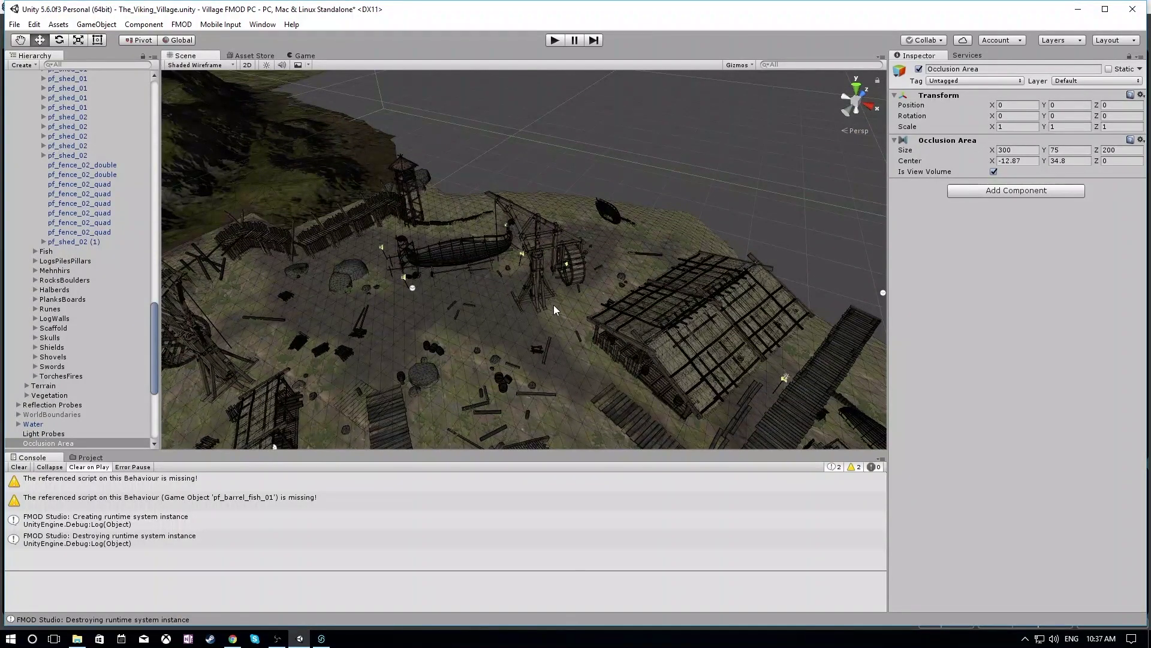
- Switch to FMOD Studio and create a top-level asset folder named Player
click(321, 638)
key(F7)
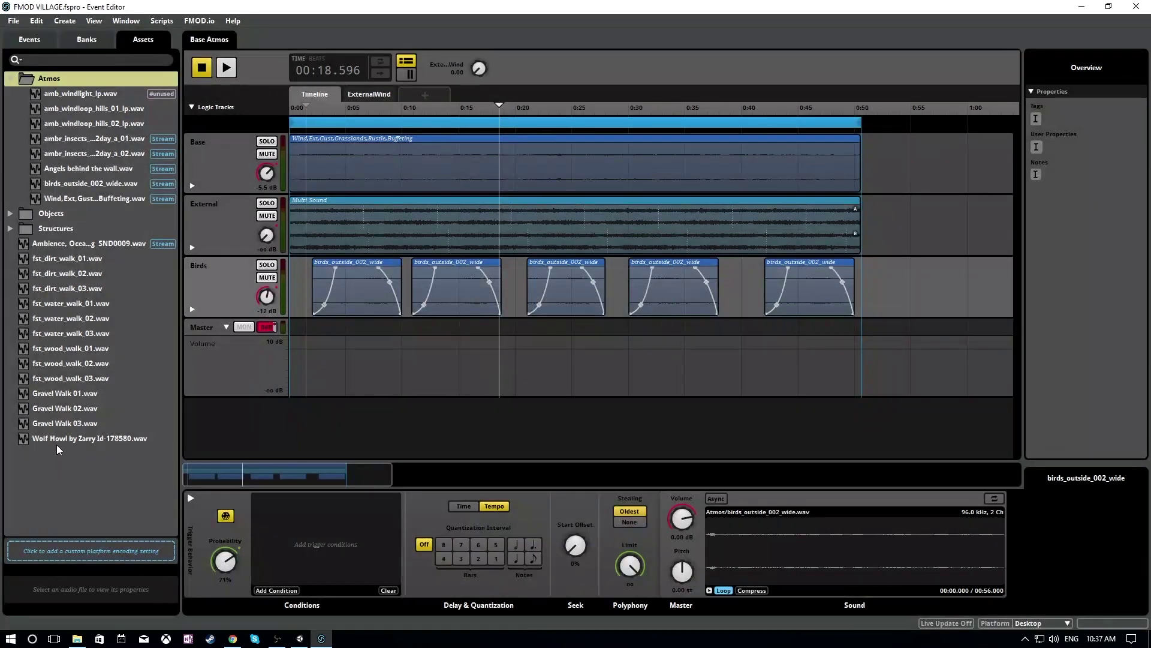
click(56, 442)
right_click(56, 441)
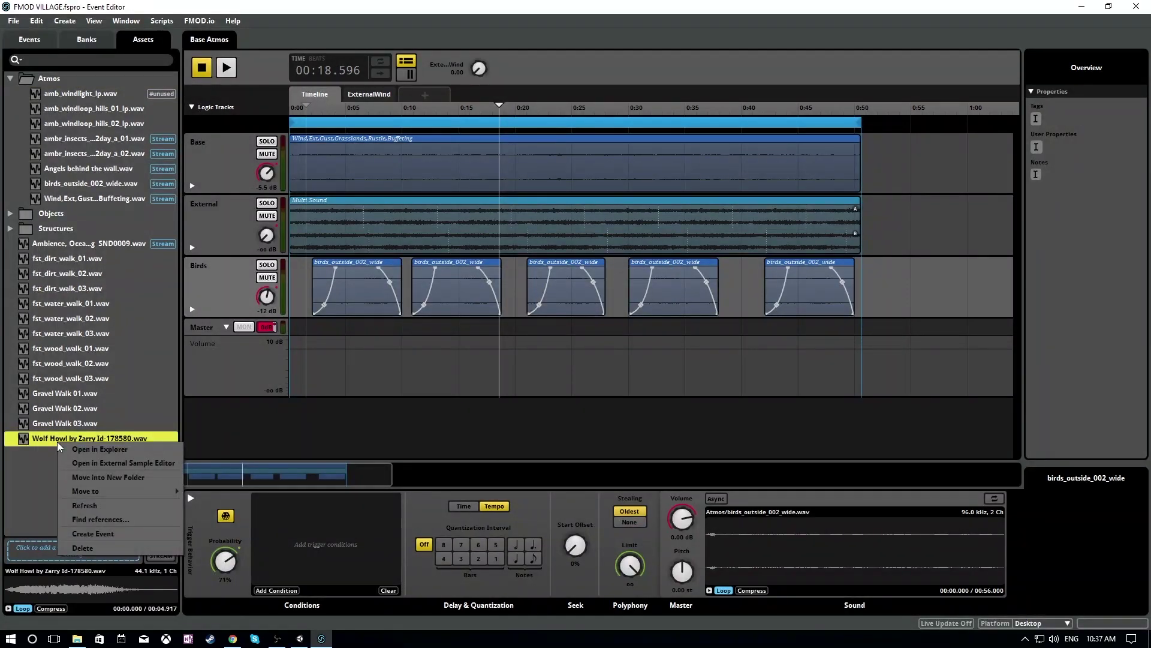
click(30, 481)
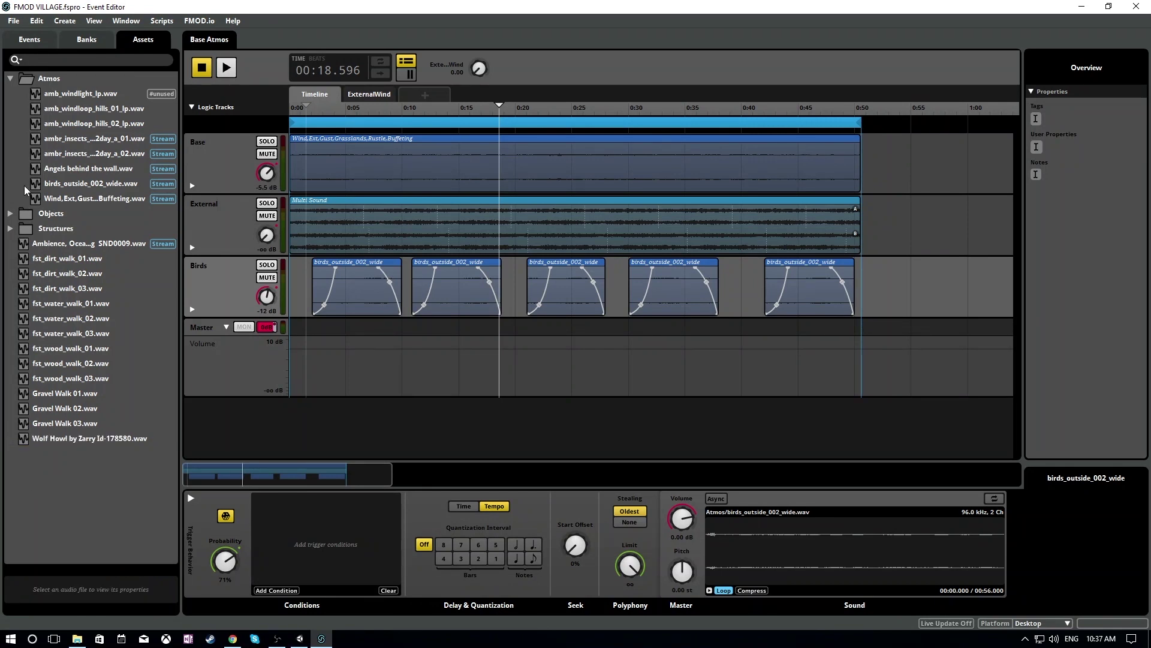
right_click(38, 495)
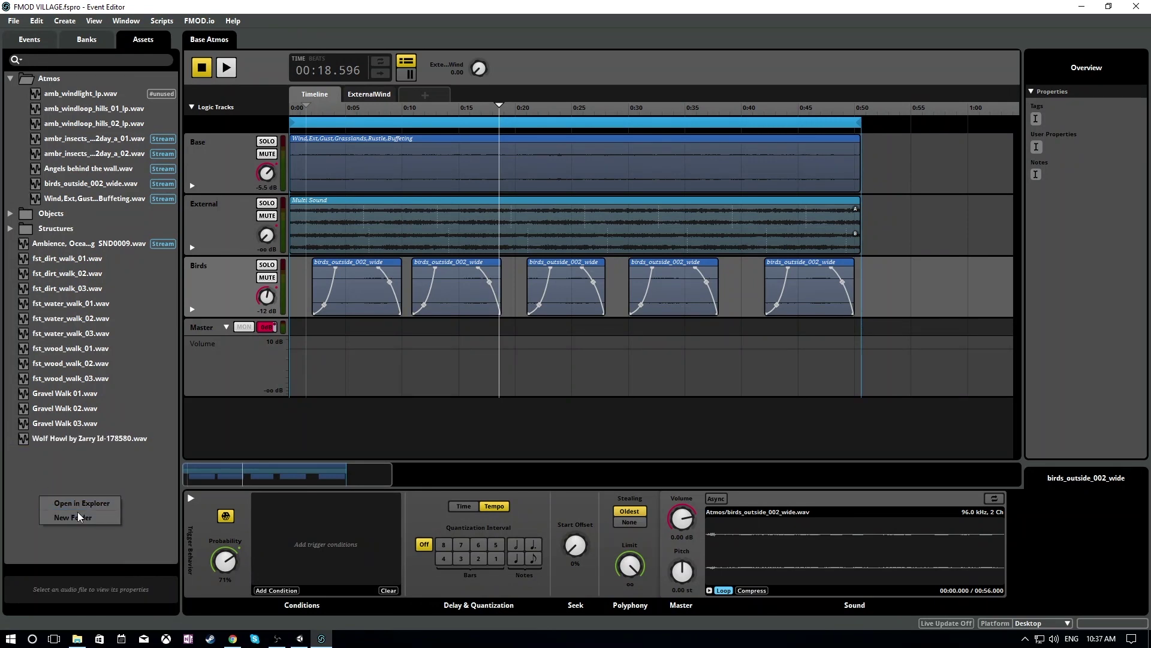
click(78, 513)
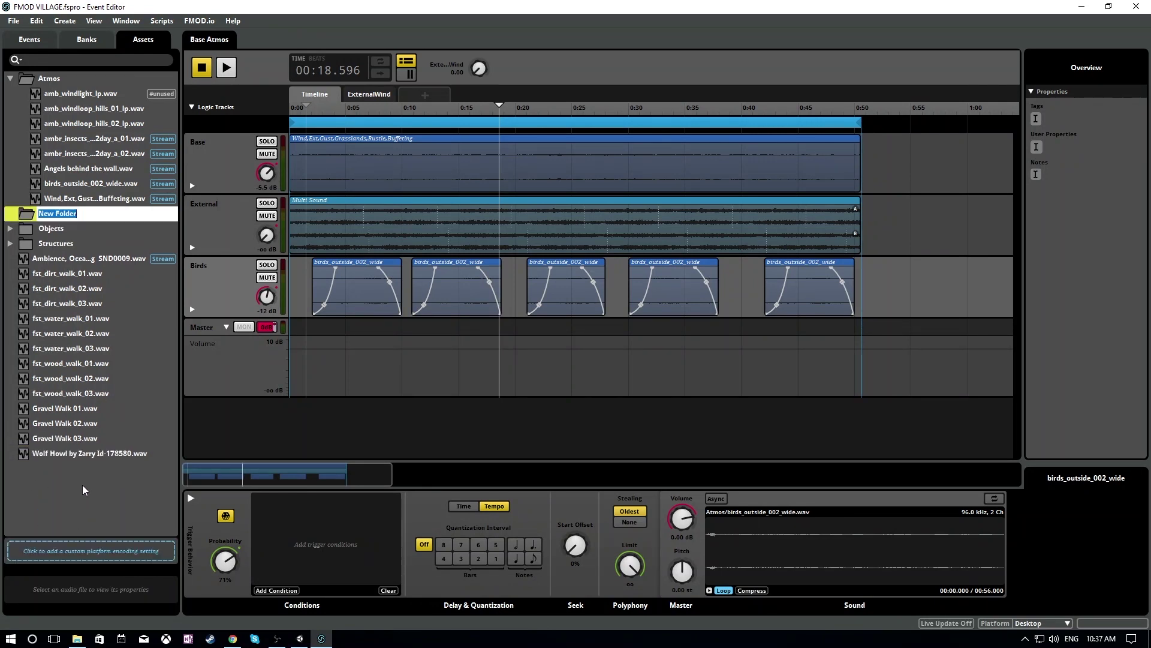
text(Player)
key(Return)
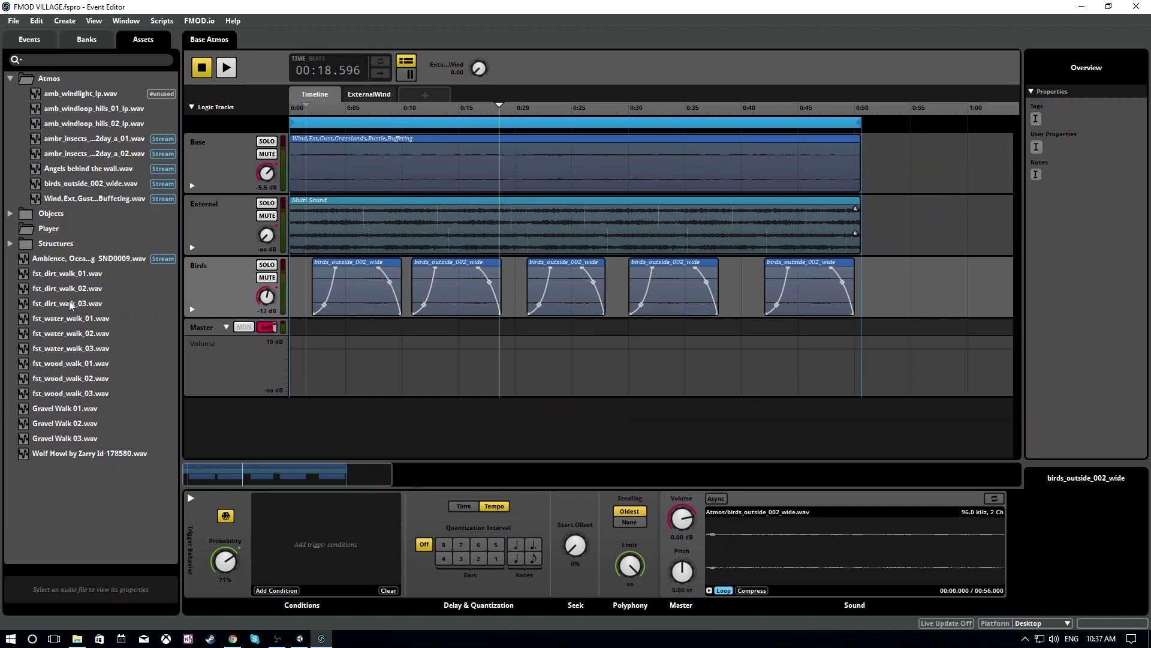
- Create a Foley subfolder in the Player asset folder and a Footsteps subfolder inside Foley
click(43, 228)
right_click(43, 229)
click(60, 247)
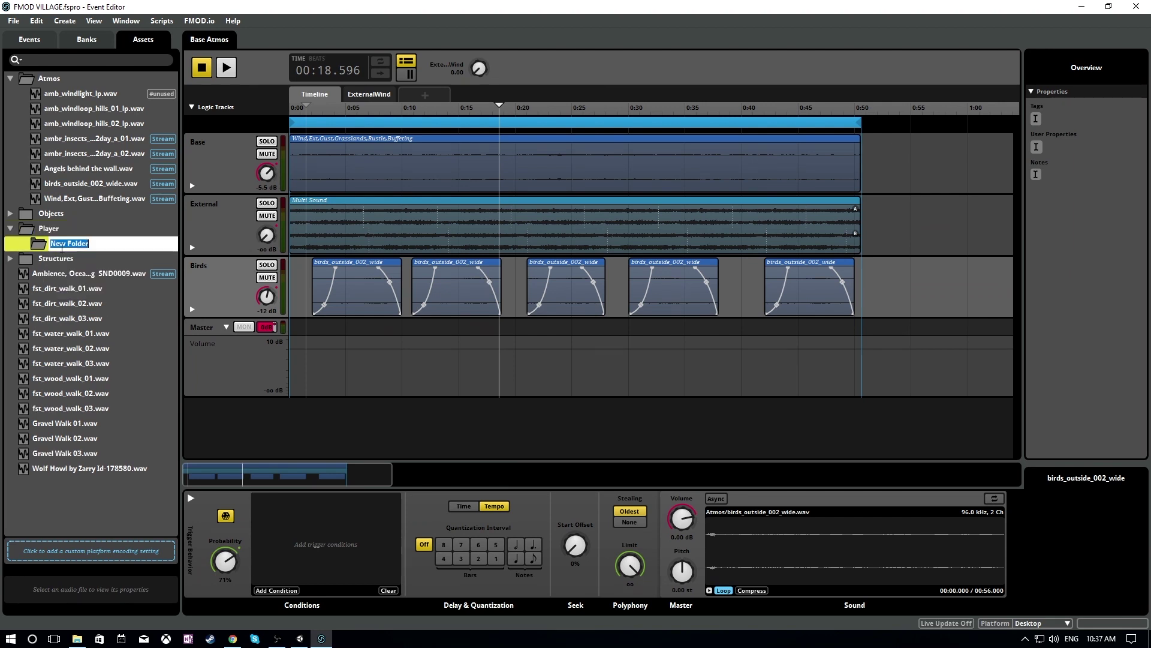
text(Footste)
click(66, 494)
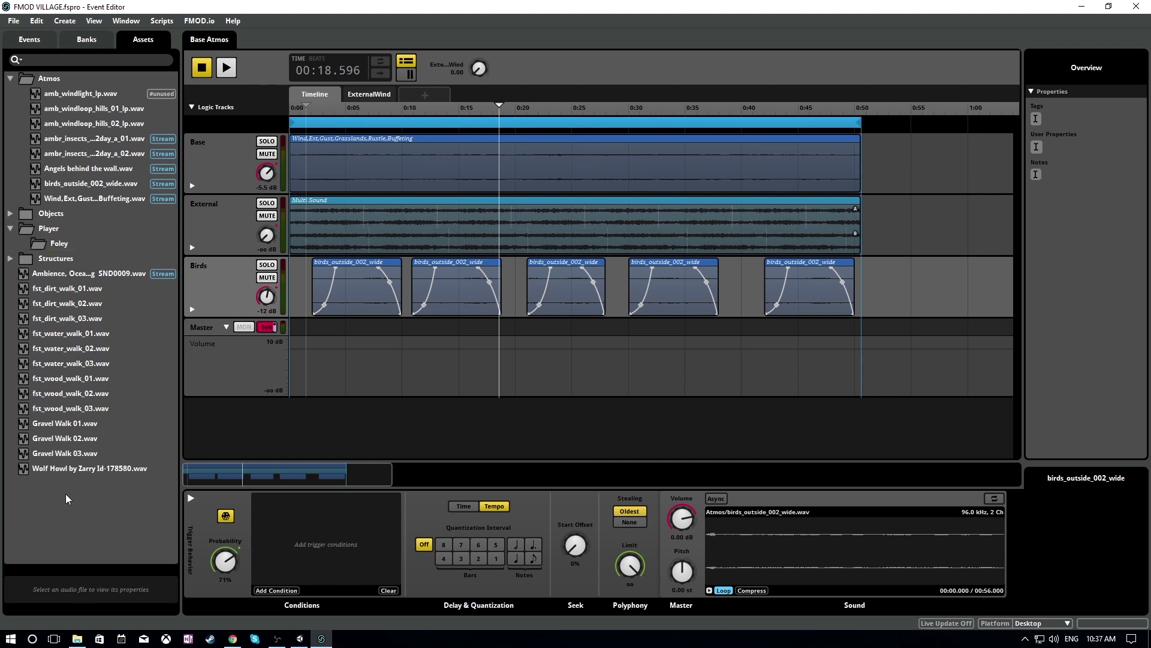
right_click(41, 239)
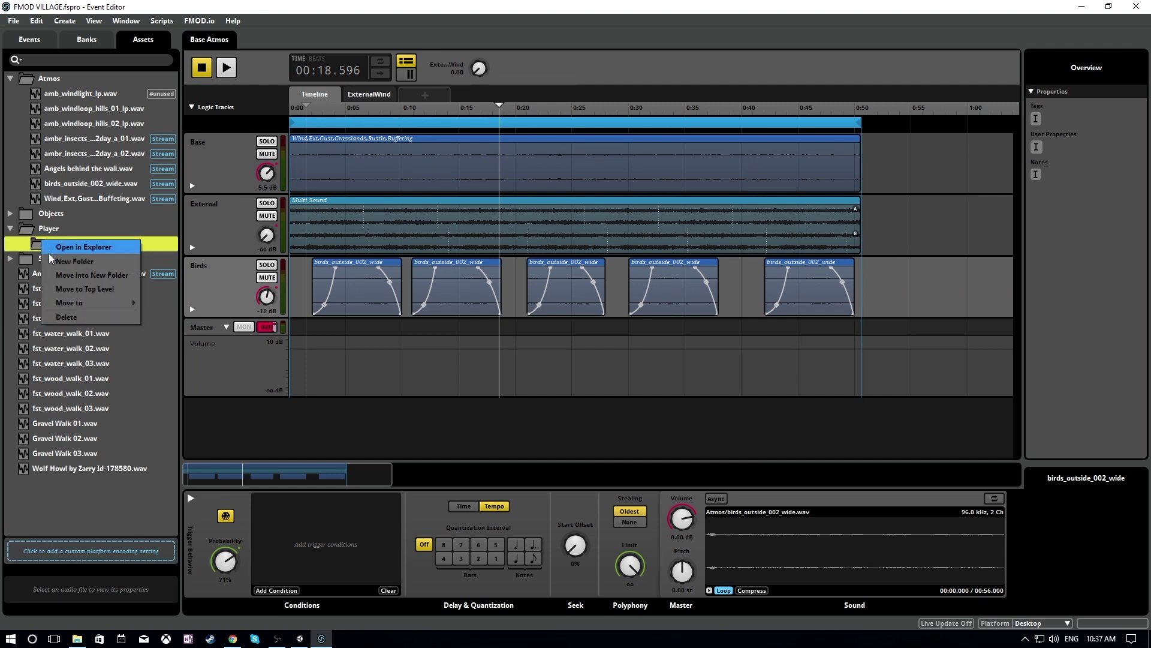
click(50, 260)
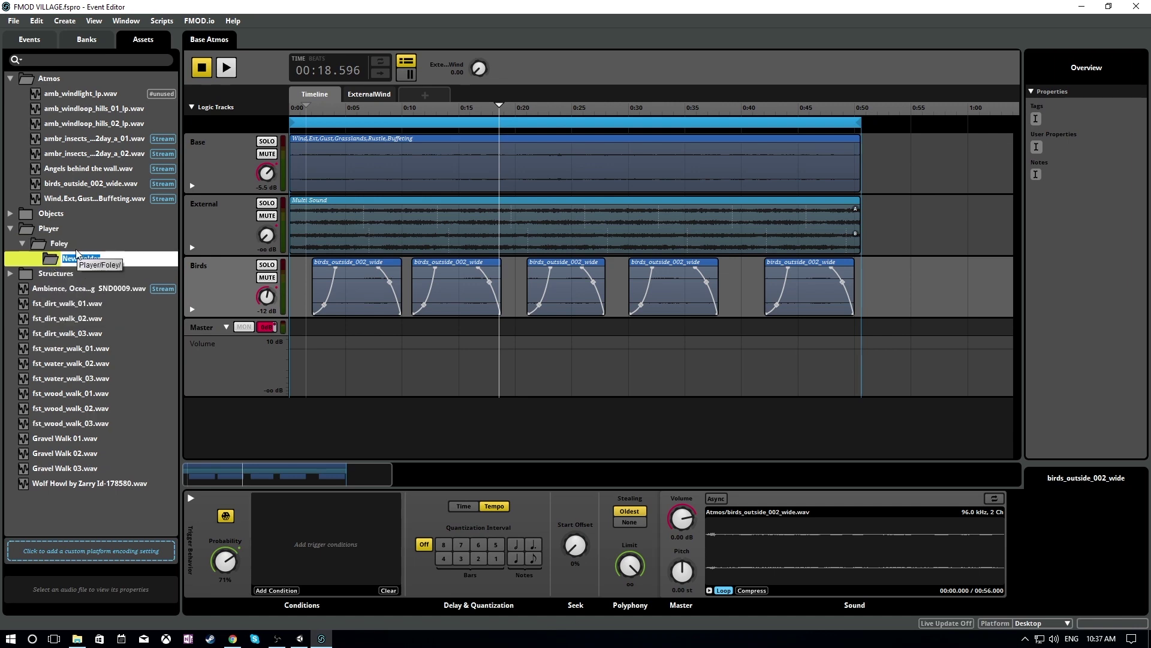
text(Footsteps)
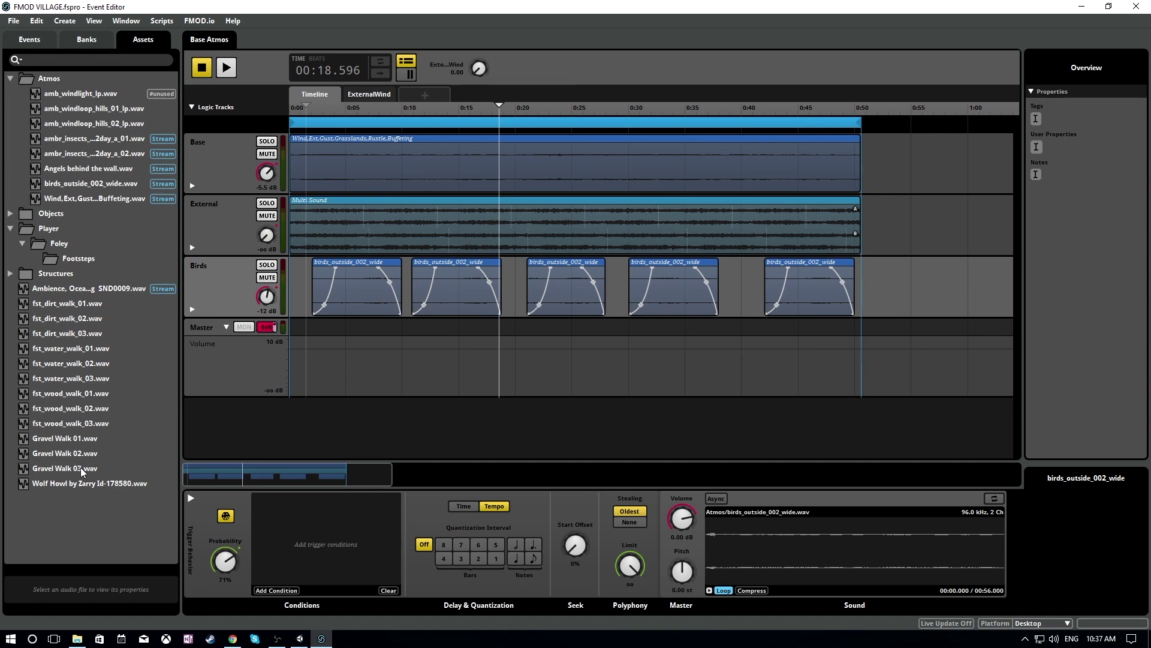
- Move all the fst_dirt, fst_water, fst_wood and Gravel Walk audio files into the Footsteps asset folder
click(82, 471)
shift+click(70, 308)
drag(70, 308, 78, 258)
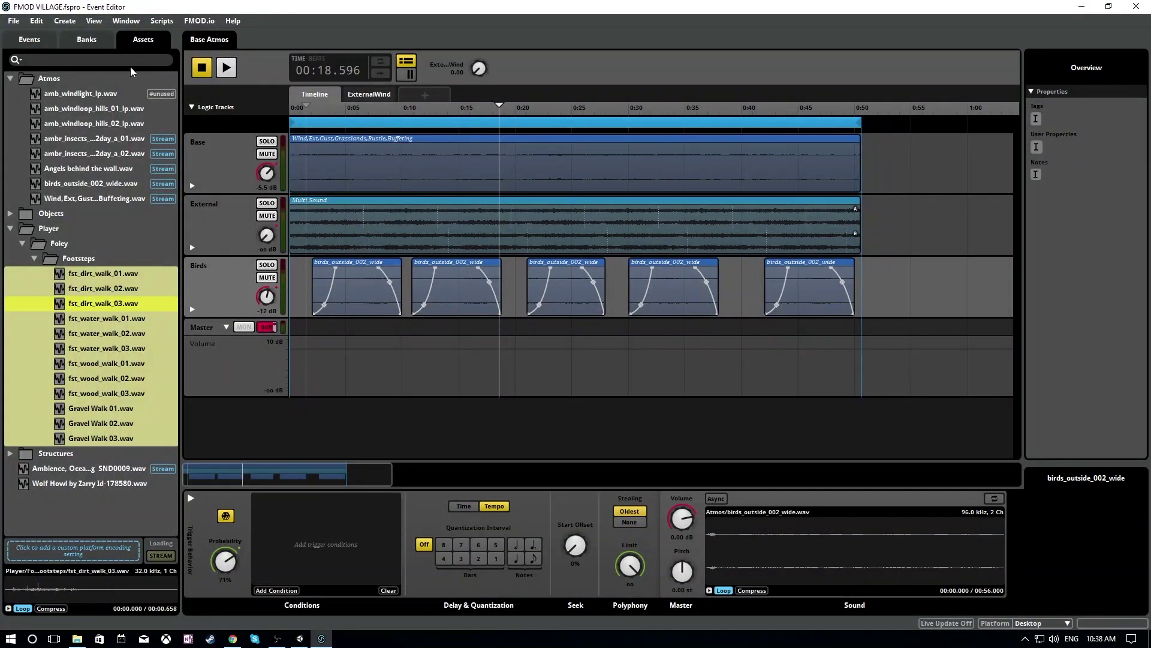
- Open the Footsteps event from the event list and audition it
click(30, 39)
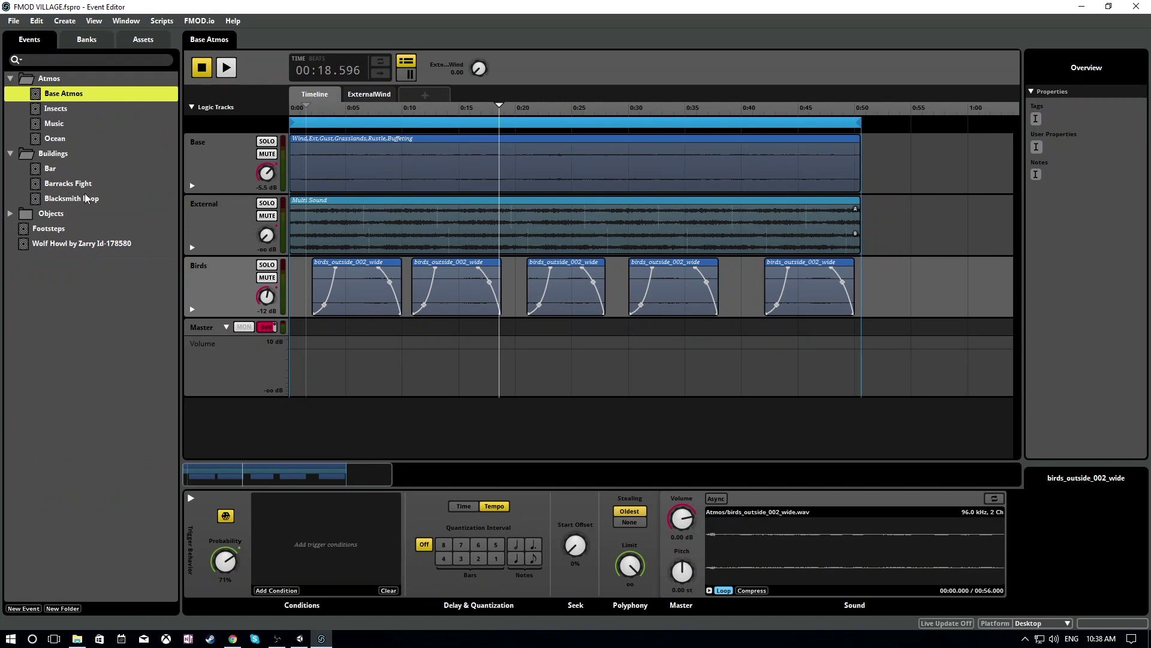
click(65, 231)
key(space)
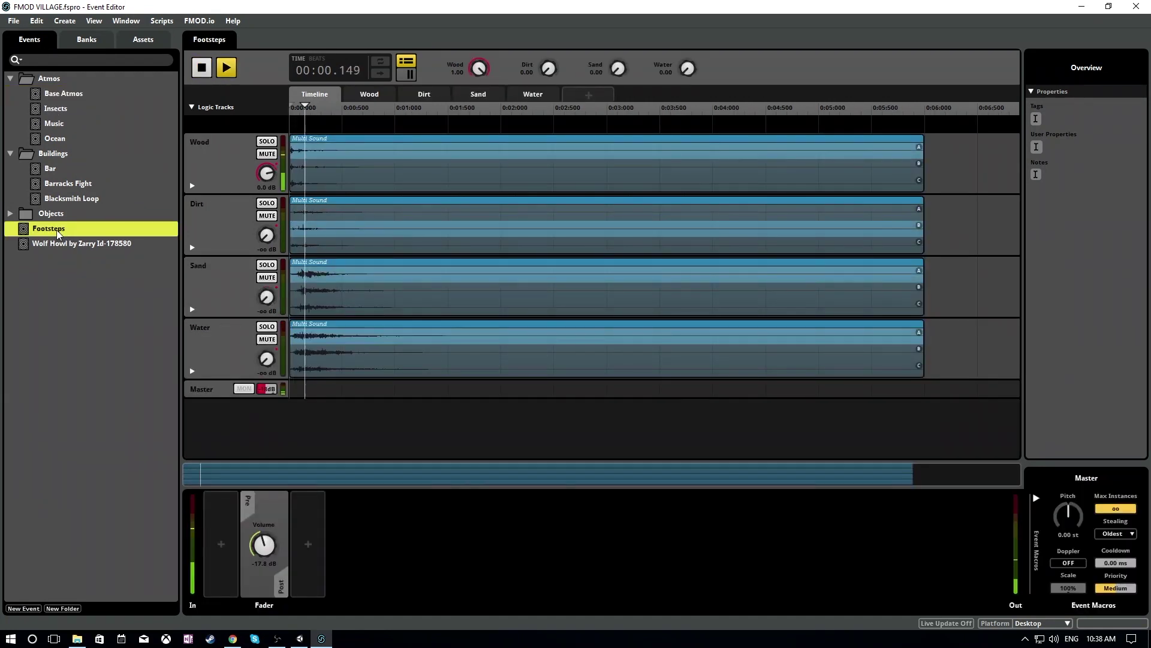
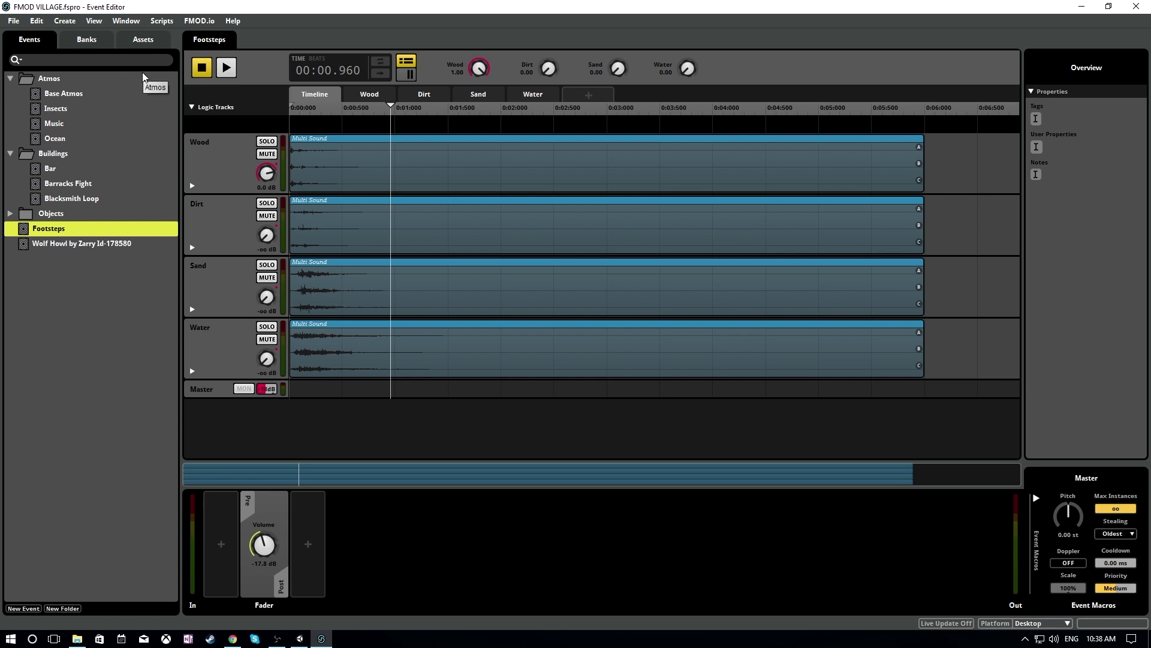
- In the Wood Creak event, shorten the Creak and Audio 1 instruments and the loop region to end at about 0:18
click(11, 214)
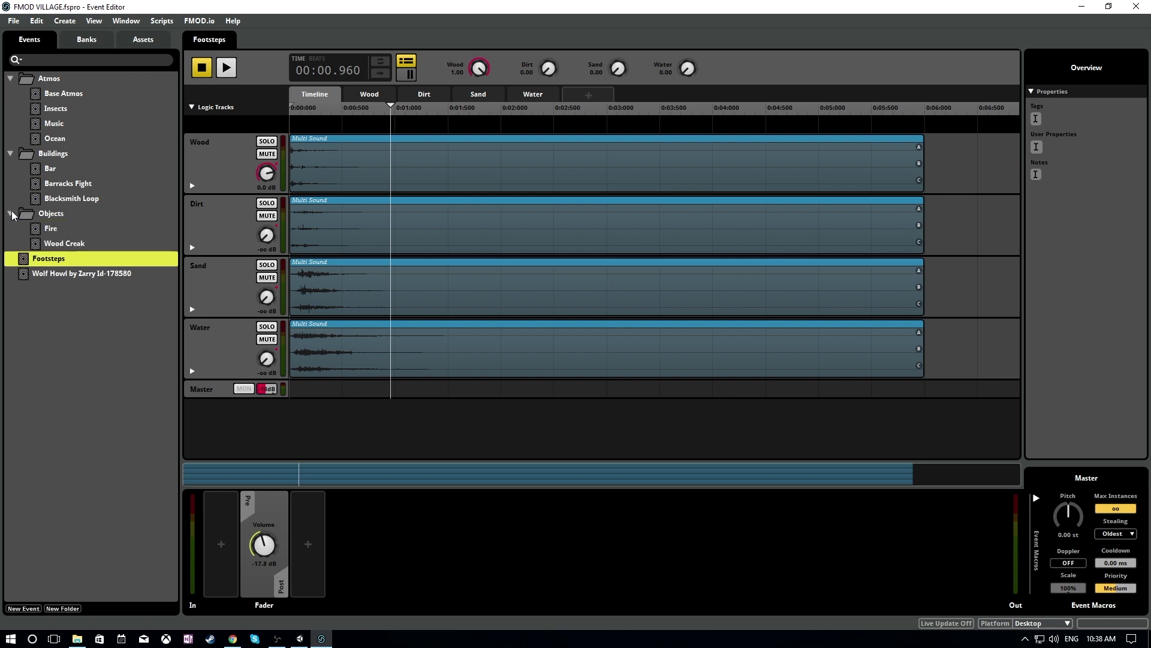
click(50, 243)
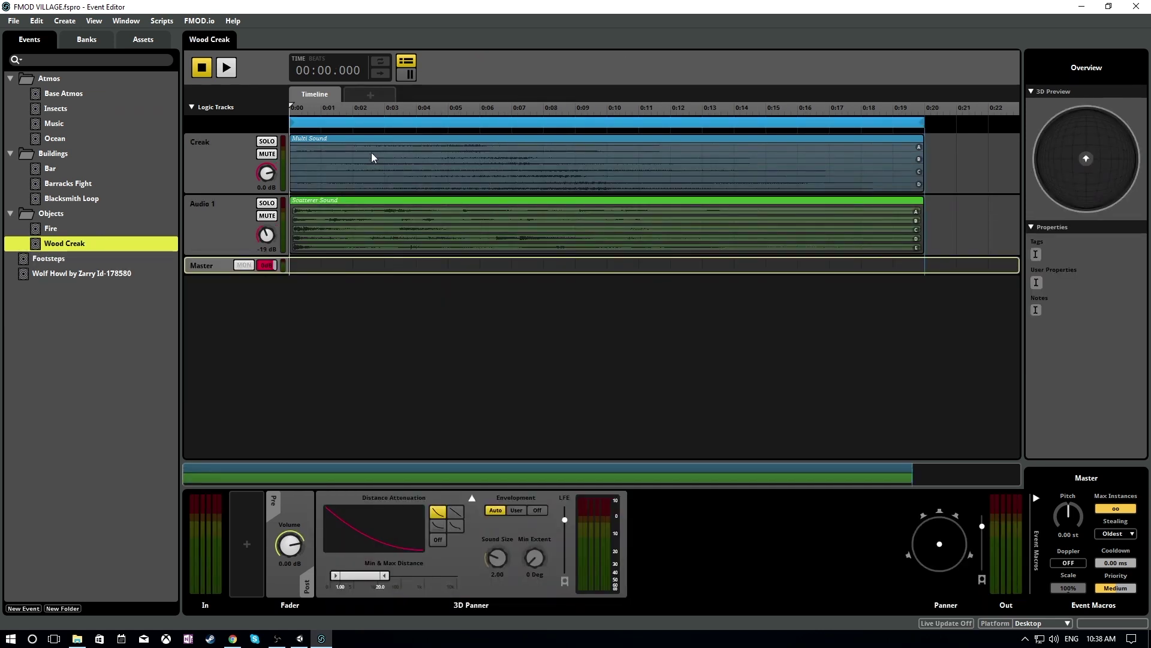
click(921, 173)
drag(920, 174, 866, 176)
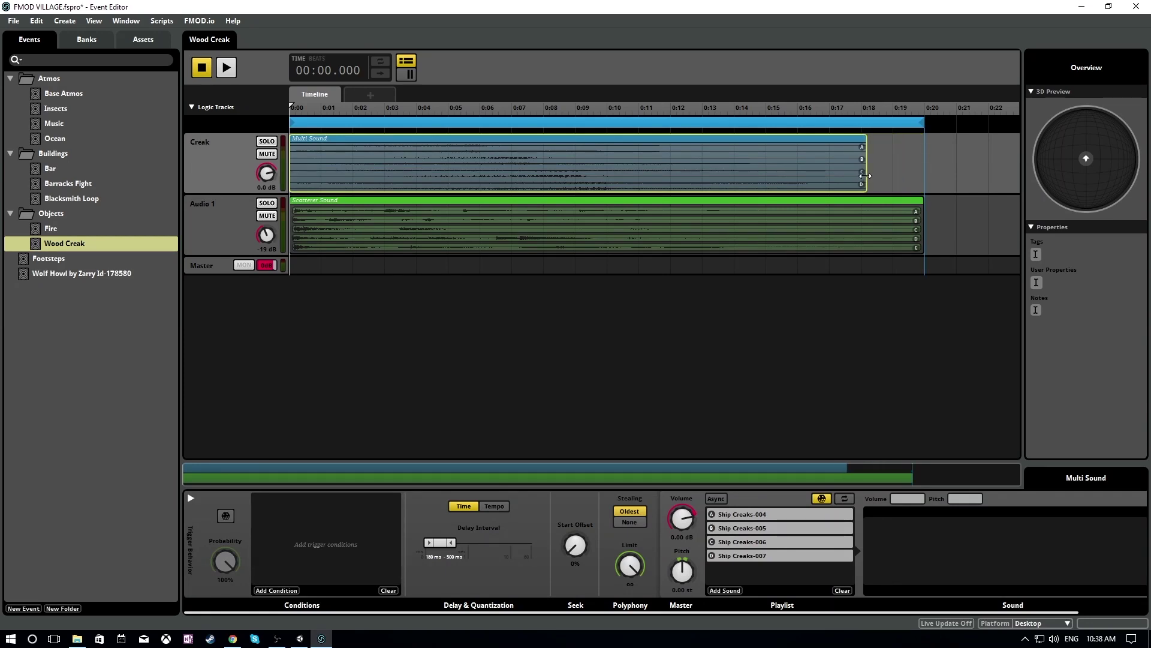
drag(921, 241, 867, 238)
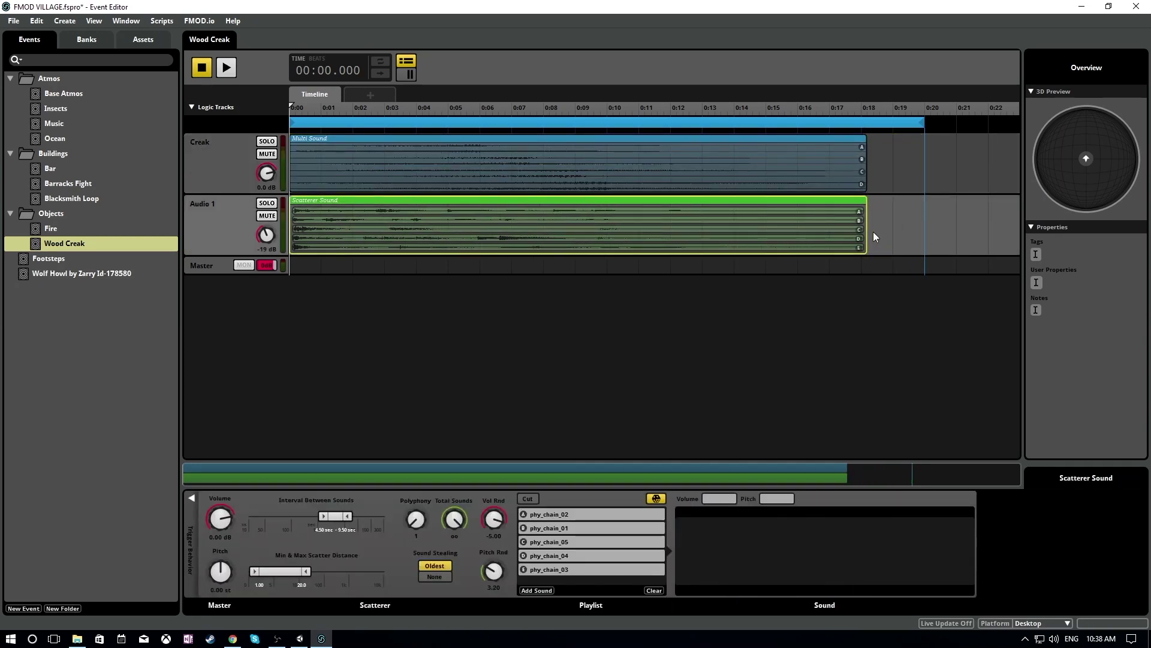
drag(921, 123, 868, 127)
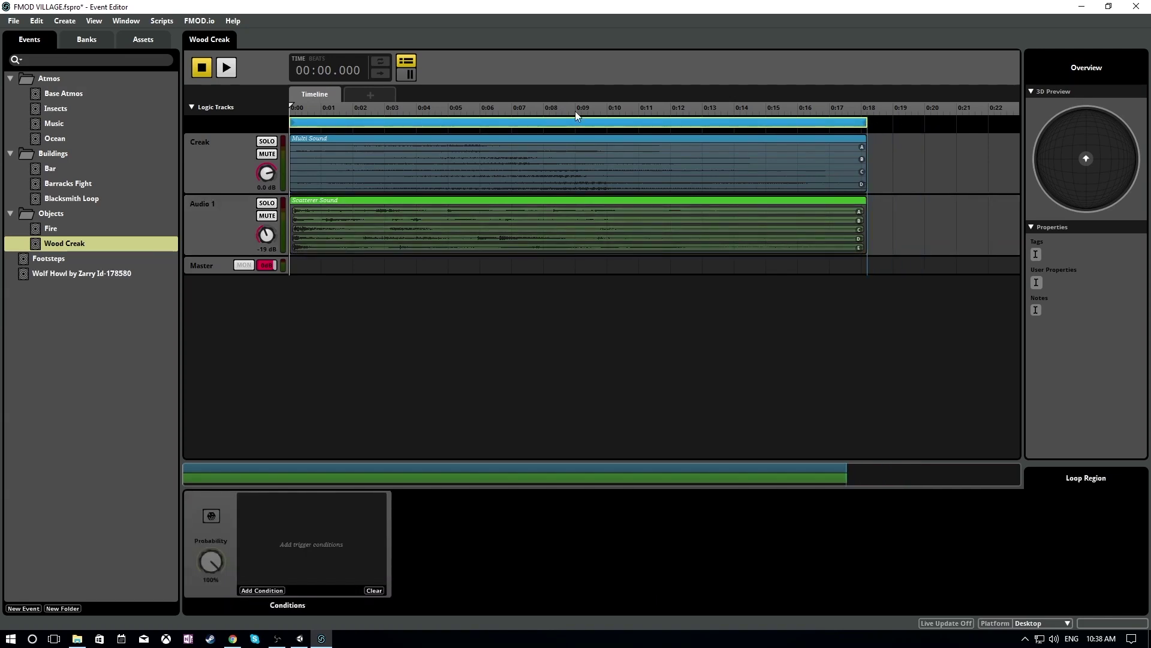
- Play the Wood Creak event and lower the Audio 1 track's volume to about -24 dB
key(space)
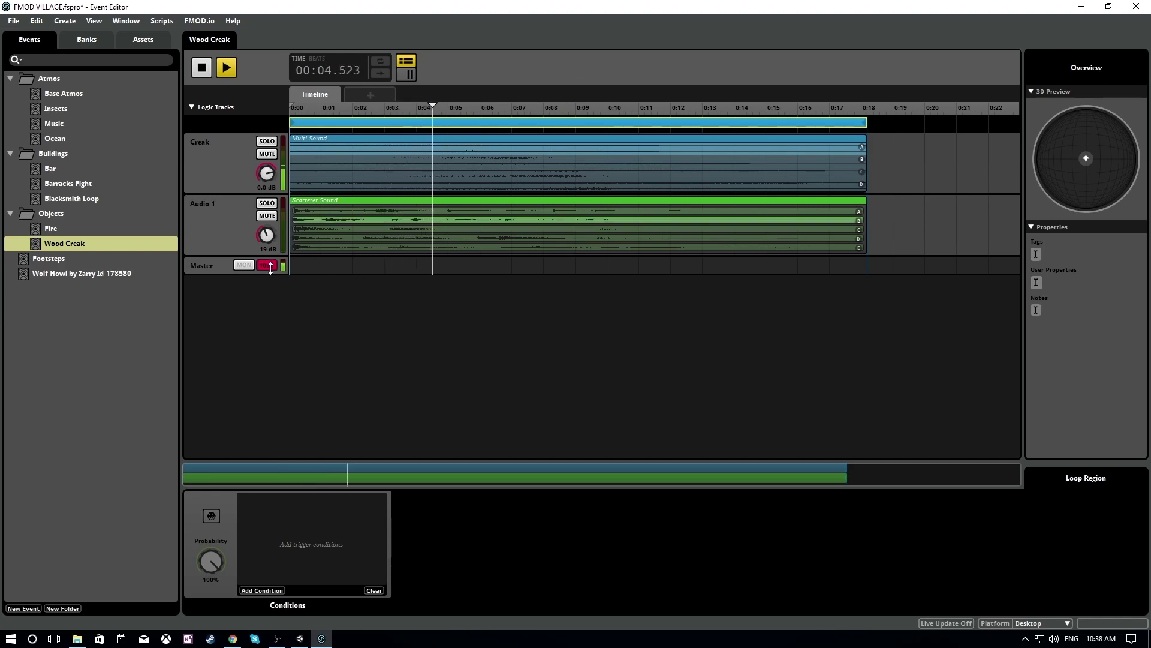
mouse_move(271, 268)
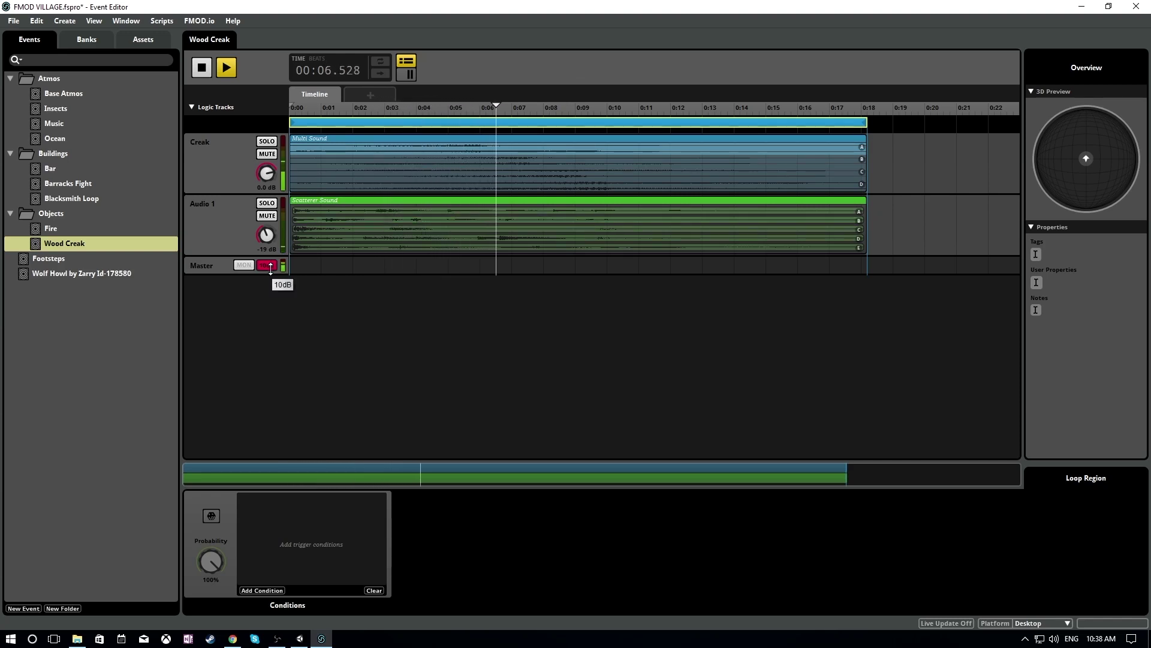
scroll(267, 235, down, 4)
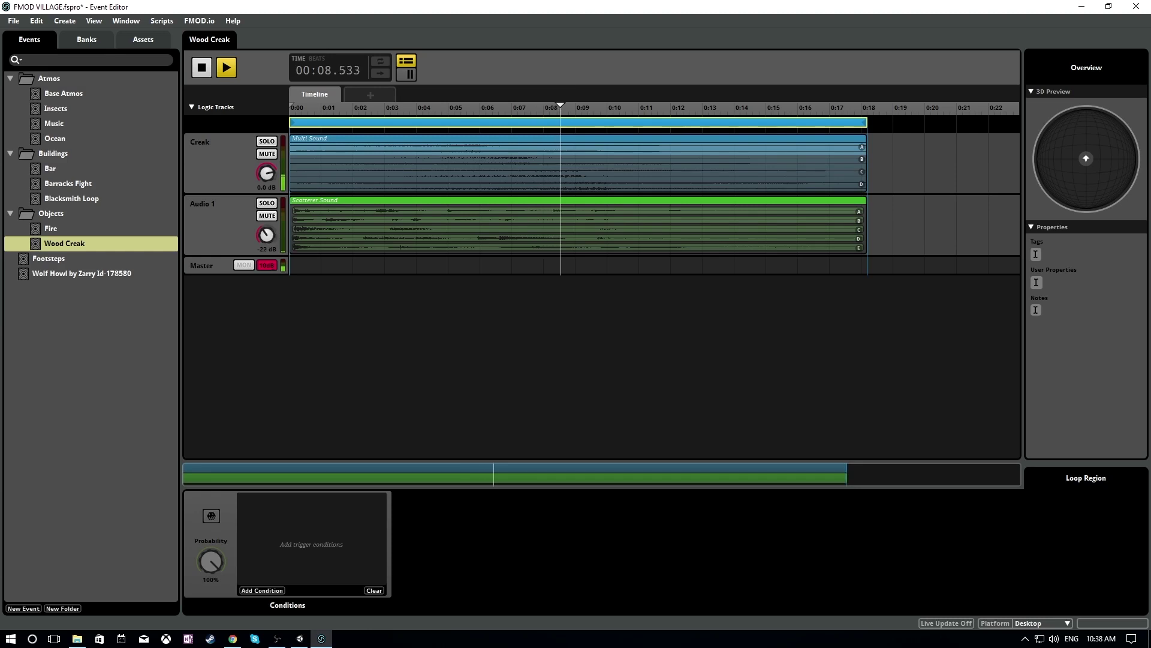
scroll(266, 234, down, 1)
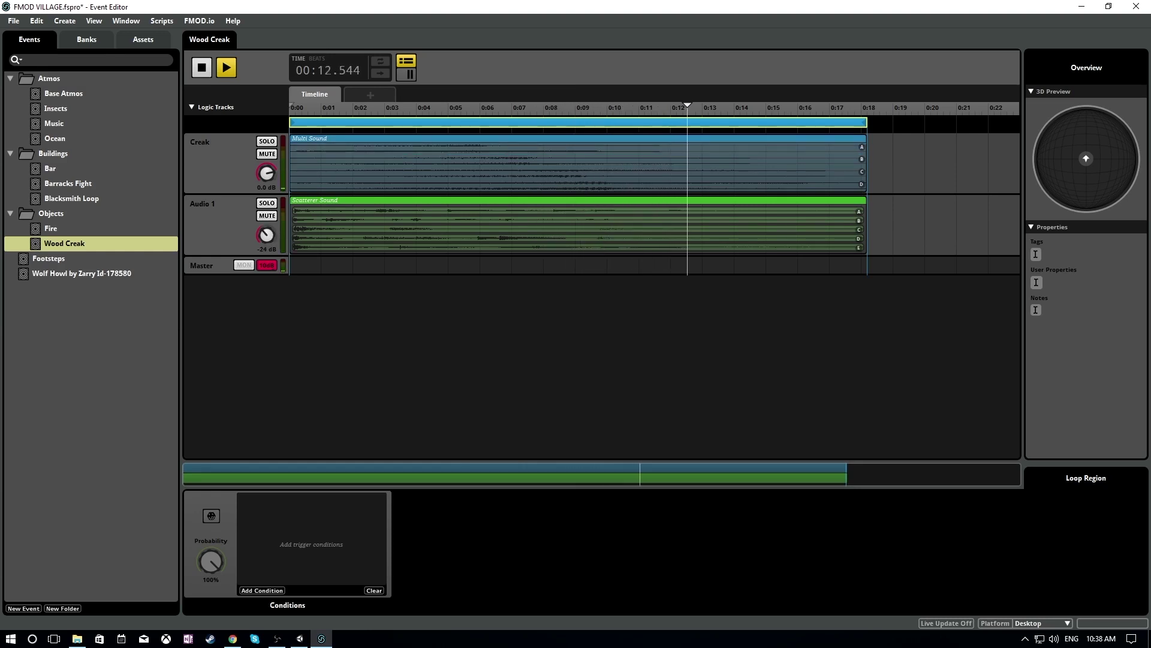
- Shift the Audio 1 scatterer instrument's interval between sounds to a slightly shorter range
click(405, 200)
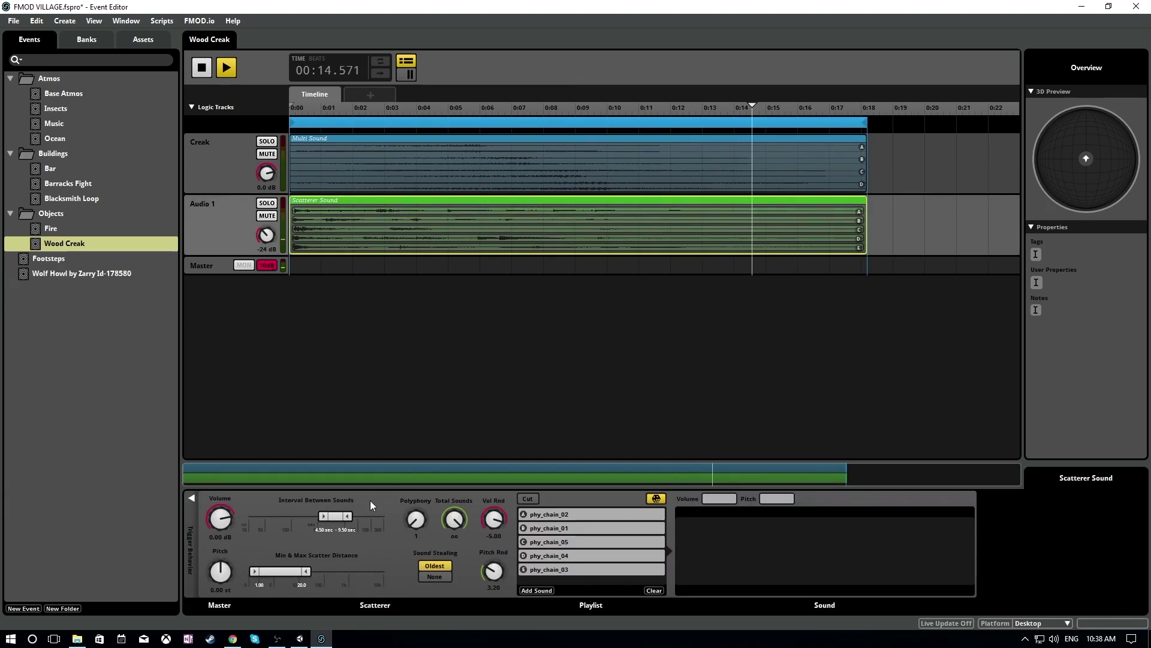
click(190, 496)
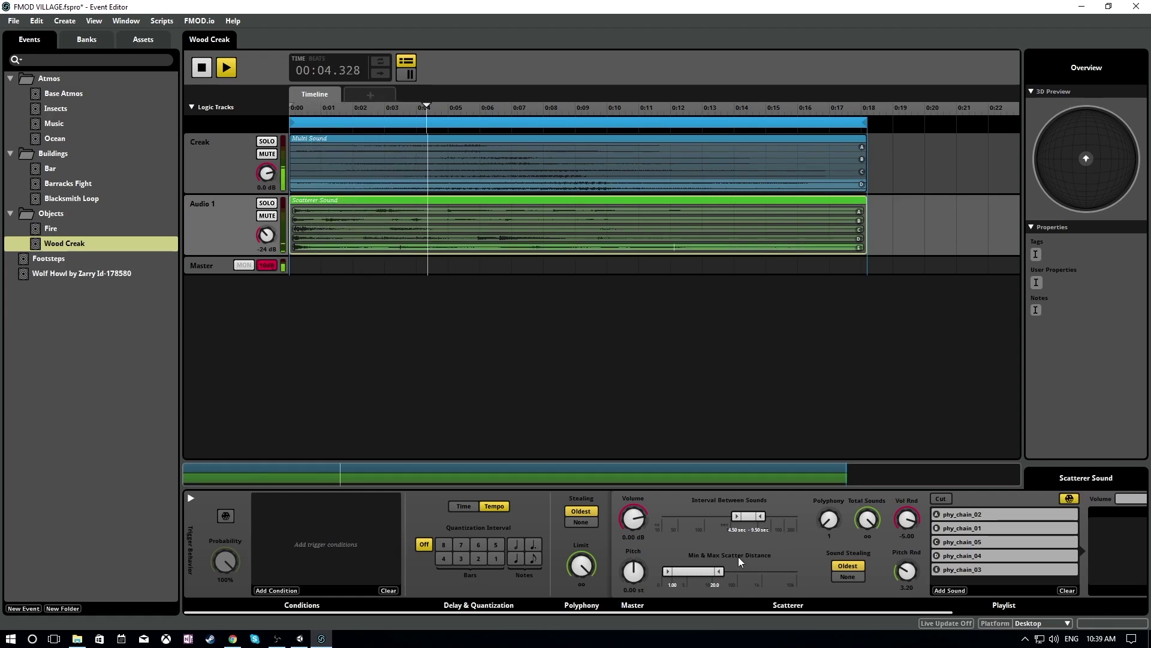
drag(748, 517, 743, 517)
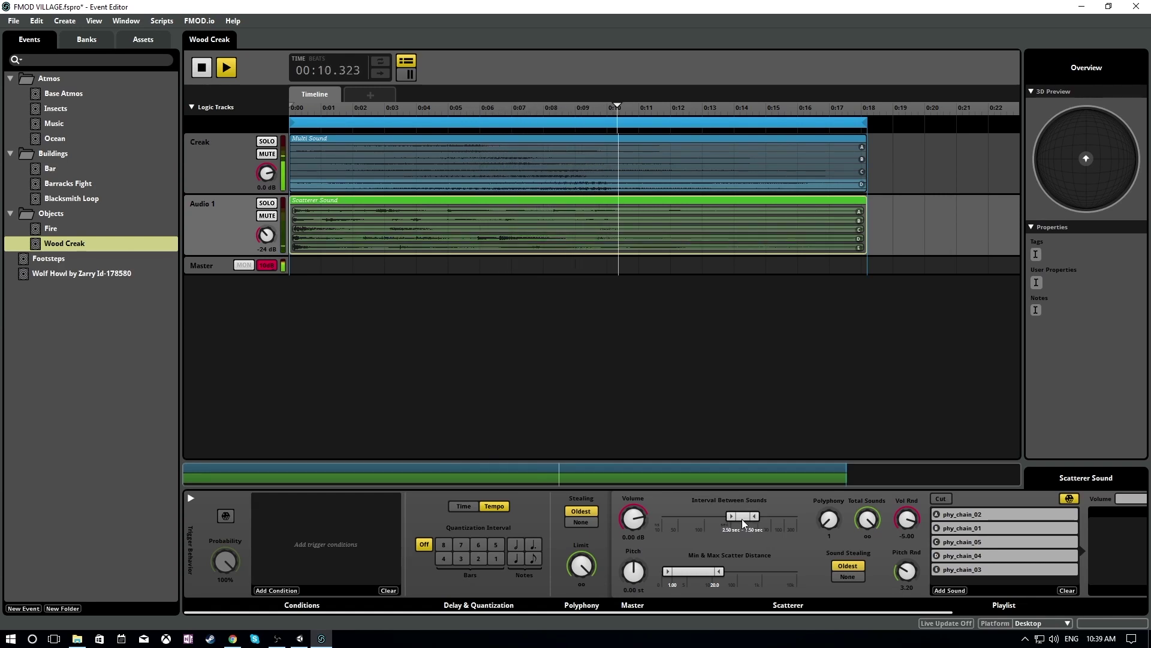
- Rename the Audio 1 track as Accents and stop playback
double_click(214, 206)
text(Acc)
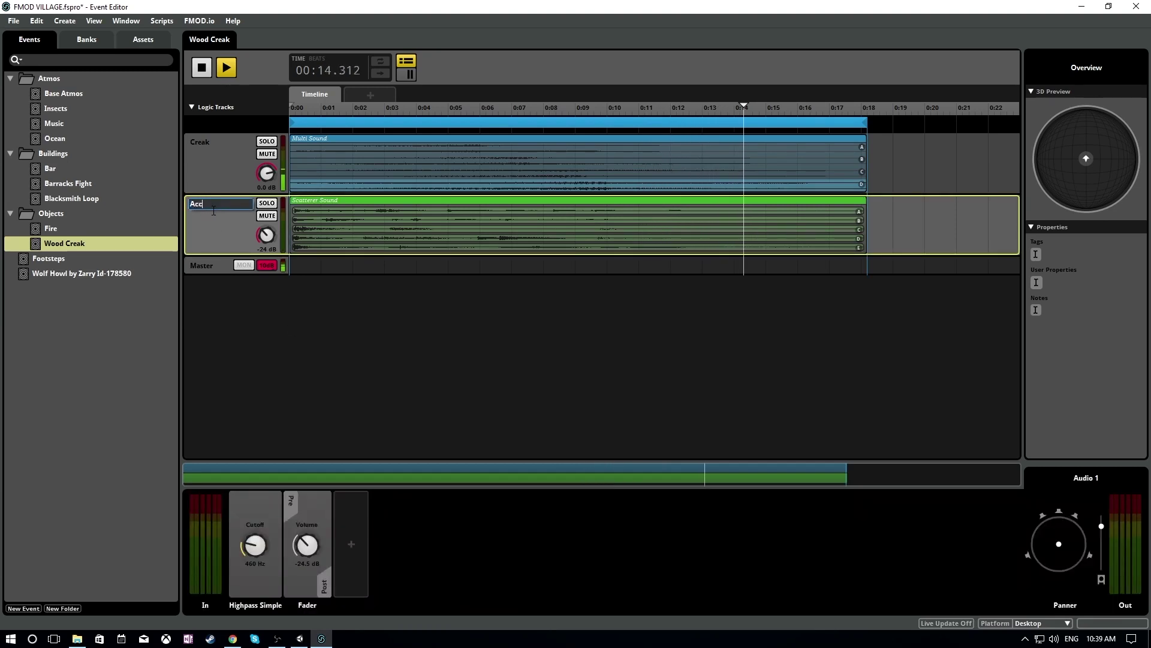
text(ents)
key(Return)
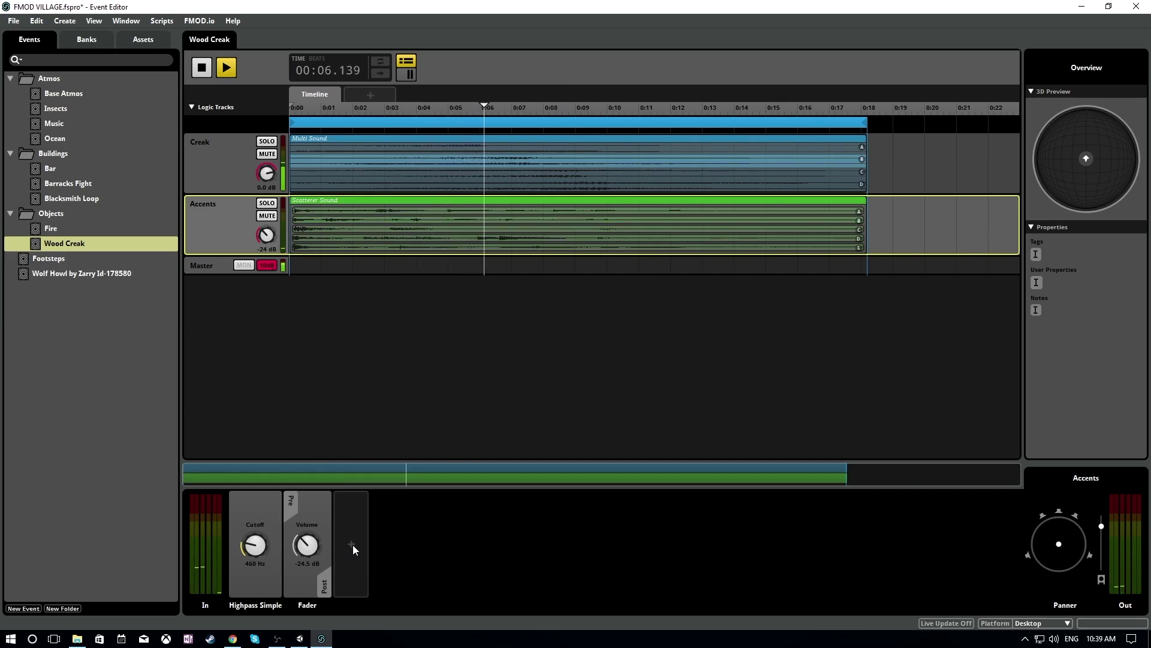
key(space)
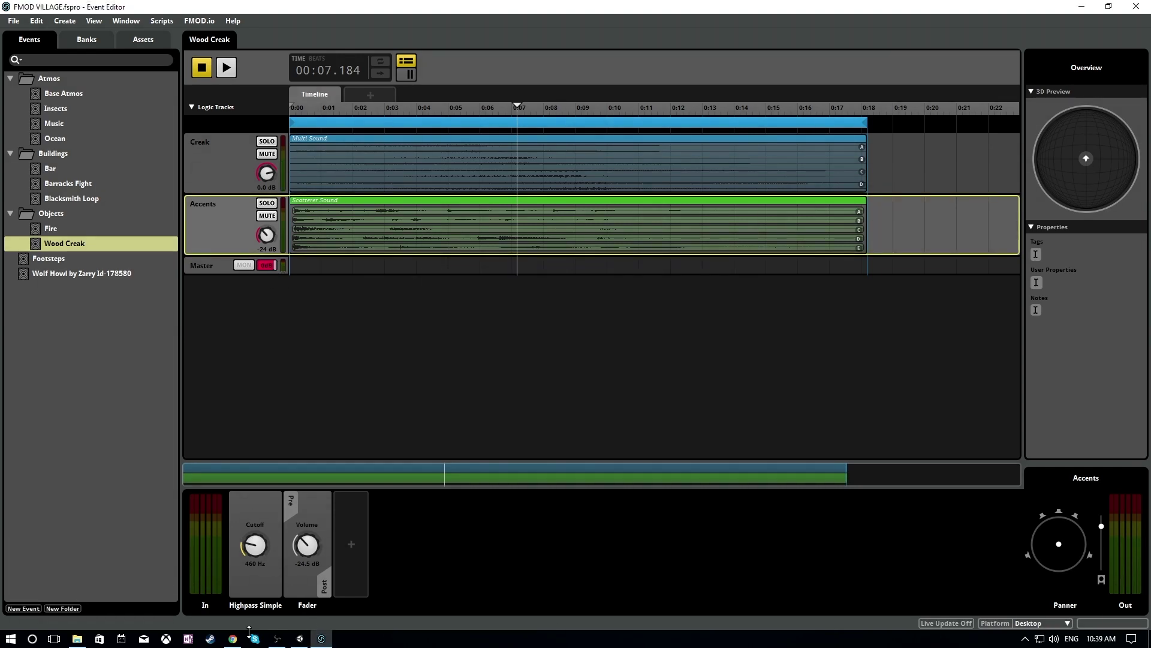
- Switch to File Explorer and open the Battle Crowd folder within Sonniss.com - GDC - Game Audio Bundle
click(79, 640)
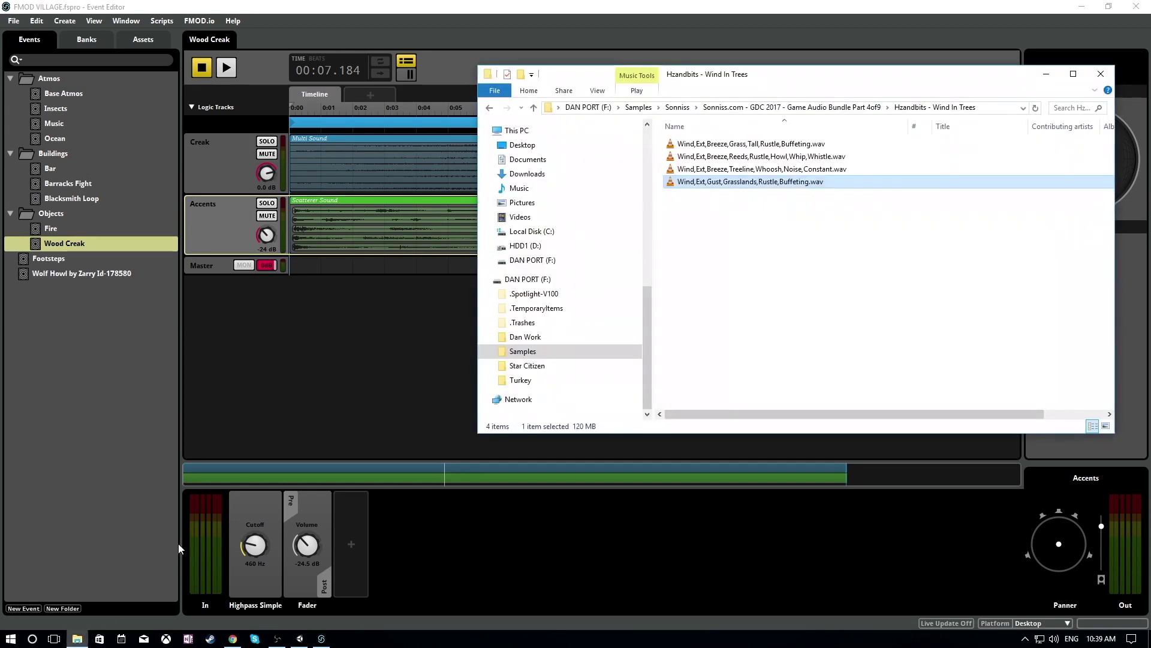
click(491, 108)
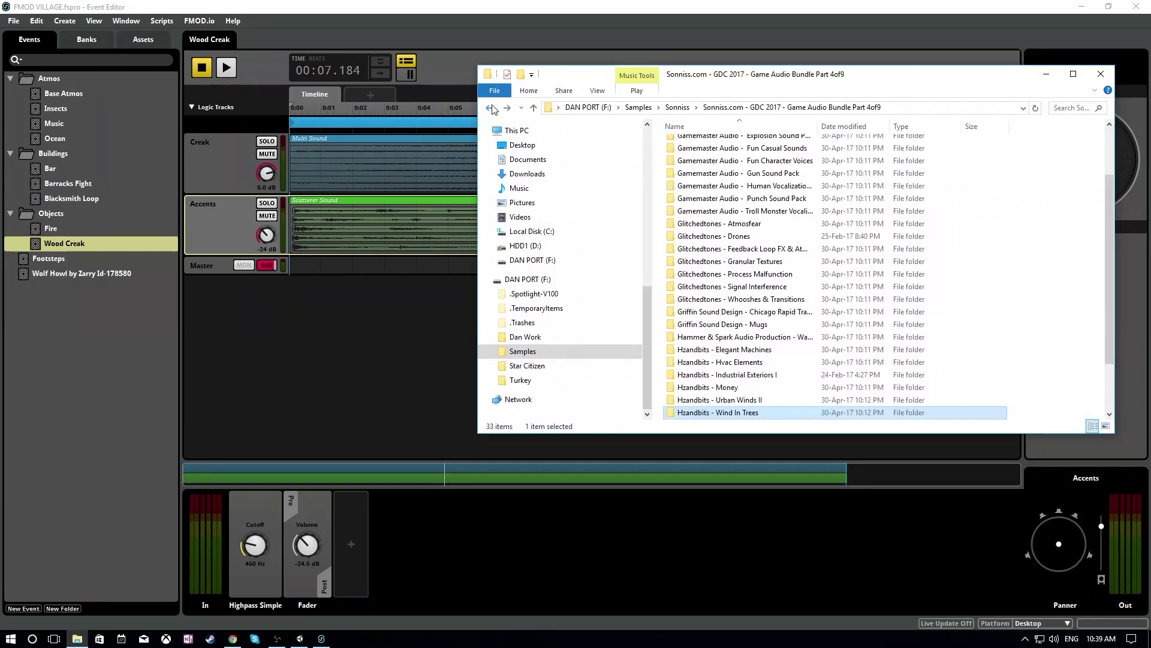
click(491, 108)
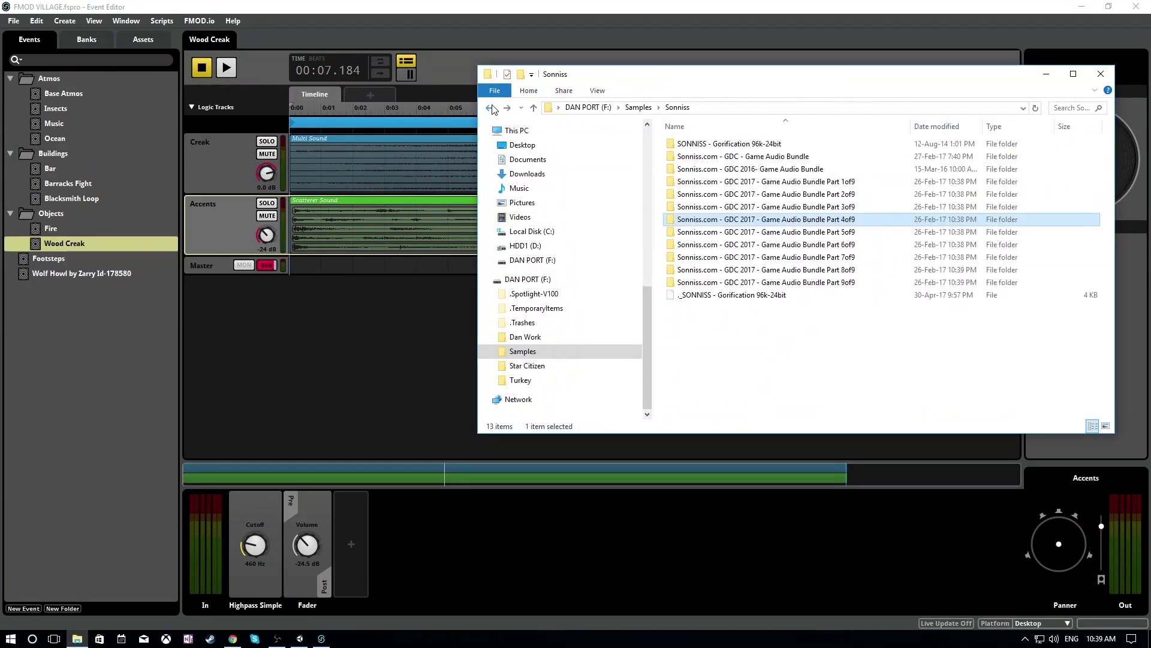
double_click(798, 157)
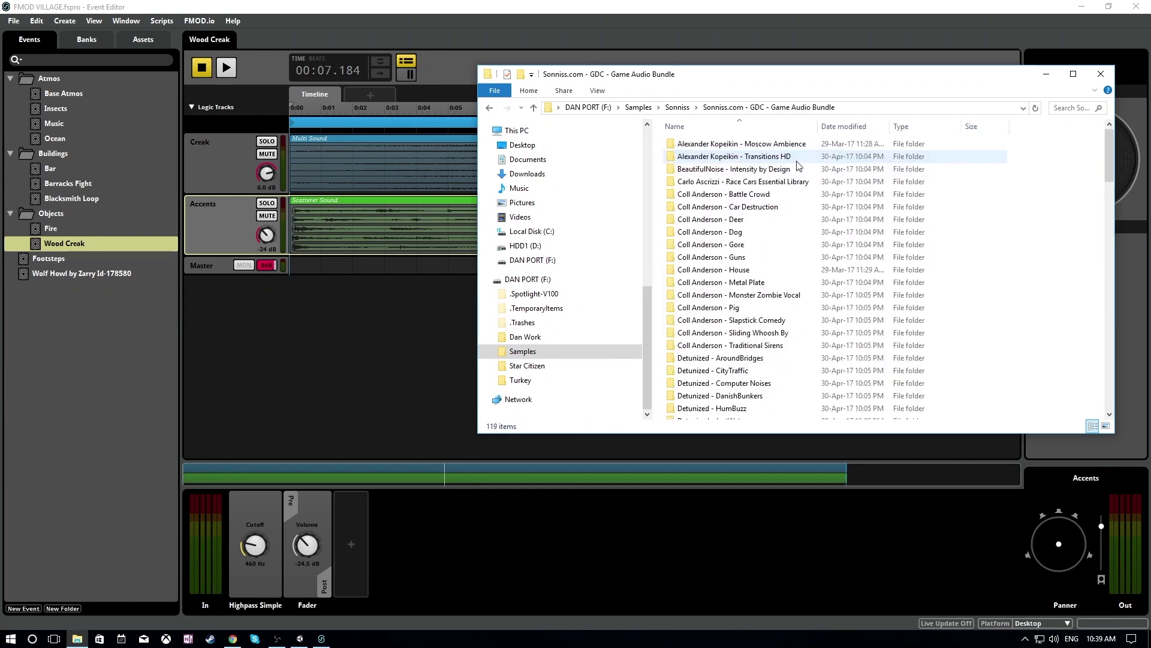
double_click(759, 194)
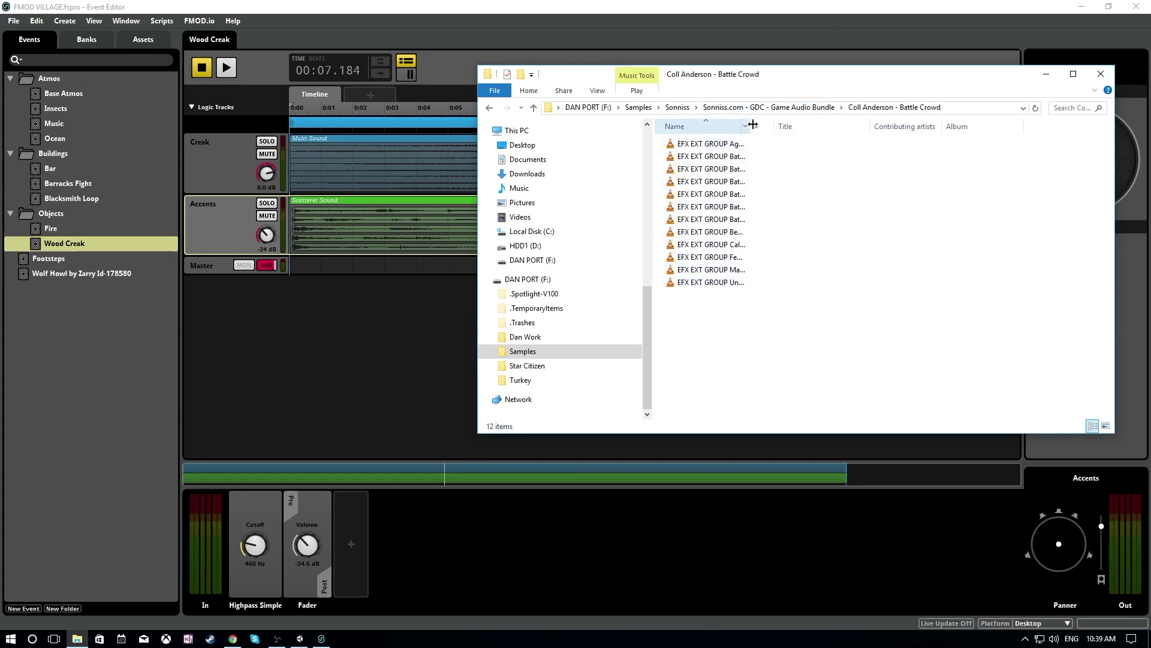
- Preview the Battle Approach 01 A, Unrest Murmur 01 A and Battle Steady Fighting 03 A samples, with their full file names shown
drag(750, 124, 896, 131)
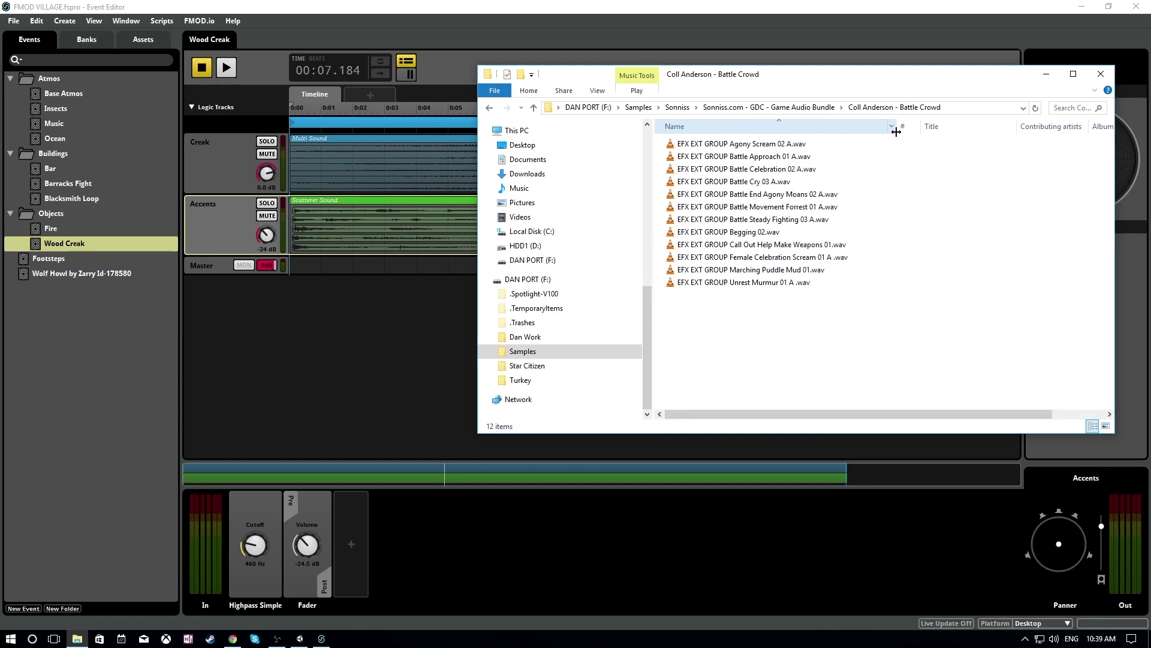
click(839, 159)
double_click(839, 158)
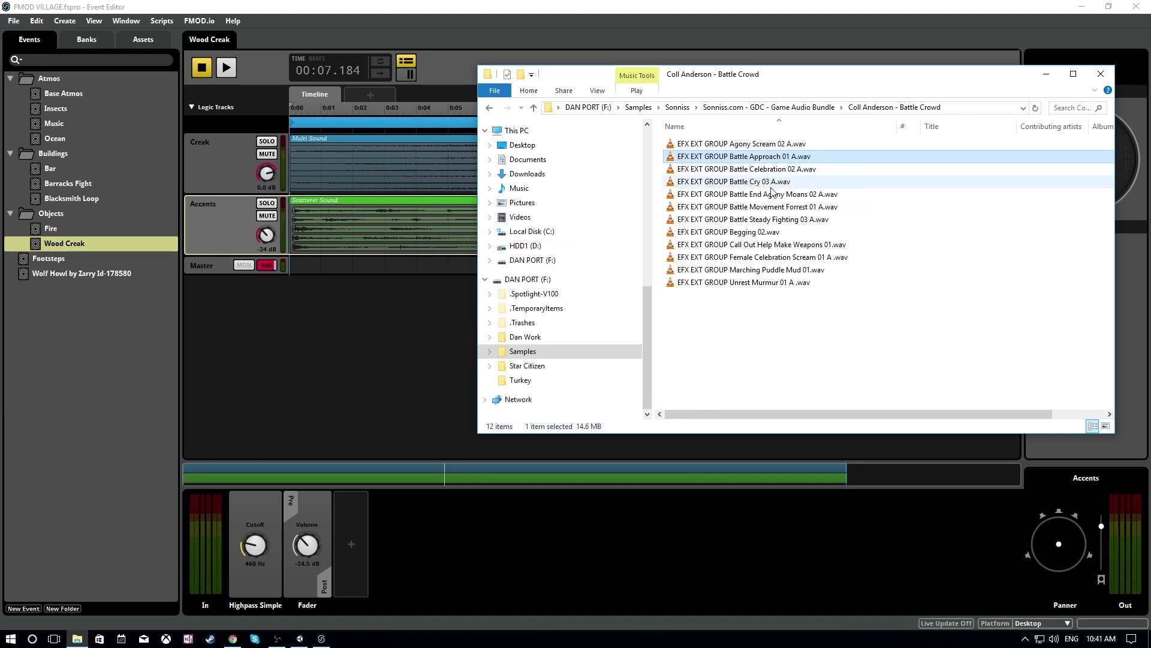
double_click(769, 157)
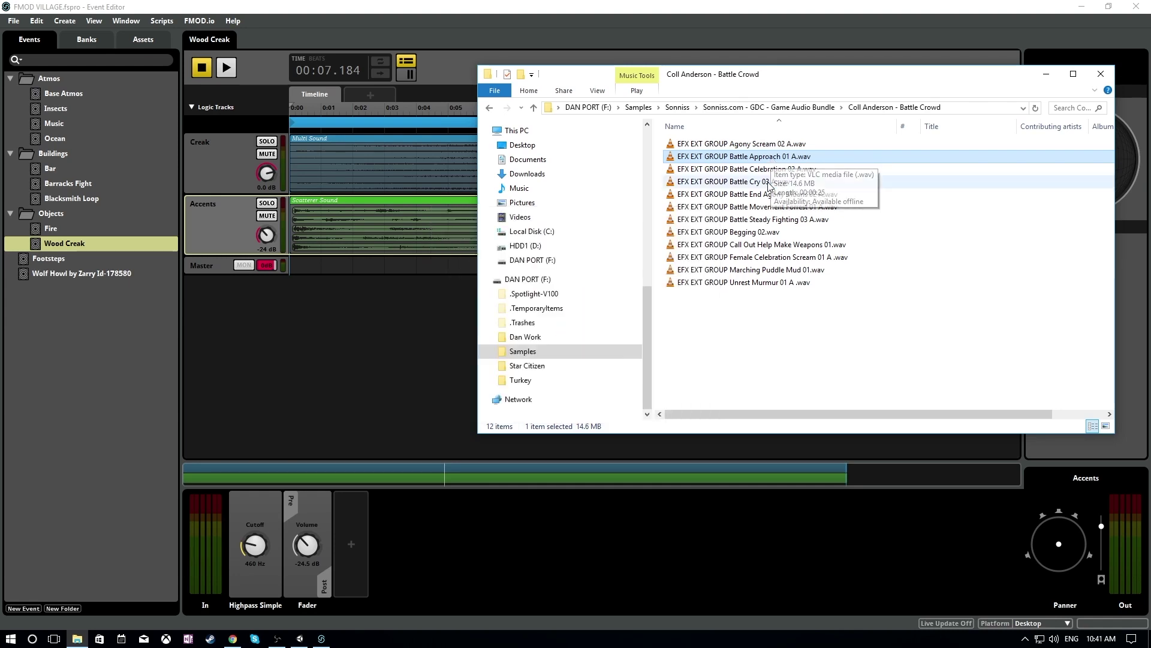
click(776, 283)
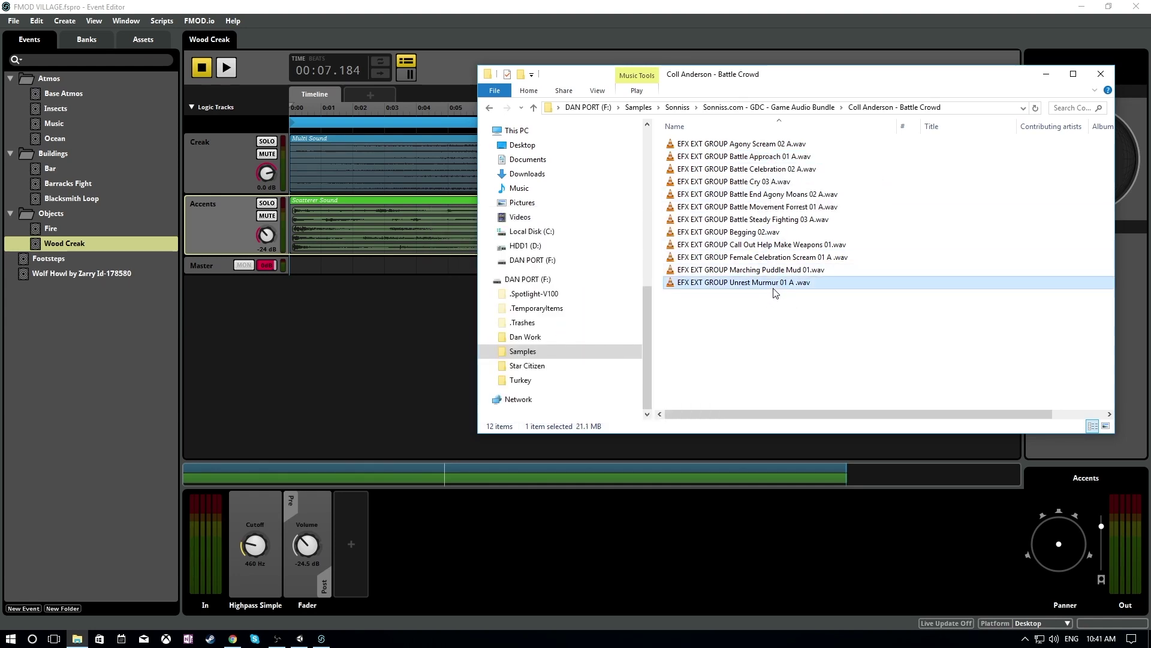
double_click(774, 287)
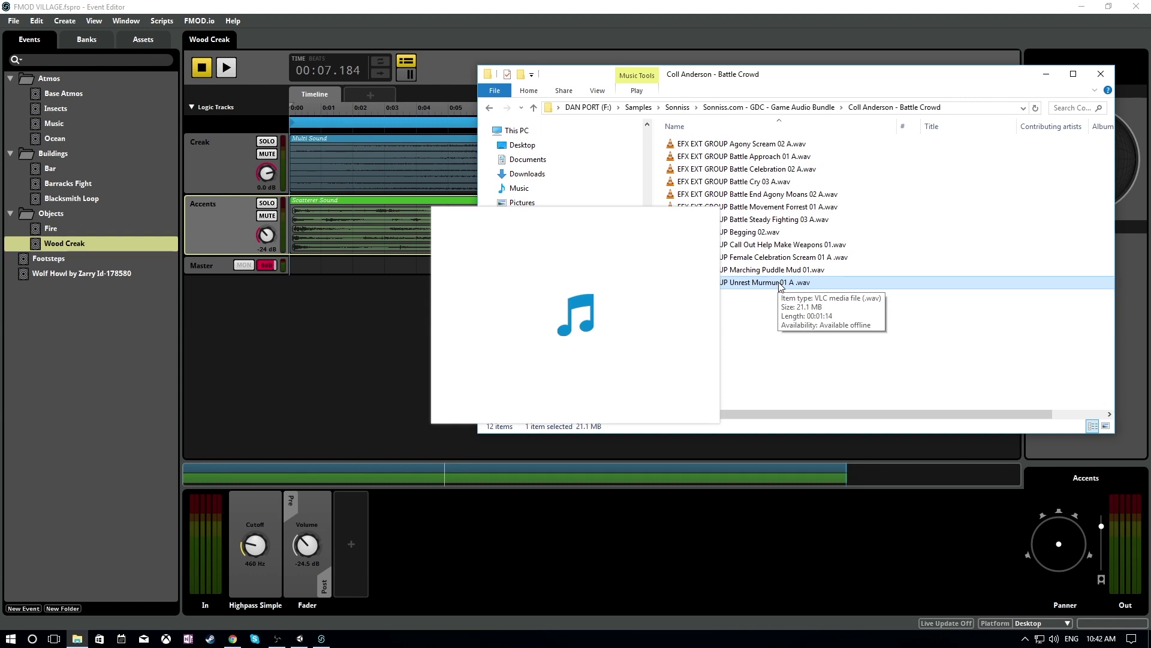
click(784, 222)
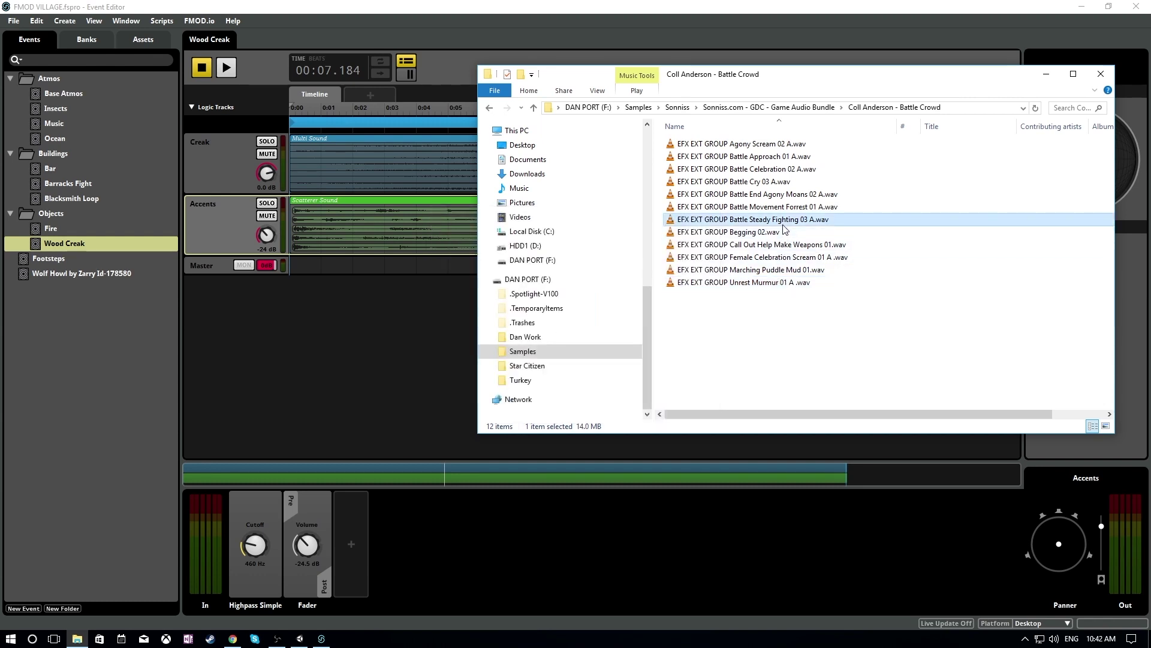
double_click(783, 223)
- Switch to FMOD Studio, open the Barracks Fight event and select the Battle Steady Fighting 03 A asset in the Structures/Barracks folder
key(alt+Tab)
click(54, 183)
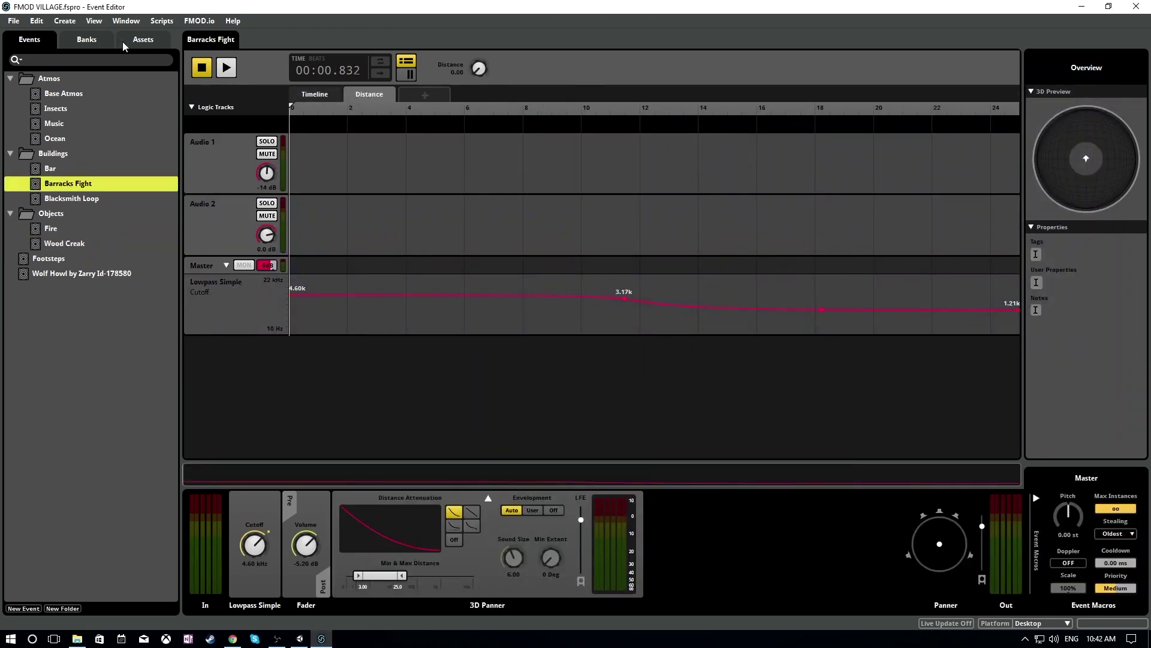
click(143, 40)
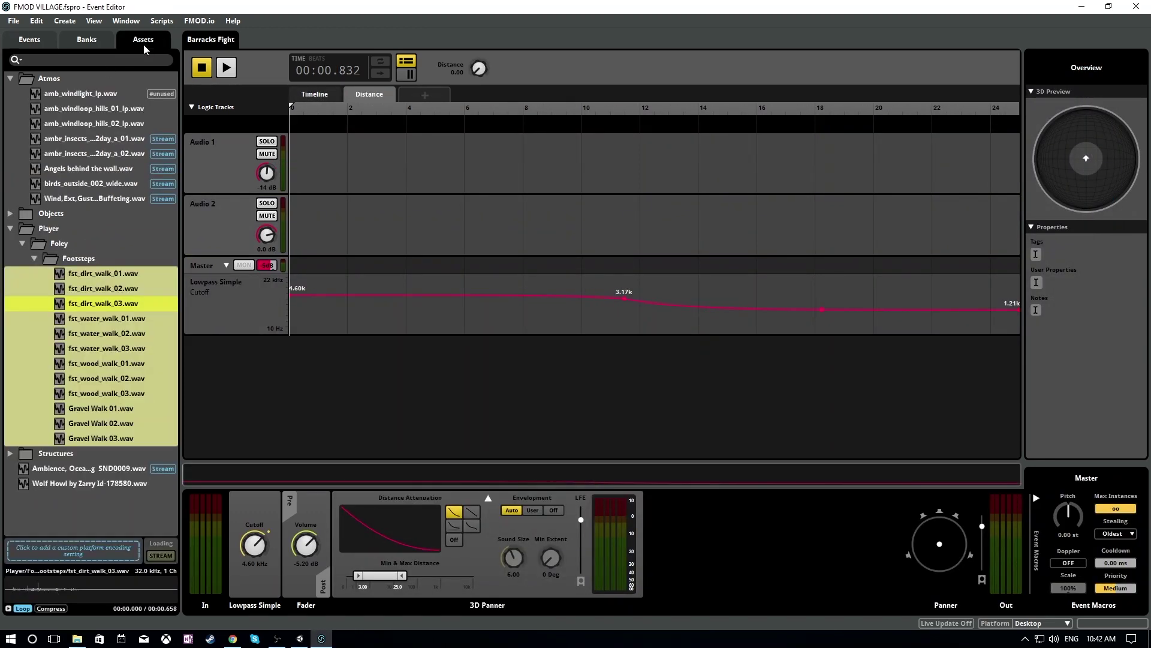
click(12, 227)
click(17, 246)
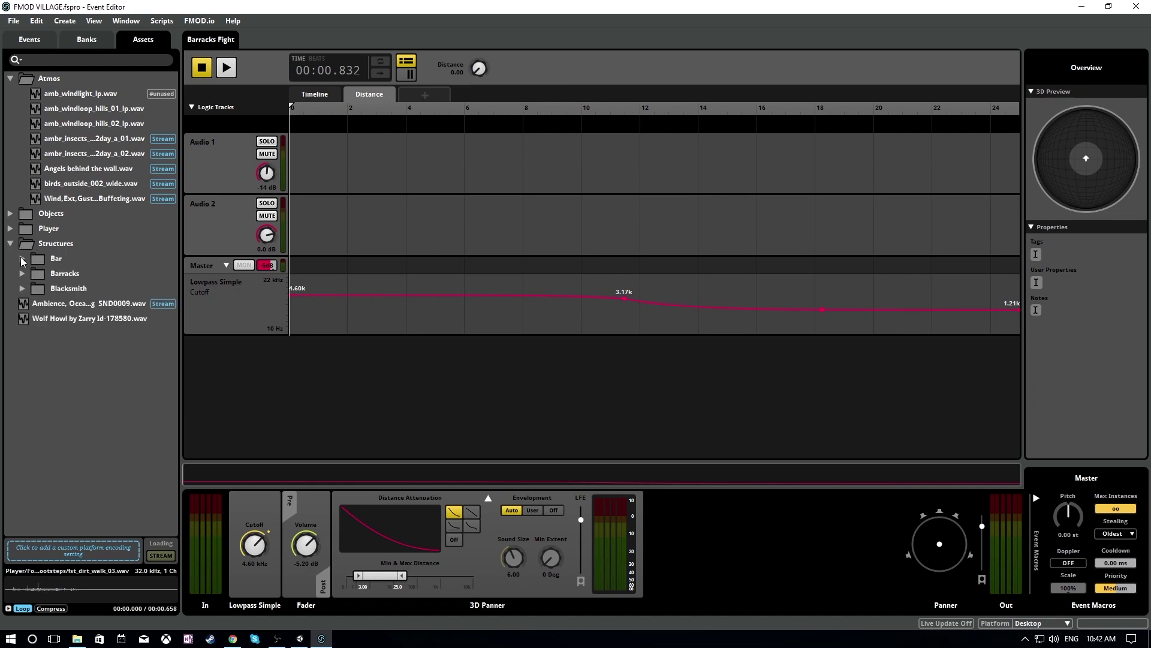
click(22, 259)
click(22, 258)
click(21, 274)
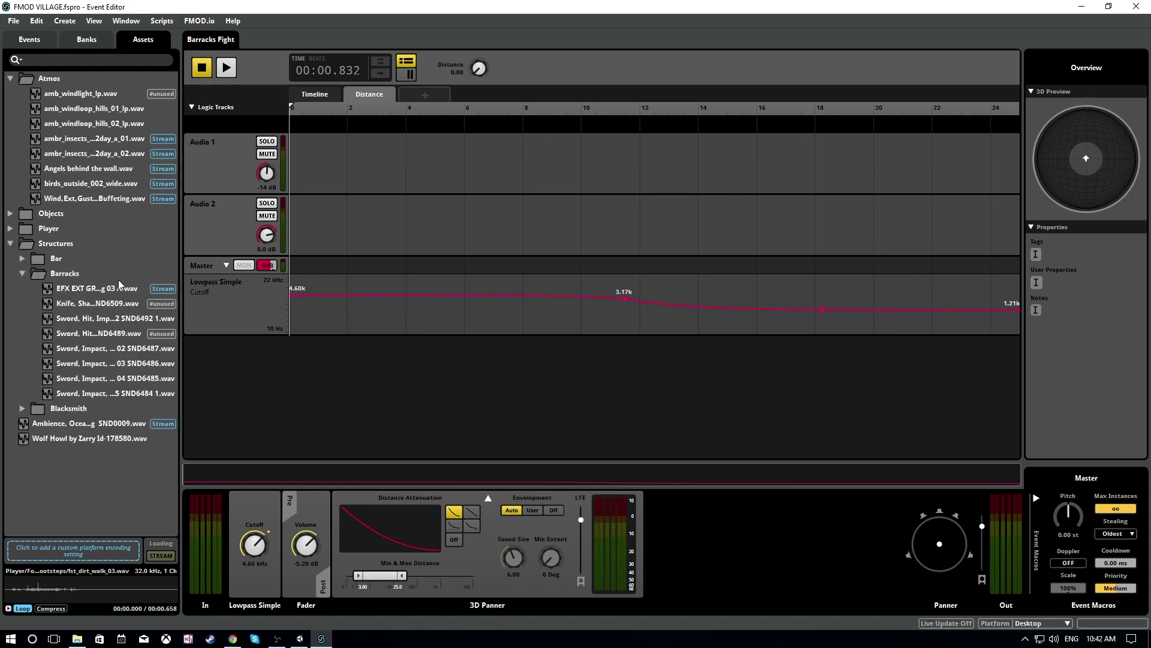
drag(102, 285, 108, 293)
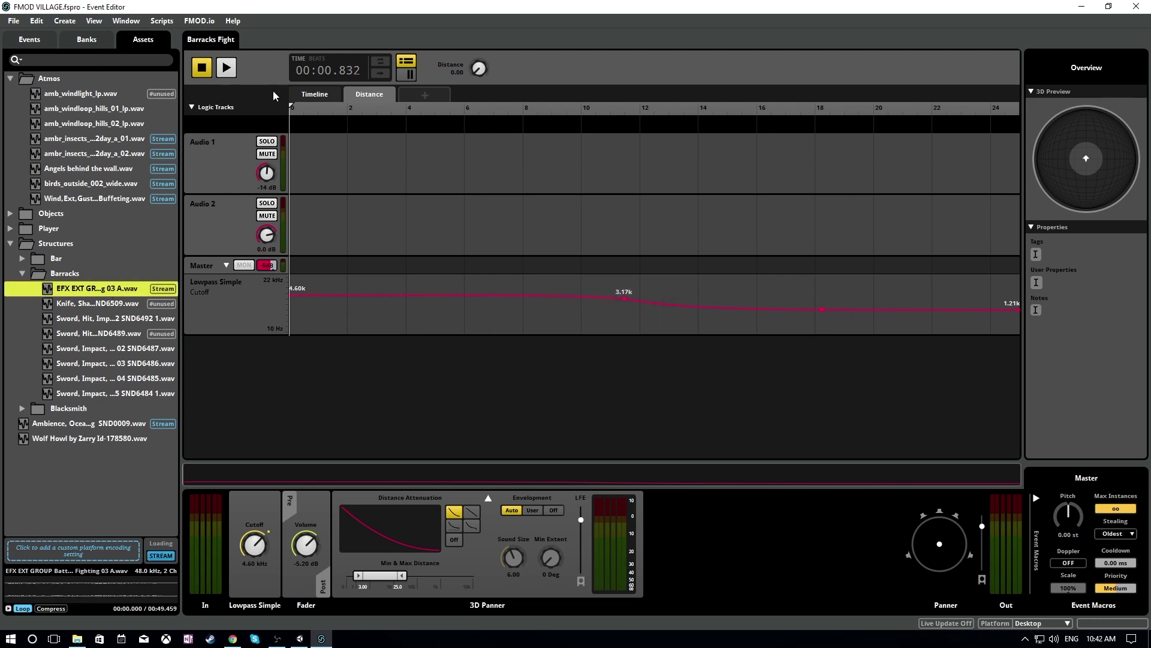
- Play the Barracks Fight event on its timeline to hear the battle crowd sample on Audio 2
click(308, 95)
click(340, 203)
key(space)
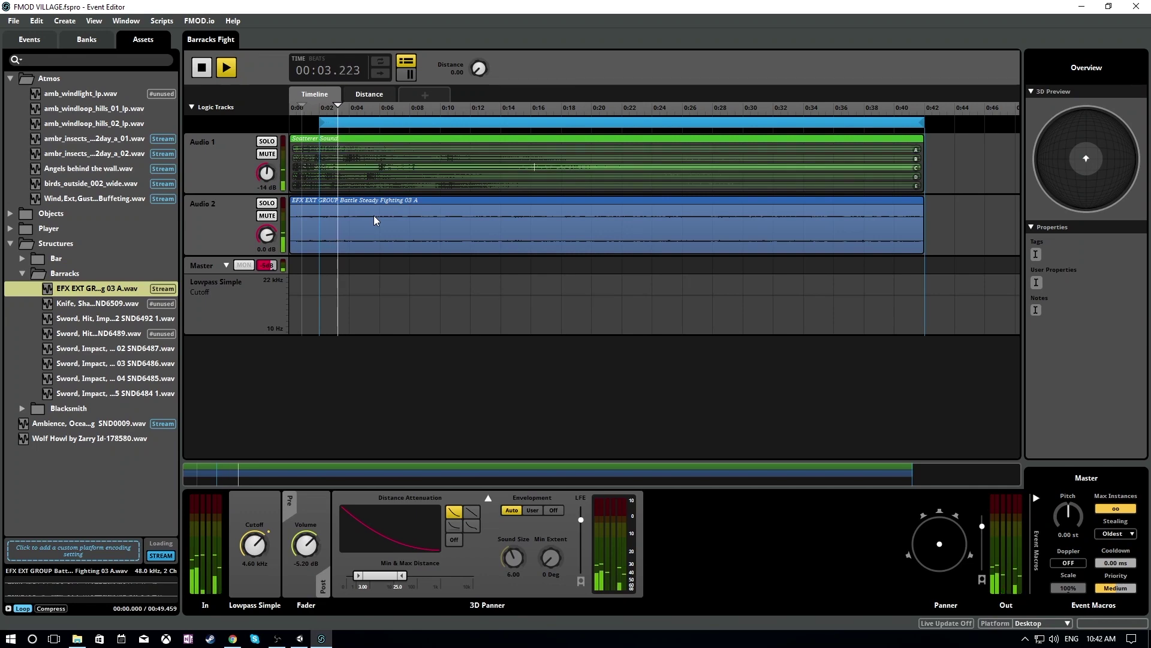
- Switch back to File Explorer and preview the EFX EXT GROUP Agony Scream 02 A.wav sample
click(77, 639)
click(78, 639)
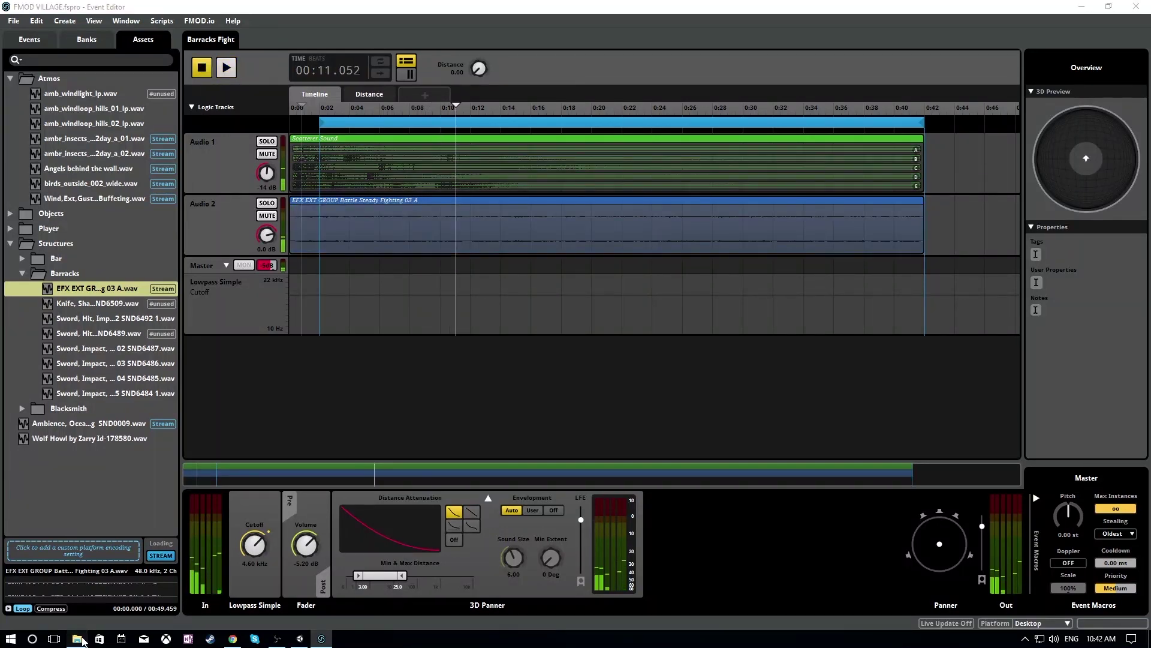
click(78, 639)
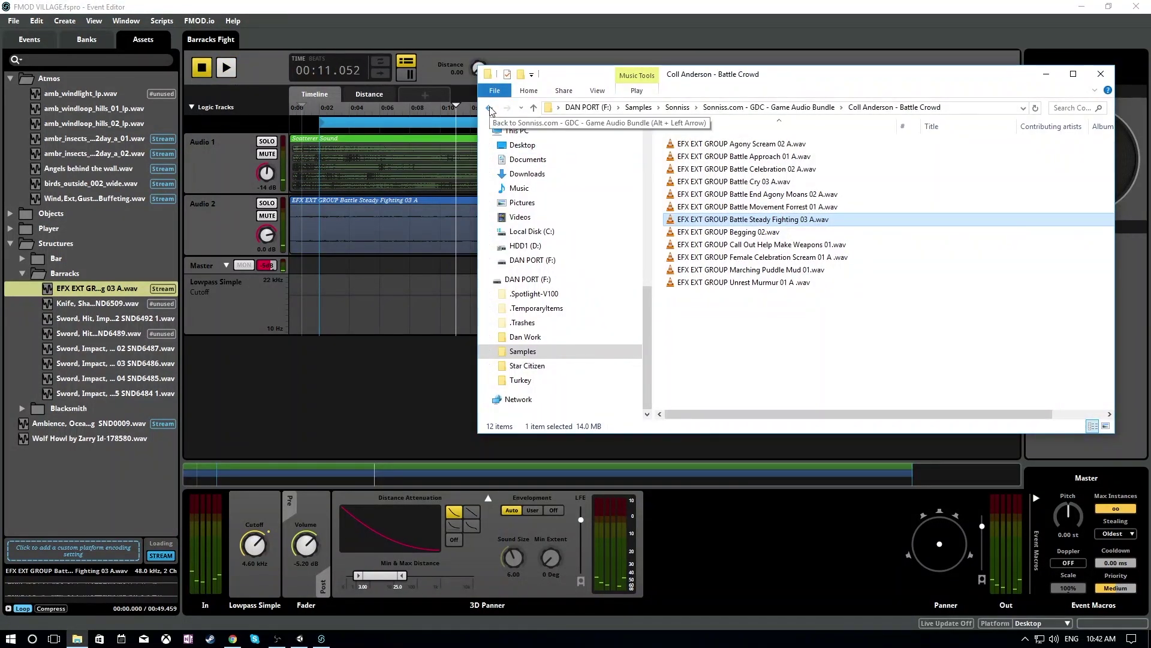
click(793, 145)
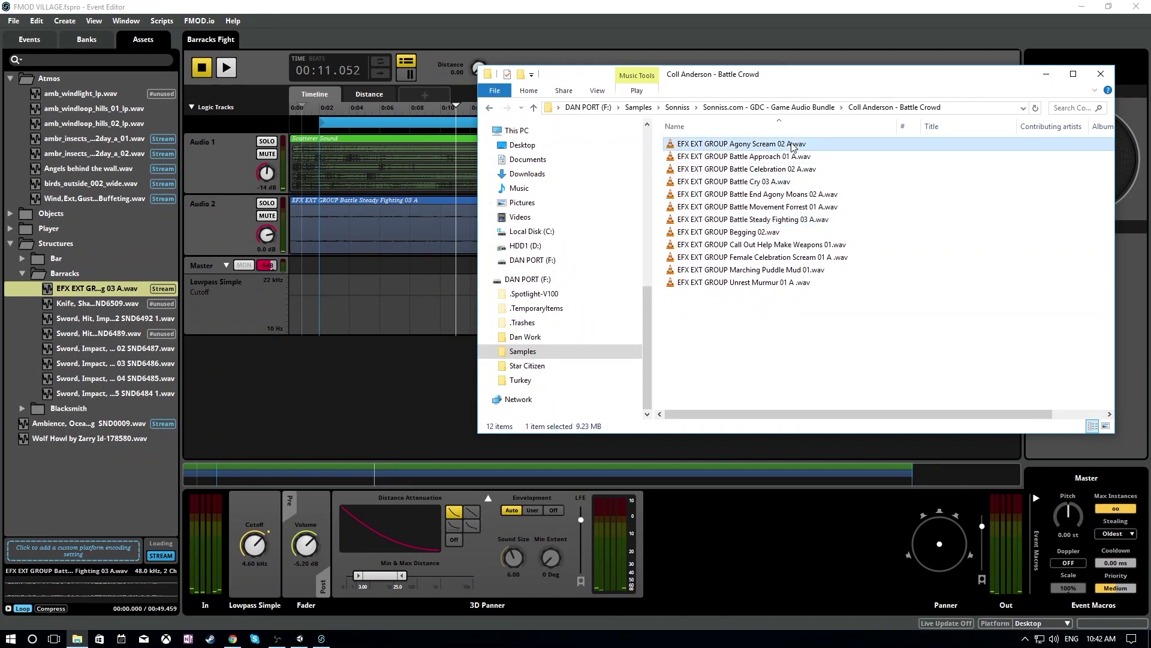
double_click(790, 145)
- Return to the Game Audio Bundle folder and examine the files in Mechanical Wave - Ambience and Weather
click(496, 106)
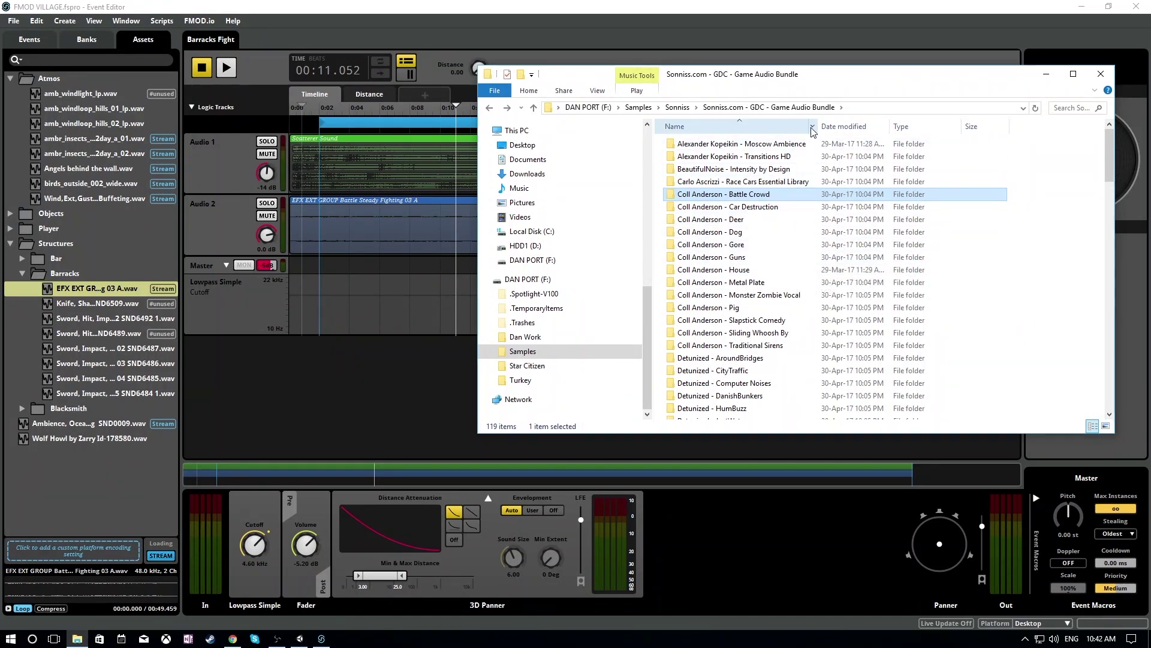
drag(818, 126, 864, 123)
scroll(792, 252, down, 3)
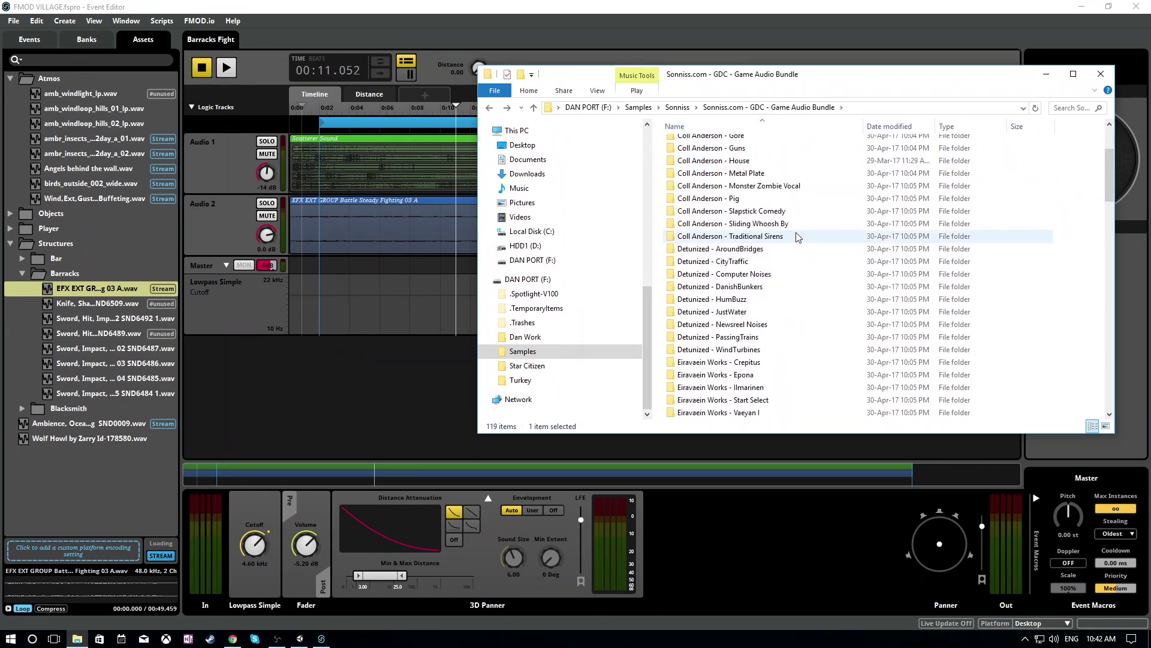
scroll(803, 235, down, 2)
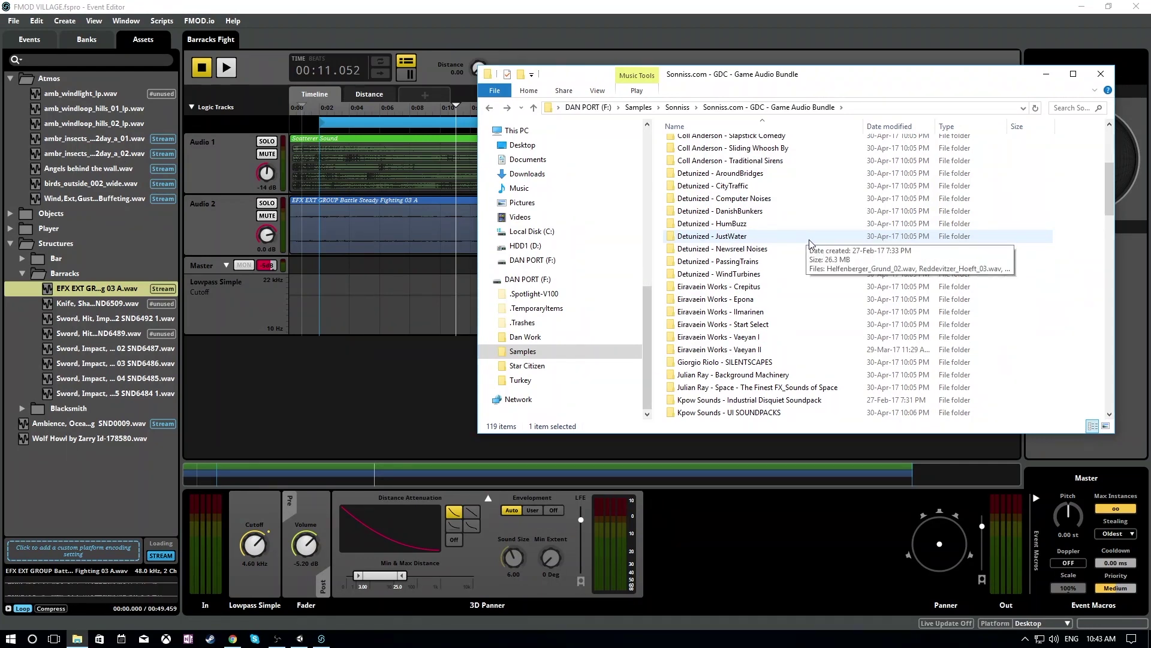
scroll(809, 242, down, 1)
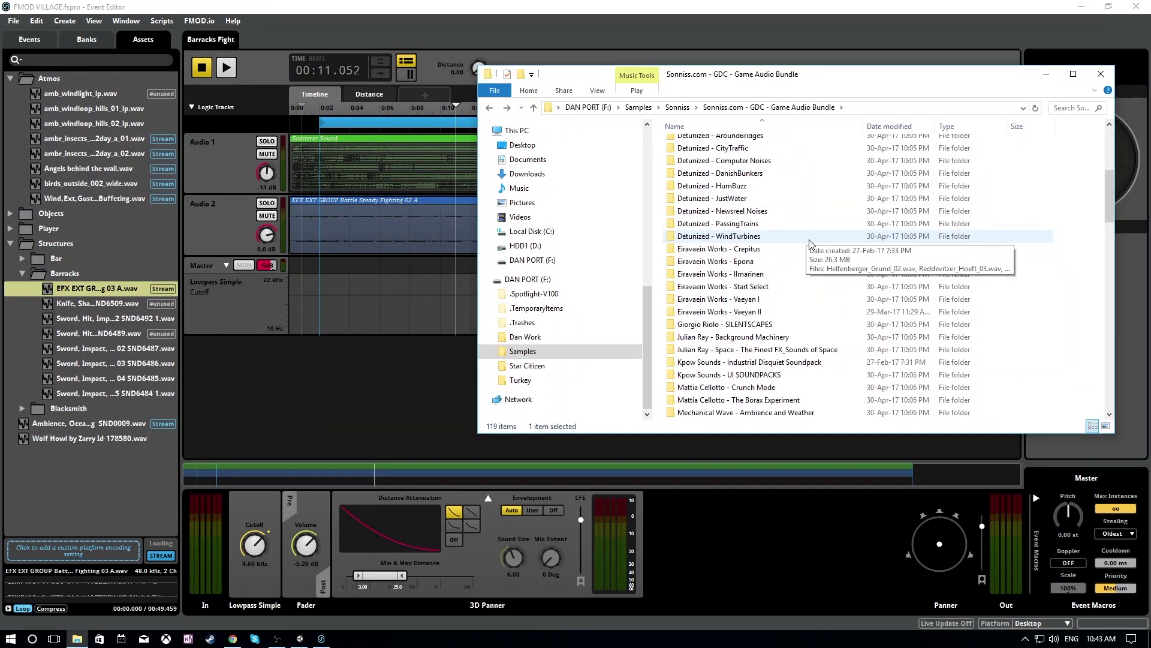
scroll(804, 245, down, 2)
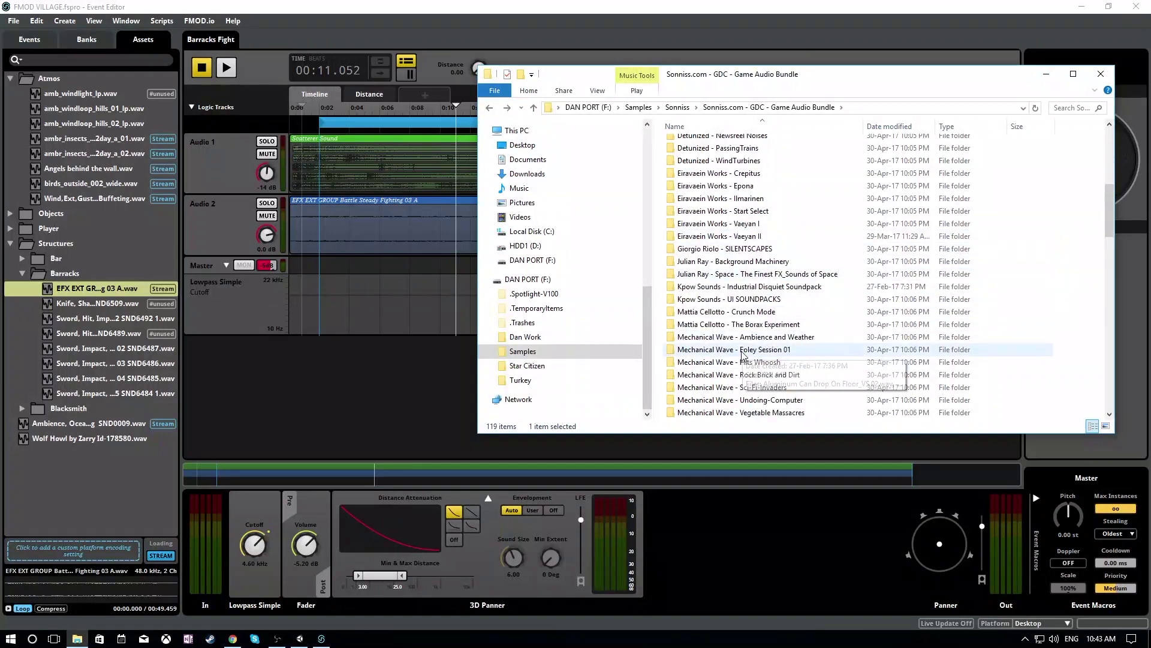
double_click(747, 338)
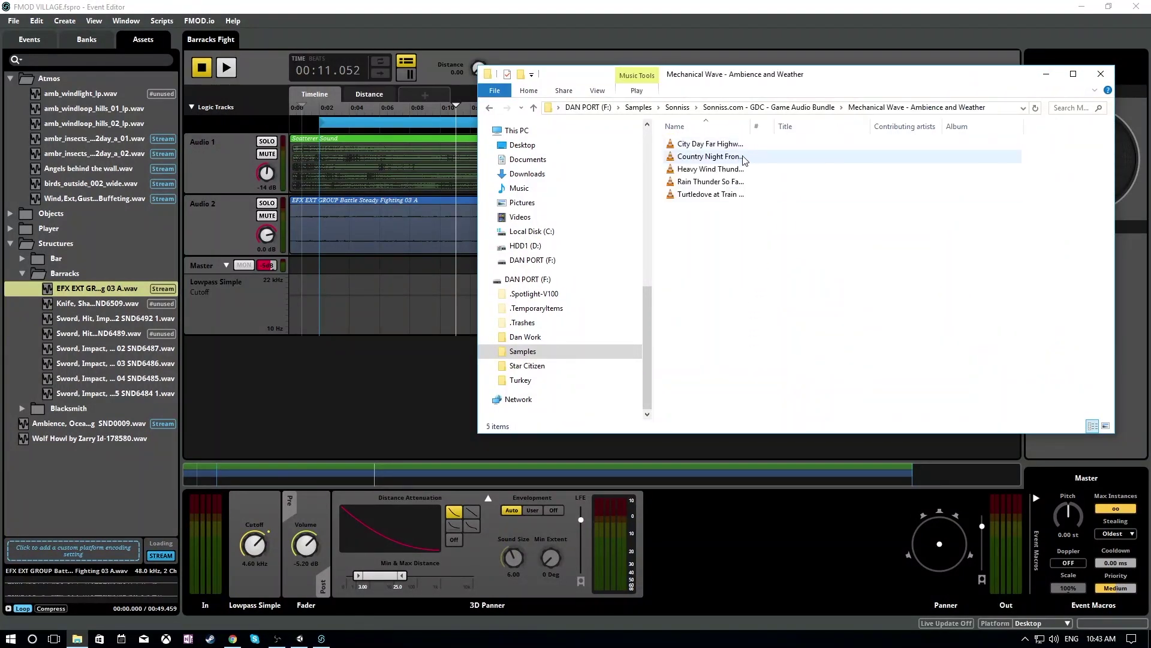
click(746, 156)
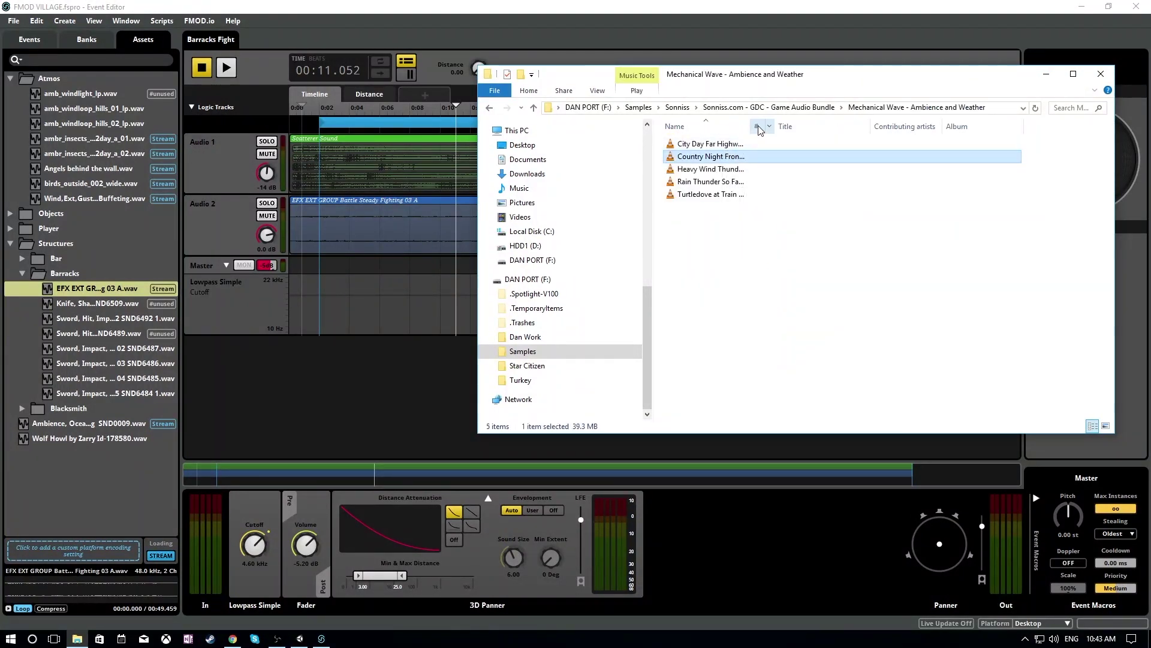
drag(757, 127, 843, 127)
click(795, 144)
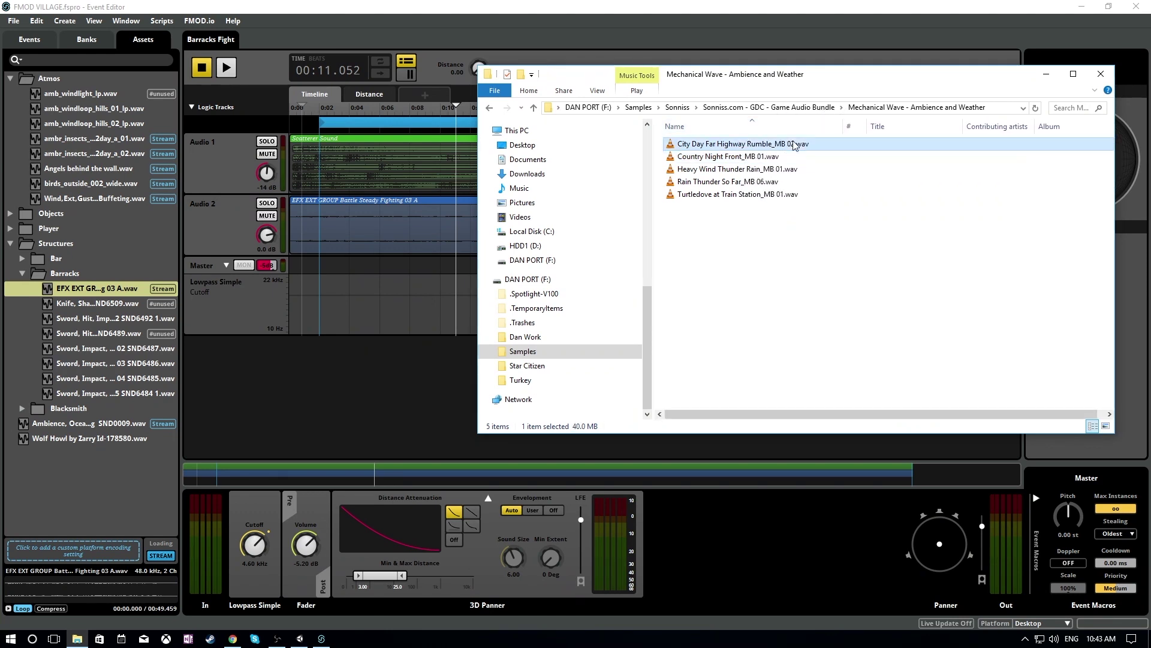
click(751, 206)
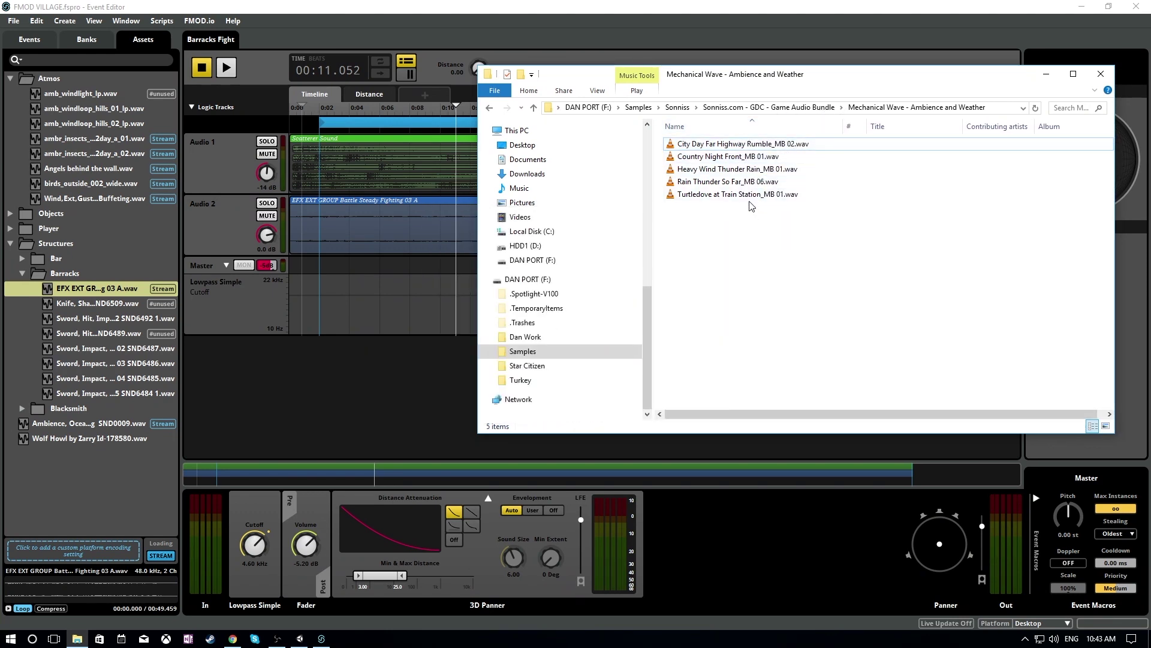
- Go back to the bundle folder and check the contents of Mechanical Wave - Foley Session 01
key(BackSpace)
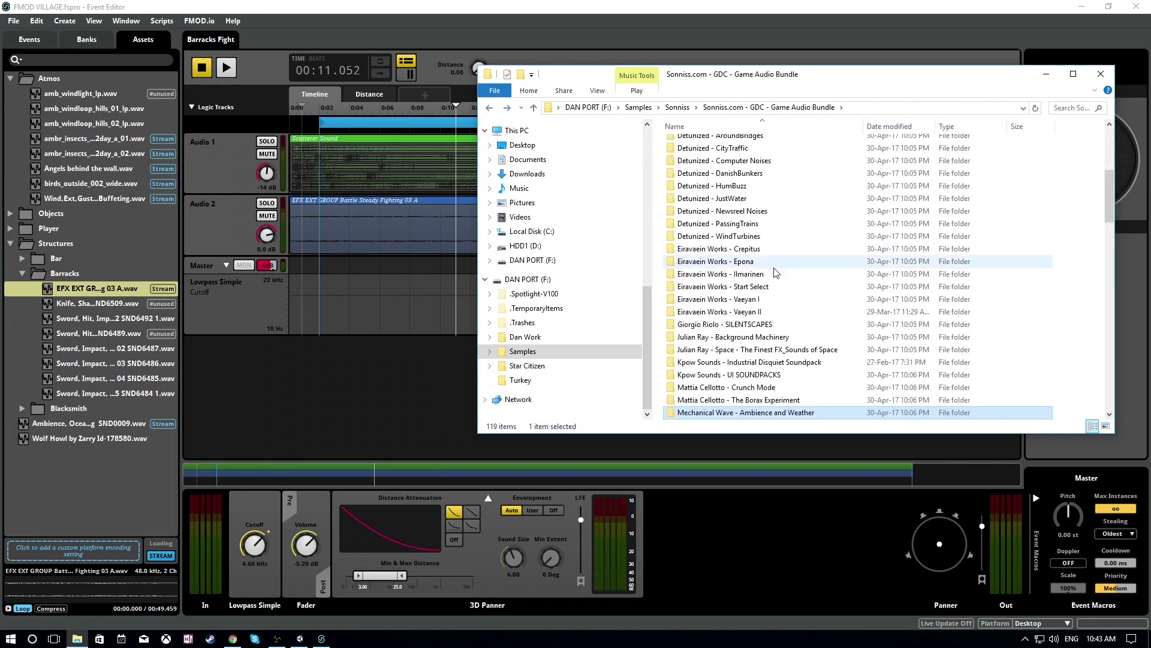
scroll(781, 269, down, 1)
scroll(783, 257, down, 1)
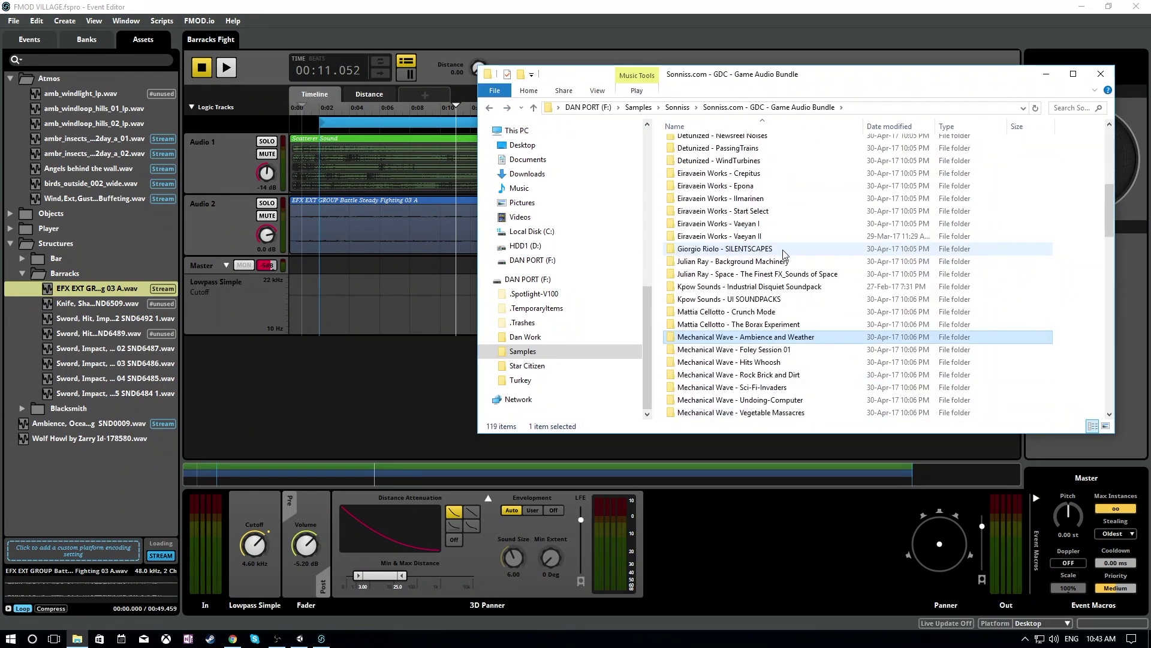
double_click(786, 348)
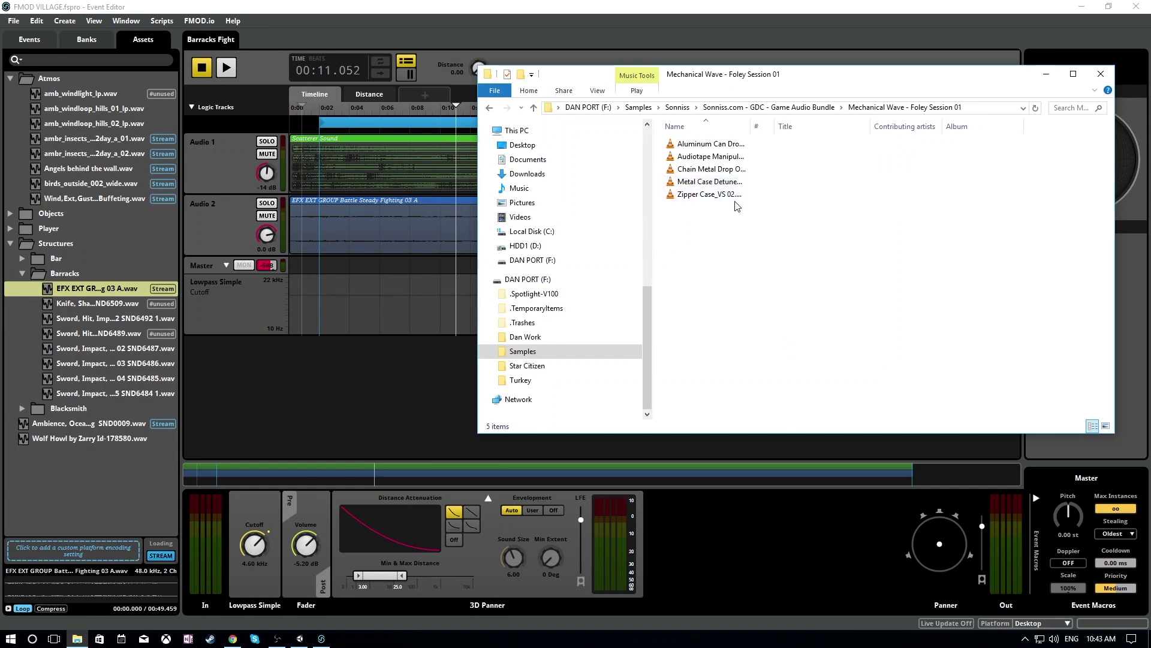
- Browse the bundle to the RDGSFX008 - The Metal Shelf folder, show its full file names and select Metal Moans 04.wav
key(BackSpace)
scroll(843, 351, down, 2)
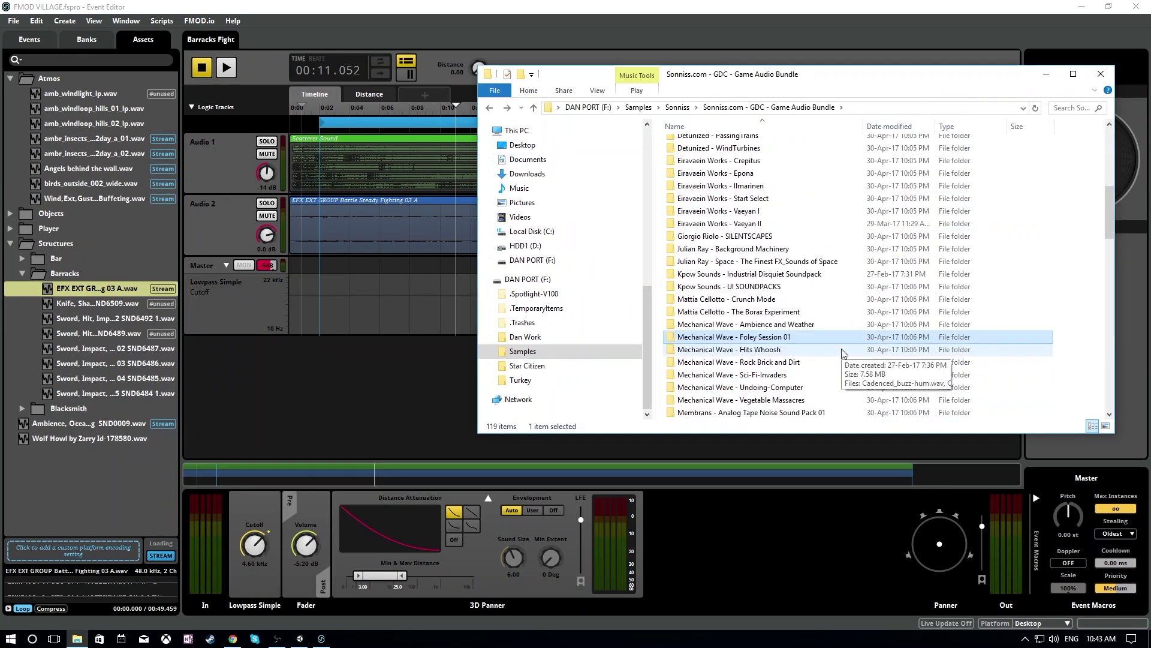
scroll(846, 354, down, 2)
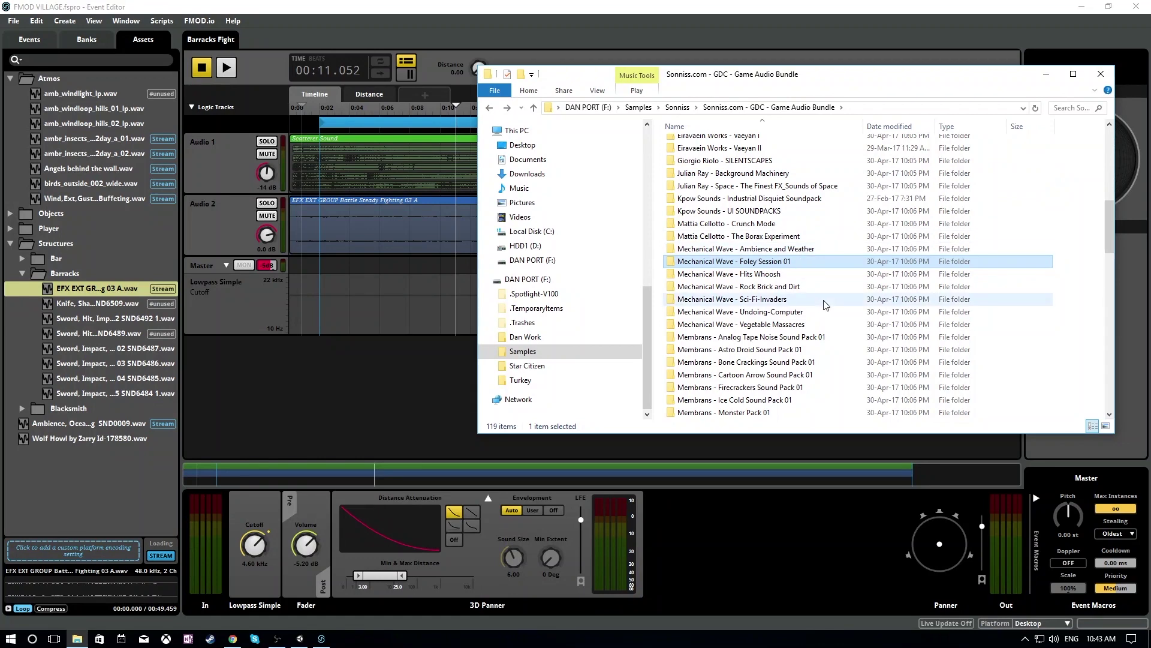
scroll(819, 298, down, 2)
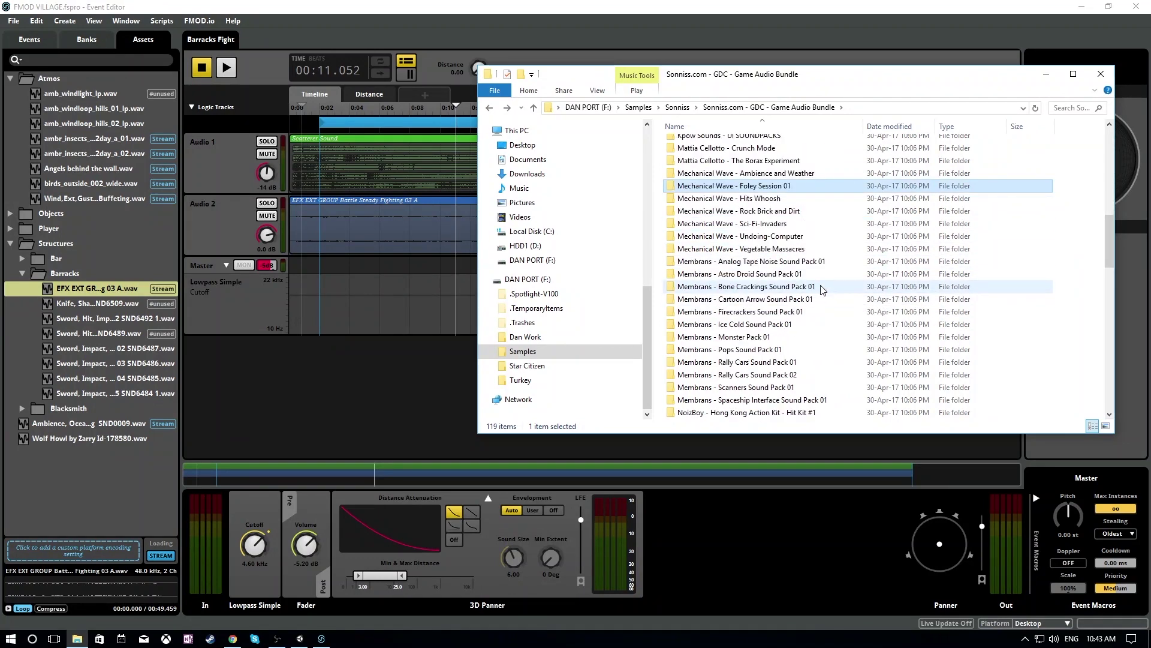
scroll(821, 285, down, 2)
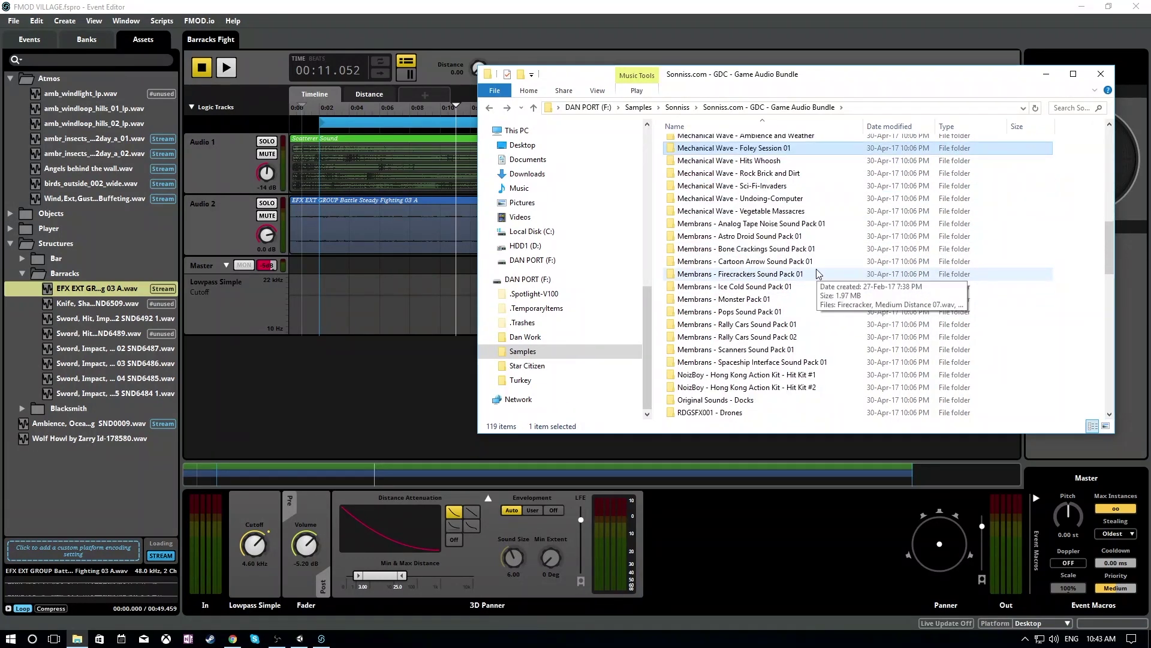
scroll(819, 274, down, 1)
scroll(819, 274, down, 1)
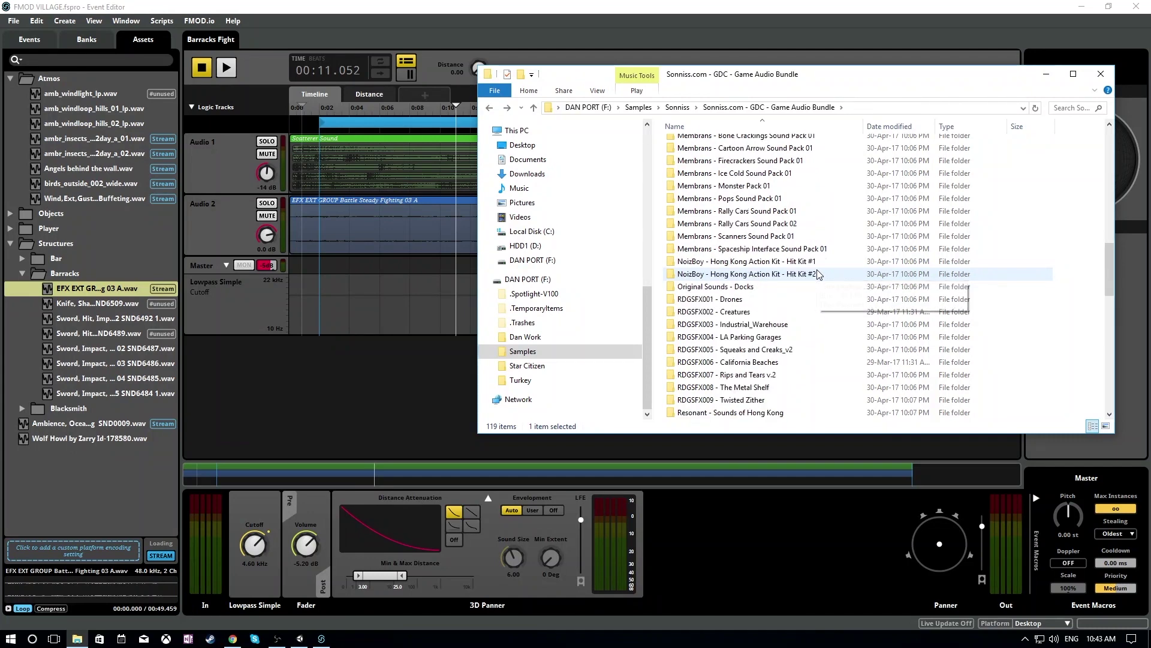
click(769, 390)
double_click(769, 390)
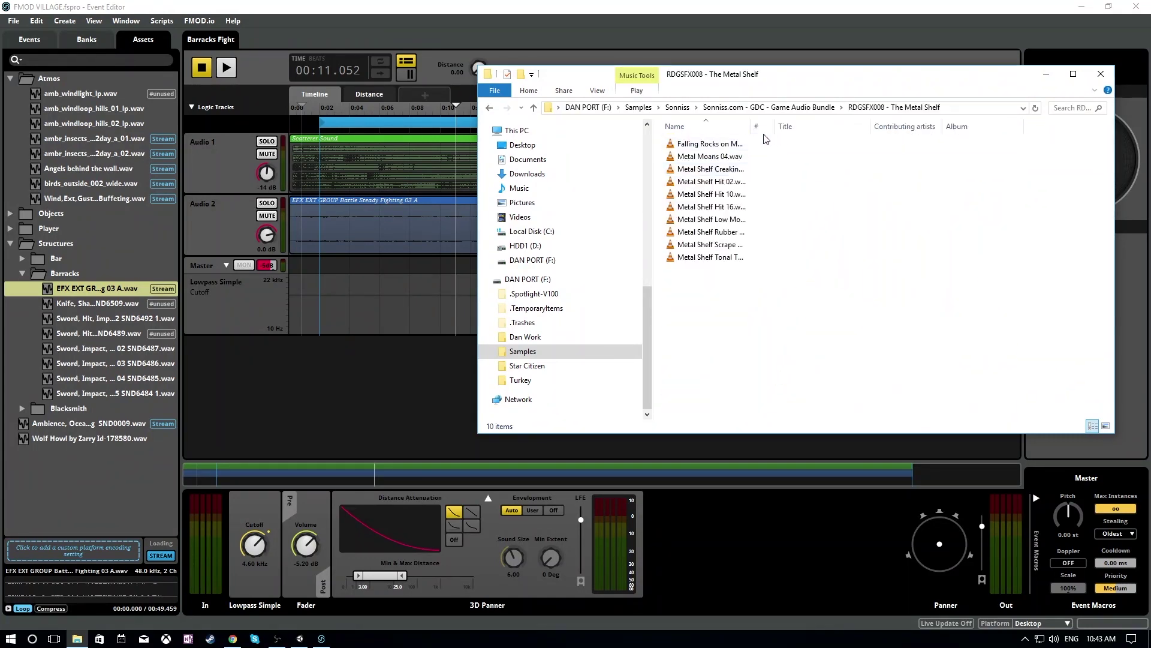
drag(754, 126, 901, 126)
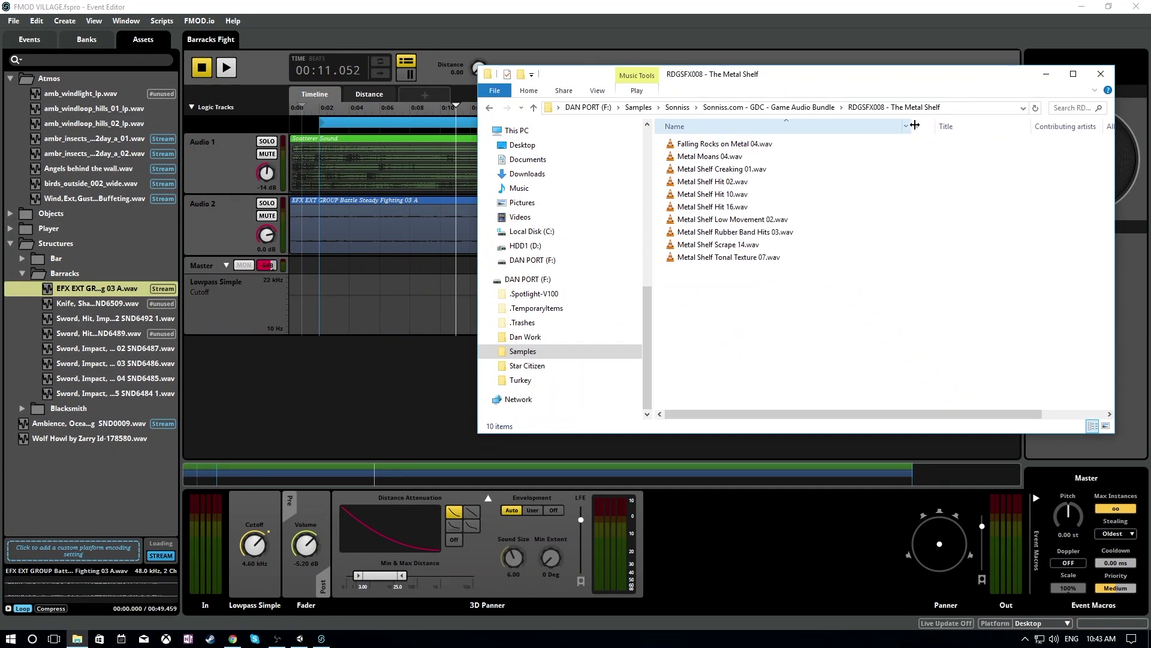
click(725, 157)
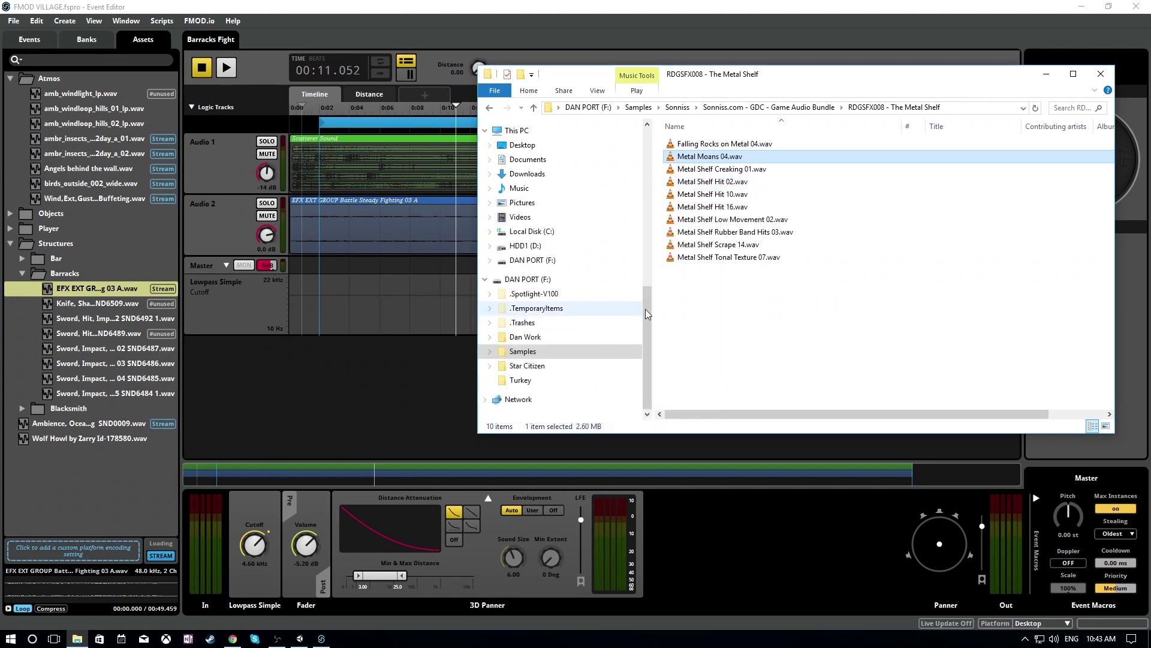
- Preview the Metal Shelf Creaking 01.wav and Metal Shelf Low Movement 02.wav samples
double_click(736, 171)
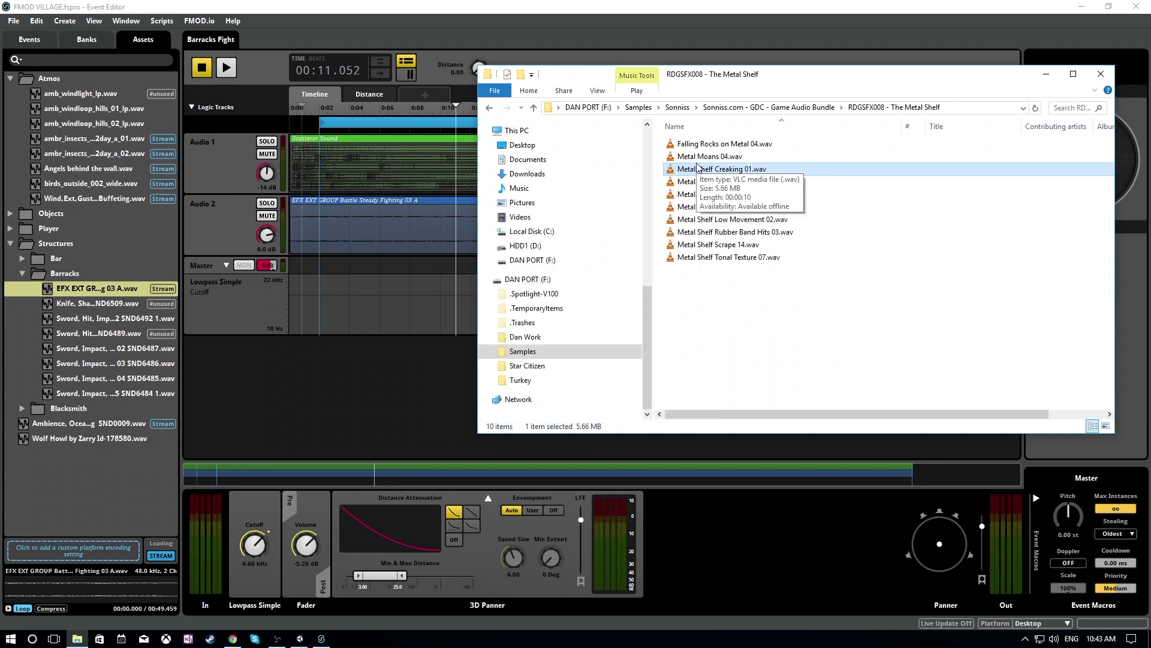
click(772, 220)
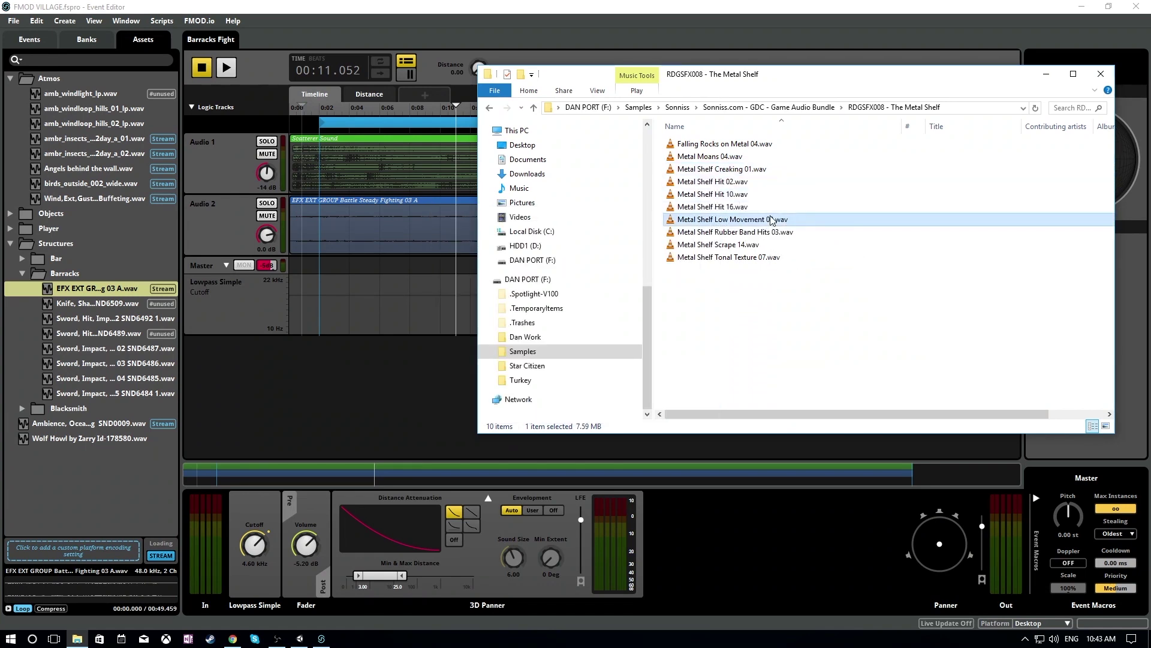
- Switch back to FMOD Studio, check the Objects and Wood asset folders, and collapse the Wood and Structures folders
drag(770, 221, 145, 267)
click(18, 222)
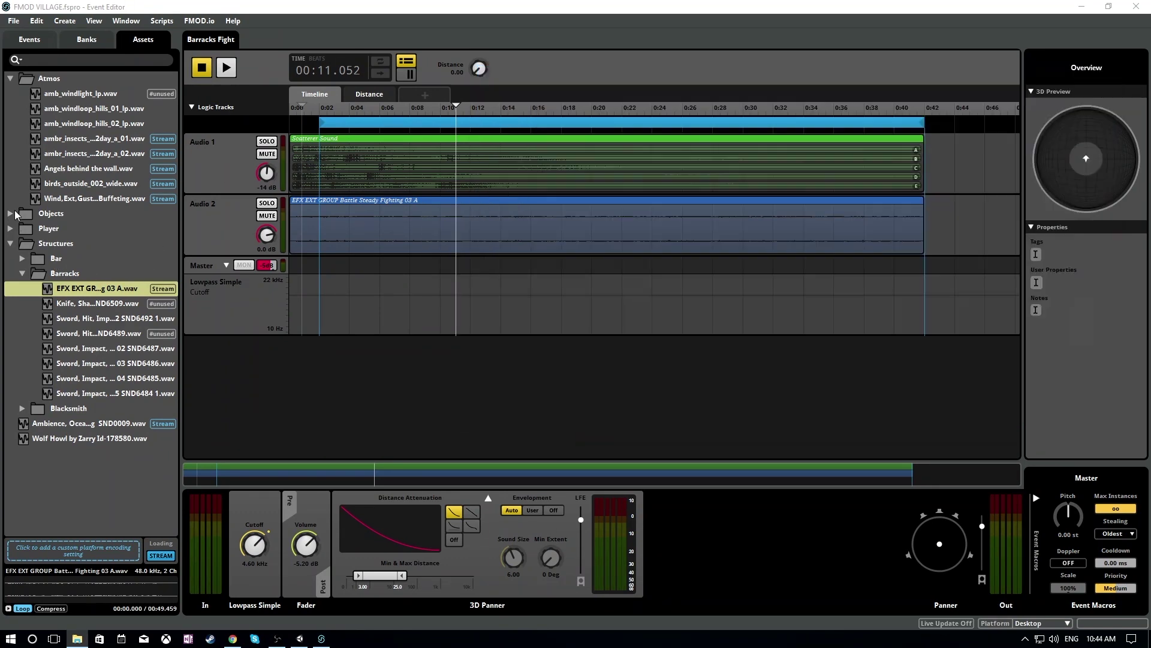
click(10, 212)
click(22, 243)
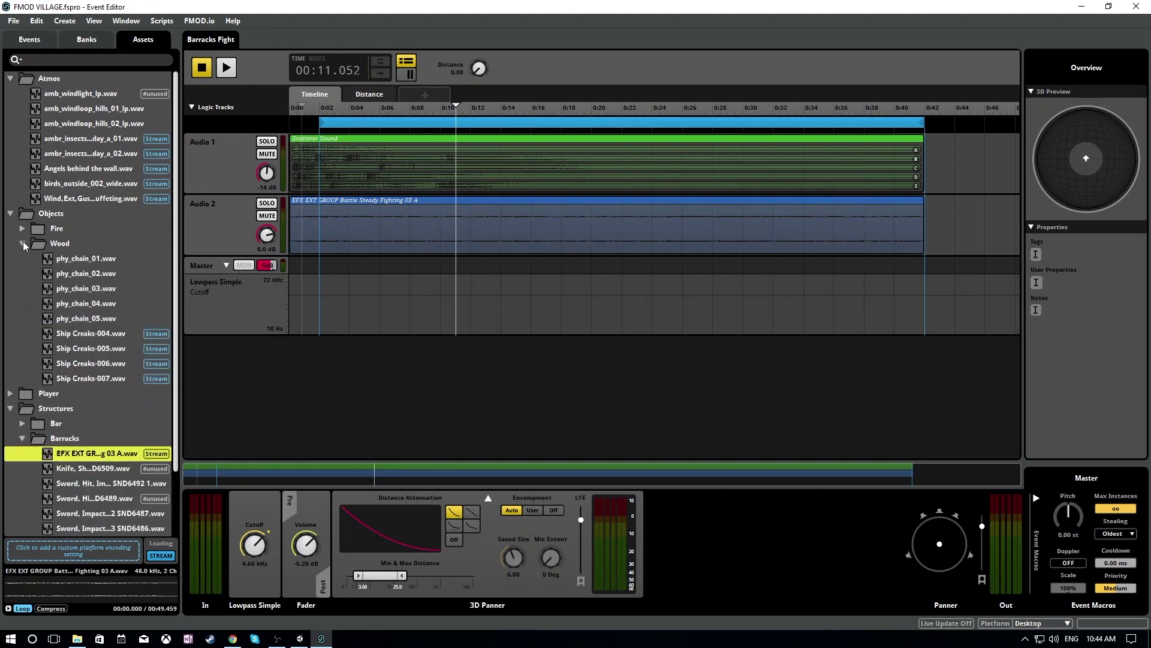
click(22, 243)
click(22, 243)
click(22, 243)
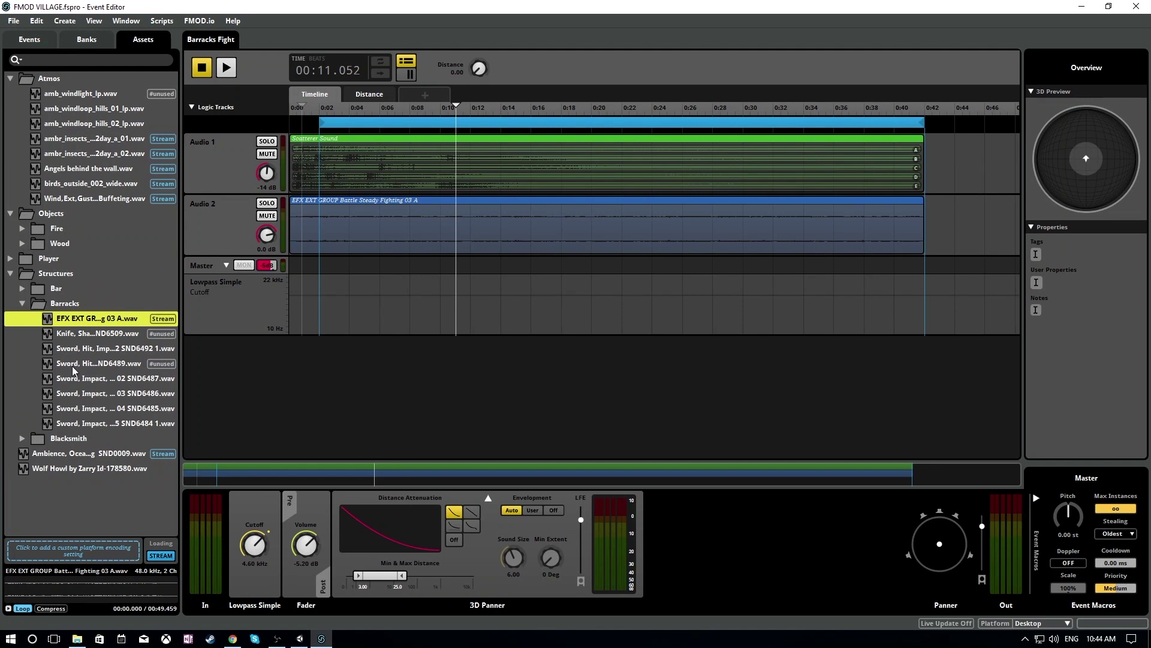
click(10, 273)
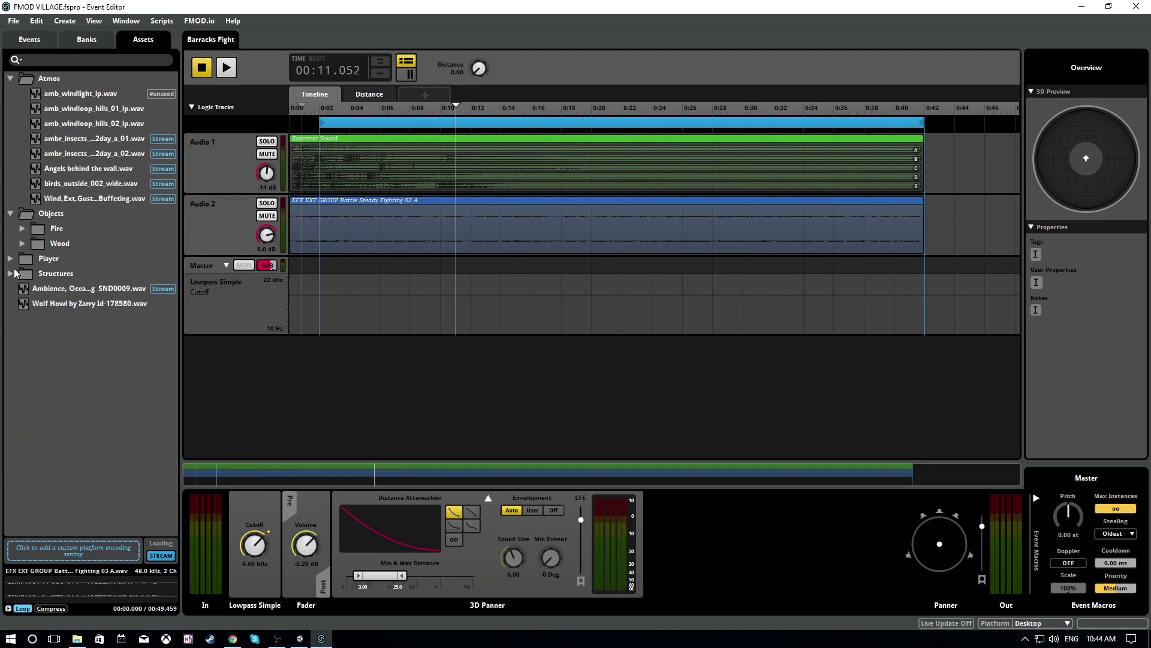
- Open the Wood Creak event and listen to a short stretch of its playback
click(30, 39)
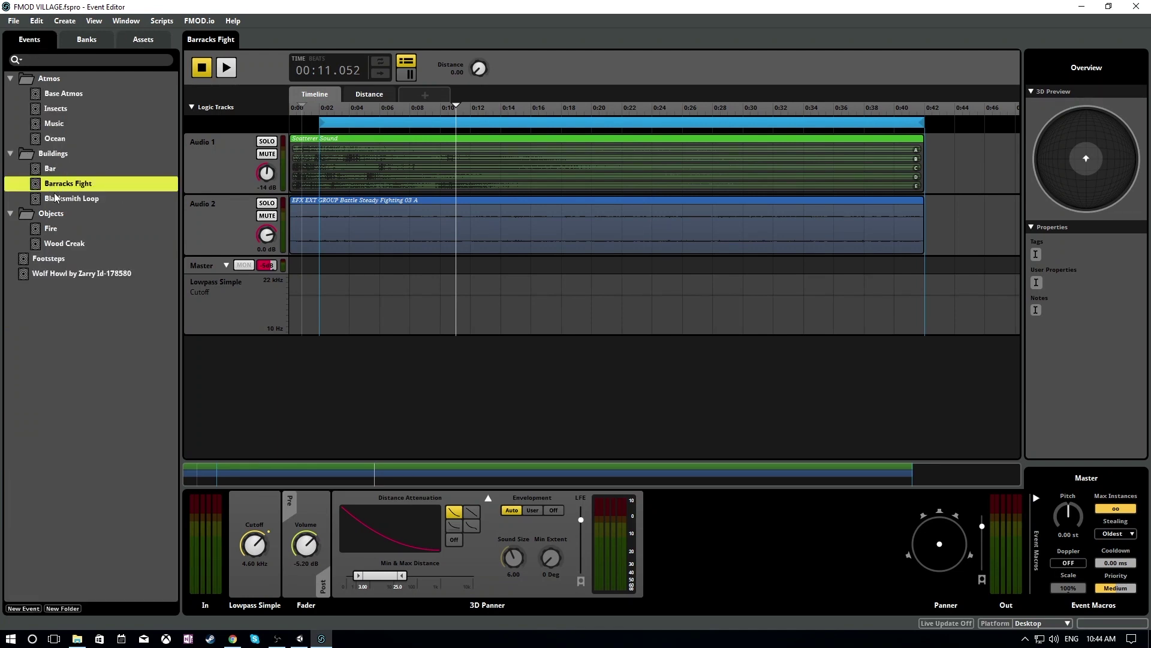
click(53, 243)
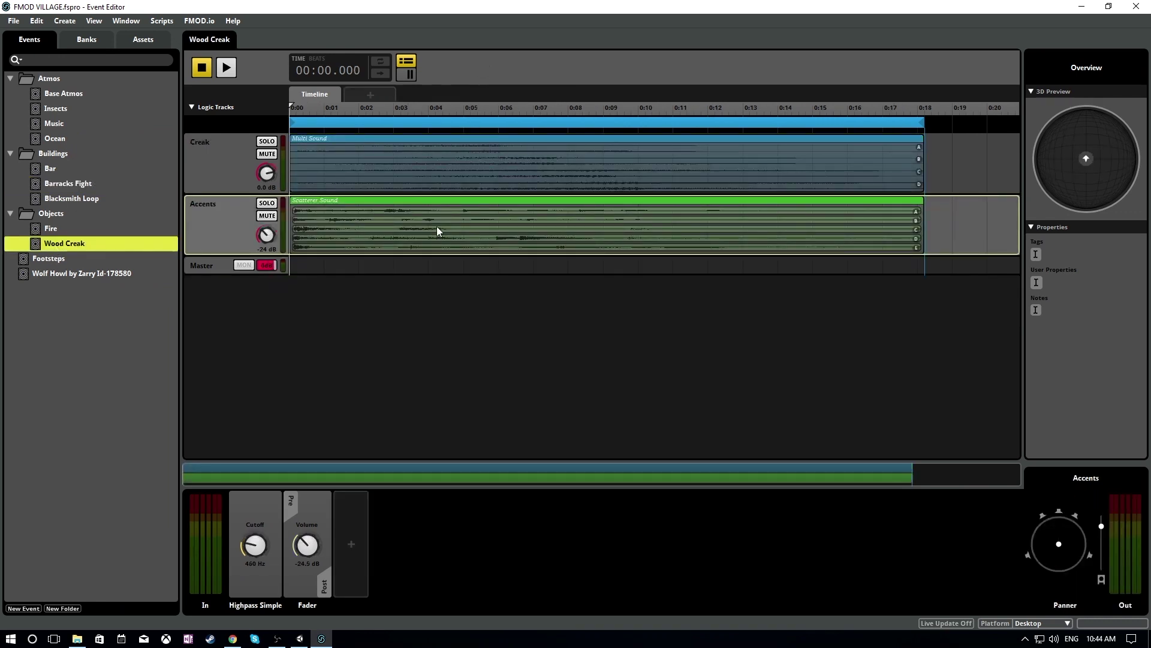
key(space)
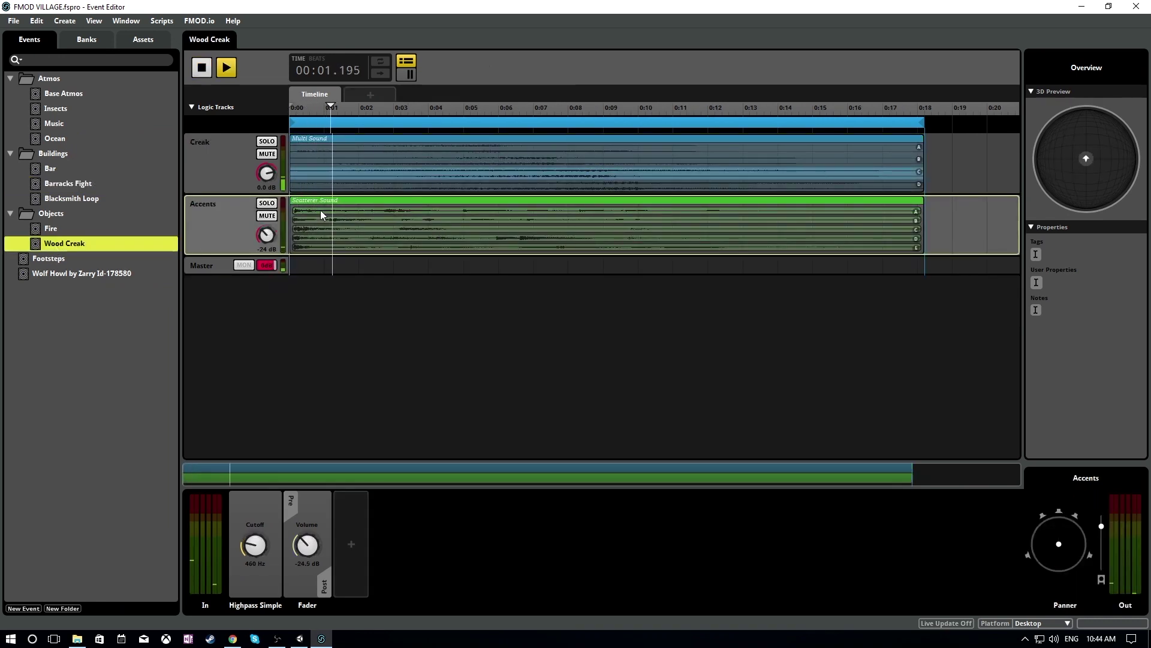
key(space)
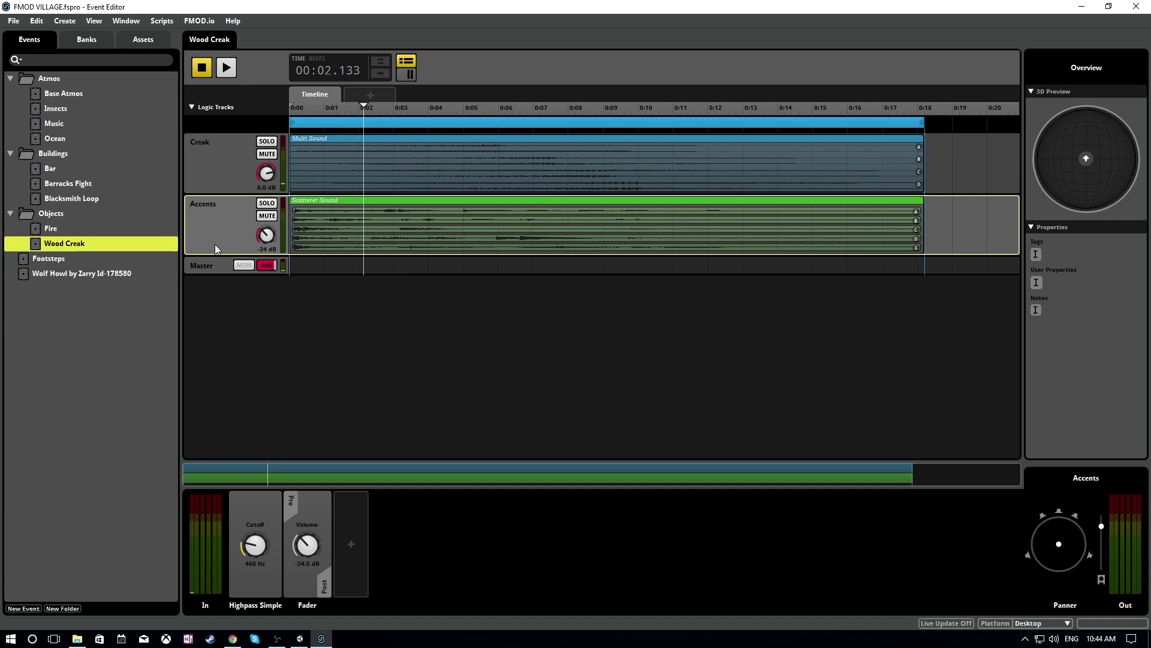
- Add an audio track below Accents in the Wood Creak event and name it Metal
right_click(212, 214)
click(222, 220)
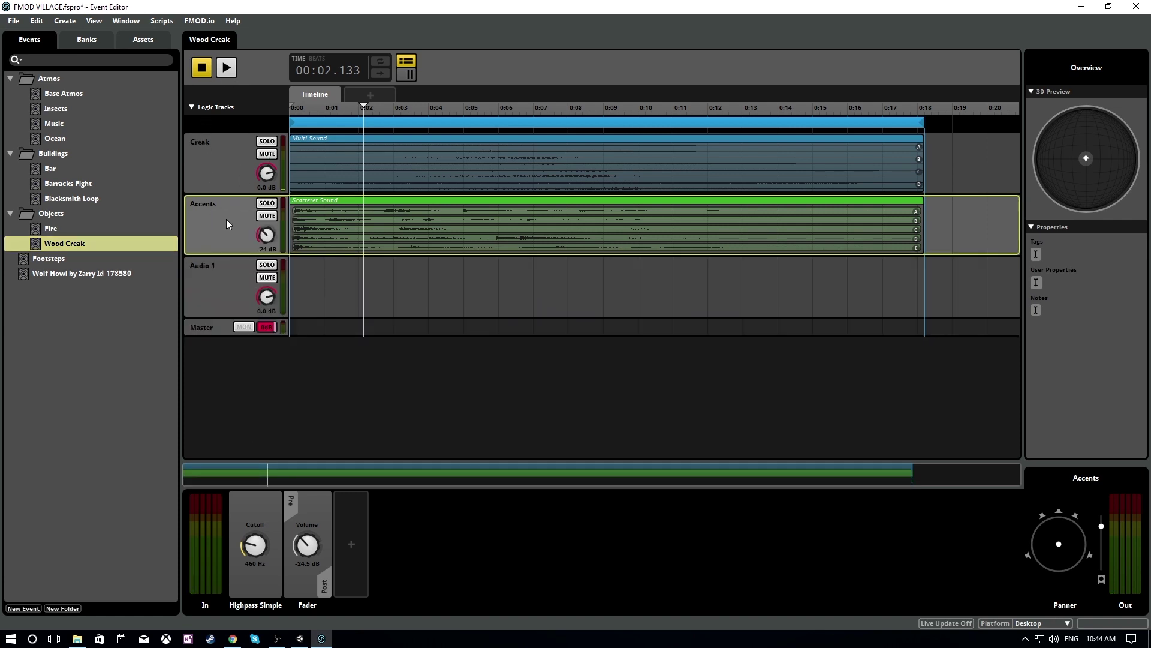
double_click(223, 264)
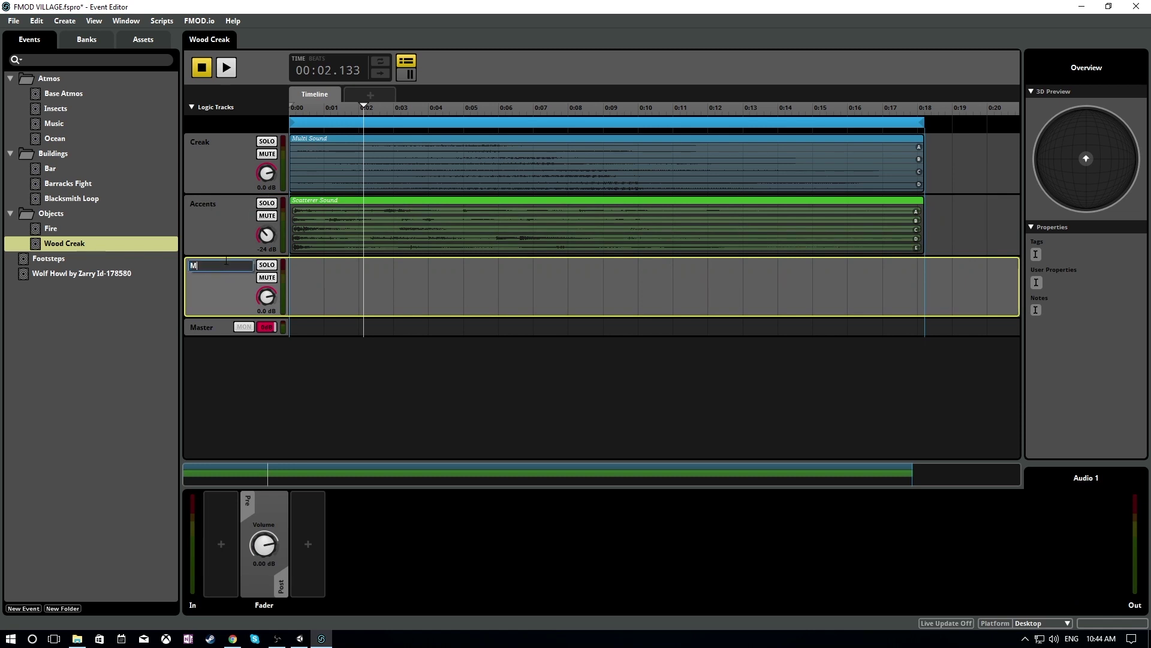
text(Metal)
- Bring Metal Moans 04.wav from File Explorer onto the Metal track, placed near the start of the timeline
click(77, 638)
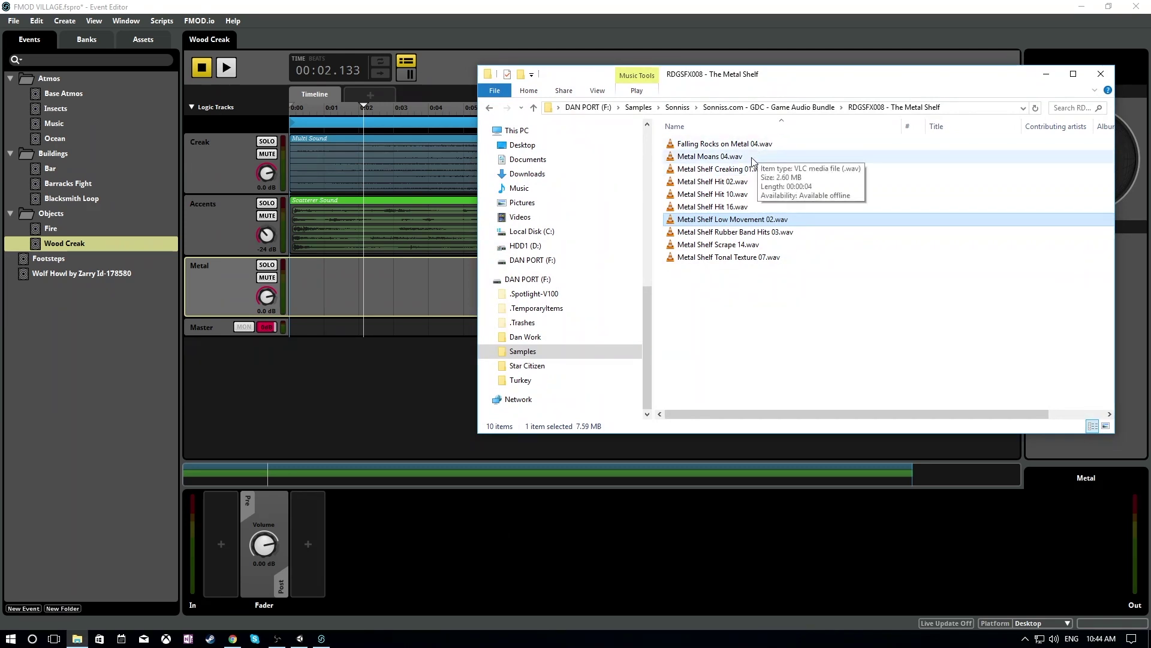
drag(752, 169, 327, 280)
drag(412, 298, 376, 283)
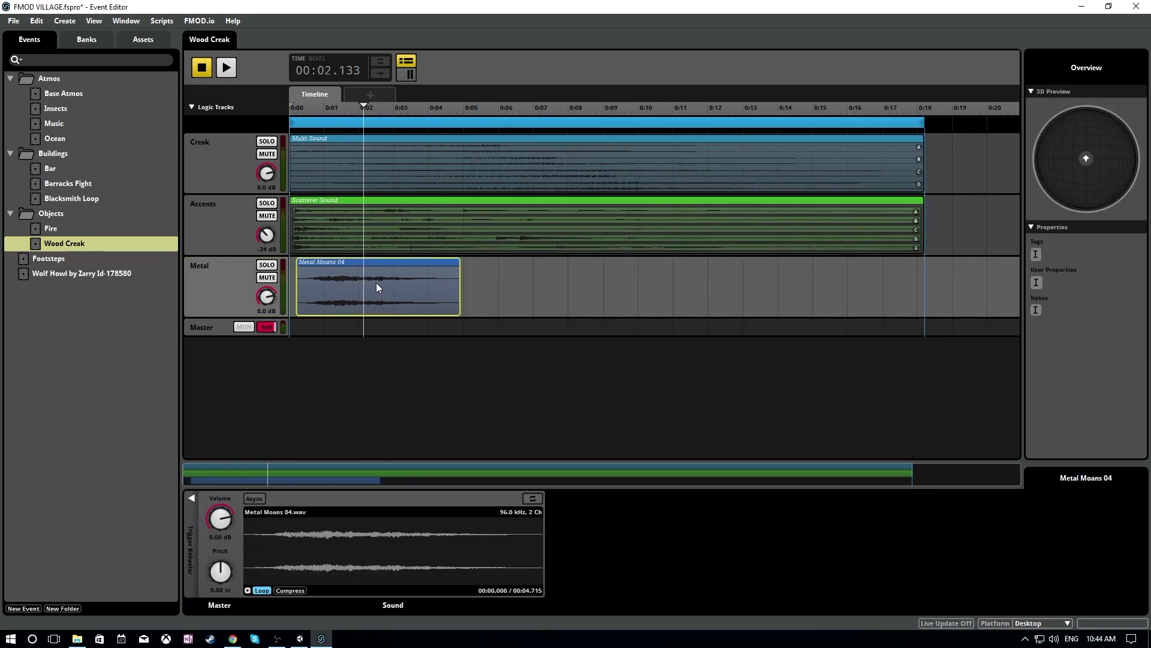
- Enable looping on the Metal Moans 04 clip and add random modulation of 5.76 st to its pitch and 6.00 dB to its volume
right_click(376, 282)
click(430, 342)
click(221, 571)
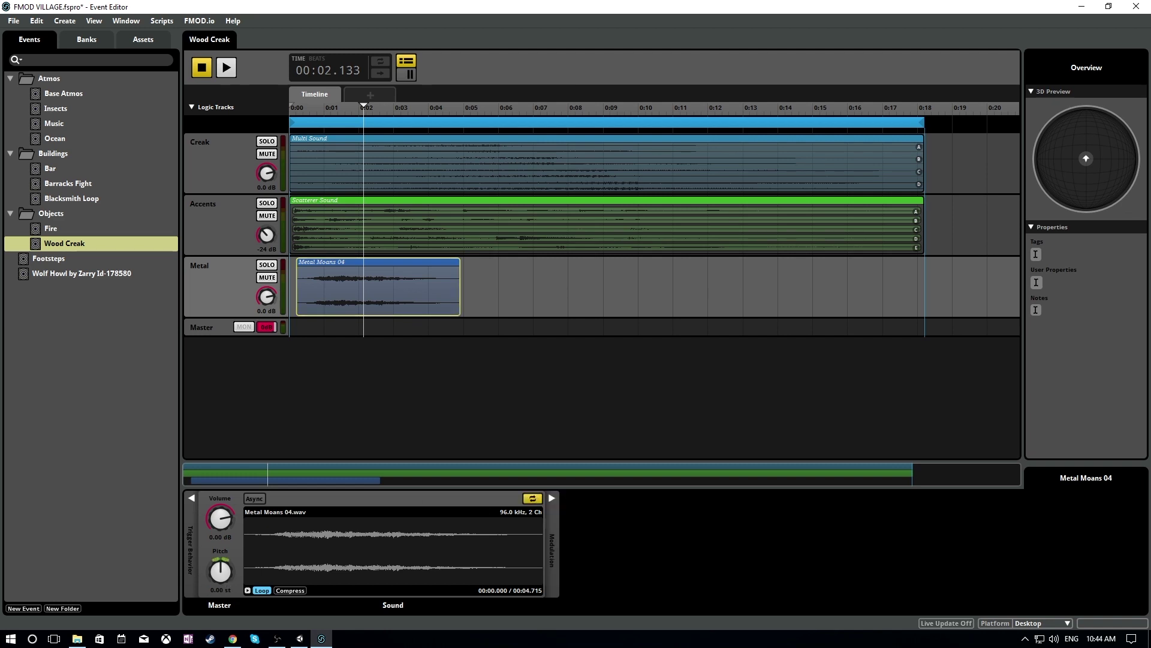
click(551, 499)
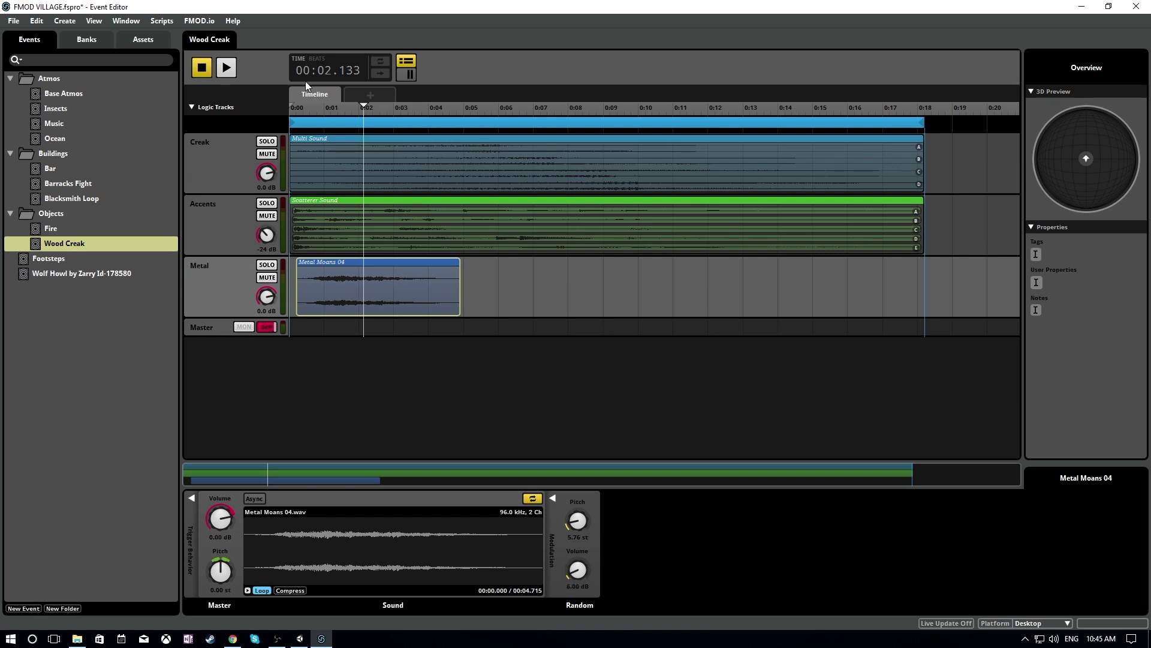
- Play the event from the start and lower the Metal track's volume to -22 dB
click(296, 108)
key(space)
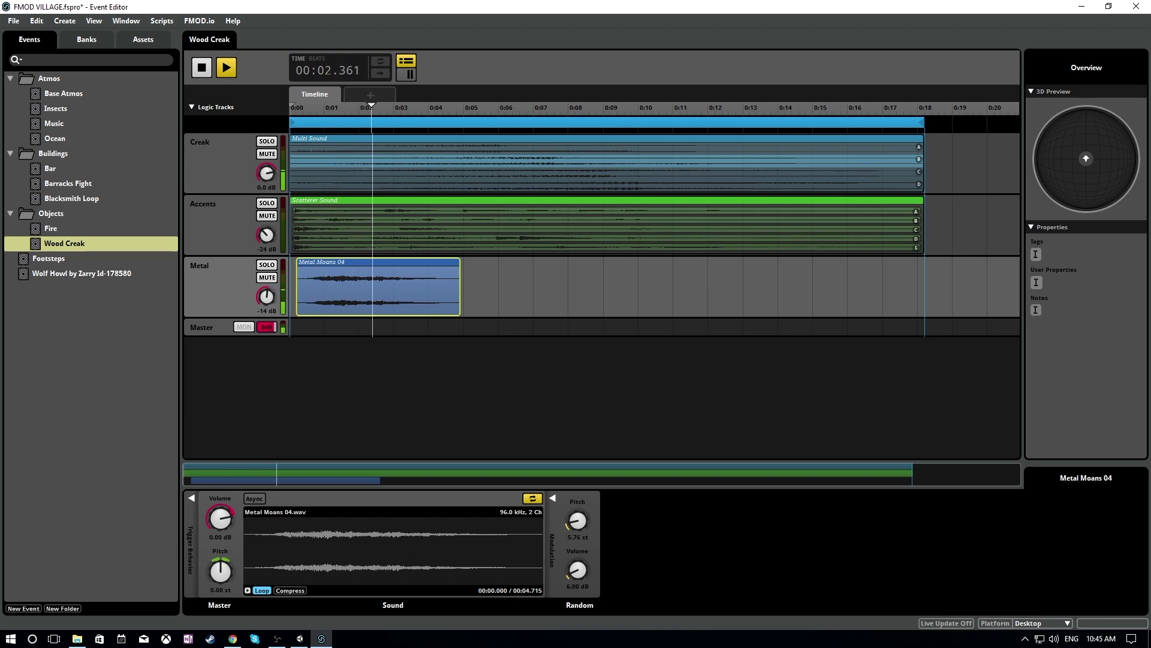
mouse_move(269, 305)
mouse_down()
mouse_move(268, 326)
mouse_move(283, 300)
mouse_up()
key(space)
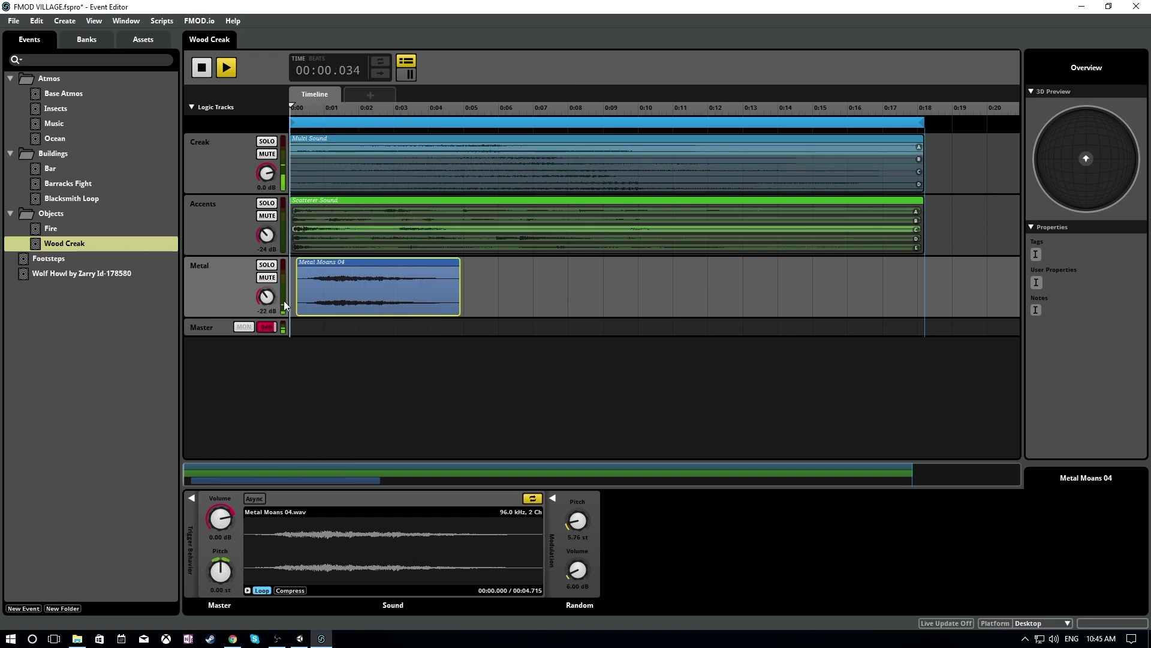
key(space)
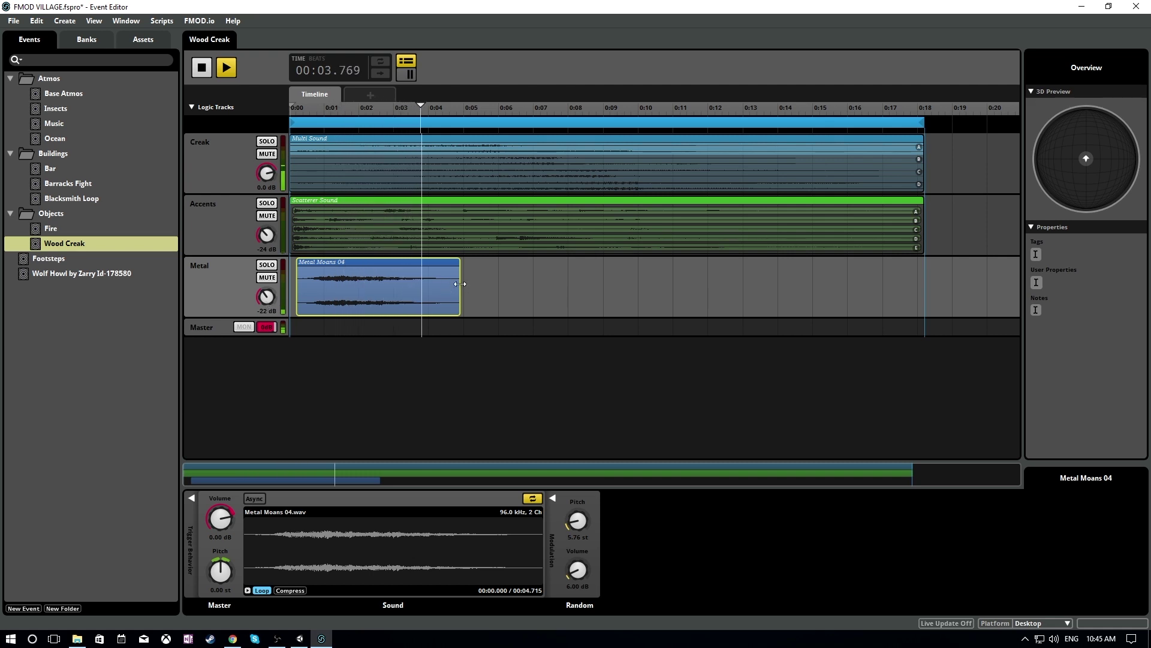
- Try to extend the looping Metal Moans 04 clip to the end of the event's loop region
drag(460, 288, 929, 308)
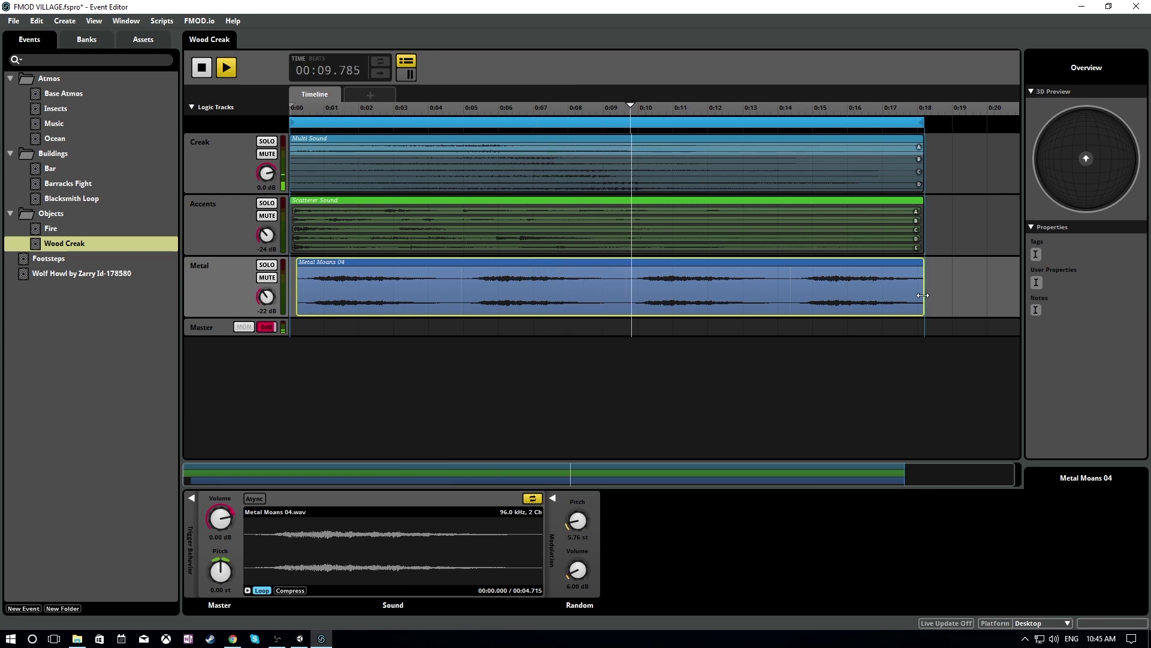
key(space)
drag(924, 292, 457, 308)
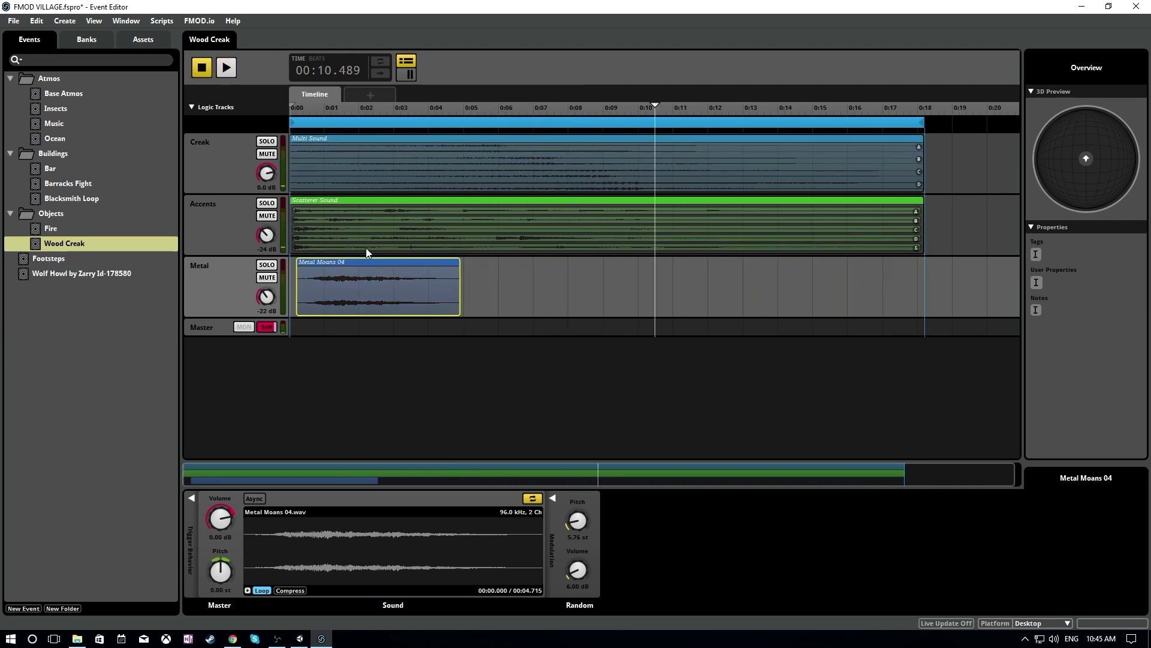
- Move the Metal Moans 04 clip to start at about 3.4 s, replay the event, and set the Metal track to -17 dB
drag(365, 262, 479, 271)
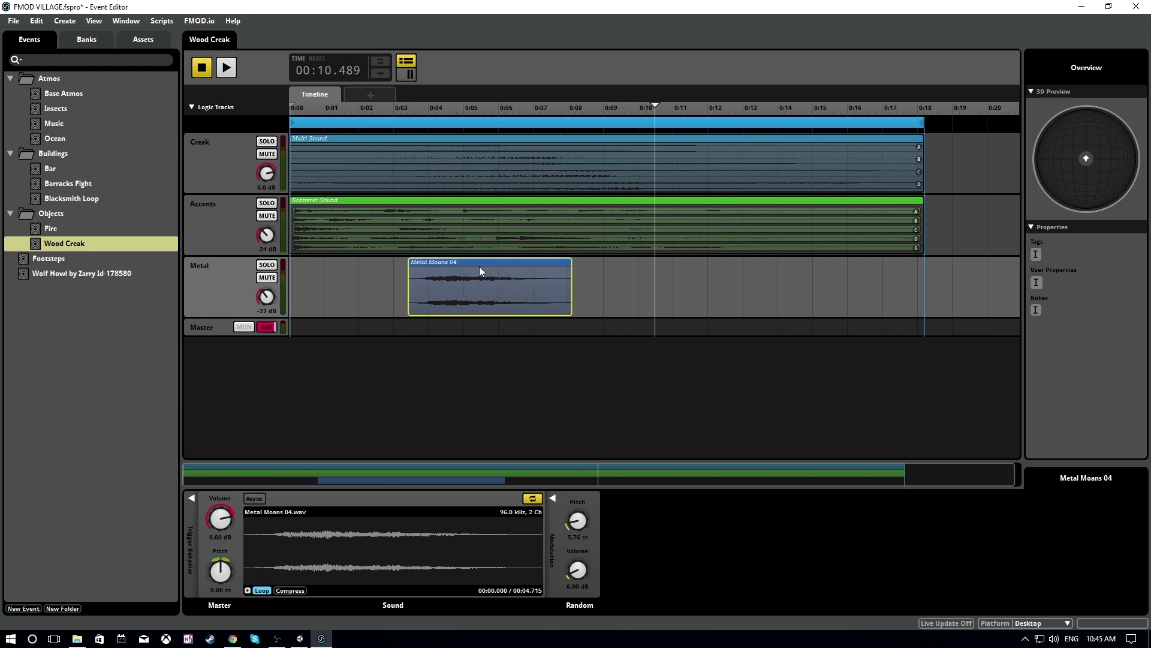
key(Home)
key(space)
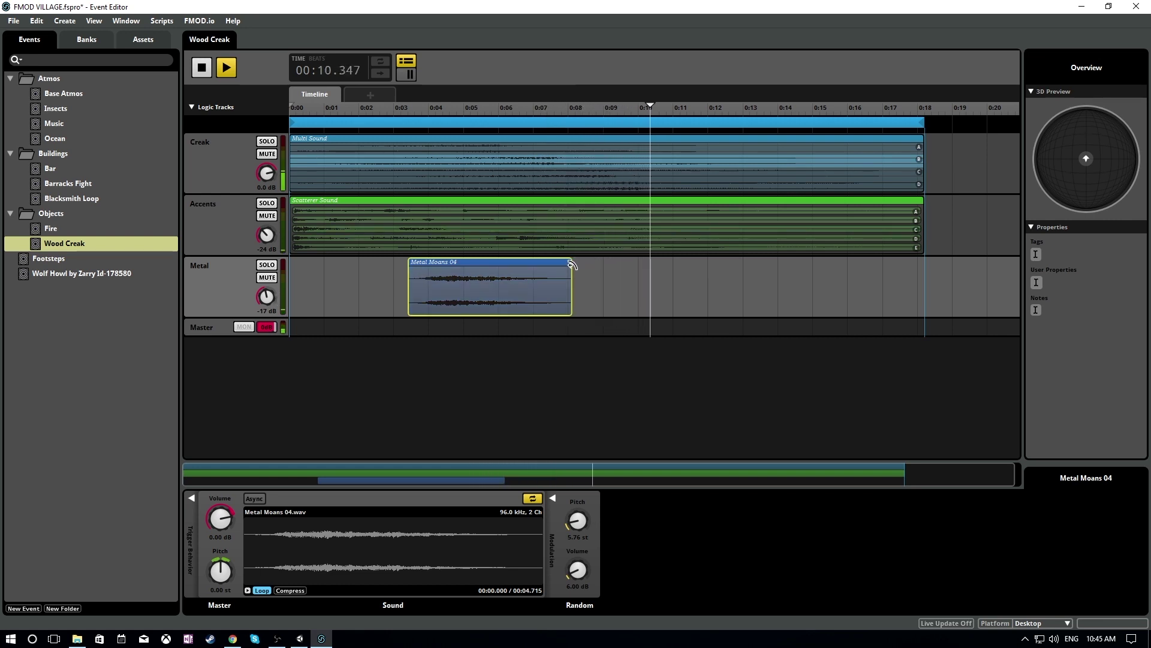
- Add a fade-out of about 0.5 s to the Metal Moans 04 clip and shift its start to about 3.8 s
drag(567, 263, 553, 267)
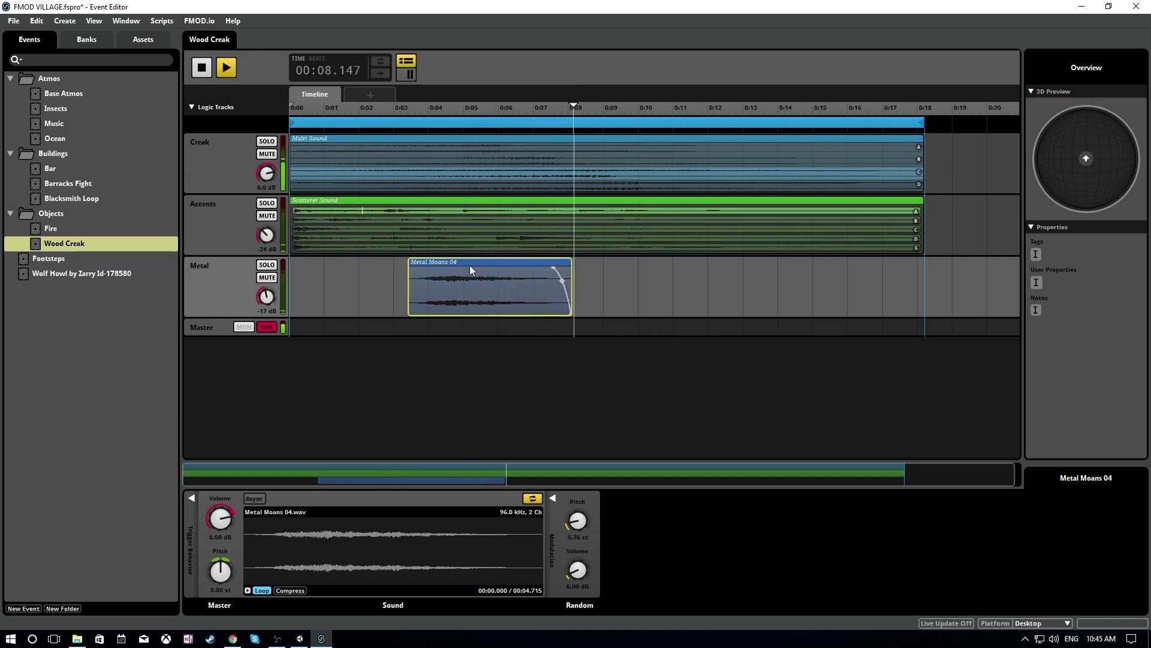
drag(473, 263, 484, 266)
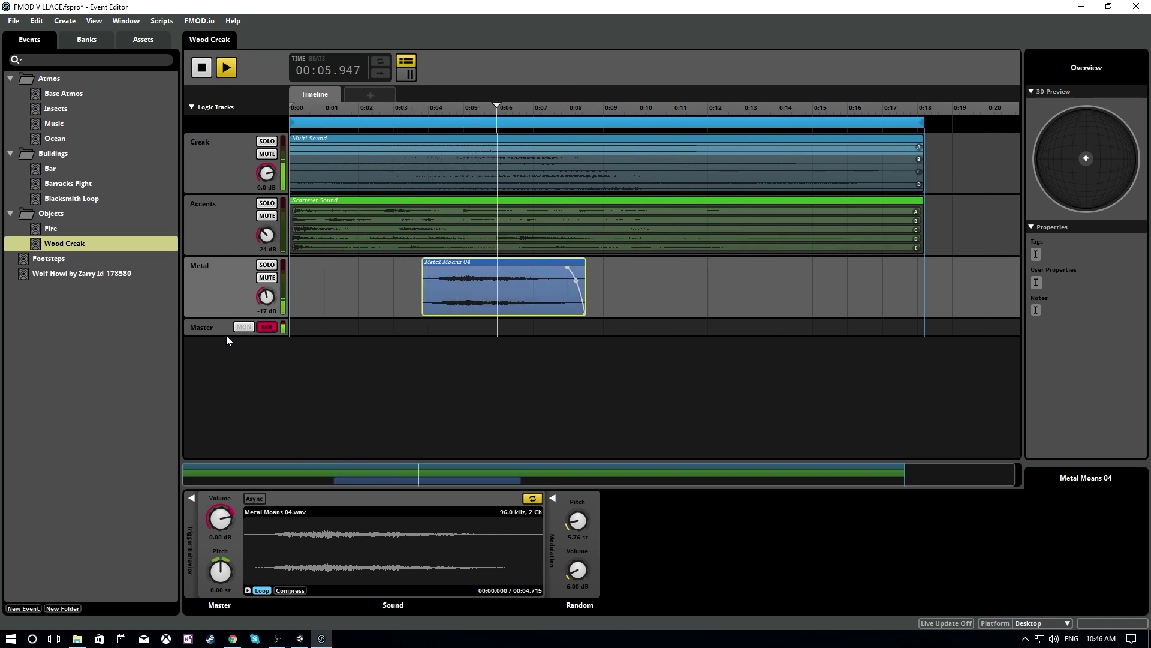
click(207, 69)
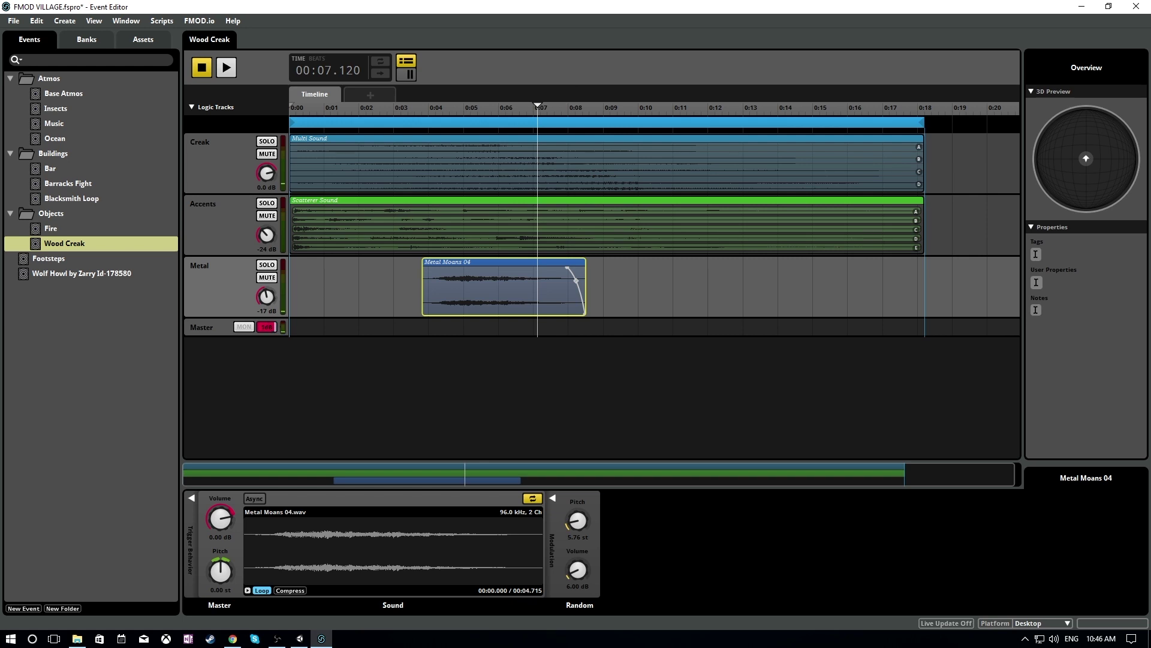
- Set the Accents scatterer's minimum scatter distance to 0.00 and maximum to 5.00, and build the project
click(218, 218)
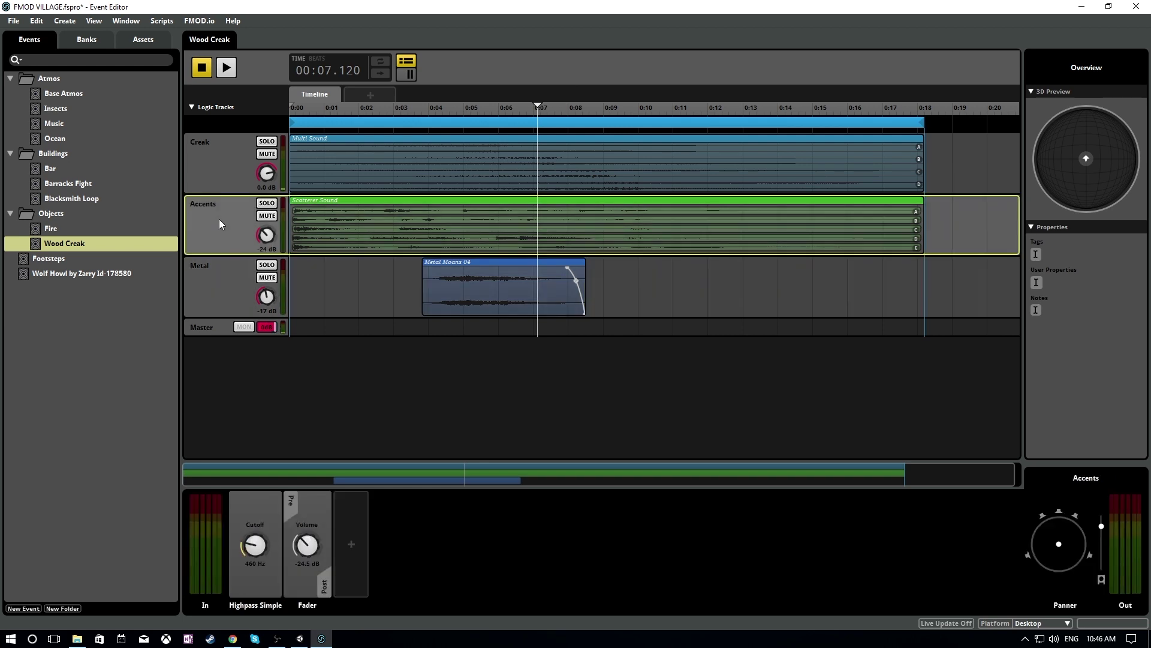
click(383, 218)
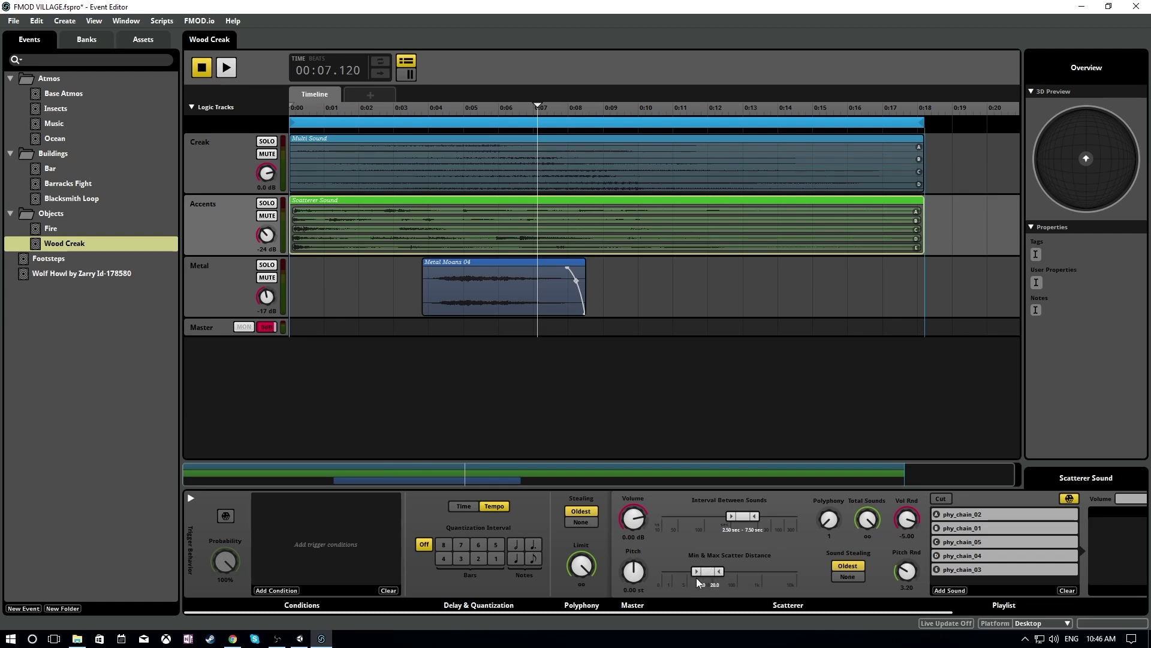
drag(695, 571, 658, 571)
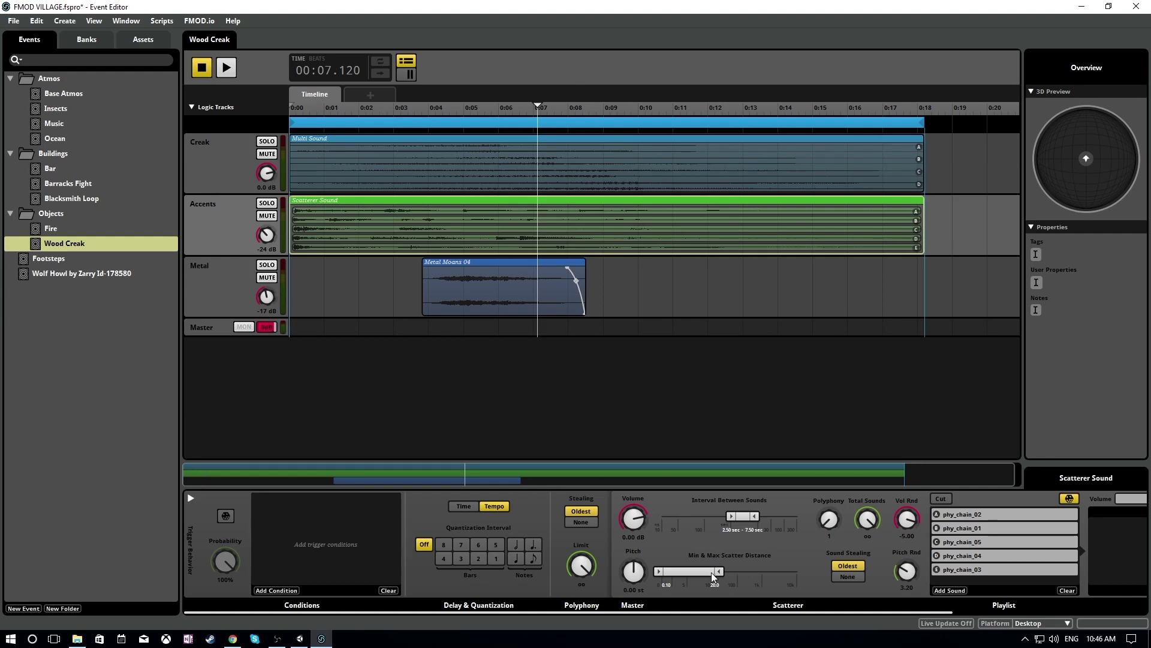
drag(721, 572, 692, 572)
key(F7)
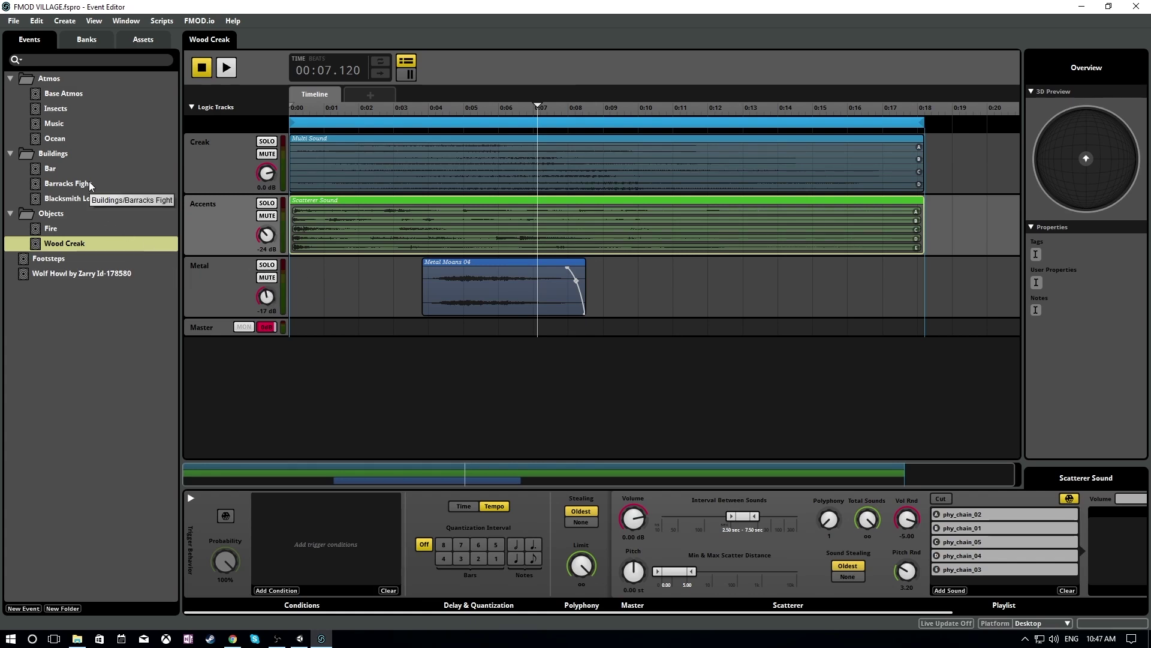
- Switch to File Explorer, examine the full file names in the bundle's Original Sounds - Docks folder, and return to the bundle folder
click(77, 638)
key(alt+Left)
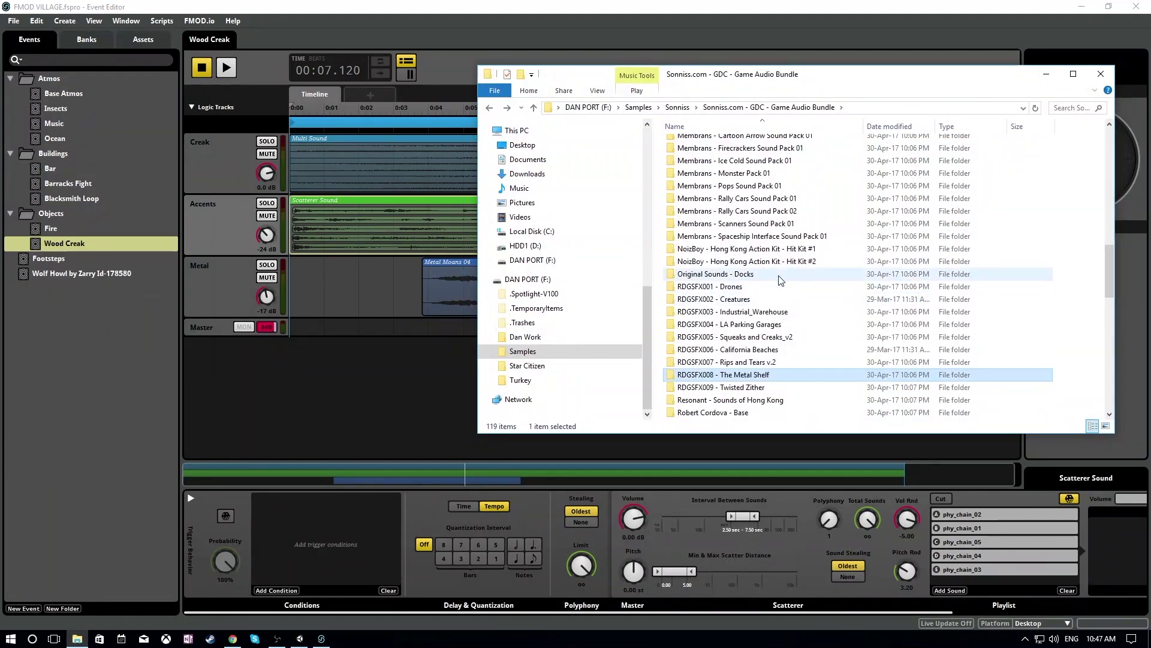
double_click(780, 311)
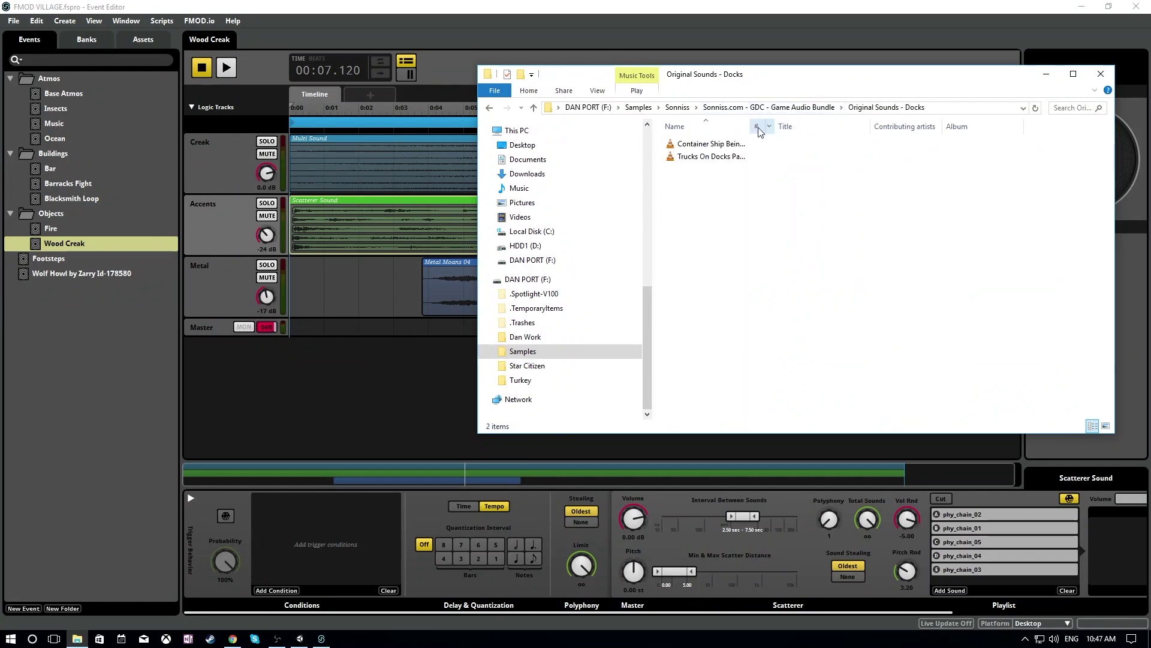
key(alt+Left)
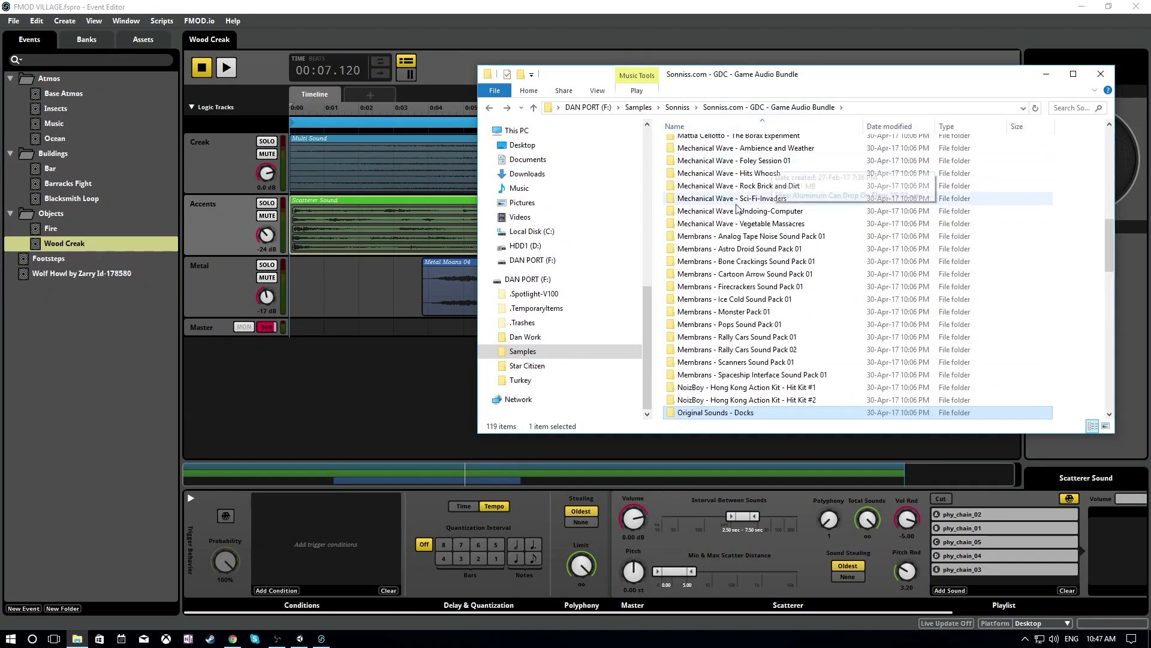
double_click(745, 413)
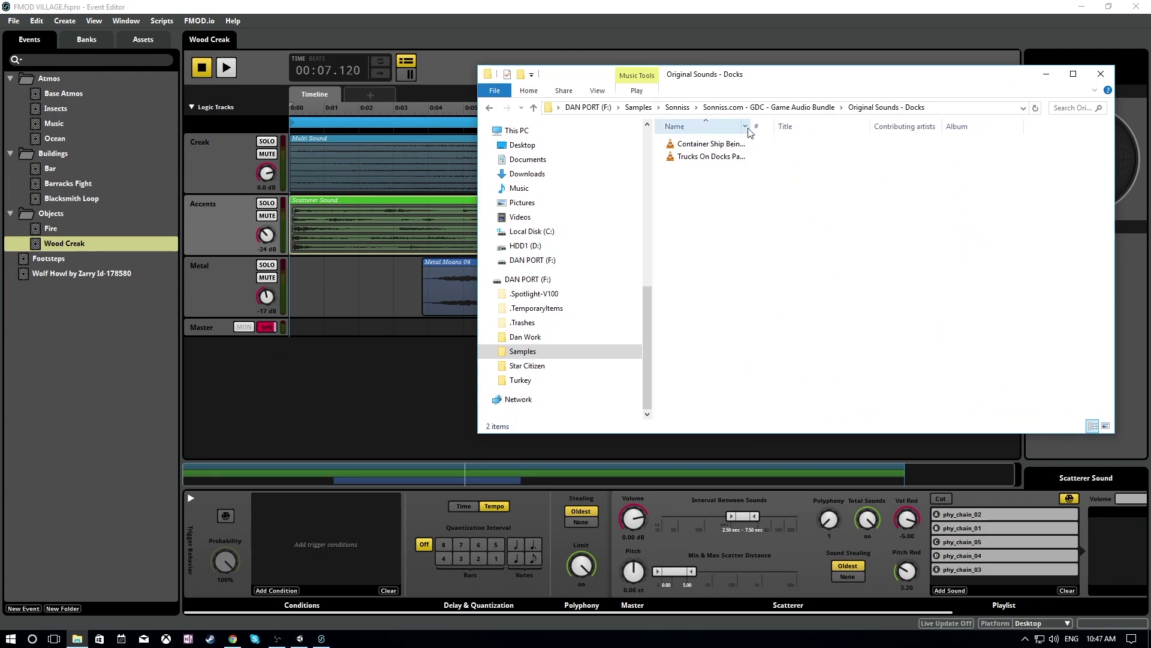
drag(752, 128, 899, 129)
key(alt+Left)
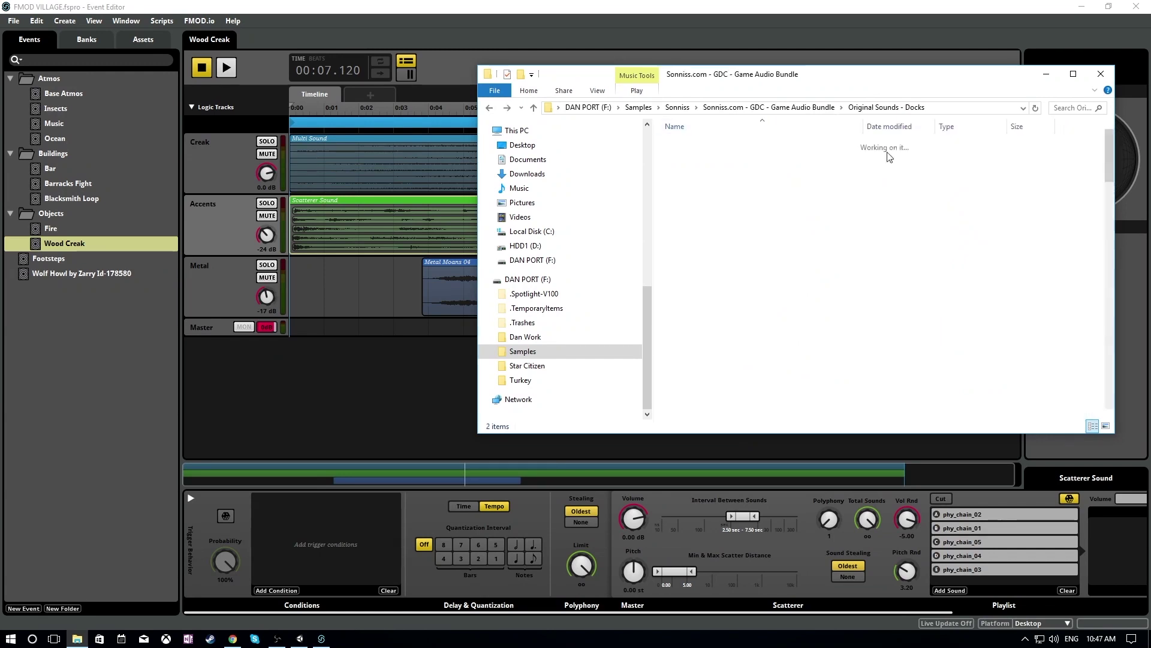
- Look through the GDC - Game Audio Bundle's folder names, from the Membrans packs to TheLibrarybyEmptySea packs, for suitable sounds
scroll(829, 248, down, 1)
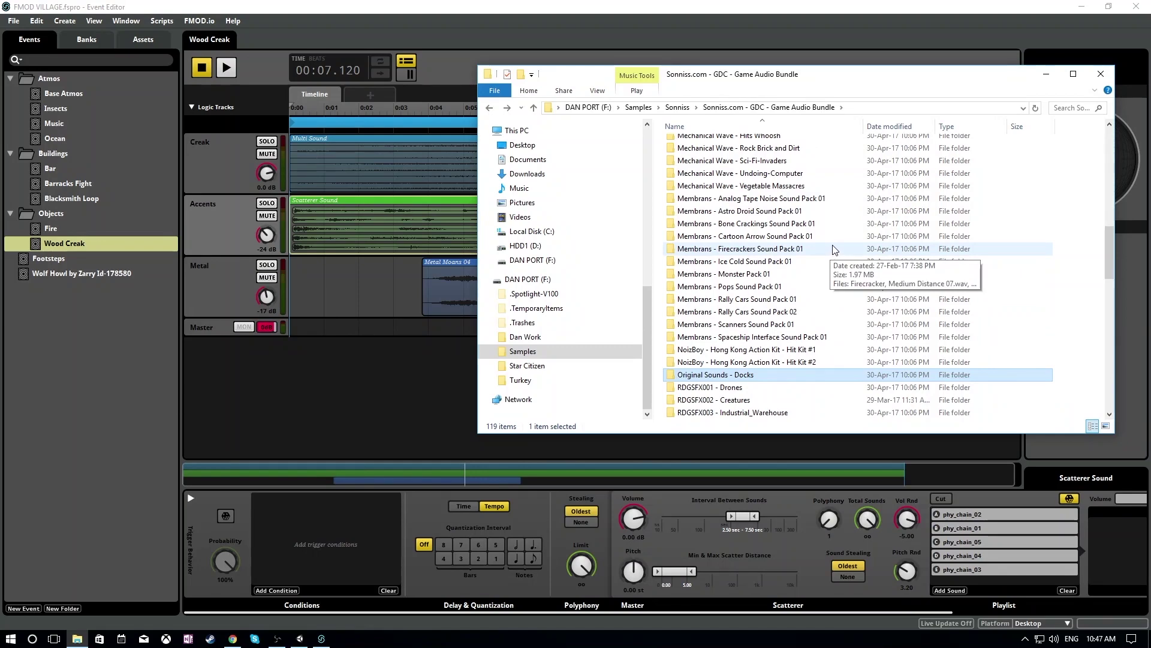
scroll(833, 246, down, 1)
scroll(768, 317, down, 1)
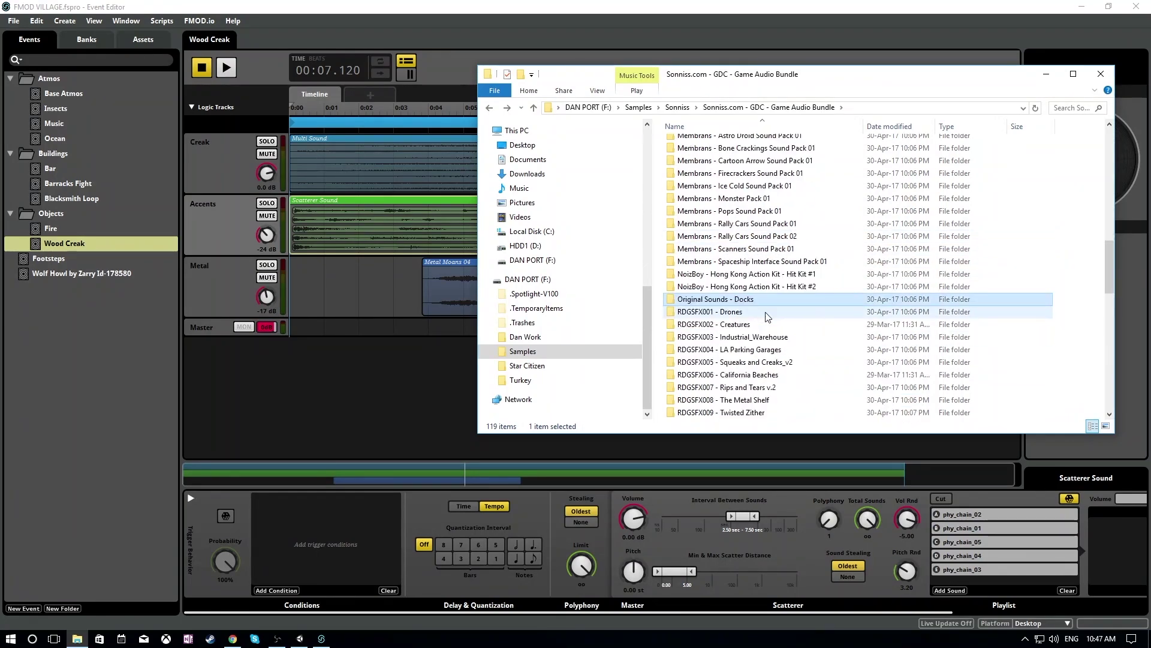
scroll(768, 315, down, 1)
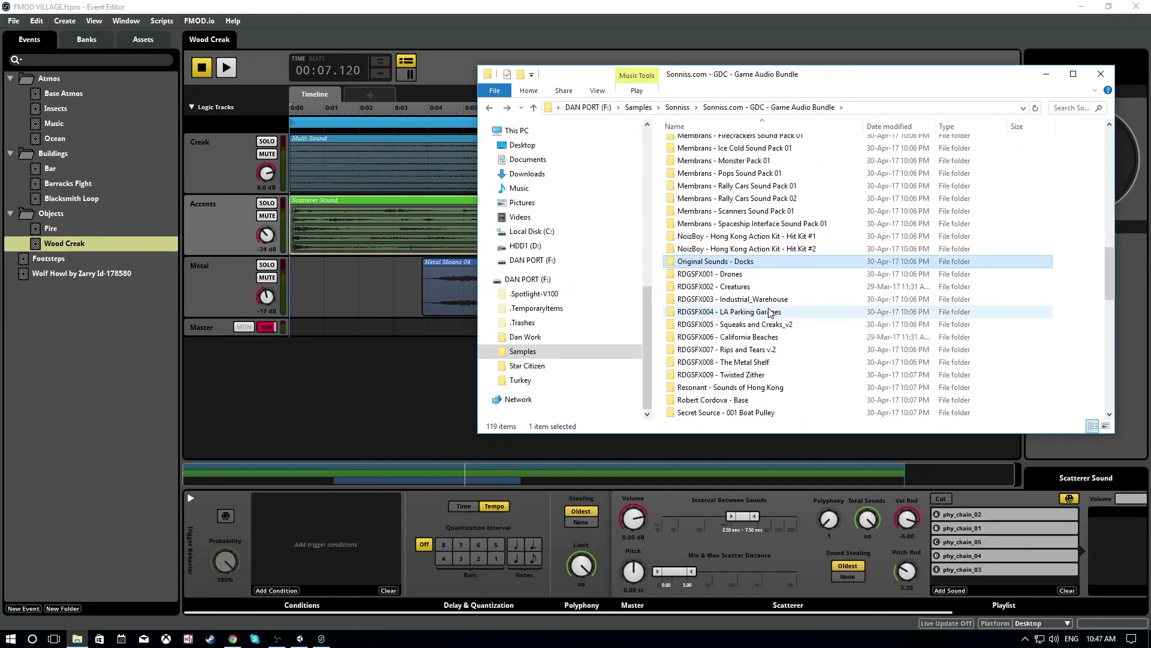
right_click(775, 303)
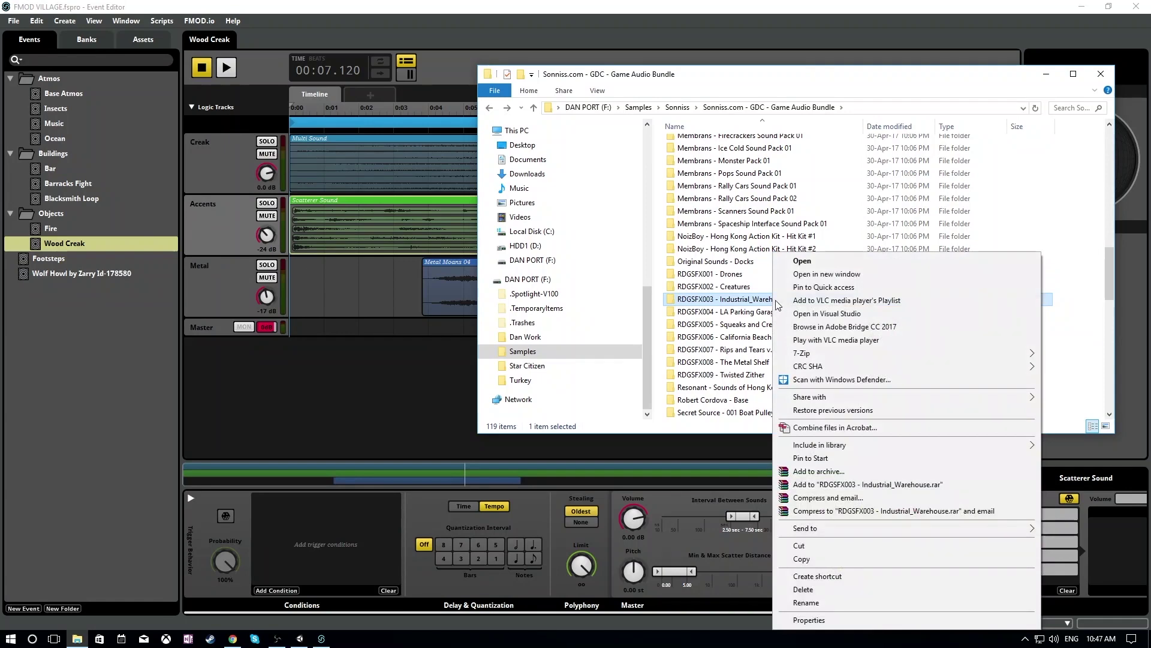
click(903, 97)
scroll(808, 272, down, 3)
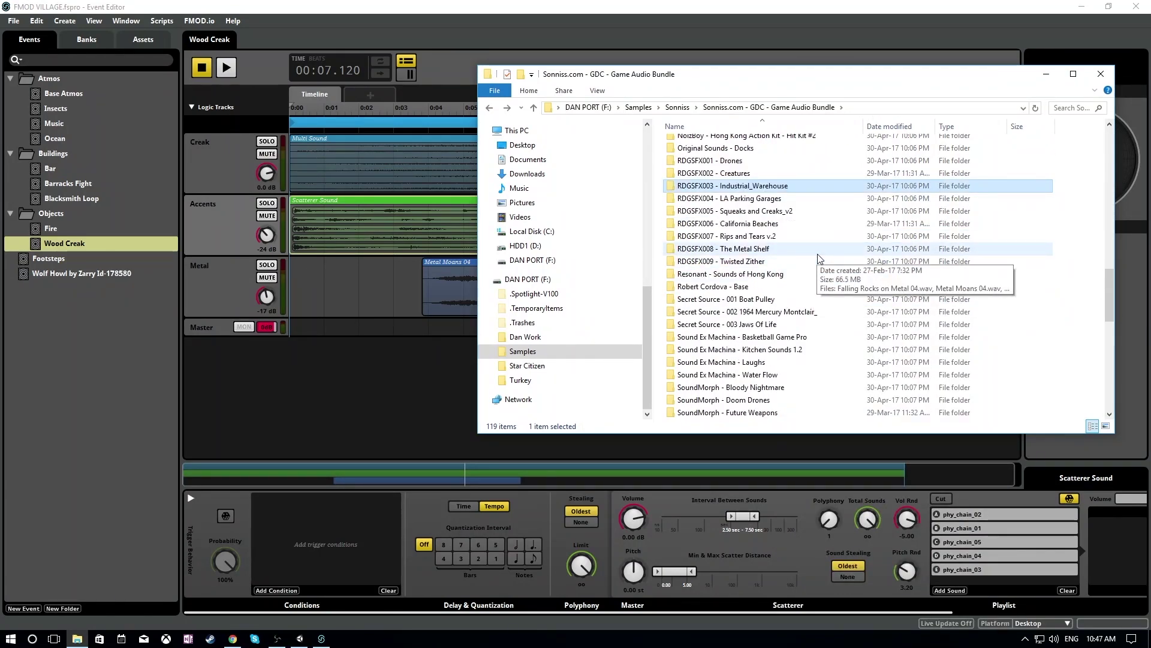
scroll(819, 258, down, 1)
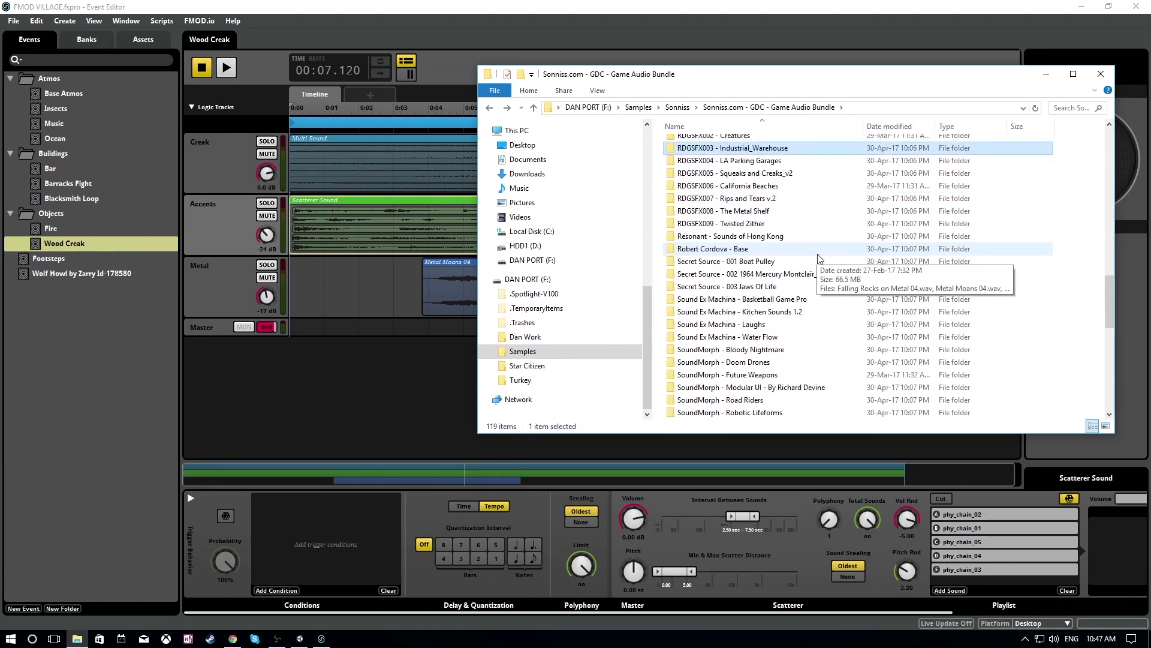
scroll(819, 258, down, 1)
scroll(819, 259, down, 2)
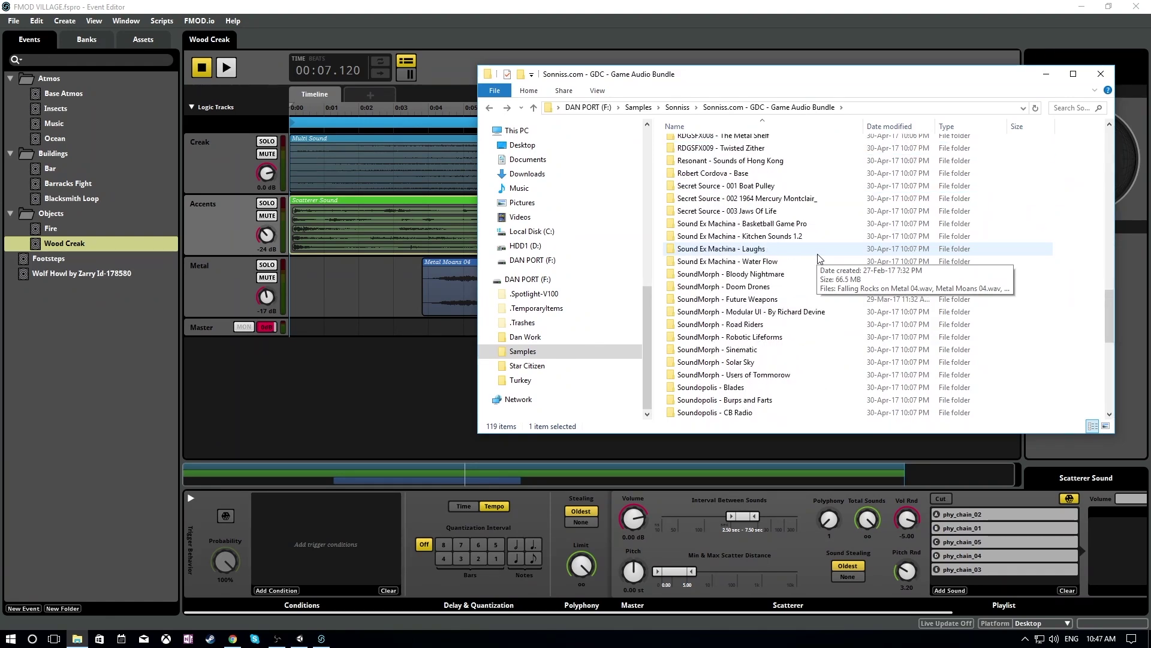
scroll(819, 259, down, 2)
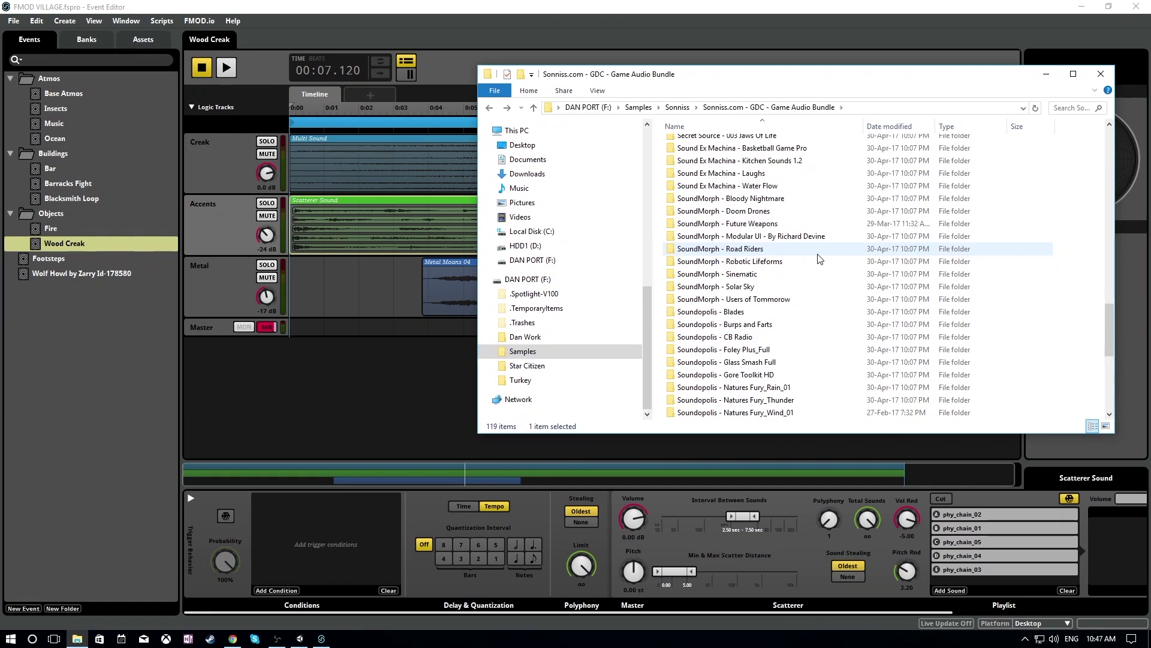
scroll(757, 286, down, 1)
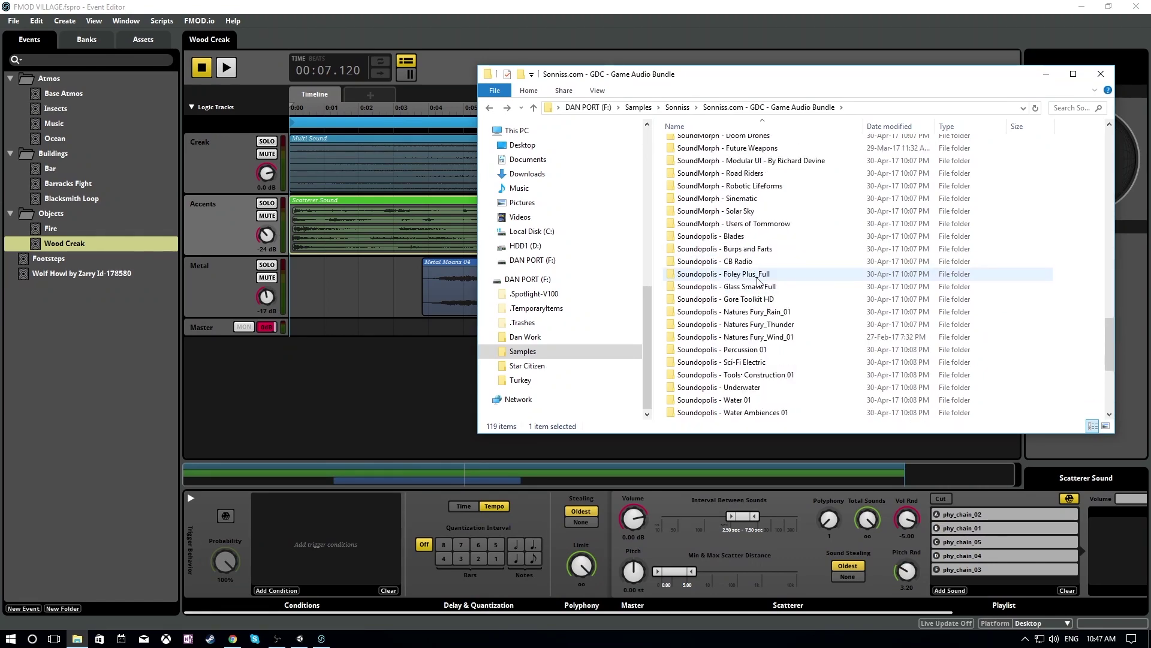
scroll(758, 281, down, 1)
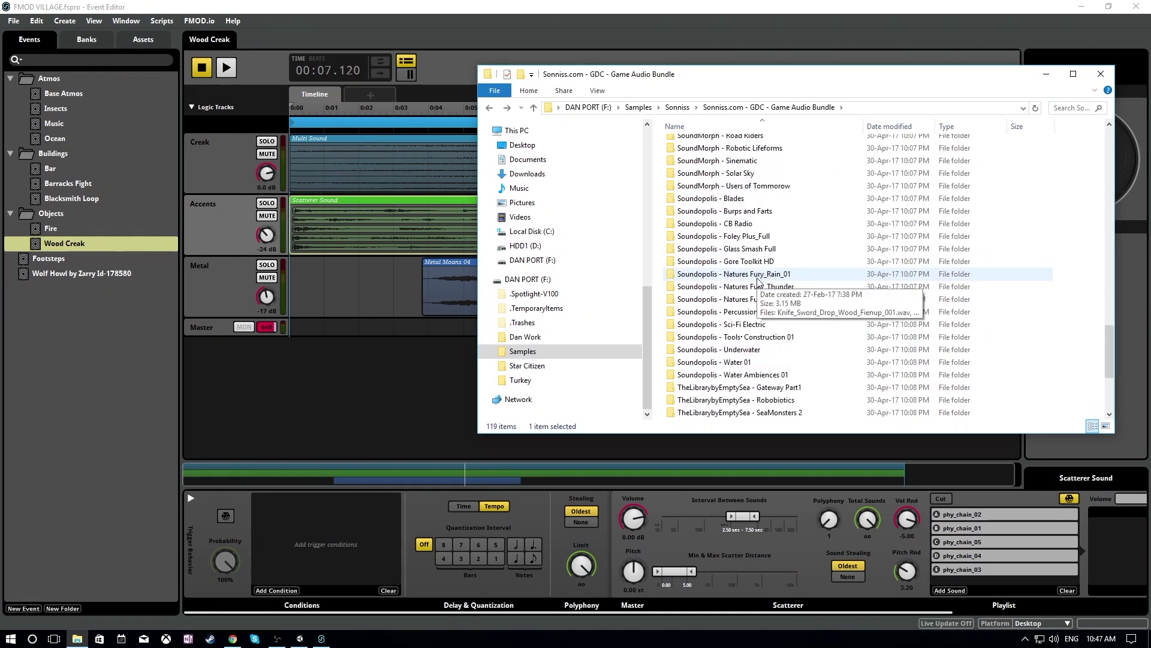
scroll(758, 281, down, 1)
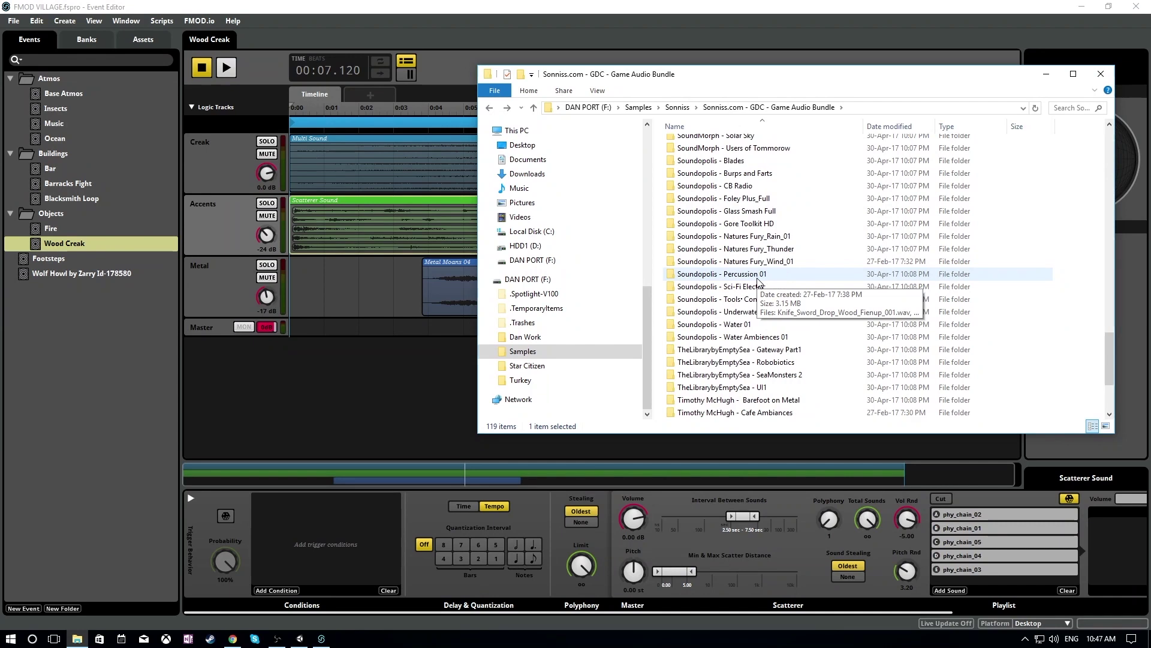
- Open the TheLibrarybyEmptySea - Robobiotics folder, preview TheLibrarybyMTC_Robo_Motor_CoffeeGrinderB_001.wav, and return to the bundle folder
double_click(779, 364)
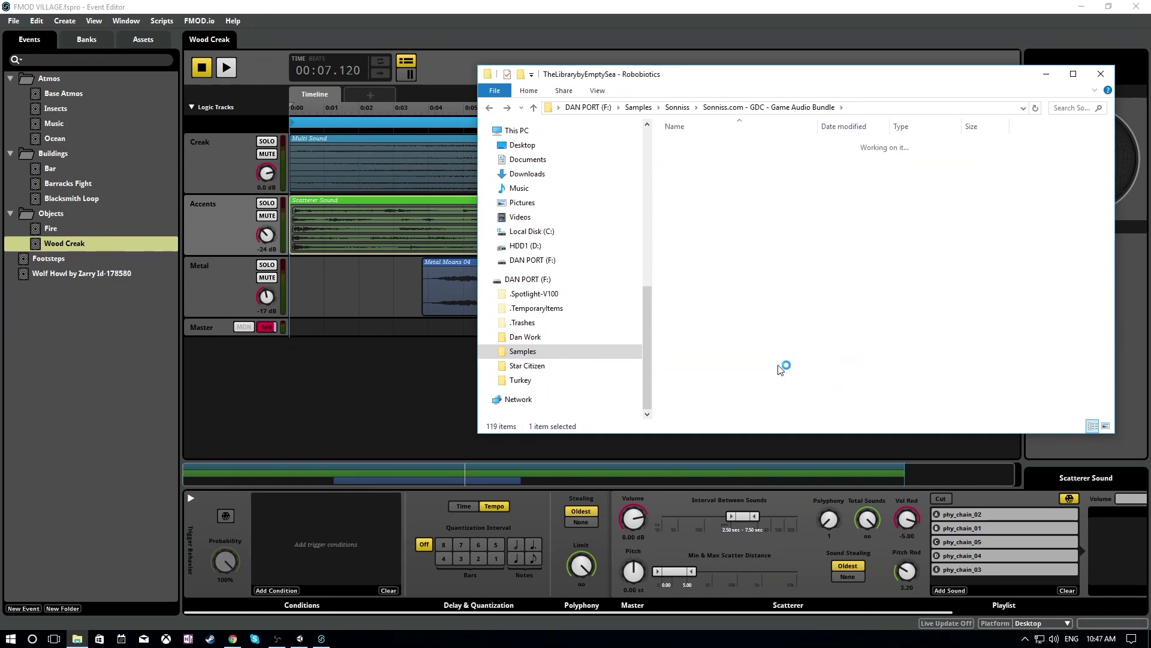
drag(749, 131, 908, 115)
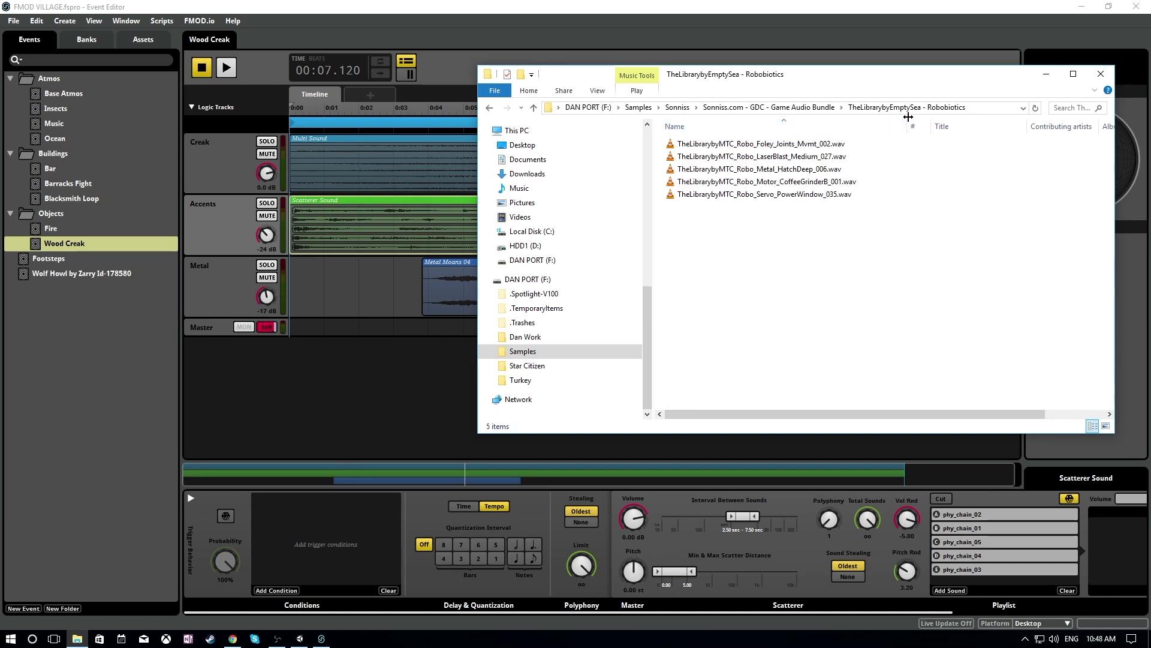
click(824, 183)
double_click(823, 182)
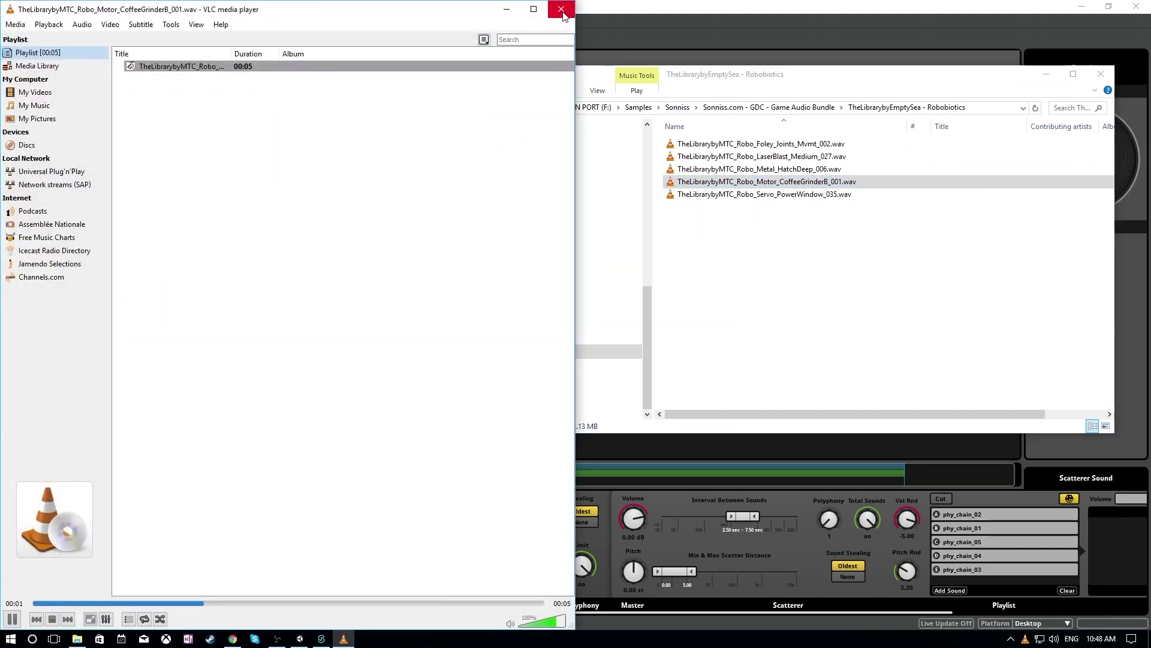
click(561, 9)
key(BackSpace)
- Open the Varazuvi - Natural Variety folder, preview Insect-Ants.wav, and return to the bundle folder
scroll(821, 250, down, 3)
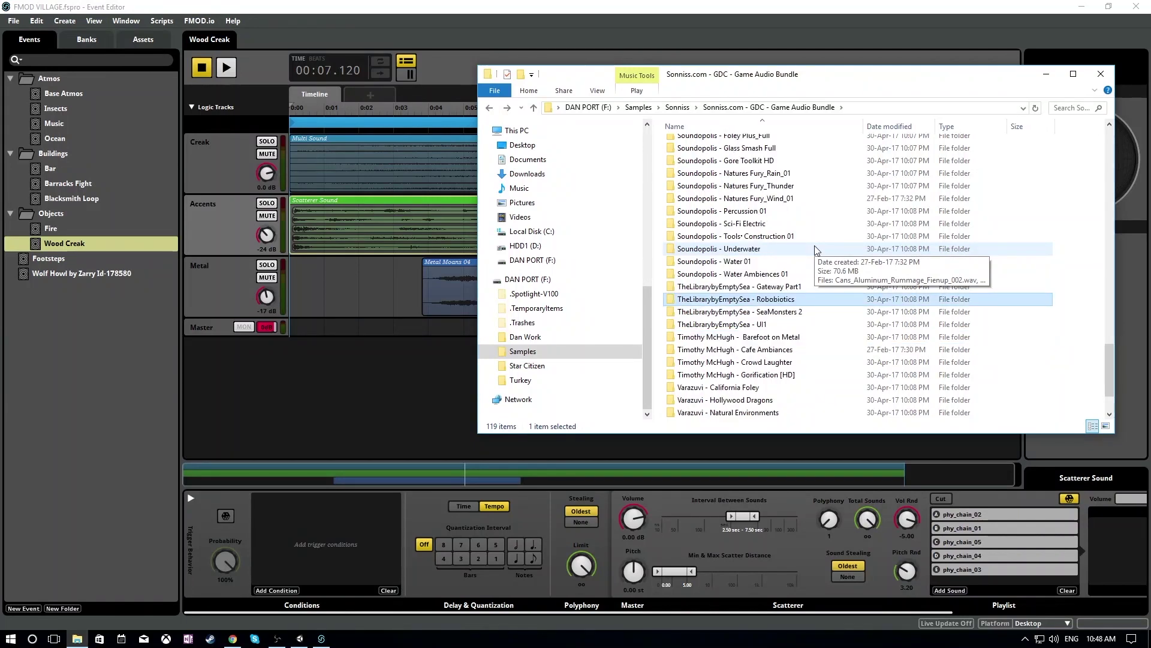
mouse_move(816, 251)
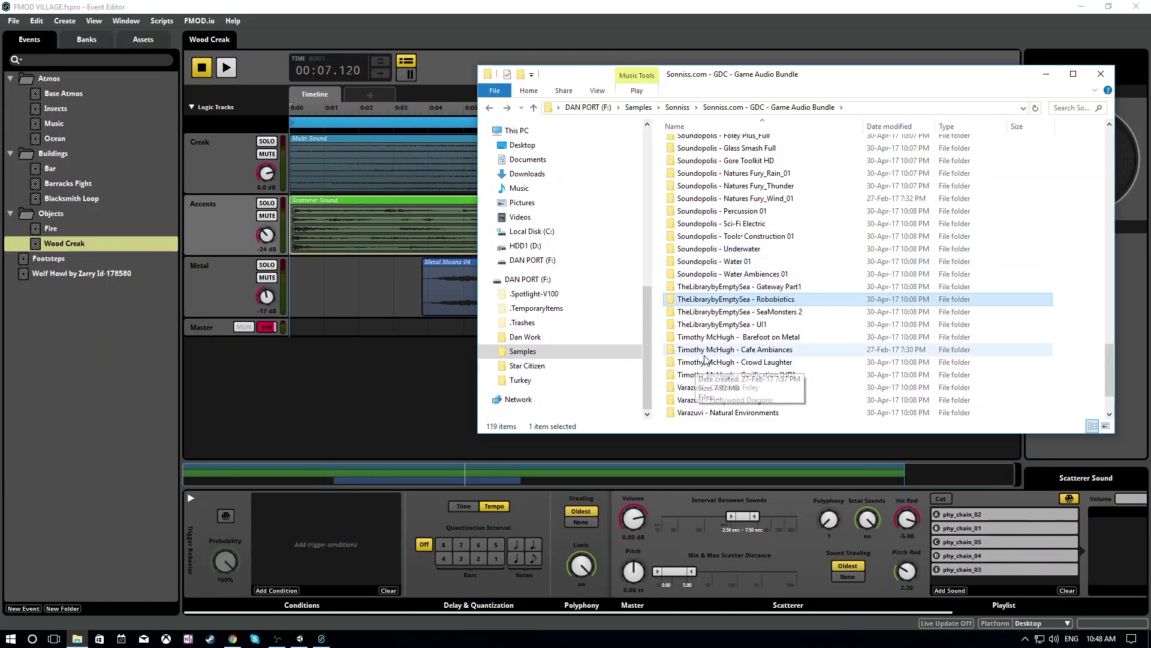
mouse_move(710, 364)
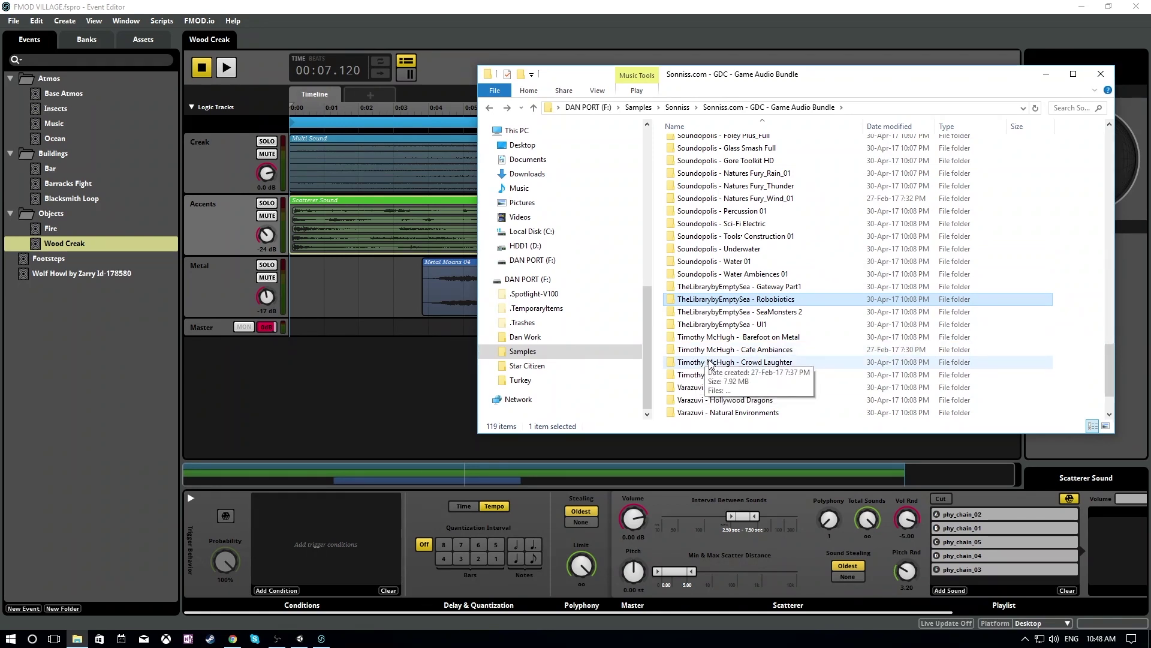
scroll(835, 273, down, 1)
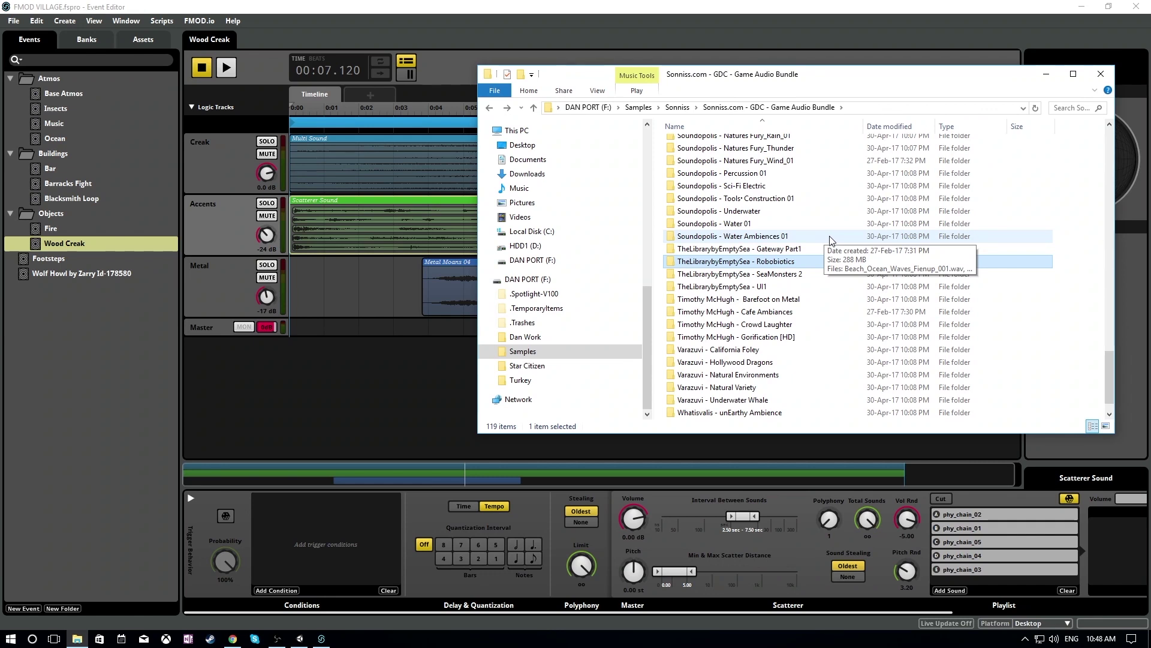
double_click(732, 387)
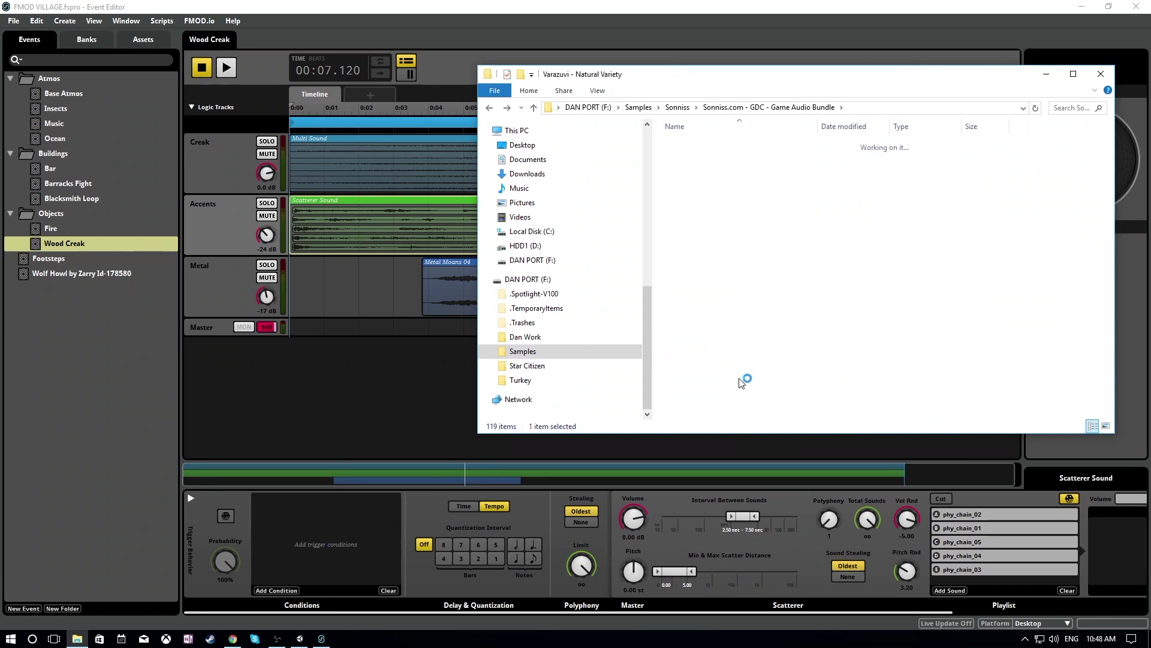
drag(750, 126, 850, 116)
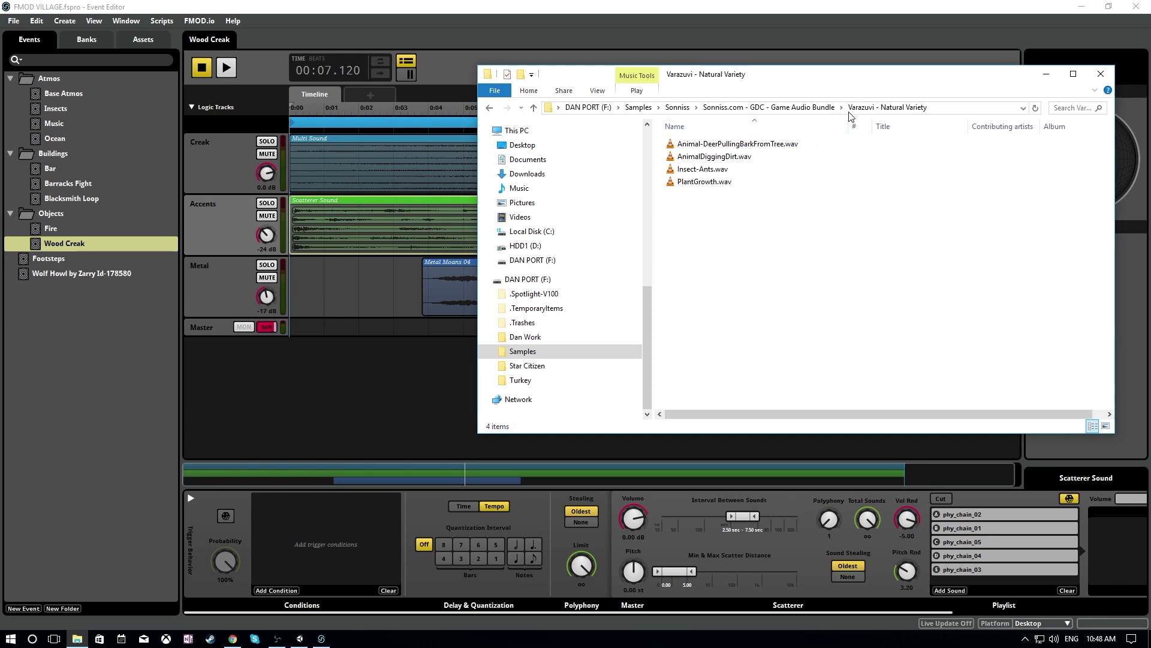
double_click(758, 170)
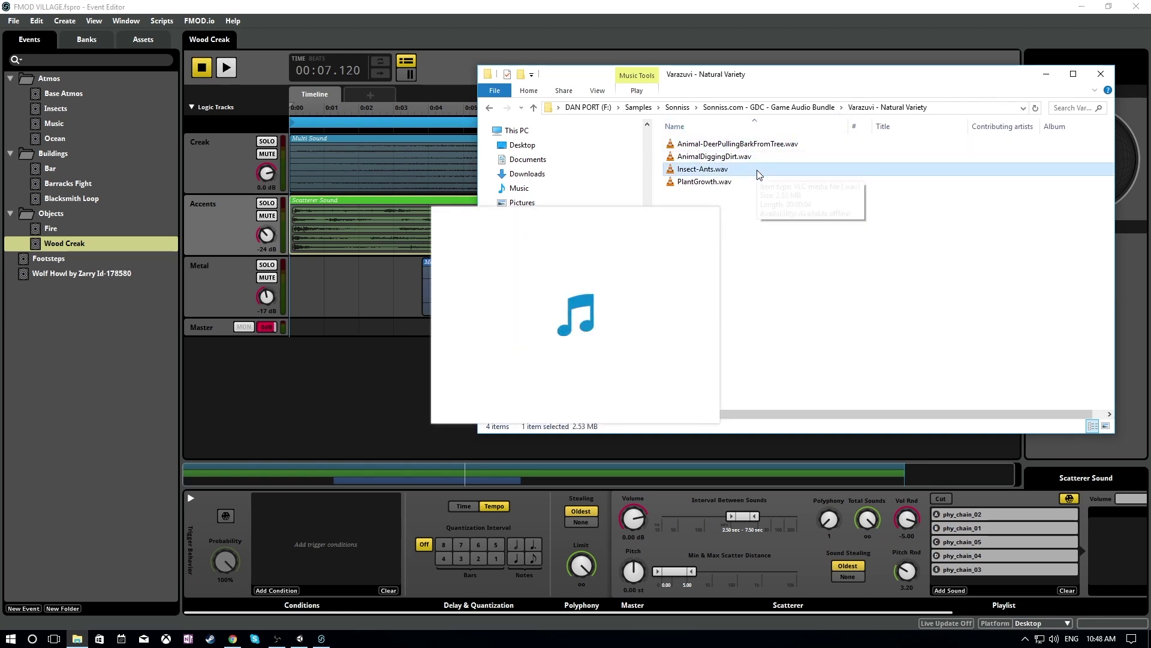
click(489, 107)
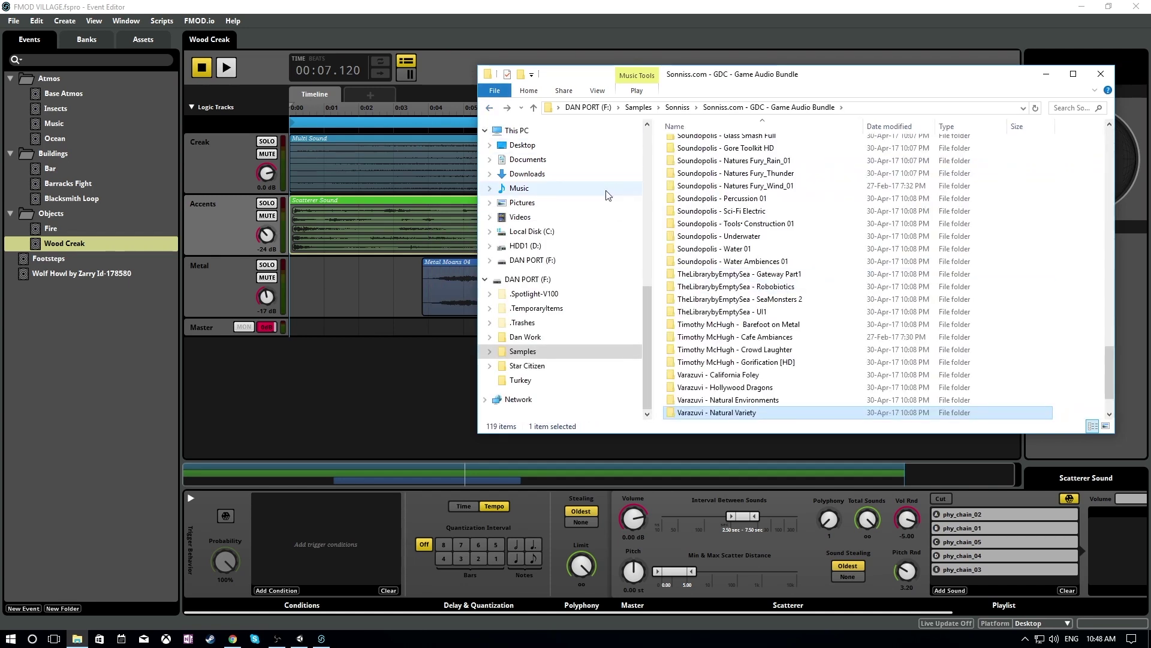
- Reopen the Sonniss.com - GDC - Game Audio Bundle from its parent folder and scan its folder list through to the end
key(BackSpace)
double_click(764, 159)
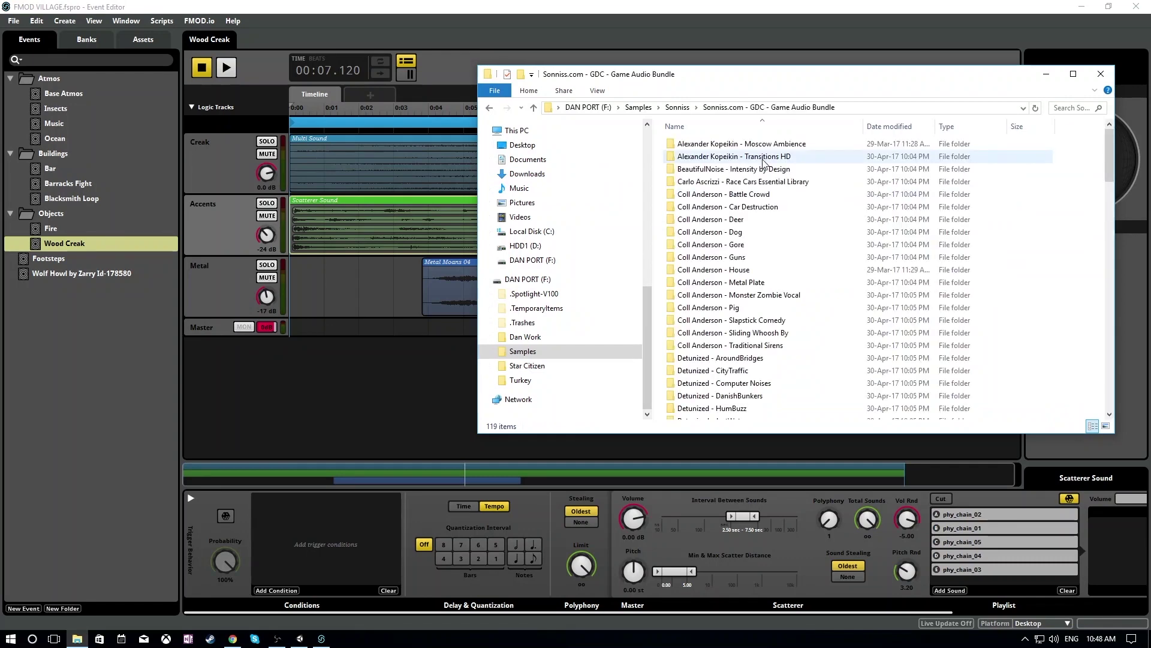
scroll(775, 316, down, 6)
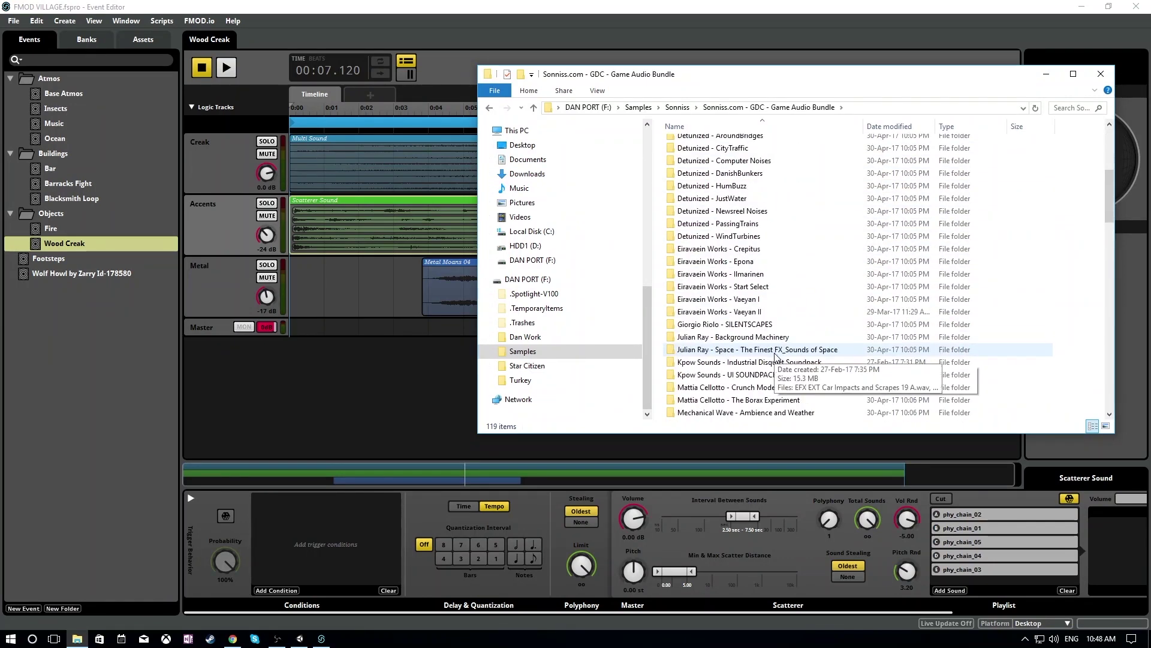
scroll(775, 356, down, 8)
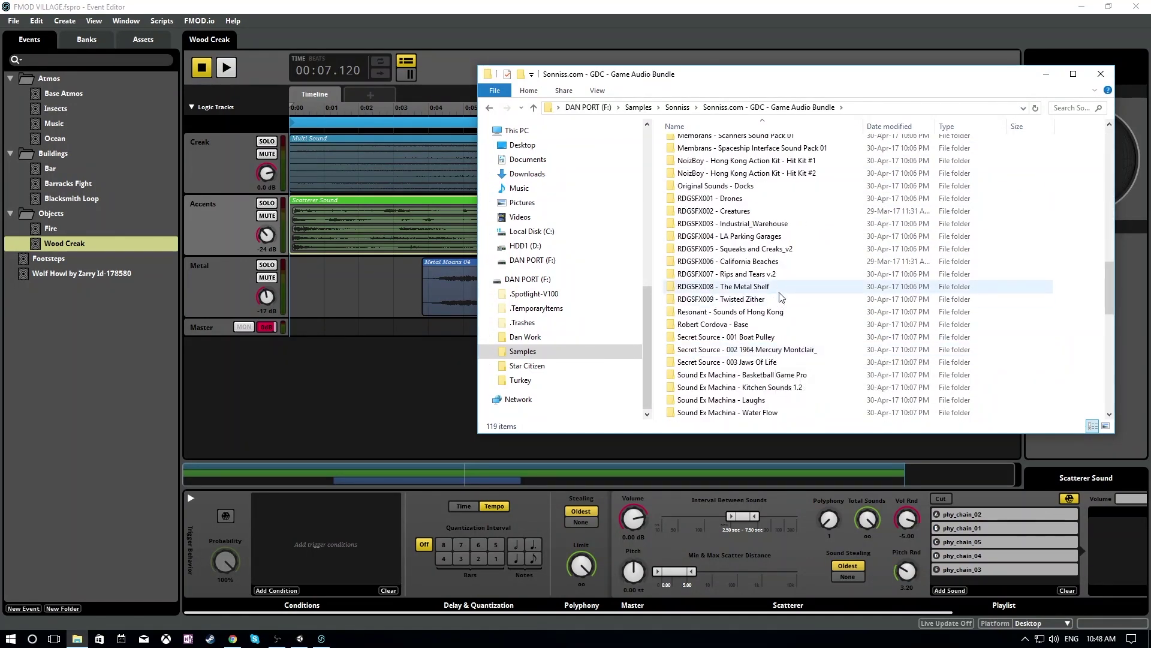
scroll(780, 297, down, 4)
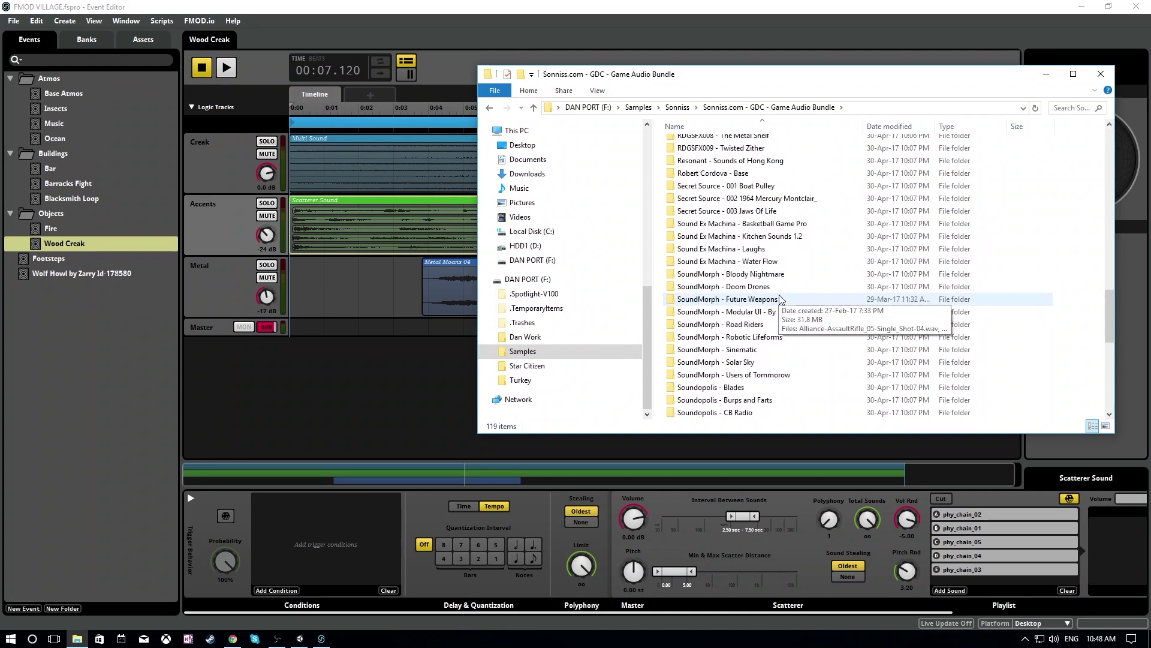
scroll(781, 298, down, 9)
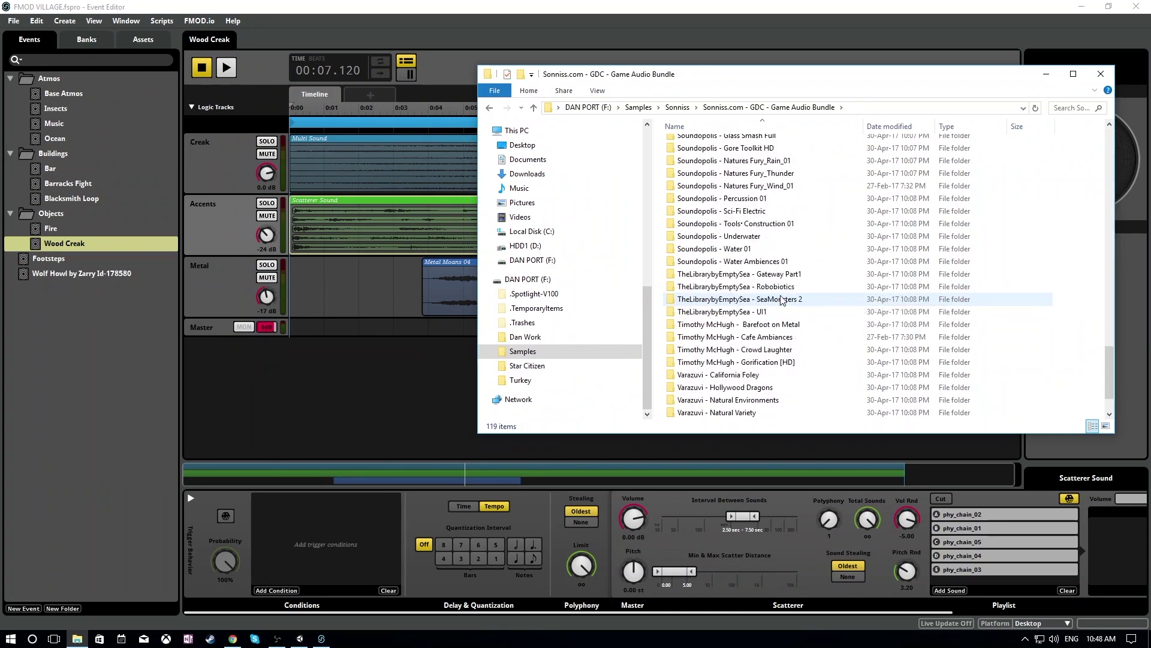
scroll(785, 303, down, 2)
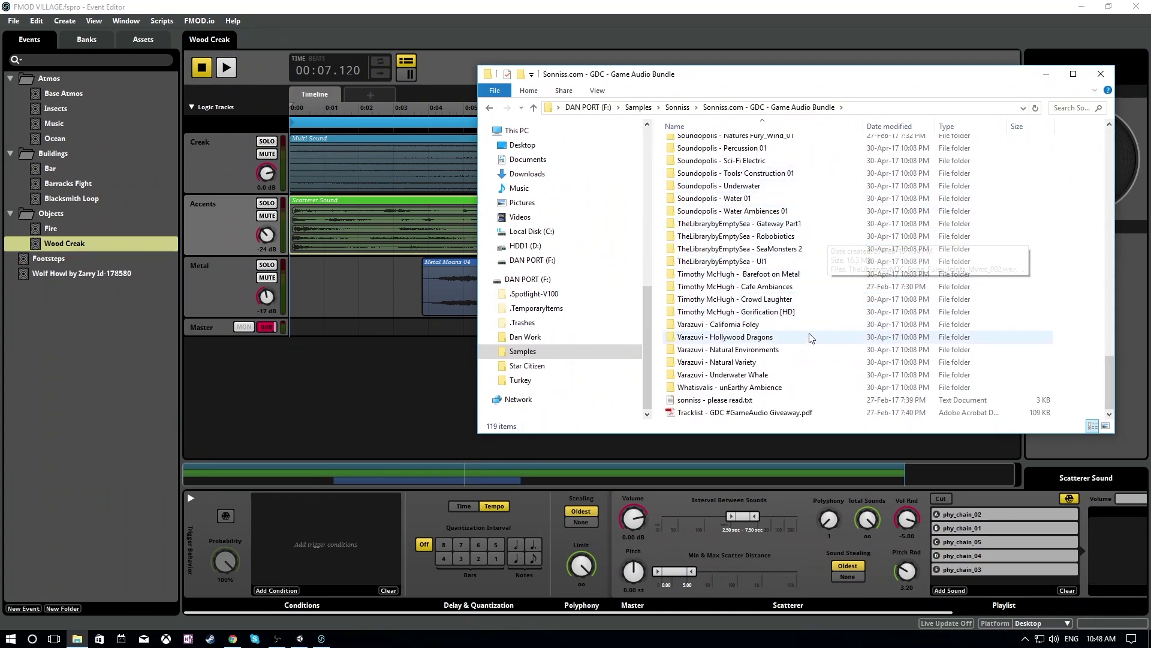
- Open the Soundopolis - Tools Construction 01 folder and fit the Name column so the full file names can be read
double_click(798, 174)
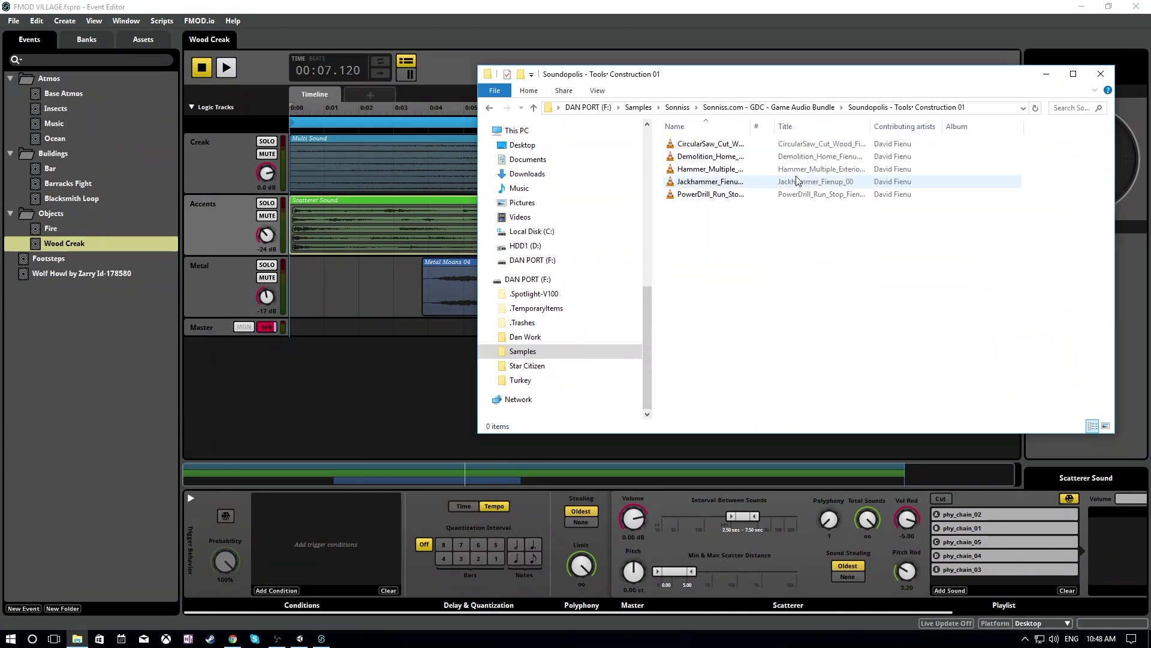
drag(746, 127, 671, 126)
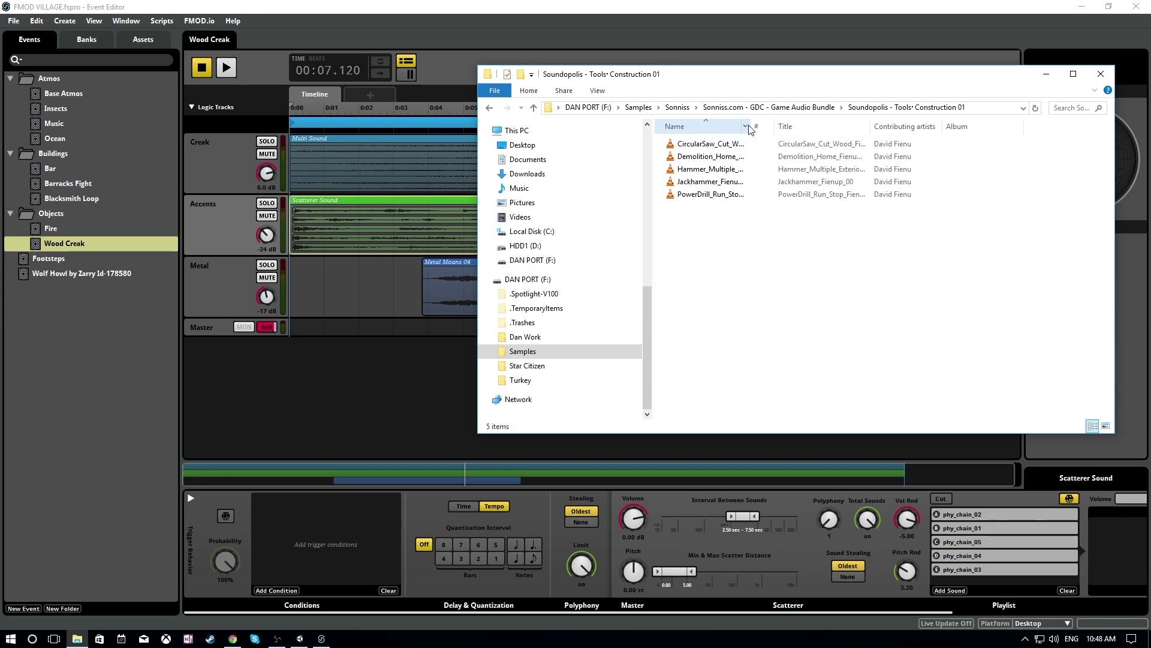
drag(754, 126, 833, 126)
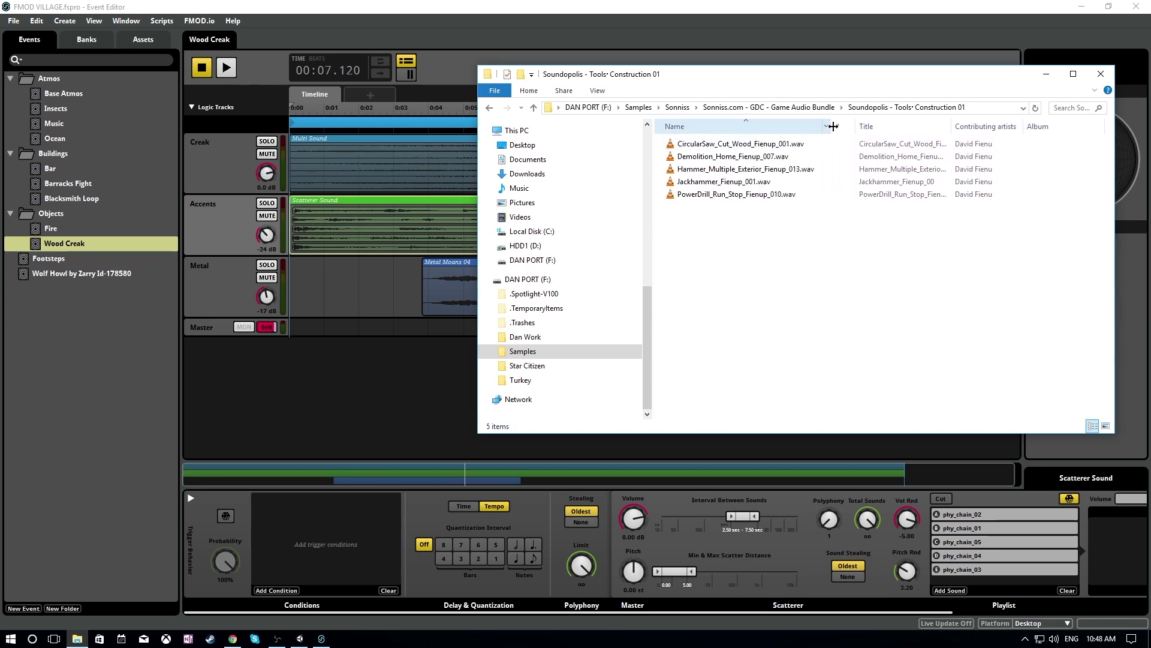
right_click(834, 126)
click(883, 135)
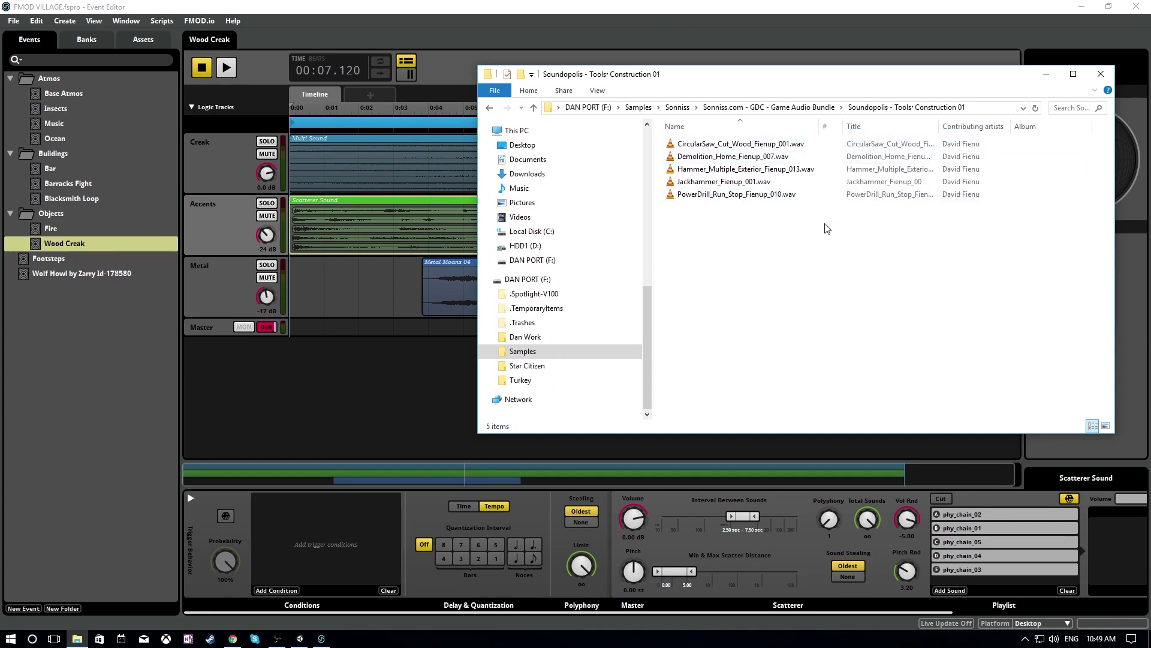
- Open the Sonniss.com - GDC 2016- Game Audio Bundle folder and fit the Name column so the full folder names can be read
key(alt+Up)
key(alt+Up)
double_click(812, 173)
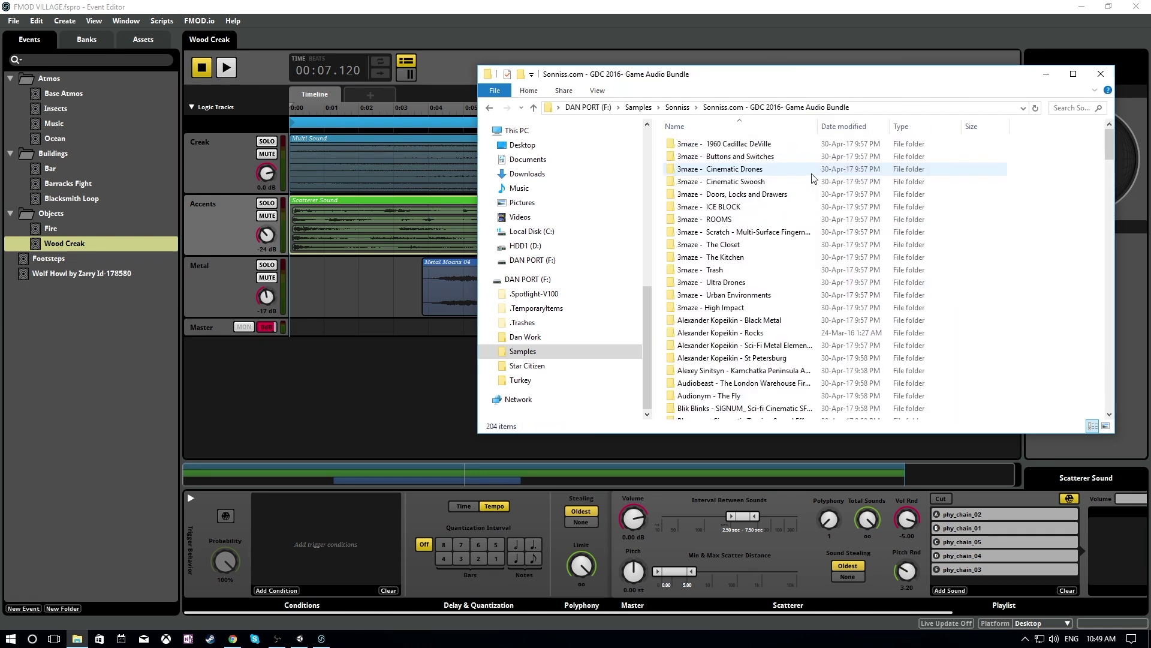
scroll(812, 160, down, 1)
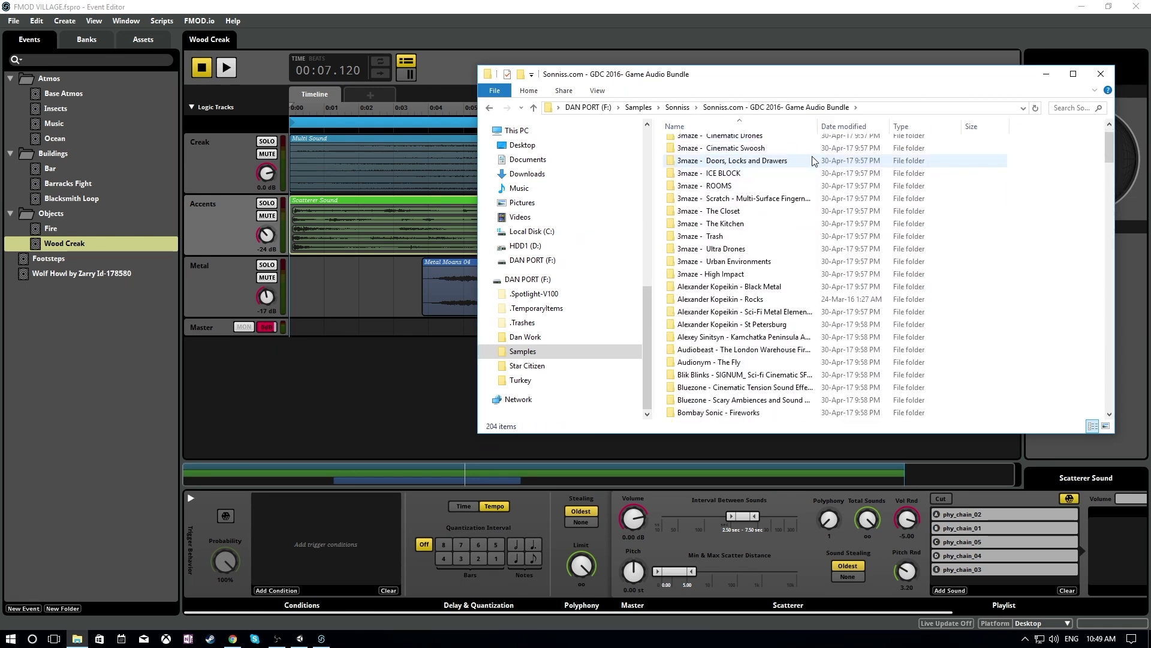
right_click(772, 124)
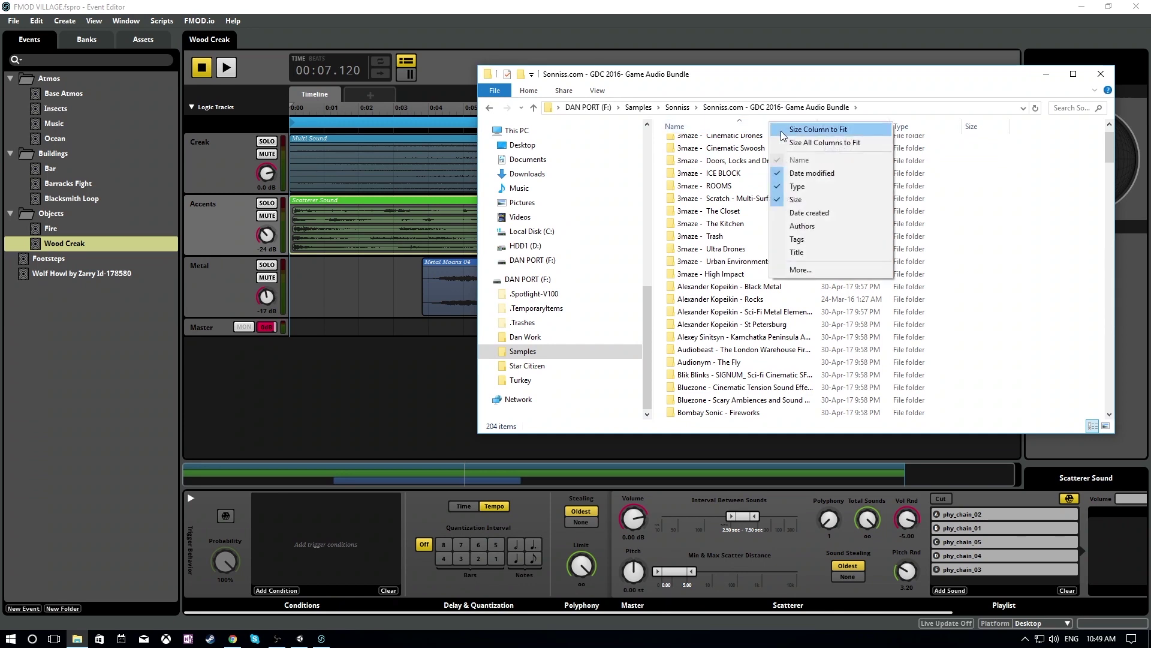
click(782, 132)
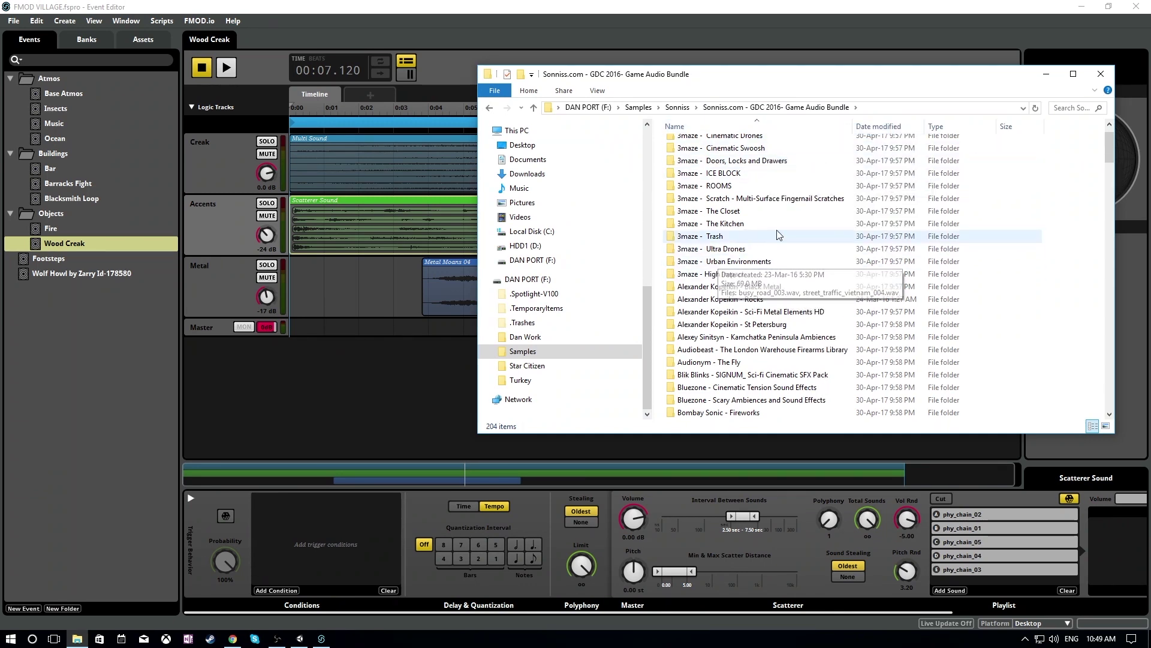
drag(736, 81, 732, 80)
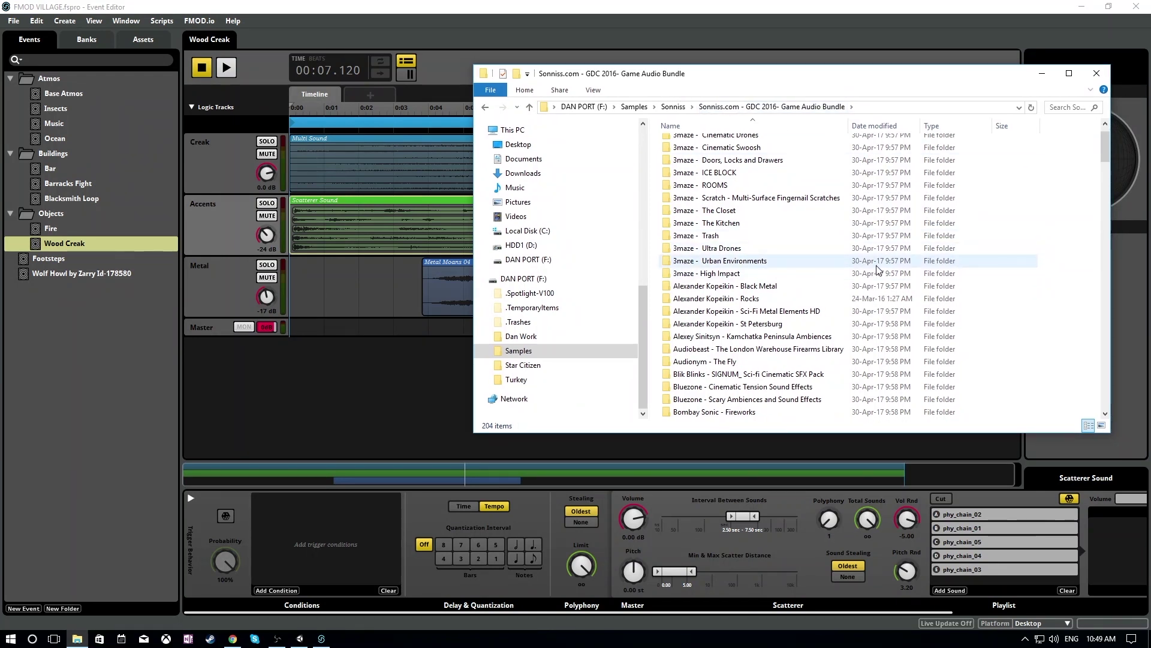
- Open the Chupapsound - CROWD AMBIANCE folder, preview hall exit st.wav, and return to the bundle folder
scroll(838, 318, down, 1)
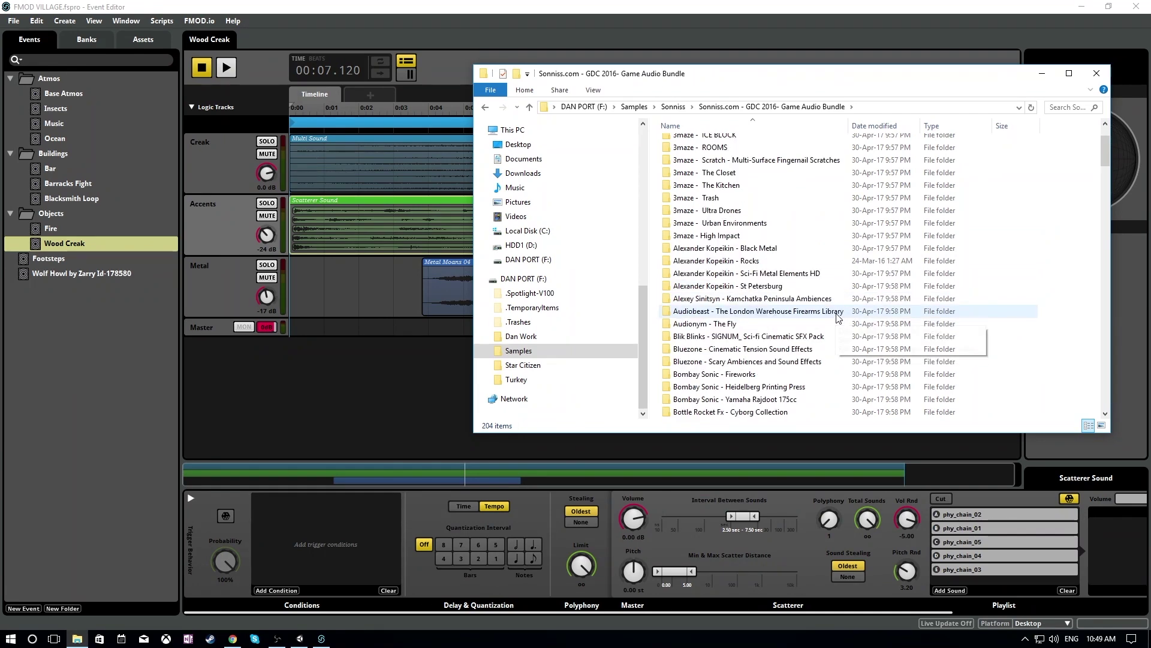
scroll(839, 318, down, 1)
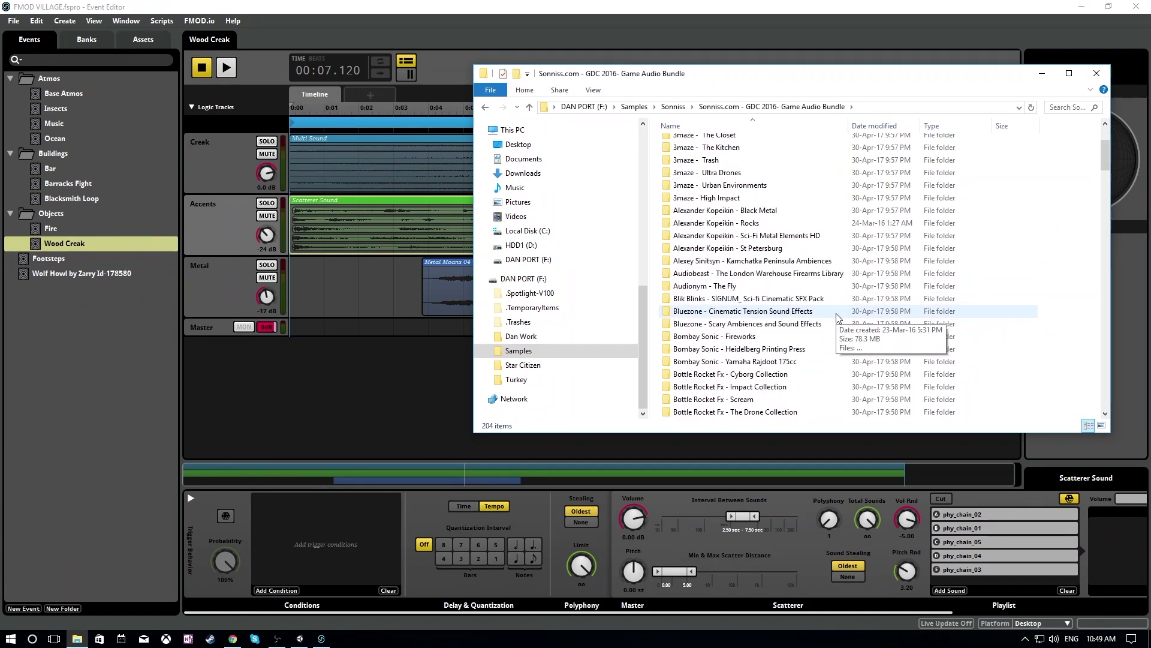
scroll(838, 317, down, 2)
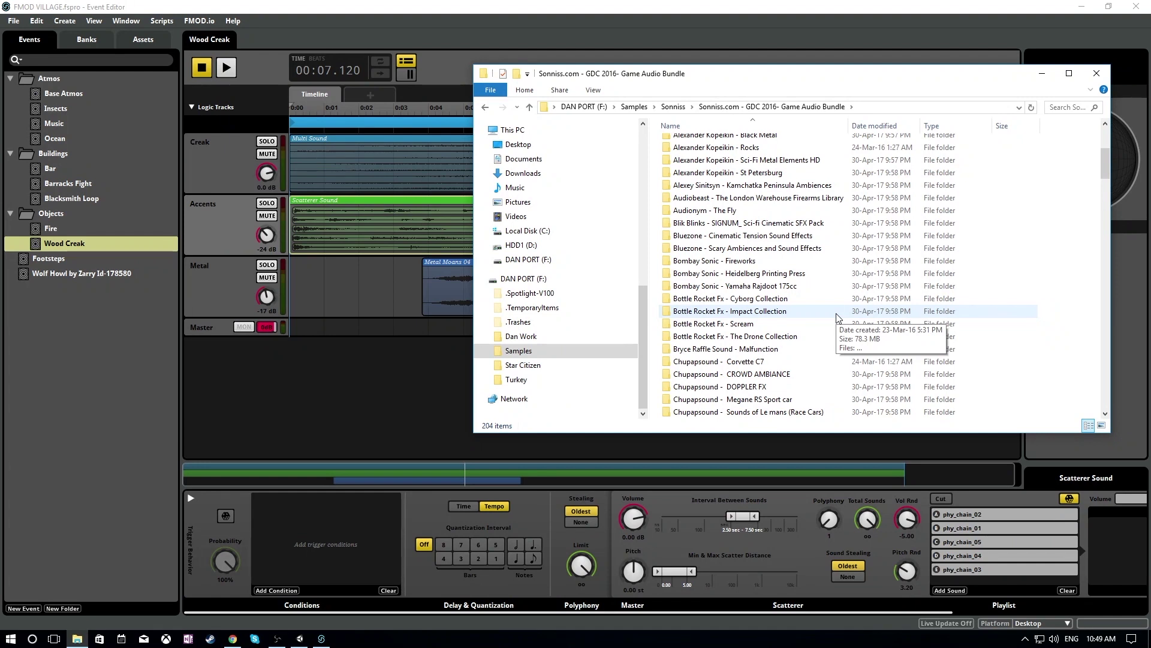
scroll(838, 317, down, 1)
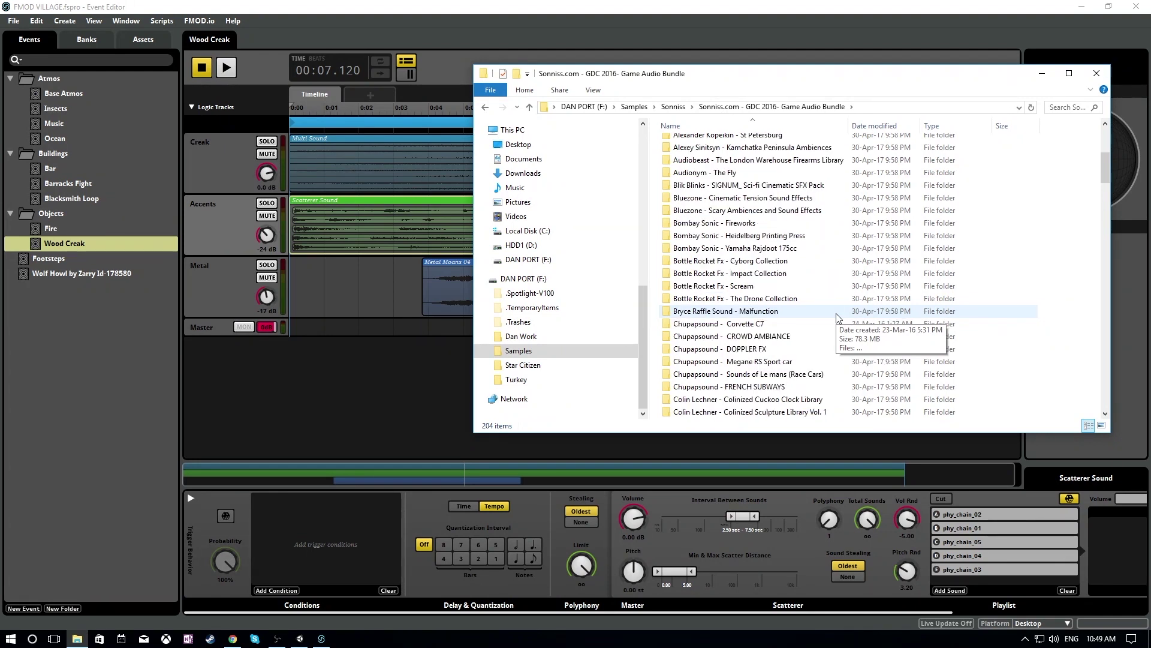
double_click(790, 336)
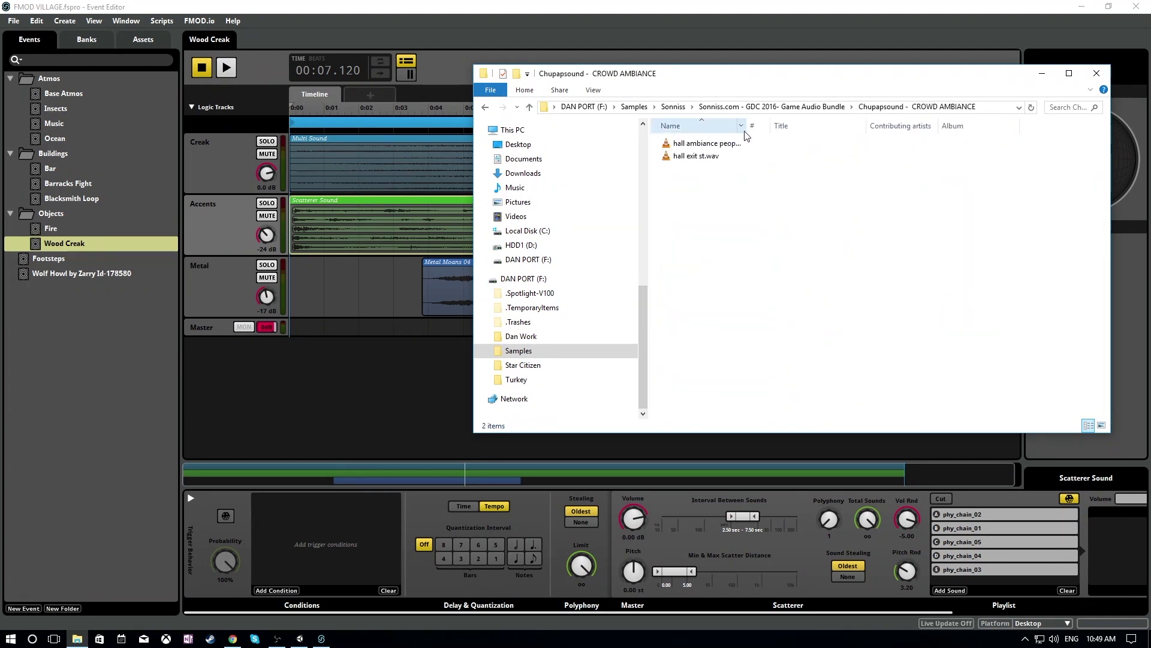
right_click(728, 129)
click(742, 138)
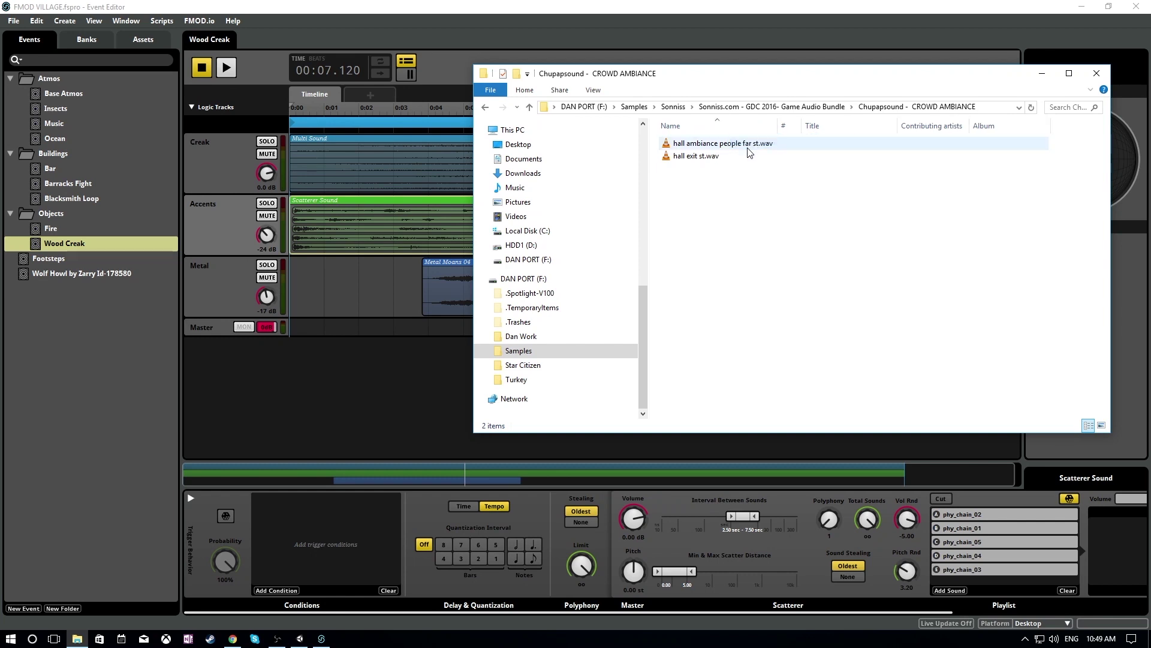
drag(727, 157, 726, 162)
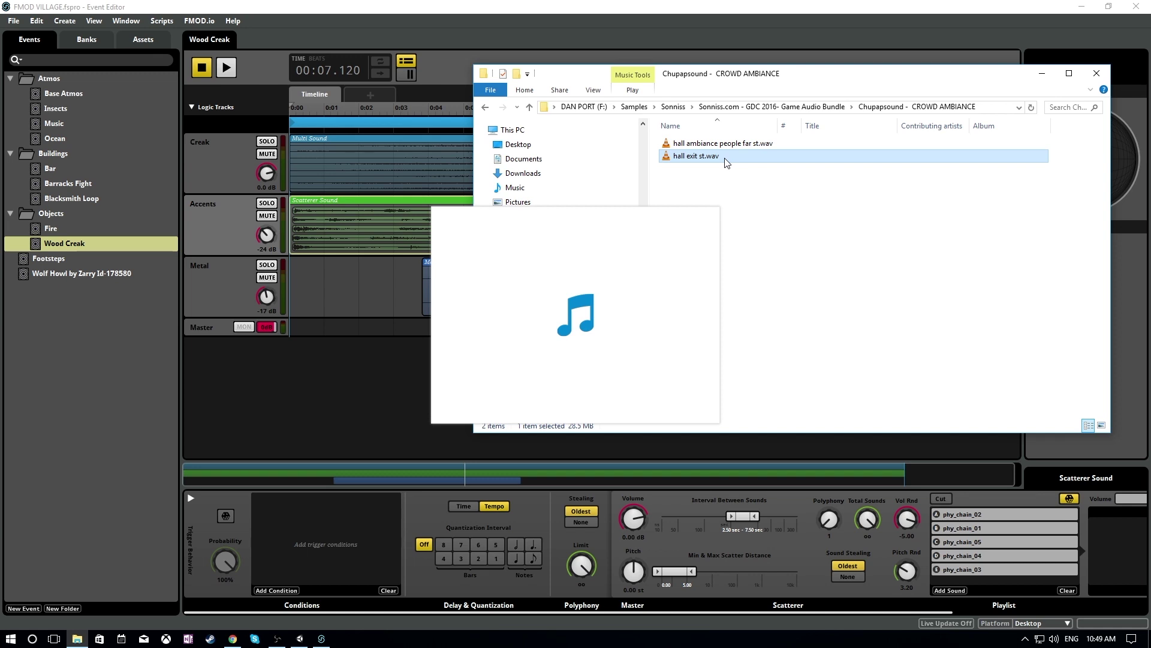
drag(726, 162, 517, 350)
click(486, 107)
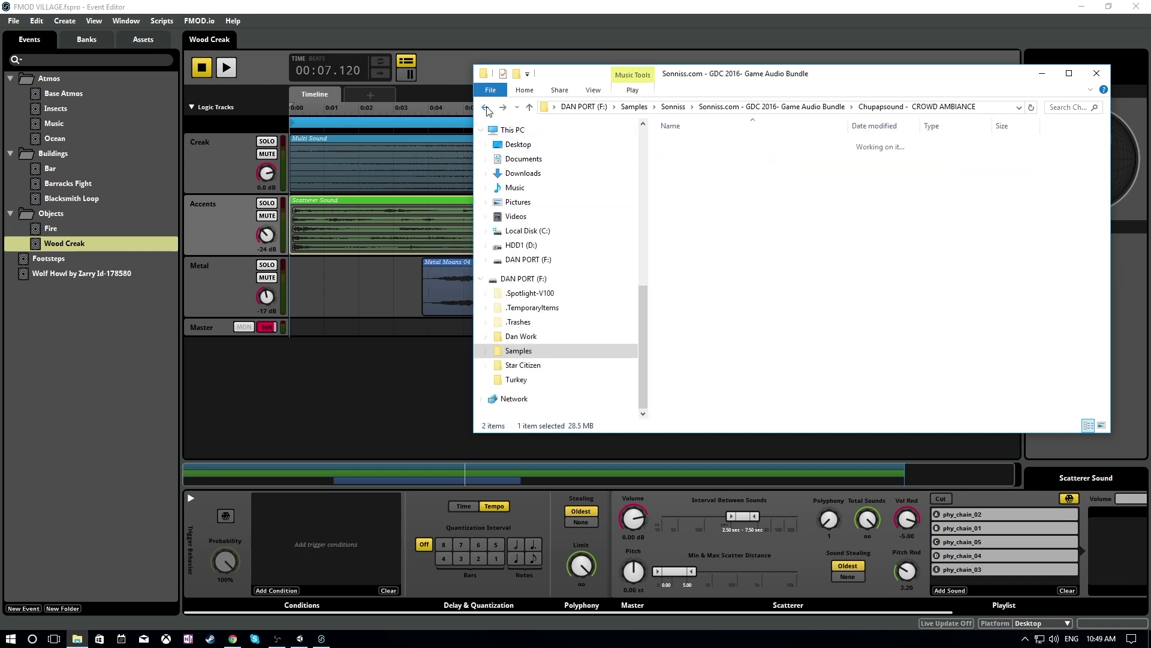
- Open the Collected Transients - Machine Emanation folder to check its files and return to the bundle folder
scroll(824, 281, down, 1)
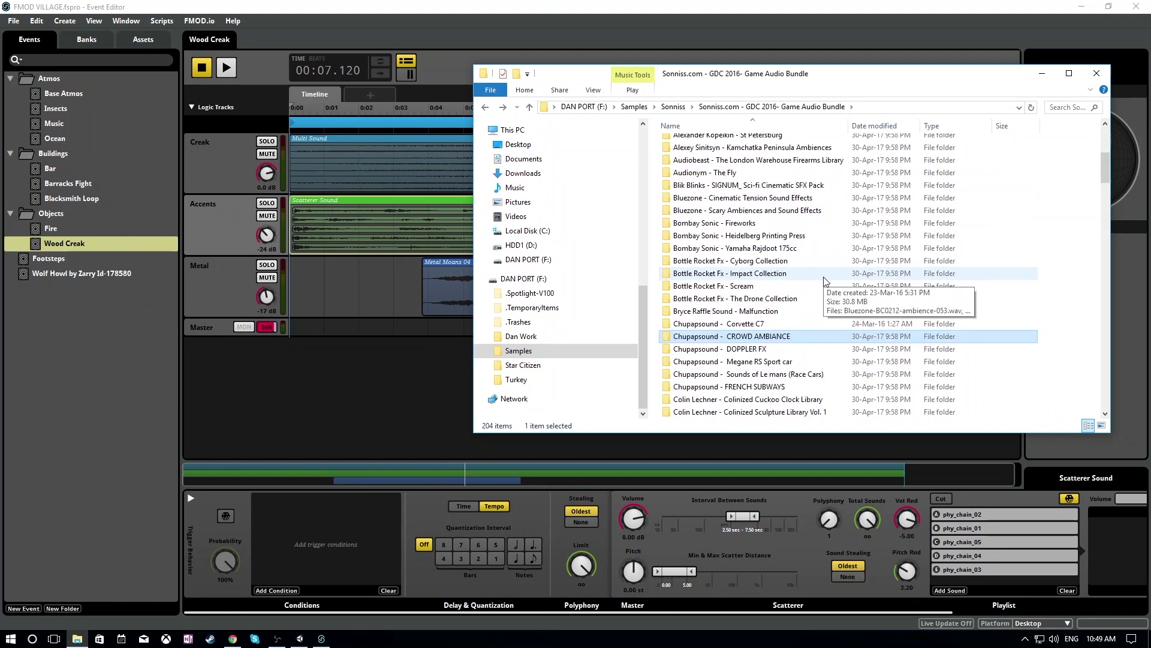
scroll(824, 281, down, 1)
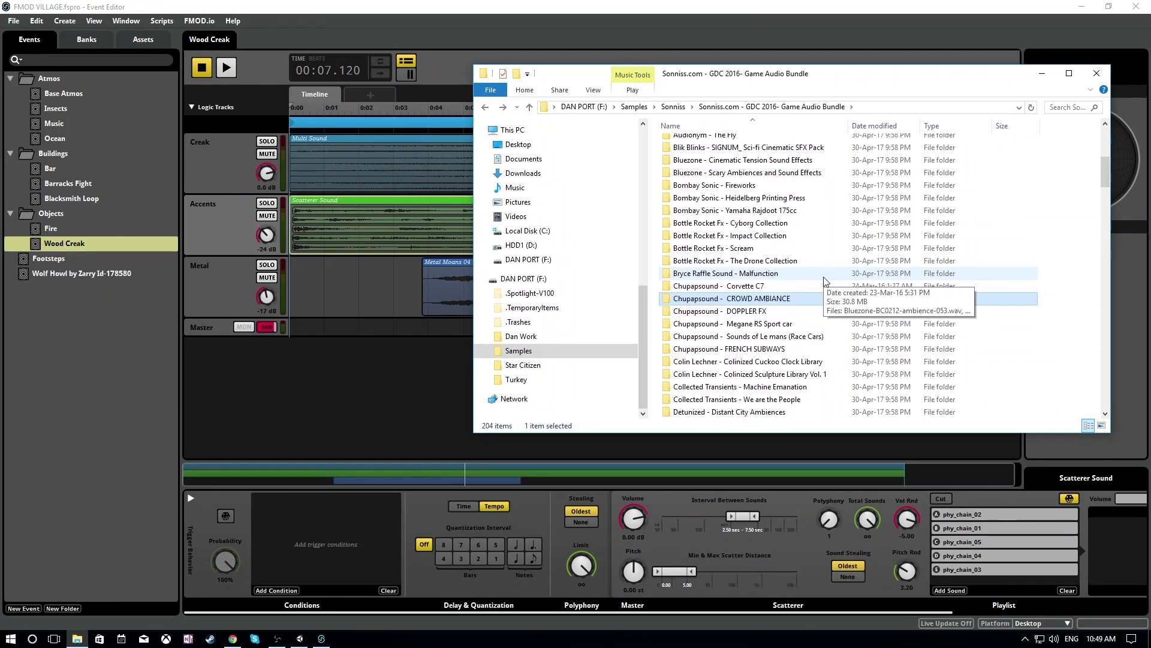
scroll(825, 281, down, 1)
double_click(811, 350)
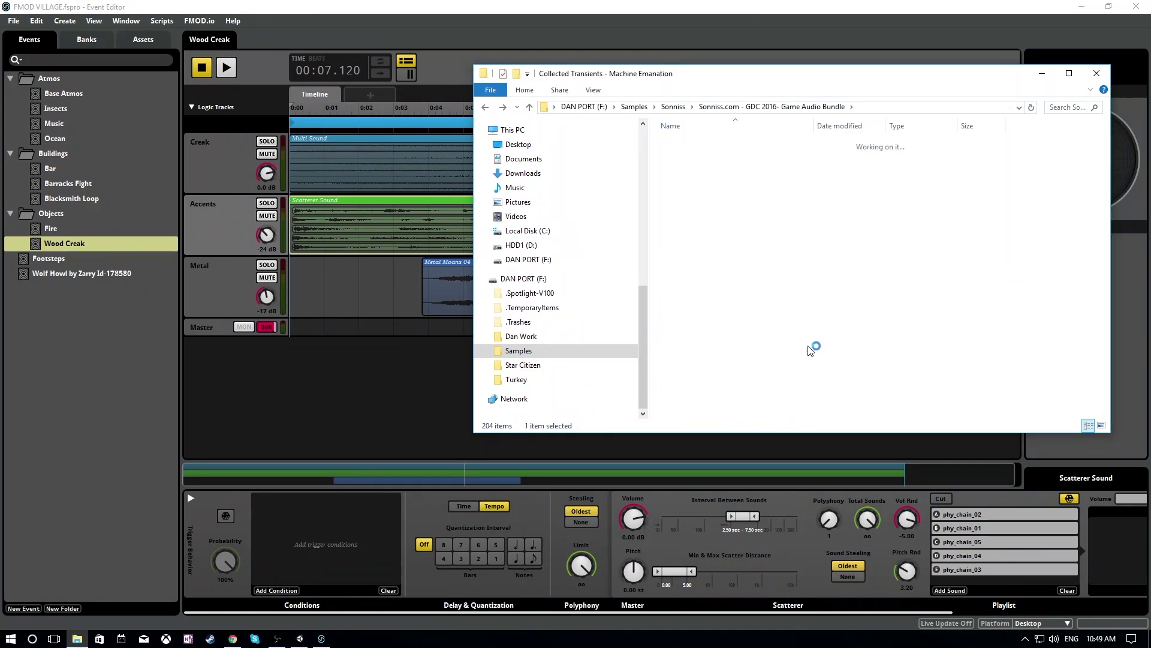
right_click(709, 130)
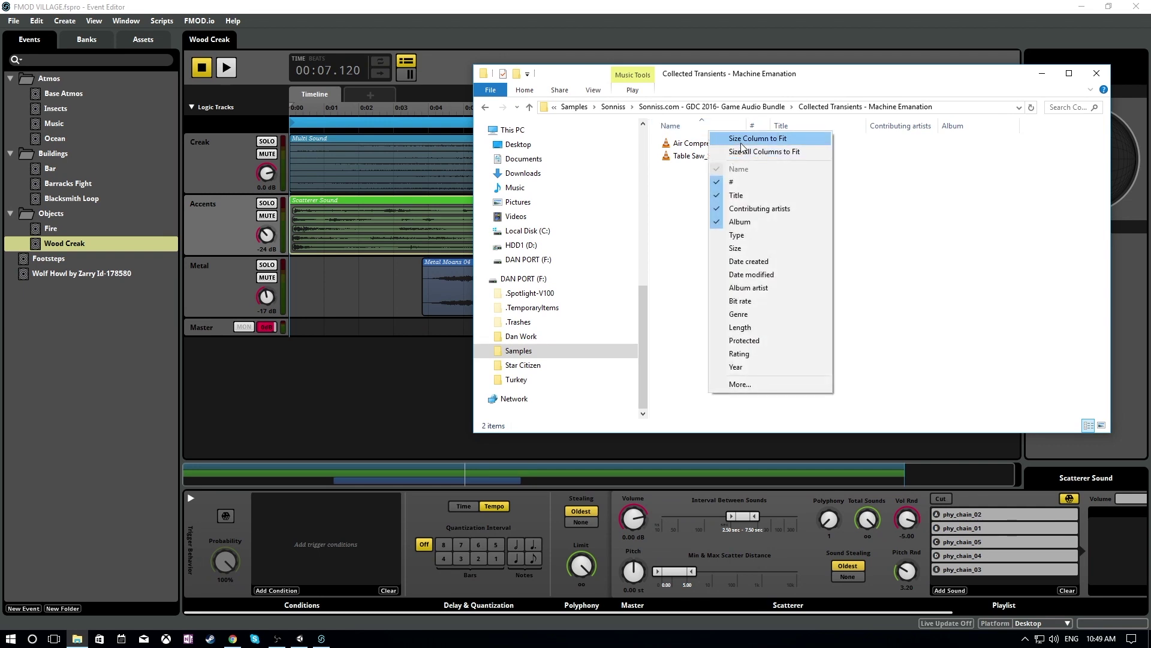
click(486, 107)
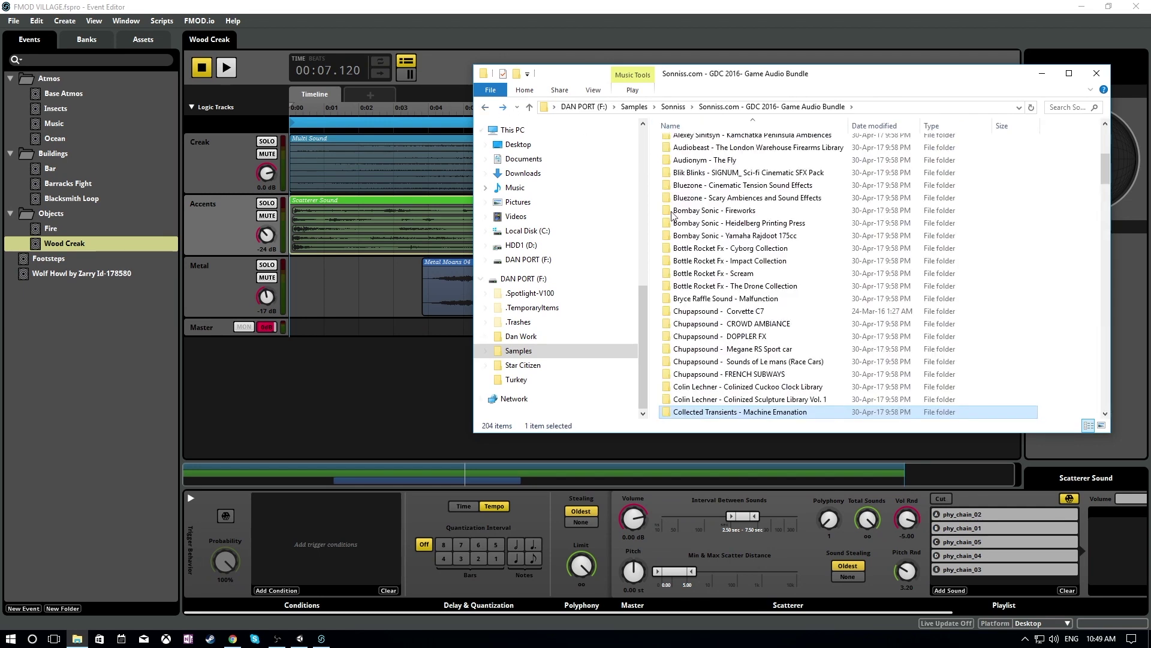
- Open the Digital Rain Lab - Dreamscapes vol.2 folder, preview both of its sounds including Whirlwind.wav, and return to the bundle folder
scroll(797, 287, down, 2)
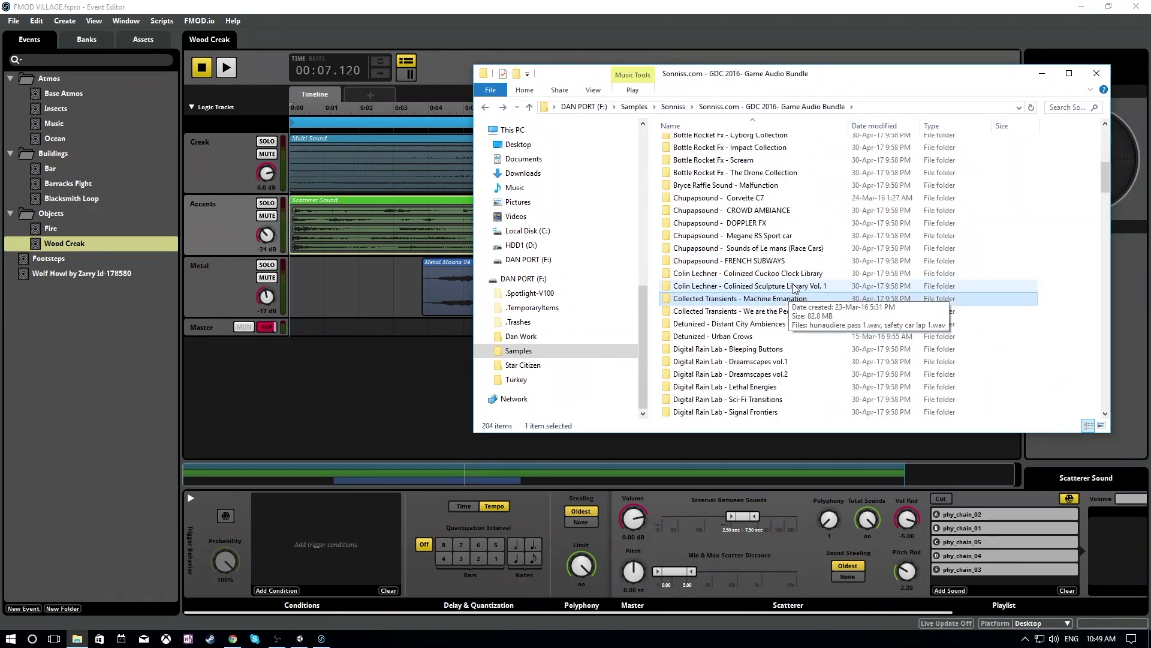
scroll(791, 300, down, 2)
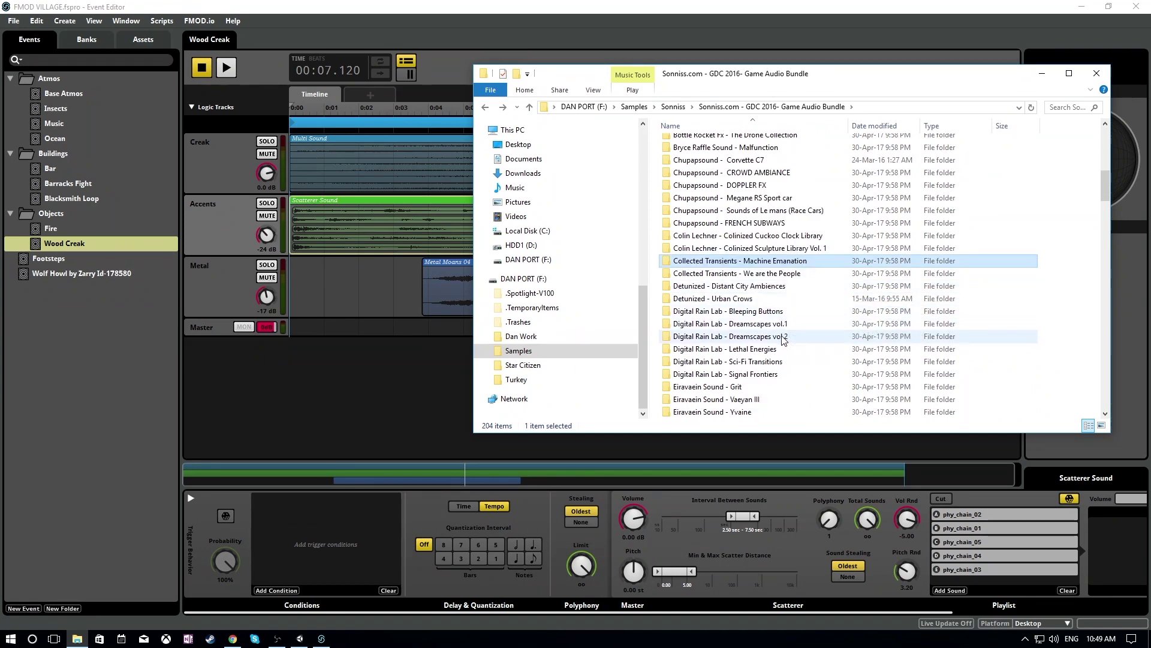
double_click(774, 336)
double_click(715, 144)
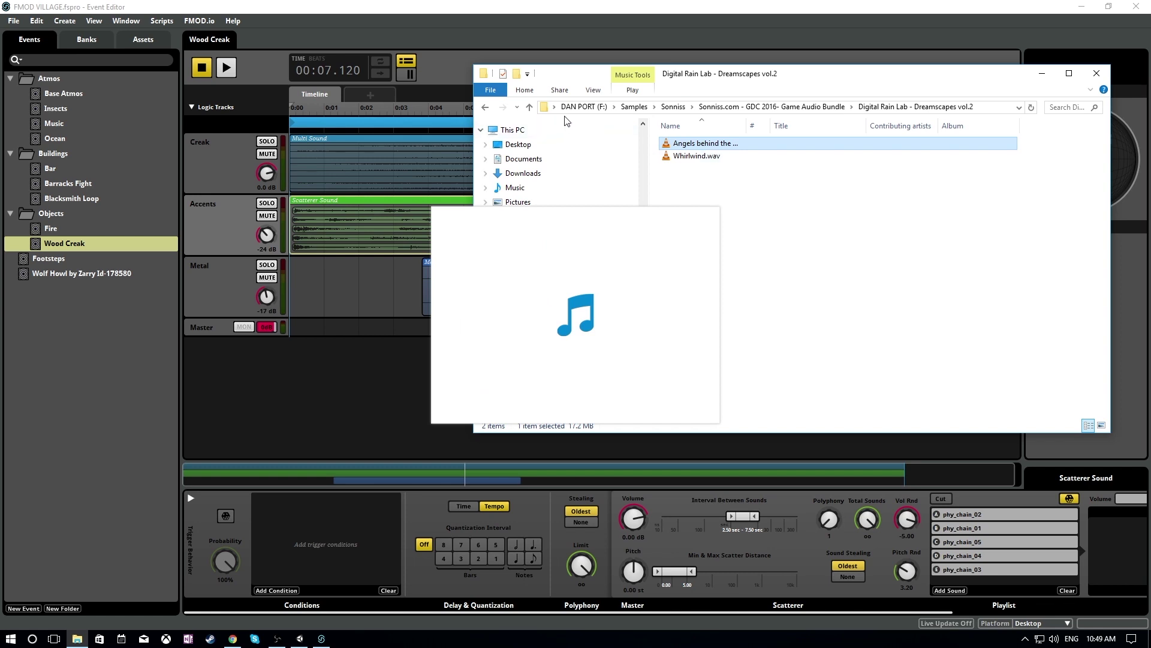
click(710, 157)
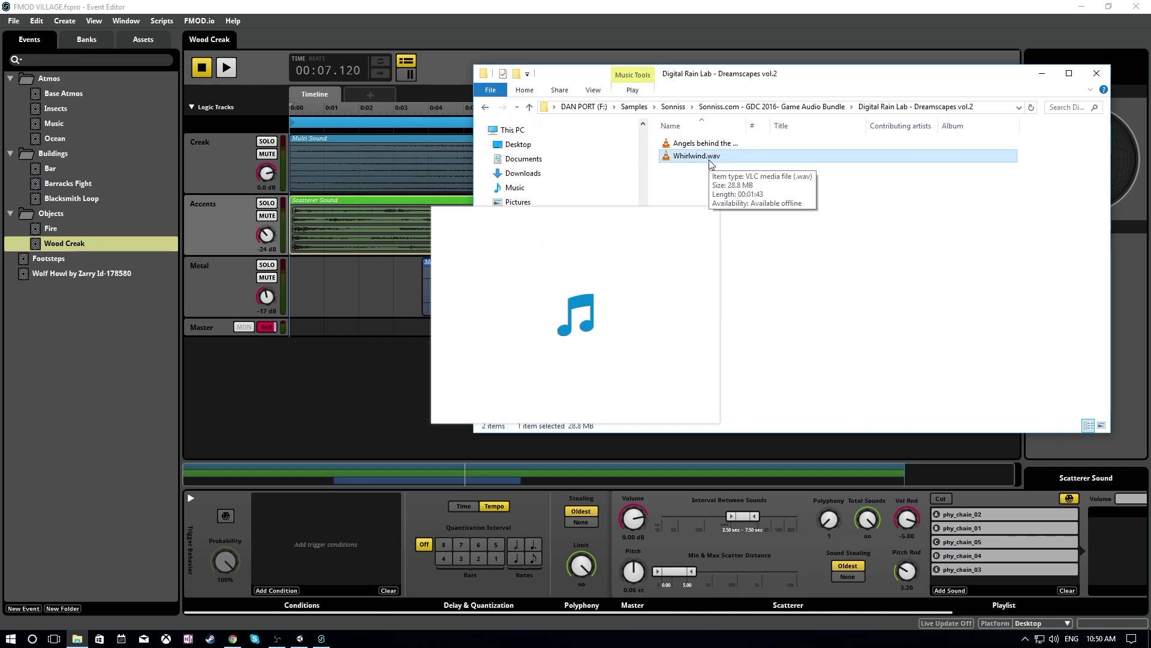
click(485, 108)
scroll(776, 281, down, 2)
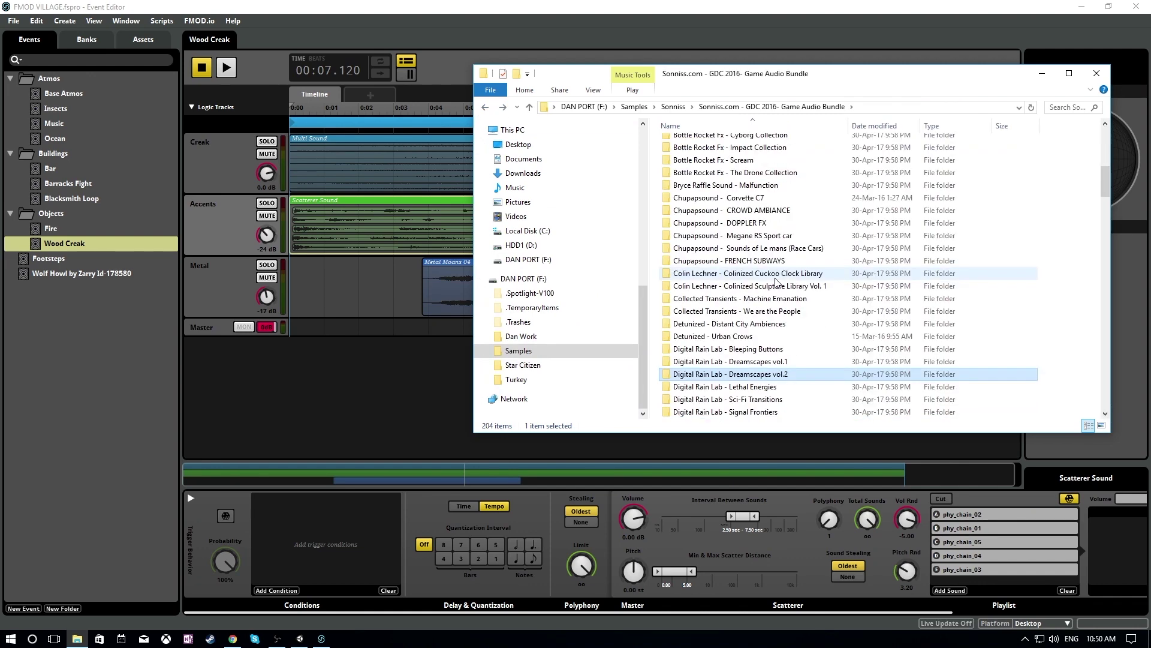
scroll(775, 281, down, 1)
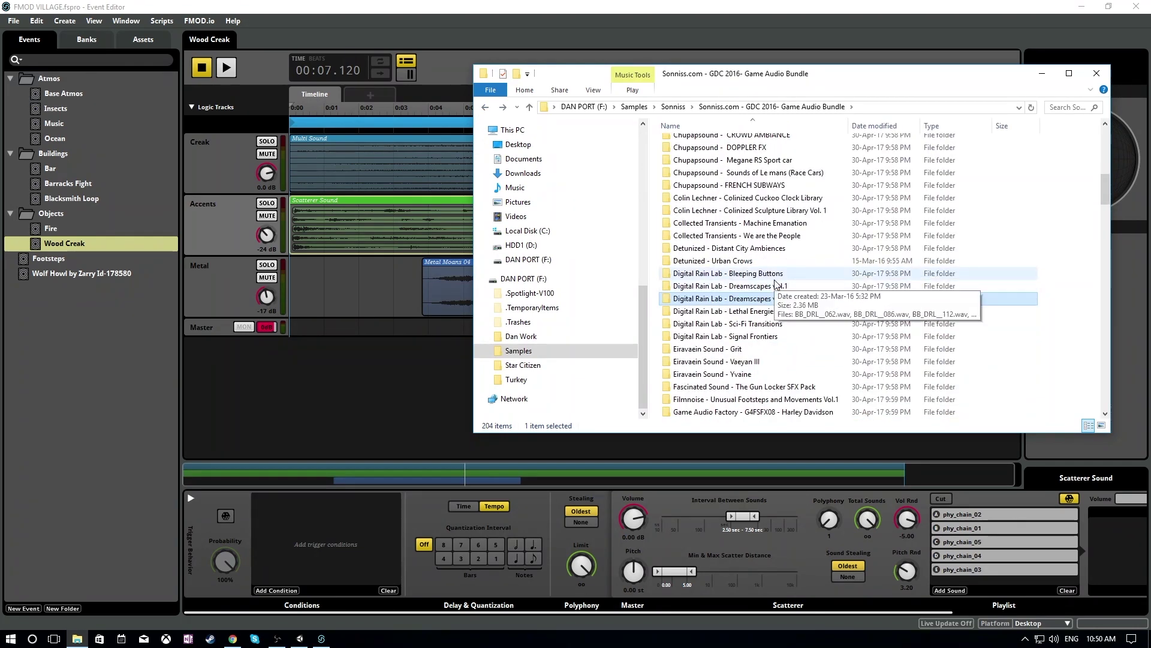
- Open the Music event in FMOD Studio and rename its audio track to Track
click(53, 113)
click(54, 109)
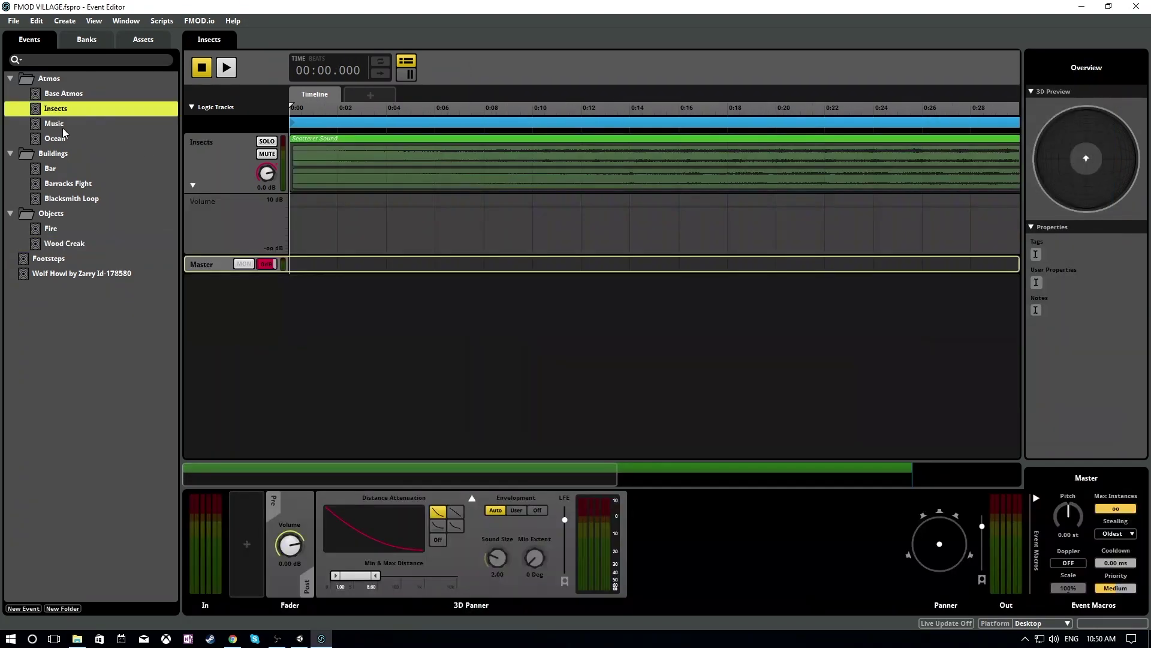
click(60, 124)
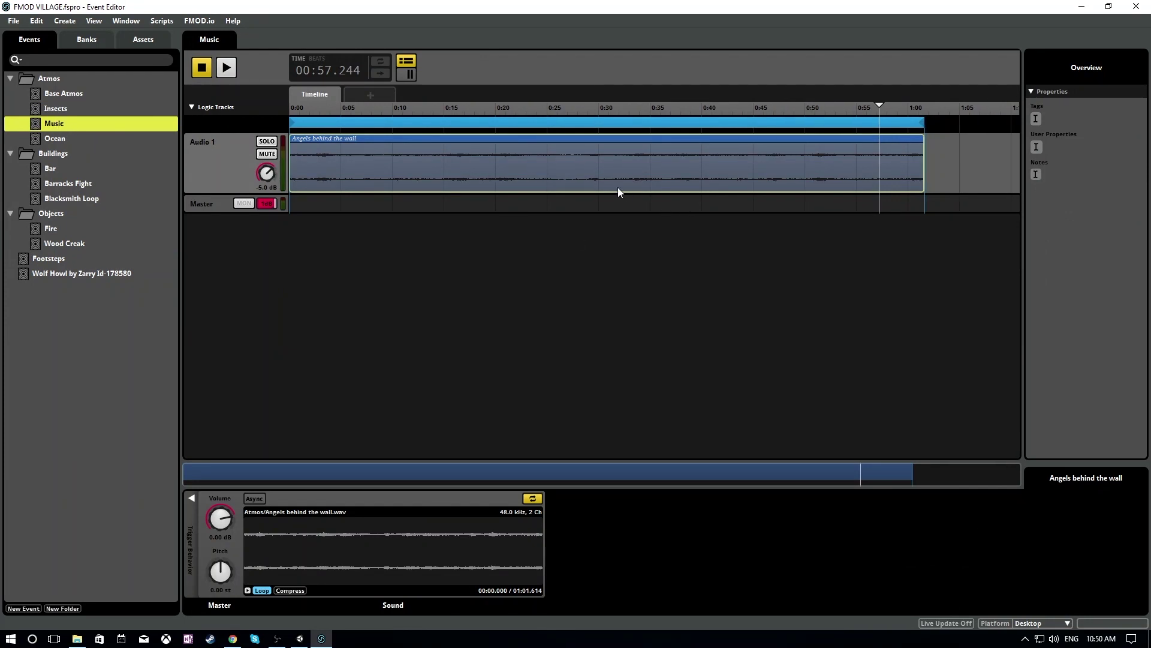
double_click(208, 142)
text(Track)
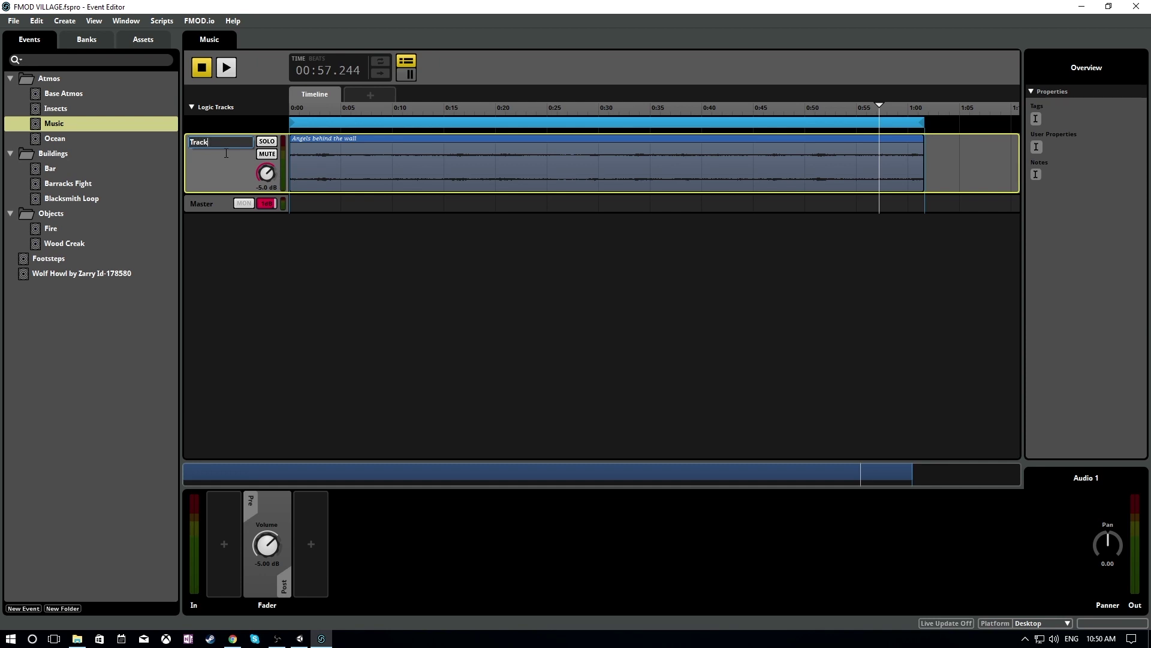
key(Return)
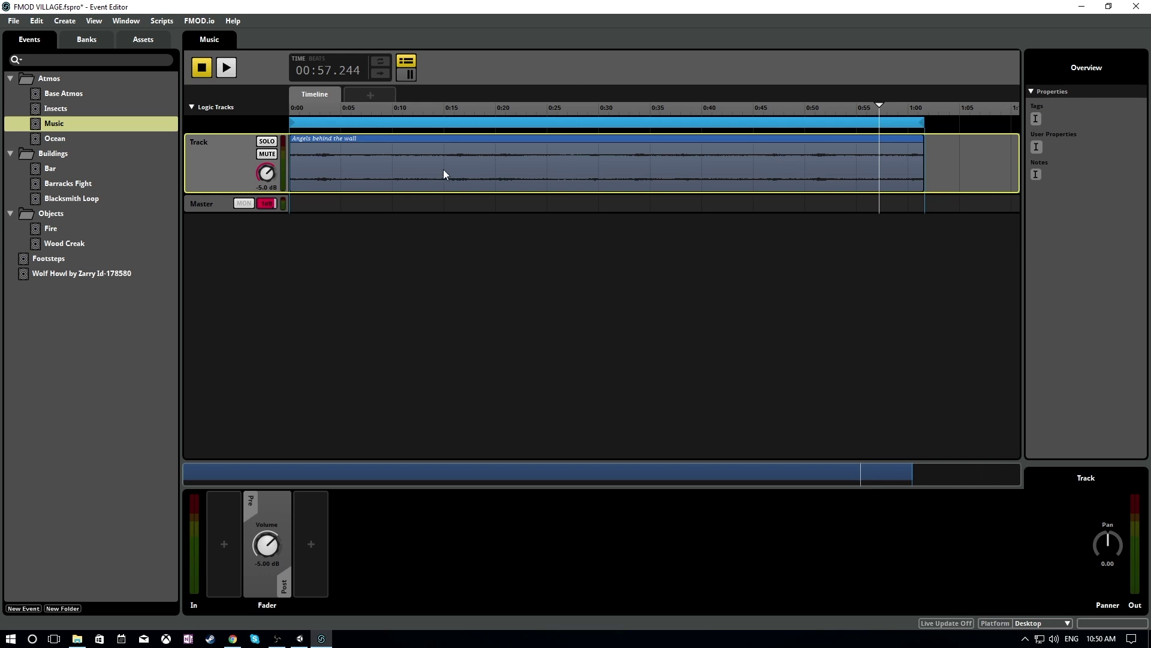
- Import Whirlwind.wav from the Digital Rain Lab - Dreamscapes vol.2 folder into the project's Atmos asset folder
click(76, 638)
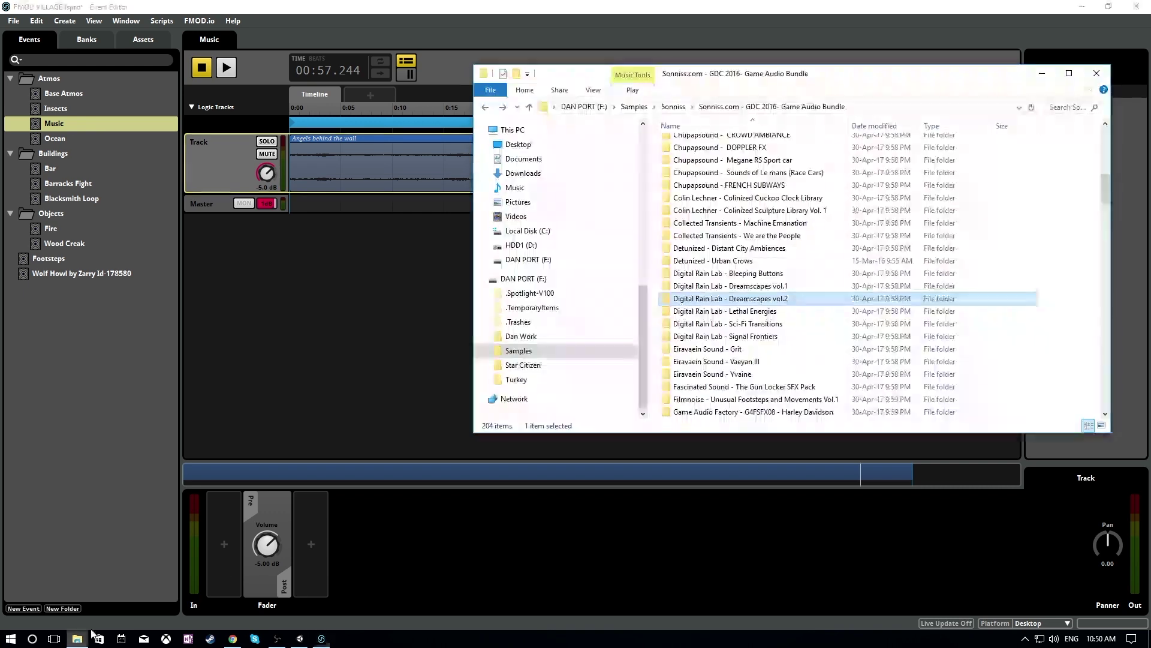
double_click(756, 298)
drag(703, 157, 88, 77)
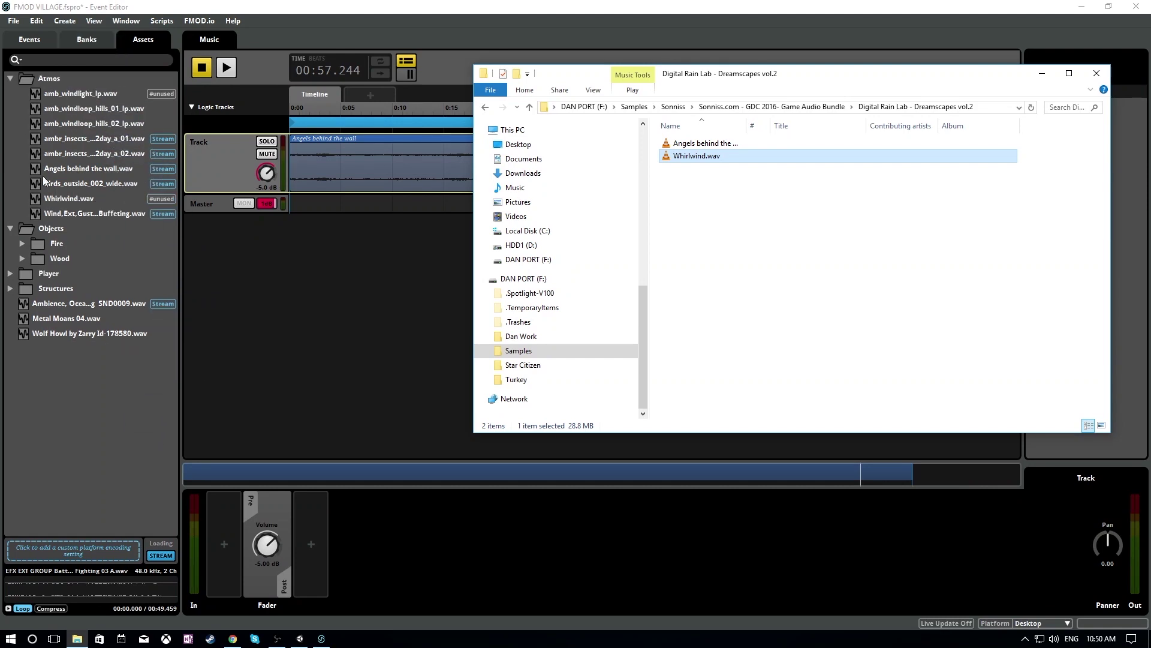
- Create an asset folder named Music and move Whirlwind.wav and Angels behind the wall.wav from Atmos into it
click(41, 83)
right_click(48, 81)
click(81, 420)
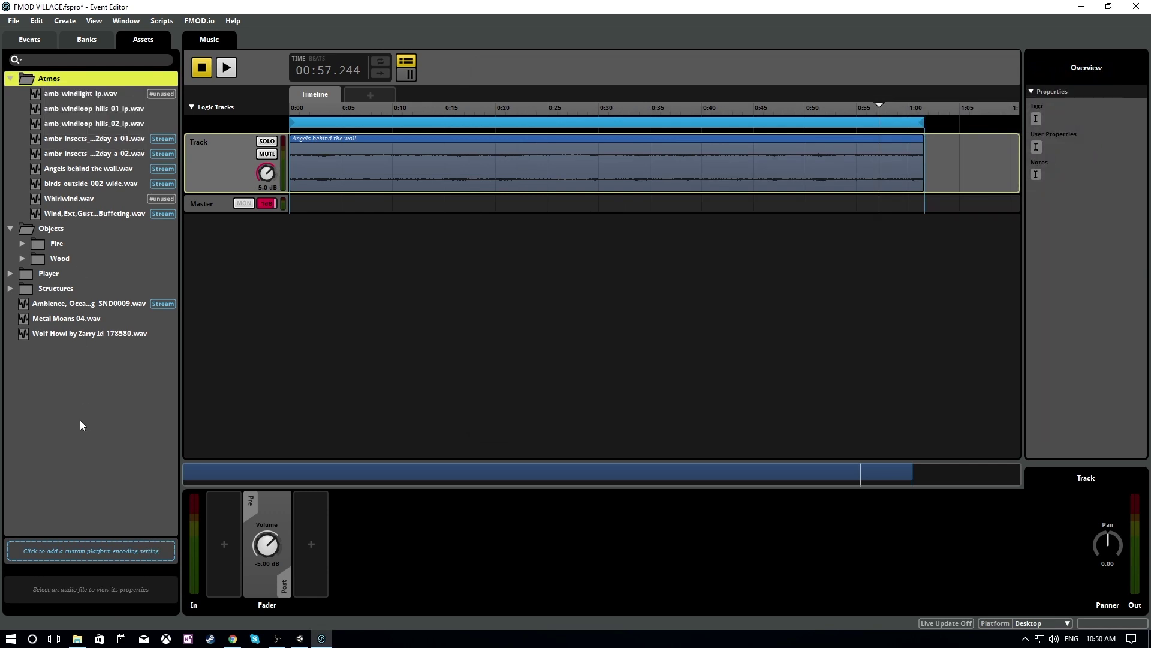
right_click(78, 414)
click(99, 432)
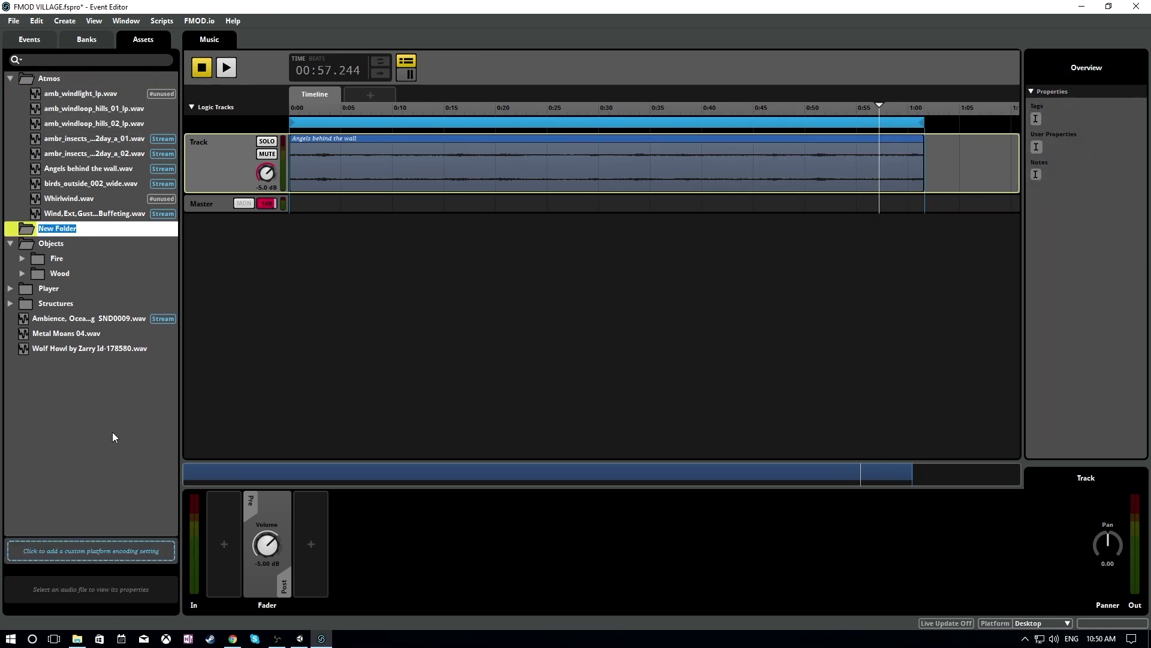
text(Music)
click(113, 398)
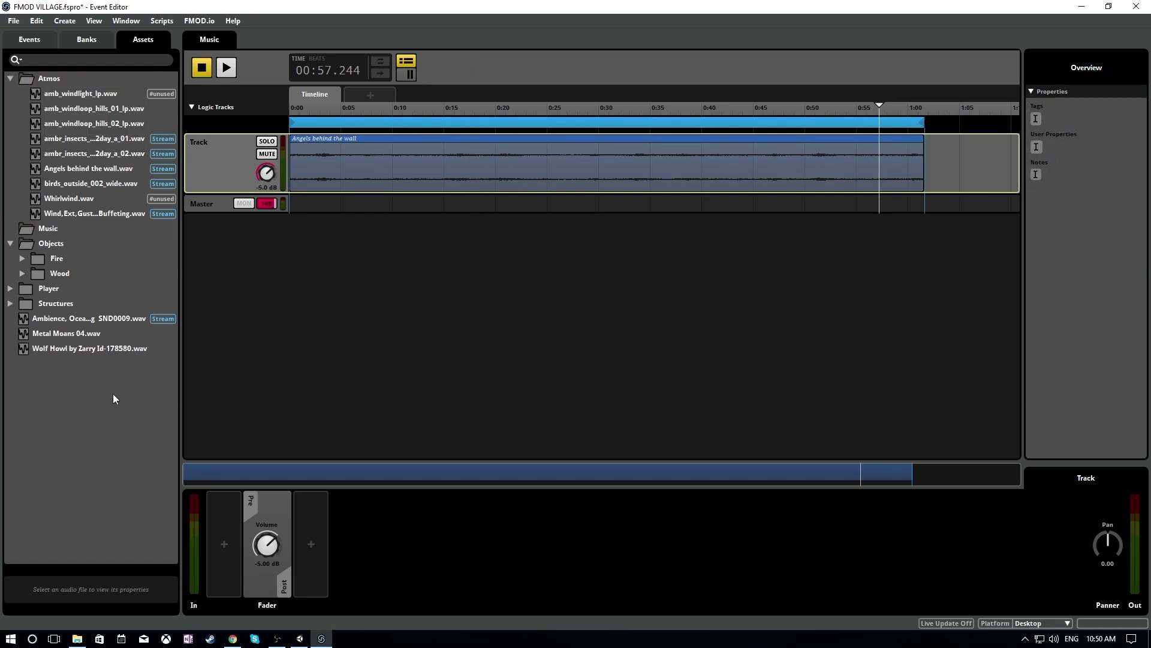
drag(95, 197, 89, 228)
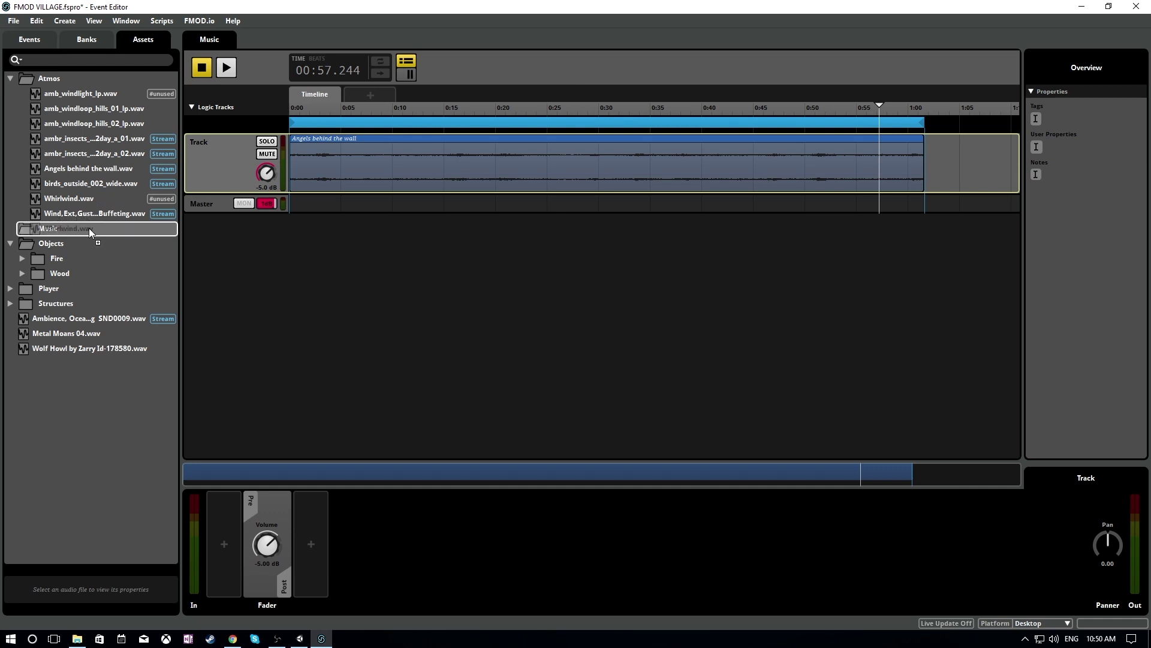
drag(89, 175, 72, 213)
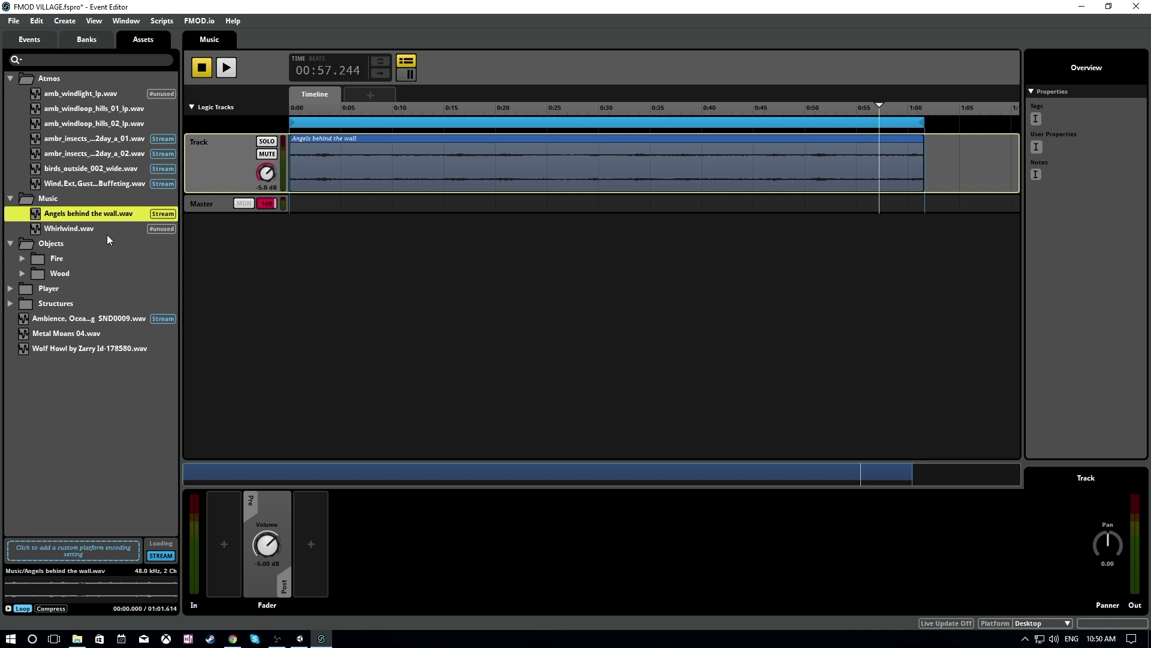
- Add a second audio track to the Music event and place Whirlwind.wav on it after the Angels behind the wall clip
right_click(221, 164)
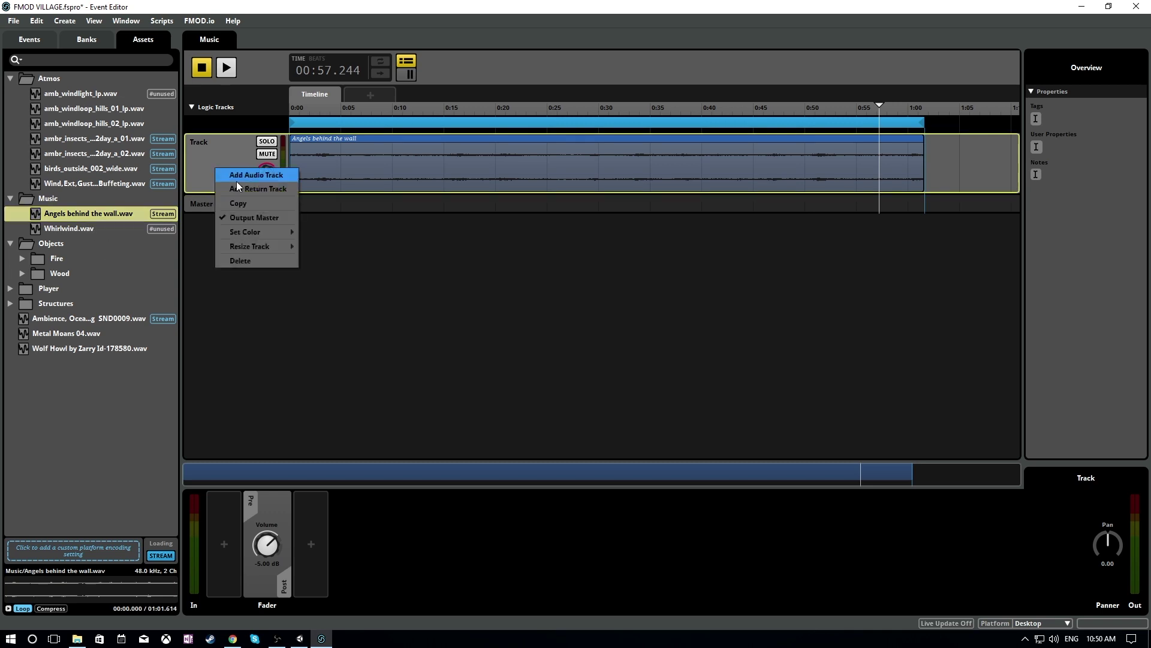
click(241, 171)
drag(69, 229, 728, 241)
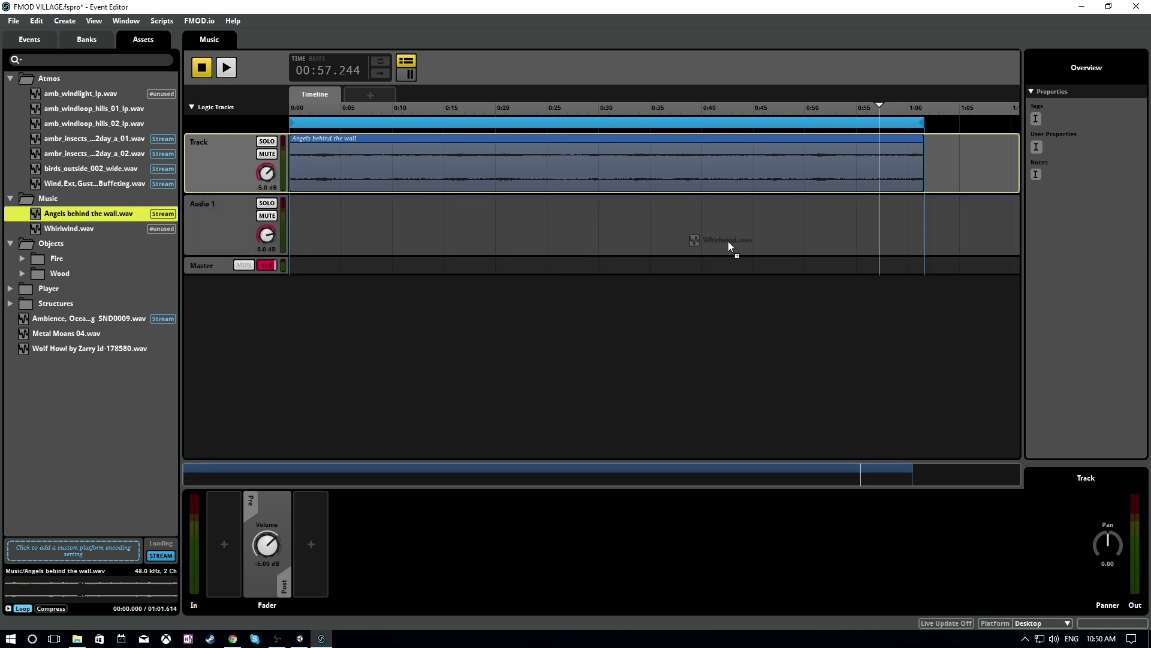
drag(942, 221, 973, 233)
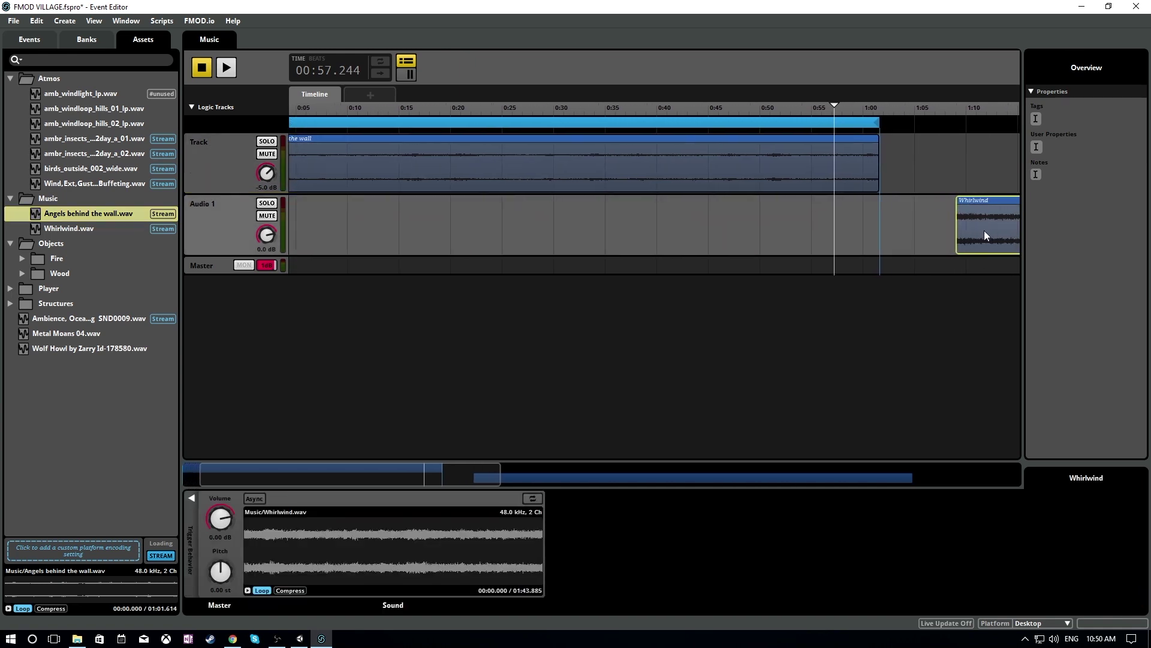
ctrl+scroll(714, 289, down, 3)
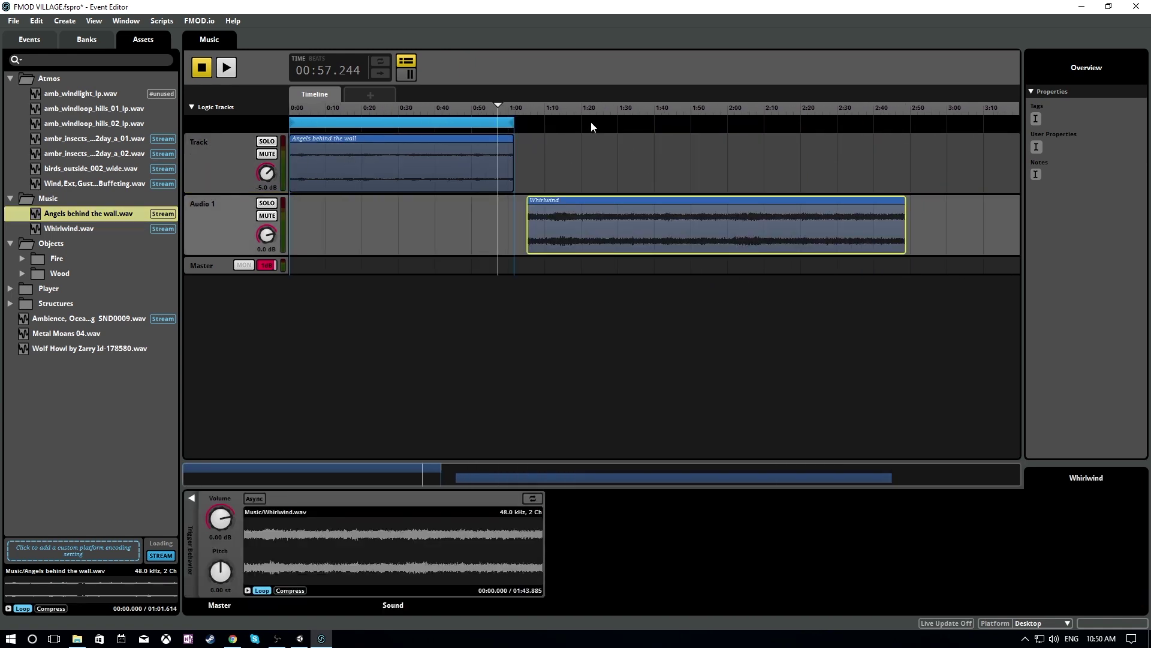
- Add one timeline marker at the start of the Whirlwind clip and another at 0:00, where Angels behind the wall begins
right_click(534, 125)
click(551, 132)
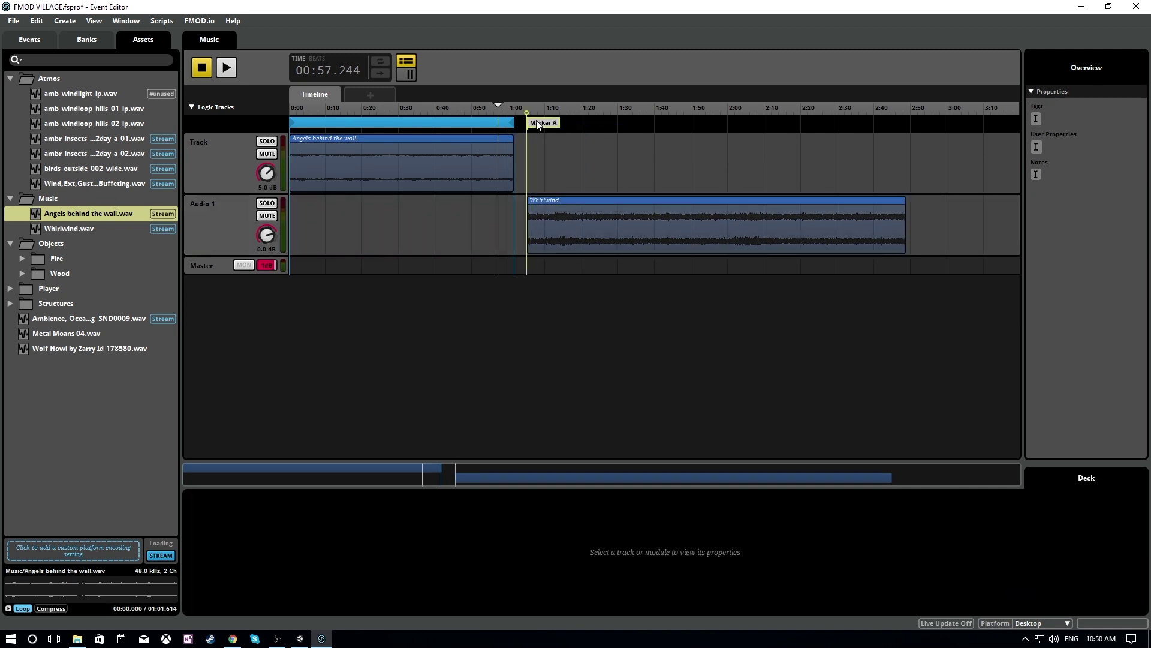
right_click(600, 121)
click(625, 130)
mouse_move(607, 124)
mouse_down()
mouse_move(455, 89)
mouse_move(275, 151)
mouse_move(288, 185)
mouse_up()
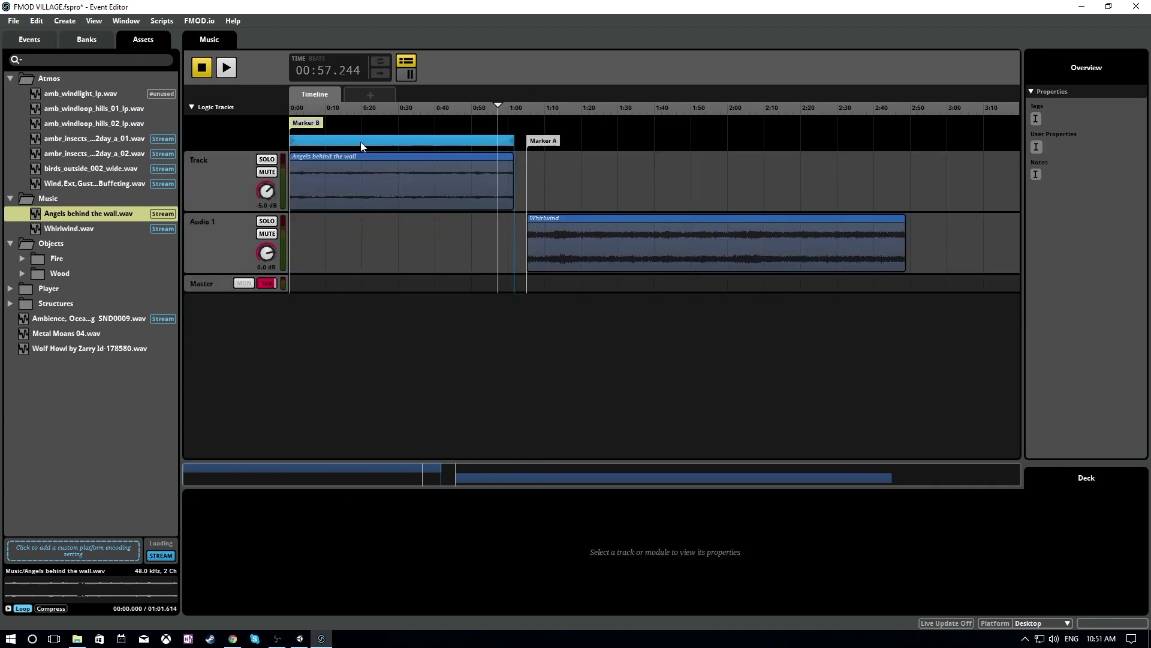
- Delete the loop region over Angels behind the wall and add a transition to Marker A at about 0:32
right_click(410, 143)
click(434, 192)
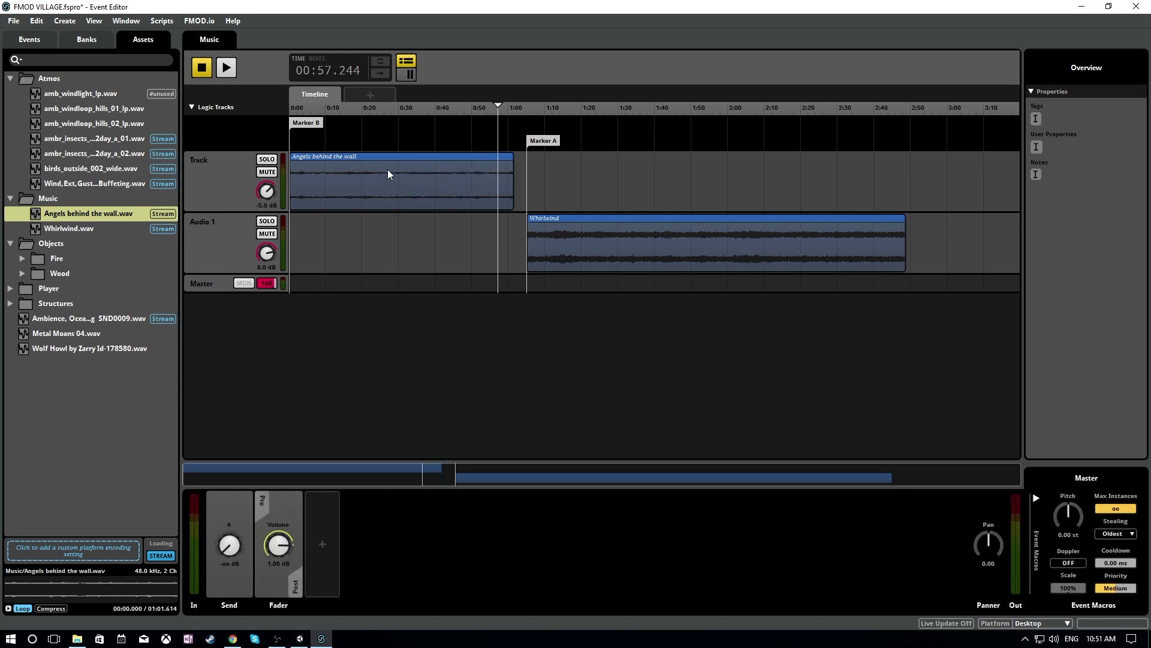
right_click(296, 143)
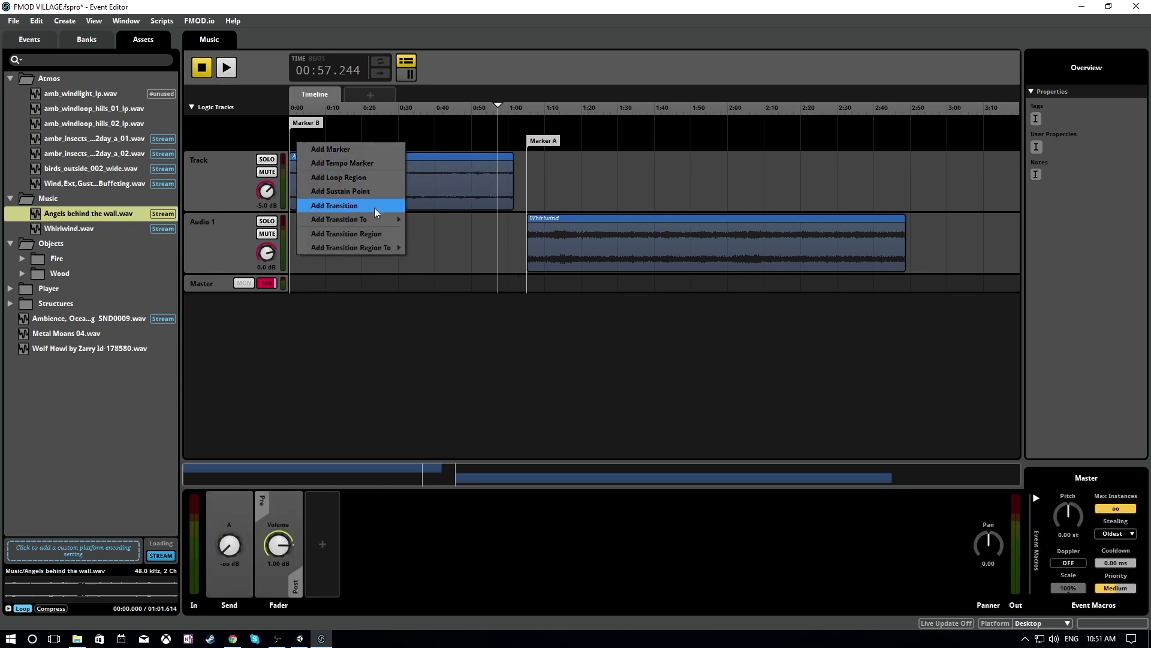
mouse_move(372, 223)
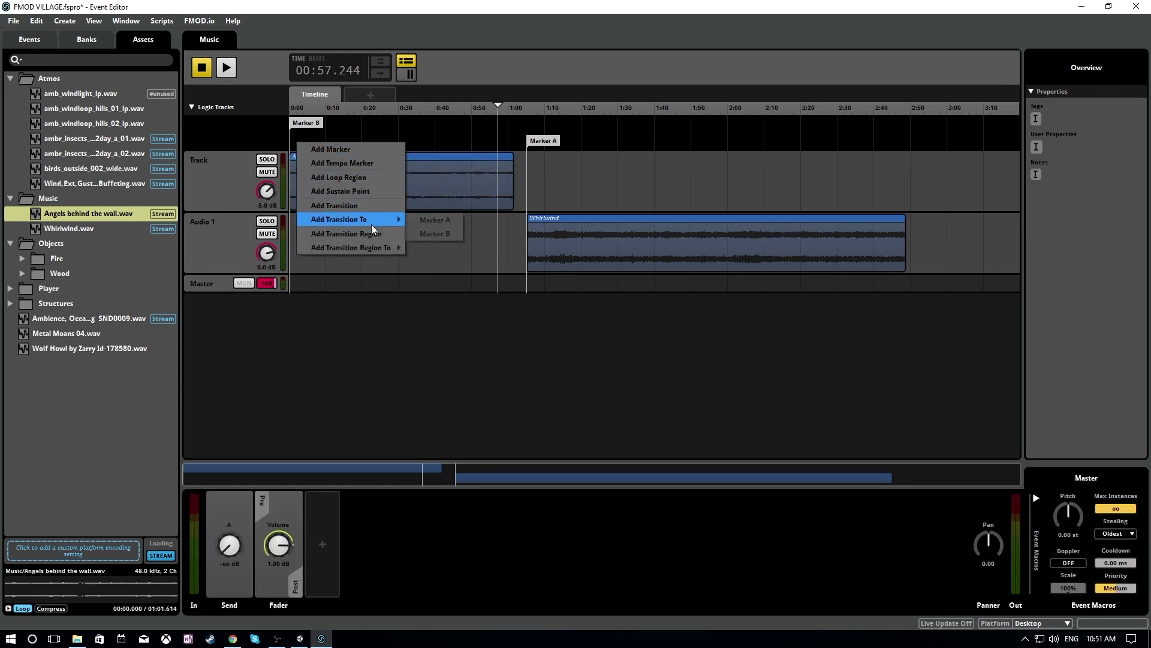
click(419, 222)
click(316, 144)
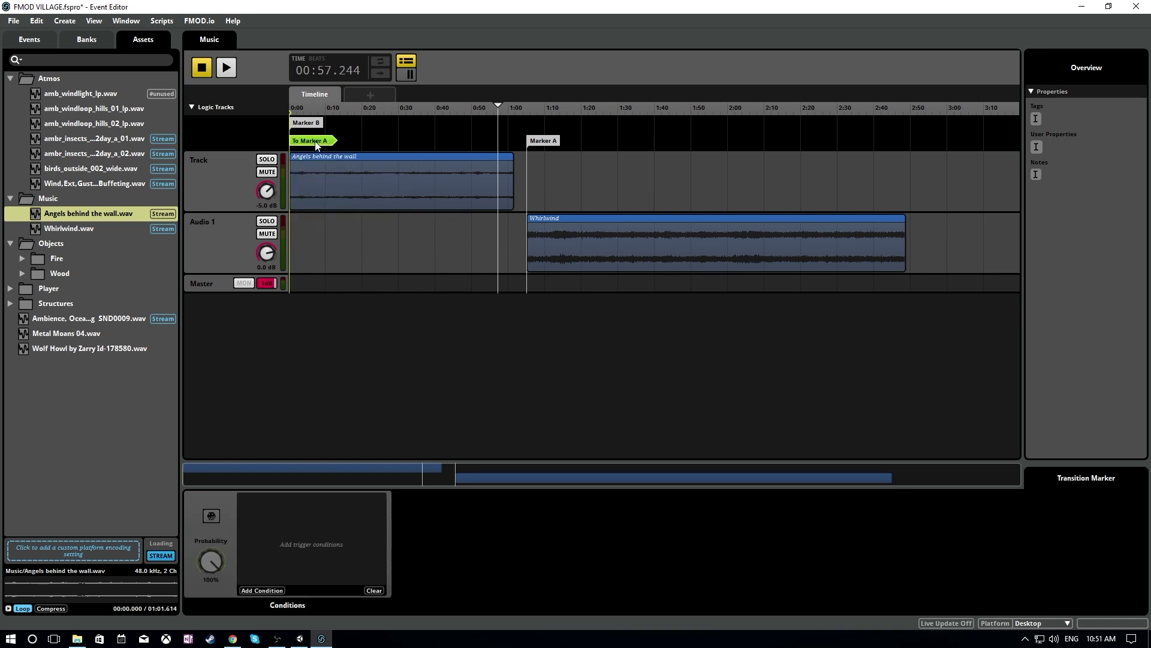
drag(315, 143, 544, 136)
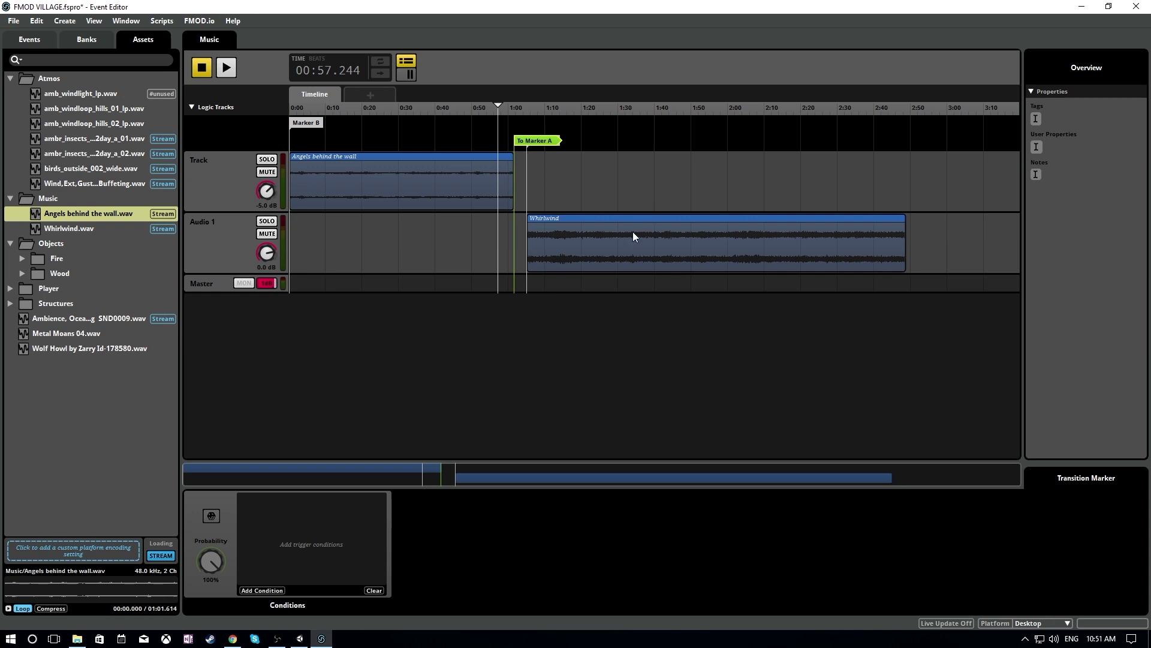
drag(526, 139, 419, 142)
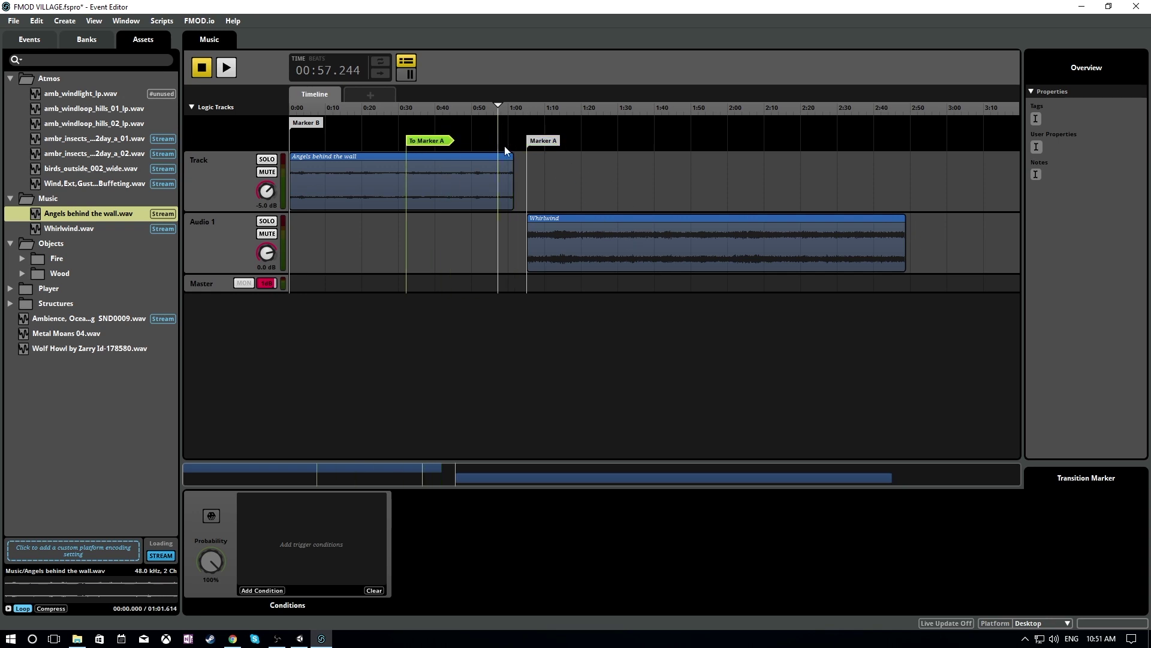
- Move the Whirlwind clip together with Marker A to about 1:30, placing the clip on the track holding Angels behind the wall
click(602, 243)
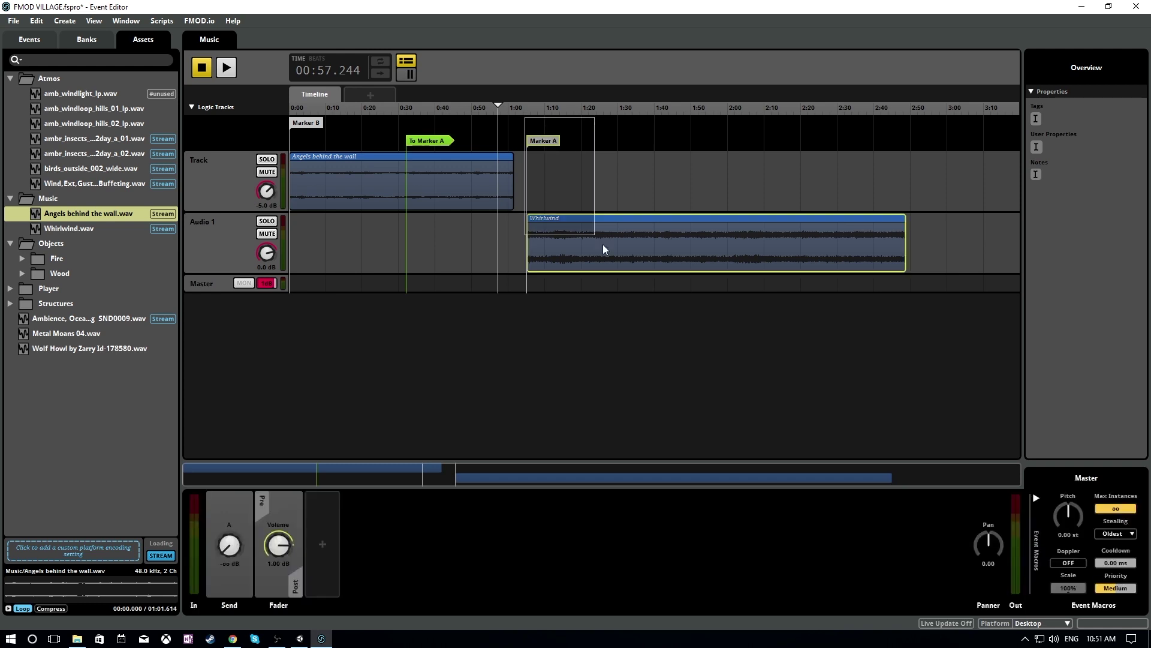
mouse_move(603, 217)
mouse_down()
mouse_move(714, 208)
mouse_move(690, 231)
mouse_move(697, 196)
mouse_up()
click(600, 186)
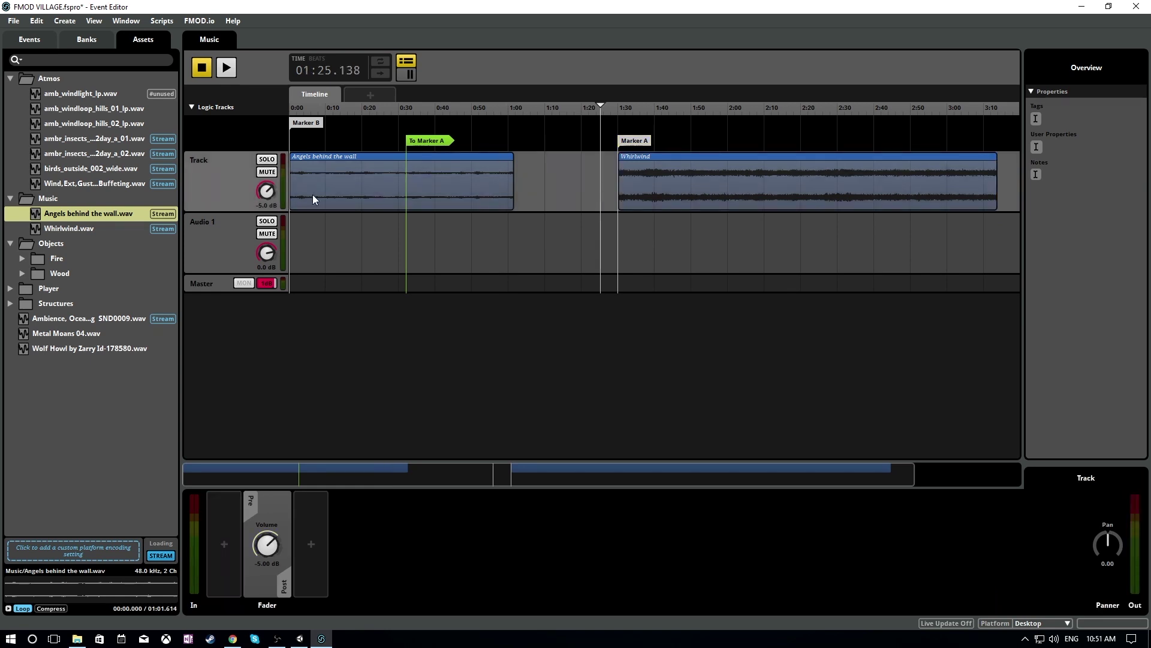
- Open the options of the empty Audio 1 track
right_click(210, 234)
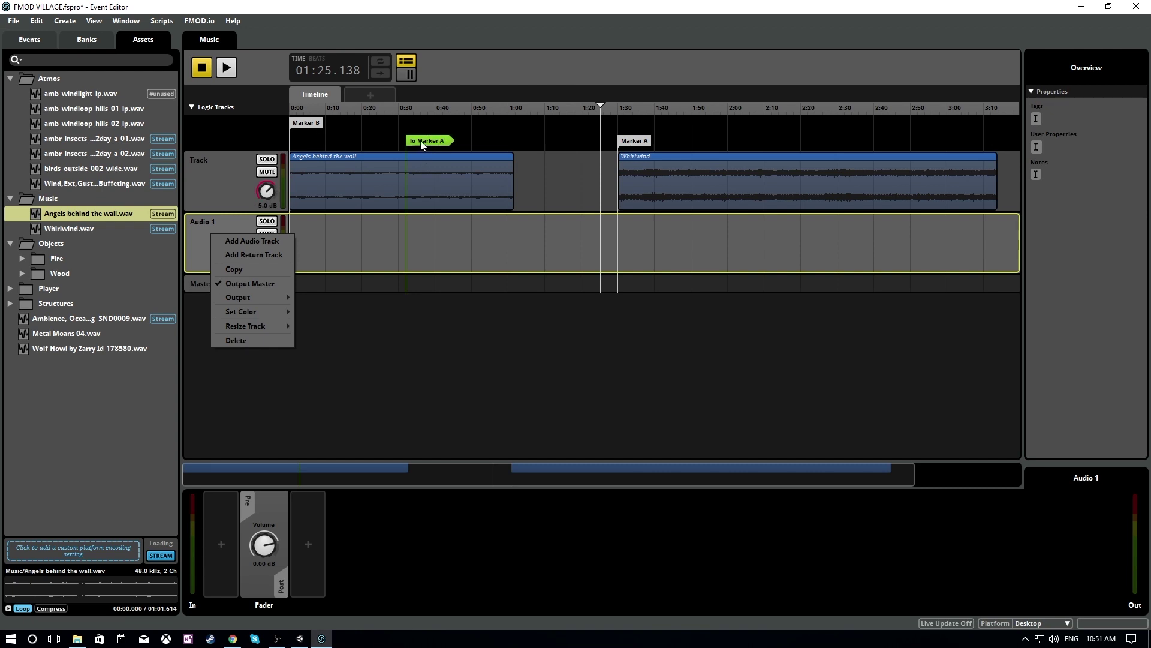
- Move Marker B over the Whirlwind clip, Marker A to the timeline start, and the To Marker A transition to about 2:34
click(304, 124)
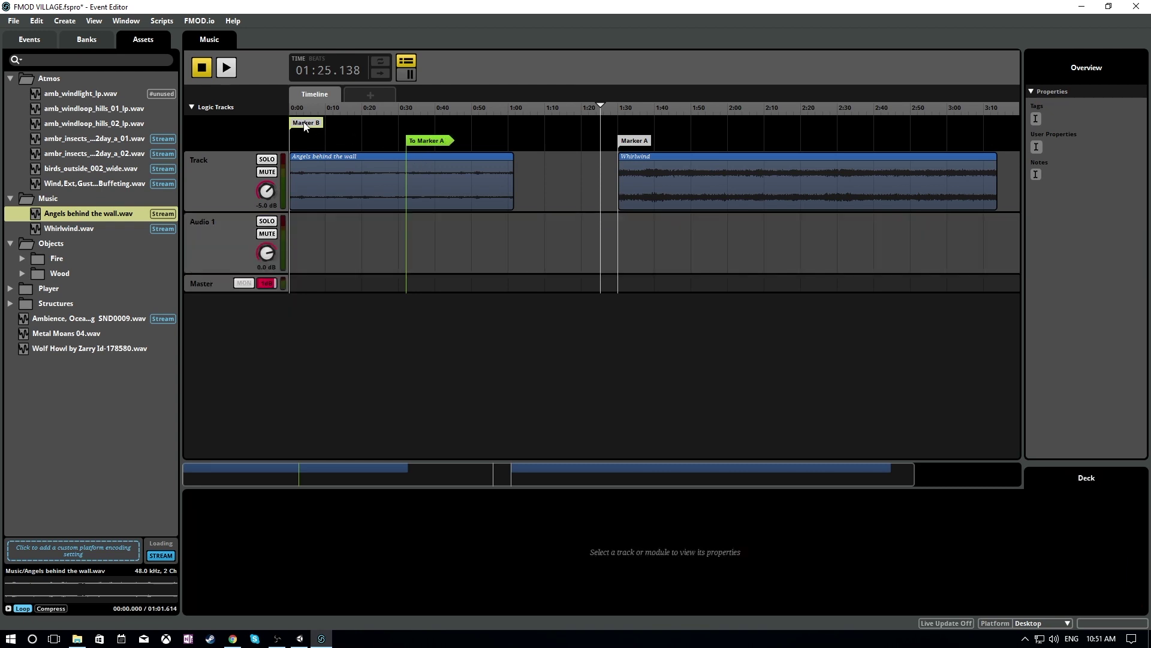
drag(314, 123, 684, 123)
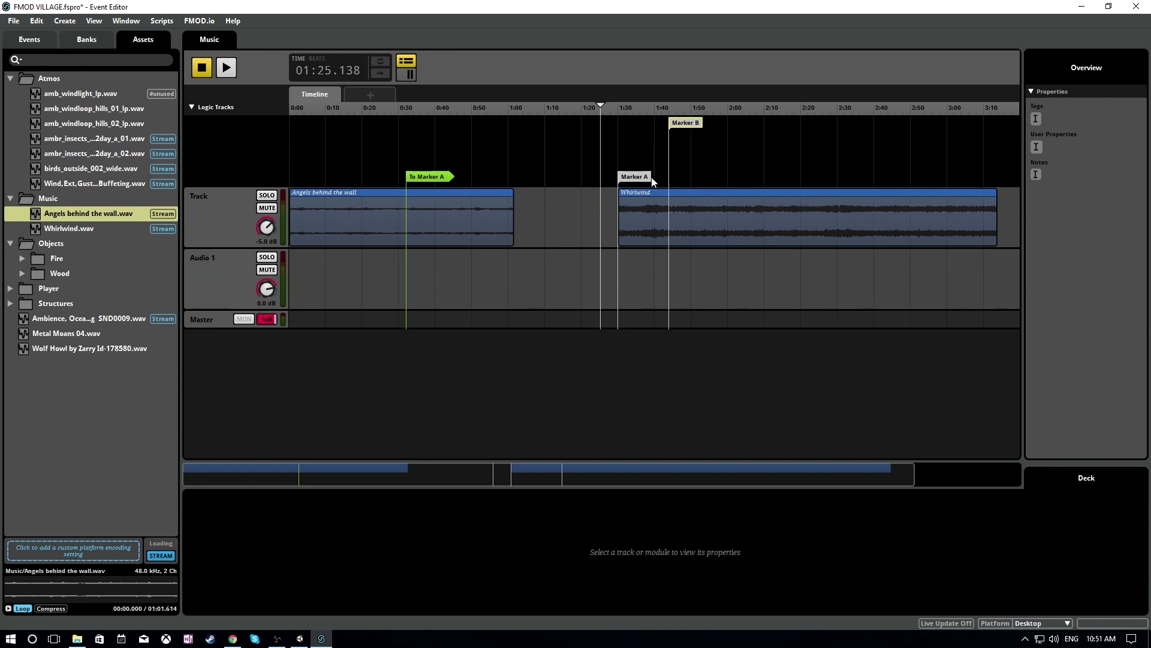
drag(652, 178, 278, 173)
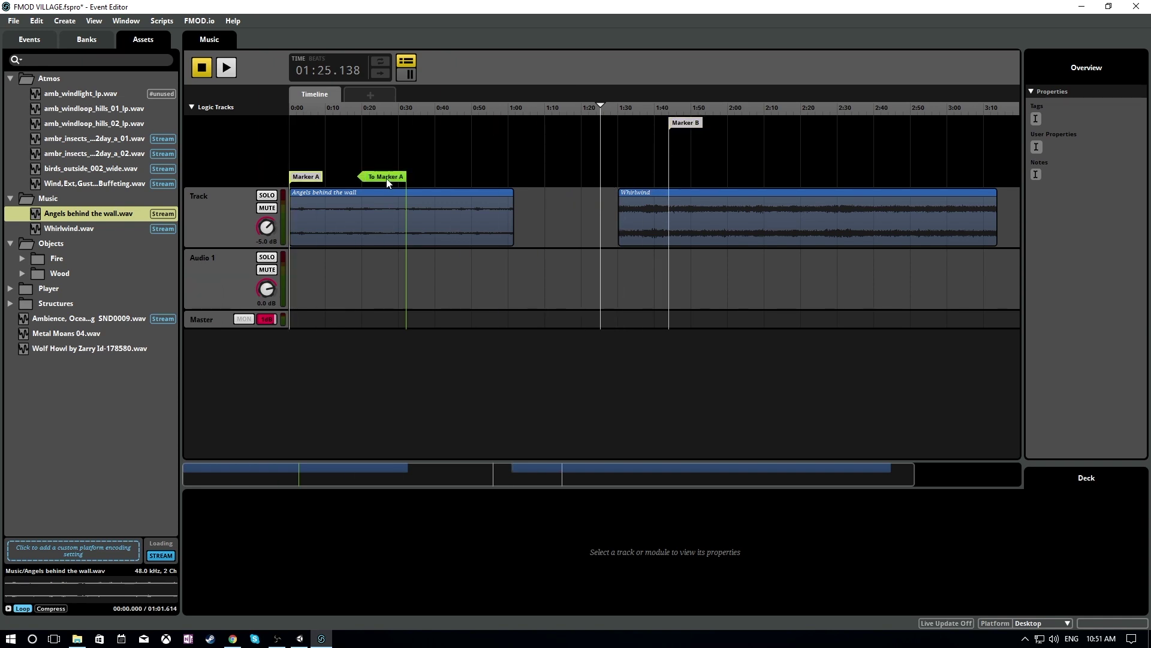
drag(387, 176, 834, 178)
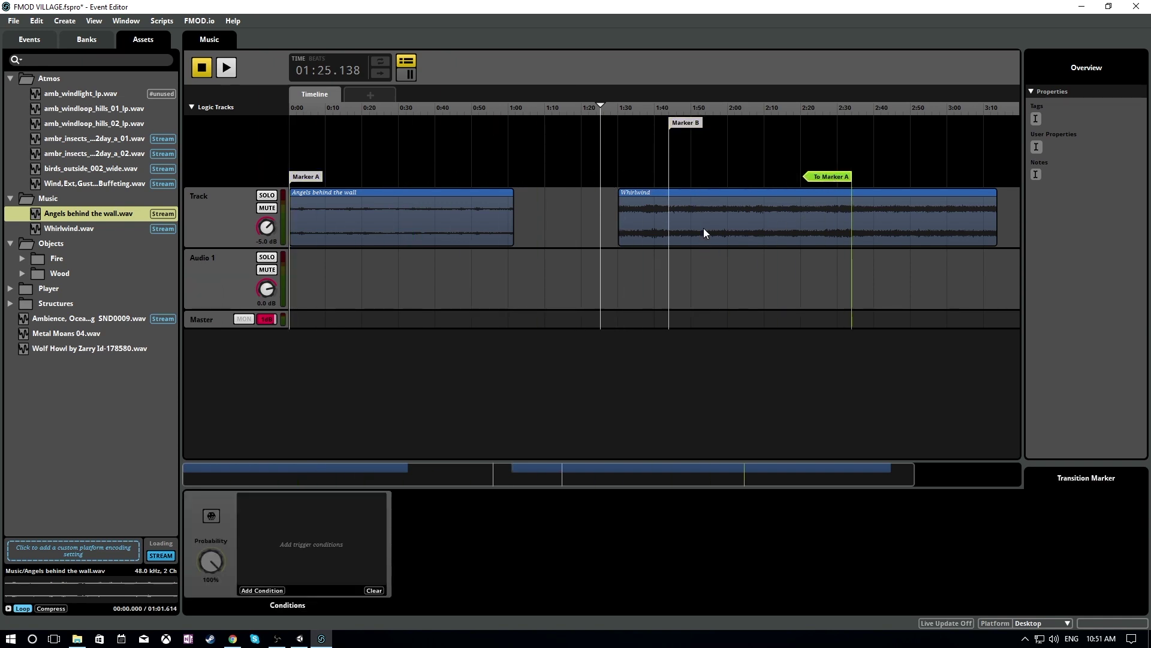
- Move the Whirlwind clip onto the Audio 1 track and align Marker B with the clip's start
drag(705, 230, 707, 276)
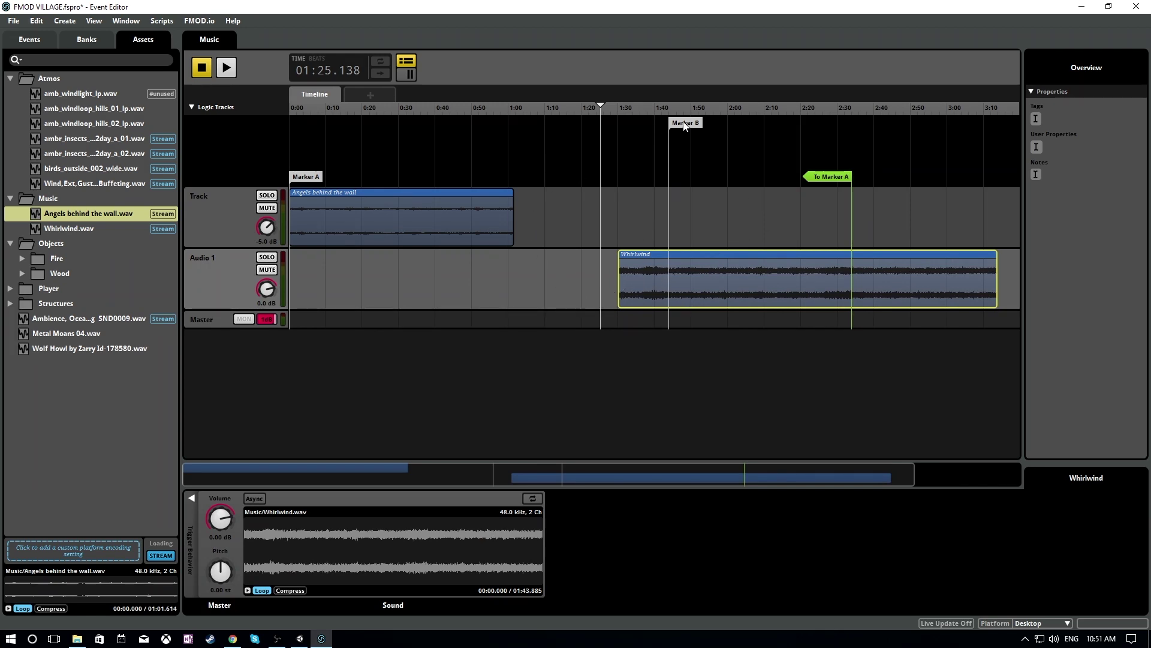
drag(683, 126, 637, 164)
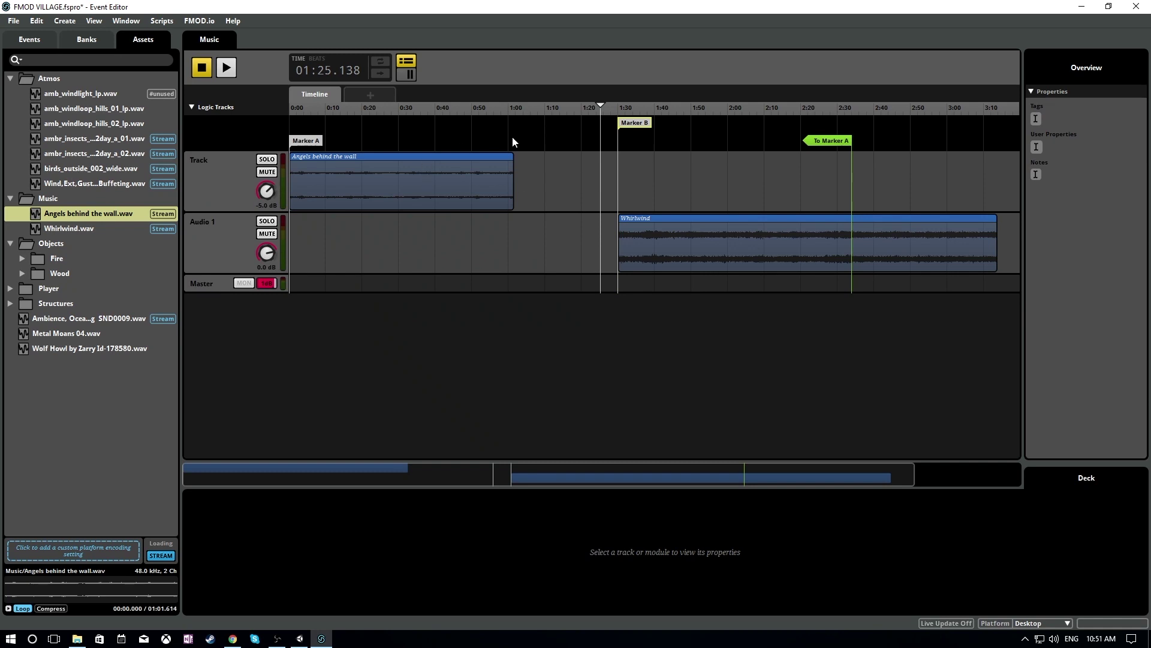
- Add an event parameter named Music with a range of 0 to 1
click(369, 95)
click(395, 101)
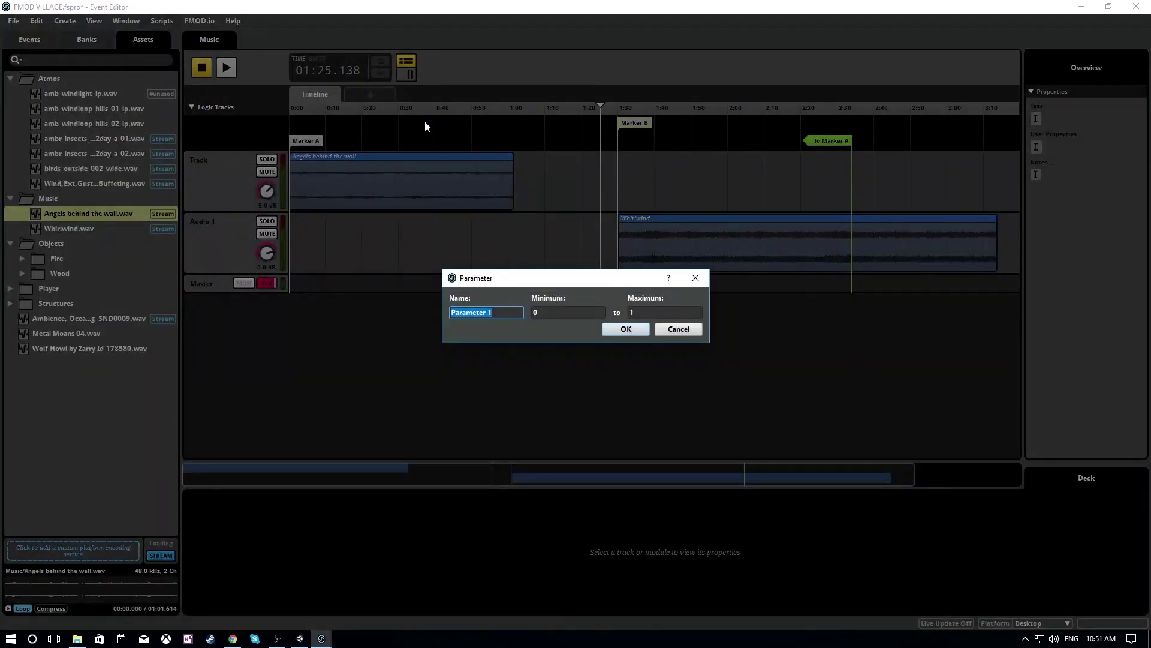
text(Music)
click(636, 331)
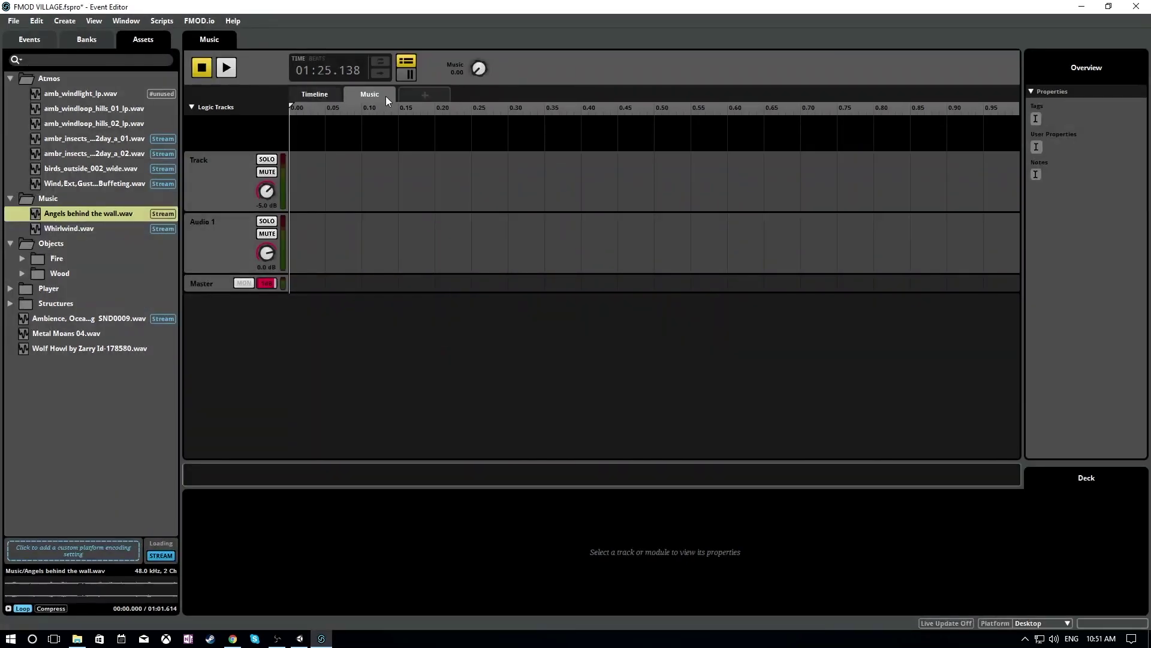
- Add a transition to Marker B at about 0:14 on the timeline and place it one row below Marker A
click(313, 95)
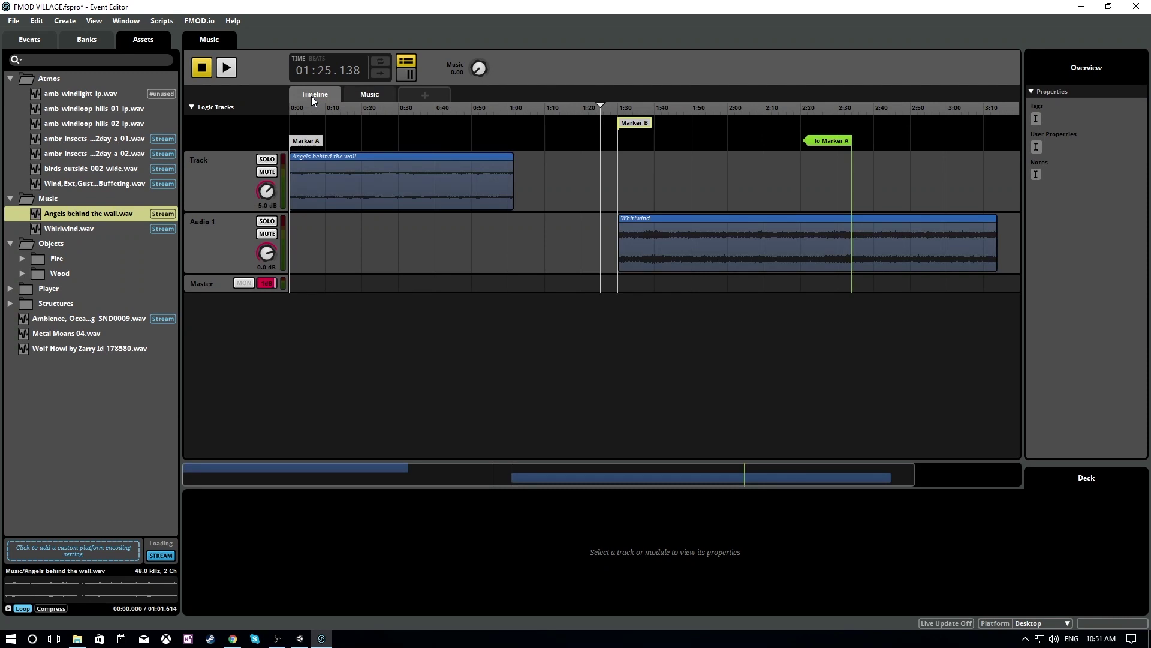
right_click(323, 156)
right_click(343, 135)
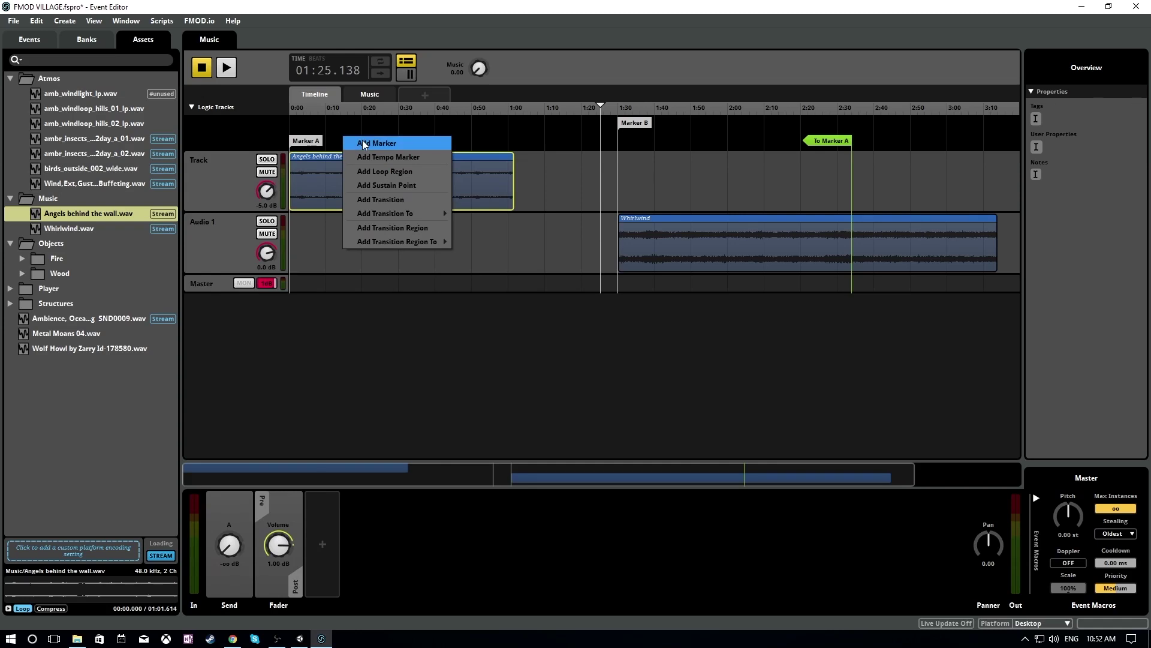
mouse_move(387, 217)
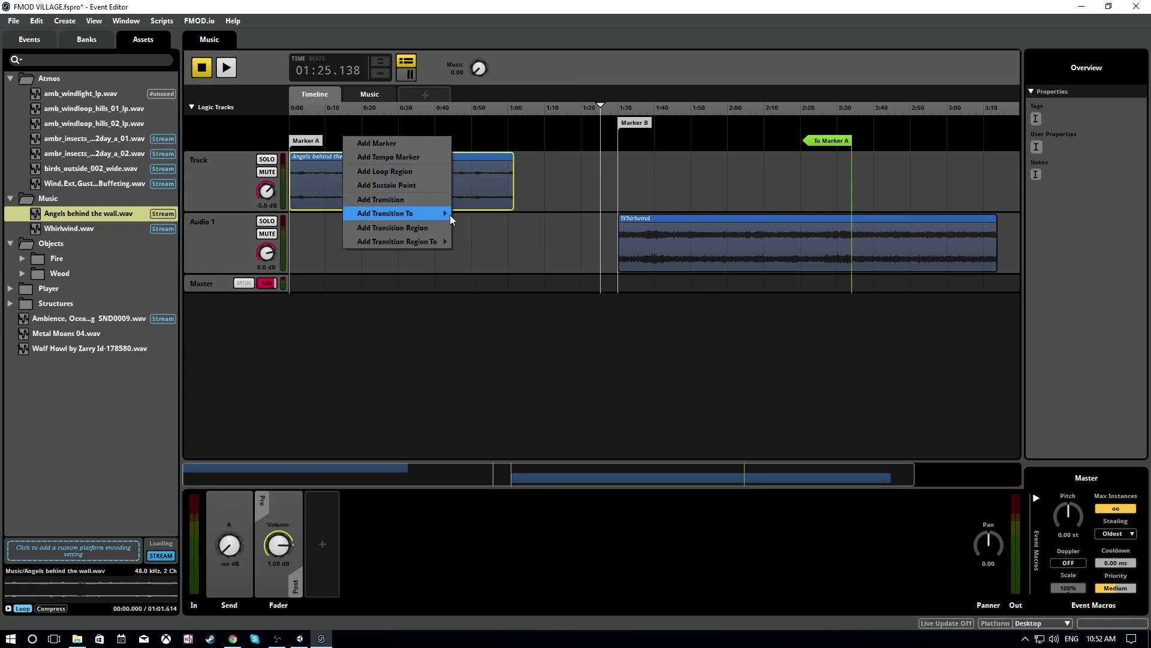
mouse_move(450, 214)
click(479, 227)
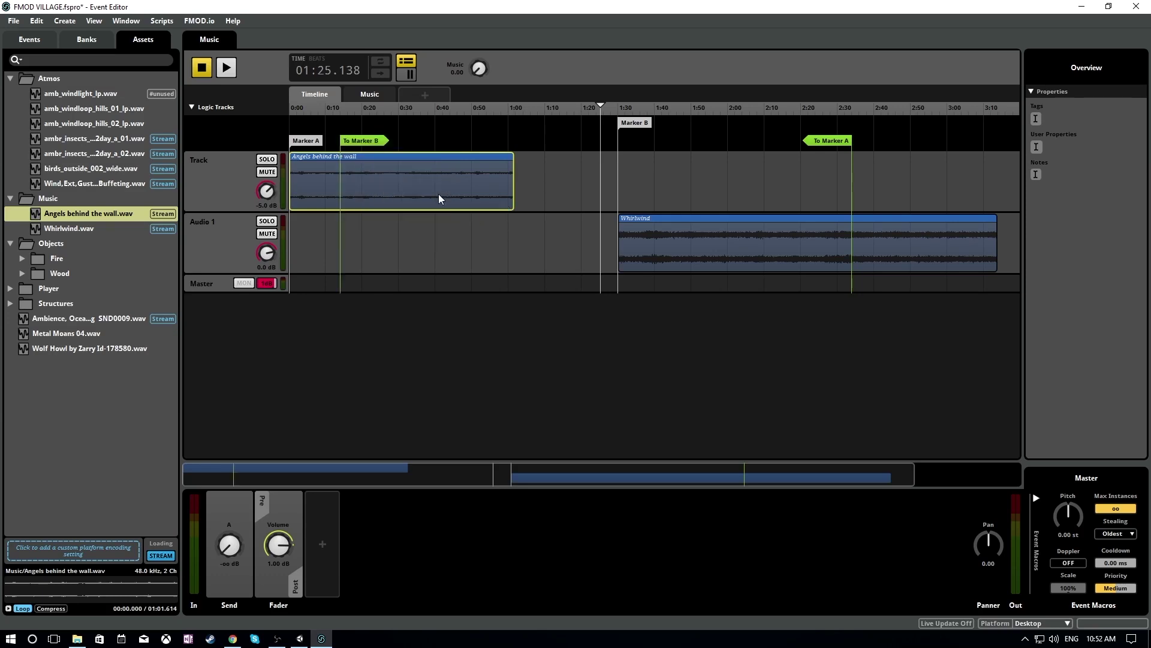
drag(369, 145, 370, 160)
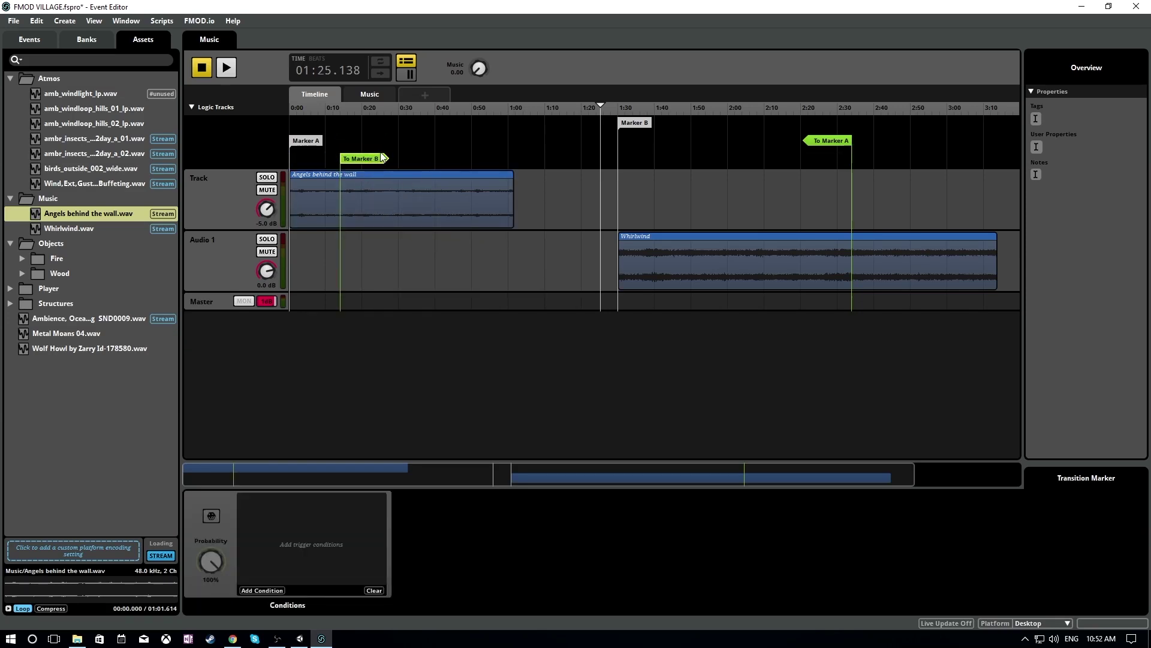
- Add a loop region near the end of the Angels behind the wall clip and another spanning the whole Whirlwind clip
right_click(495, 139)
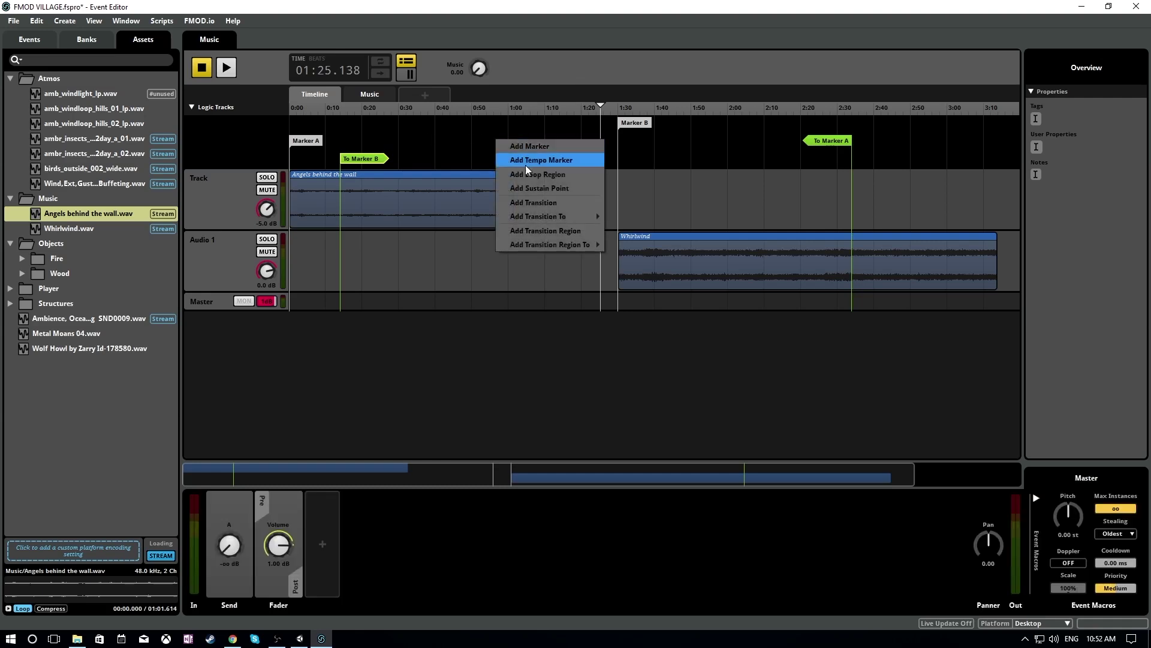
mouse_move(537, 217)
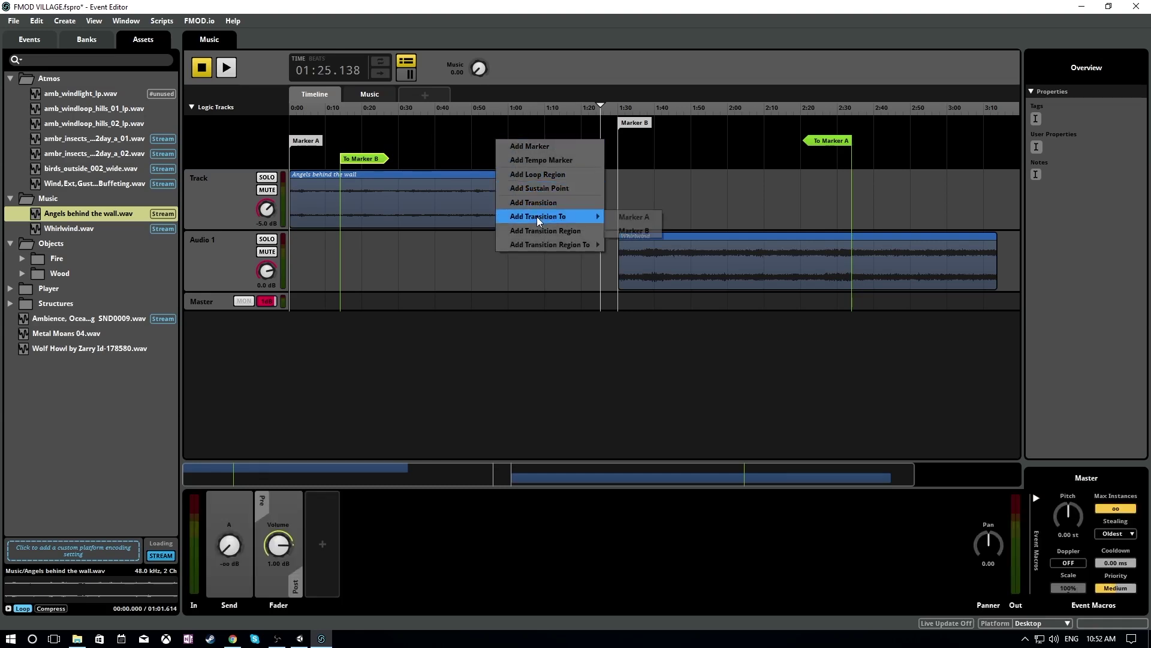
click(544, 176)
right_click(689, 160)
click(717, 198)
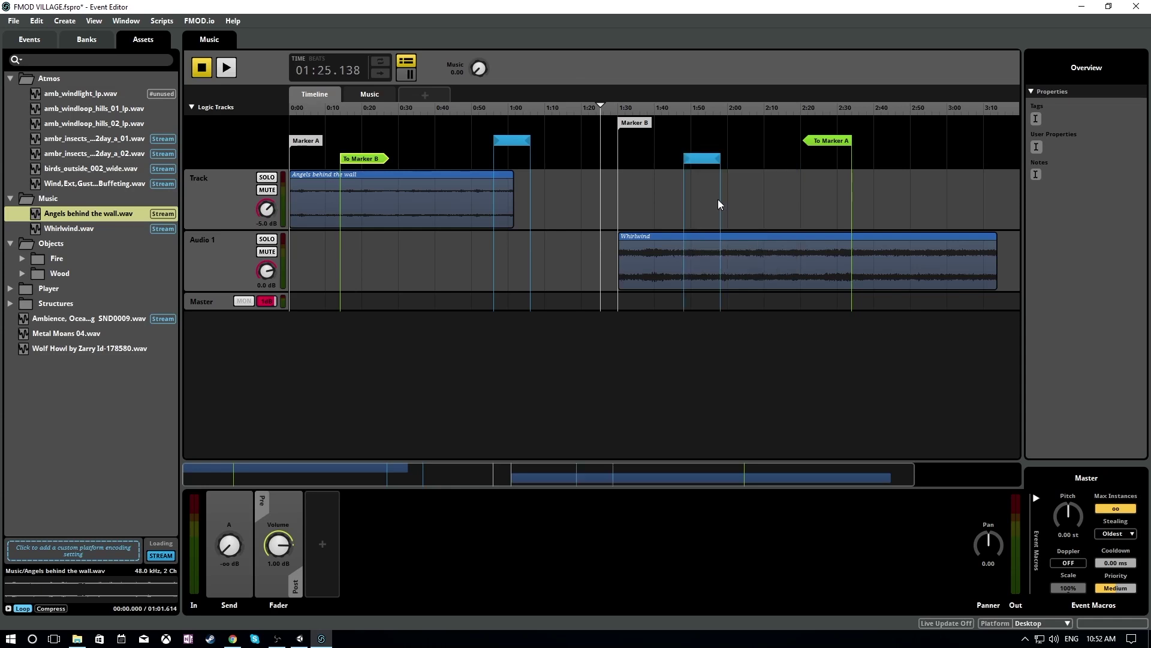
mouse_move(690, 164)
mouse_down()
mouse_move(628, 164)
mouse_move(977, 188)
mouse_move(948, 188)
mouse_up()
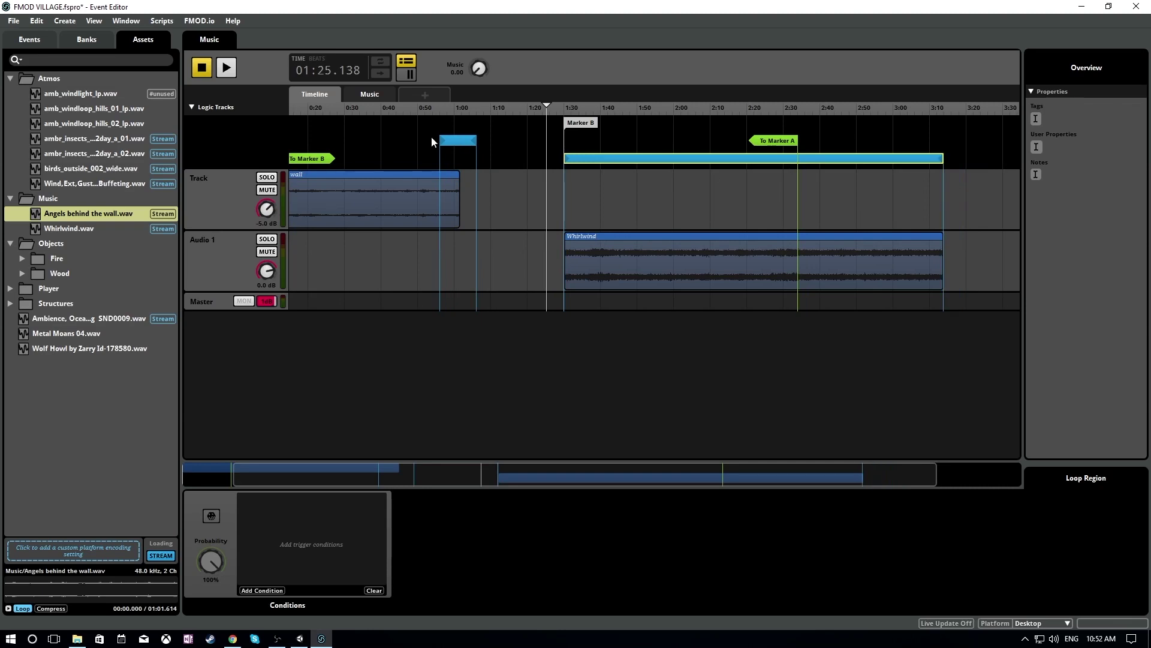
- Move the short loop region to the timeline start below Marker A, and raise the To Marker B transition one row
drag(443, 142, 387, 164)
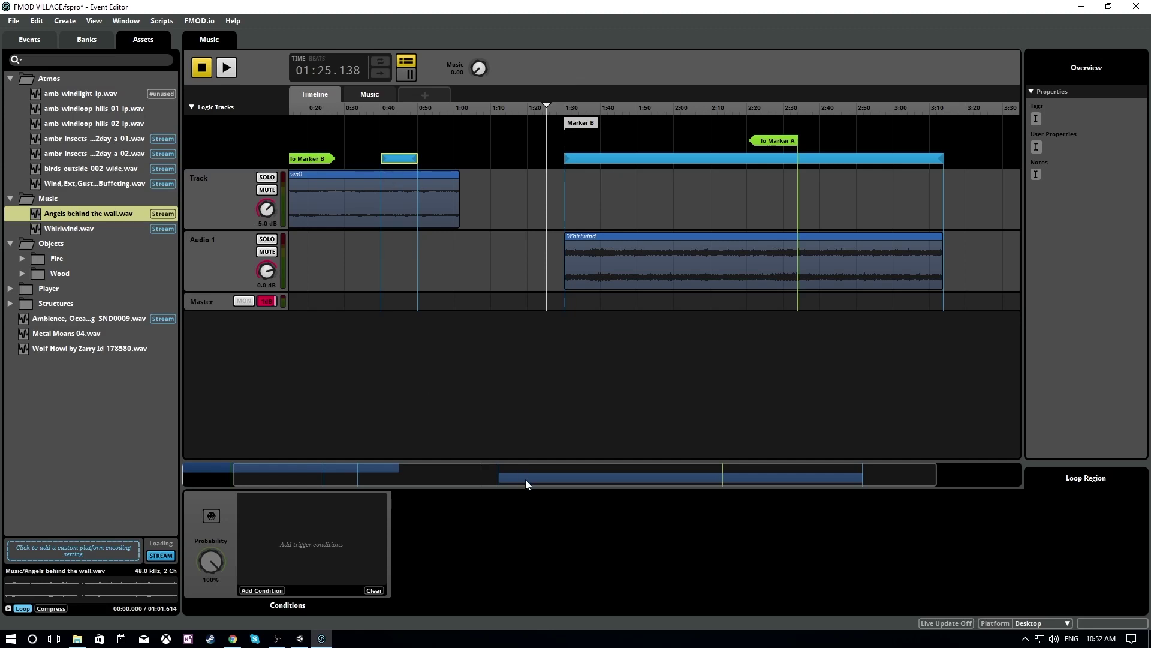
drag(526, 480, 371, 467)
drag(360, 161, 364, 147)
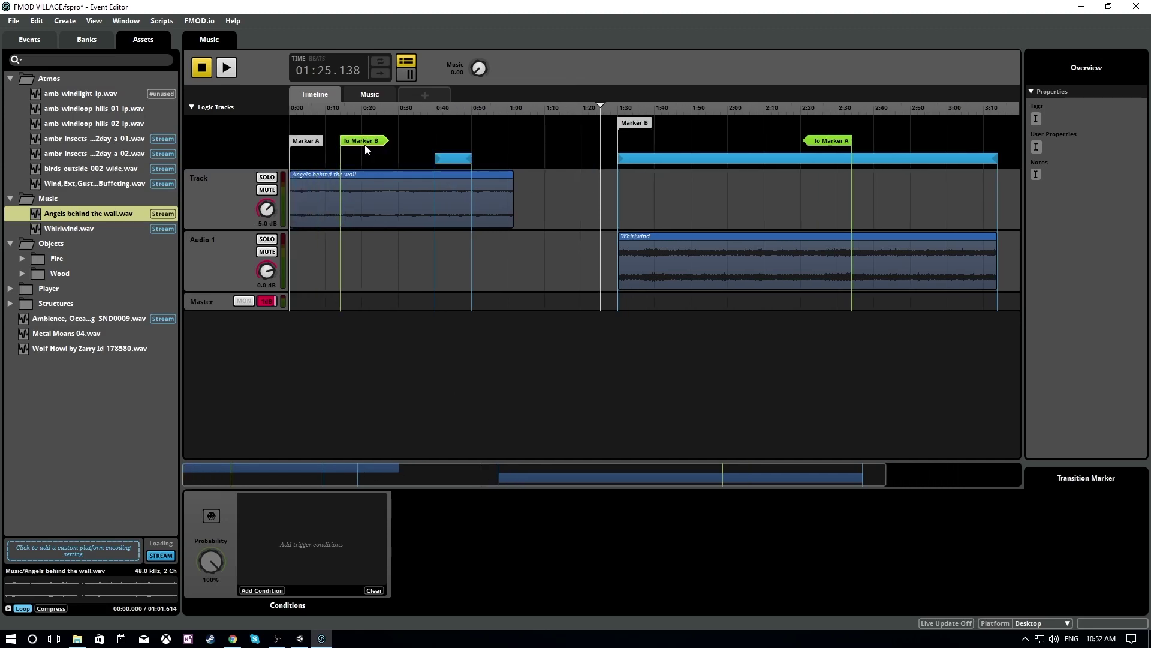
drag(441, 157, 306, 180)
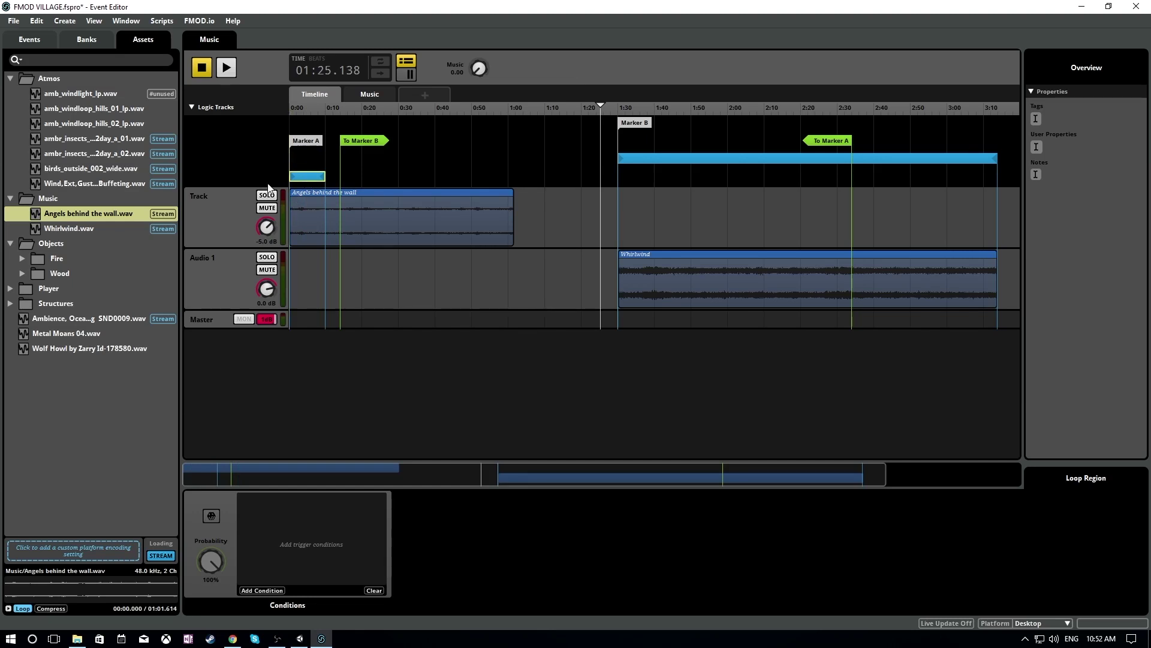
- Arrange the logic tracks with both loop regions on the lowest row and Markers A and B directly above them
drag(306, 142, 306, 159)
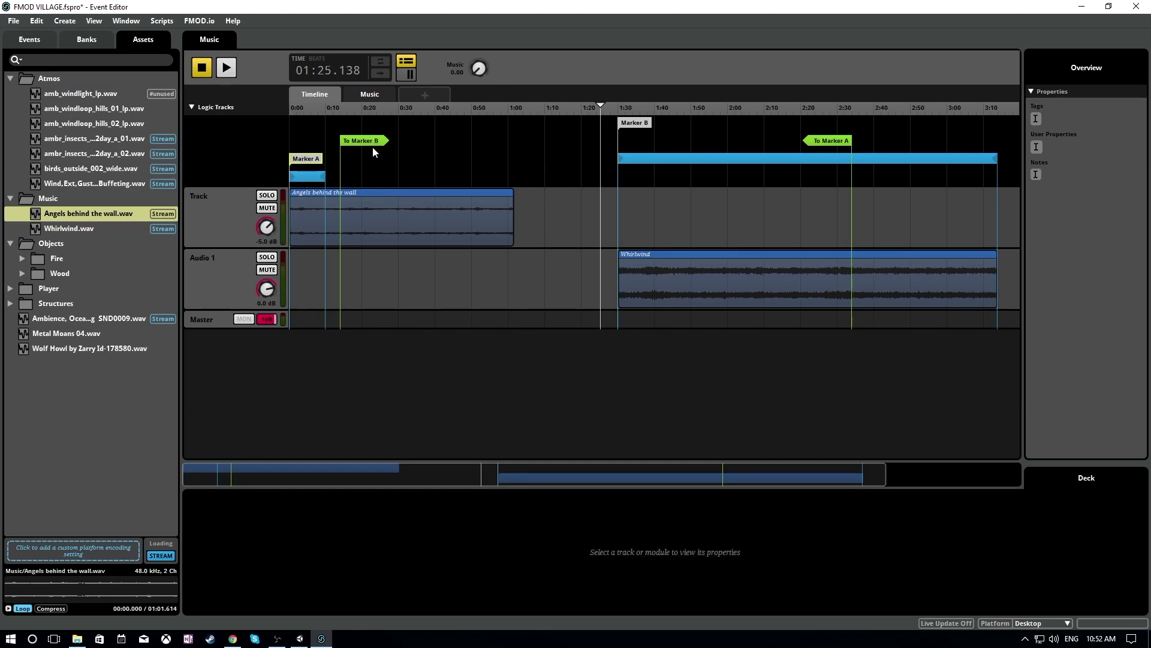
drag(630, 160, 639, 173)
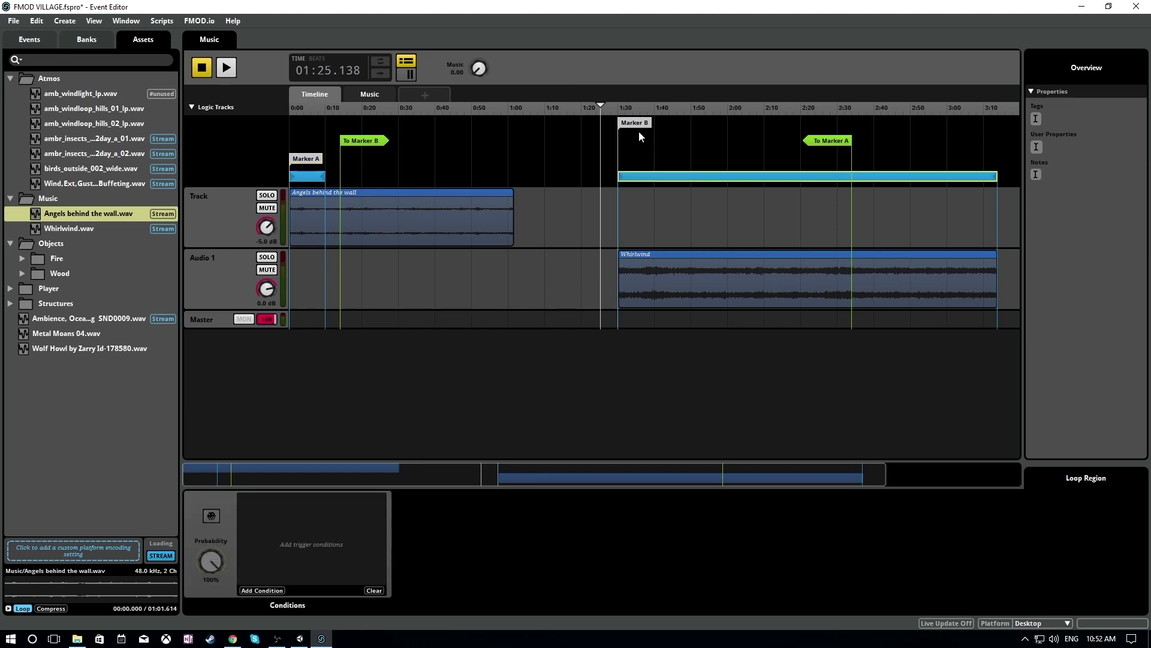
drag(639, 126, 637, 154)
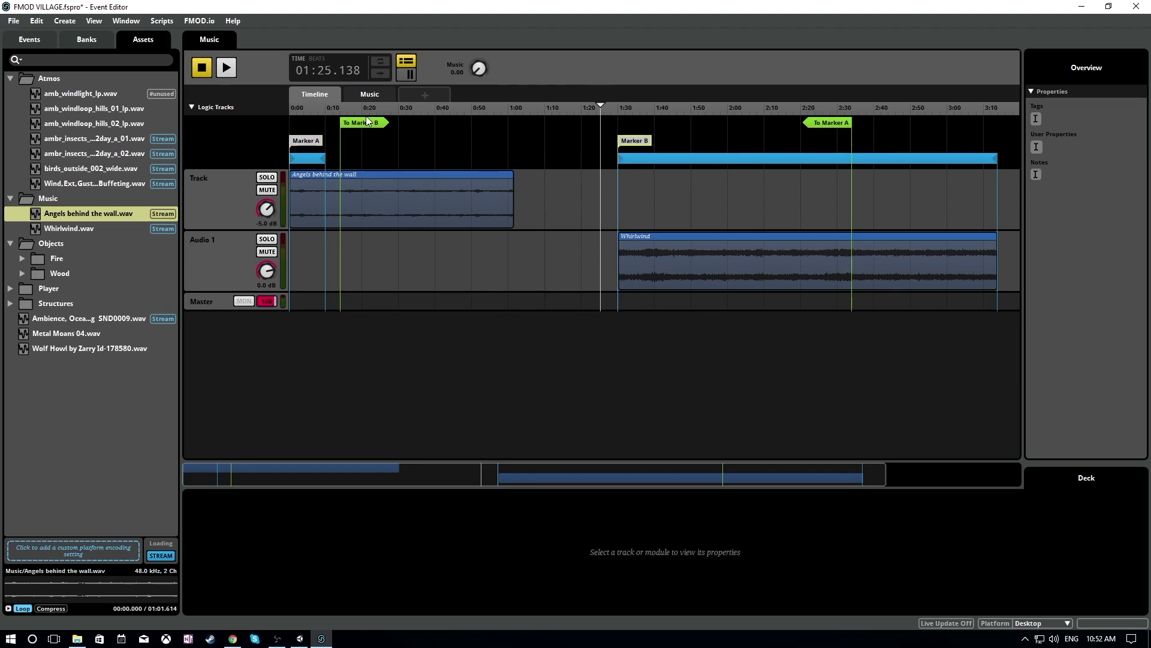
- Move the To Marker B transition to the end of the Angels behind the wall clip and give it a Music condition of 1.00 to 1.00
mouse_move(373, 120)
mouse_down()
mouse_move(487, 121)
mouse_move(544, 139)
mouse_move(545, 128)
mouse_up()
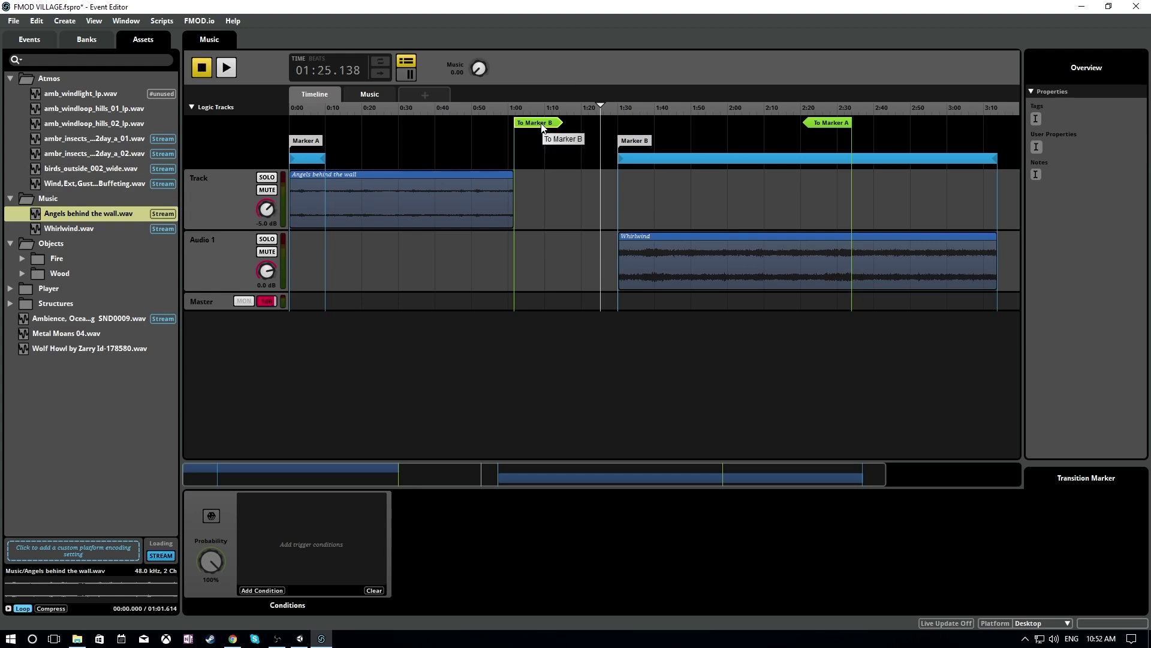
click(262, 590)
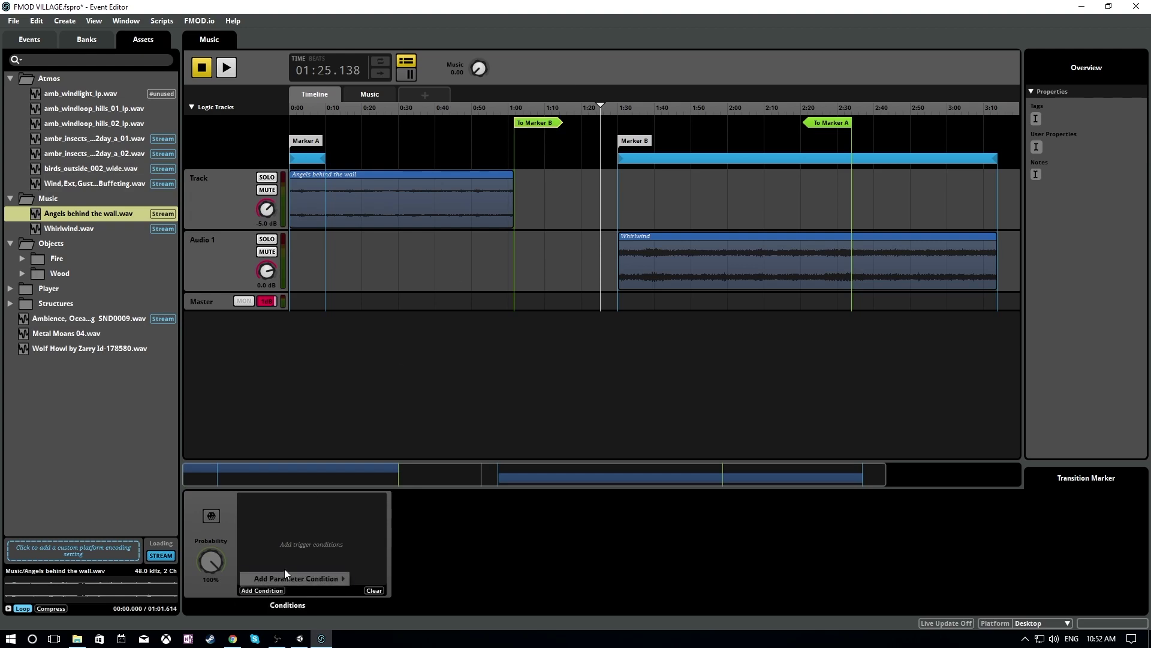
mouse_move(288, 582)
click(373, 579)
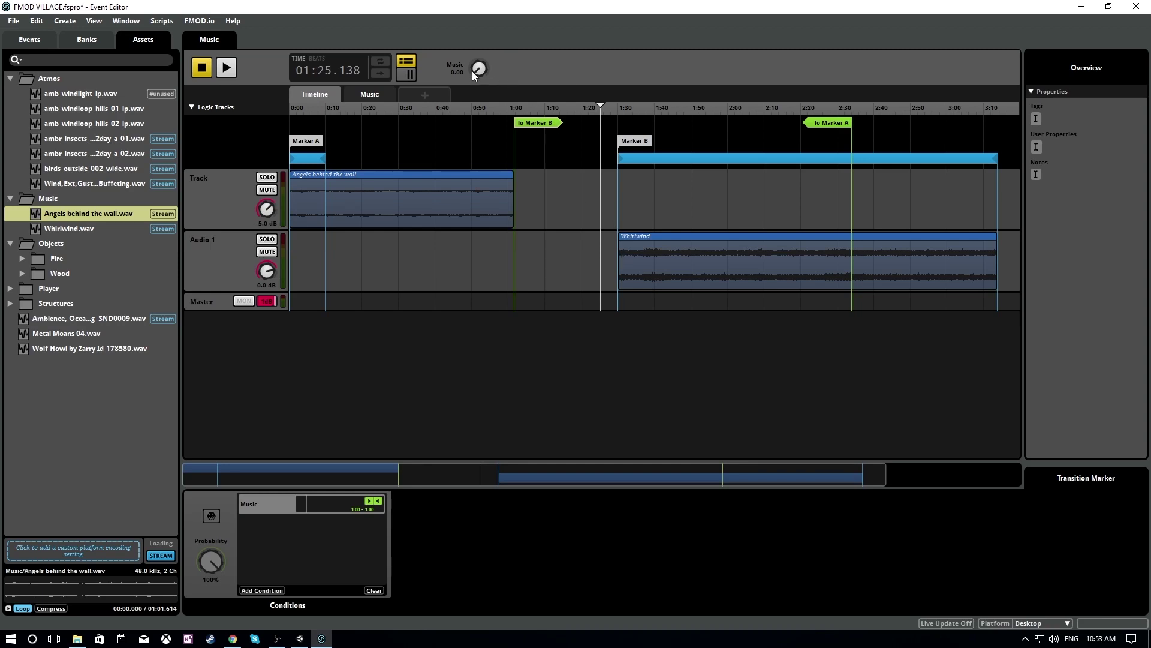
- Audition the transition to Marker B with the Music parameter at 1.00, and lower the Audio 1 volume to -19 dB
drag(472, 70, 474, 24)
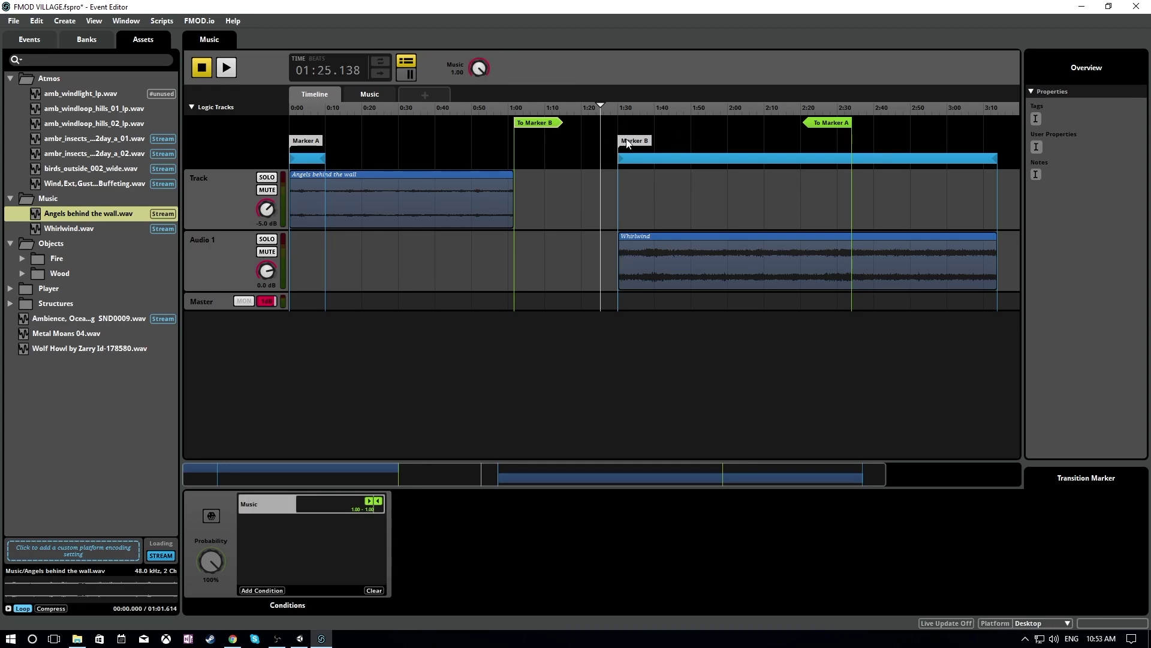
double_click(481, 72)
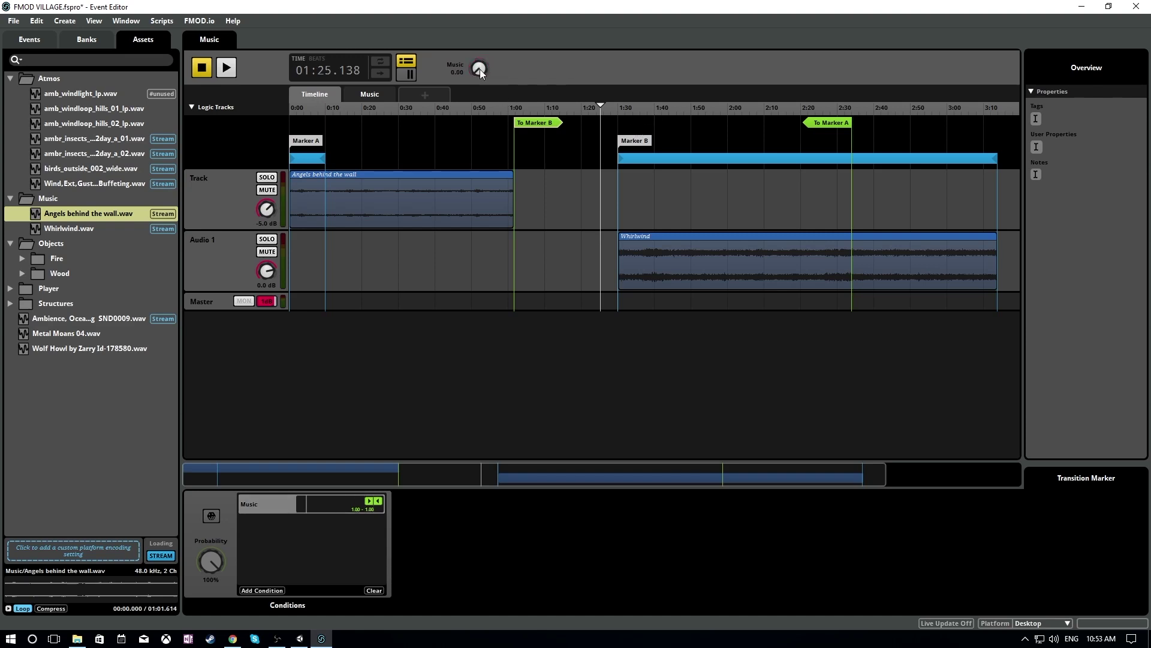
click(486, 109)
key(space)
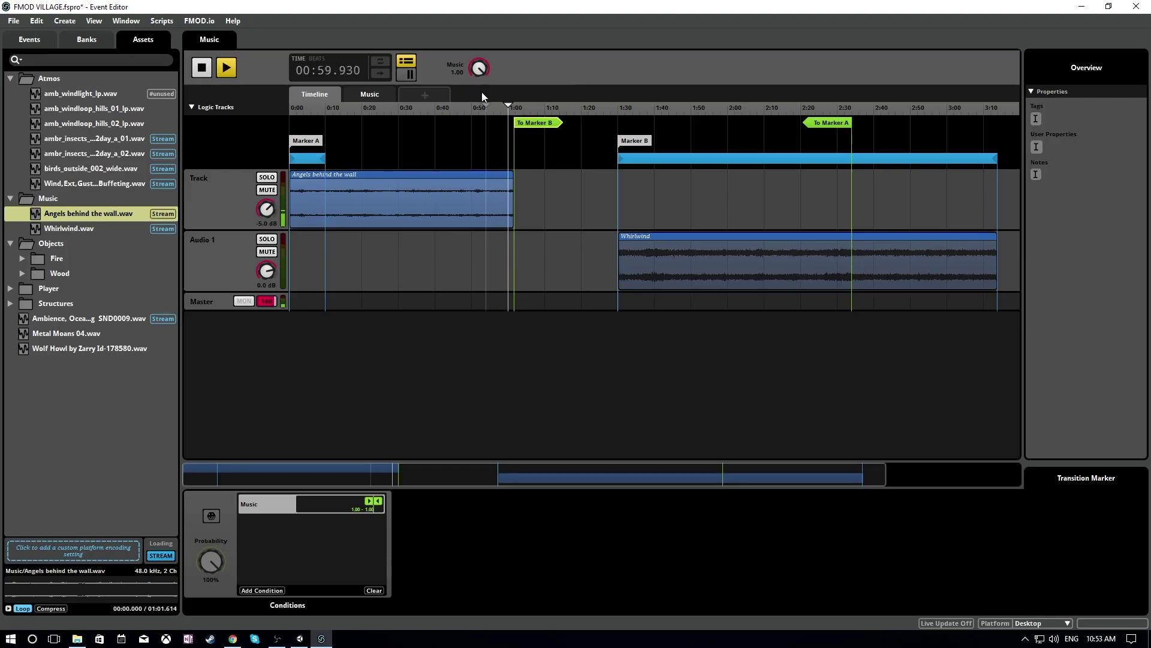
click(500, 108)
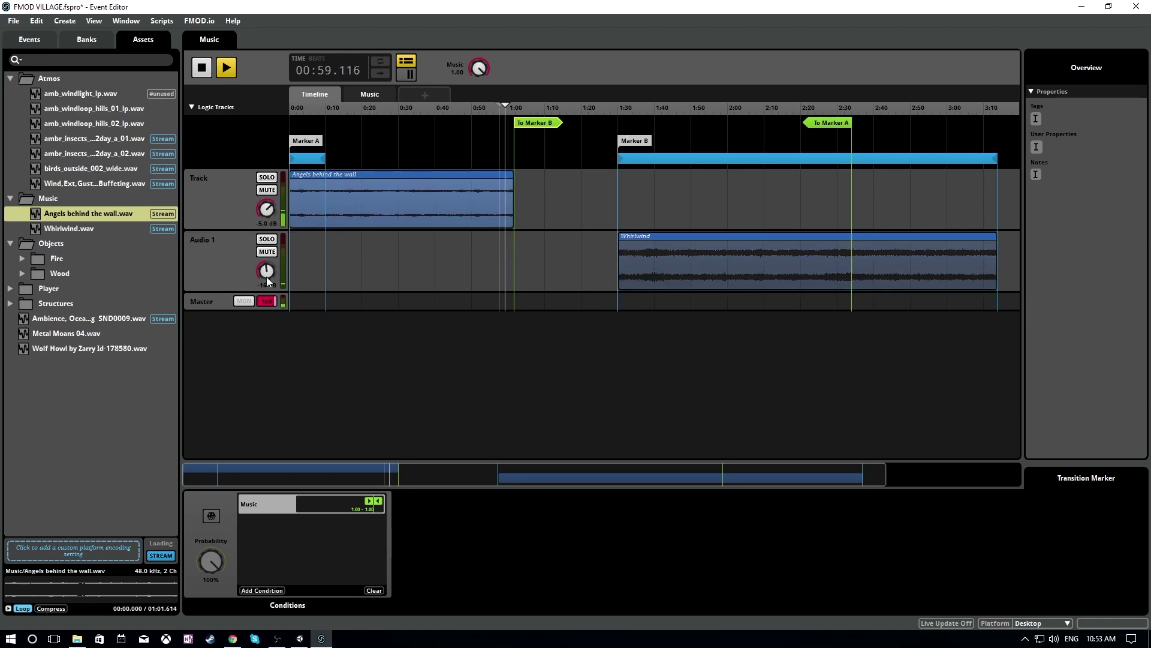
key(space)
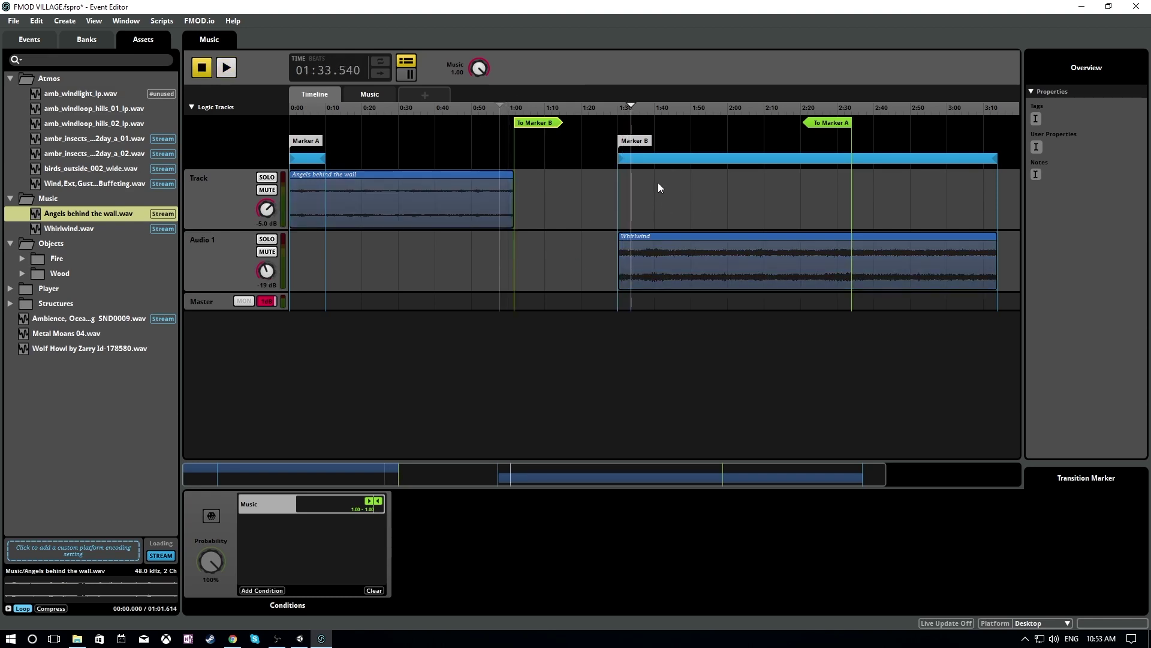
- Split the Angels behind the wall clip near its end and copy the end piece onto Audio 1 at about 1:09
right_click(493, 191)
click(519, 270)
click(502, 181)
key(ctrl+c)
click(544, 263)
key(ctrl+v)
- Split off the opening seconds of the Whirlwind clip and copy that piece onto Audio 1 just after the copied Angels piece
click(627, 258)
click(625, 108)
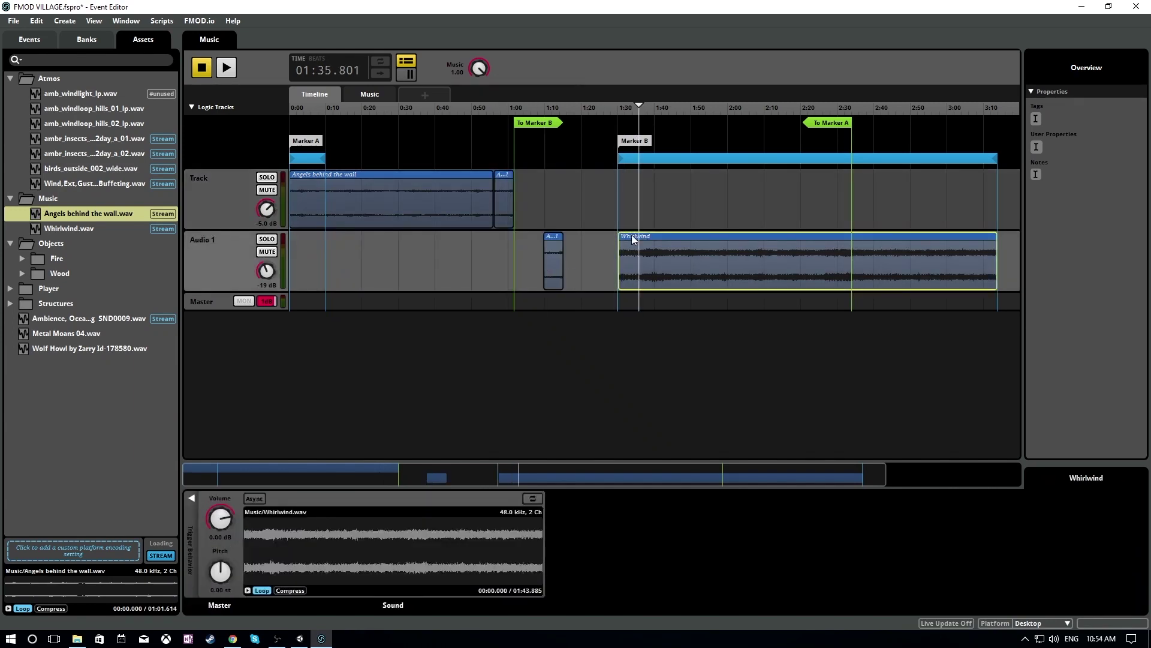
right_click(630, 247)
click(487, 108)
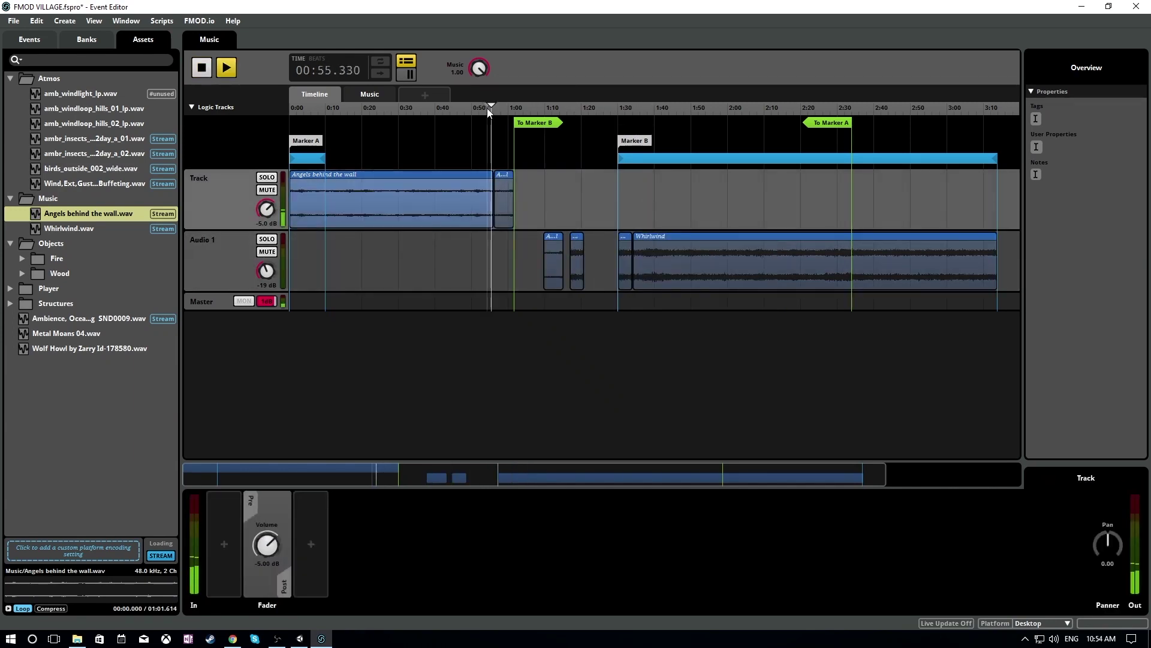
- Overlap the copied Whirlwind piece with the Angels piece on Audio 1 to form a crossfade, and play it from about 1:09
ctrl+scroll(559, 222, up, 5)
drag(599, 236, 547, 236)
click(540, 108)
click(493, 108)
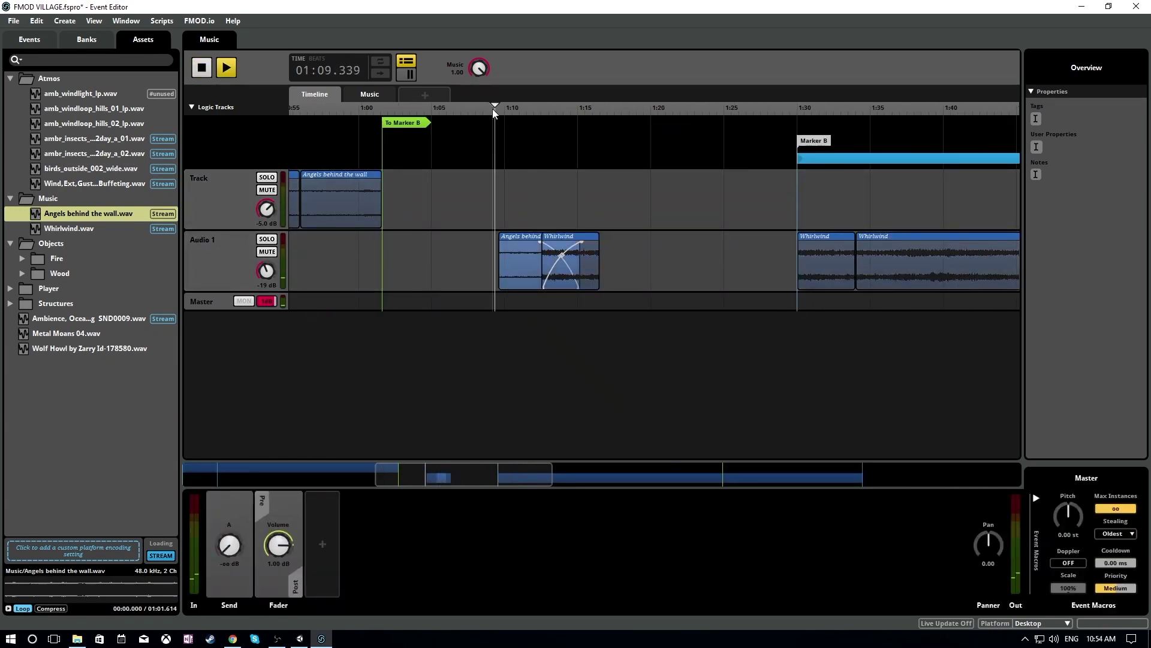
key(space)
- Add an audio track below Audio 1 and name it Transitions
right_click(222, 259)
click(258, 267)
text(Transitions)
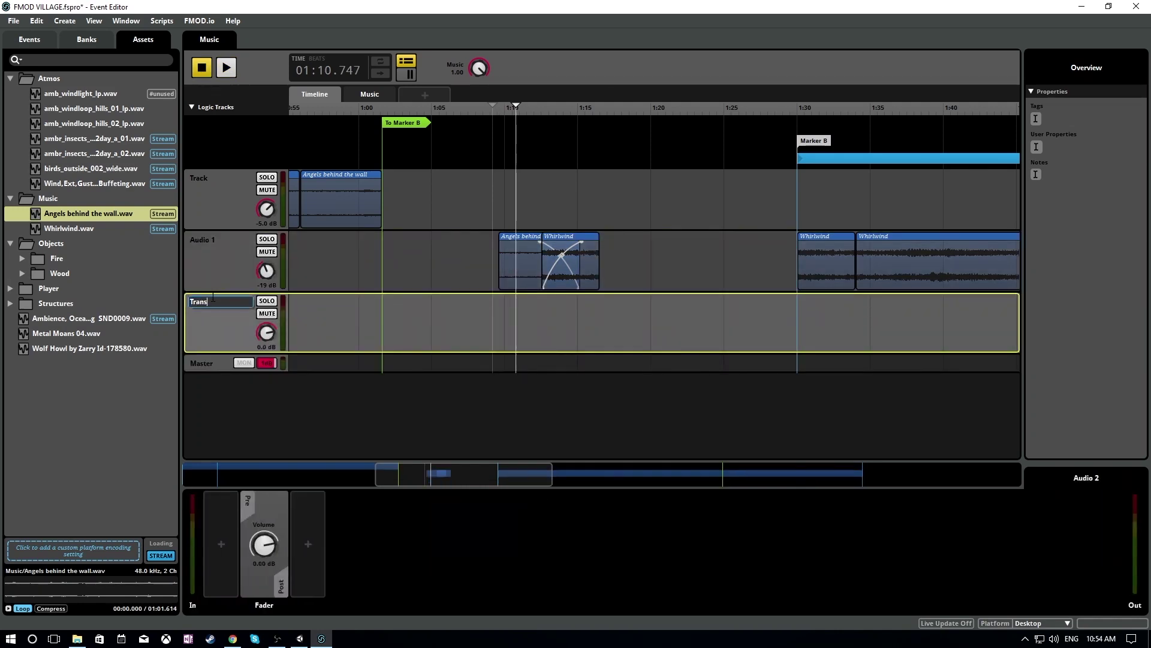
- Confirm the Transitions track name and move the crossfaded Angels and Whirlwind pieces from Audio 1 onto that track
key(Return)
click(499, 108)
drag(549, 264, 548, 326)
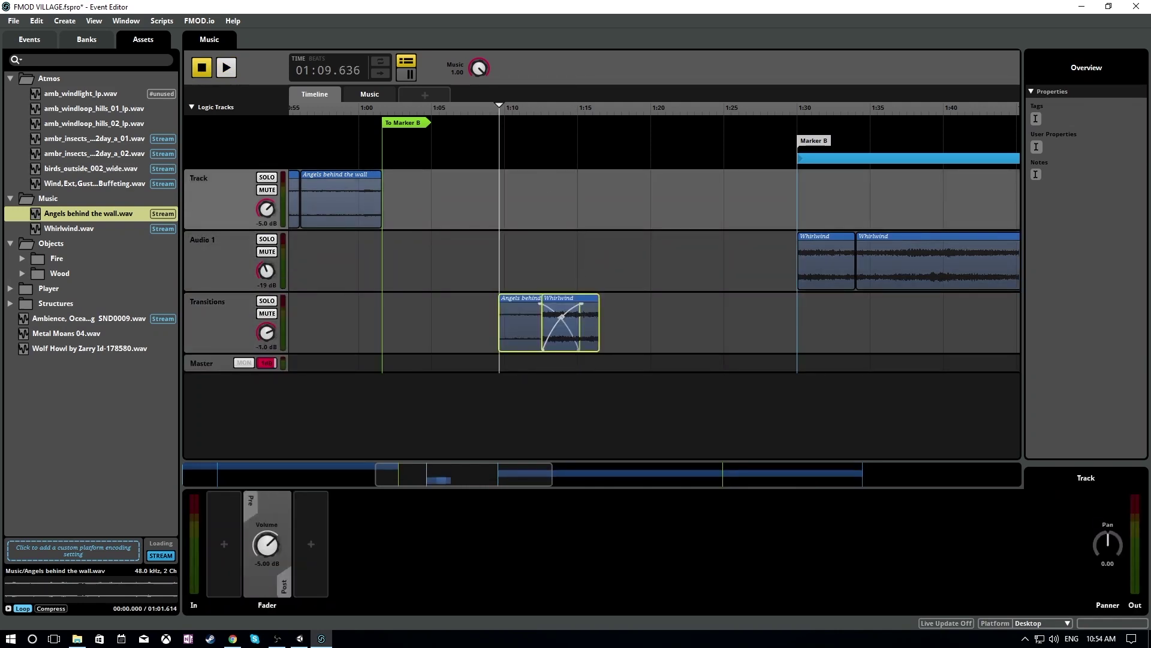
- Play the crossfade from about 1:09 and reshape the Whirlwind piece's fade-in curve so it rises more slowly
click(483, 108)
click(519, 324)
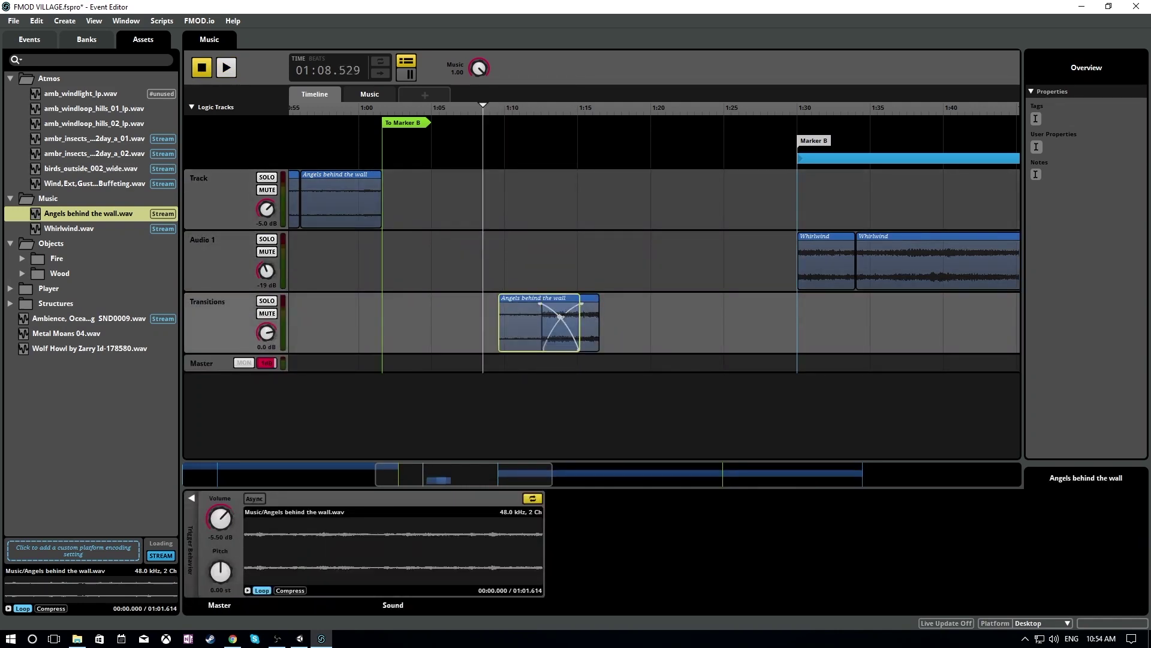
click(494, 107)
key(space)
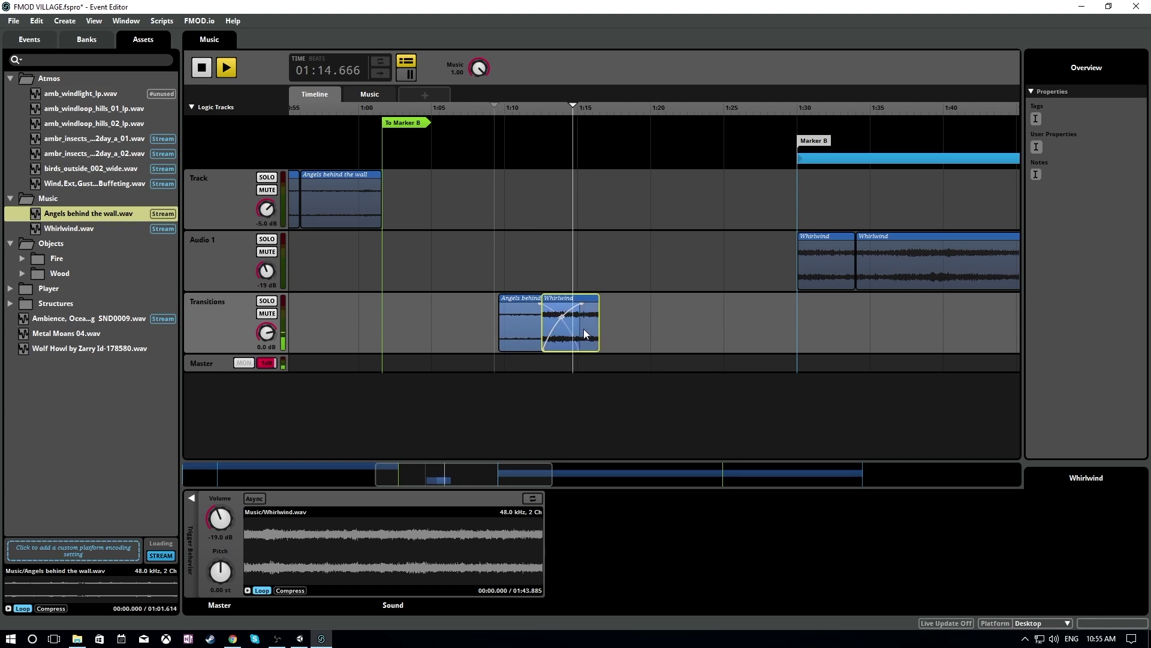
click(584, 329)
click(515, 104)
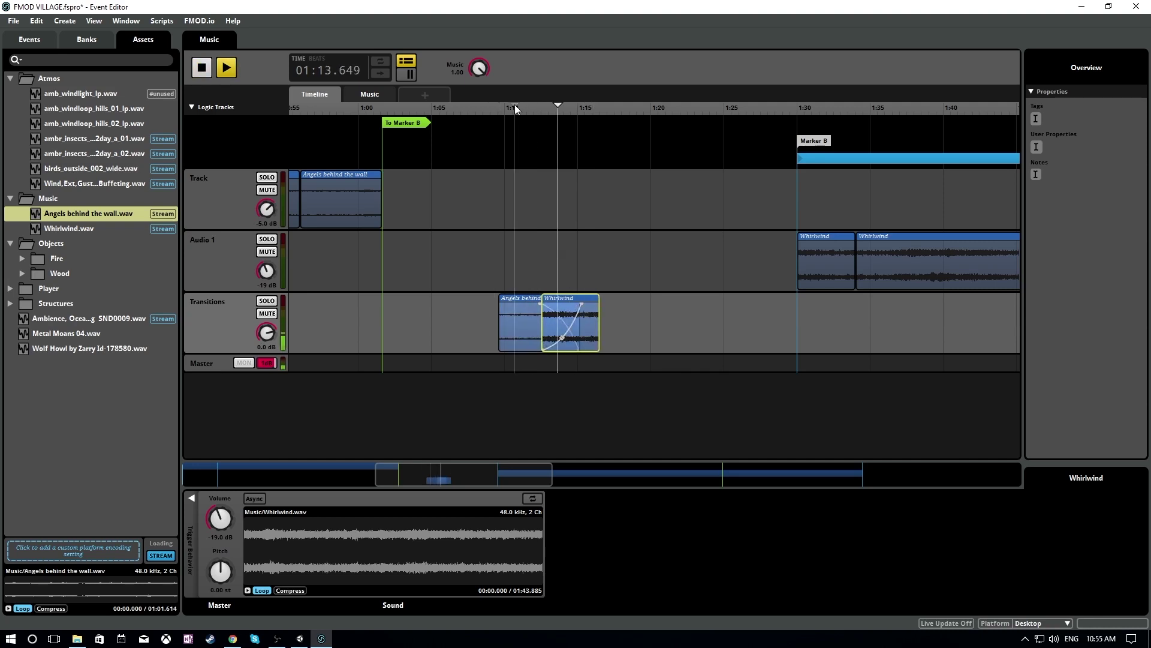
- Move Marker B to the start of the crossfade at about 1:09 and add Marker C at the Whirlwind clip's start
drag(829, 143, 532, 132)
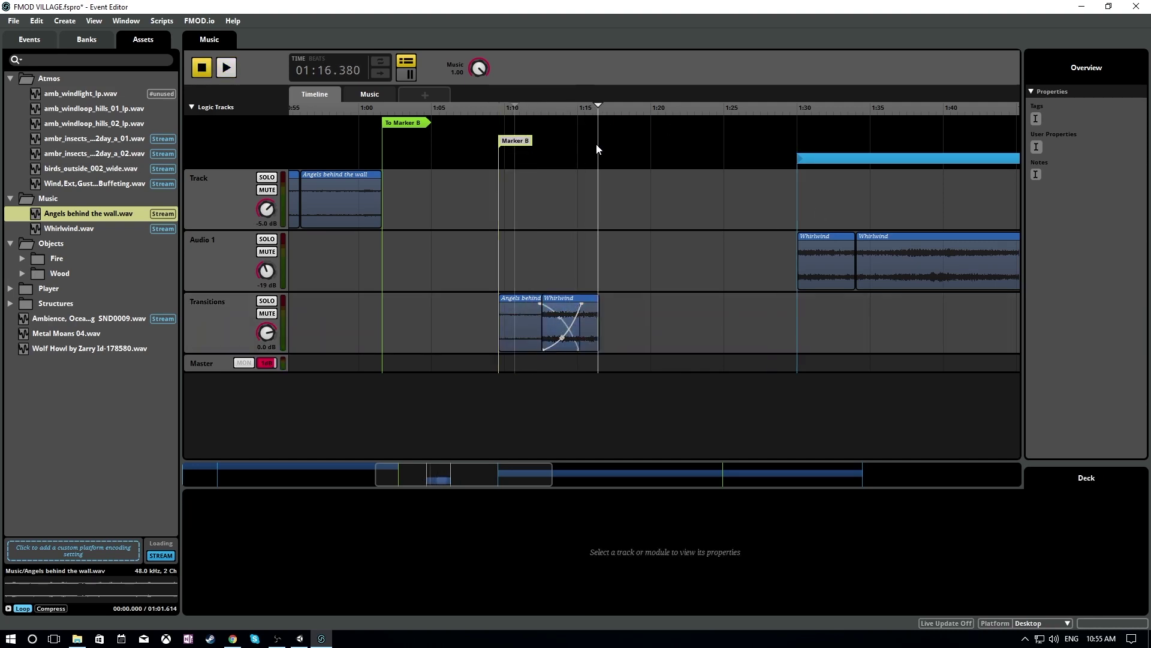
right_click(814, 144)
click(840, 210)
- Move the To Marker B transition to the Angels clip's split at about 0:56 and play from just before it
mouse_move(421, 126)
mouse_down()
mouse_move(336, 127)
mouse_move(171, 418)
mouse_up()
click(431, 162)
key(space)
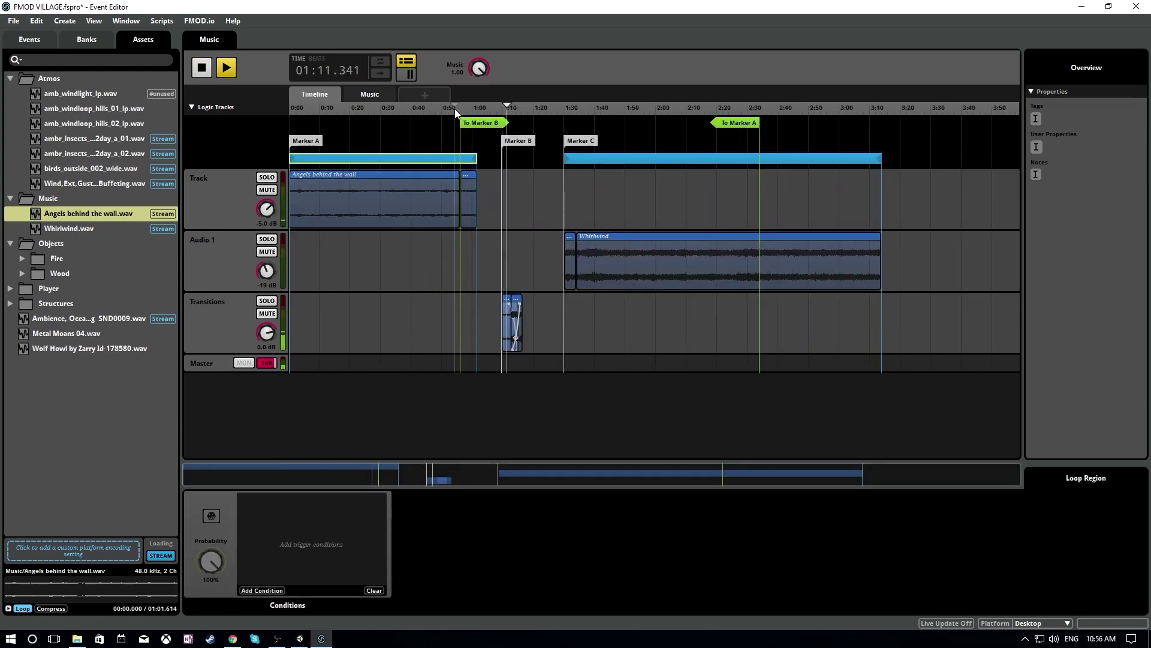
key(space)
- Add a transition to Marker C at about 1:16 with a Music condition of 1.00, and move Marker C to the Whirlwind split at about 1:34
ctrl+scroll(700, 153, up, 3)
right_click(700, 152)
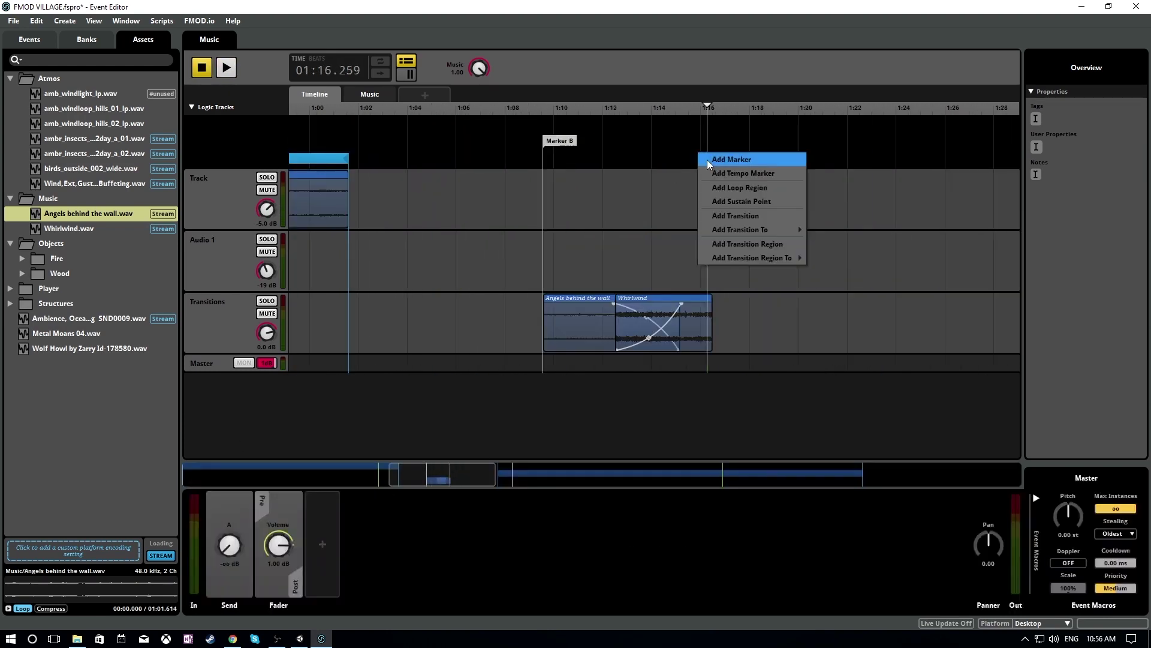
click(733, 169)
ctrl+scroll(735, 167, down, 3)
click(262, 590)
click(336, 539)
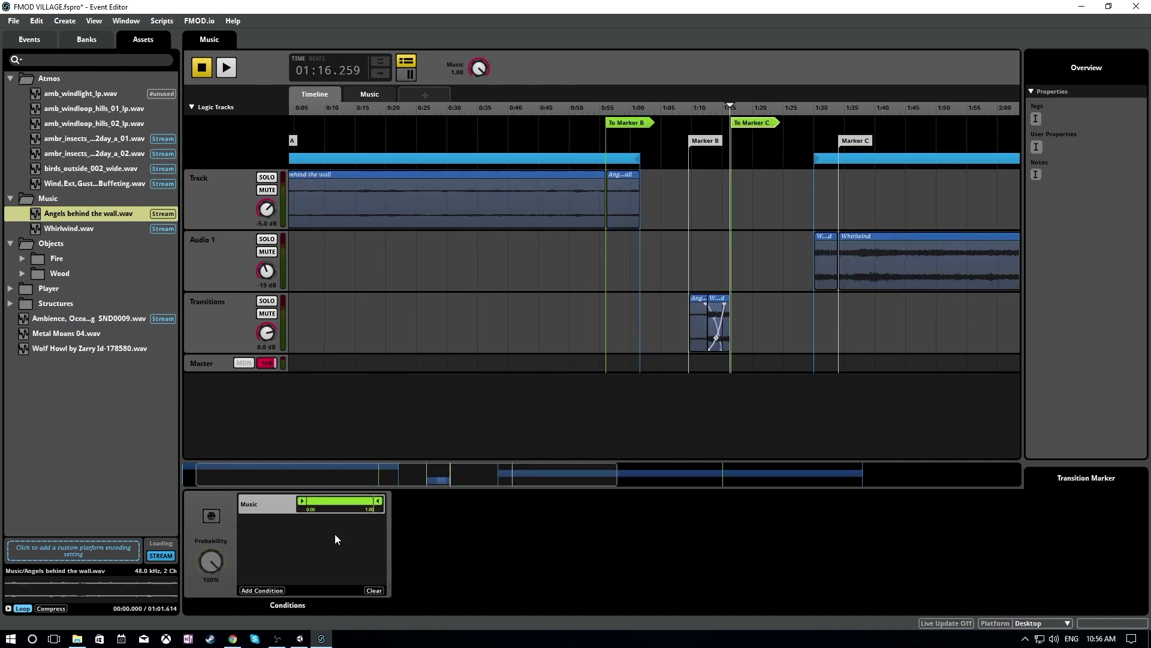
- Play the event from about 0:52 to test the jumps to Marker B and Marker C
click(585, 106)
key(space)
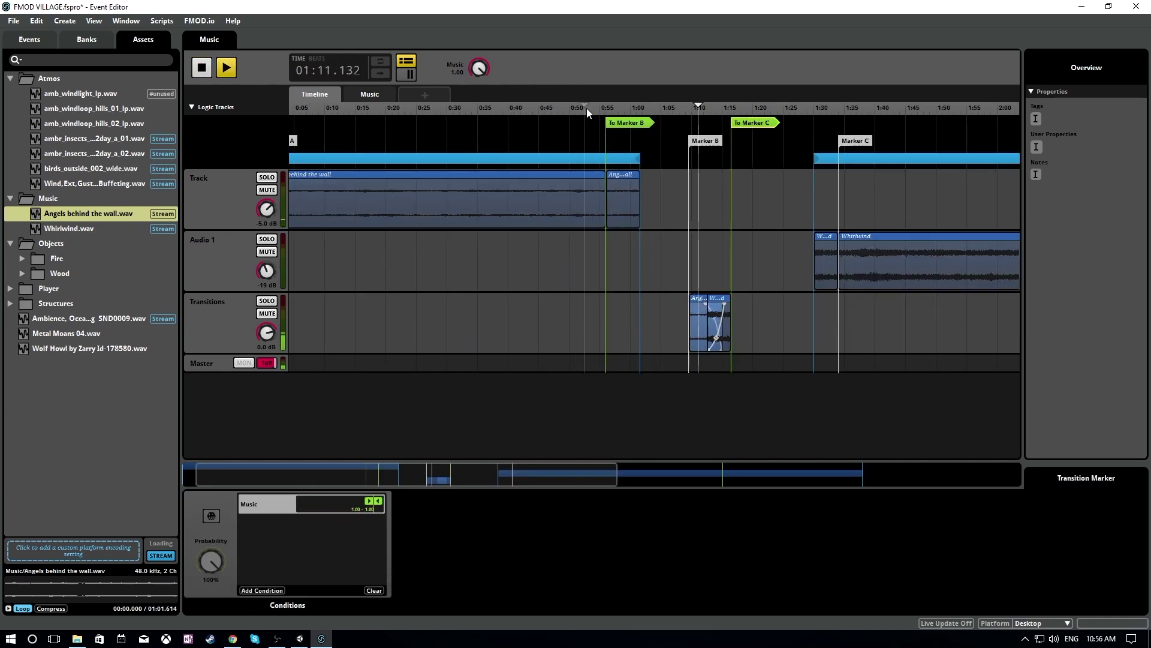
key(space)
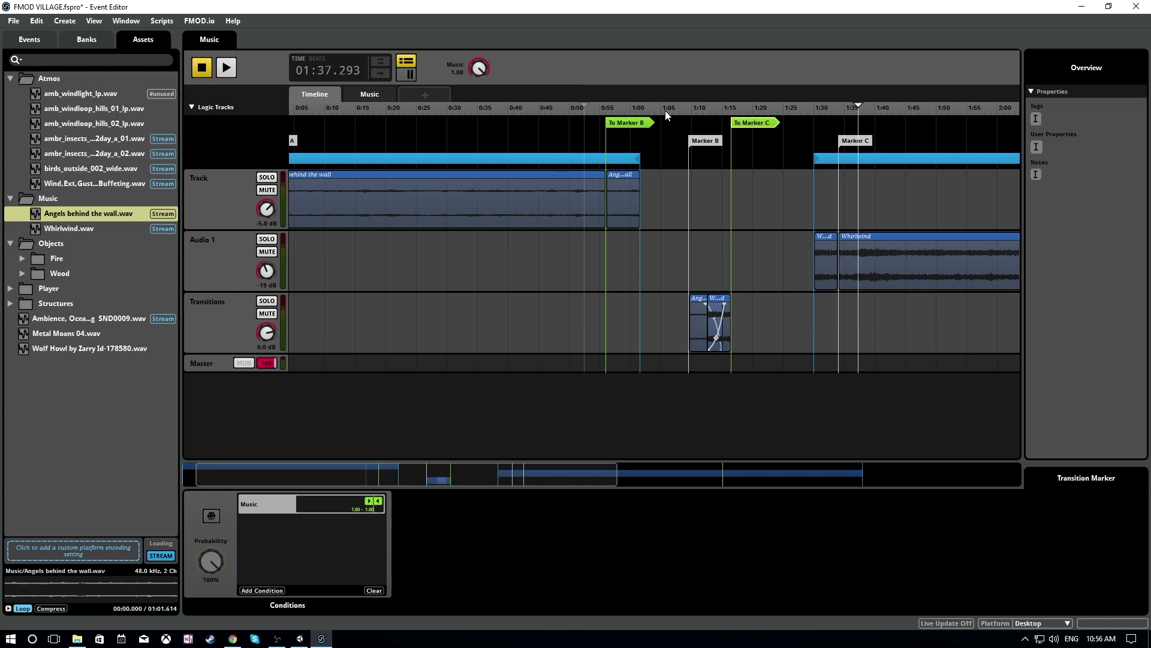
- Add a transition region without a destination above the Whirlwind clip at about 2:00
drag(346, 471, 333, 471)
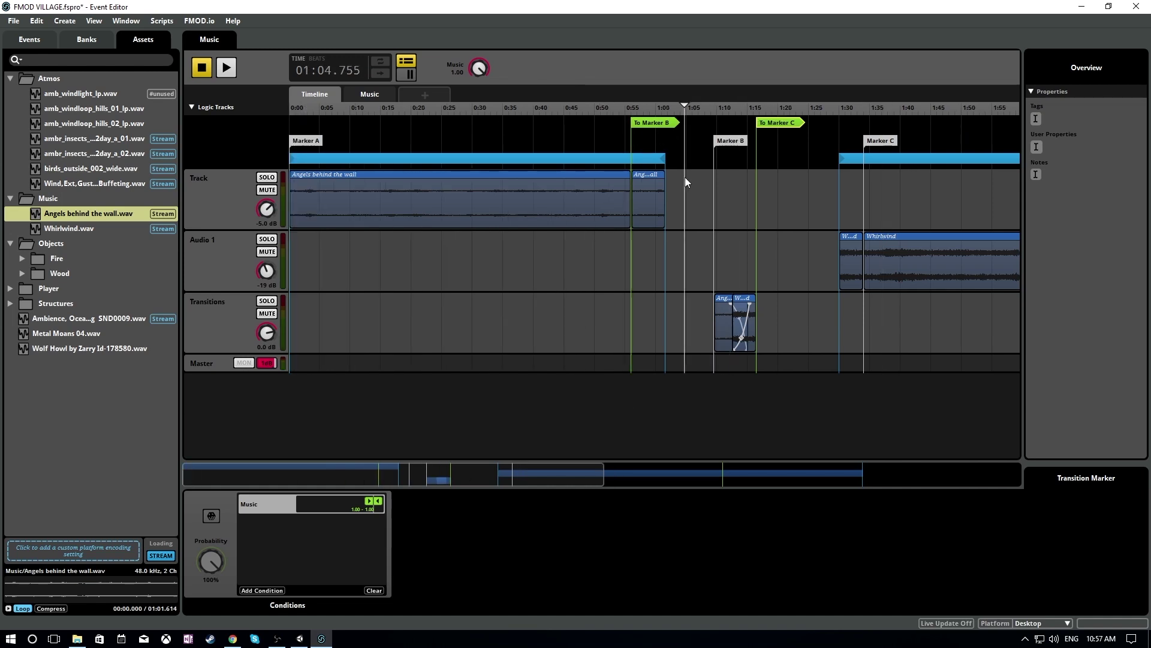
ctrl+scroll(685, 177, down, 3)
click(748, 246)
right_click(659, 119)
click(690, 214)
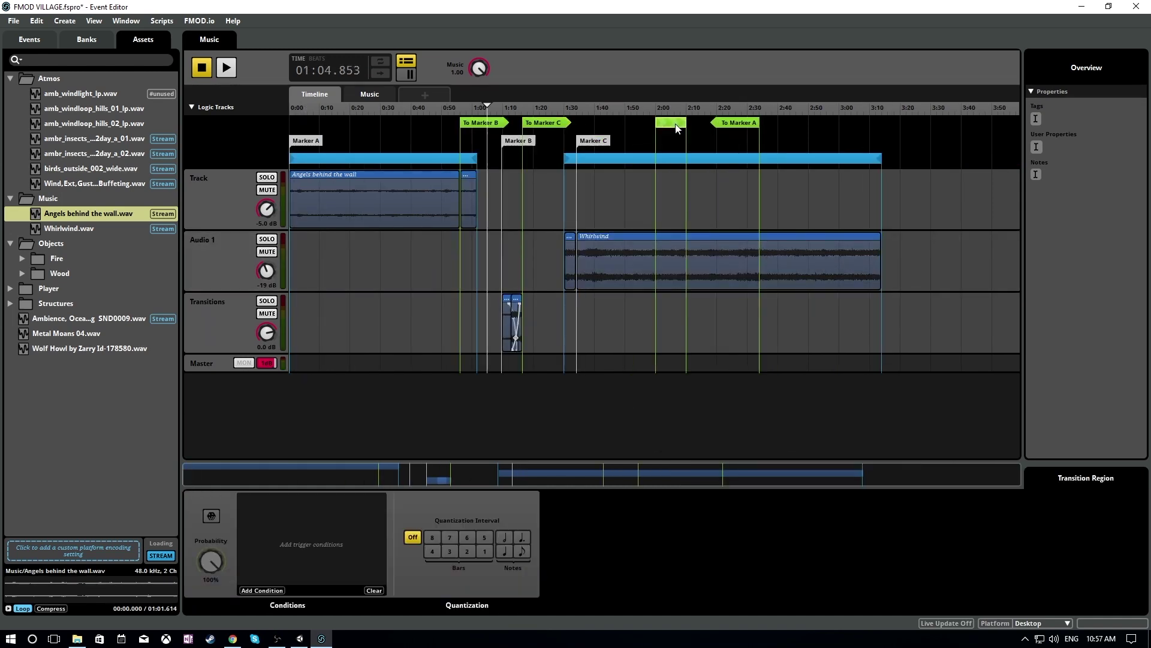
- Switch to Chrome, search Google for "fmod transition region" and open the FMOD article on transition timelines and submixes
key(alt+Tab)
key(ctrl+l)
text(fmod transition region)
key(Return)
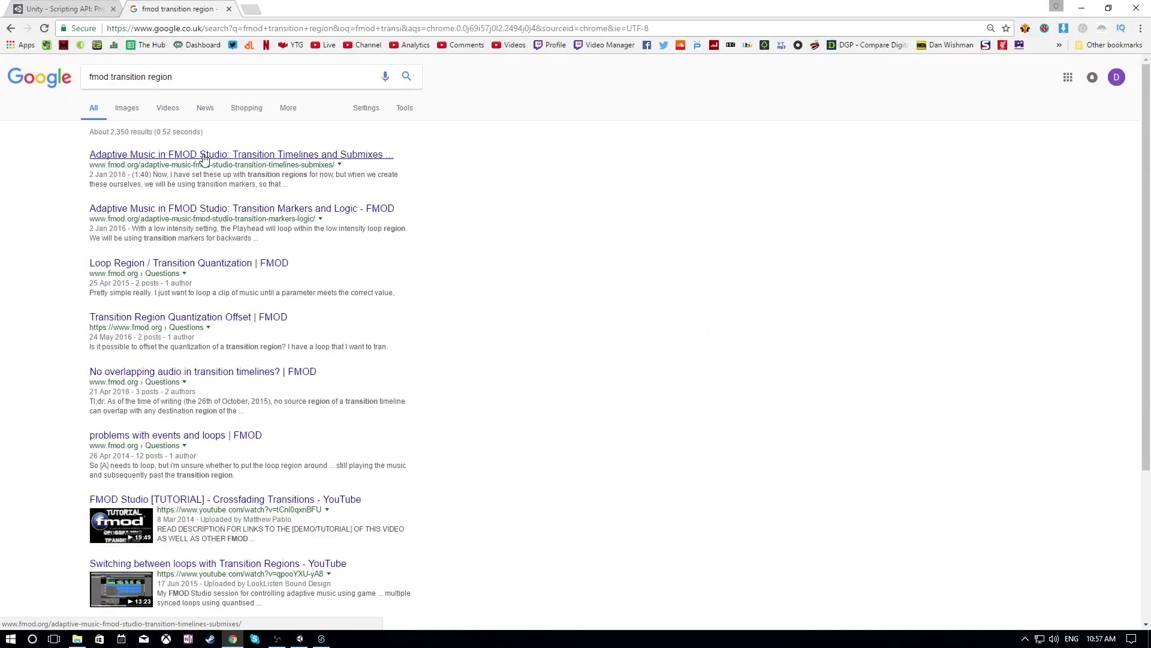
click(211, 161)
- Find "transition re" in the article and examine the passage on transition regions and its enlarged timeline screenshot
key(ctrl+f)
text(transition re)
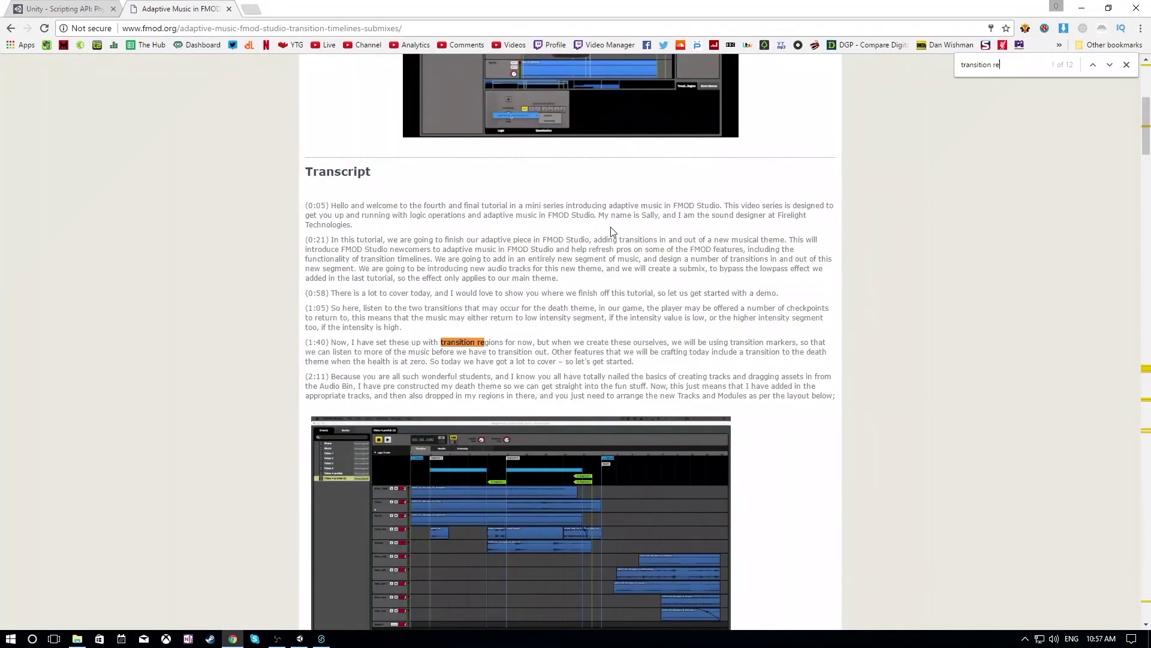
click(1109, 65)
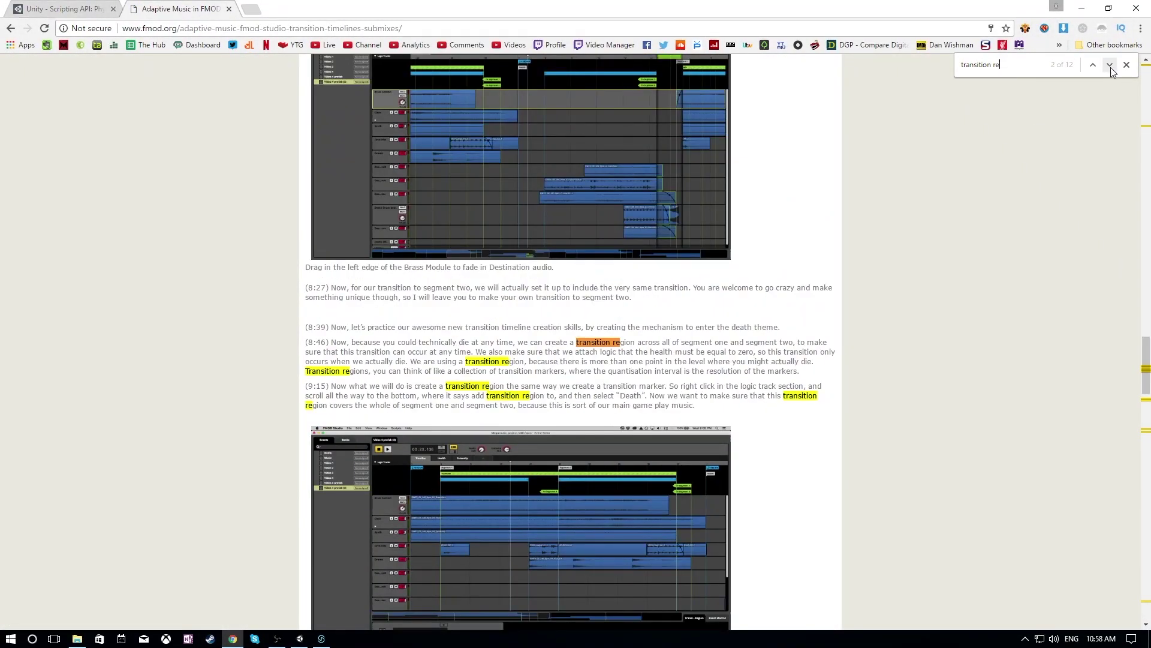
scroll(881, 290, up, 1)
click(597, 206)
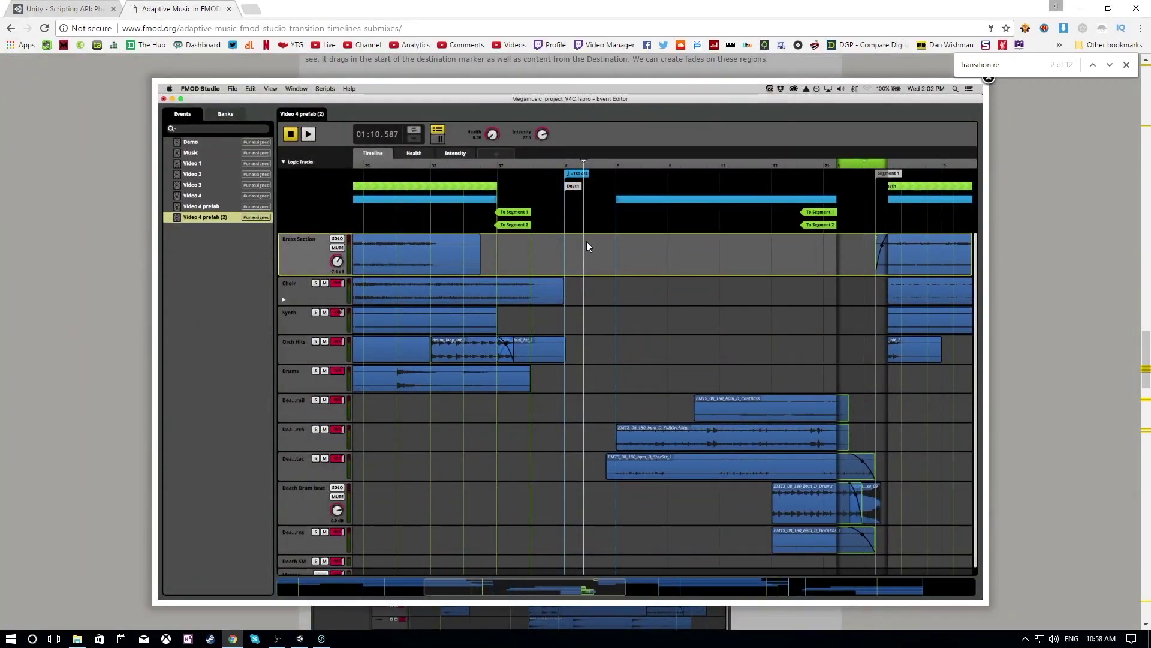
click(933, 169)
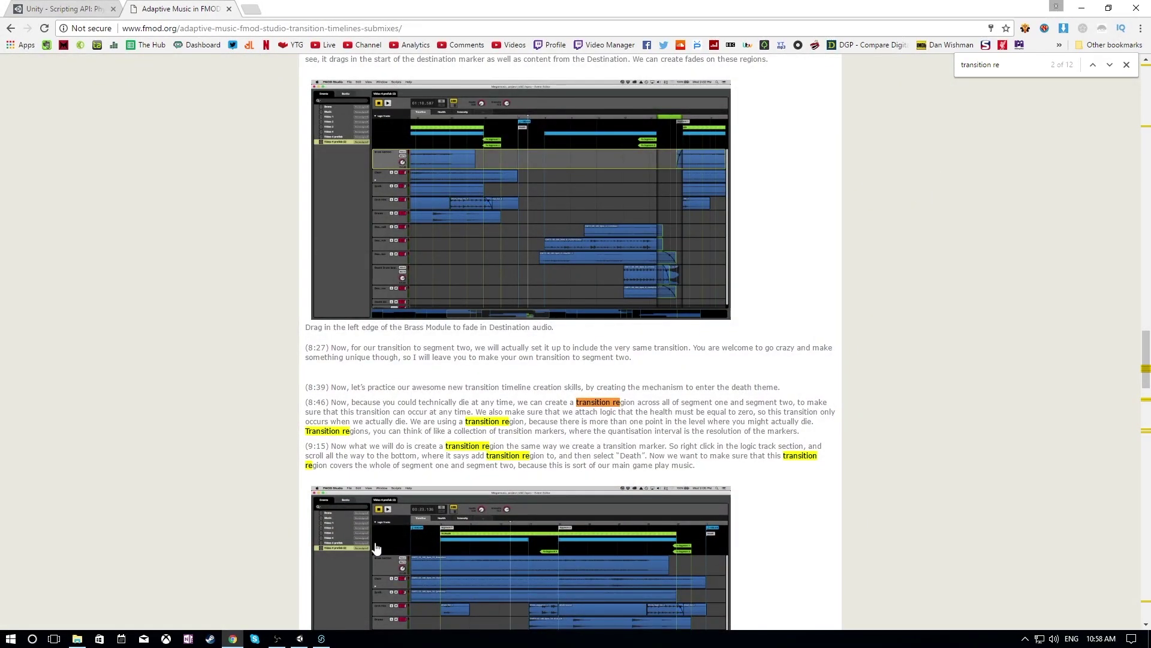
- Return to FMOD Studio, add a transition to Marker B at about 0:18 with a Music condition of 1.00, and play from about 0:14
key(alt+Tab)
right_click(353, 126)
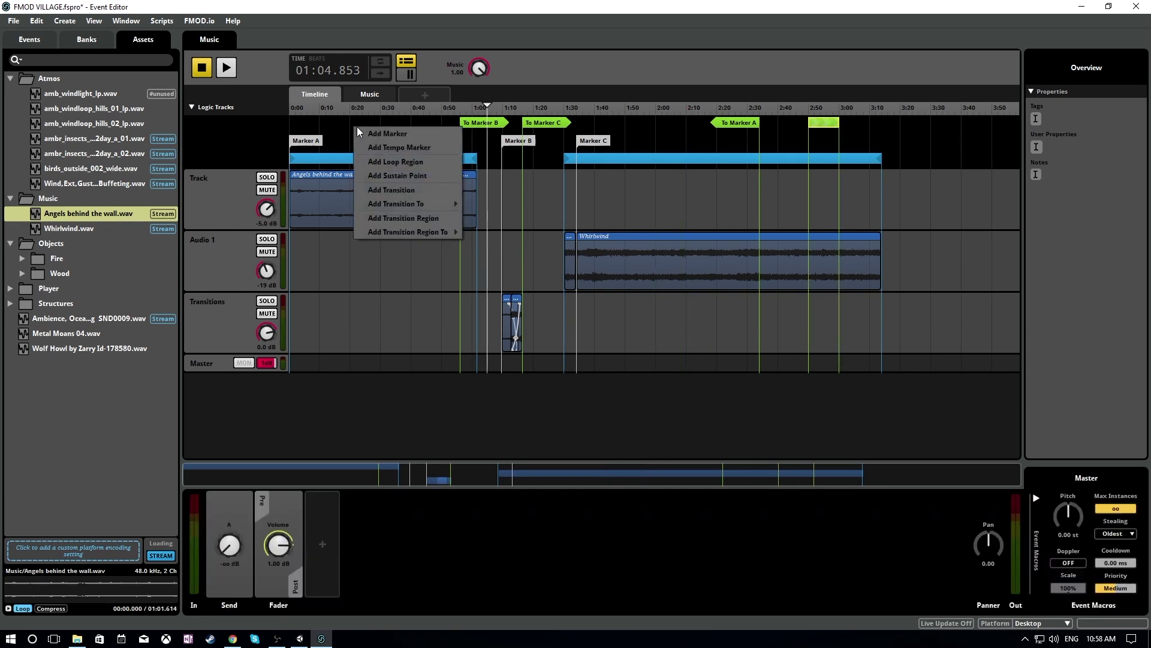
mouse_move(390, 203)
click(462, 216)
click(262, 590)
click(330, 579)
drag(351, 133, 345, 133)
click(334, 109)
key(space)
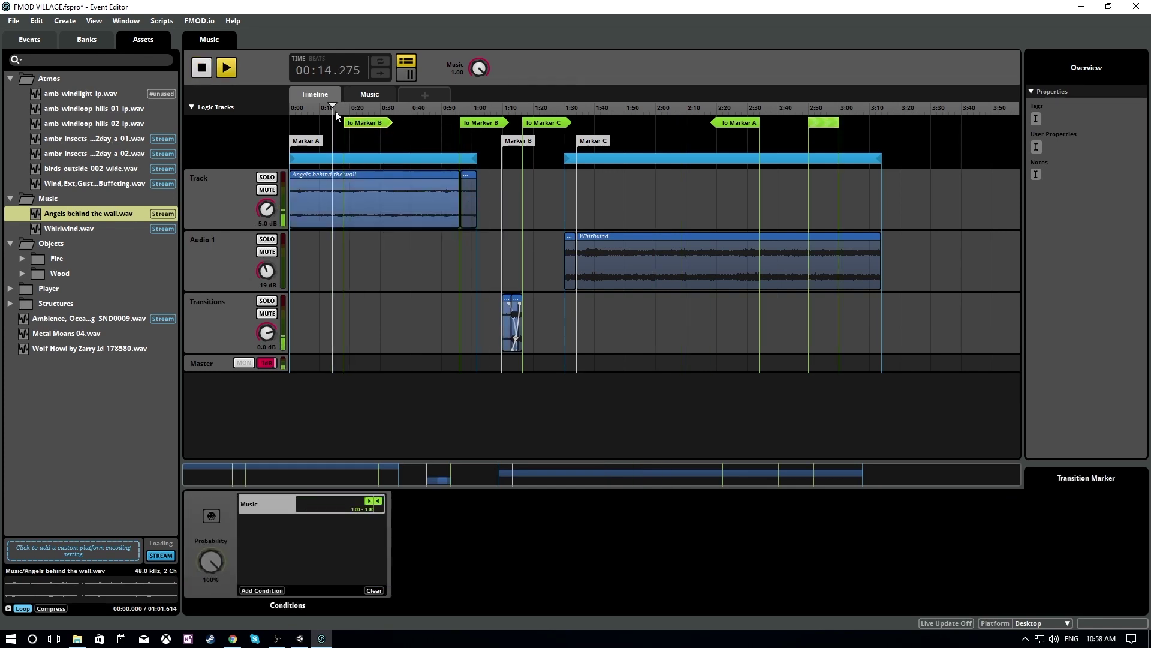
- Set the destination of the transition region at about 2:50 to Marker A and play from just before it
right_click(824, 122)
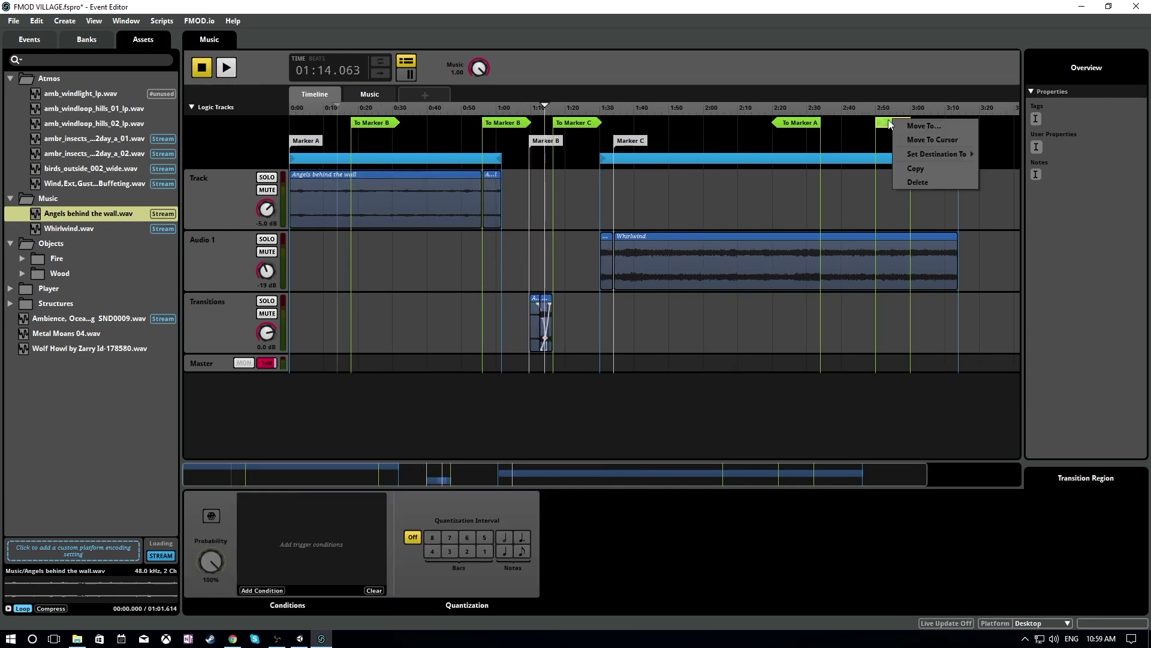
key(Escape)
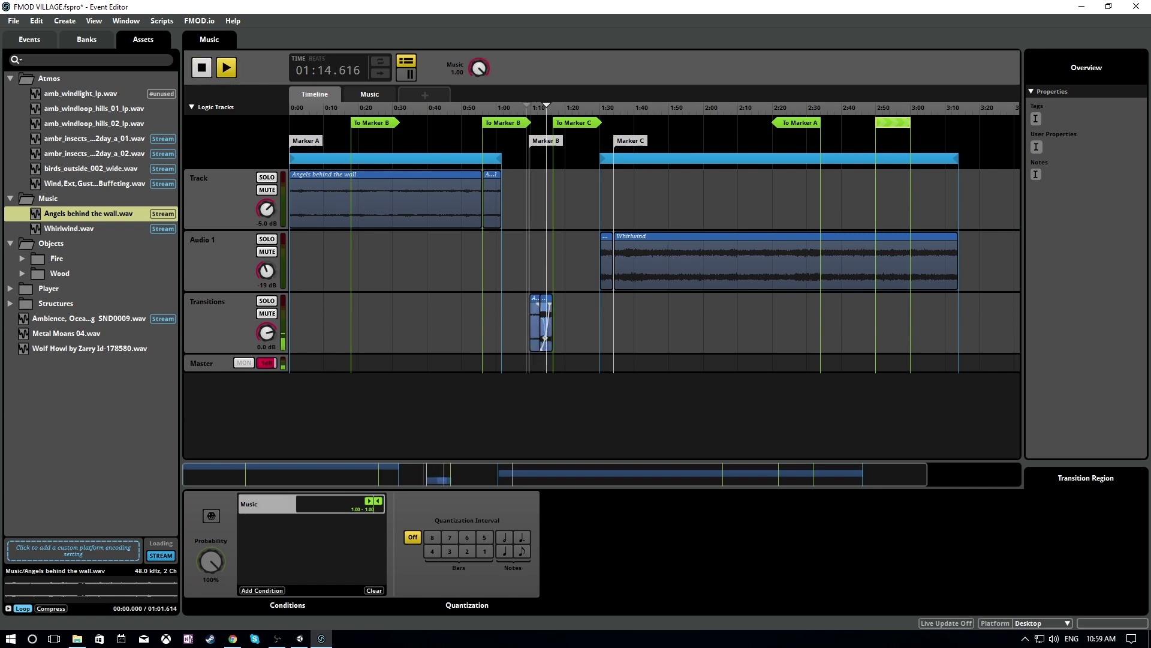
click(879, 110)
right_click(887, 126)
click(908, 160)
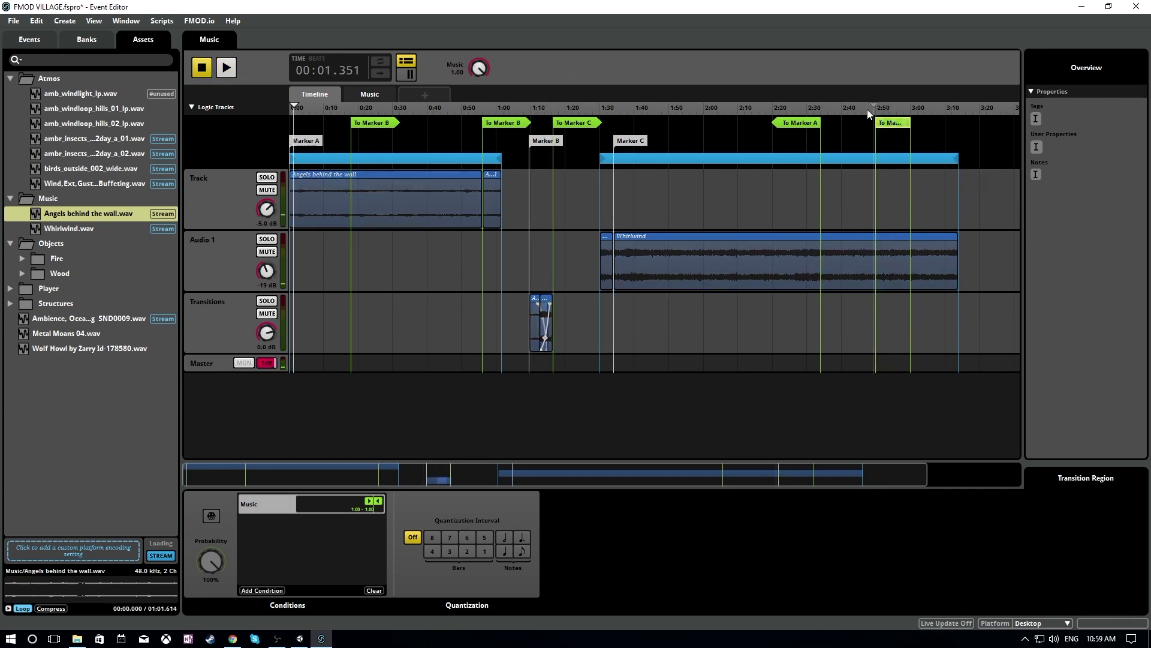
click(867, 110)
key(space)
- Move the first To Marker B transition to 0:10 and paste copies of it at 0:20, 0:30, 0:40 and 0:50
ctrl+scroll(415, 264, up, 5)
drag(527, 126, 450, 129)
key(ctrl+v)
key(ctrl+v)
key(ctrl+v)
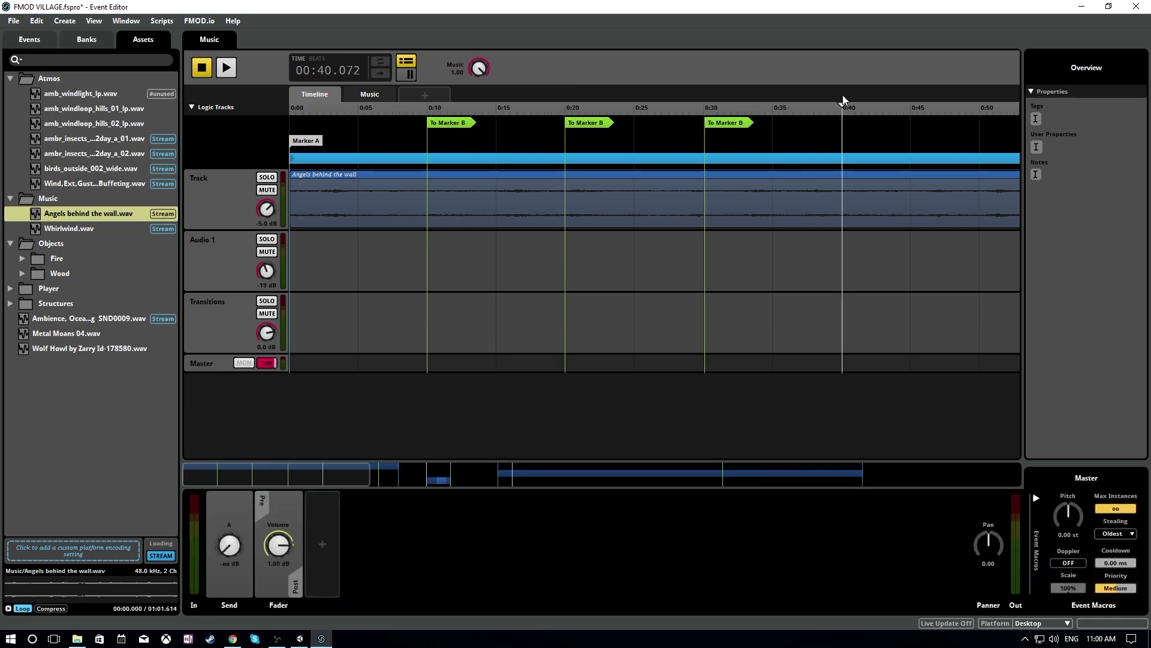
ctrl+scroll(843, 180, down, 5)
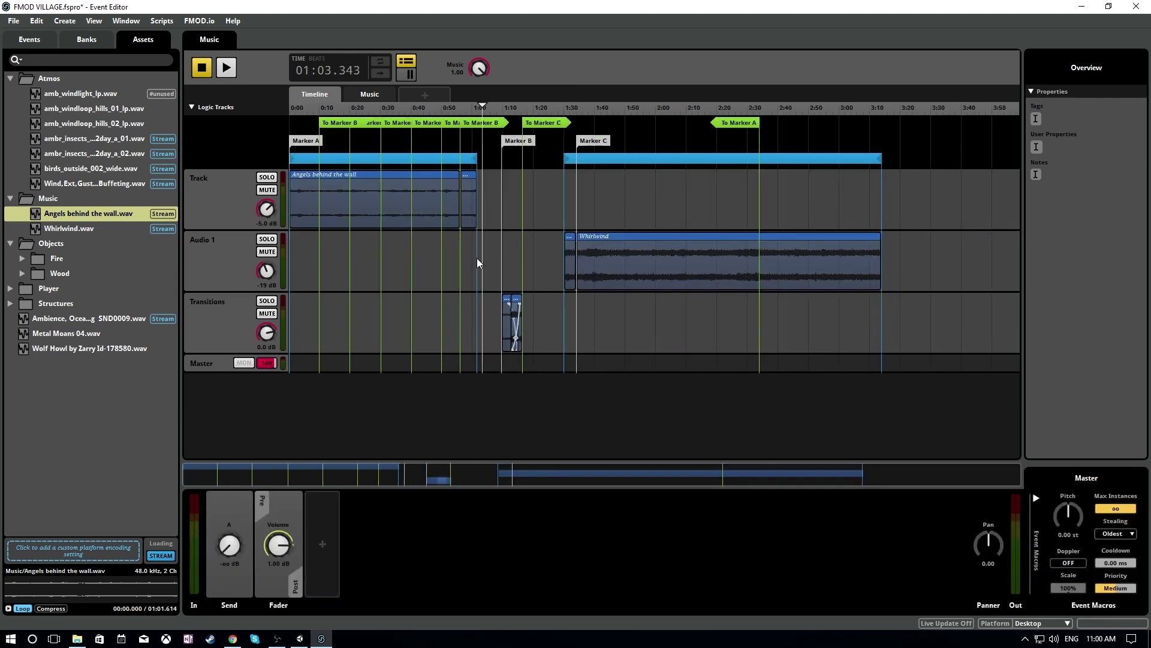
- Play from about 0:48 to test the copied transitions and check the trigger condition of the one at 0:50
click(436, 107)
key(space)
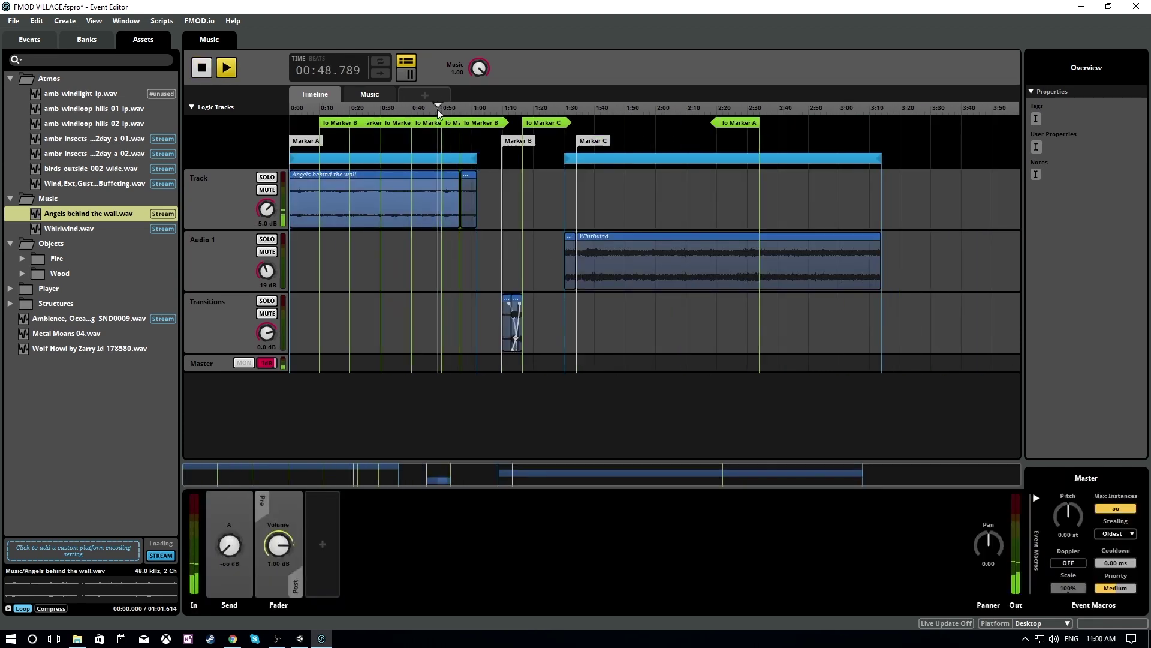
ctrl+scroll(437, 245, up, 5)
key(space)
click(489, 127)
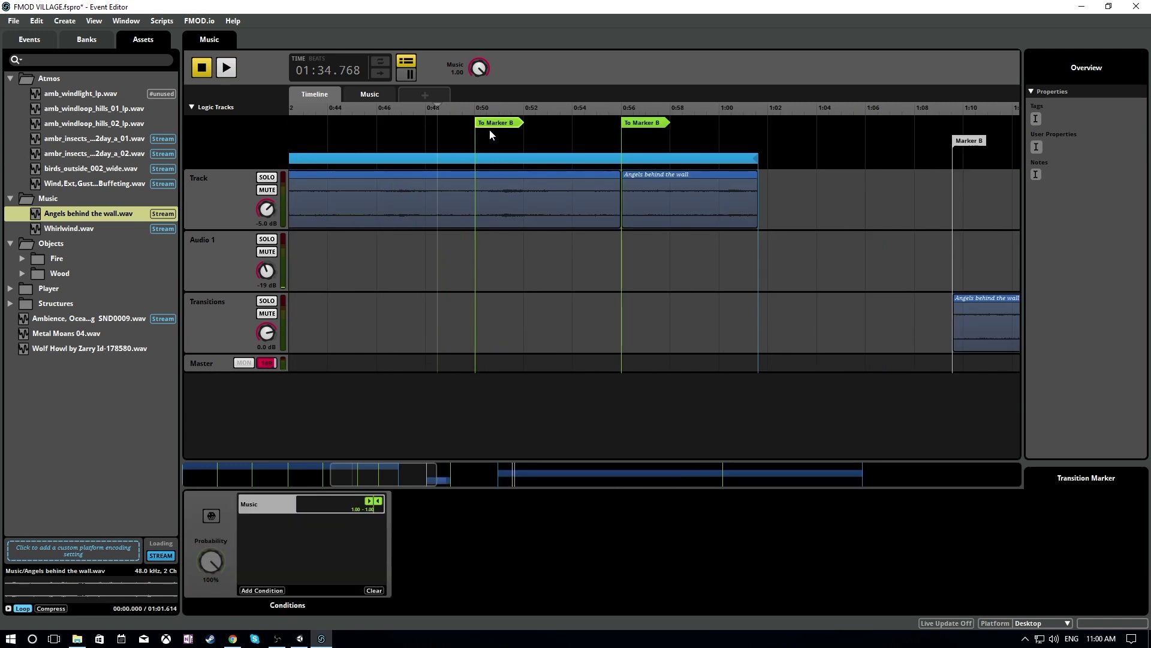
- Split off about the first four seconds of the Angels behind the wall clip
ctrl+scroll(839, 399, down, 2)
click(830, 180)
ctrl+scroll(663, 449, down, 3)
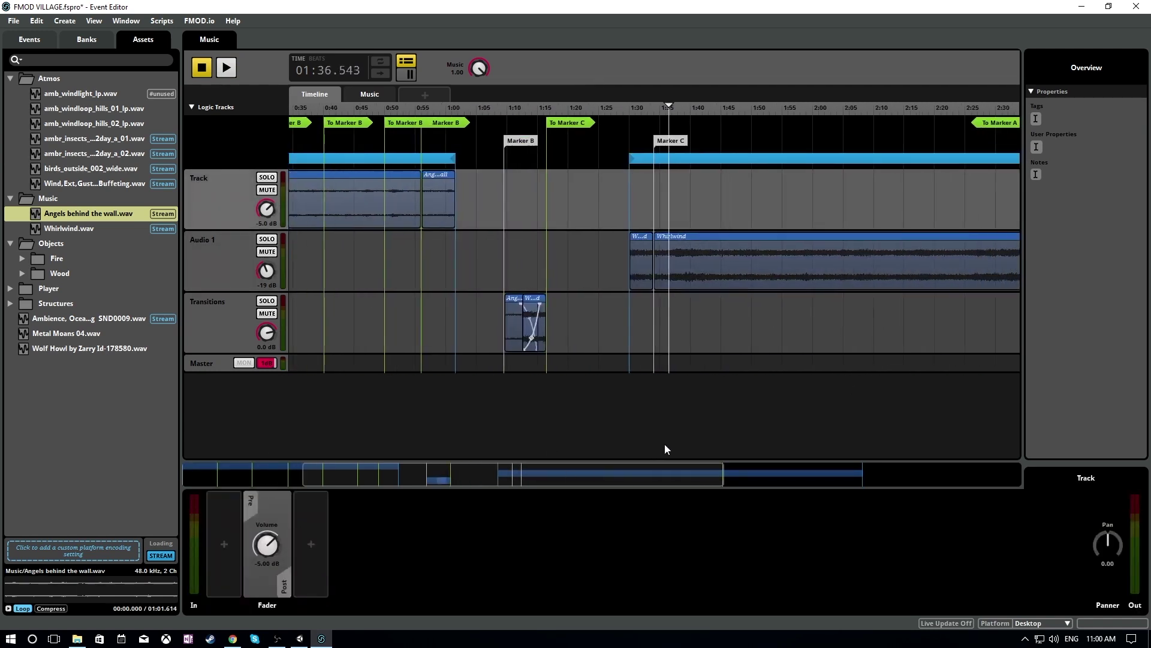
scroll(419, 179, left, 5)
click(310, 111)
click(315, 179)
key(s)
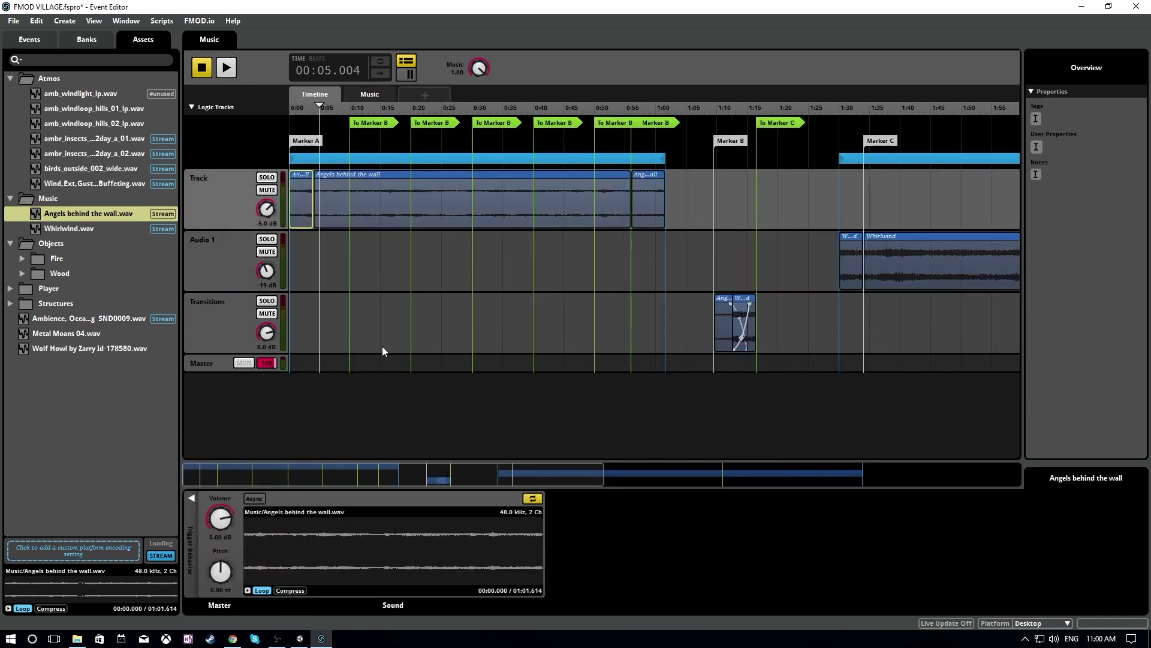
- Copy the Angels opening piece onto the Transitions track at about 3:19, past the end of the Whirlwind clip
drag(534, 476, 944, 476)
click(789, 333)
mouse_move(714, 474)
mouse_down()
mouse_move(546, 472)
mouse_move(721, 474)
mouse_up()
click(773, 108)
key(ctrl+v)
- Split the Whirlwind clip at about 3:10 and copy its end piece onto the Transitions track at about 3:24
click(721, 123)
right_click(726, 240)
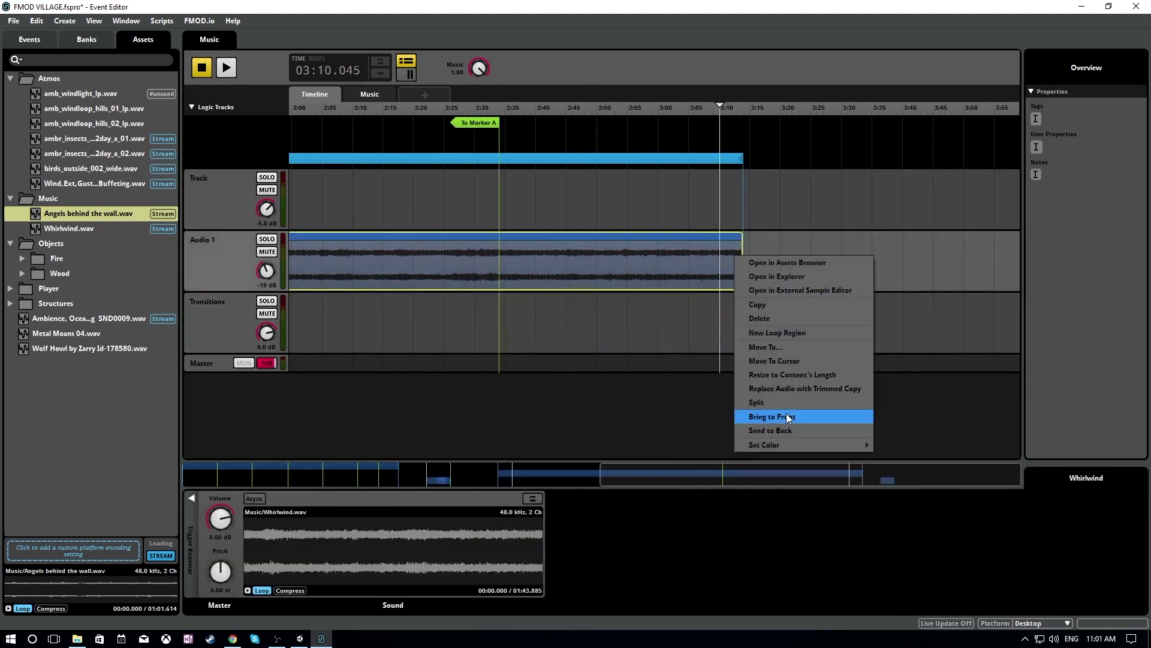
click(861, 413)
drag(604, 476, 861, 482)
right_click(758, 244)
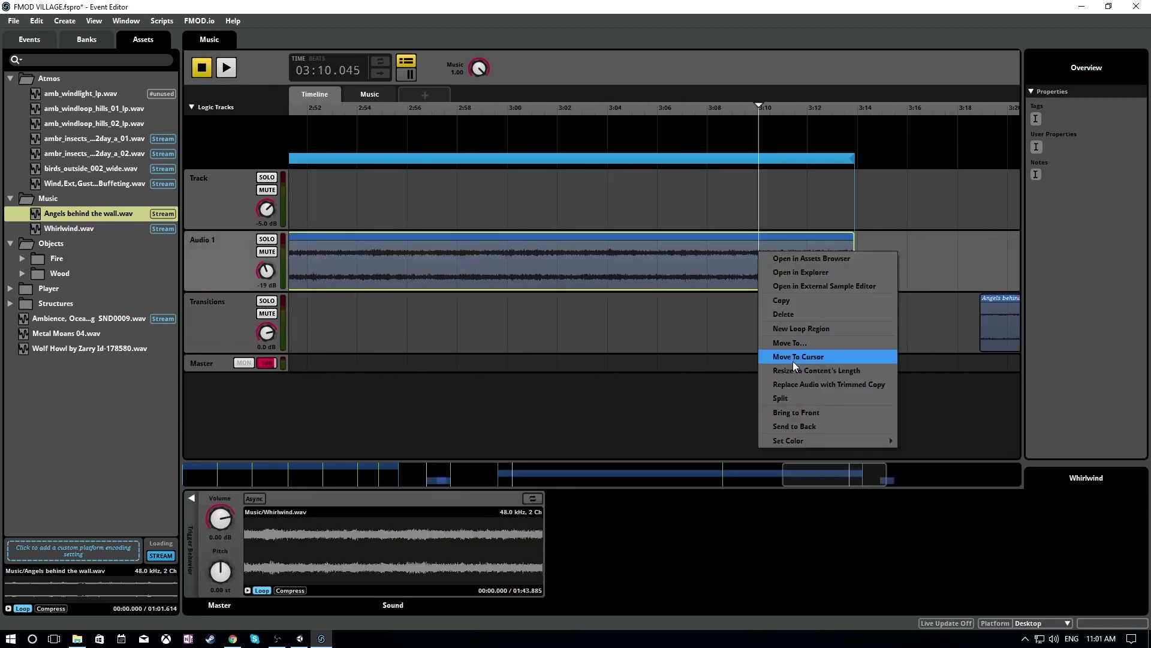
click(792, 356)
click(810, 338)
- Balance the two copied pieces' volumes, with Whirlwind at -19 dB, and overlap them from about 3:19 as a crossfade with Whirlwind first
click(714, 336)
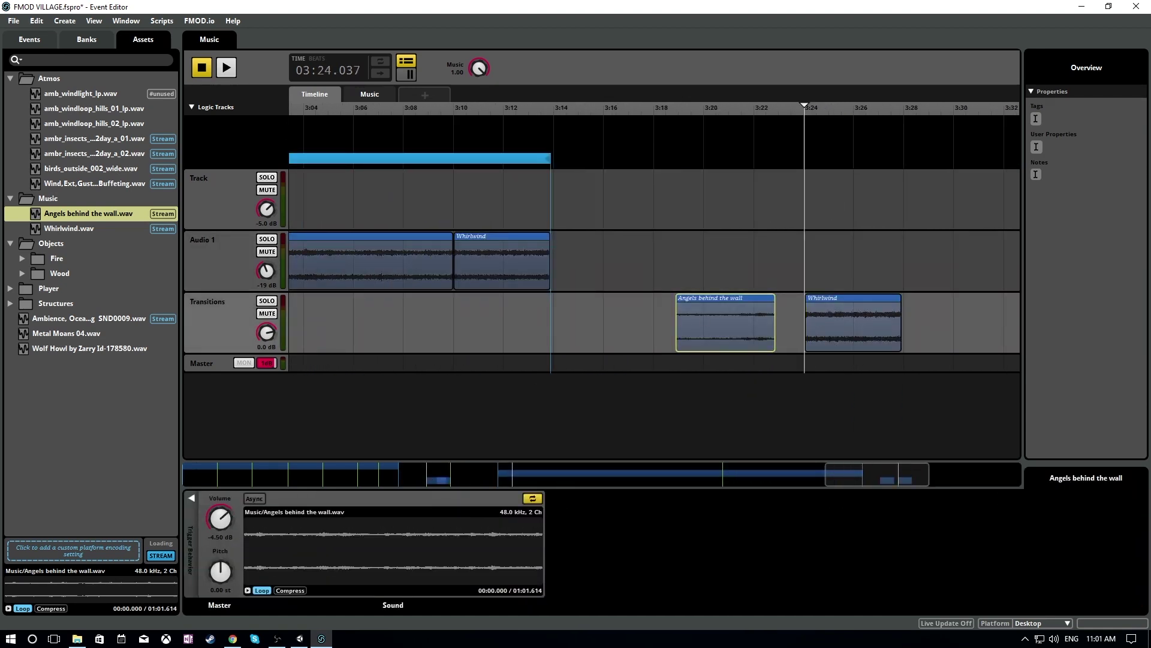
click(819, 328)
drag(840, 329, 613, 329)
drag(743, 330, 783, 331)
drag(617, 331, 717, 331)
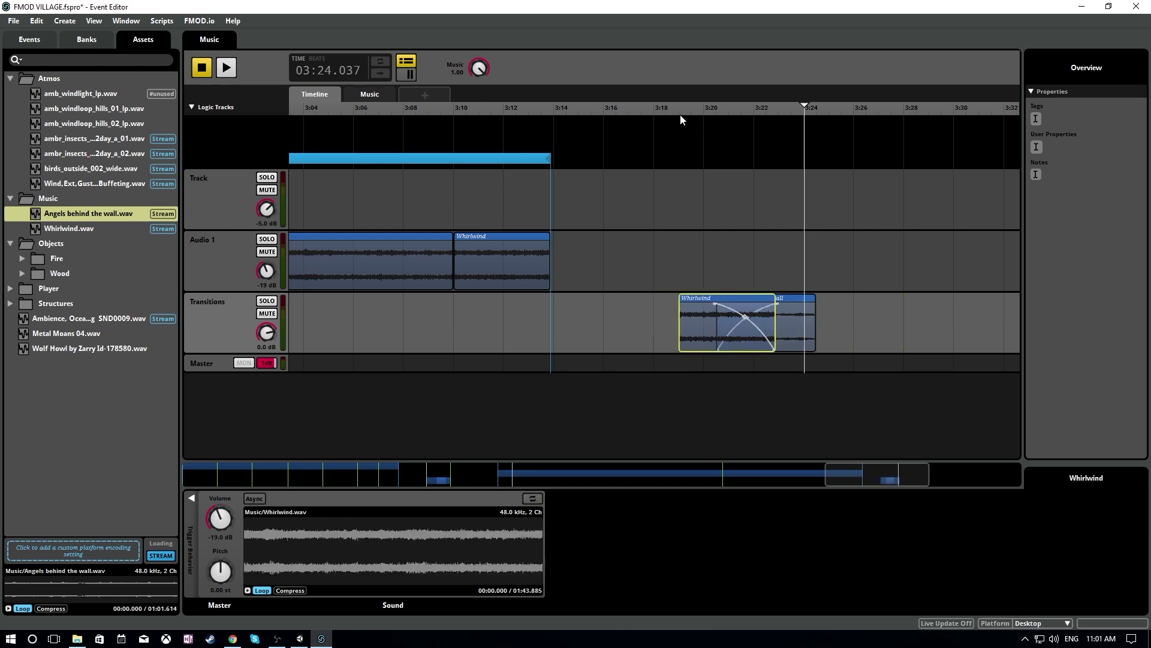
- Play the Whirlwind-to-Angels crossfade and reshape the Whirlwind piece's fade-out curve so it drops faster
click(651, 110)
key(space)
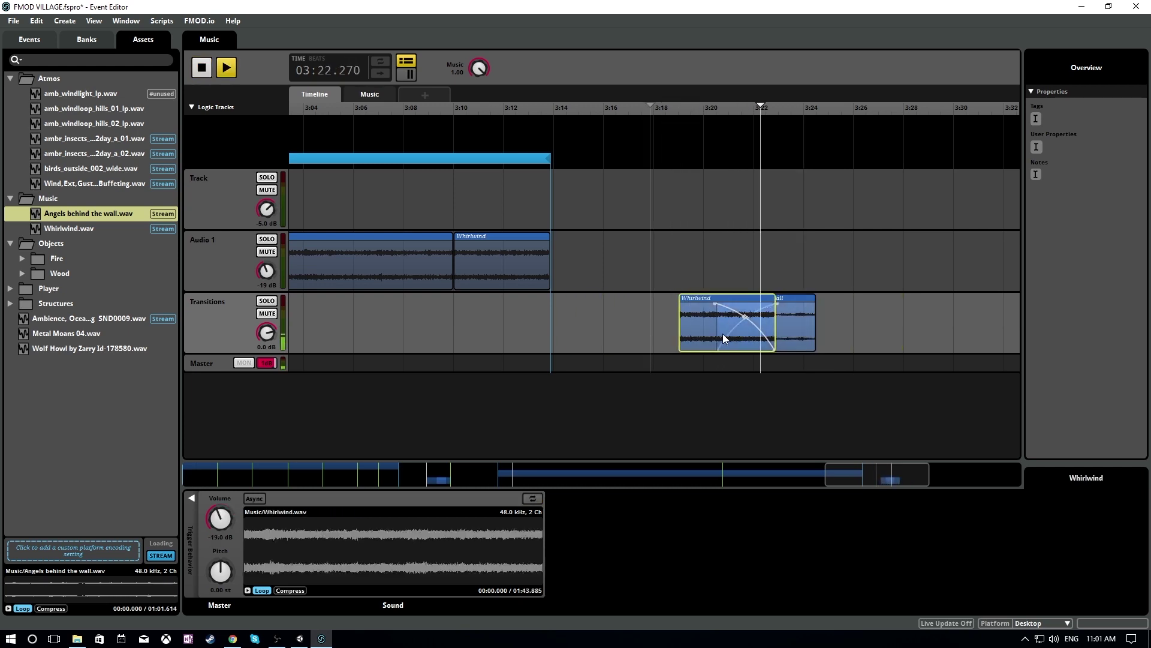
key(space)
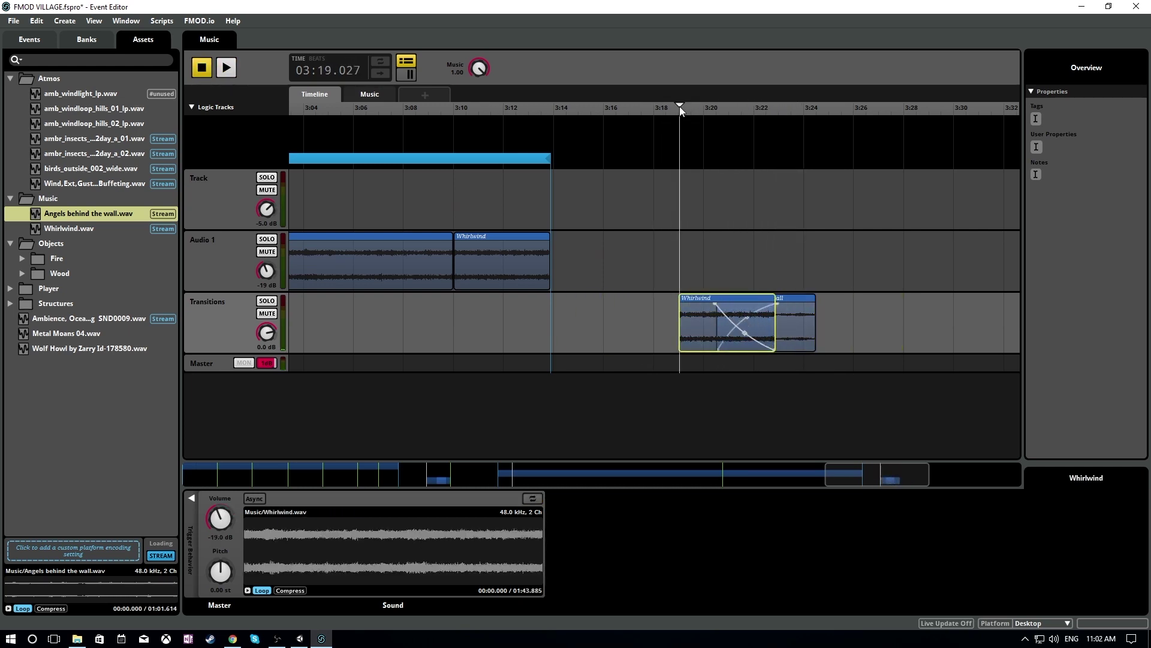
key(space)
key(space)
- Add Marker D at the start of the Whirlwind-to-Angels crossfade, about 3:19, and a transition to Marker A at its end, about 3:24
right_click(661, 146)
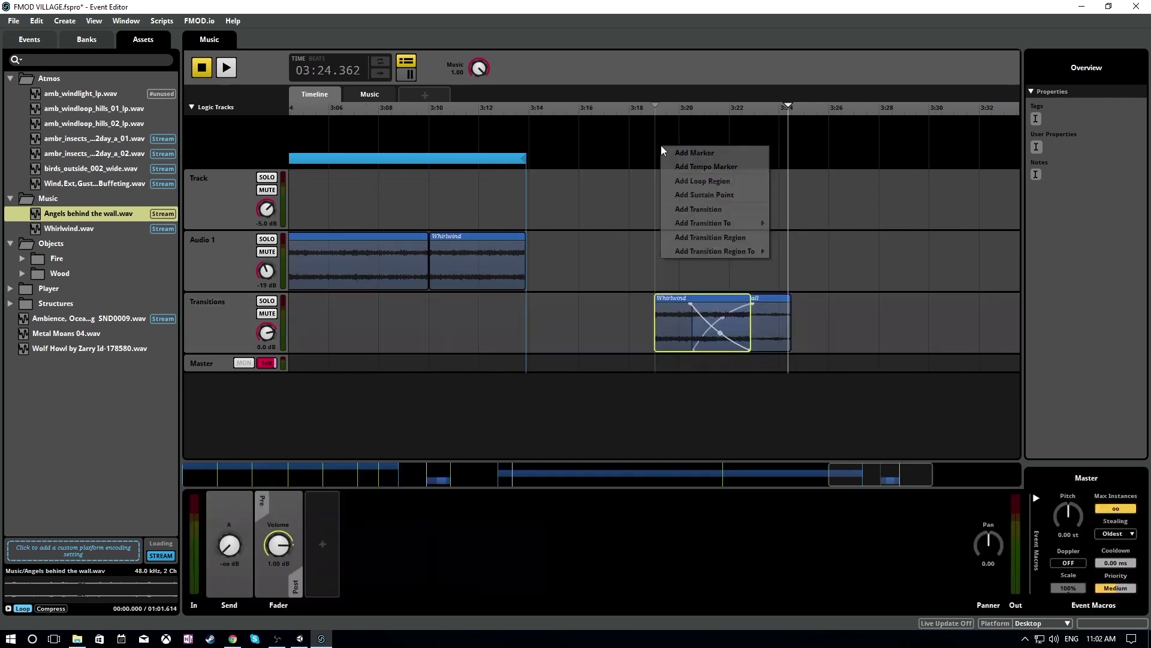
click(695, 152)
right_click(789, 136)
click(917, 214)
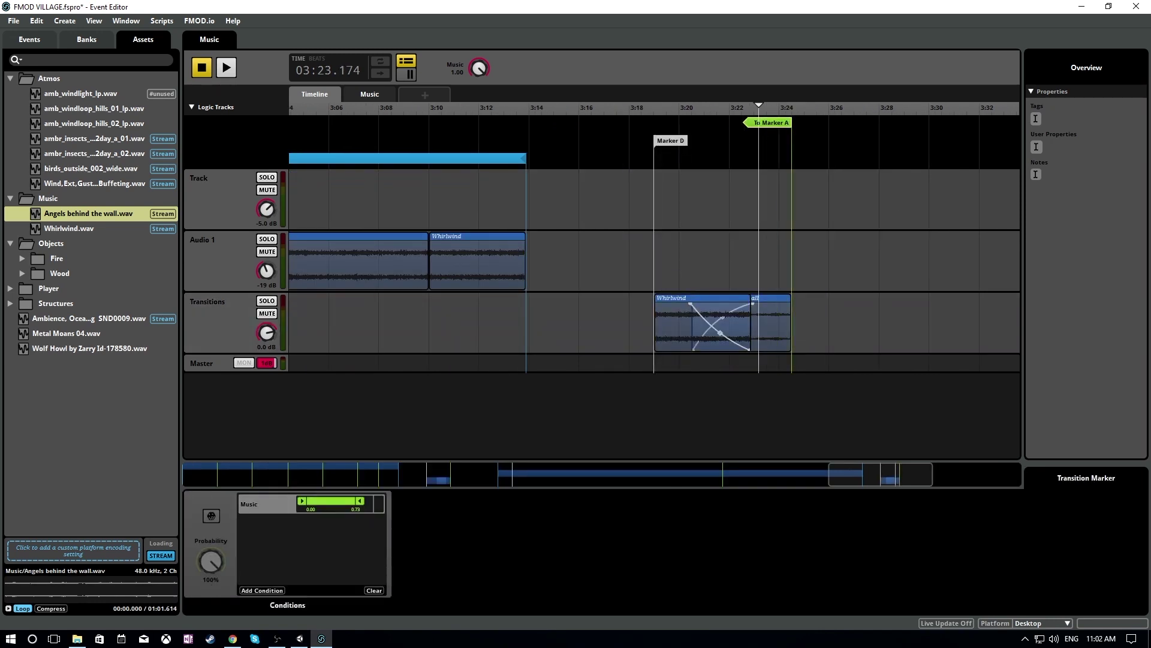
- Make the Whirlwind section's transition marker at about 2:34 lead to Marker D and give it a Music parameter condition
click(650, 201)
mouse_move(854, 473)
mouse_down()
mouse_move(692, 470)
mouse_move(698, 372)
mouse_up()
click(739, 119)
click(274, 591)
mouse_move(294, 579)
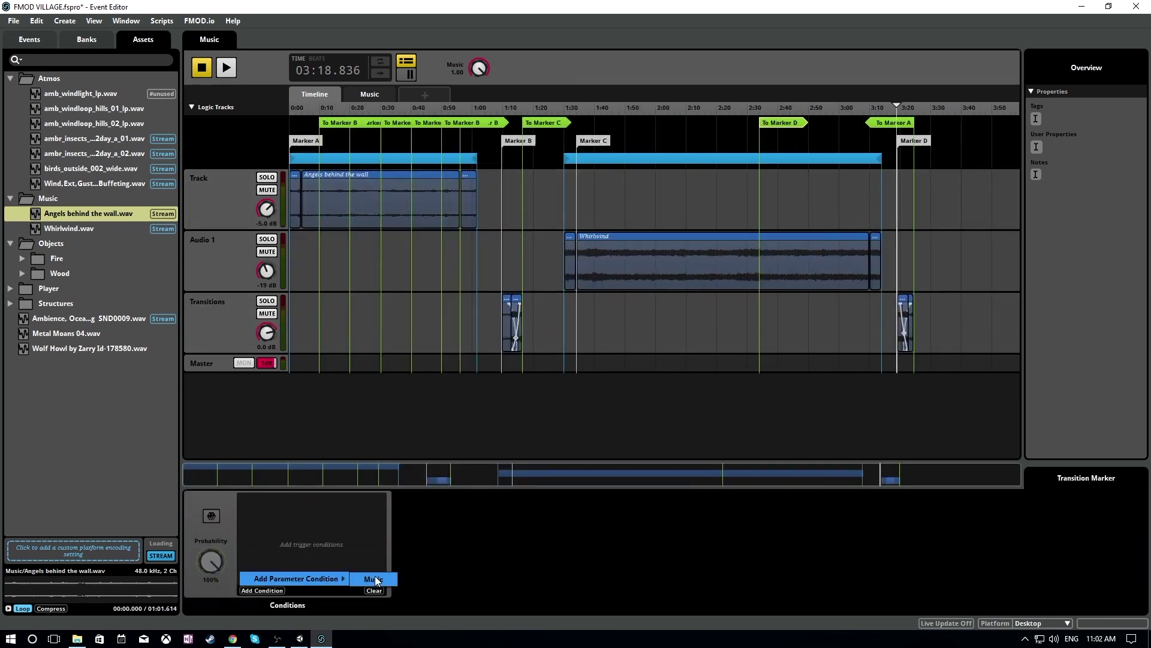
click(376, 579)
- Repeat the Marker D transition along Whirlwind from about 1:40 to 3:10 with a Music condition of 0.00, and audition it with Music at 0.00
scroll(536, 384, up, 1)
mouse_move(993, 124)
mouse_down()
mouse_move(653, 141)
mouse_move(658, 127)
mouse_up()
click(680, 109)
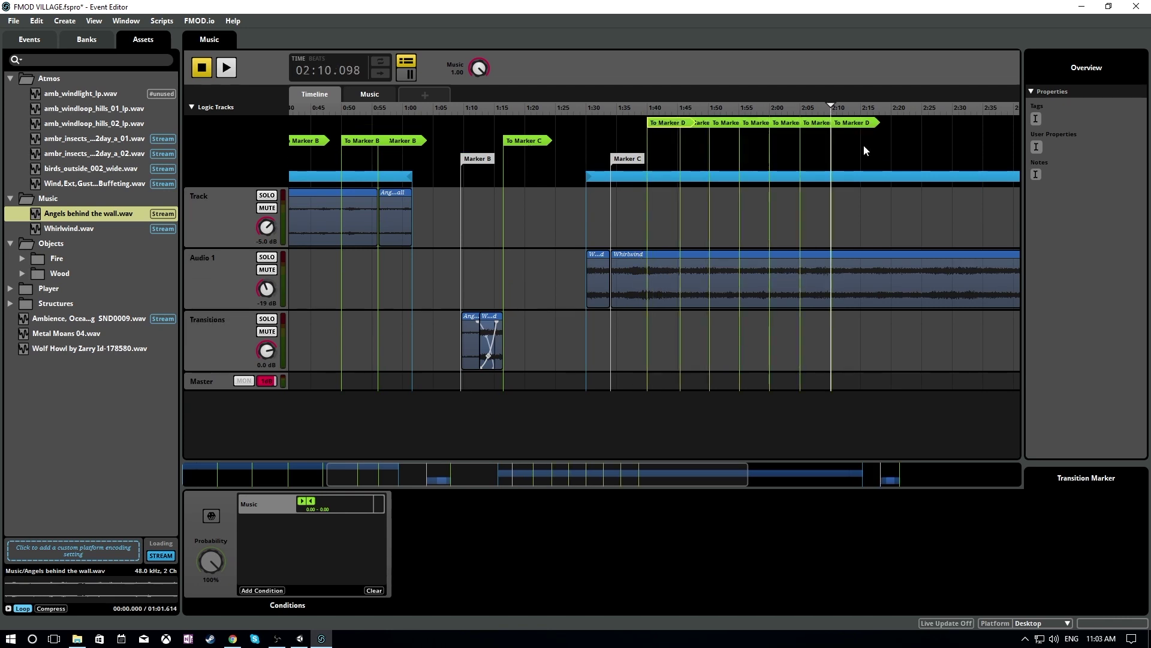
mouse_move(877, 123)
mouse_down()
mouse_move(639, 111)
mouse_move(797, 120)
mouse_move(768, 122)
mouse_up()
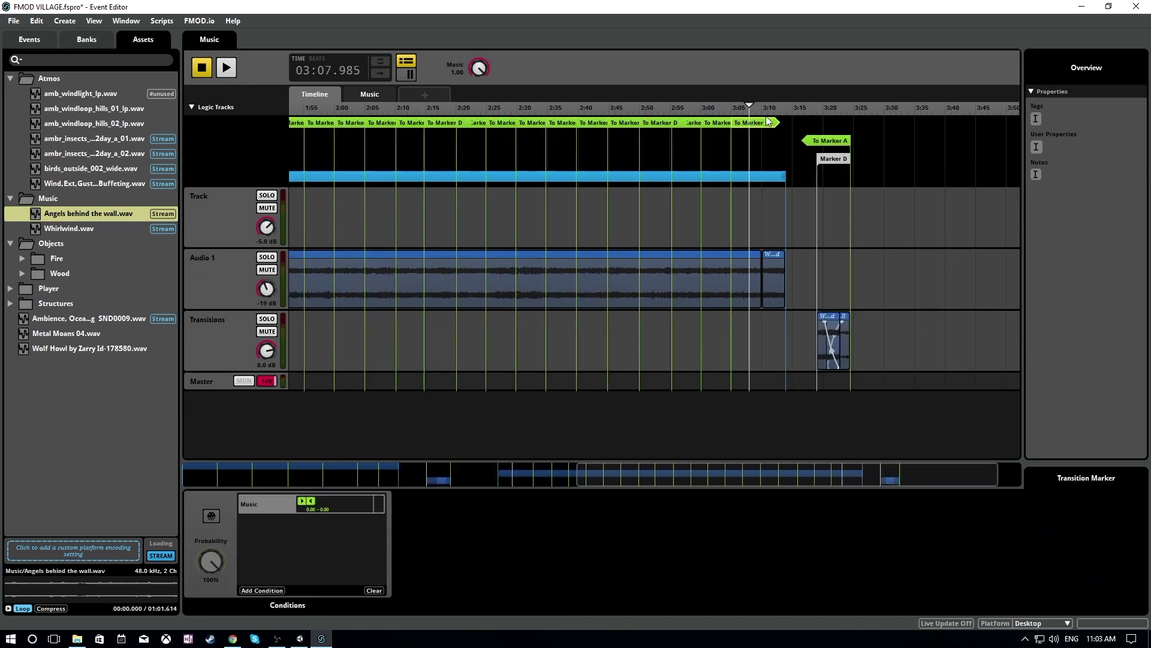
key(space)
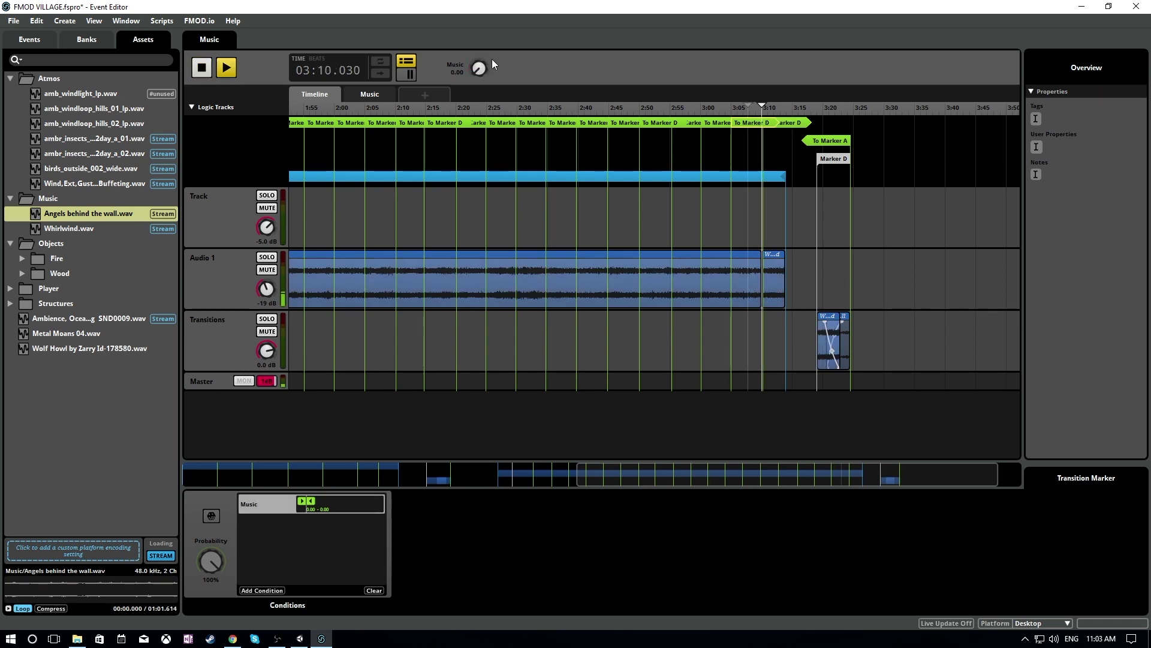
scroll(492, 62, up, 5)
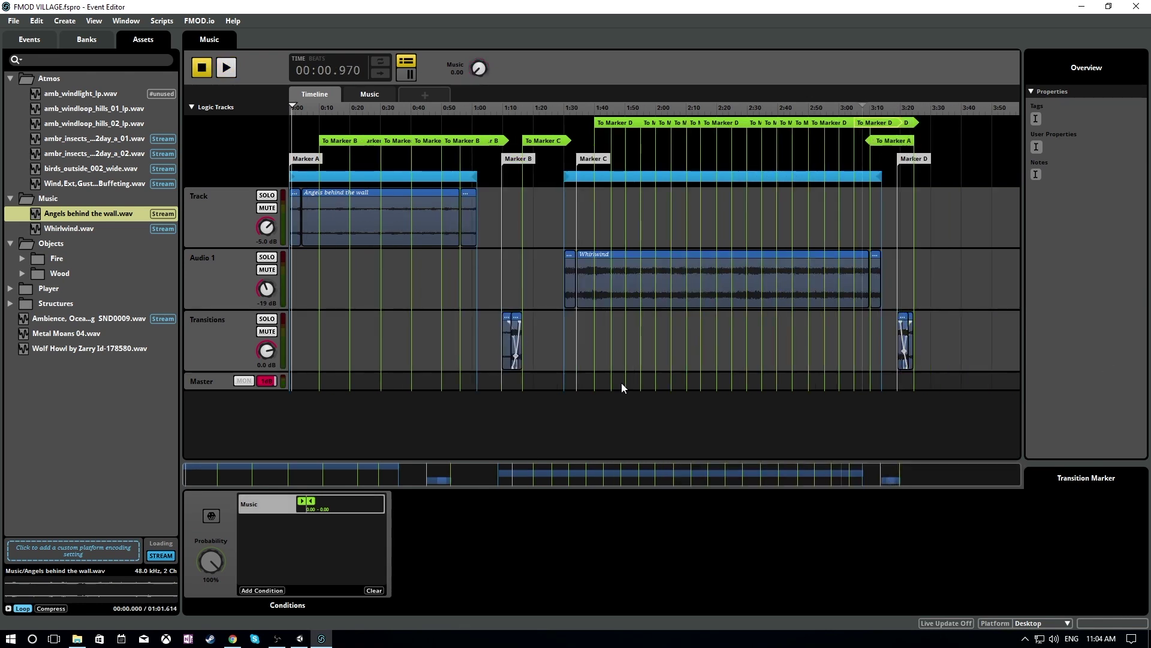
- Switch to Unity and examine the parameter triggers on WindTrigger (2) and the pier area of the village scene
click(300, 639)
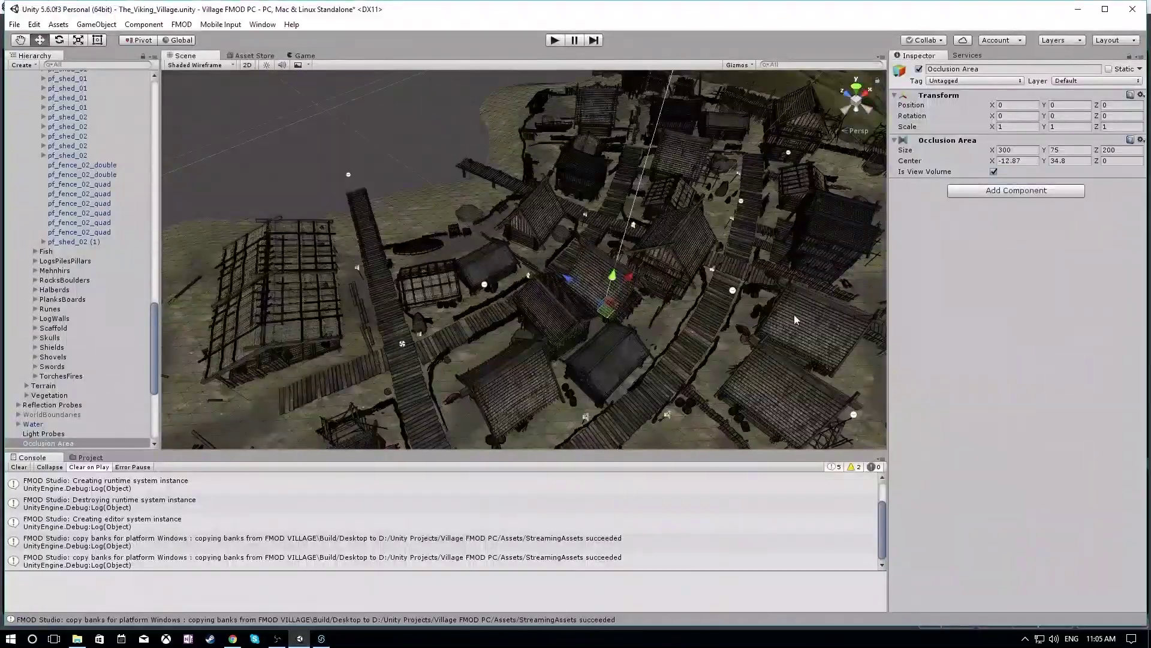
right_drag(708, 228, 515, 250)
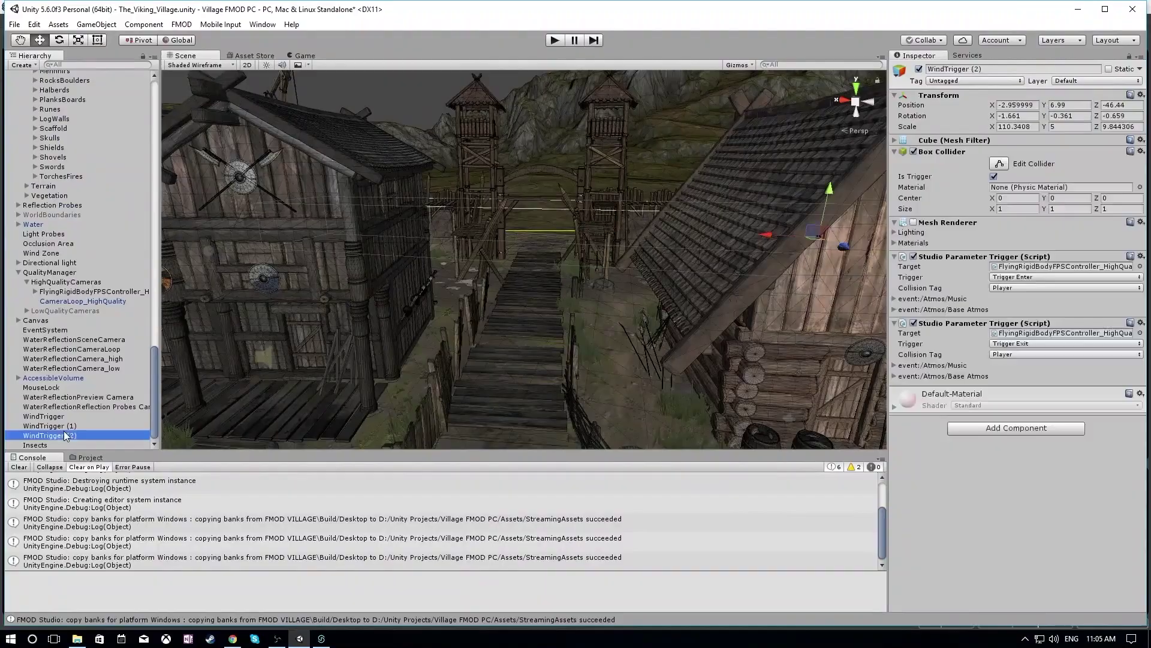
right_drag(603, 319, 571, 297)
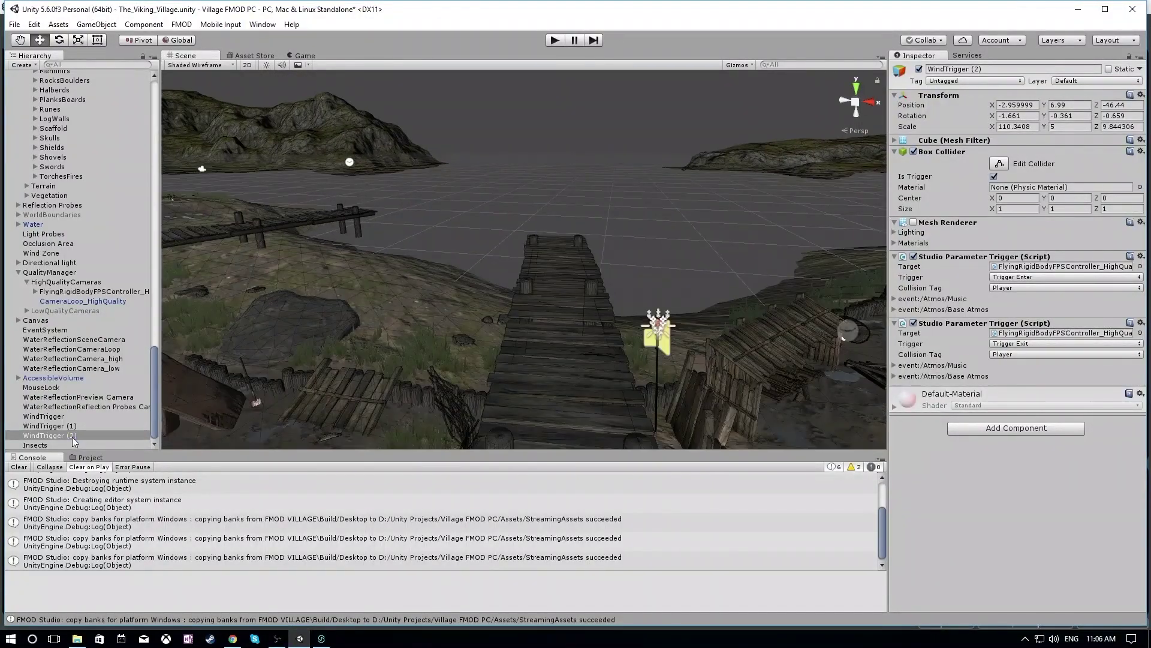
- Create a cube over the wooden pier, sized about 6.9 by 4.4 by 18 units, with its mesh rendering off
click(29, 61)
click(144, 99)
right_drag(480, 270, 666, 283)
key(r)
drag(639, 202, 670, 394)
key(f)
key(w)
drag(455, 325, 464, 263)
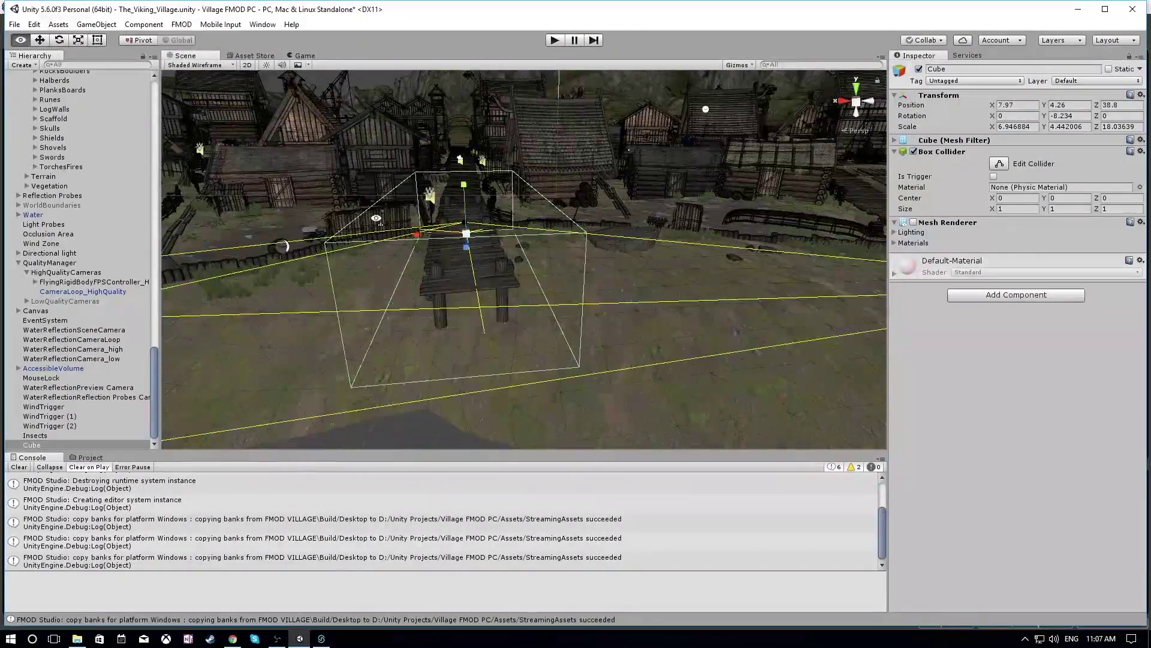
- Add an FMOD Studio Parameter Trigger to the cube, targeting the first-person player controller and firing on Trigger Enter
right_drag(465, 264, 667, 231)
click(1015, 295)
text(fmod)
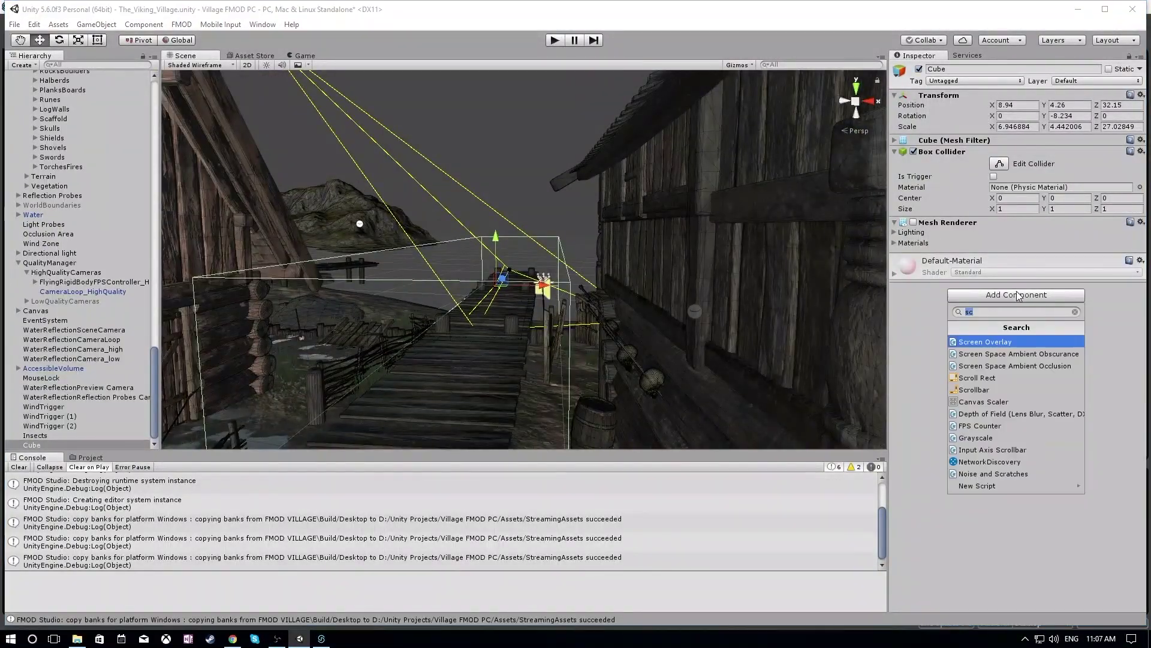
key(Down)
key(Down)
key(Return)
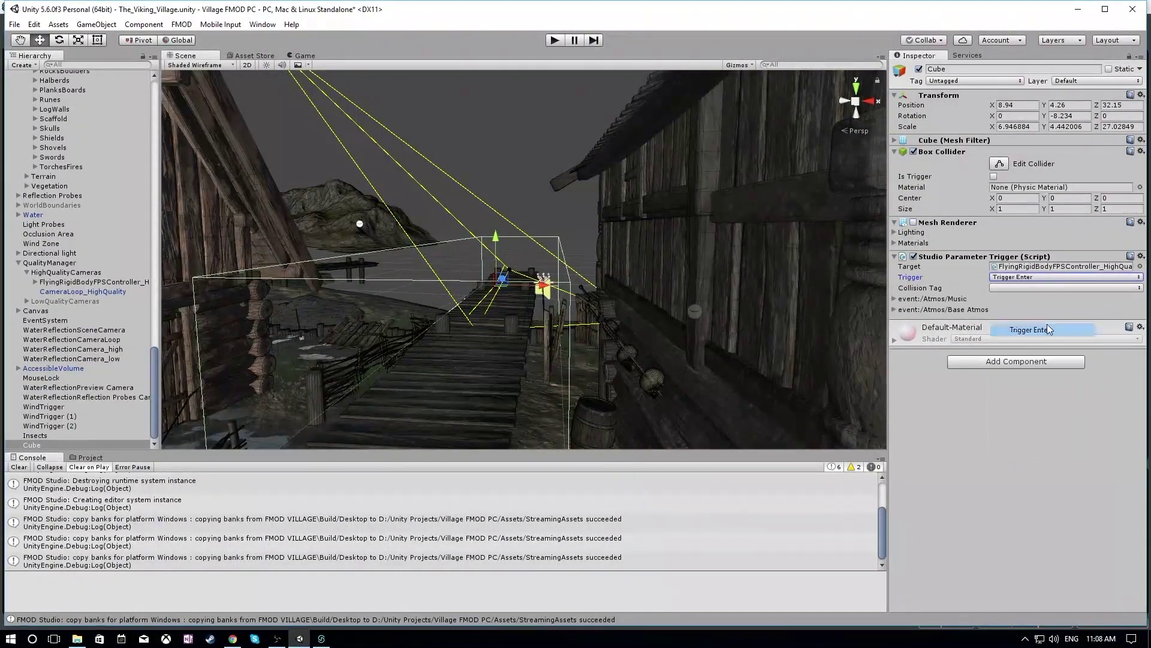
- Set up the cube's second parameter trigger to fire on Trigger Exit, with Player as the collision tag for both triggers
drag(1019, 327, 1061, 333)
click(1065, 344)
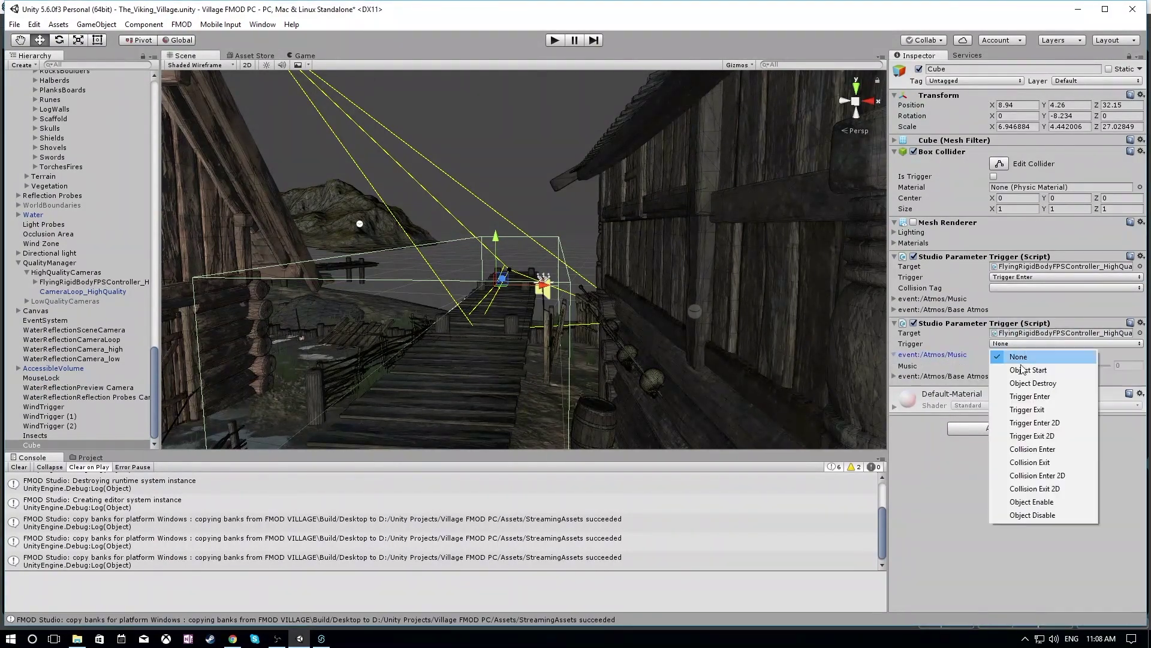
click(1031, 421)
click(1064, 354)
click(1043, 396)
- Inspect the Music event emitter on the targeted player controller and test-run the game along the walkway
double_click(1061, 332)
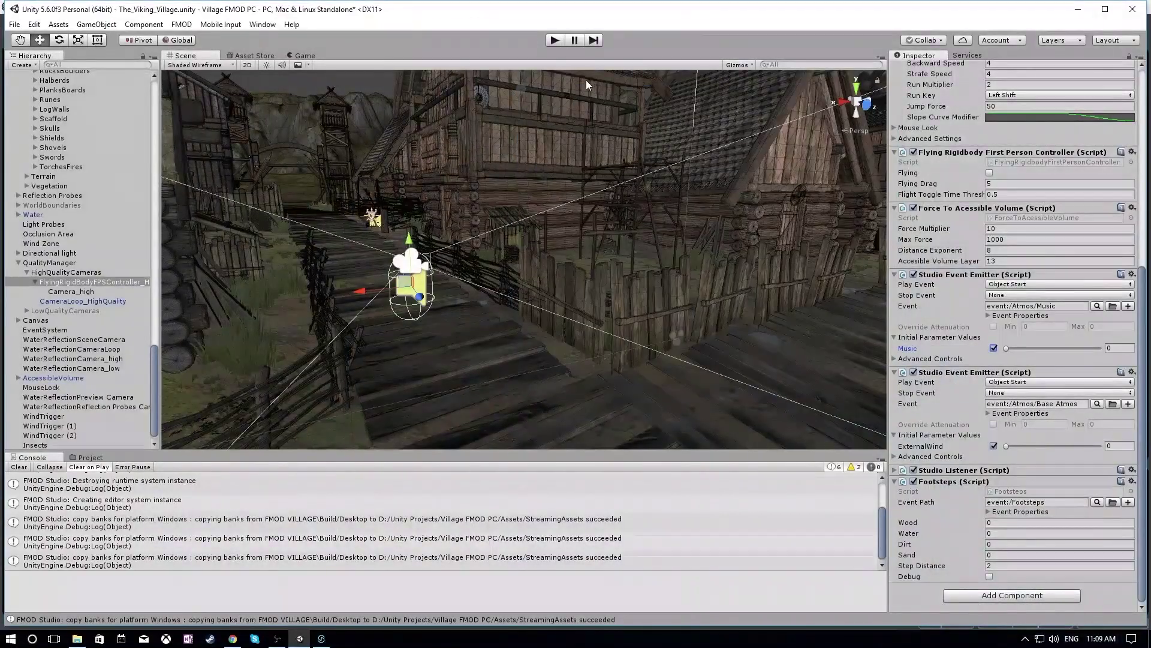
key(ctrl+p)
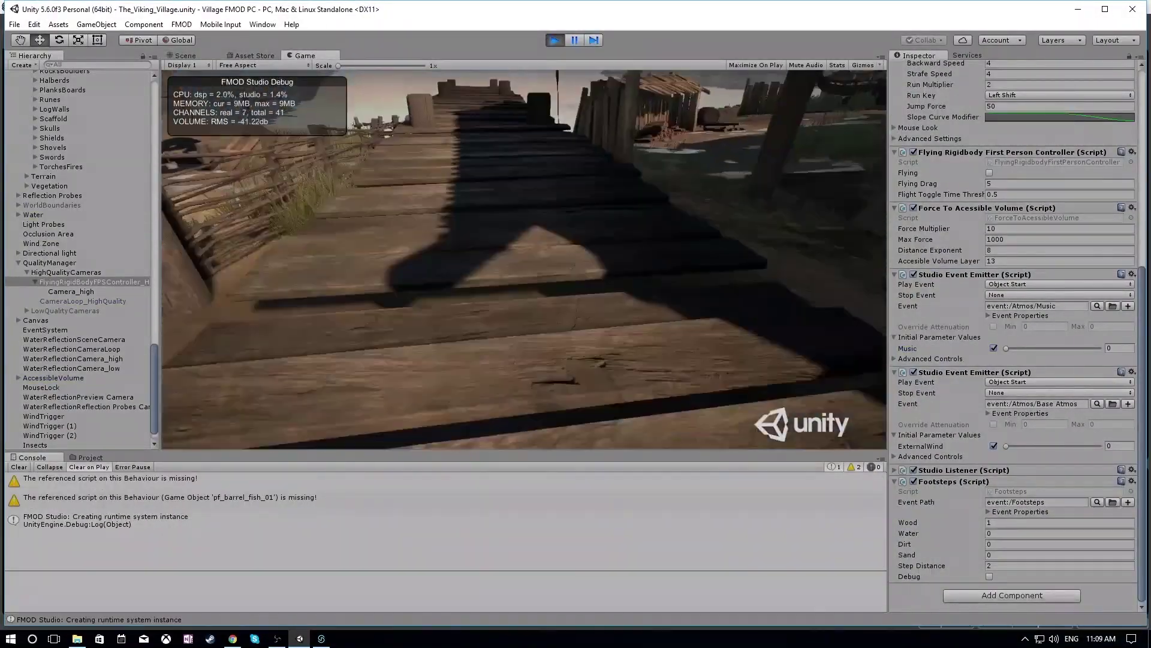
key(ctrl+p)
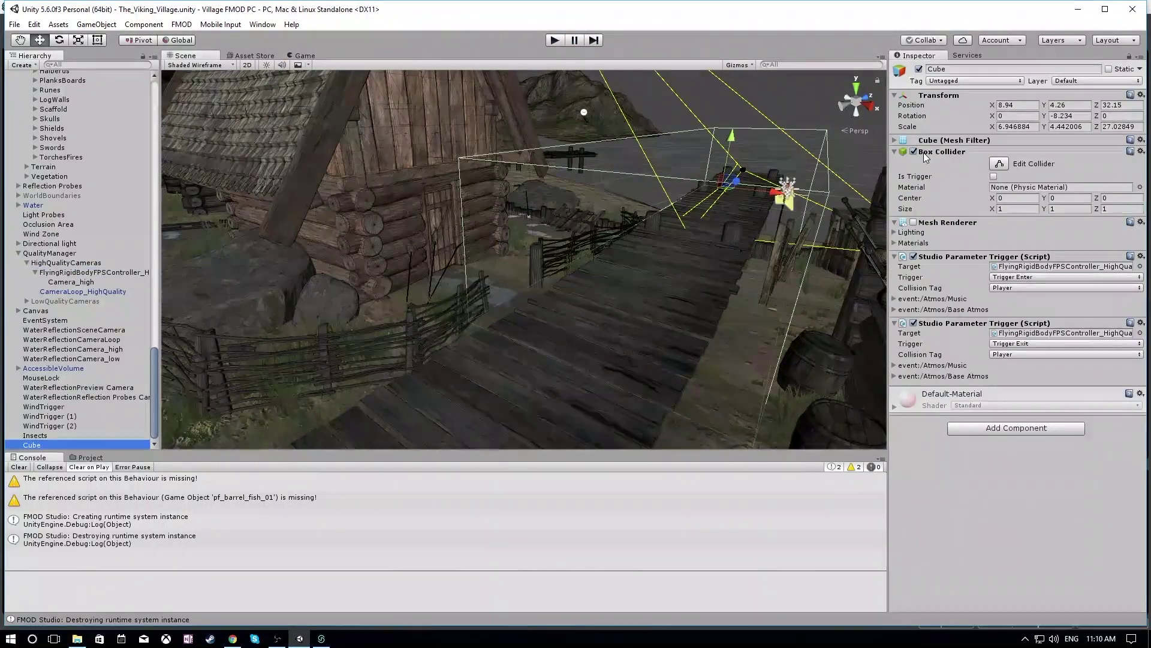
- Compare the new cube's collider and trigger settings with those of the three wind triggers, and run the game again
double_click(55, 407)
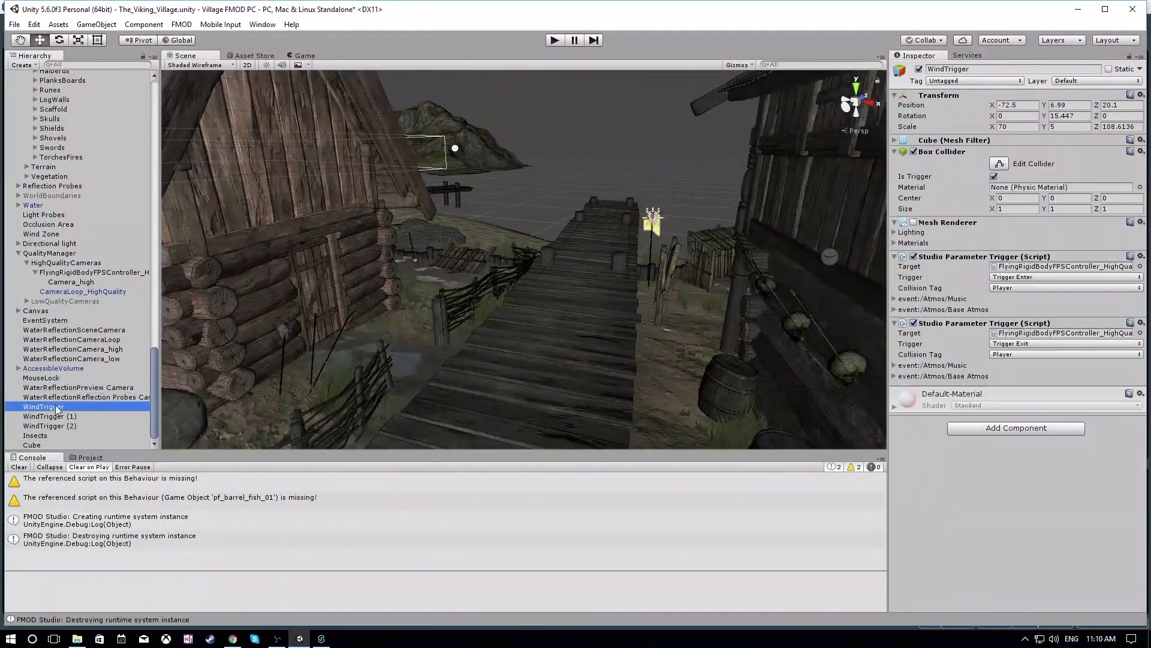
click(52, 445)
click(66, 426)
click(66, 417)
key(ctrl+p)
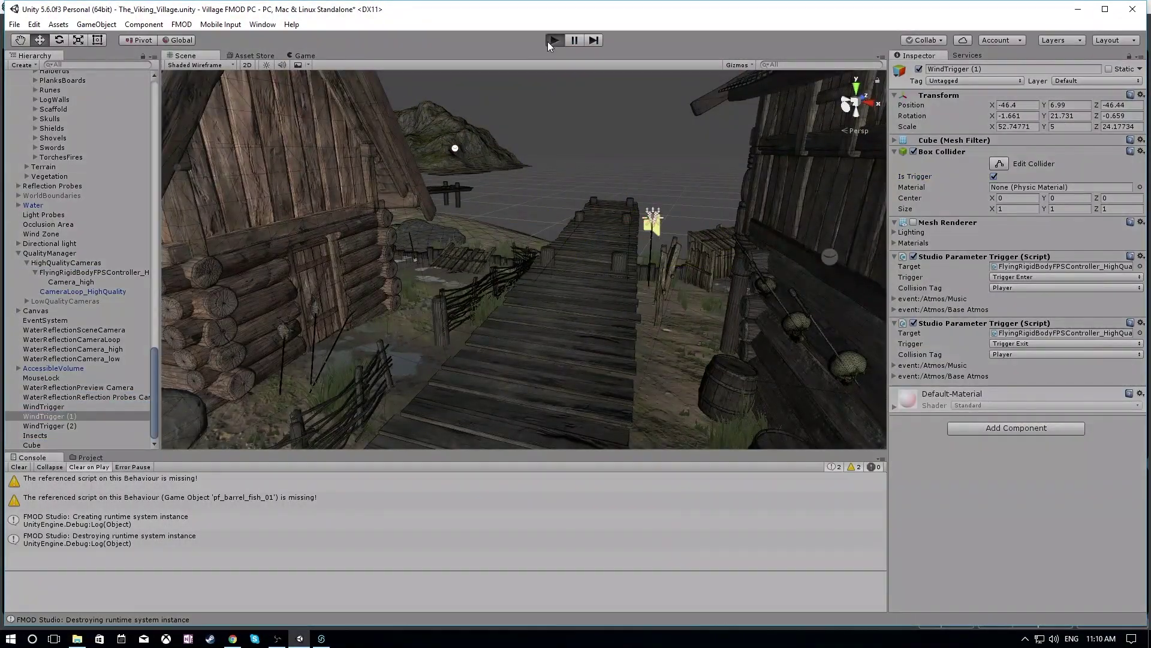
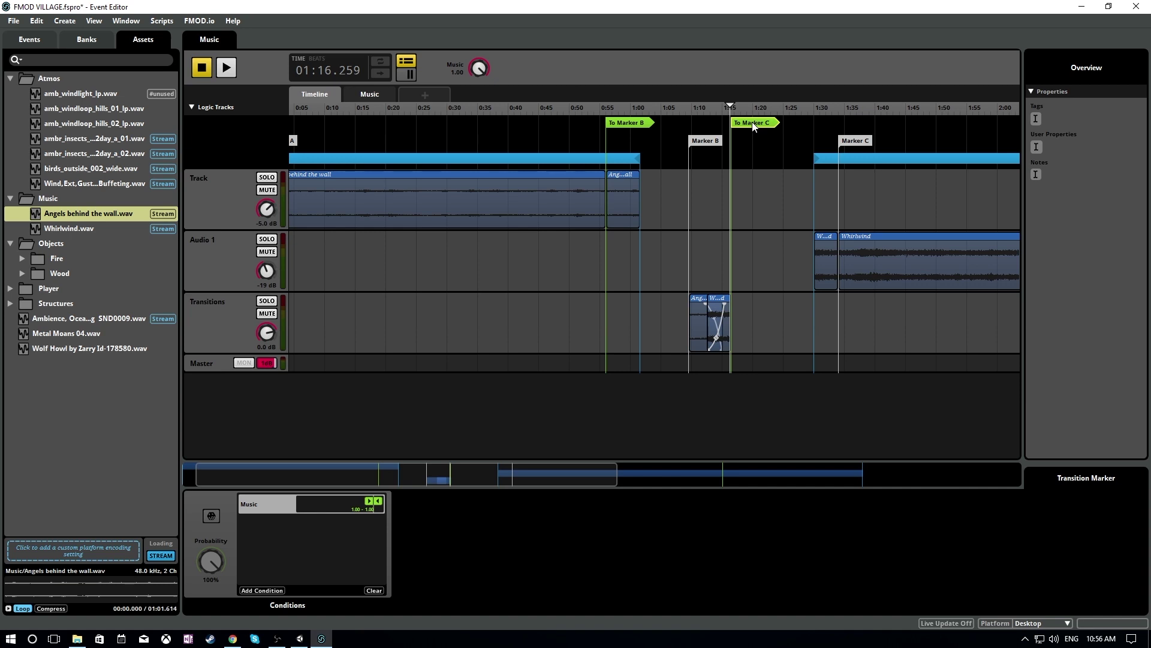
- Play the Angels-to-Whirlwind transition in FMOD Studio from about 0:52 and move the playhead to about 1:04
click(581, 109)
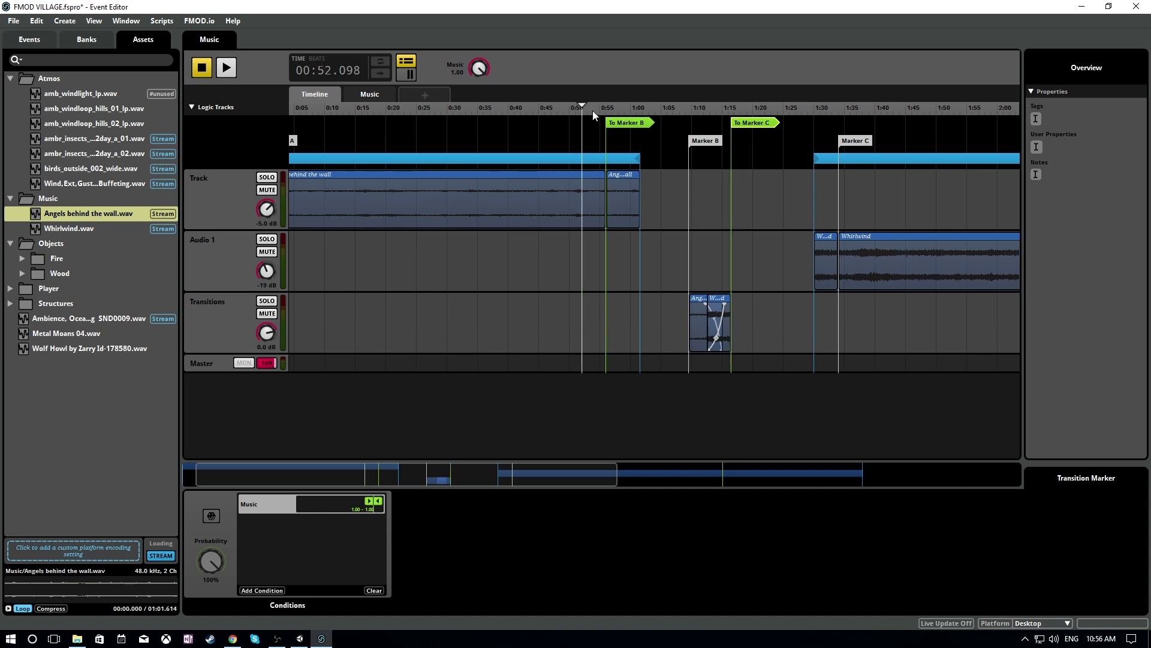
key(space)
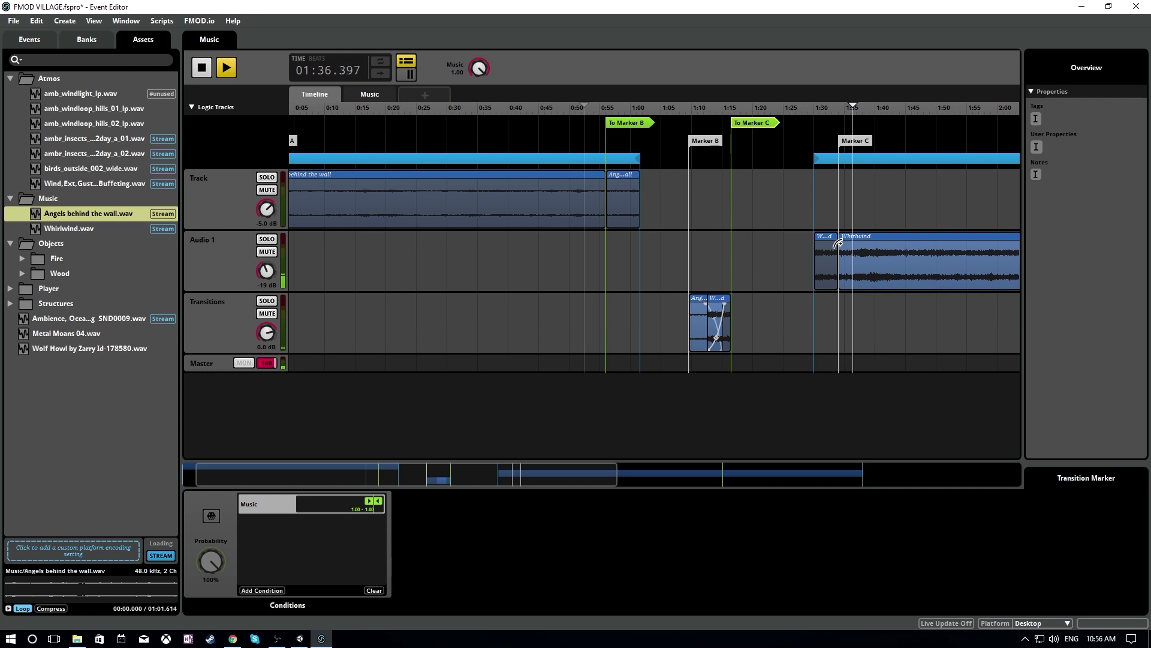
key(space)
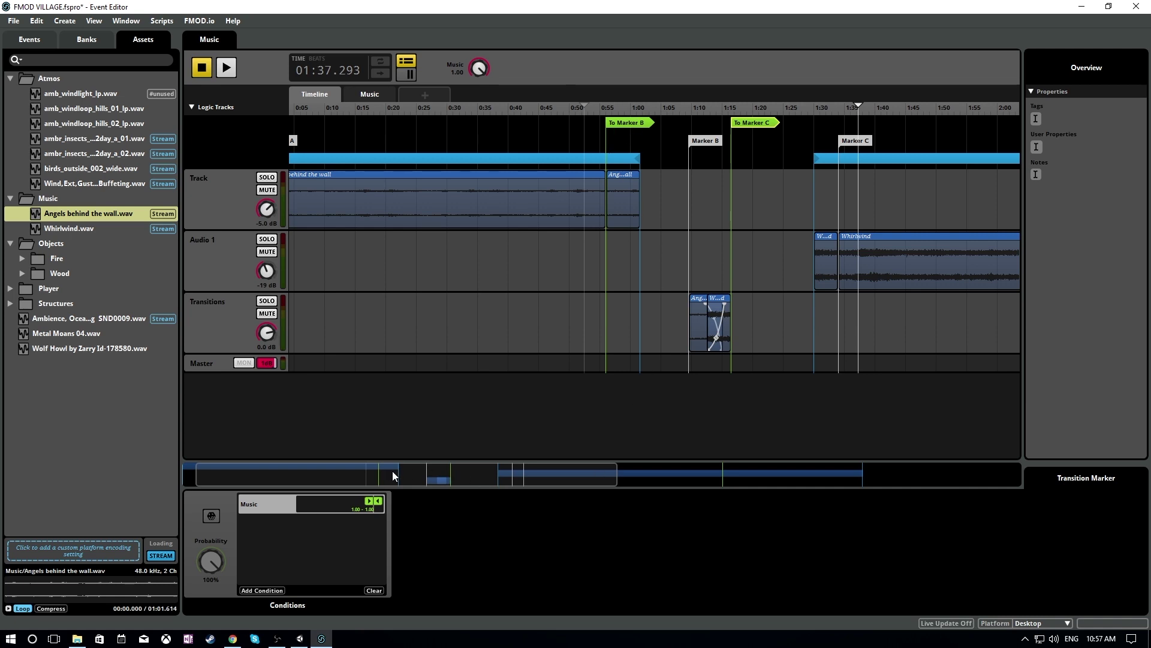
drag(392, 470, 375, 317)
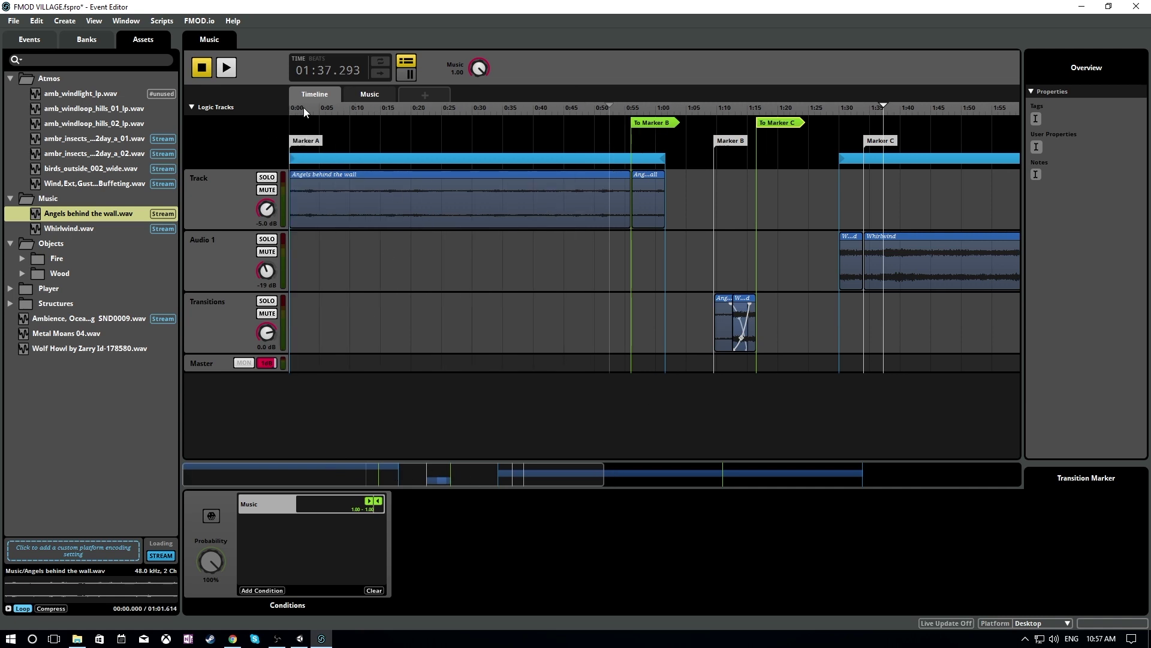
mouse_move(304, 107)
mouse_down()
mouse_move(624, 115)
mouse_move(734, 141)
mouse_move(688, 171)
mouse_move(686, 187)
mouse_up()
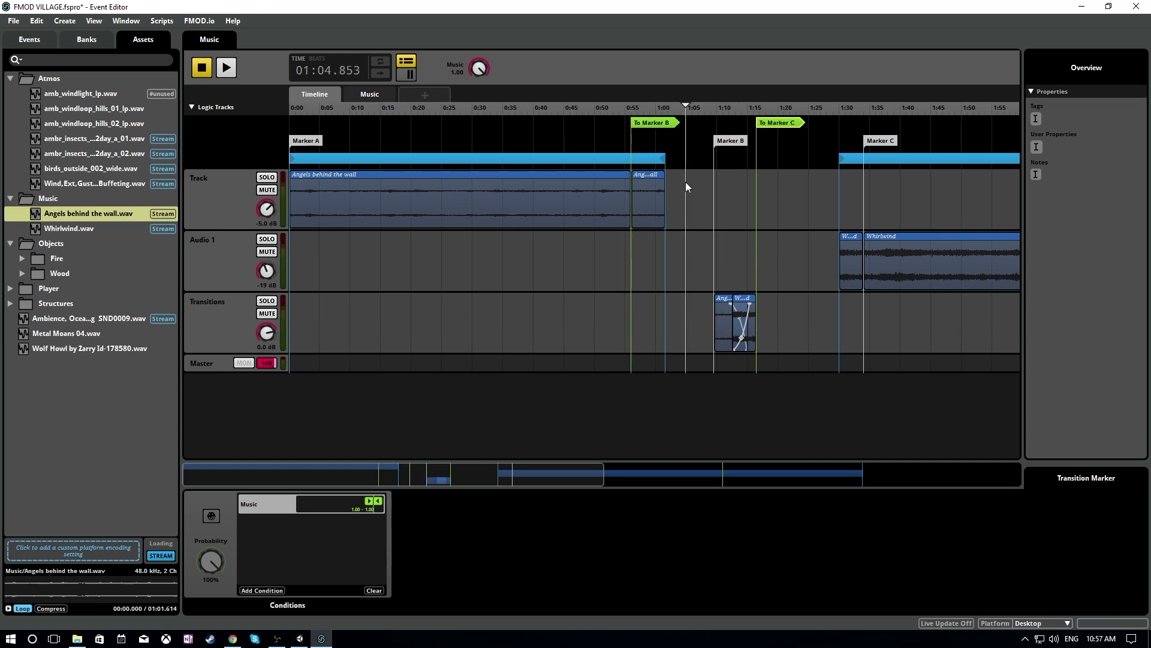
ctrl+scroll(747, 244, down, 3)
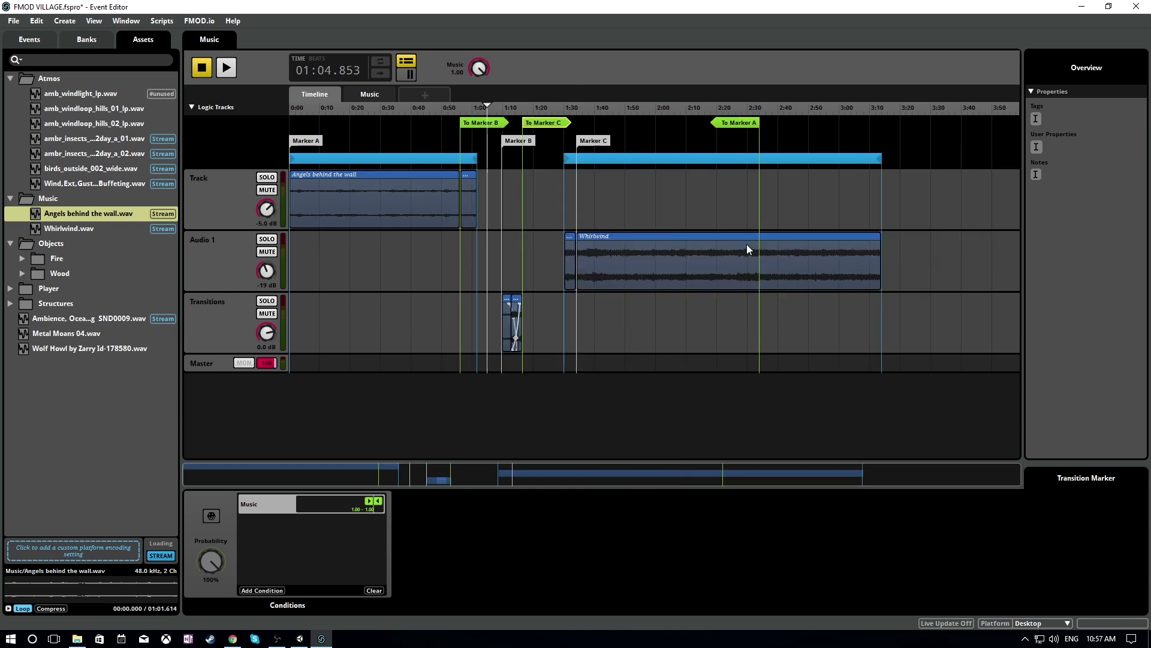
- Add a transition region above the Whirlwind clip from about 2:00 to 2:10 and show its settings
right_click(654, 253)
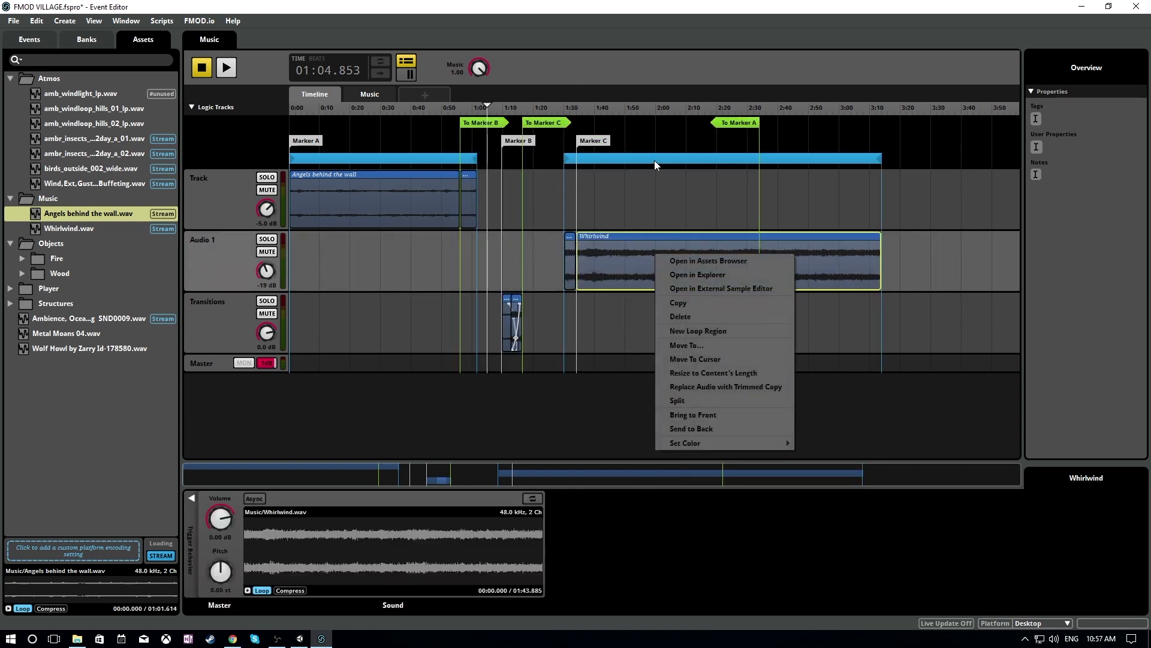
right_click(659, 120)
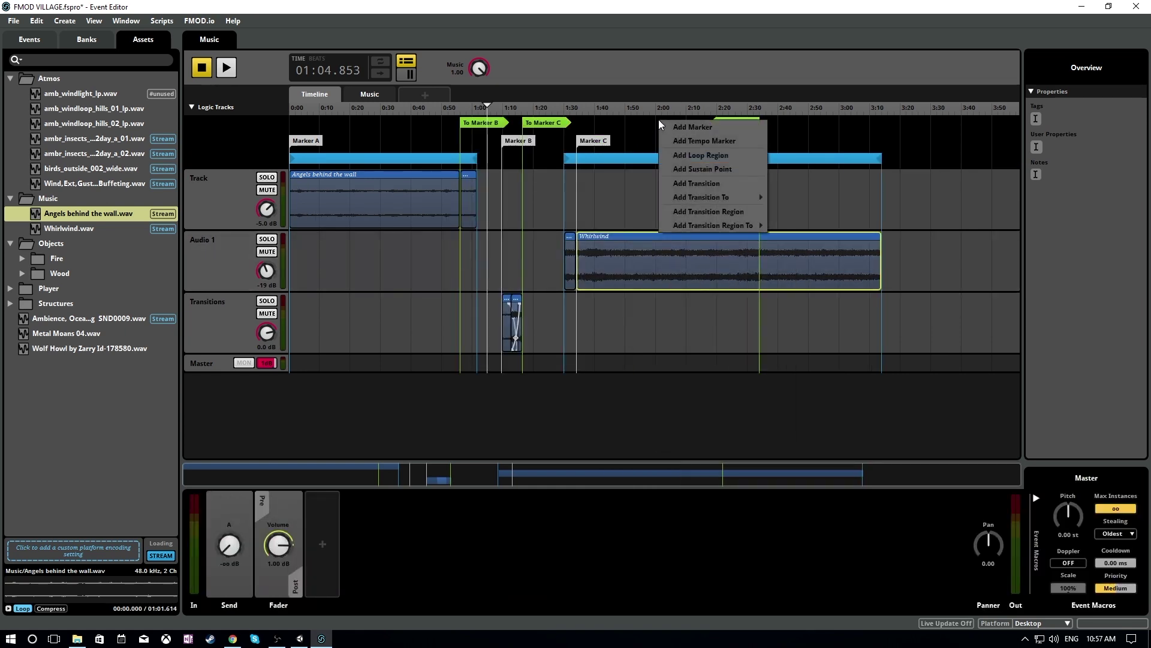
click(689, 217)
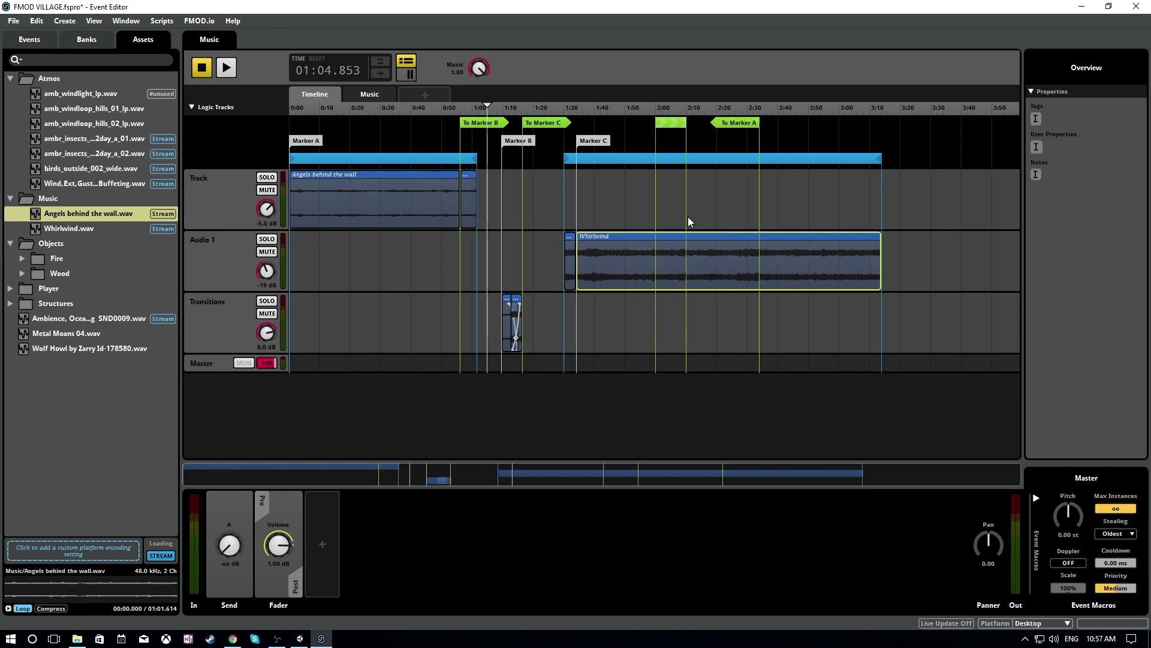
click(676, 124)
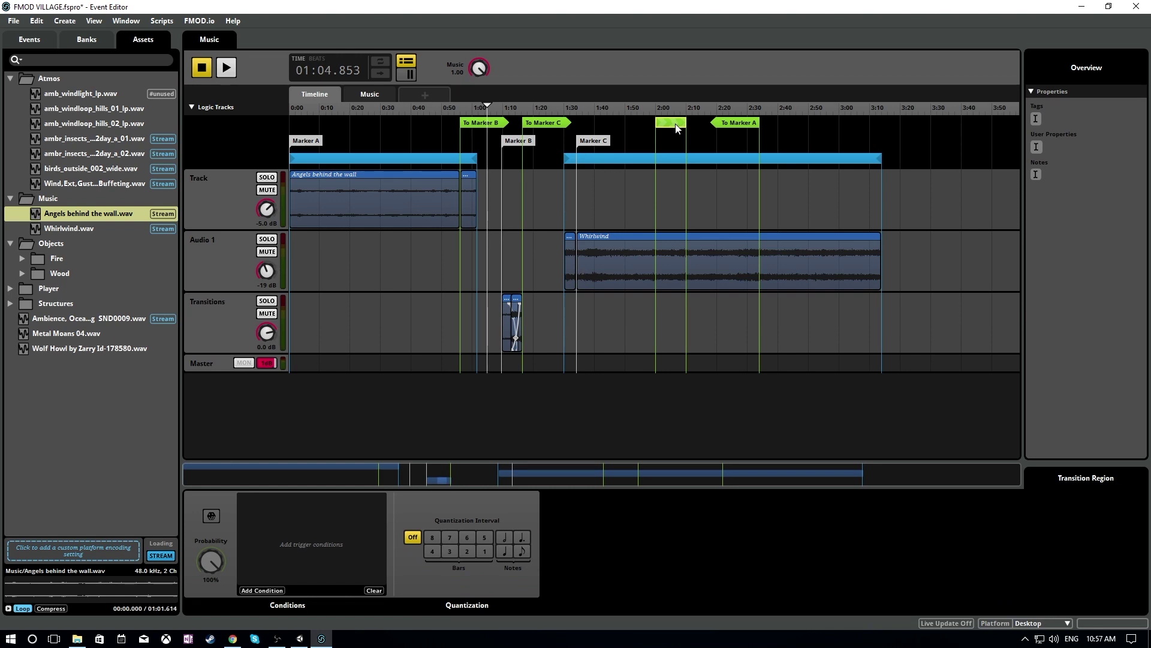
- Search the web in Chrome for "fmod transition region" and read FMOD's article on transition timelines and submixes
click(232, 638)
click(174, 31)
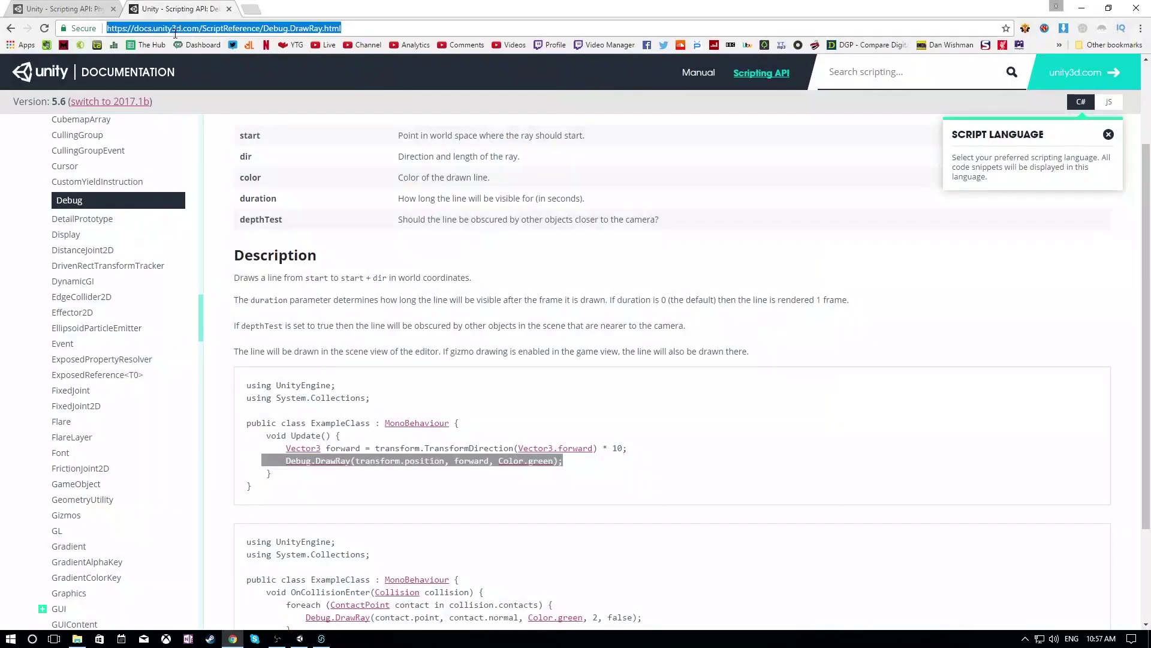
text(fmod transi)
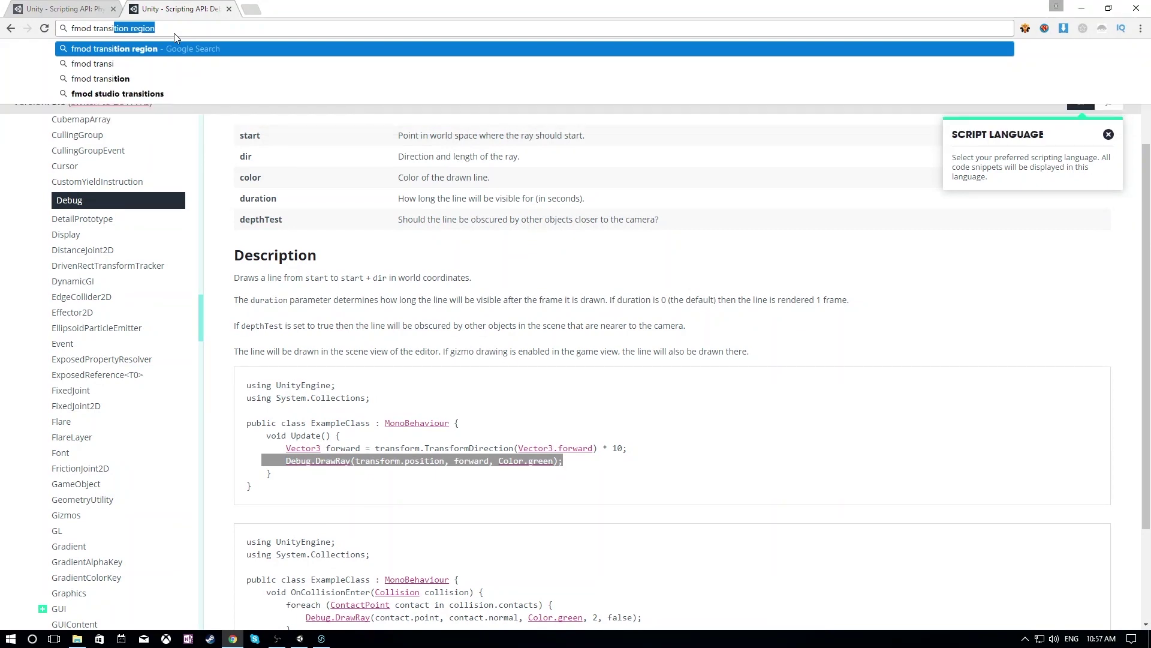
key(Return)
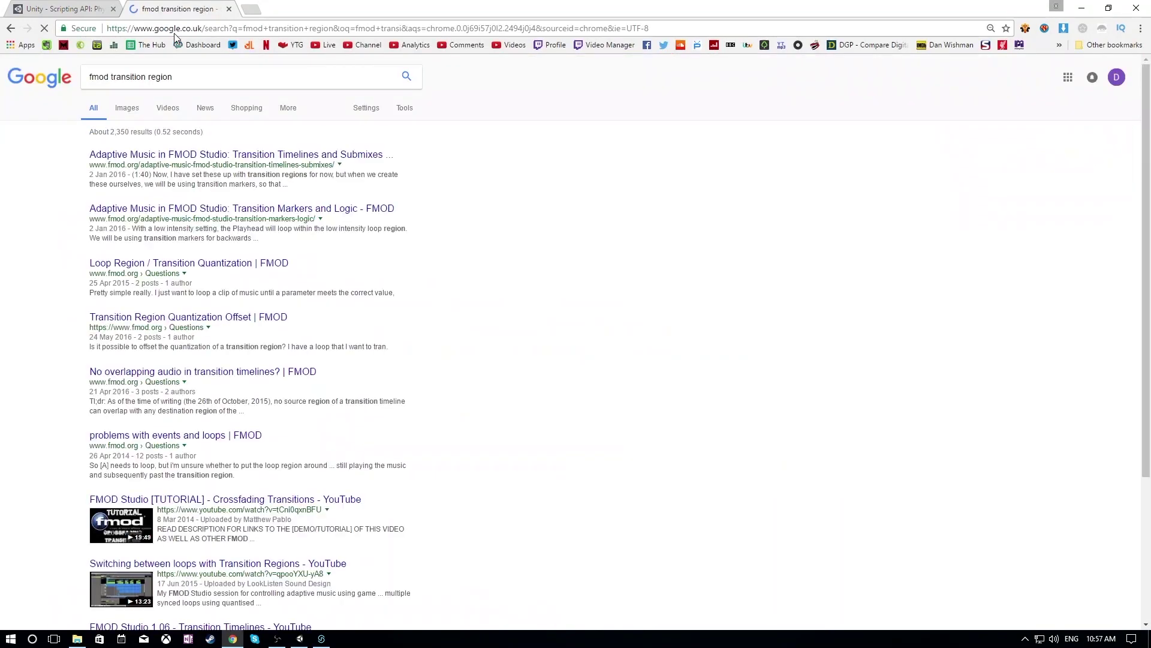
click(208, 155)
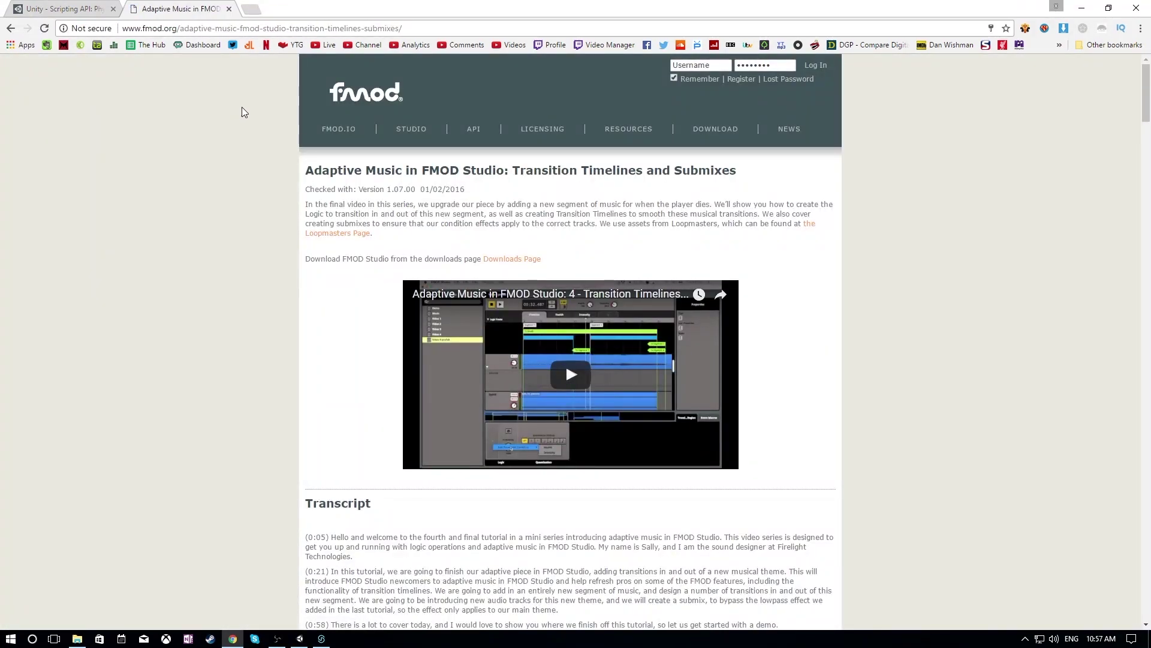
scroll(612, 231, down, 5)
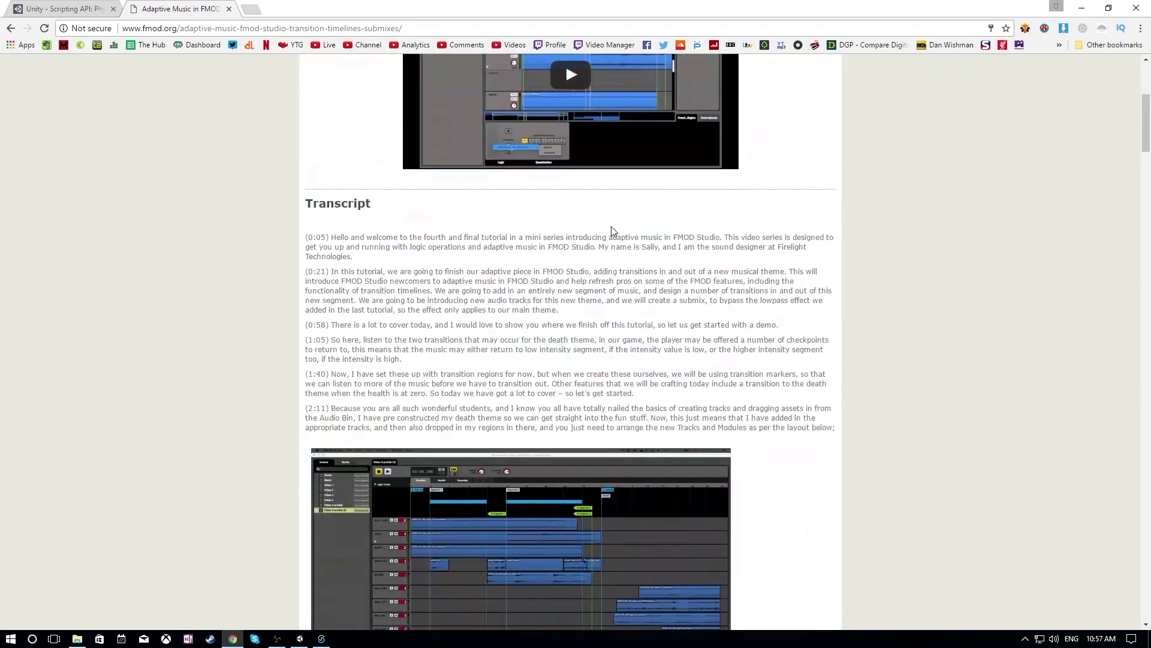
- Find "transition re" in the FMOD article, read the passages on creating transition regions, and enlarge the transition timeline screenshot
key(ctrl+f)
text(tra)
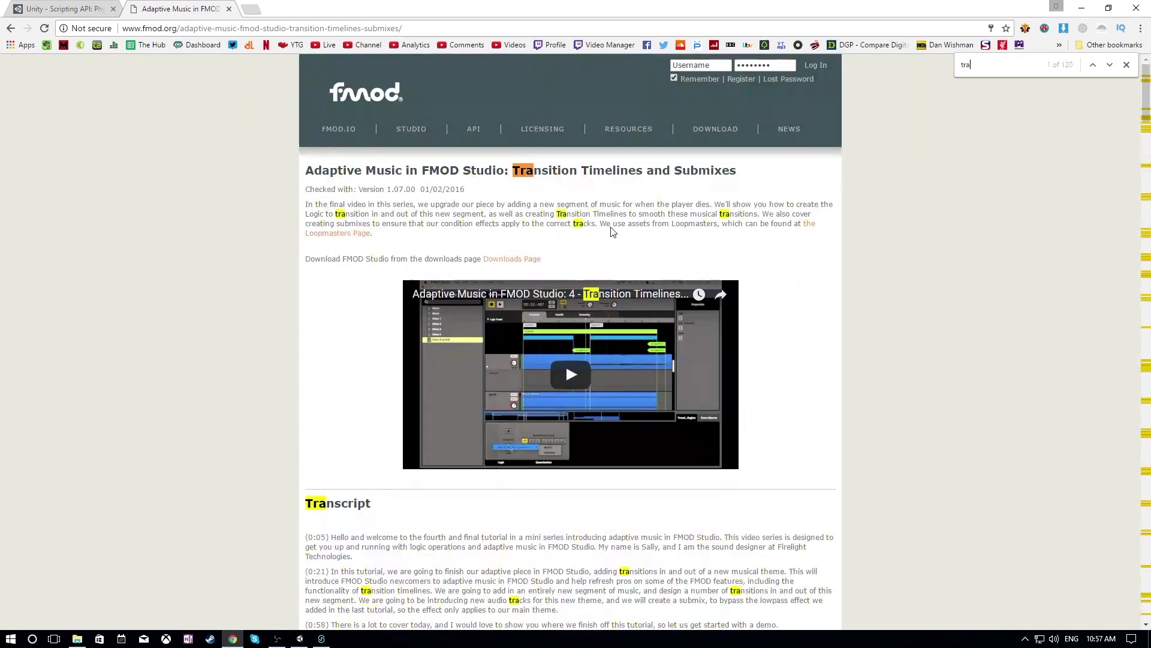
text(nsition re)
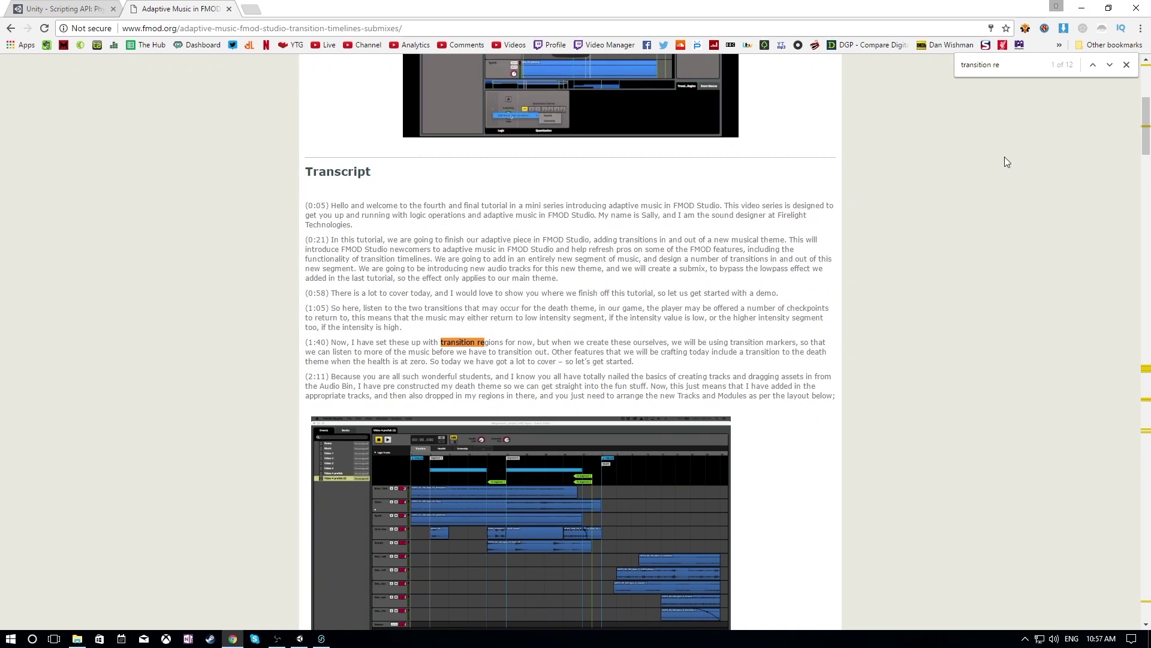
click(1110, 65)
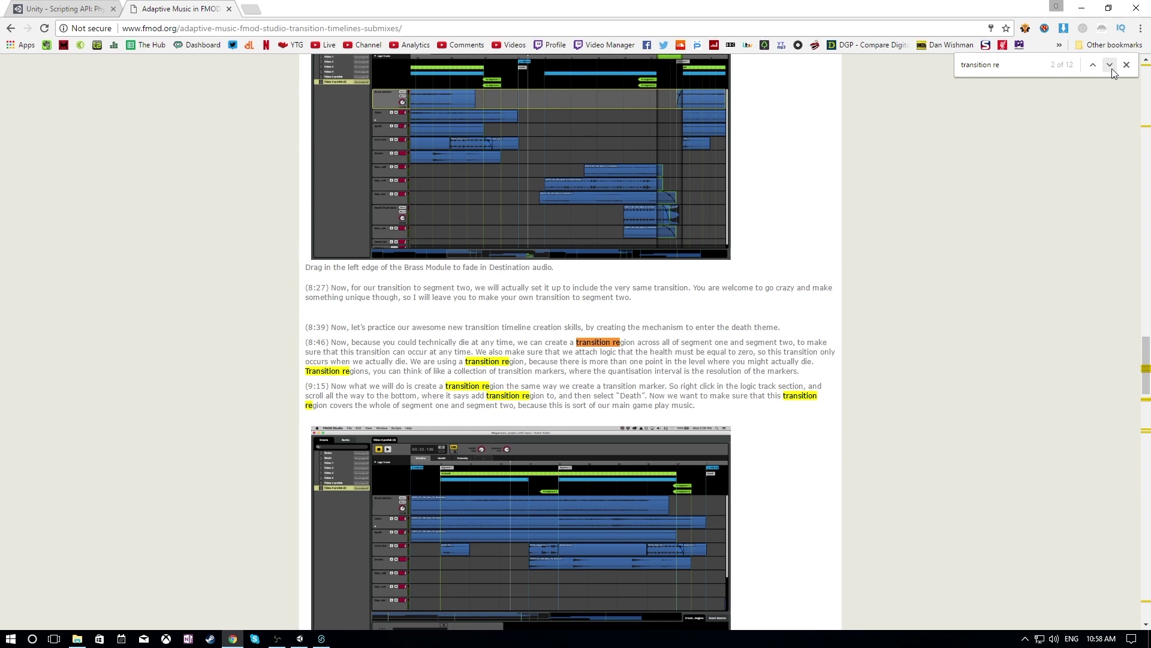
scroll(883, 290, up, 1)
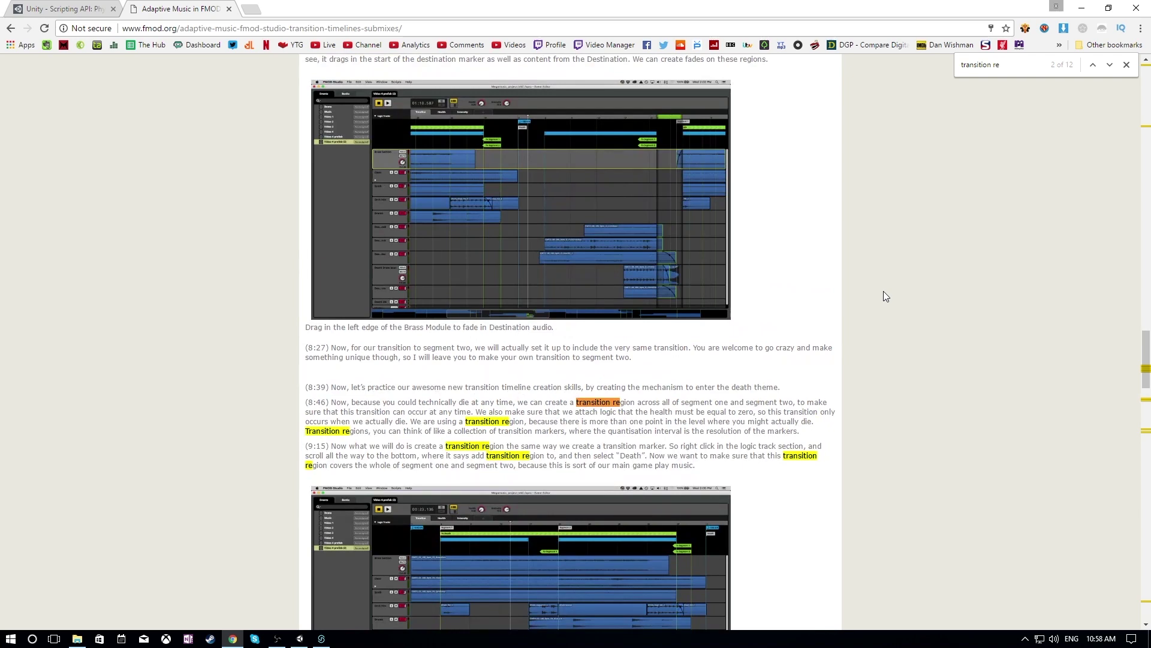
click(596, 208)
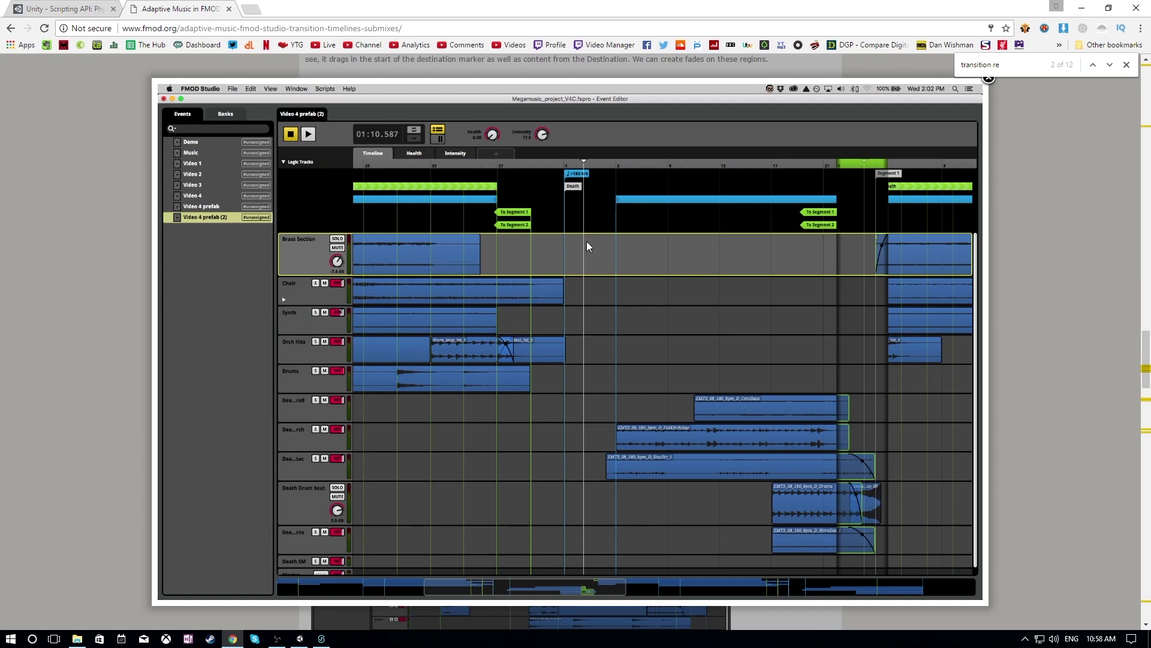
click(989, 78)
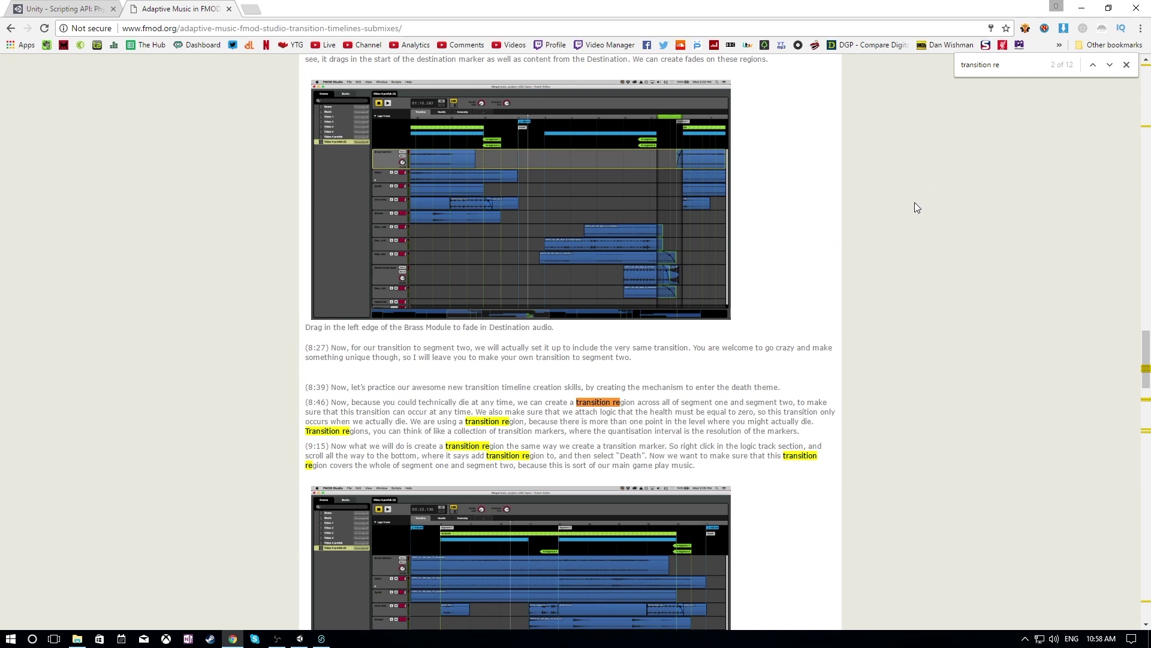
- Switch to FMOD Studio and move the transition region above the Whirlwind clip so it spans about 2:50 to 3:00
click(322, 638)
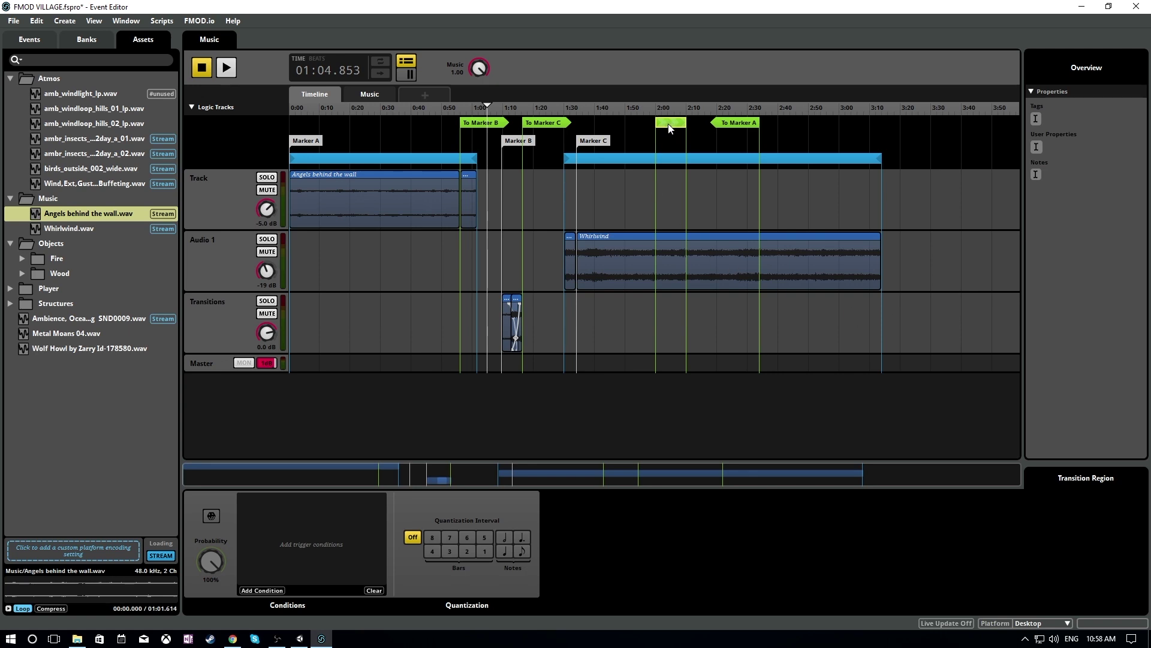
drag(669, 127, 823, 127)
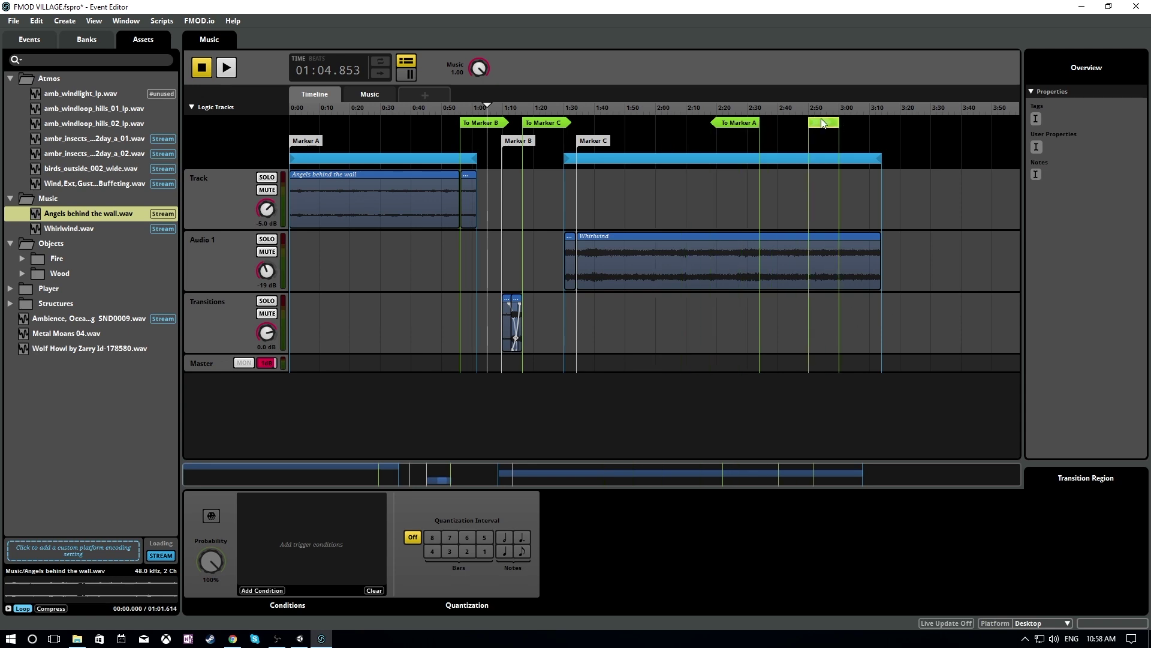
- Add a transition to Marker B at about 0:20 above the Angels clip, with a Music parameter condition of 1.00 to 1.00
right_click(354, 128)
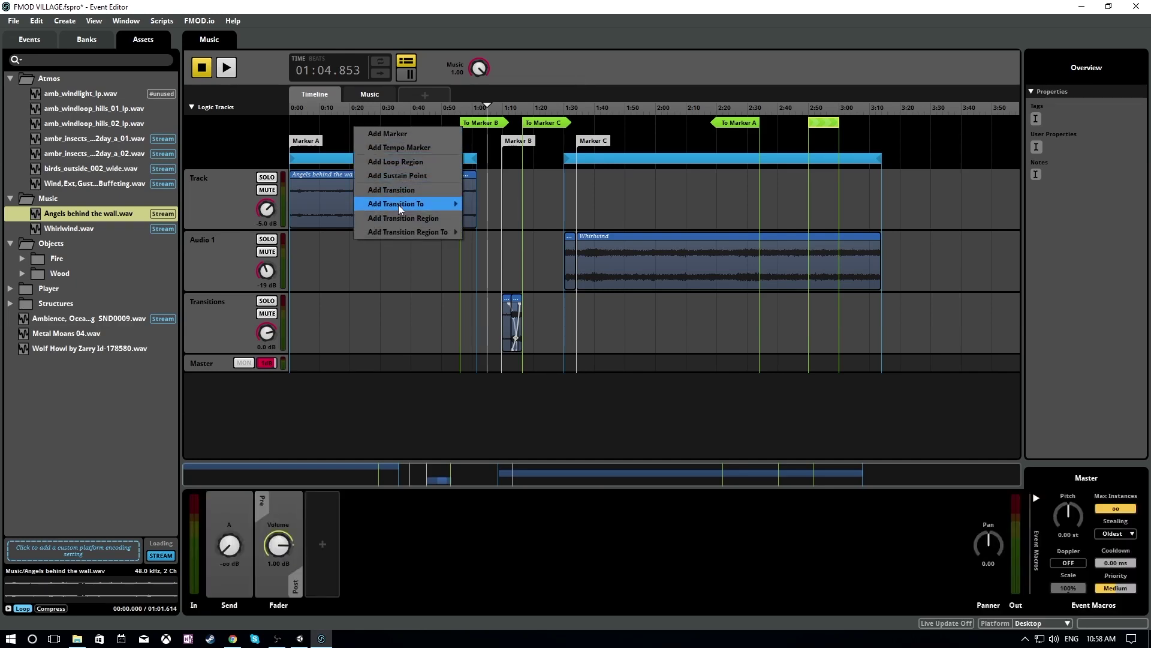
mouse_move(398, 203)
click(507, 217)
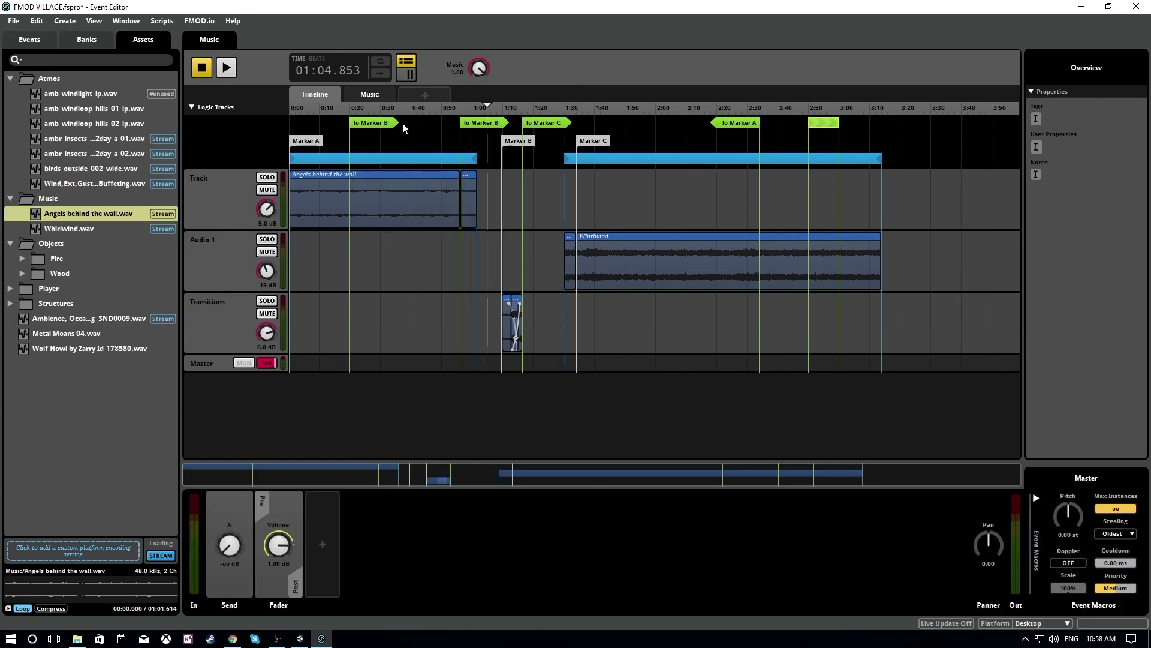
click(373, 128)
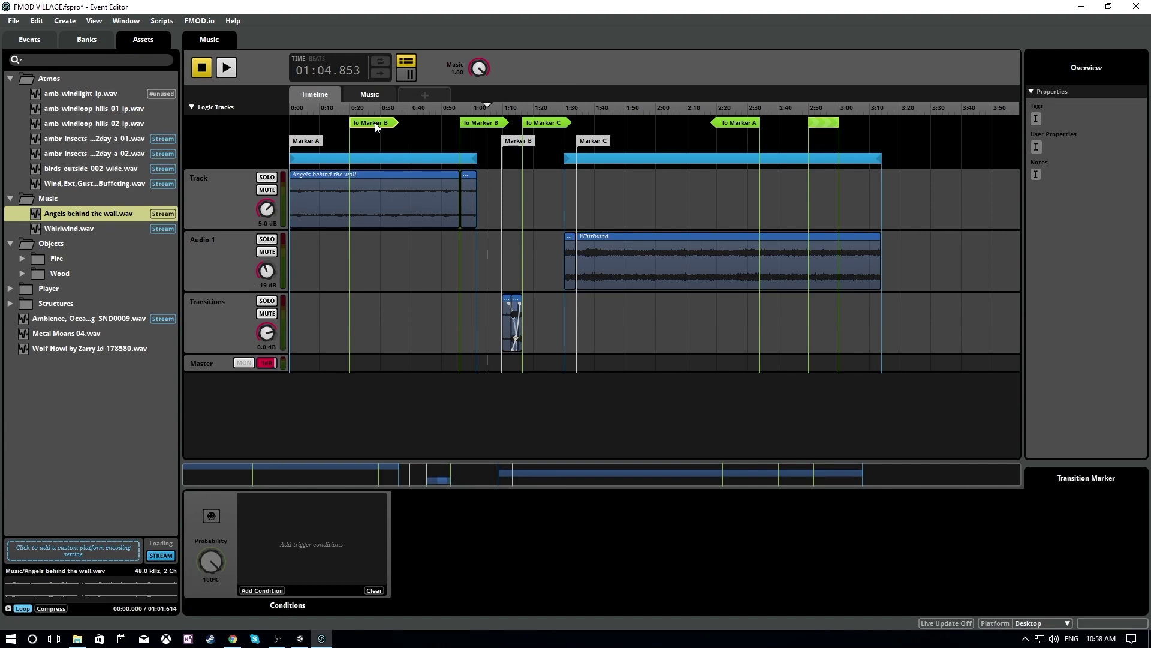
click(275, 586)
mouse_move(293, 577)
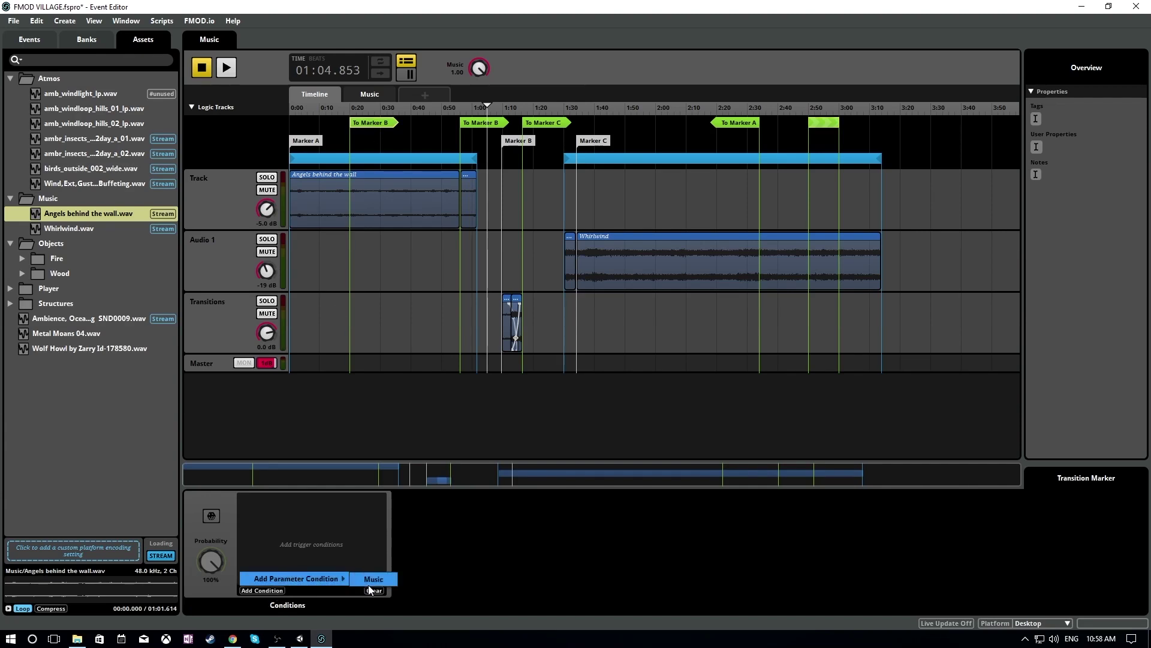
click(369, 582)
drag(304, 505, 369, 503)
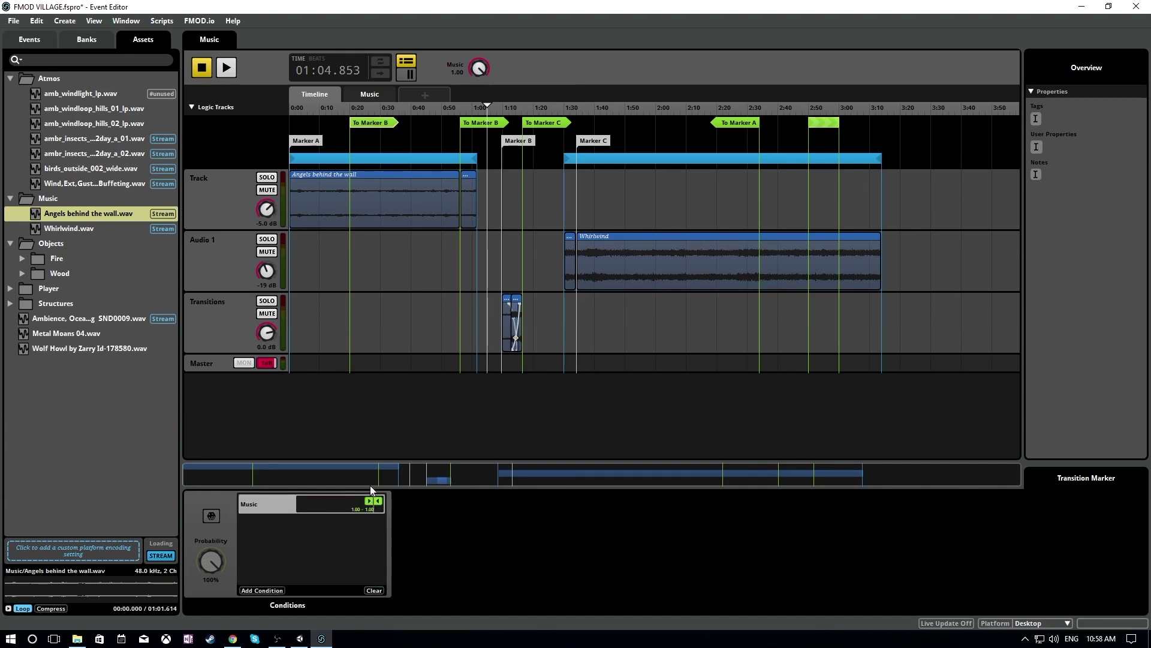
- Move the new To Marker B transition to about 0:18 and play the event from about 0:14 to test it
drag(369, 123, 362, 123)
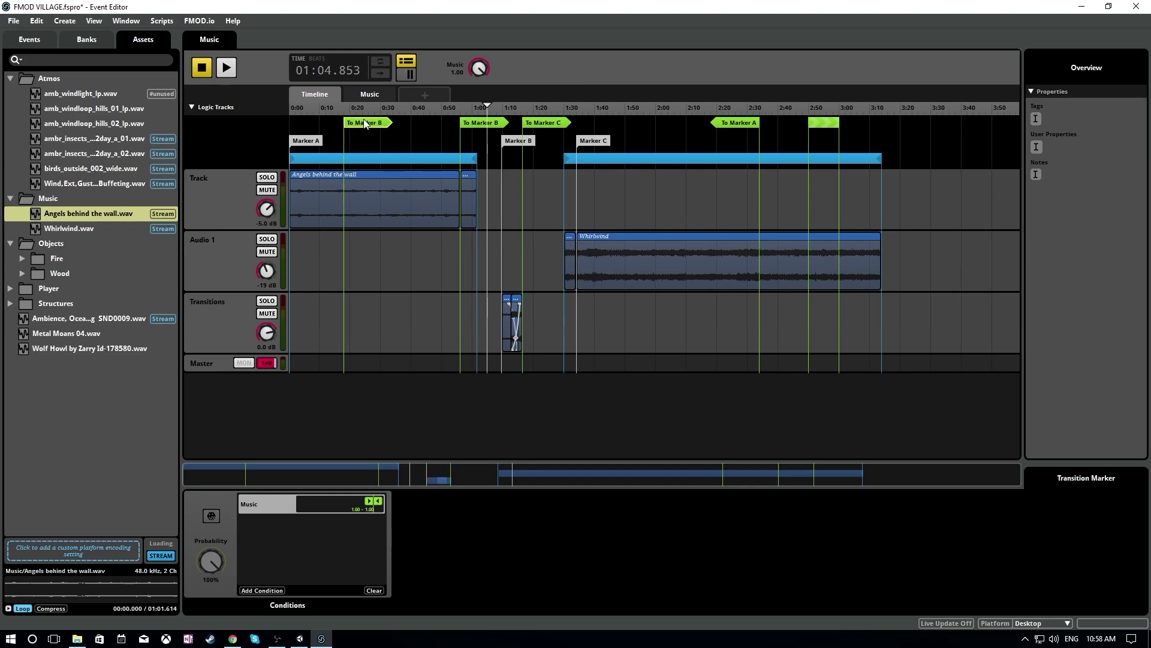
click(332, 109)
key(space)
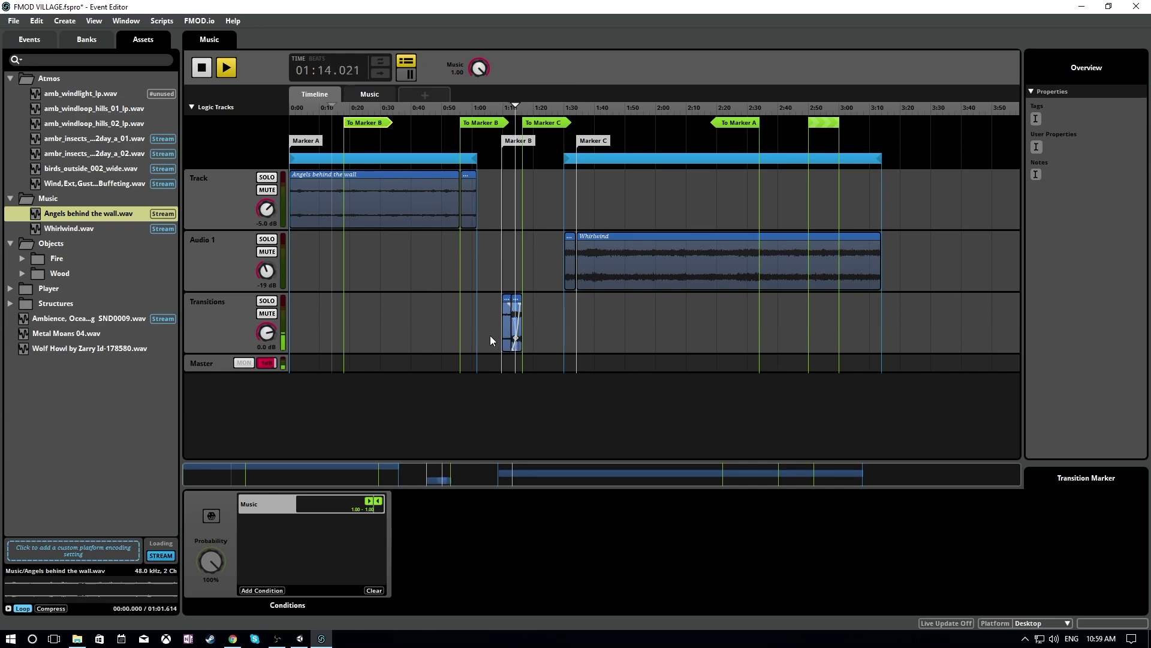
key(space)
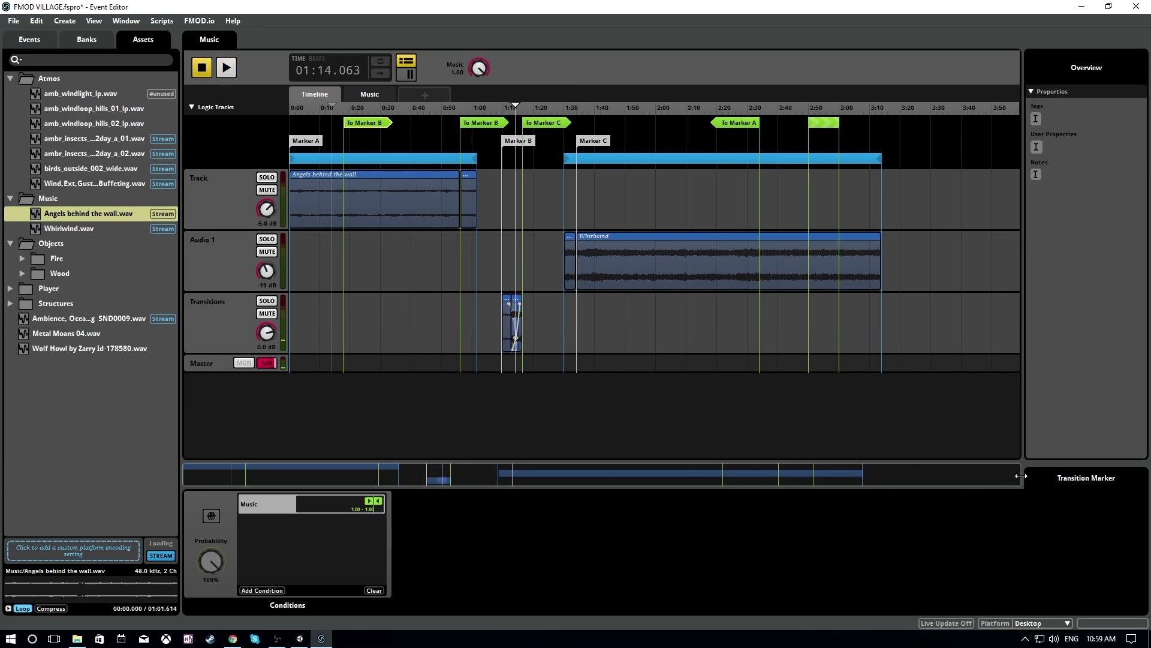
- Add a Music parameter condition of 1.00 to 1.00 to the transition region above the Whirlwind clip
drag(1021, 476, 926, 476)
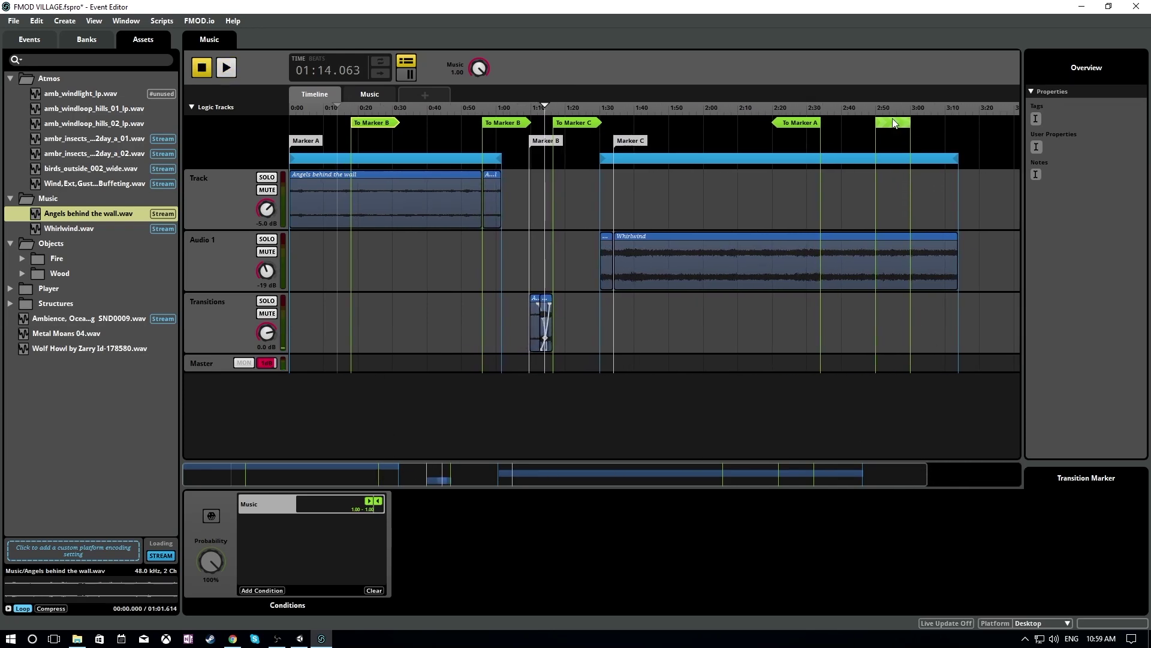
click(893, 123)
right_click(893, 123)
key(Escape)
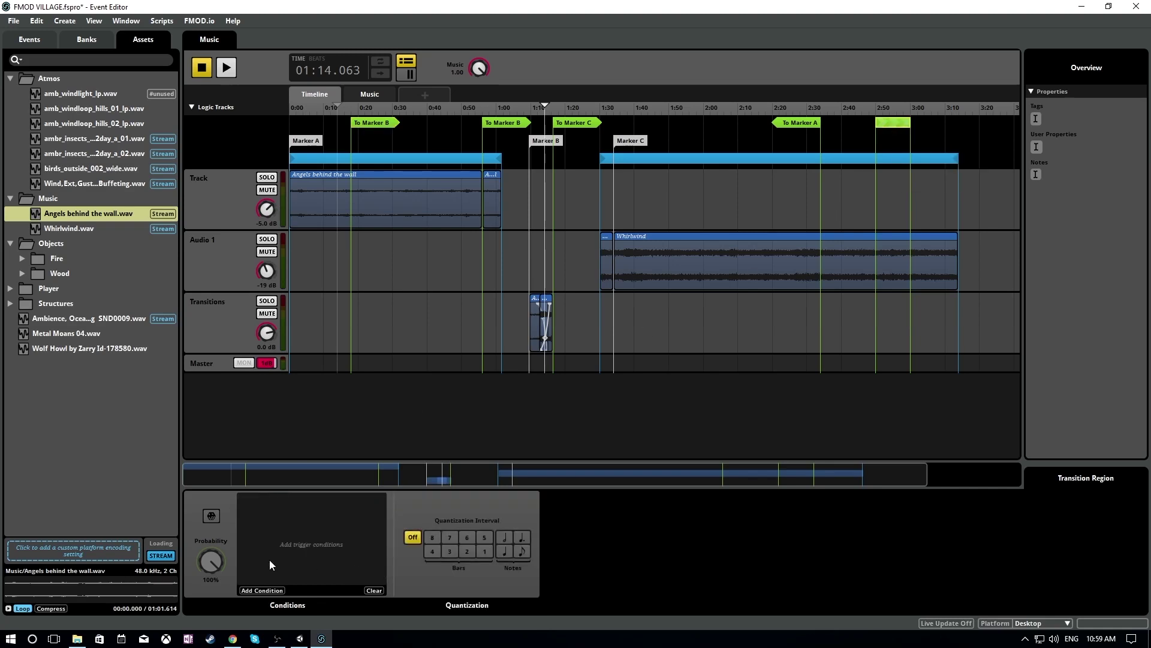
click(273, 589)
mouse_move(301, 578)
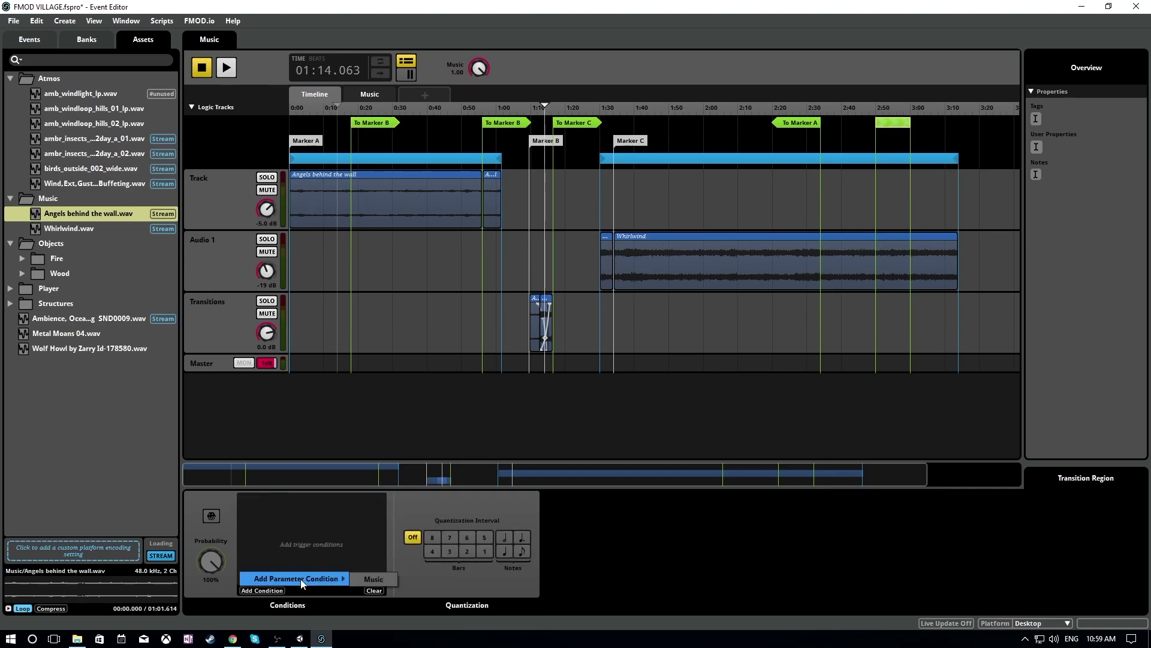
click(357, 582)
drag(298, 503, 369, 502)
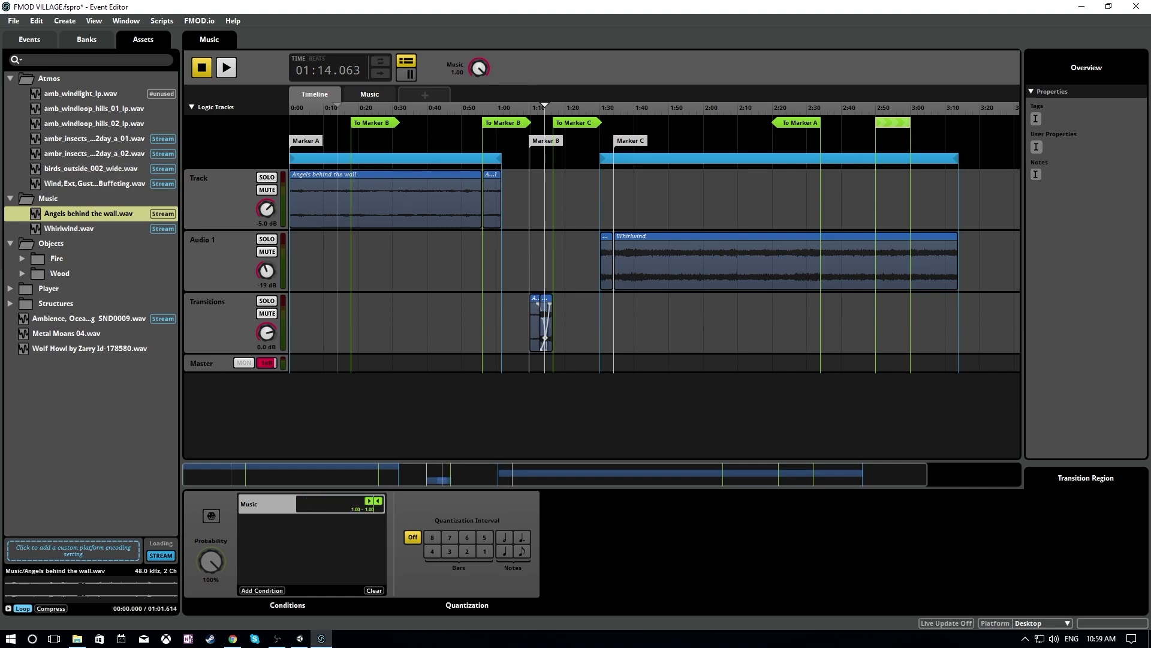
- Play the event from about 1:08 while lowering the Music parameter to about 0.34 and returning it to 1.00
drag(543, 108, 526, 108)
key(space)
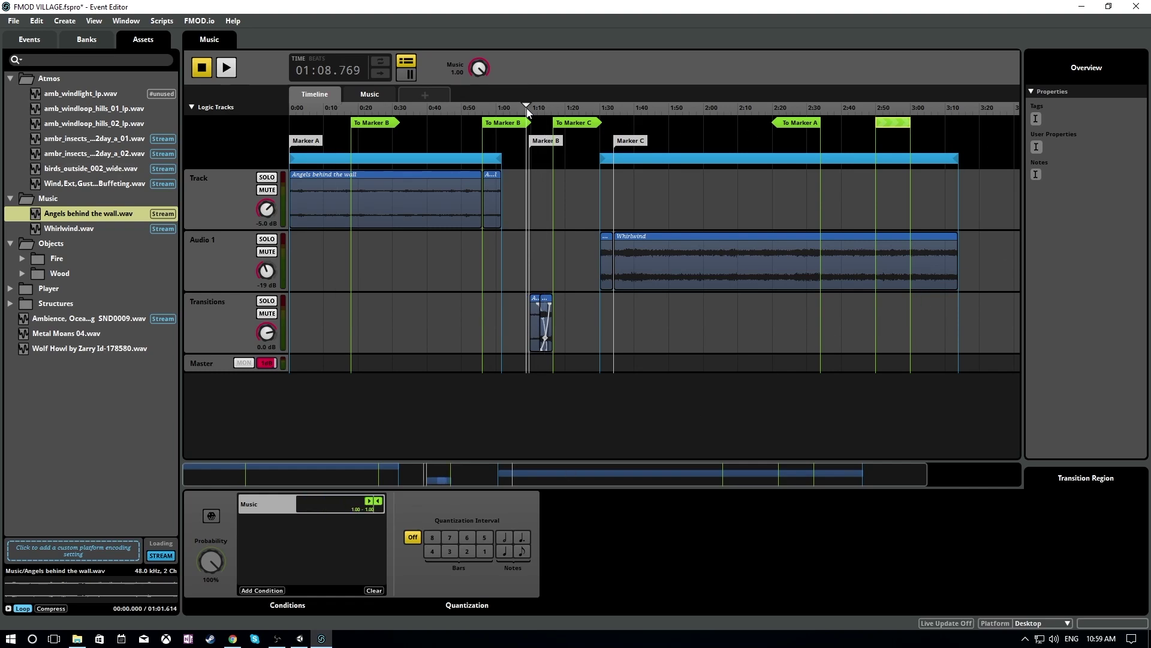
drag(478, 68, 478, 96)
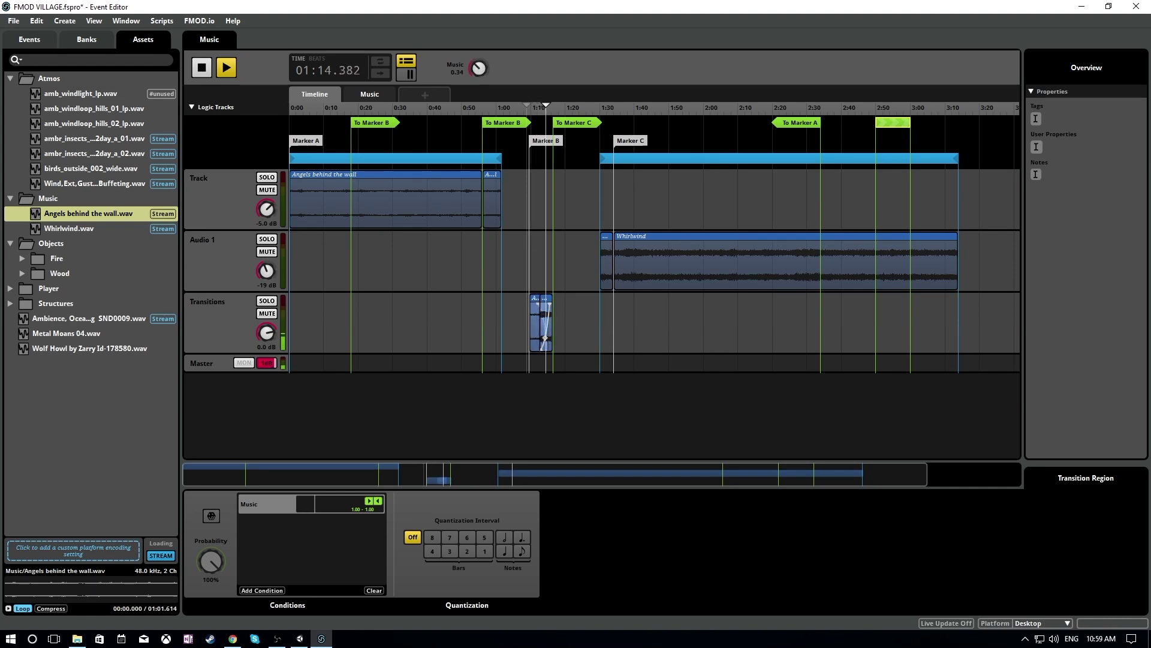
drag(478, 96, 478, 68)
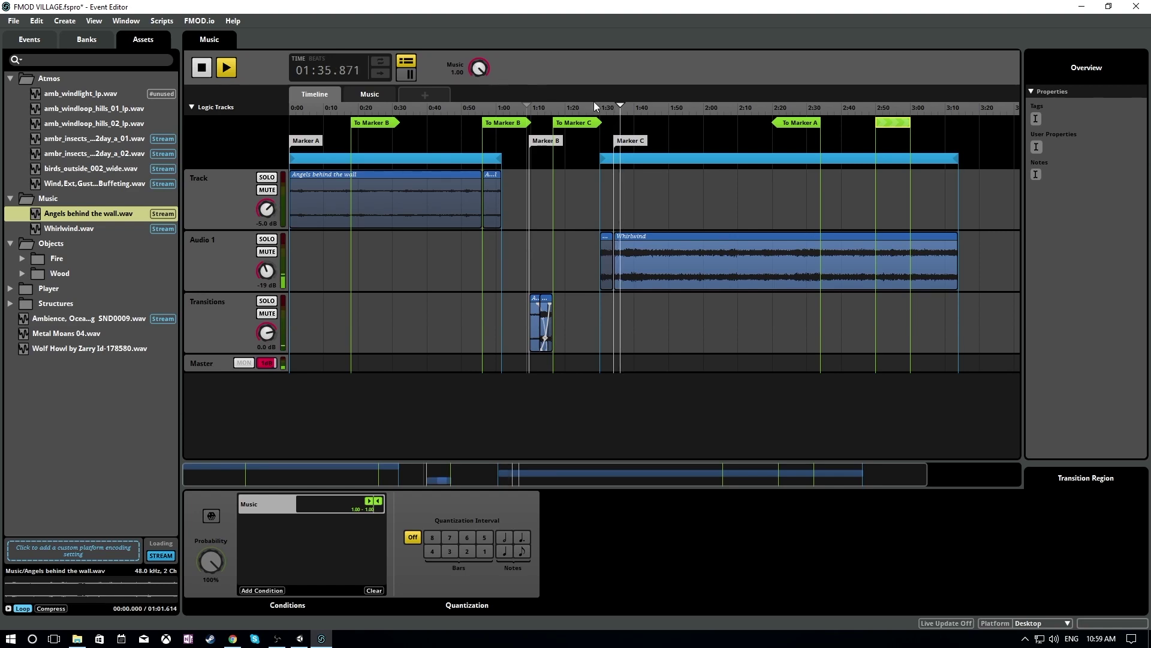
- Play the event from about 2:50 and set the transition region's destination to Marker A
click(873, 106)
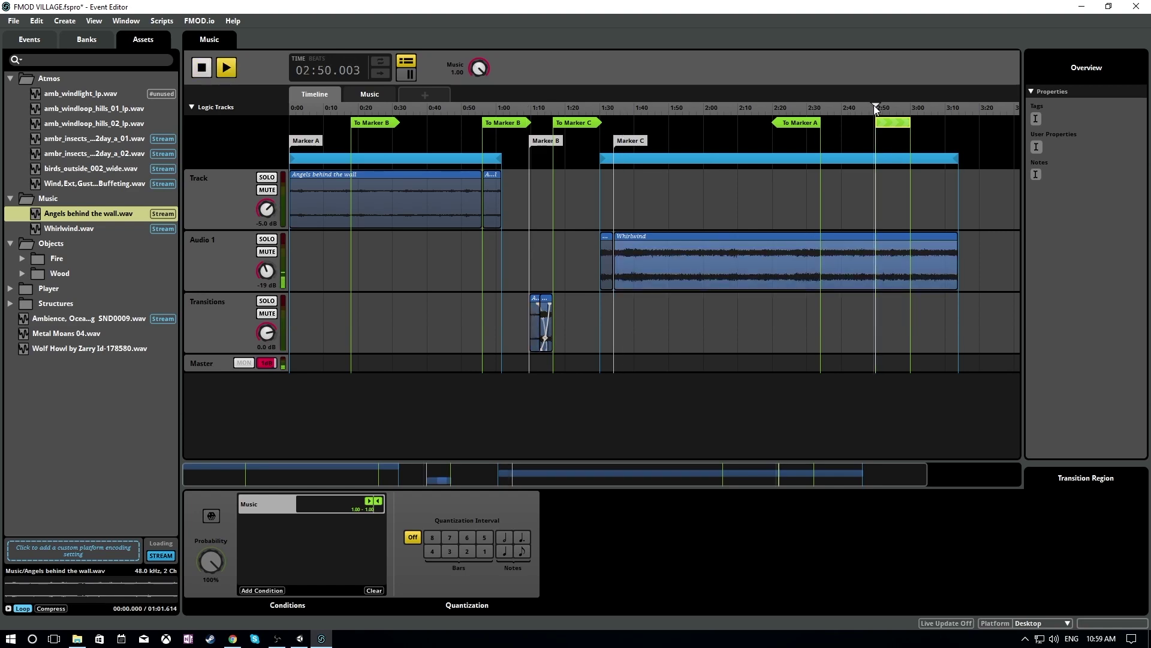
right_click(887, 124)
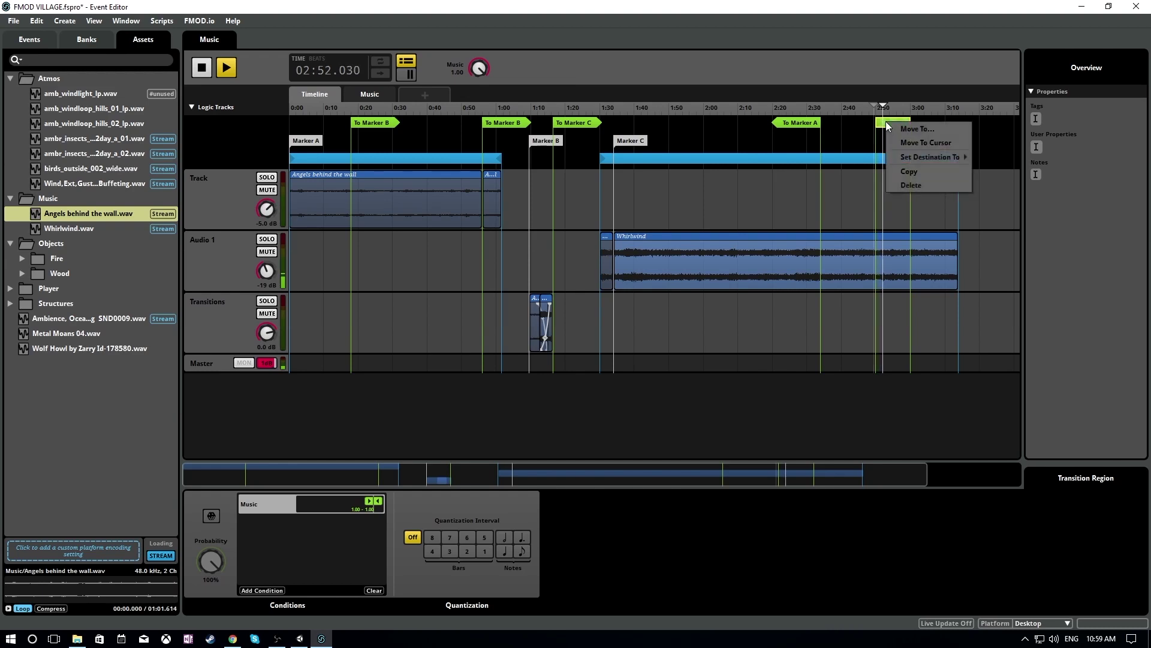
mouse_move(907, 160)
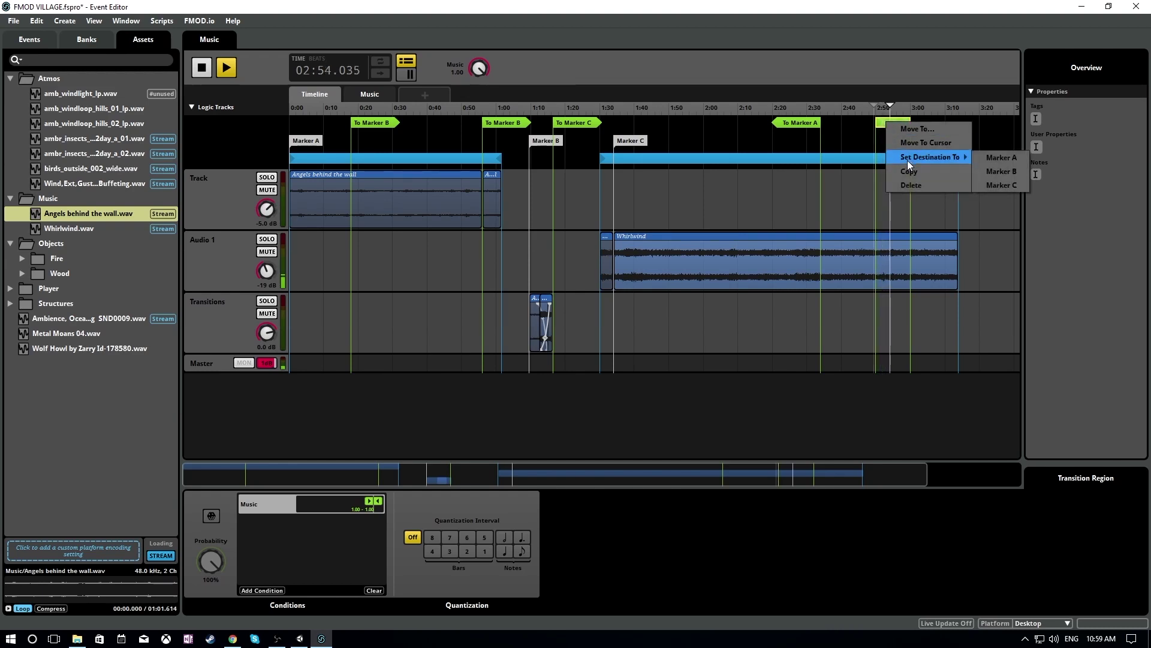
click(980, 158)
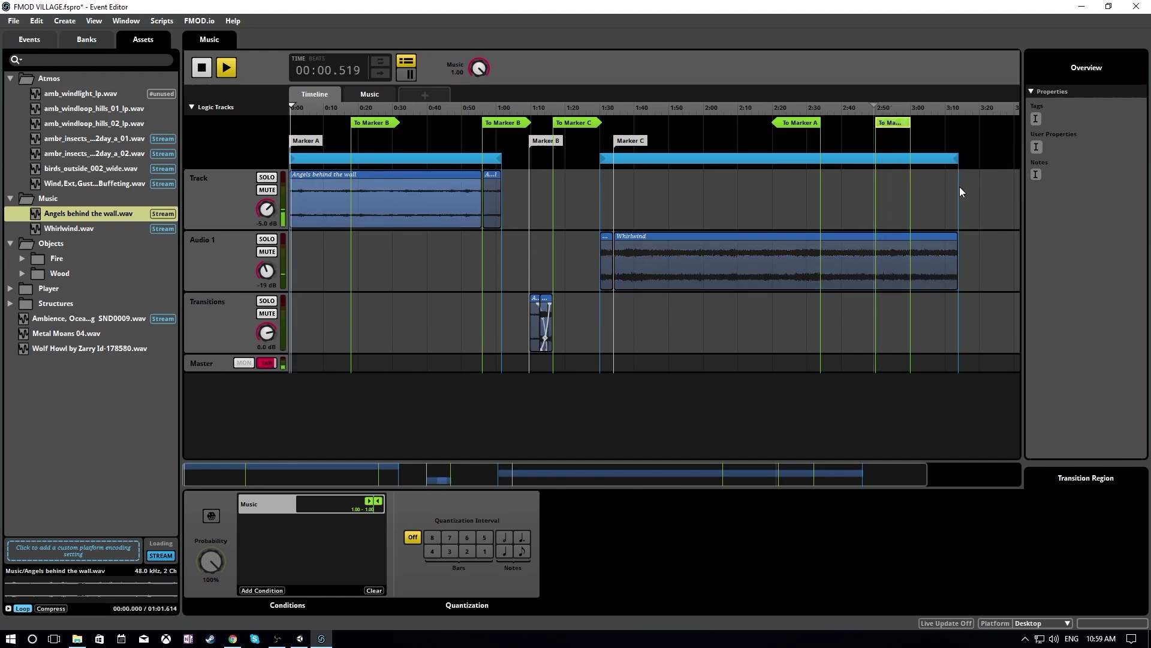
key(space)
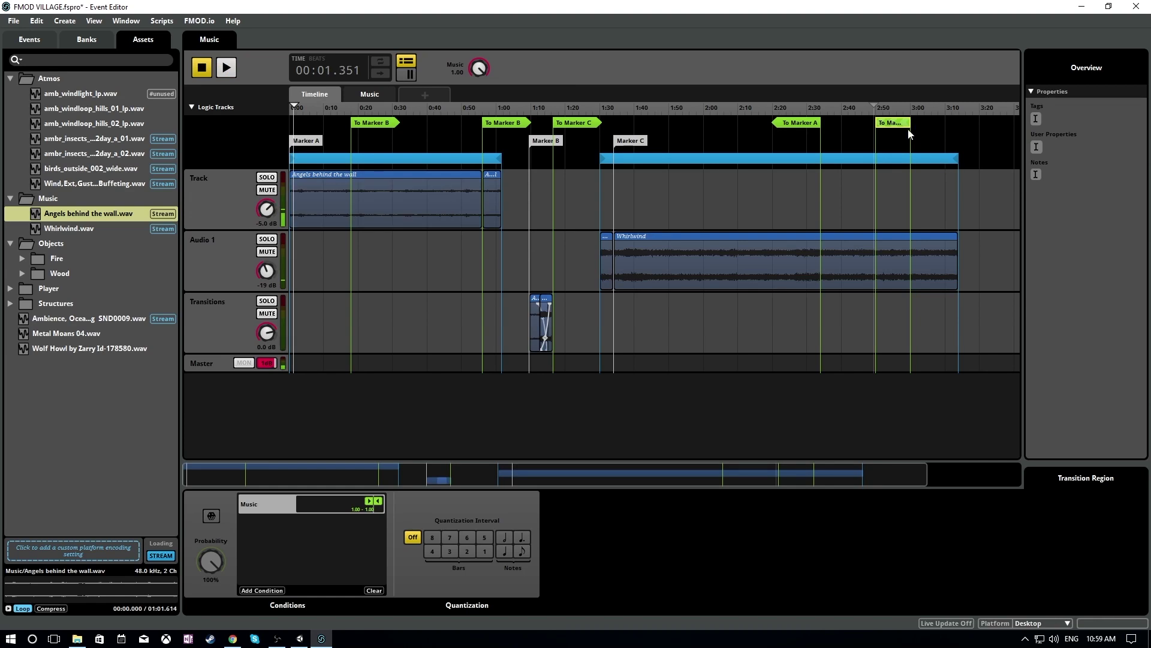
- Play the transition region's jump to Marker A from about 2:47, and delete the region
click(867, 110)
key(space)
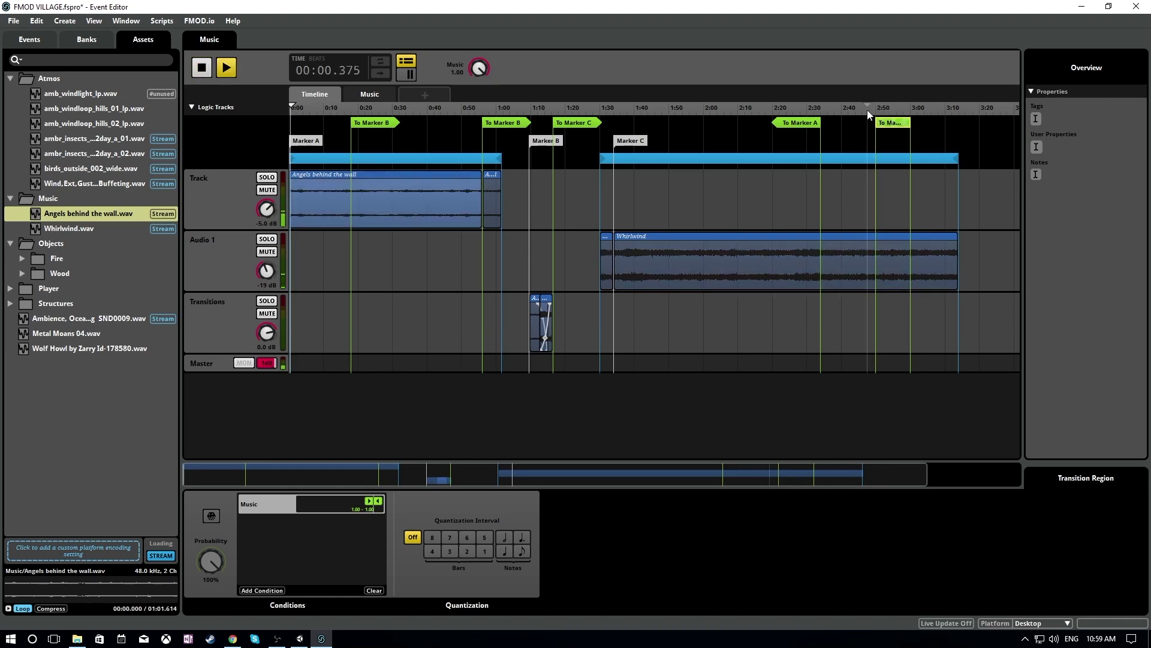
key(space)
key(Delete)
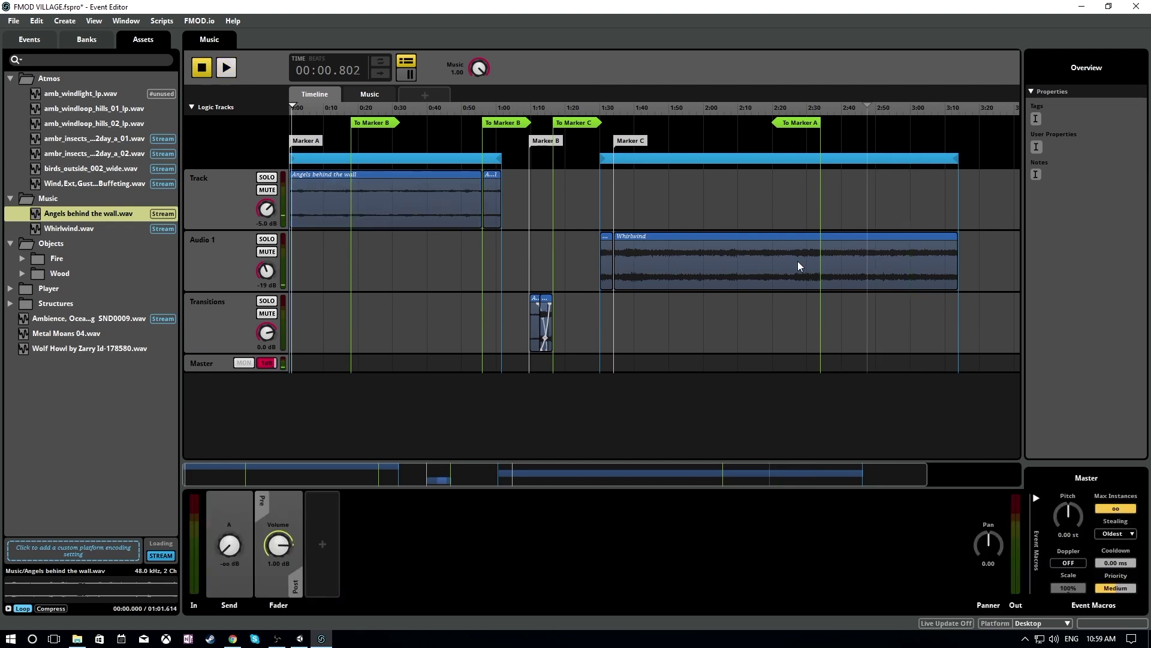
- Move the first To Marker B transition above the Angels clip to about 0:10
ctrl+scroll(335, 283, up, 5)
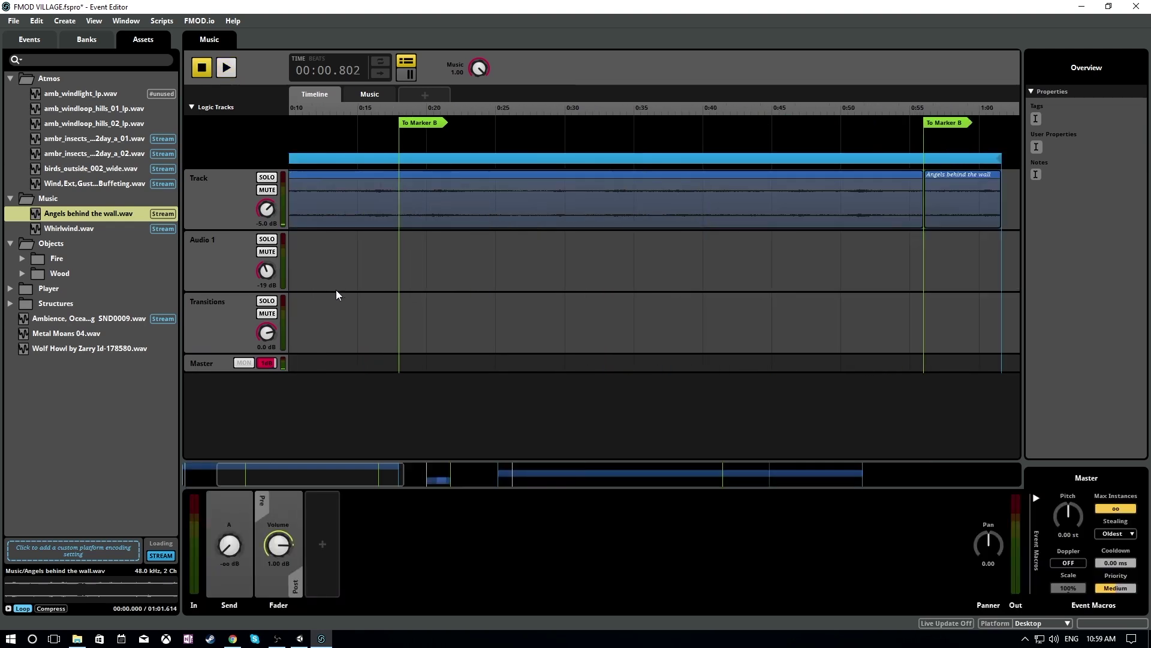
scroll(415, 263, down, 5)
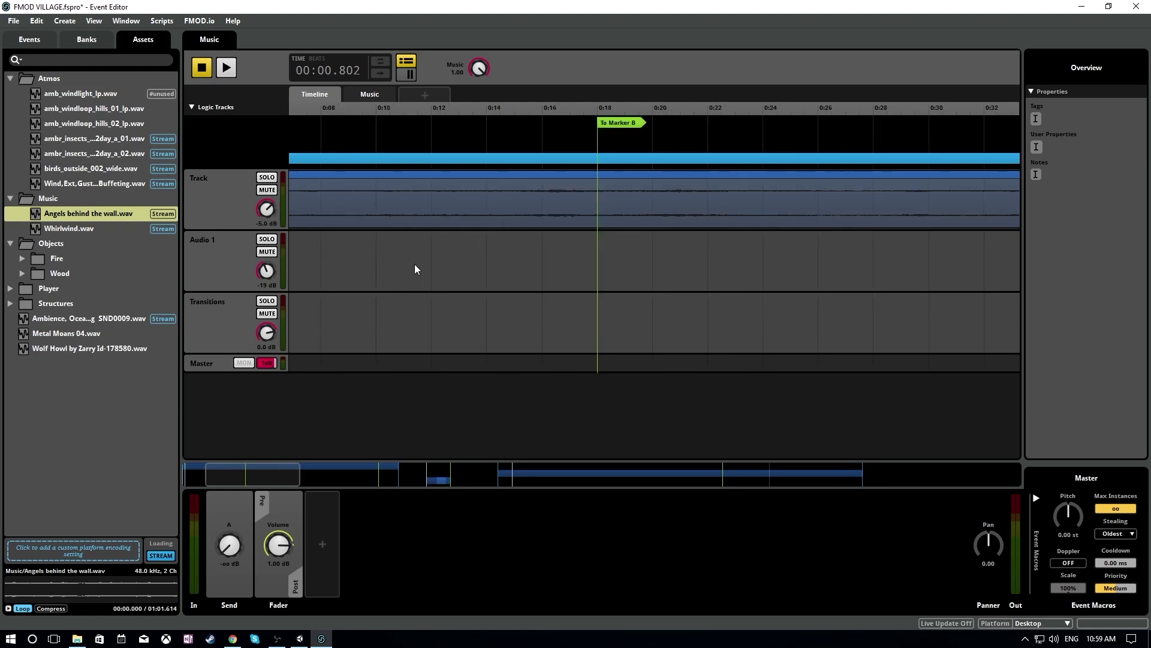
drag(309, 479, 268, 473)
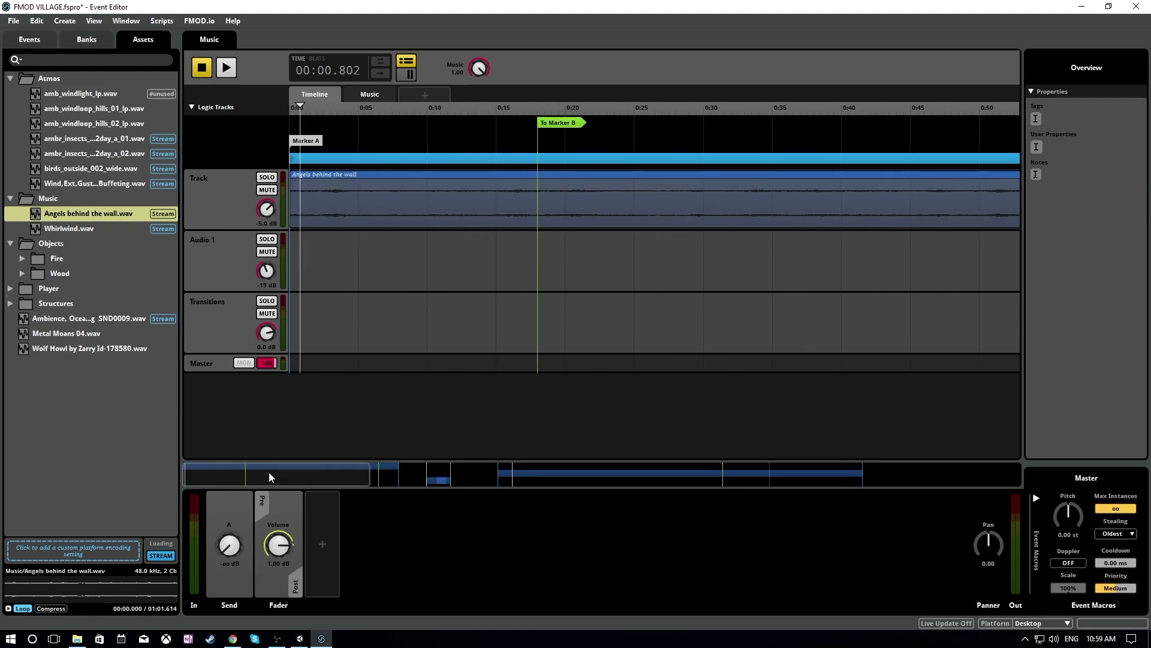
drag(557, 129, 447, 132)
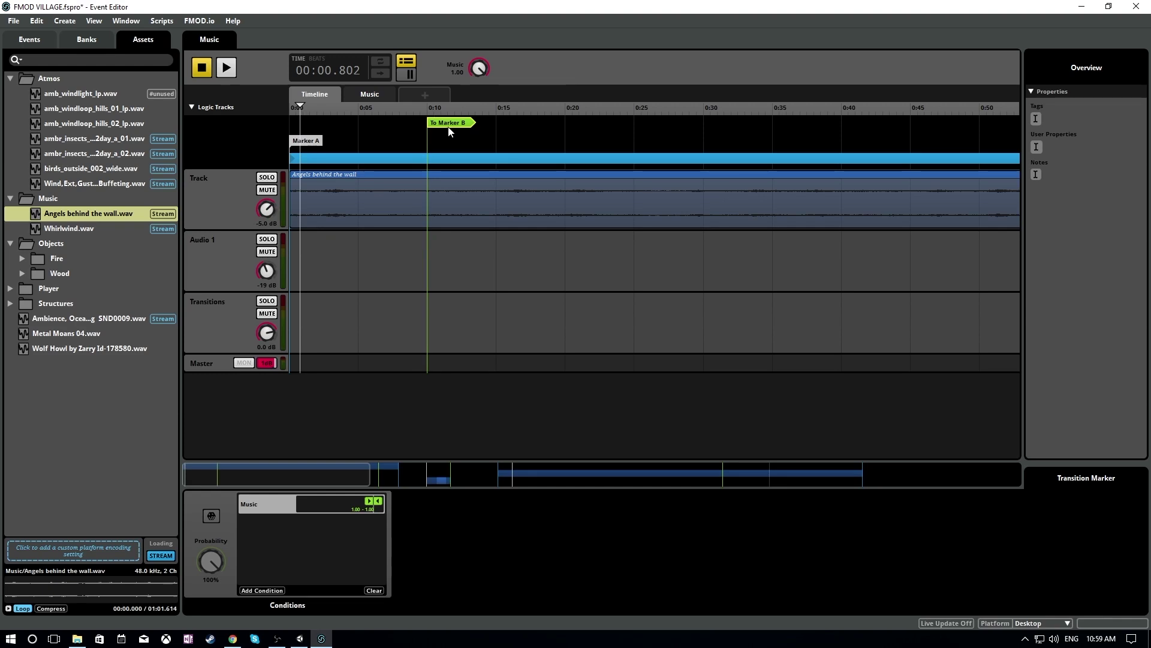
click(564, 121)
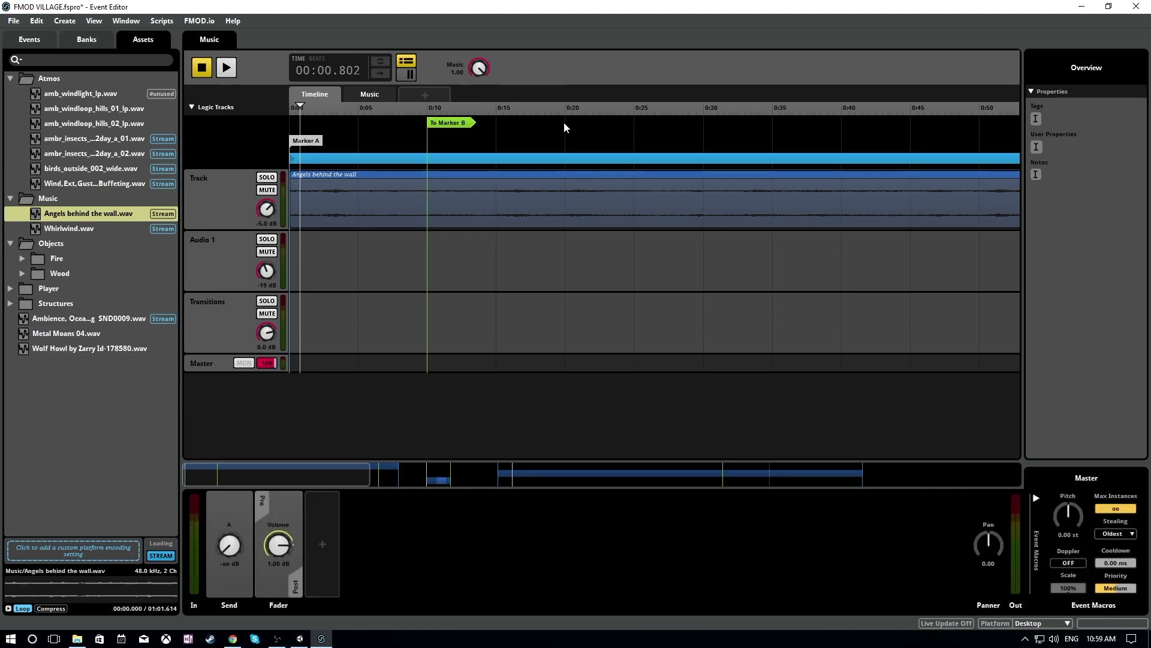
- Paste copies of the To Marker B transition above the Angels clip at about 0:20, 0:30, 0:40 and 0:50
click(565, 121)
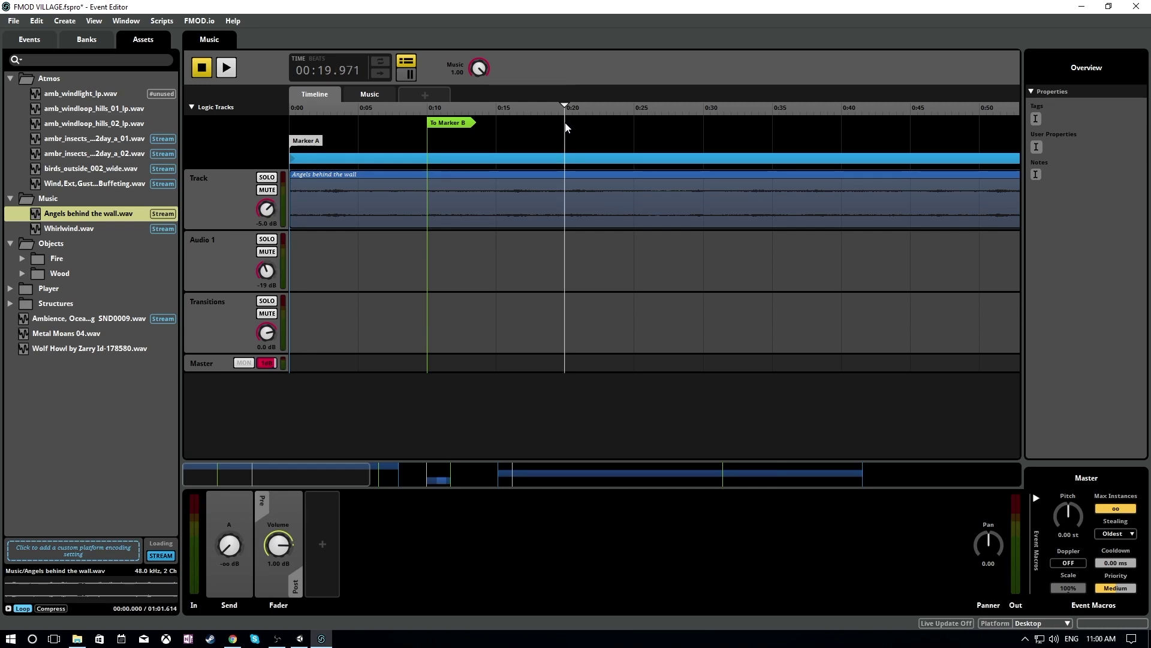
key(ctrl+v)
click(702, 106)
click(704, 105)
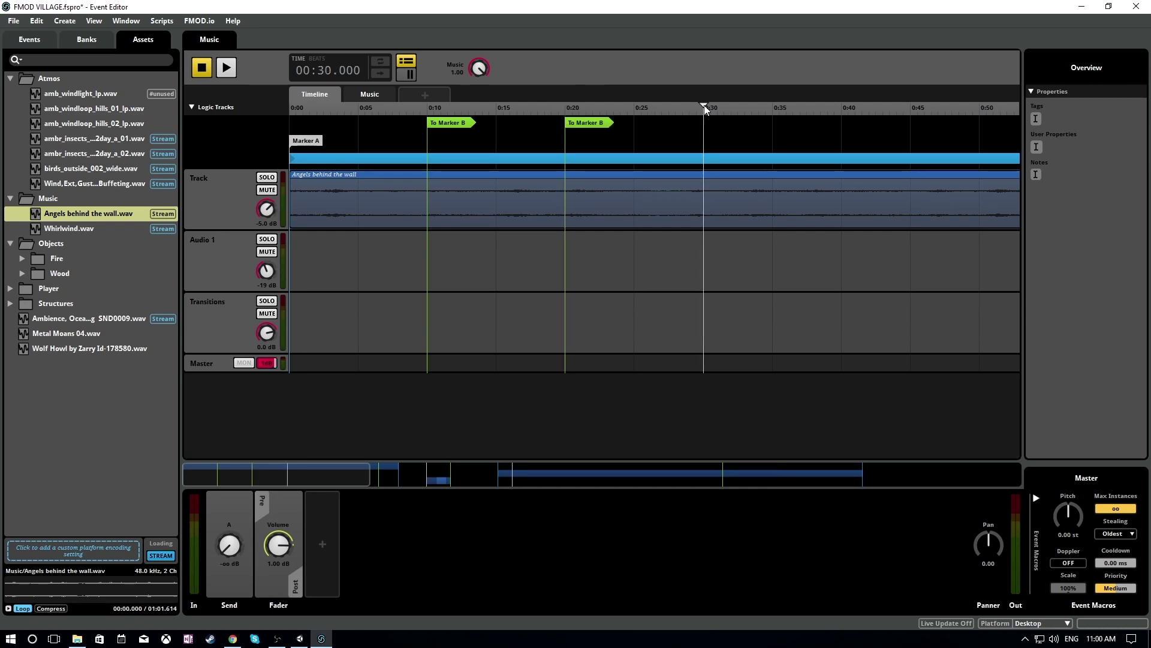
key(ctrl+v)
mouse_move(704, 105)
mouse_down()
mouse_move(981, 102)
mouse_move(945, 103)
mouse_move(968, 104)
mouse_move(956, 125)
mouse_up()
key(ctrl+v)
key(ctrl+v)
ctrl+scroll(724, 257, down, 5)
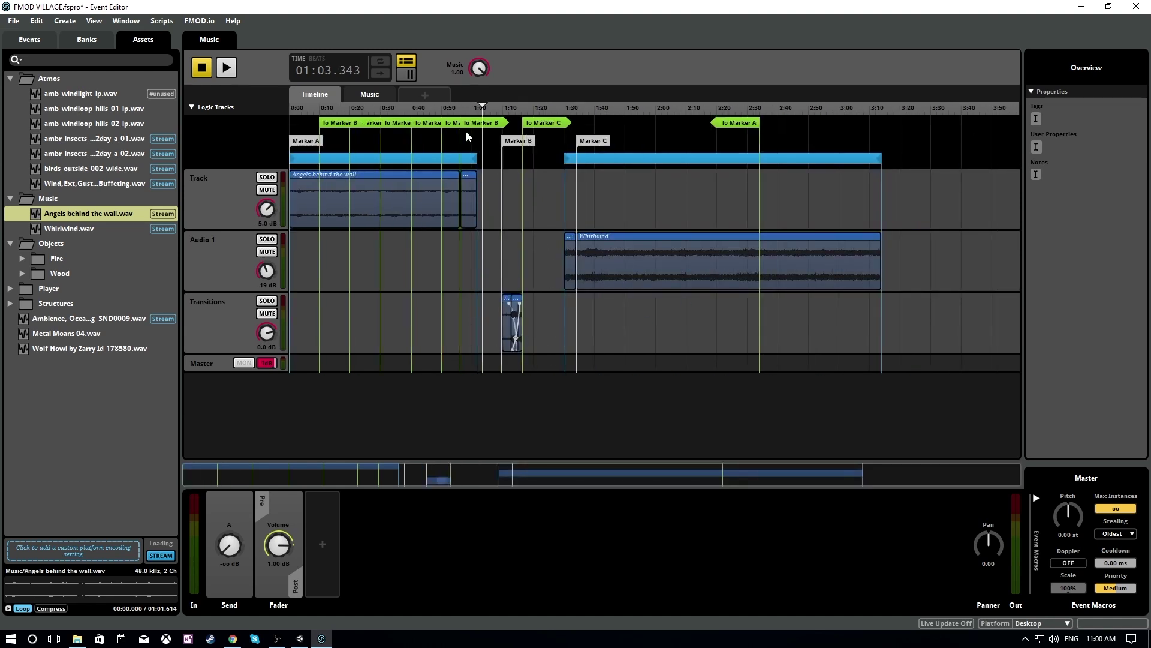
- Play the event from about 0:41 and 0:48, and check the Music condition on the 0:50 To Marker B transition
drag(451, 103, 415, 110)
key(space)
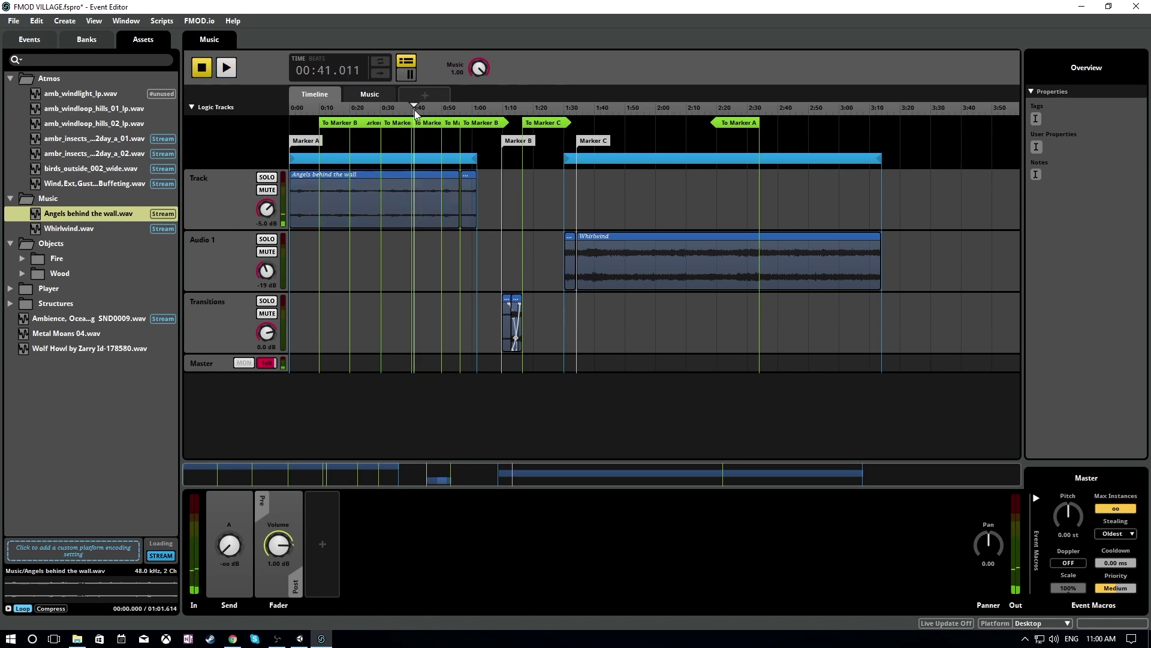
click(437, 109)
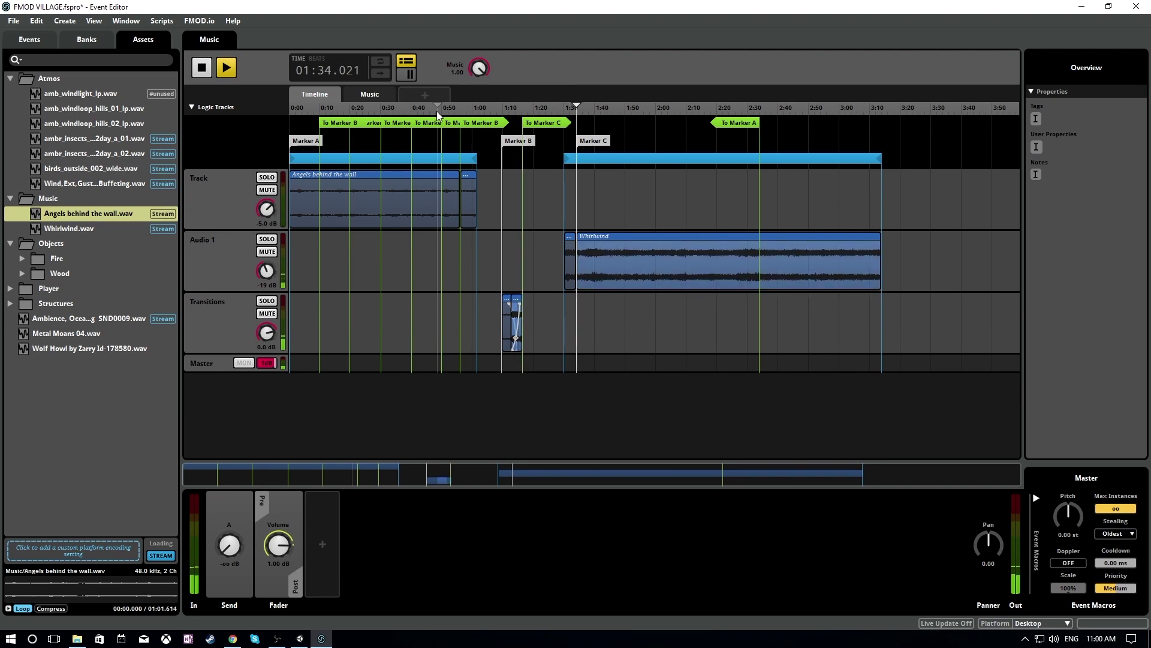
key(space)
ctrl+scroll(437, 246, up, 5)
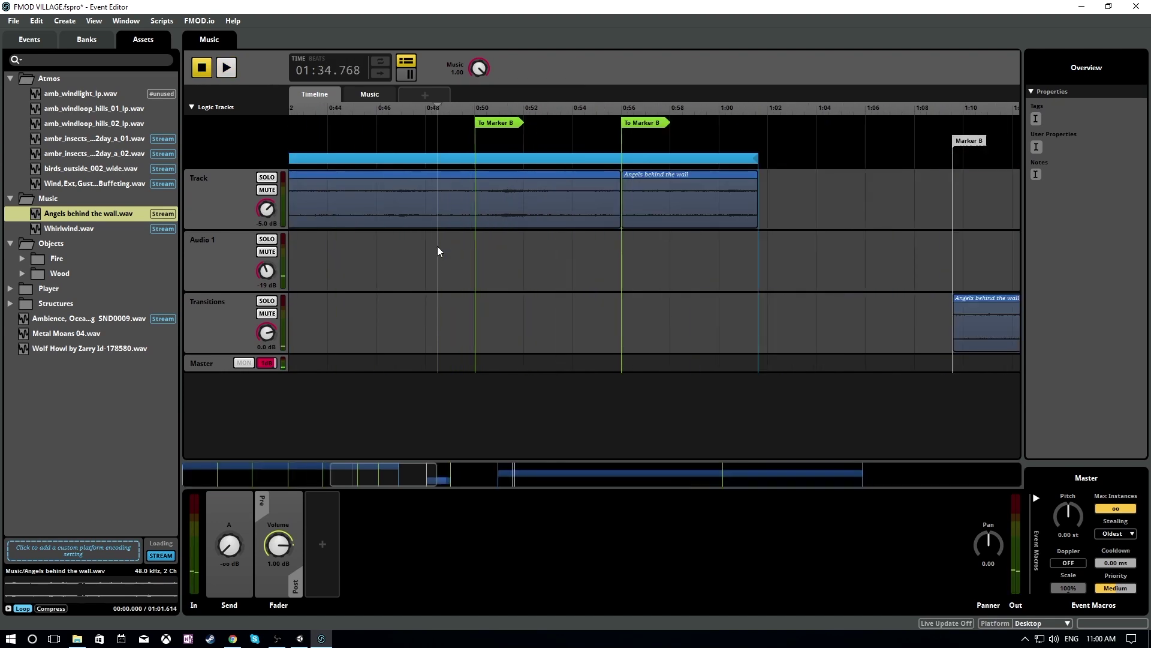
click(497, 126)
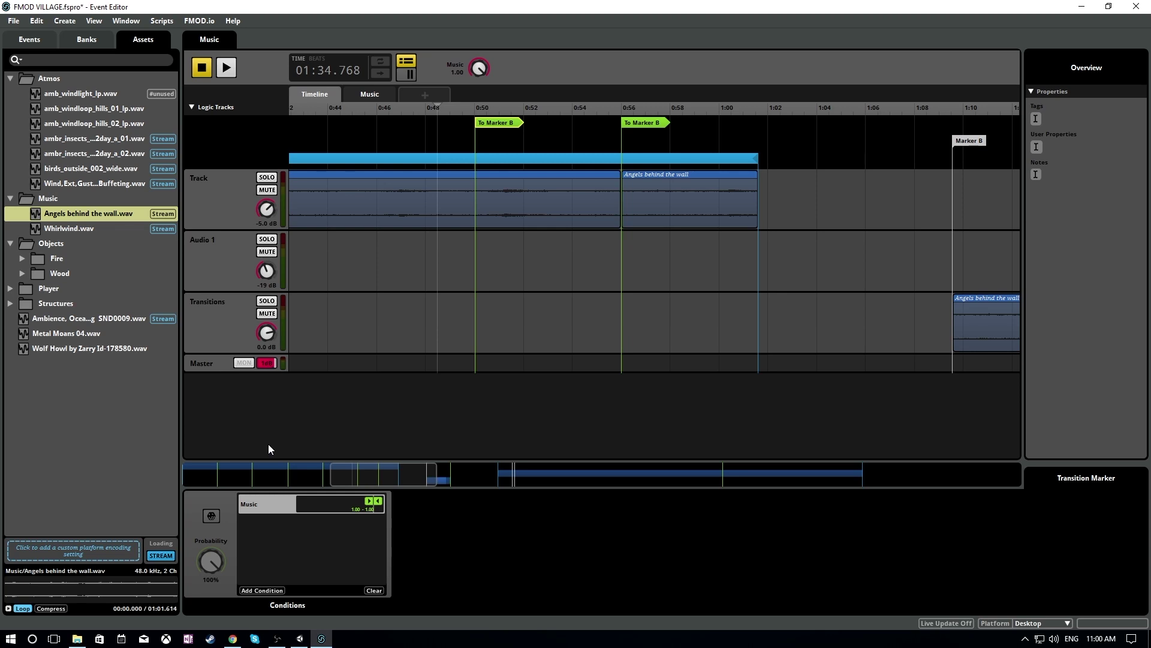
ctrl+scroll(779, 368, down, 4)
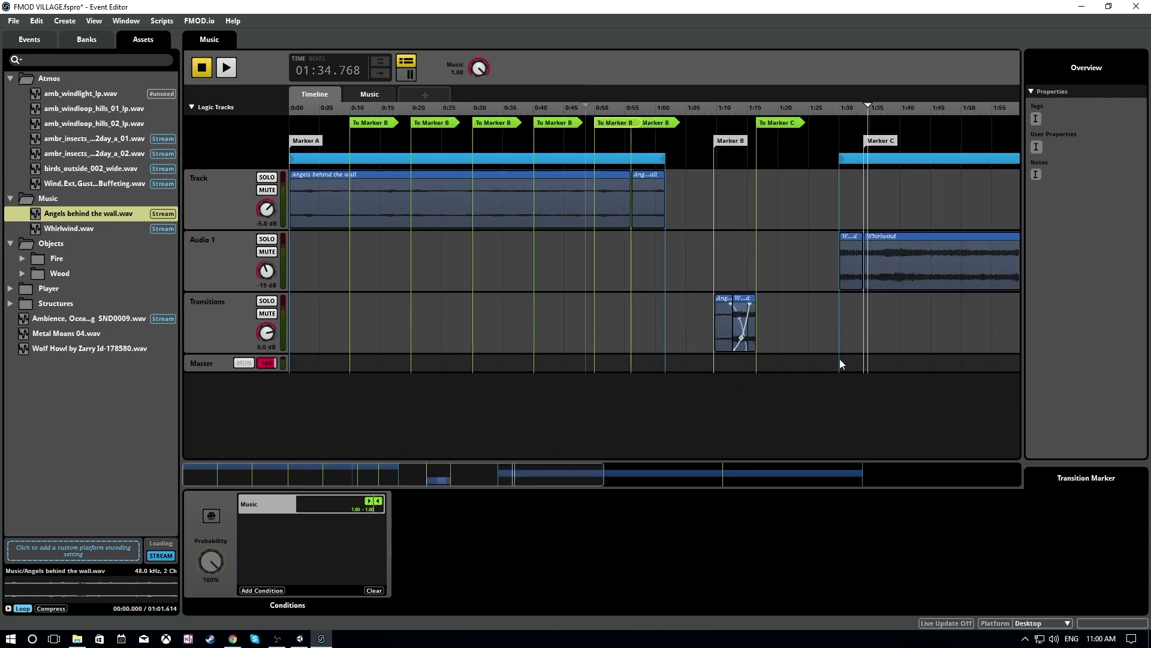
click(846, 240)
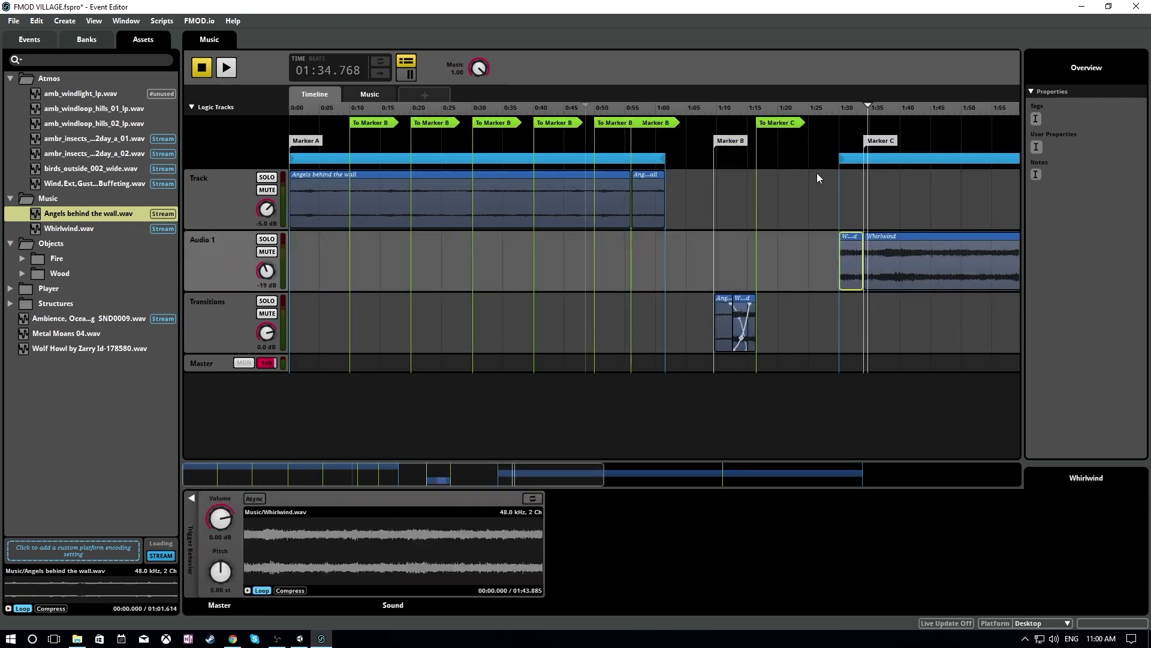
click(813, 178)
click(879, 199)
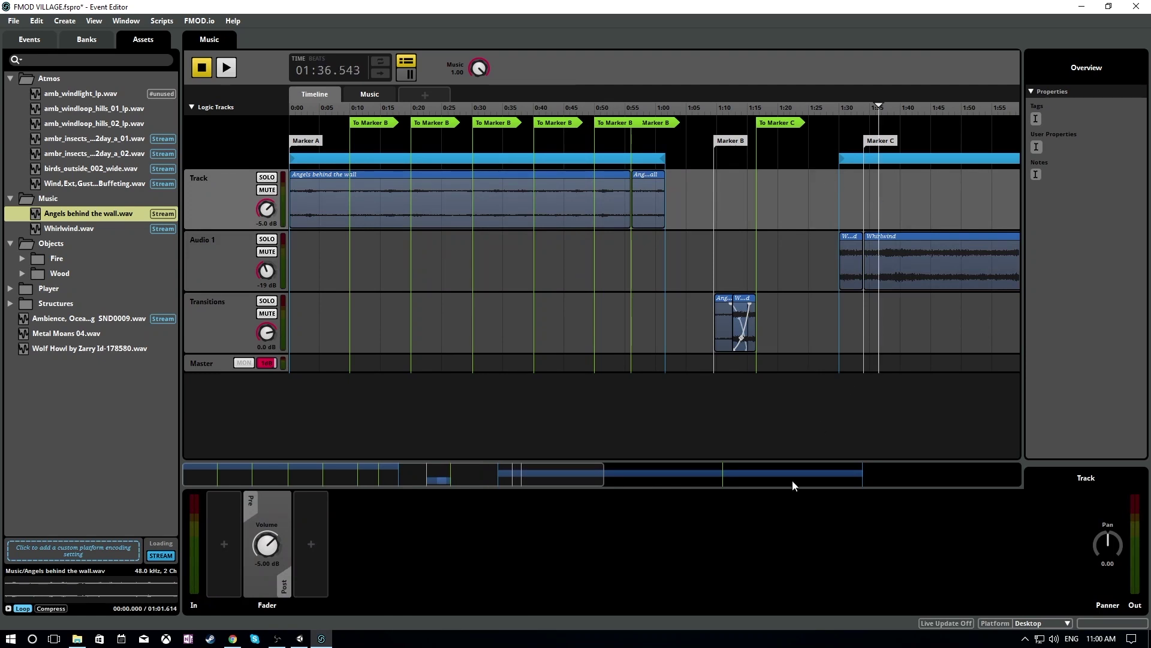
drag(537, 484, 705, 439)
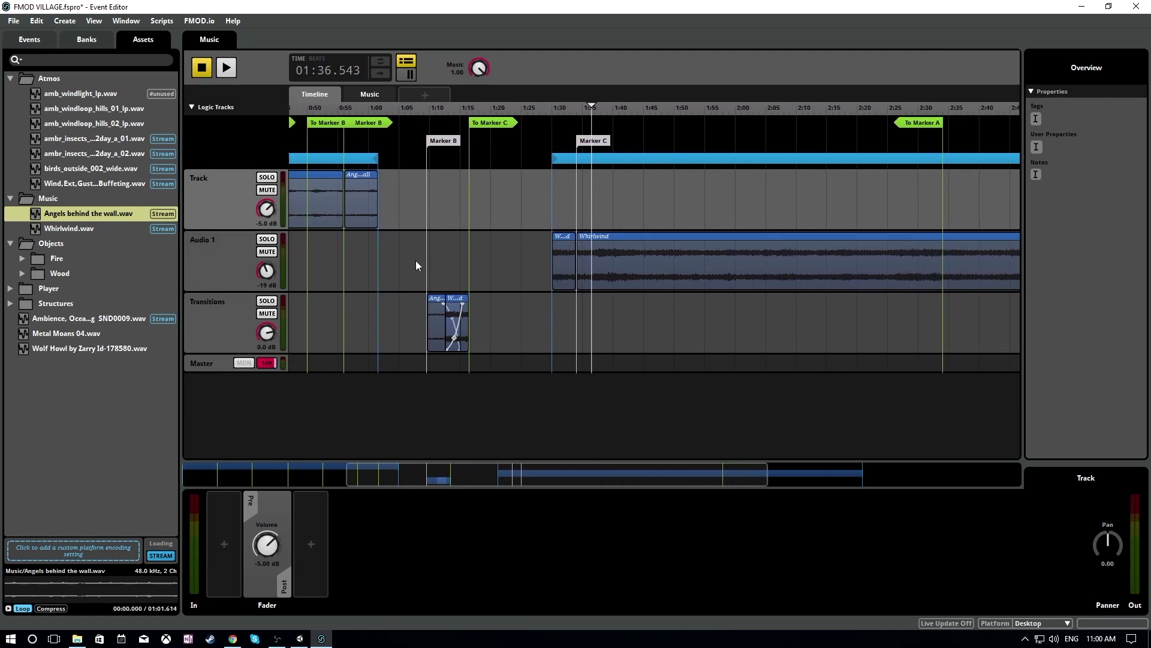
click(481, 216)
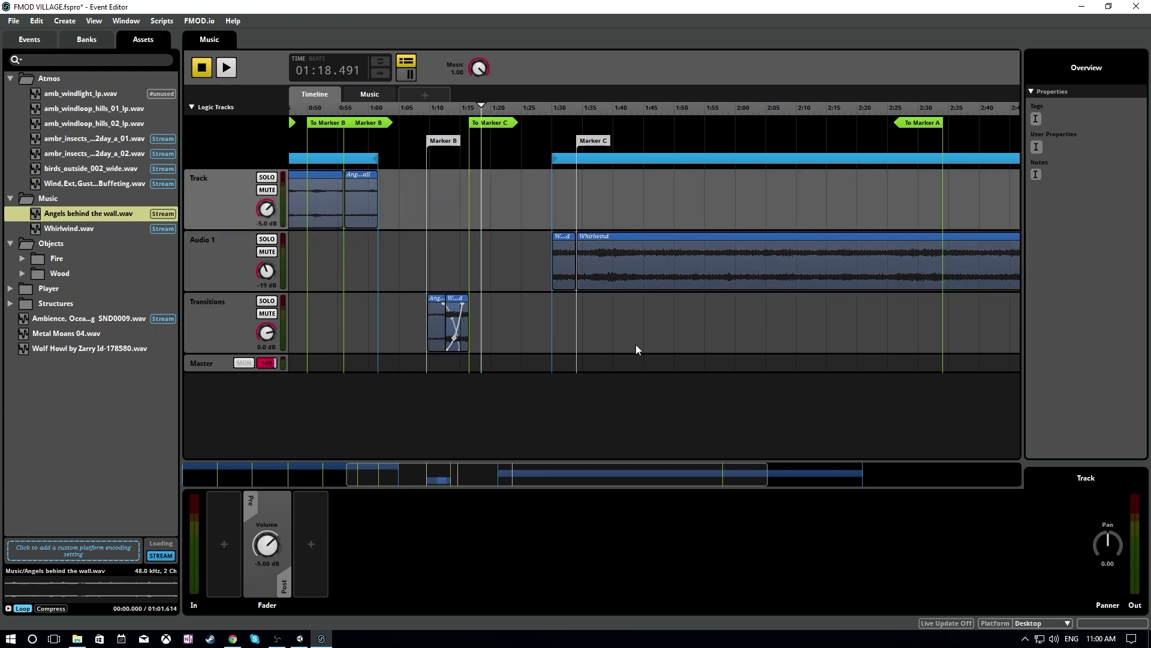
drag(636, 484, 428, 468)
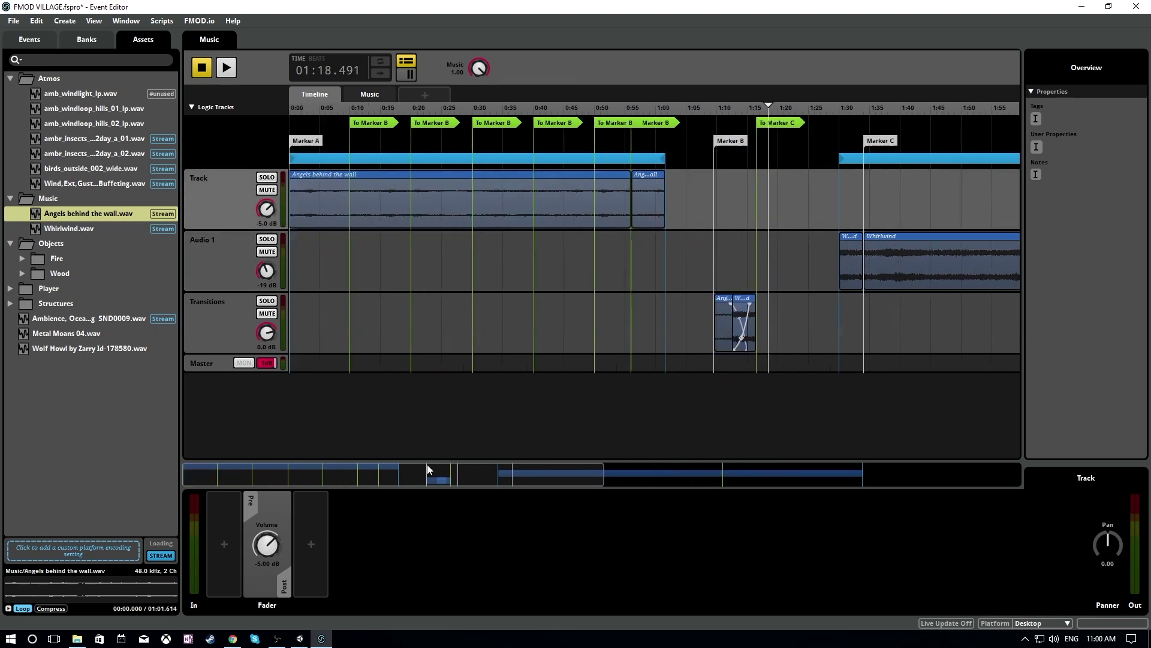
- Split the long Angels behind the wall clip at about 0:04
click(314, 113)
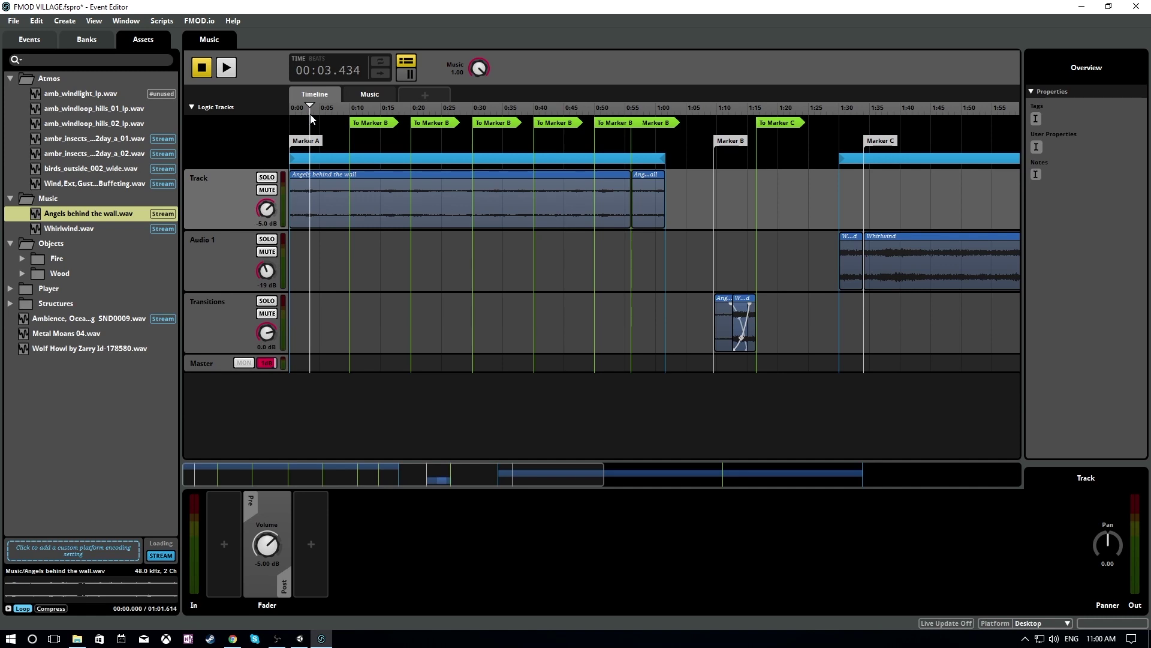
click(316, 180)
right_click(318, 181)
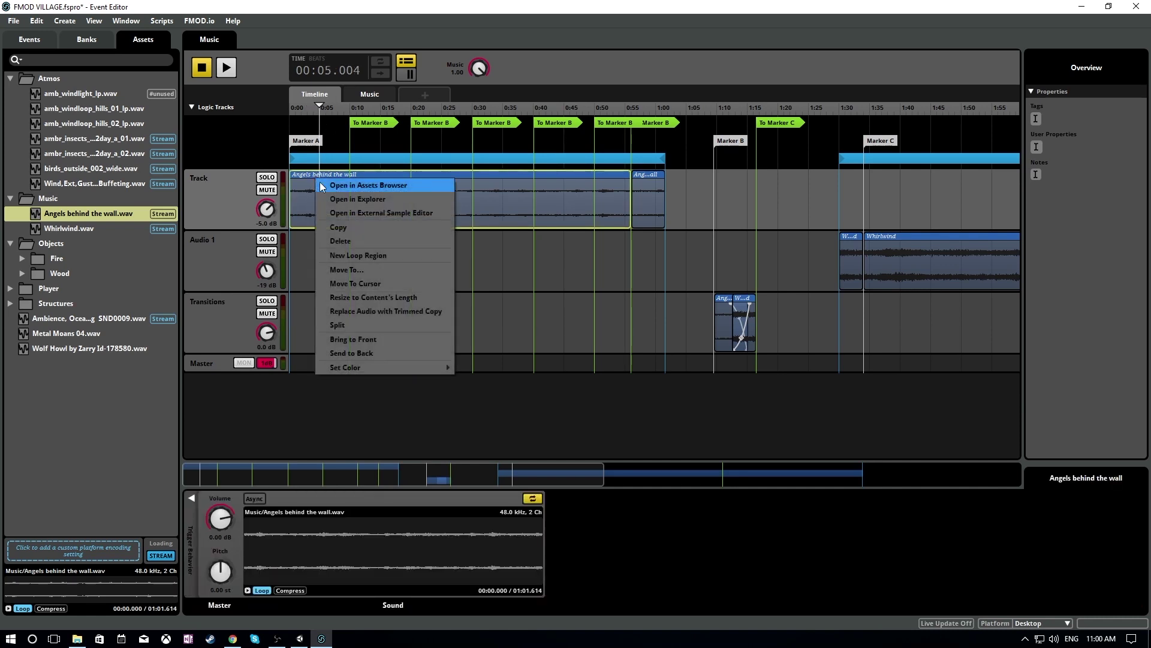
click(359, 324)
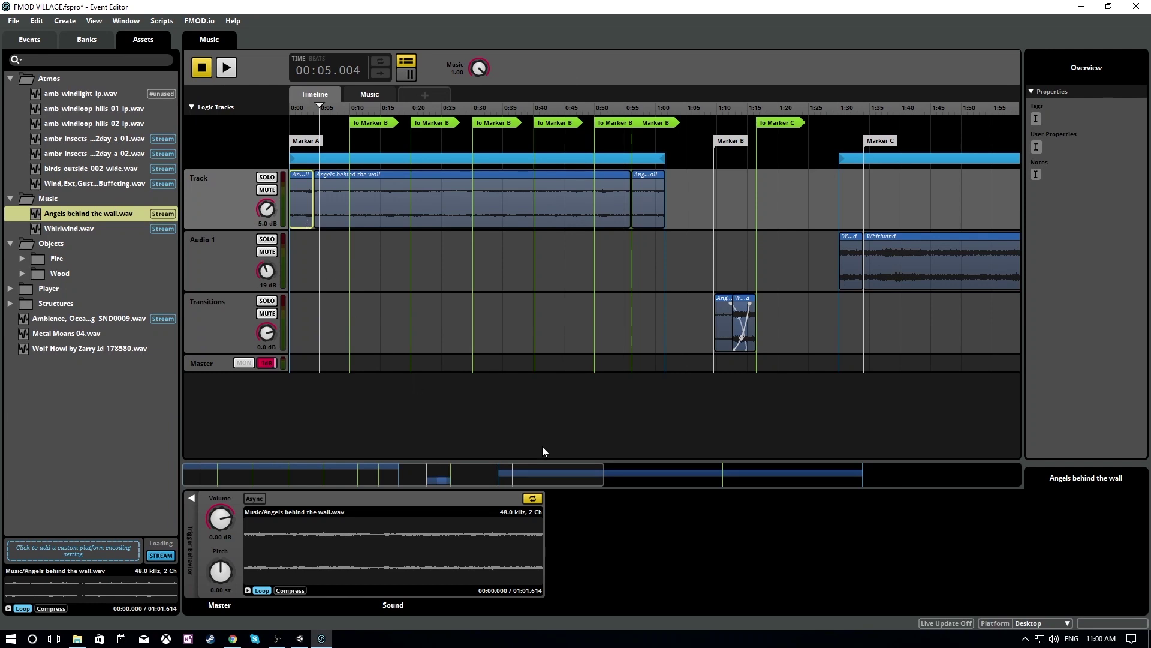
- Paste a copy of the short opening Angels piece on the Transitions track at about 3:19
drag(539, 480, 953, 509)
click(791, 327)
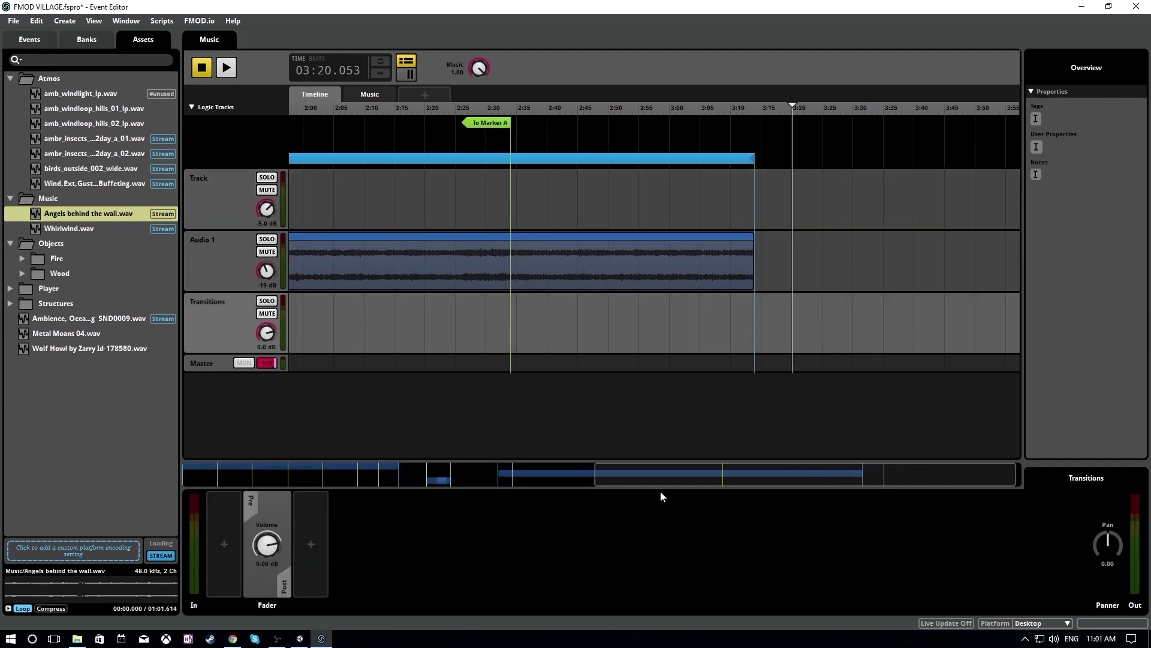
drag(623, 470, 797, 467)
click(773, 316)
key(ctrl+v)
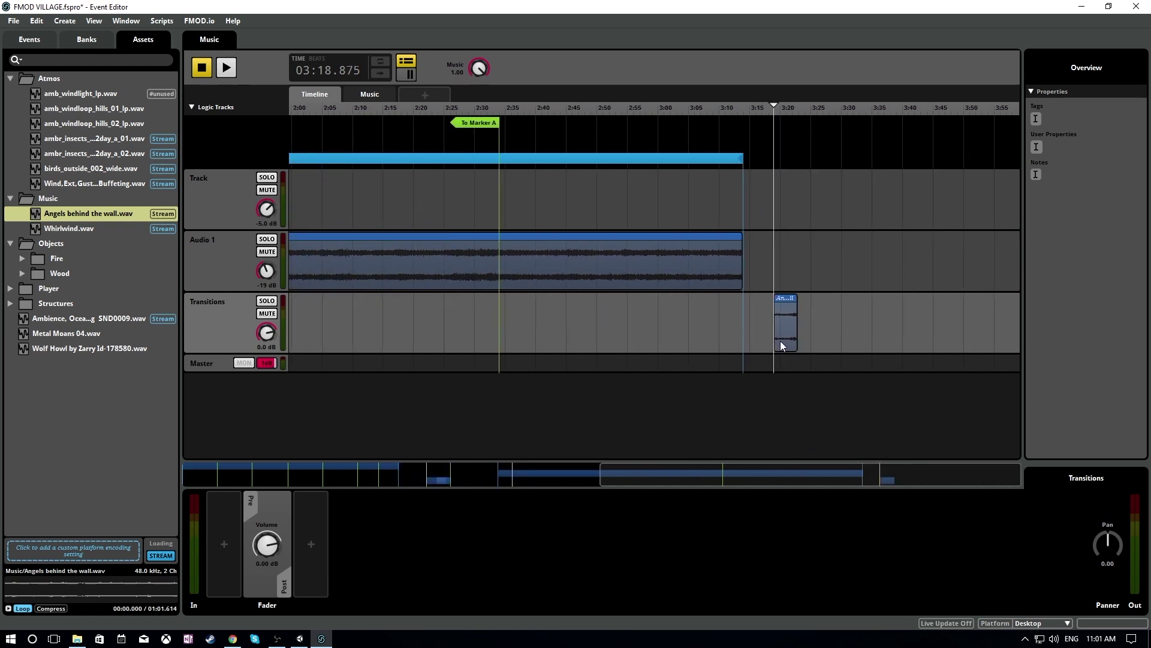
- Split the Whirlwind clip on Audio 1 at about 3:10
click(720, 112)
click(734, 254)
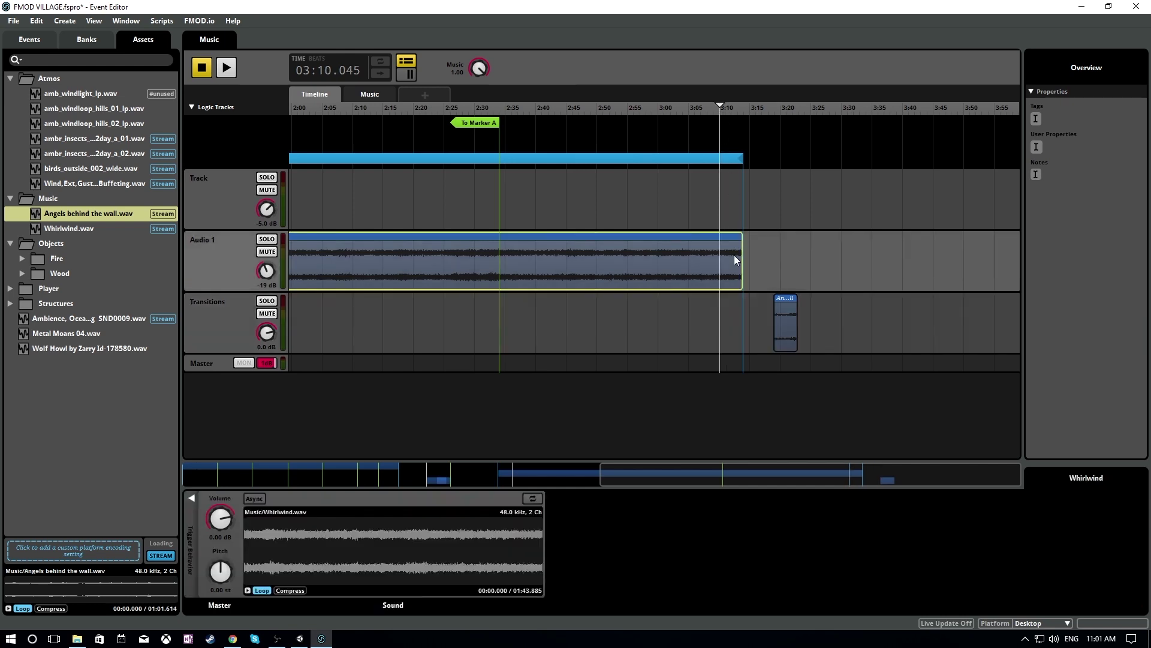
right_click(734, 254)
click(788, 403)
key(ctrl+z)
drag(603, 478, 922, 495)
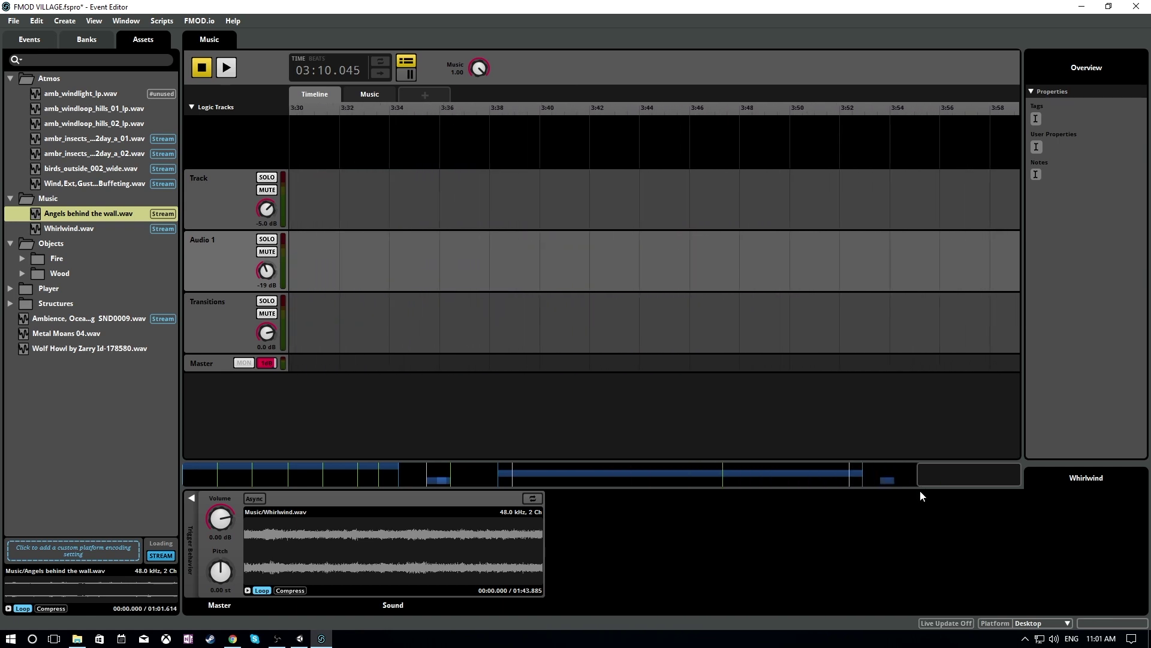
drag(991, 477, 856, 479)
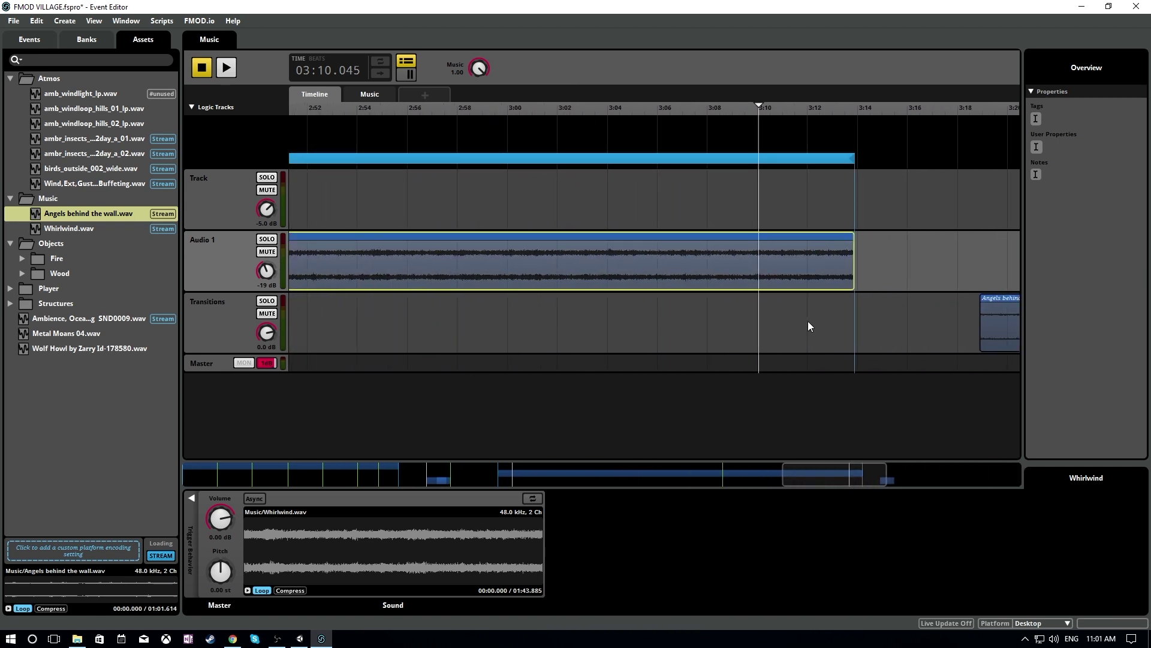
right_click(758, 255)
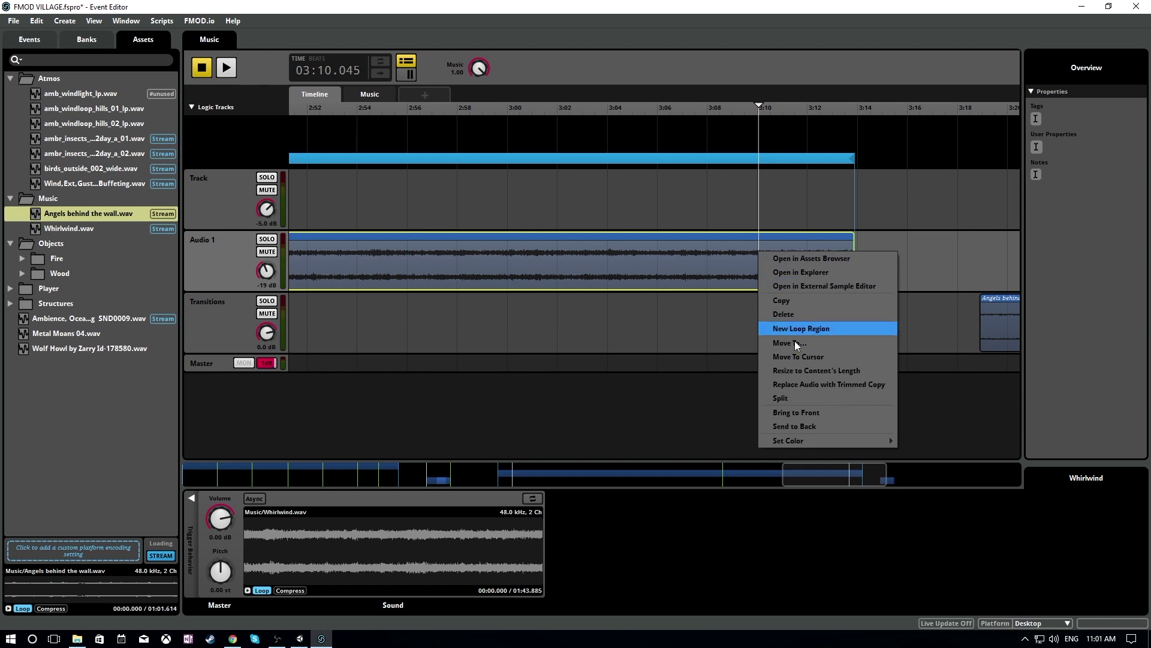
click(791, 400)
- Paste a copy of the short final Whirlwind piece at about 3:24 and place it on the Transitions track
click(777, 276)
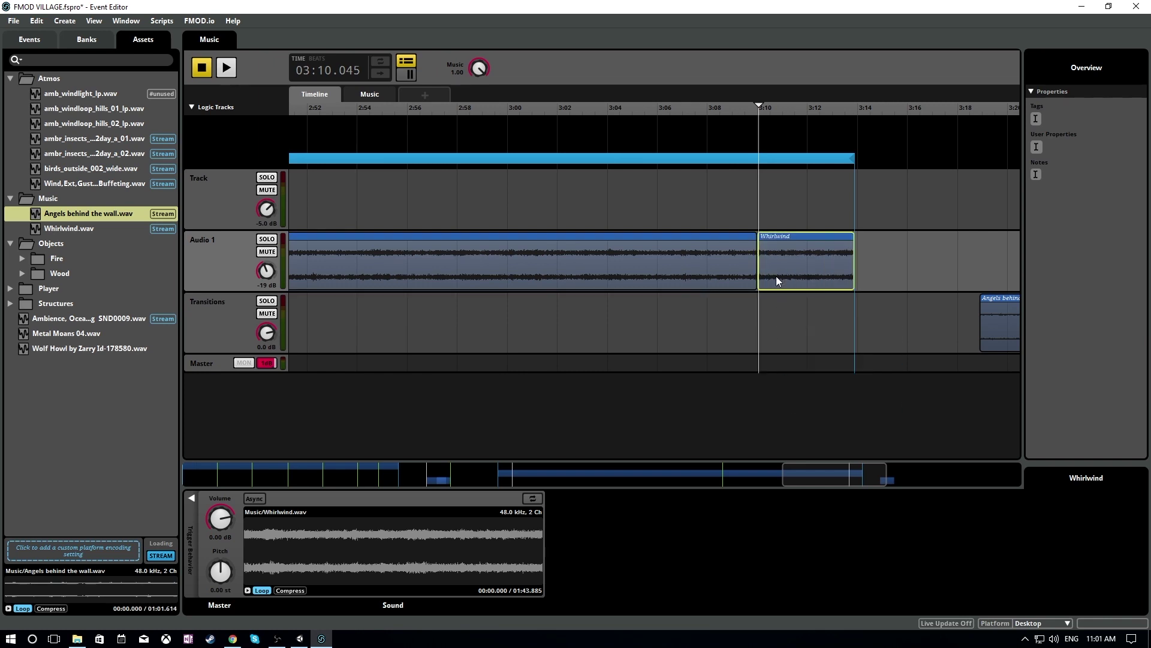
drag(857, 472, 897, 463)
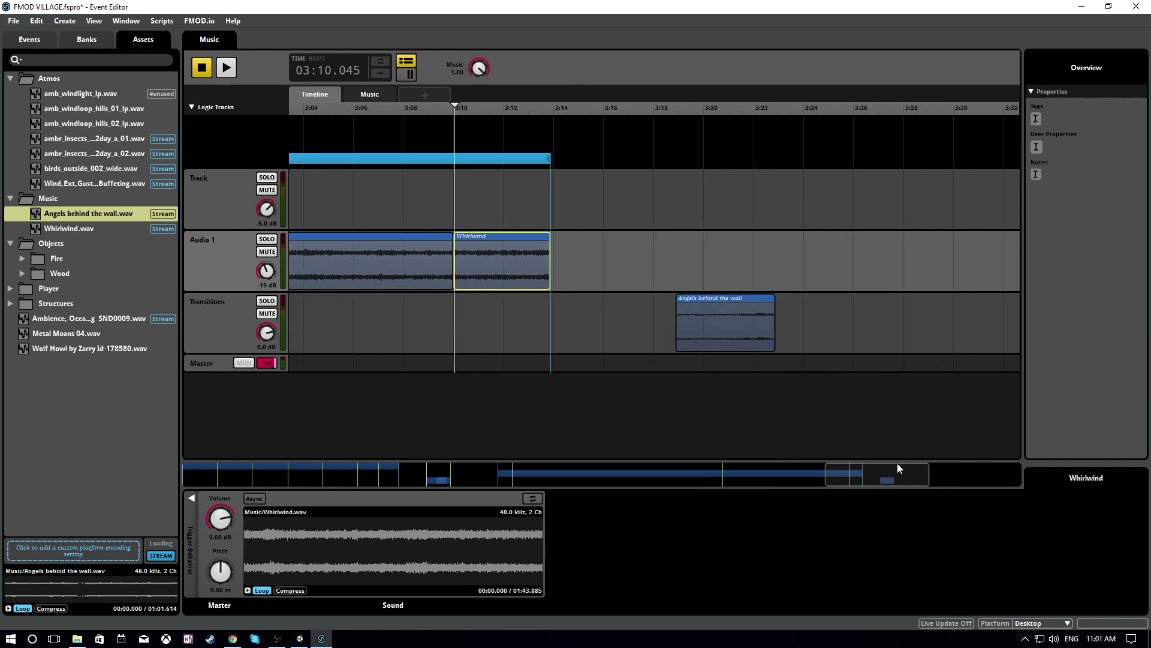
click(805, 108)
key(ctrl+v)
drag(835, 283, 835, 345)
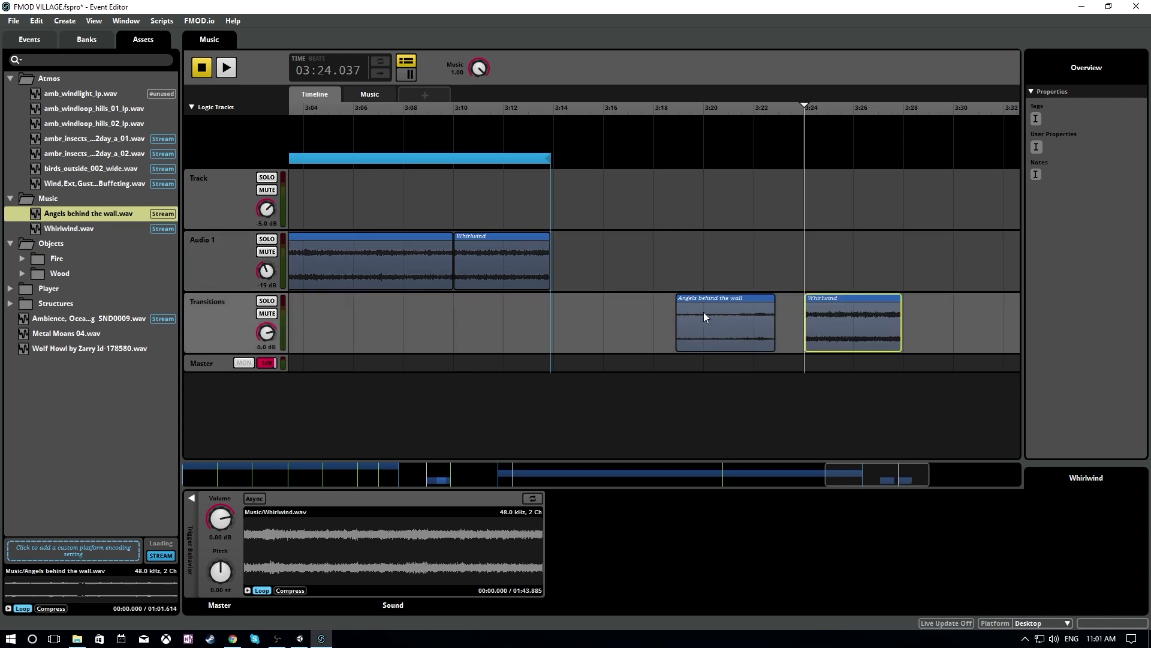
- Set the volume of the new Transitions clips to -5 dB for Angels and -19 dB for Whirlwind
click(711, 335)
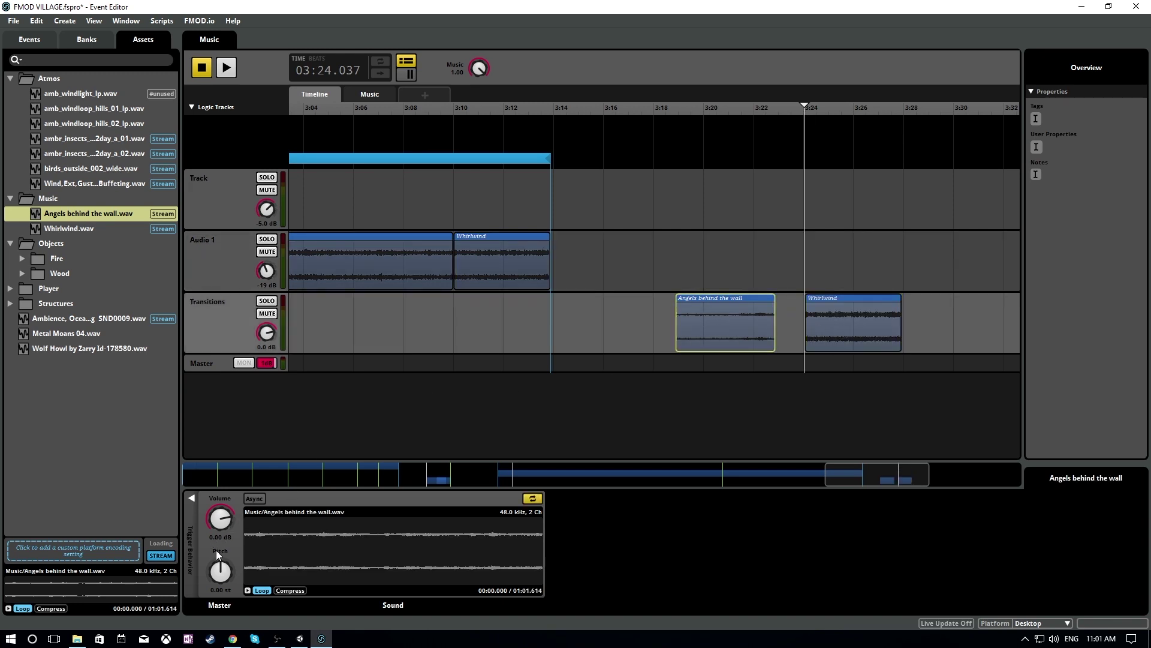
drag(219, 517, 219, 541)
click(818, 323)
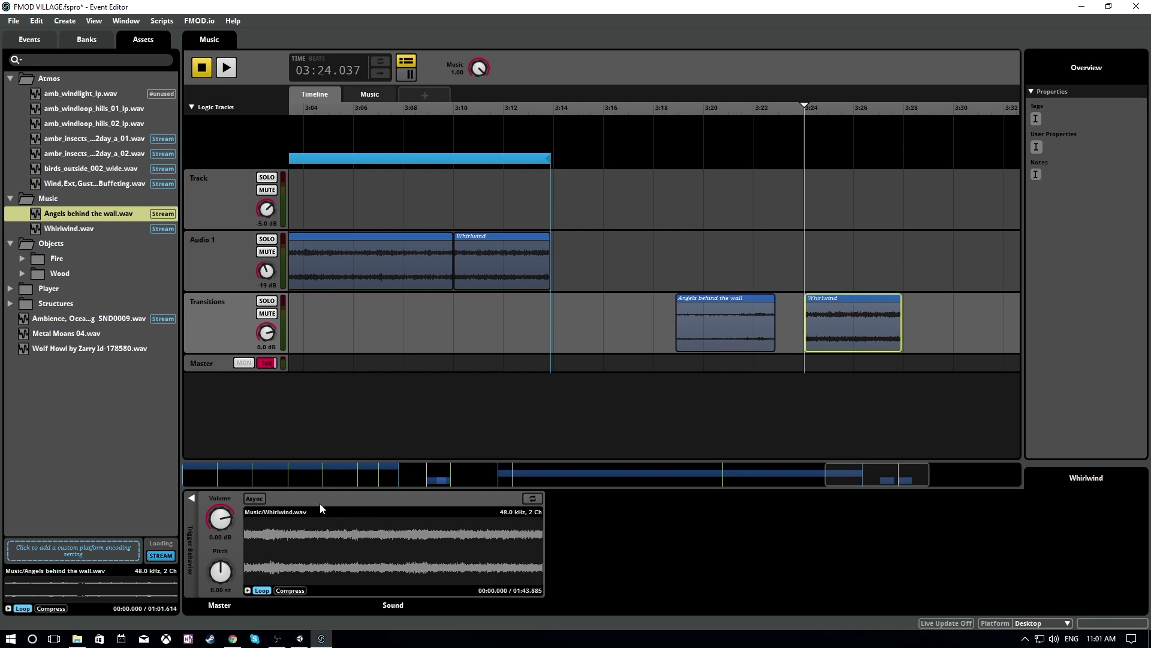
drag(219, 517, 220, 552)
- Overlap the new Transitions clips in a crossfade, with Whirlwind starting at about 3:19 and Angels at about 3:20.5
drag(847, 315, 620, 324)
drag(737, 331, 775, 331)
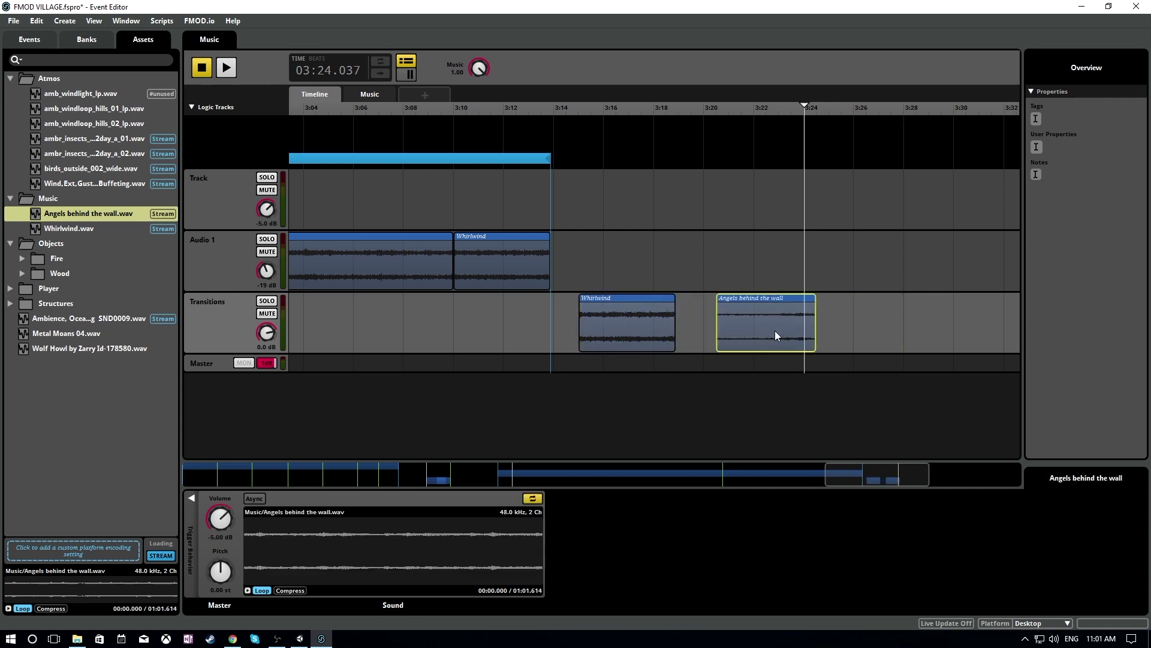
drag(632, 334, 728, 332)
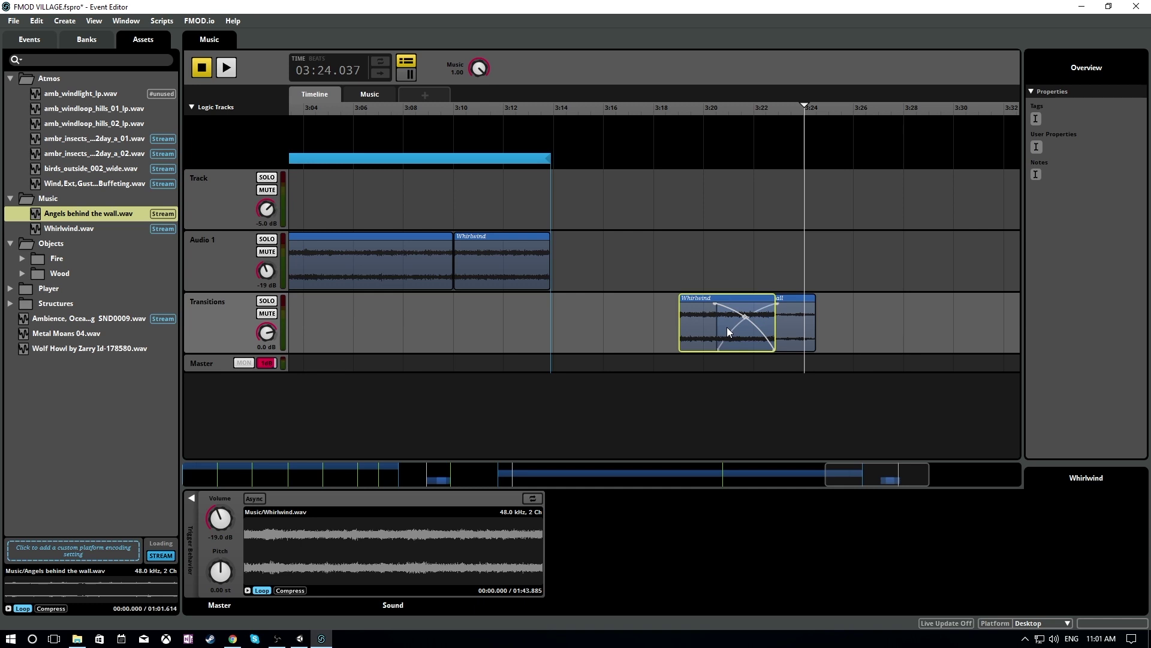
- Play the Whirlwind-to-Angels crossfade from about 3:18 and 3:19, and bend its fade curves downward
click(680, 109)
key(space)
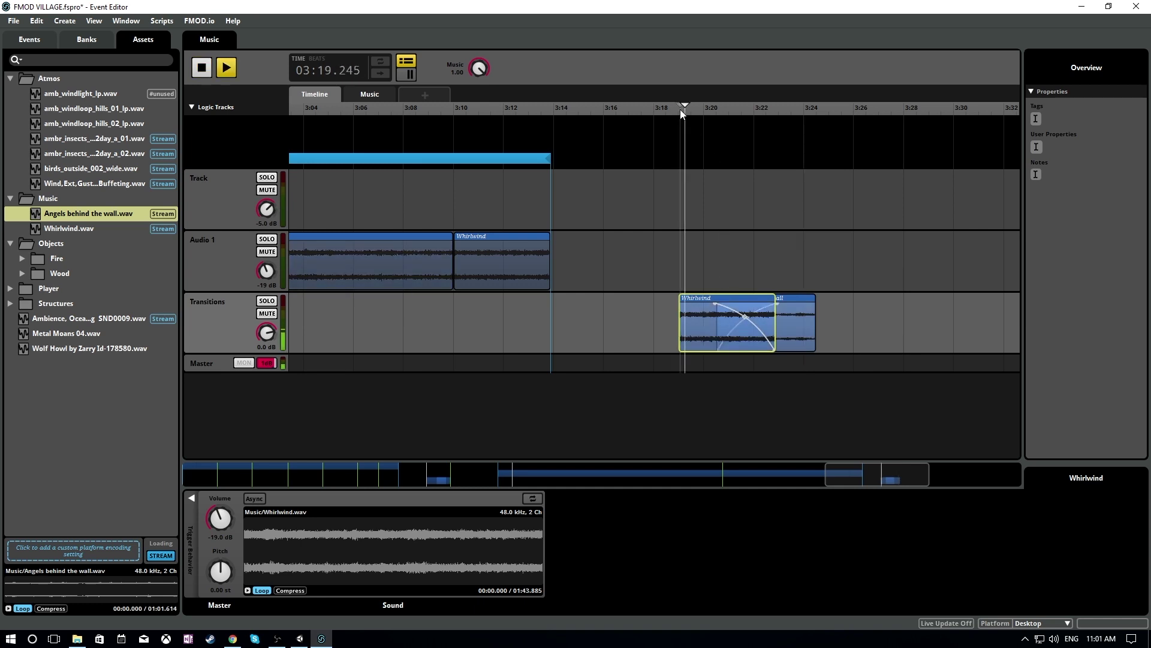
click(650, 106)
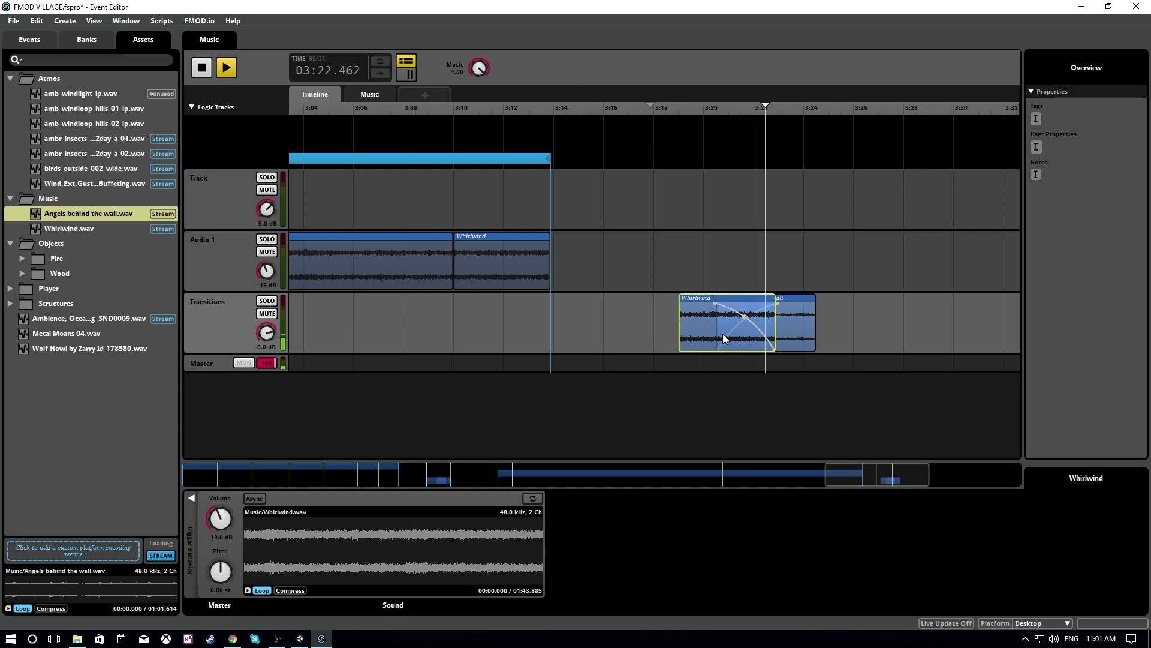
key(space)
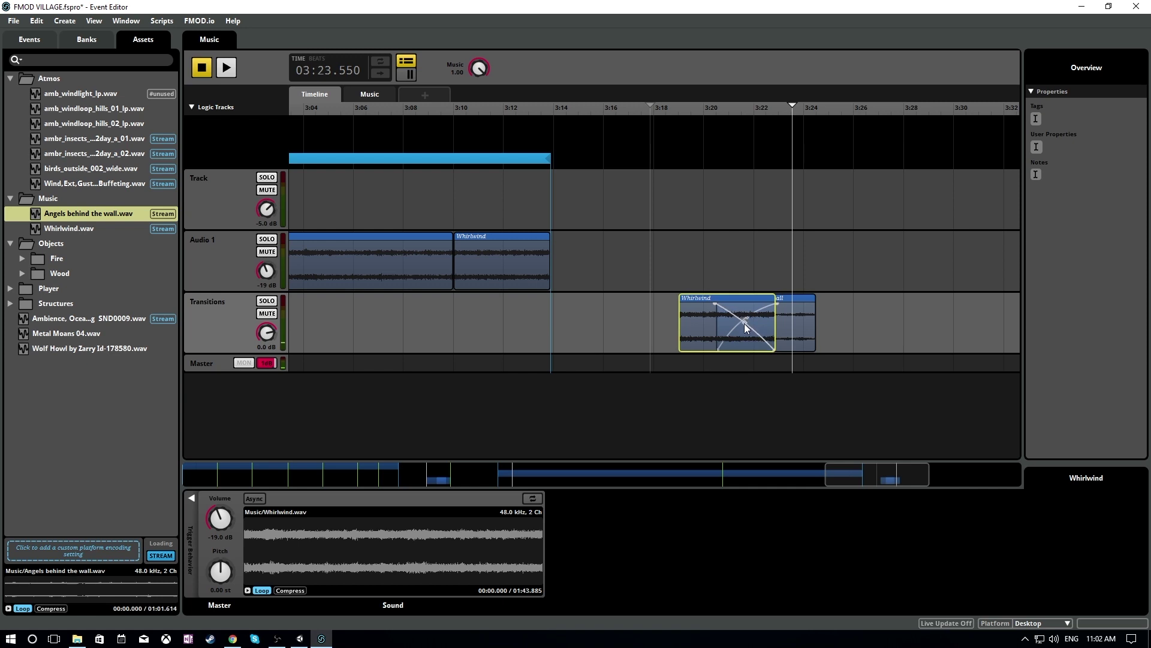
click(680, 108)
key(space)
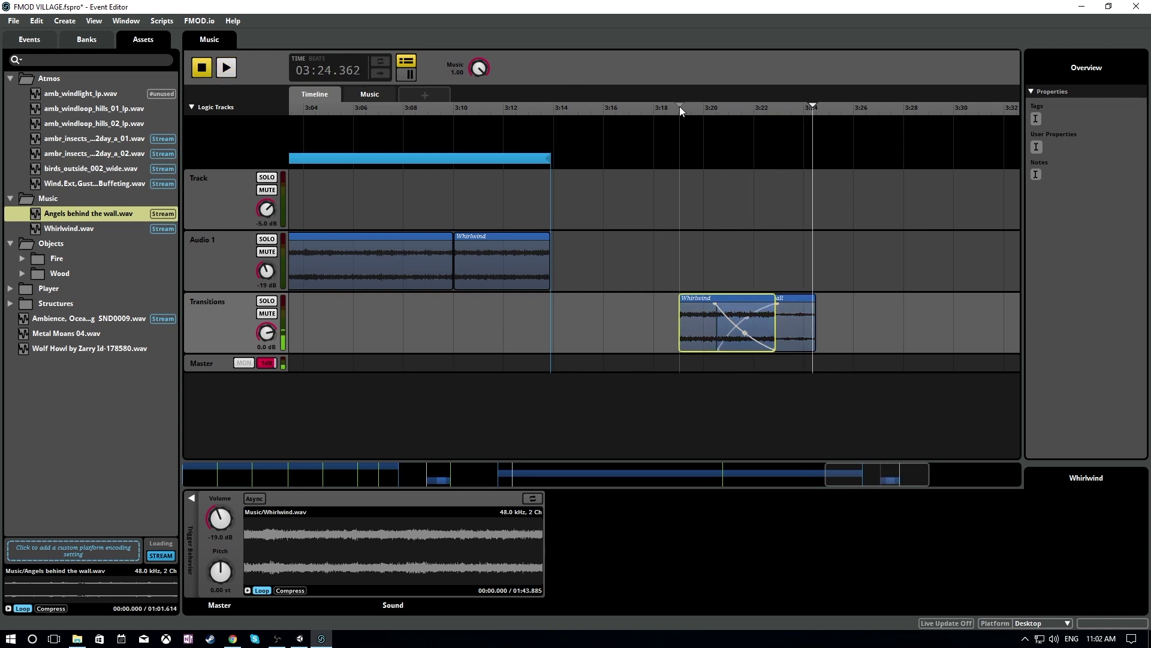
ctrl+scroll(670, 258, down, 5)
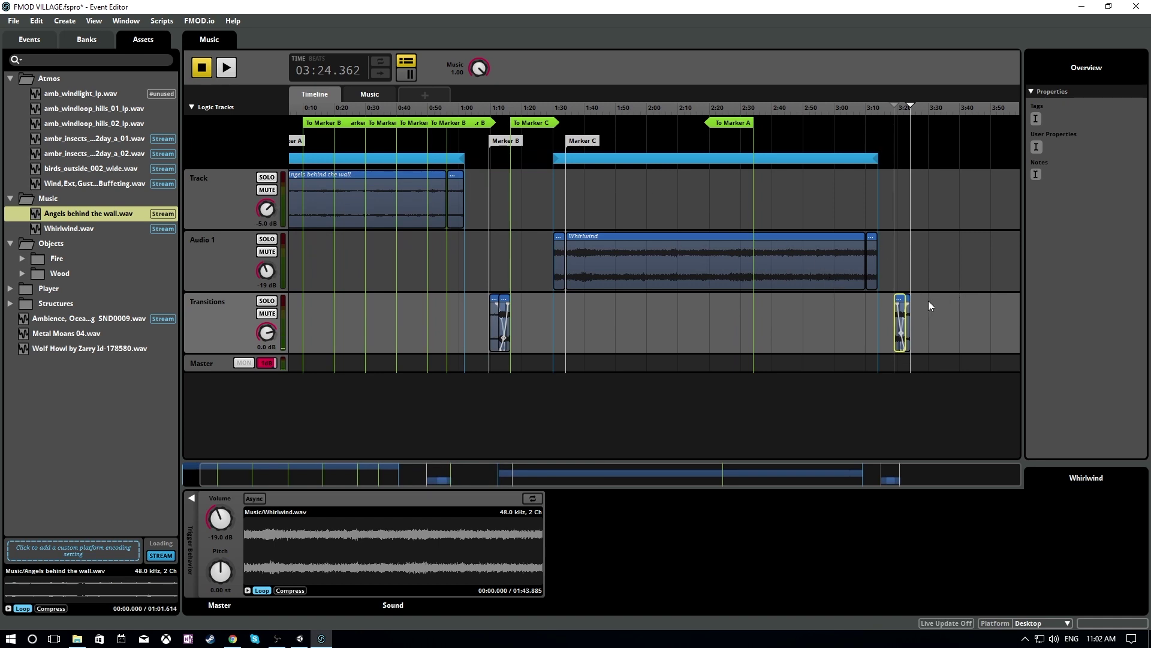
ctrl+scroll(928, 301, up, 5)
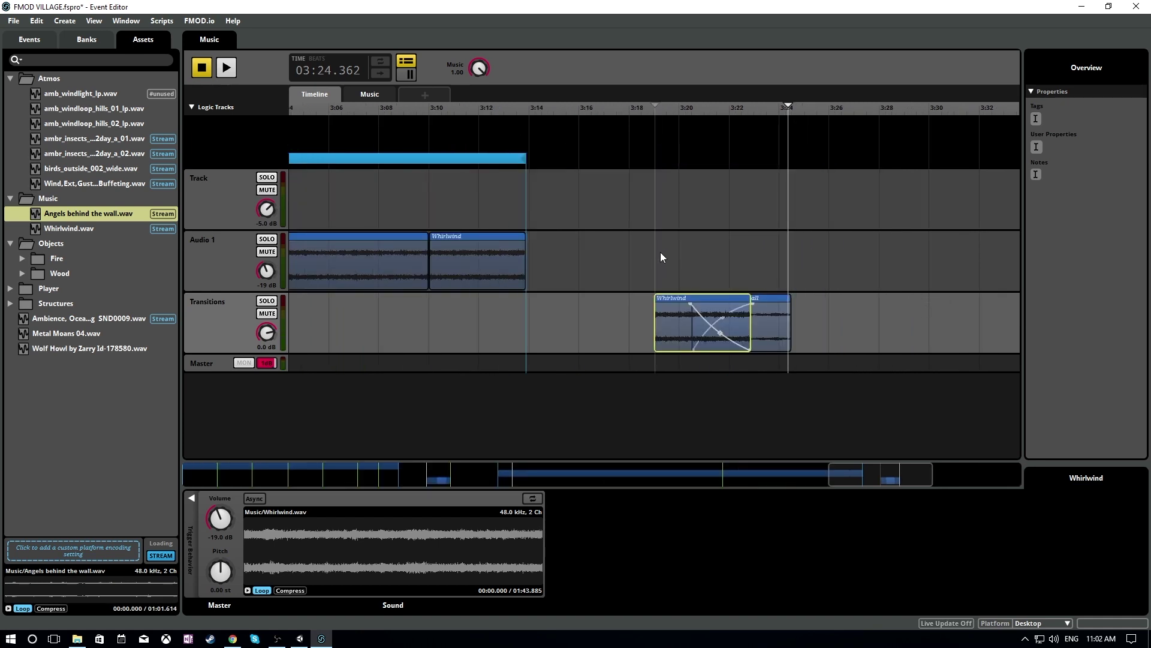
- Add a marker at the start of the Whirlwind-to-Angels crossfade and a transition to Marker A at its end, about 3:24
right_click(660, 252)
right_click(661, 145)
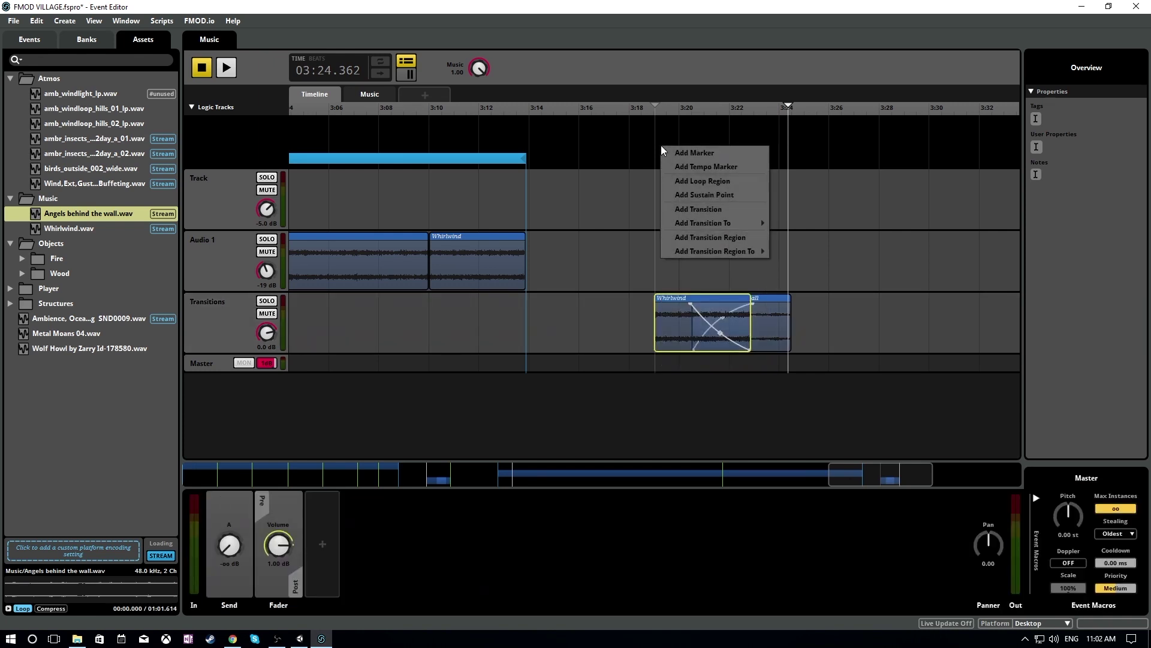
click(695, 153)
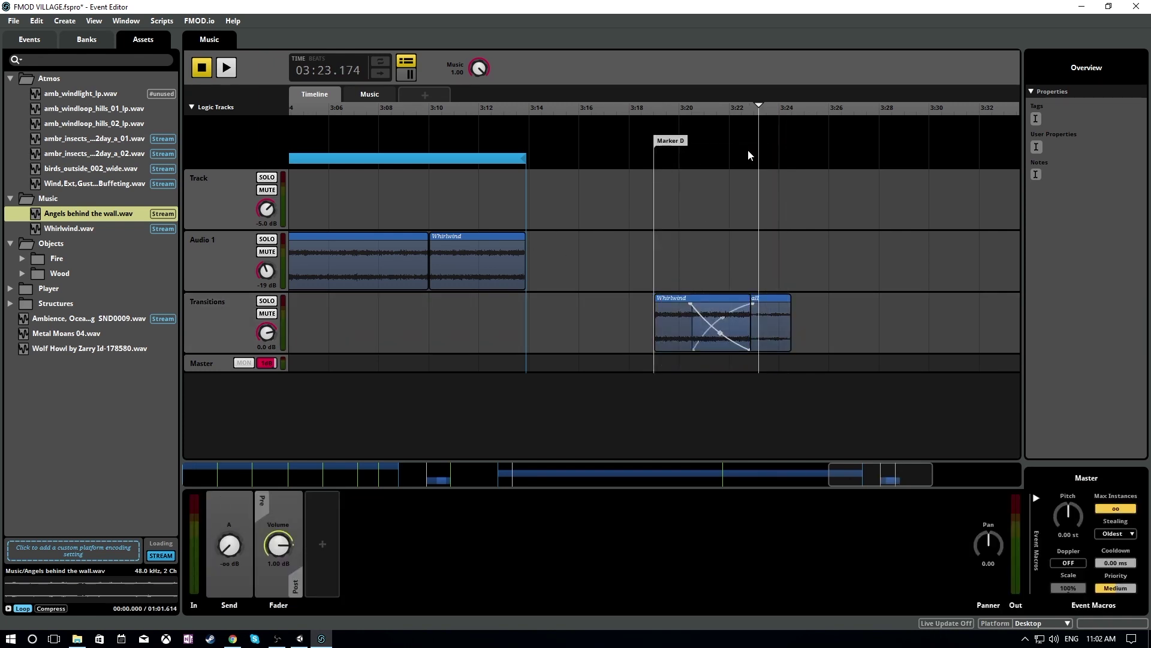
right_click(777, 132)
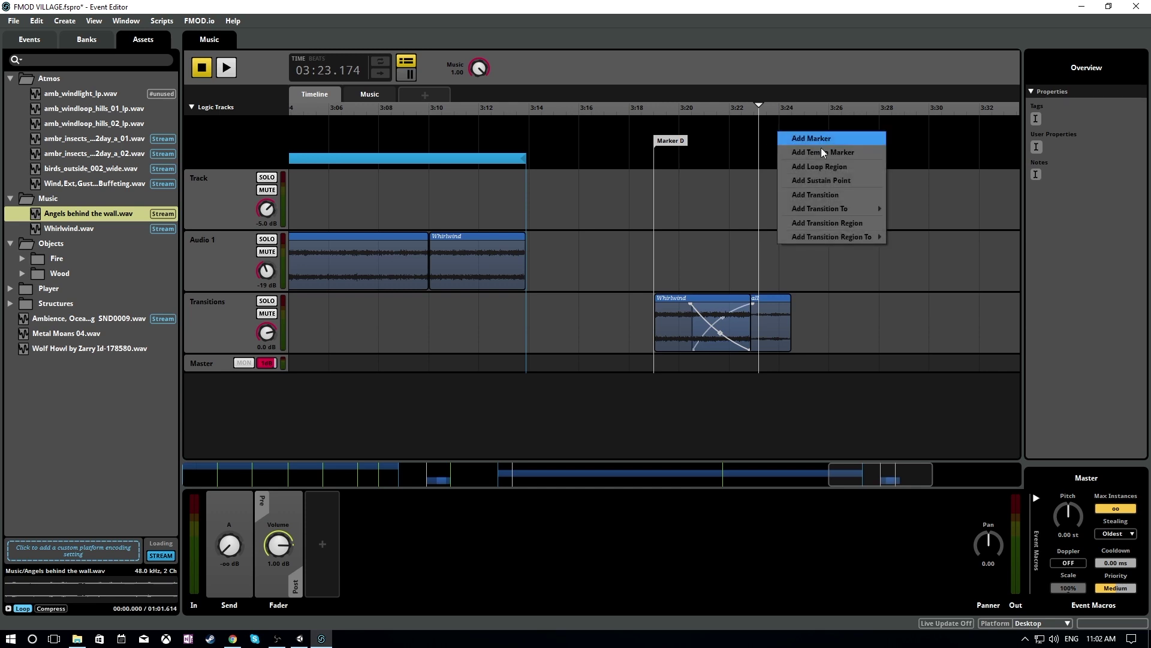
mouse_move(827, 208)
click(899, 213)
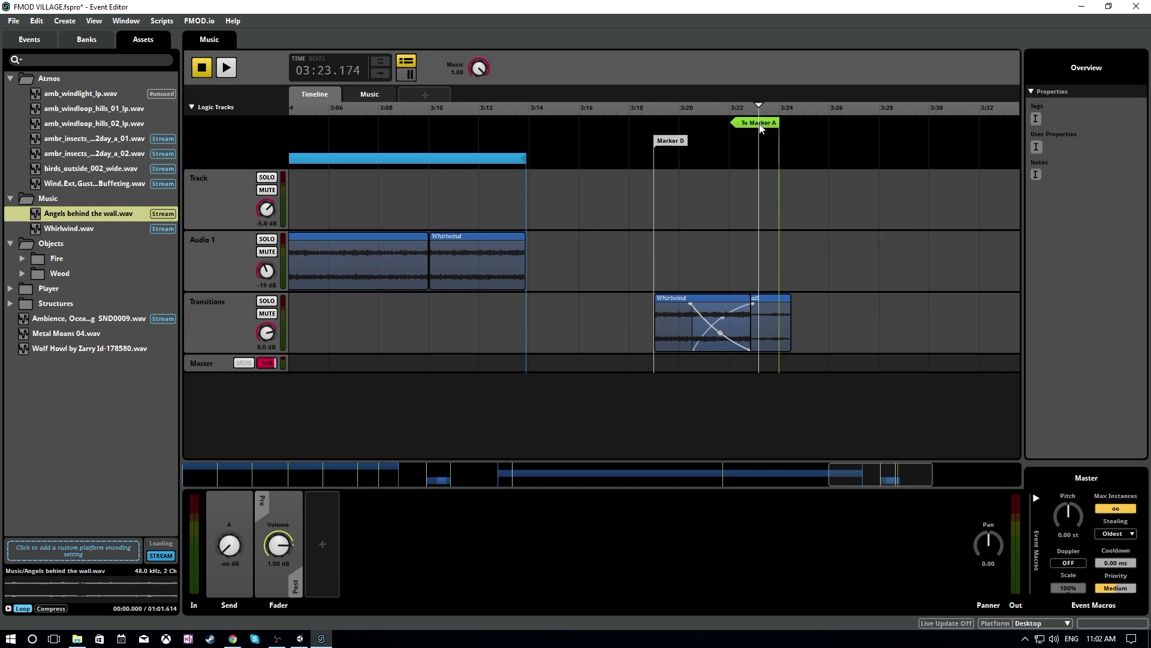
drag(760, 129, 773, 128)
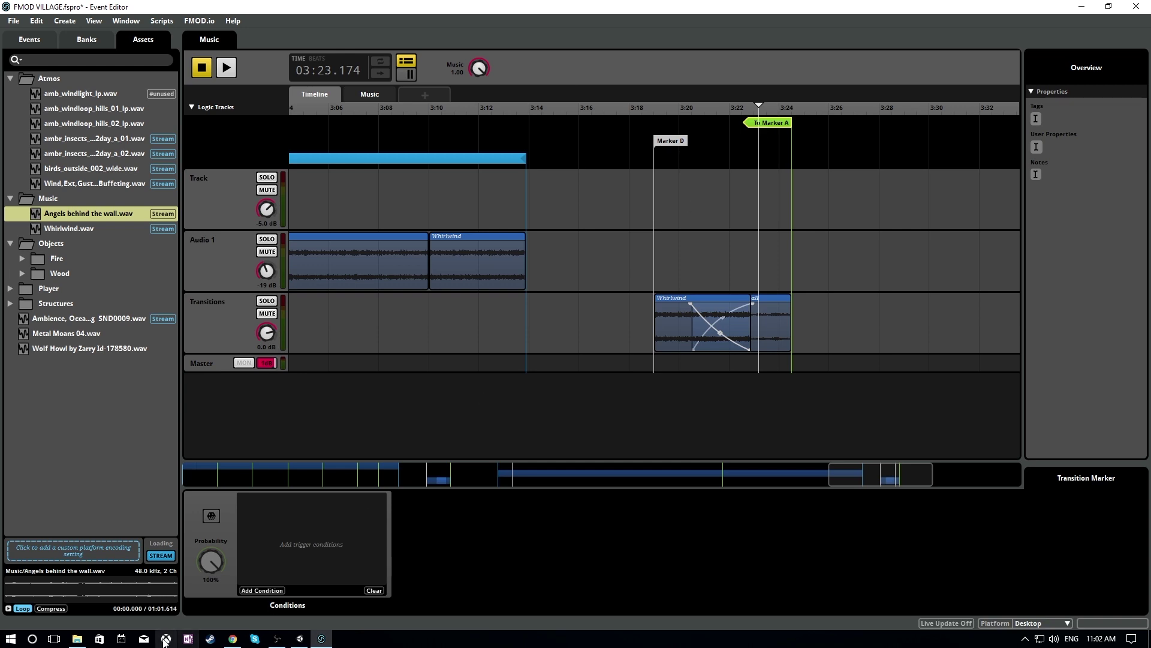
- Give the new transition to Marker A a Music parameter condition with the range 0.00 to 0.00
click(262, 590)
mouse_move(294, 580)
click(372, 579)
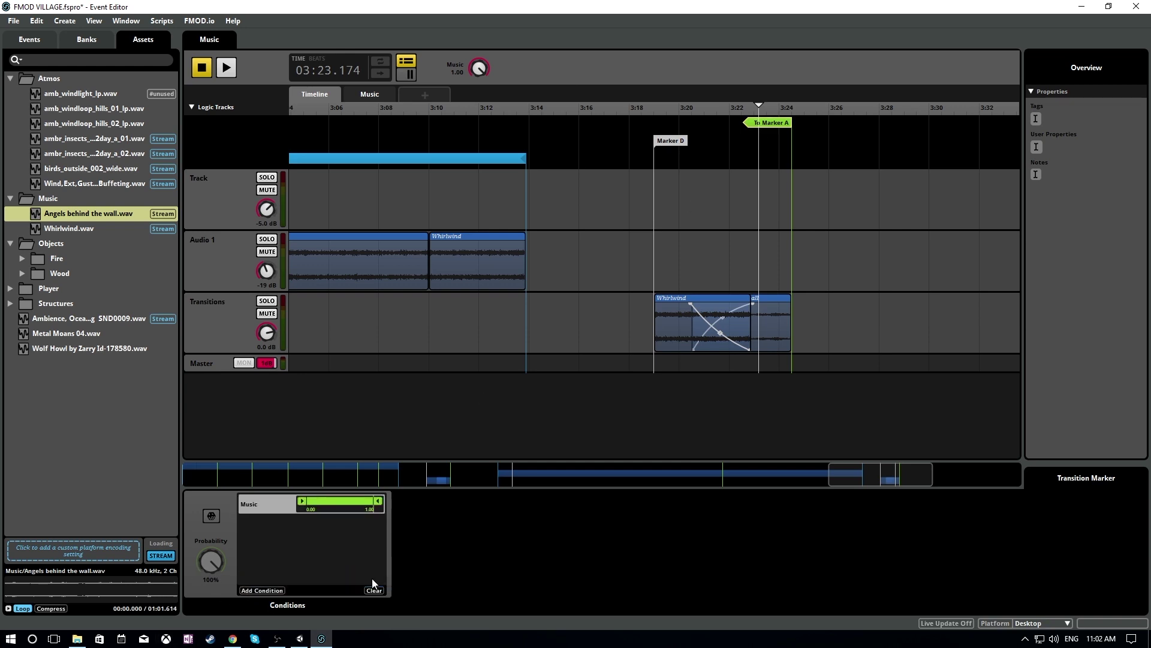
drag(377, 501, 311, 502)
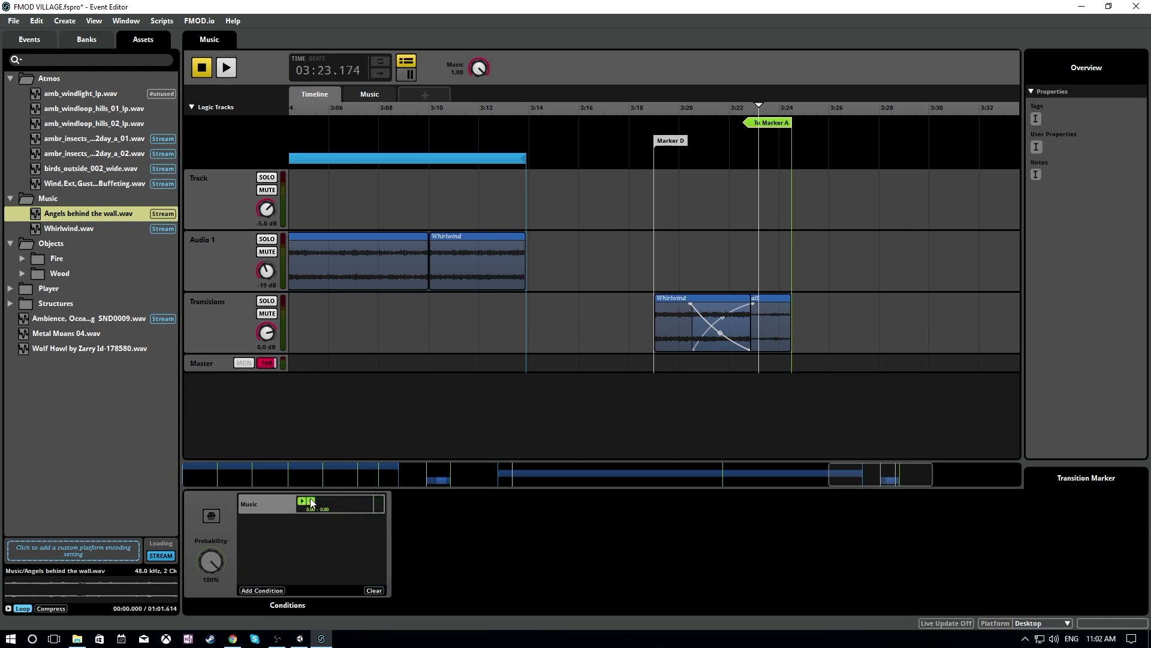
- Redirect the transition marker above the Whirlwind clip to Marker D and give it a Music condition of 0.00 to 0.00
click(652, 201)
drag(850, 485, 773, 480)
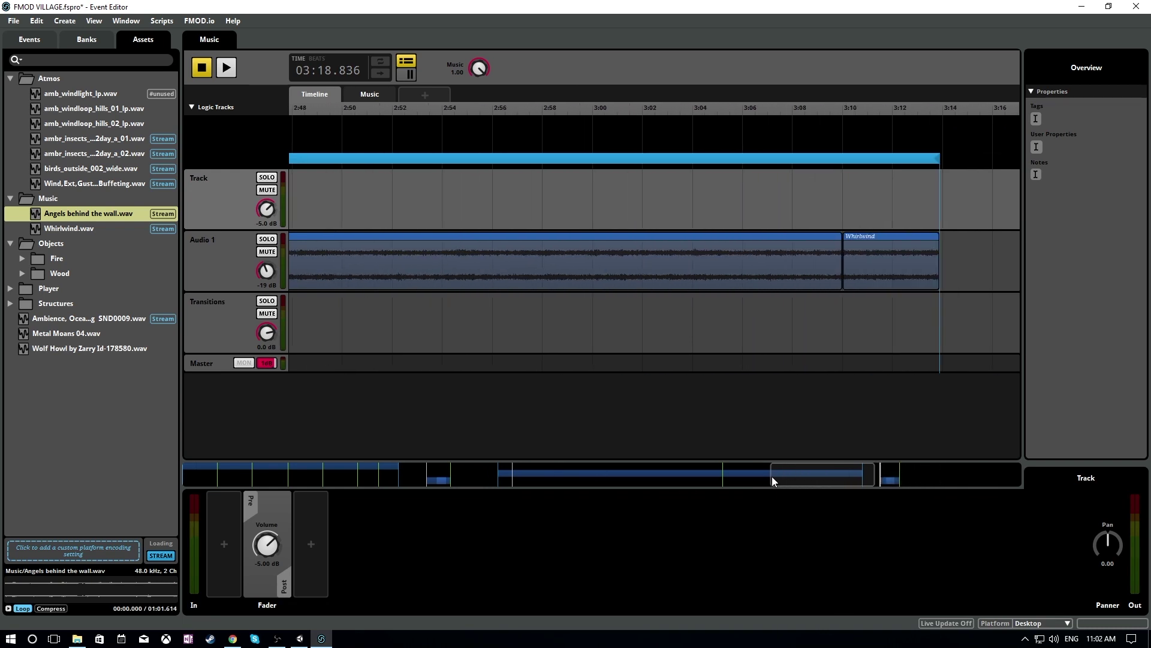
double_click(772, 476)
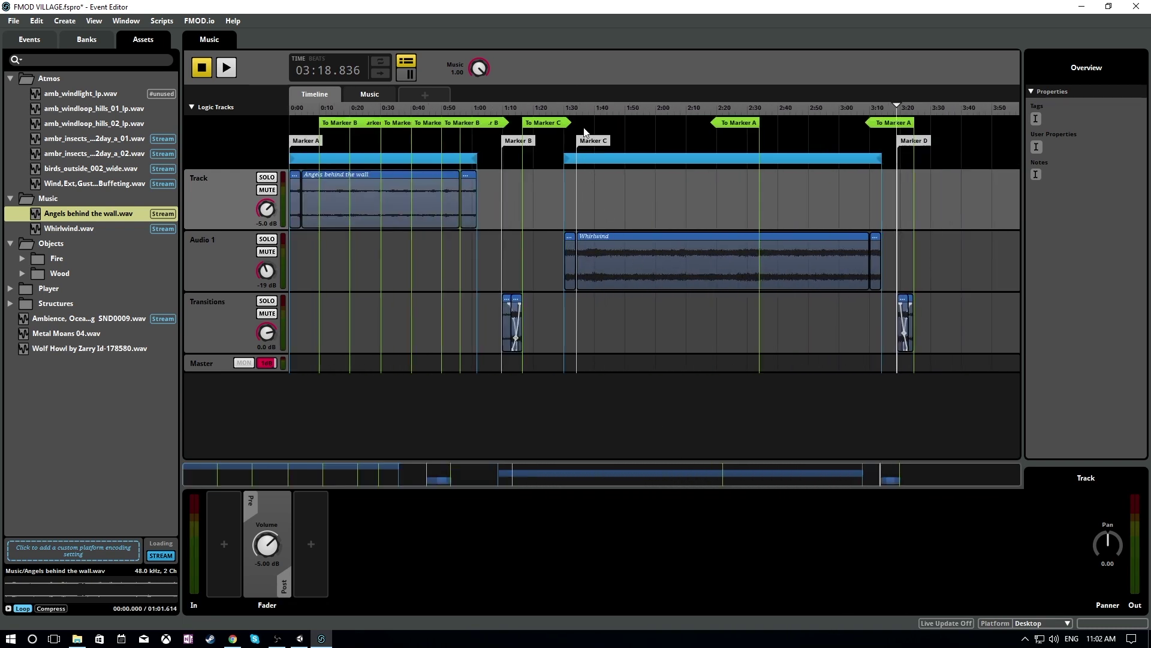
click(741, 120)
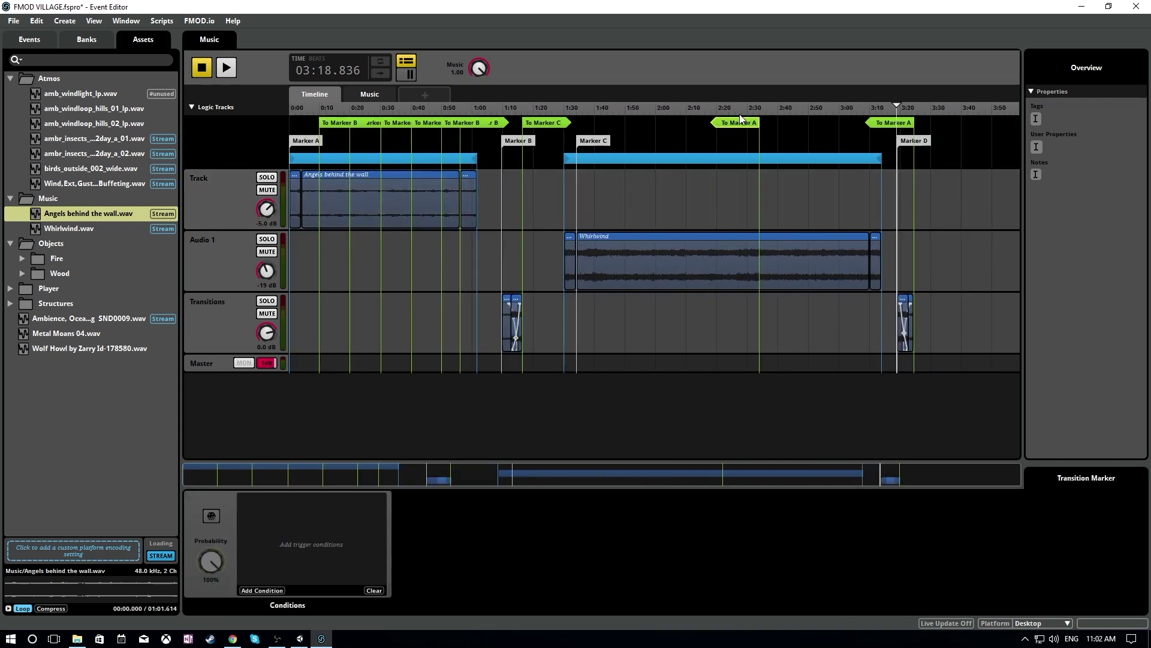
right_click(739, 118)
mouse_move(814, 153)
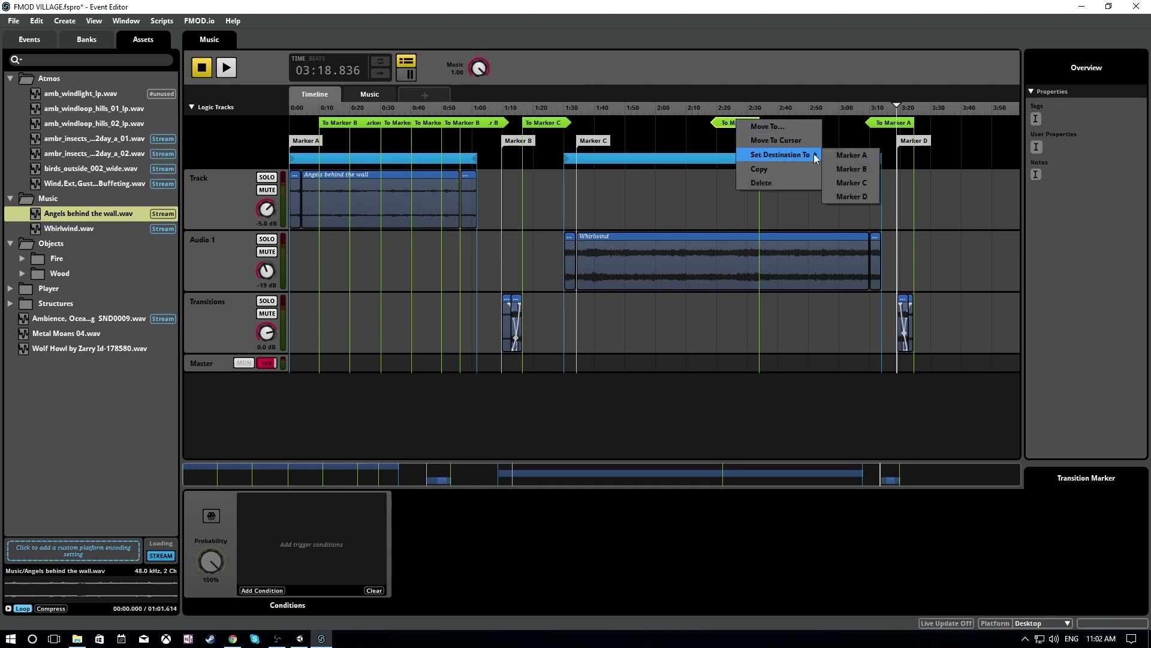
click(852, 183)
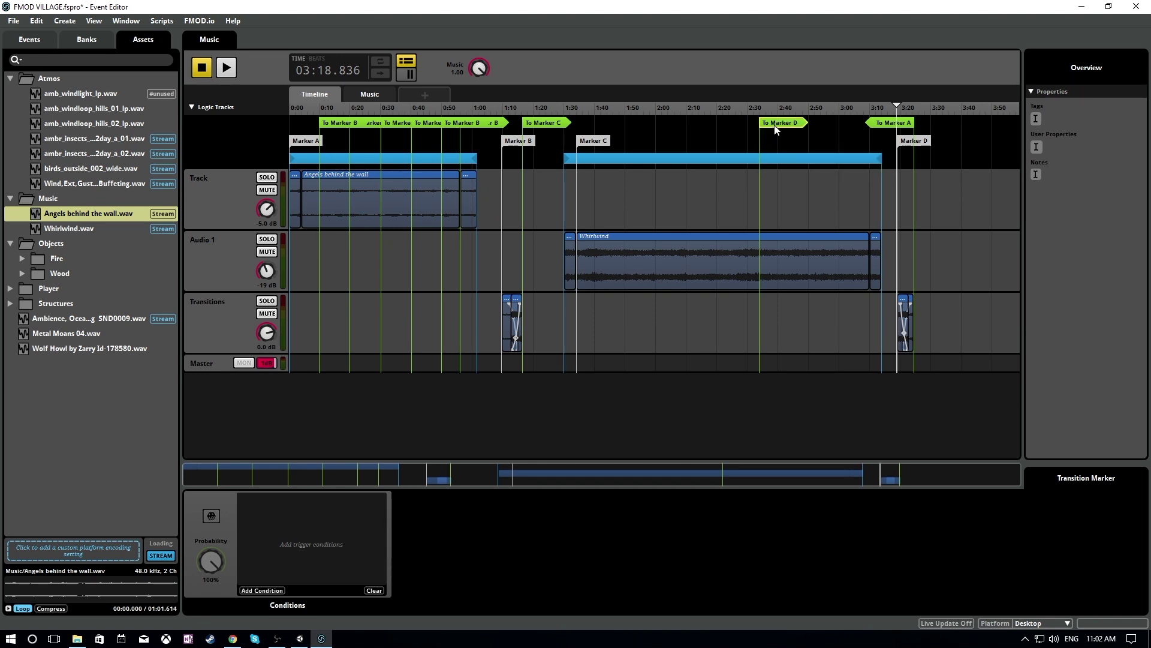
click(279, 591)
mouse_move(323, 578)
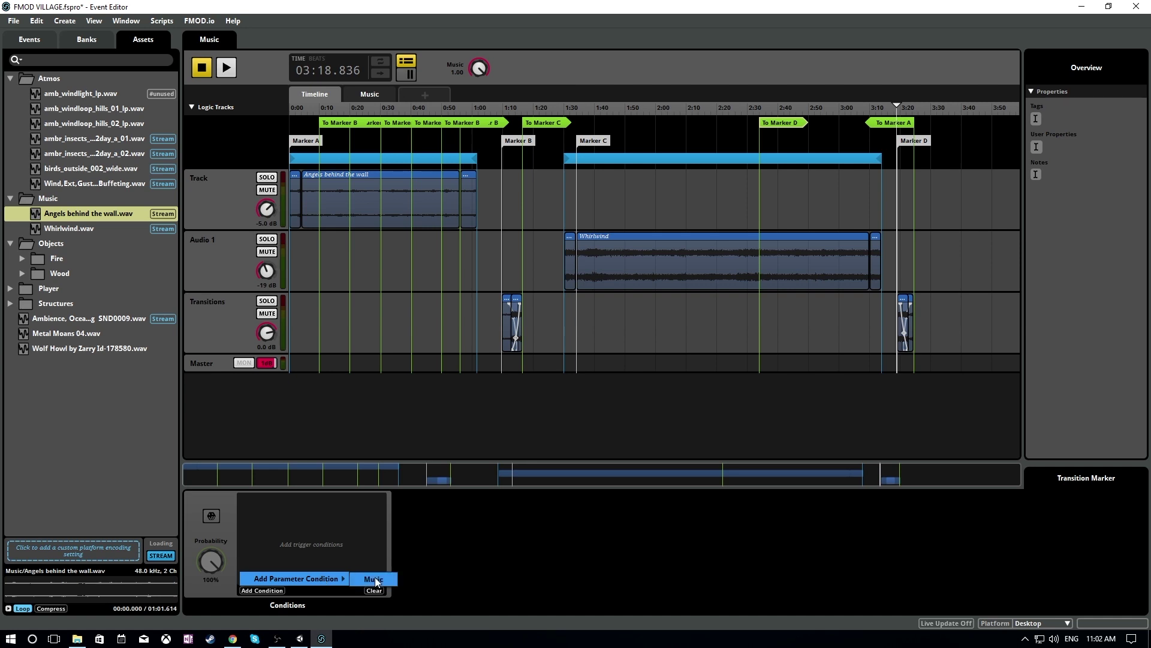
click(374, 580)
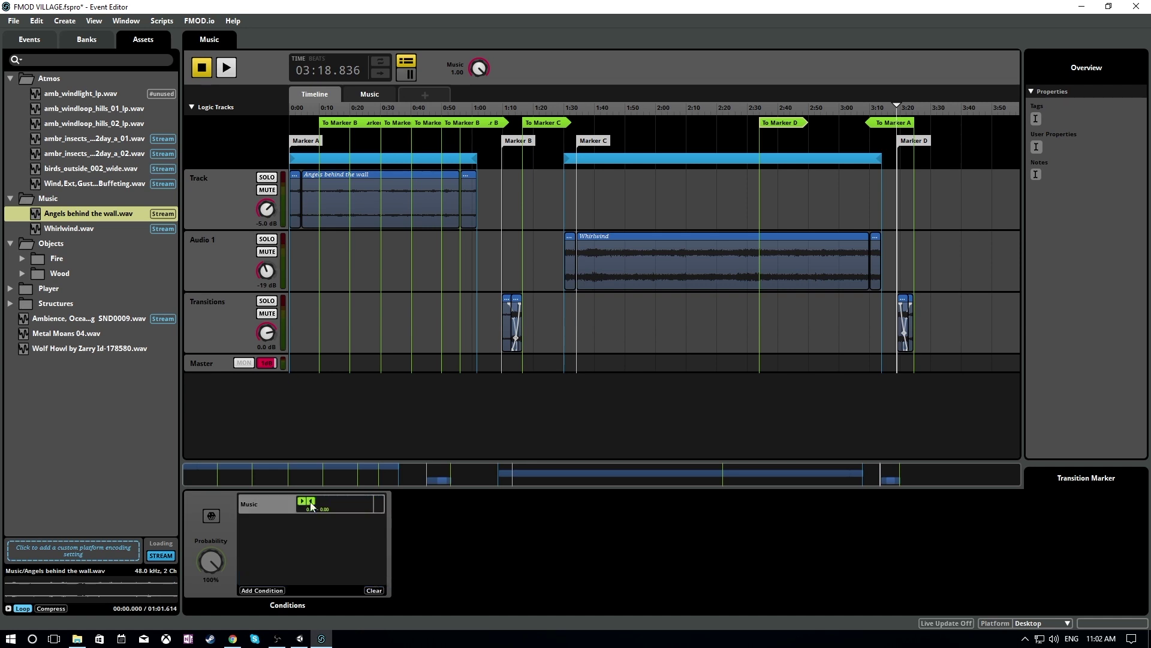
- Move the transition to Marker D to about 1:40 and paste copies of it at about 1:45, 1:50 and 1:55
scroll(549, 255, up, 4)
scroll(582, 238, down, 2)
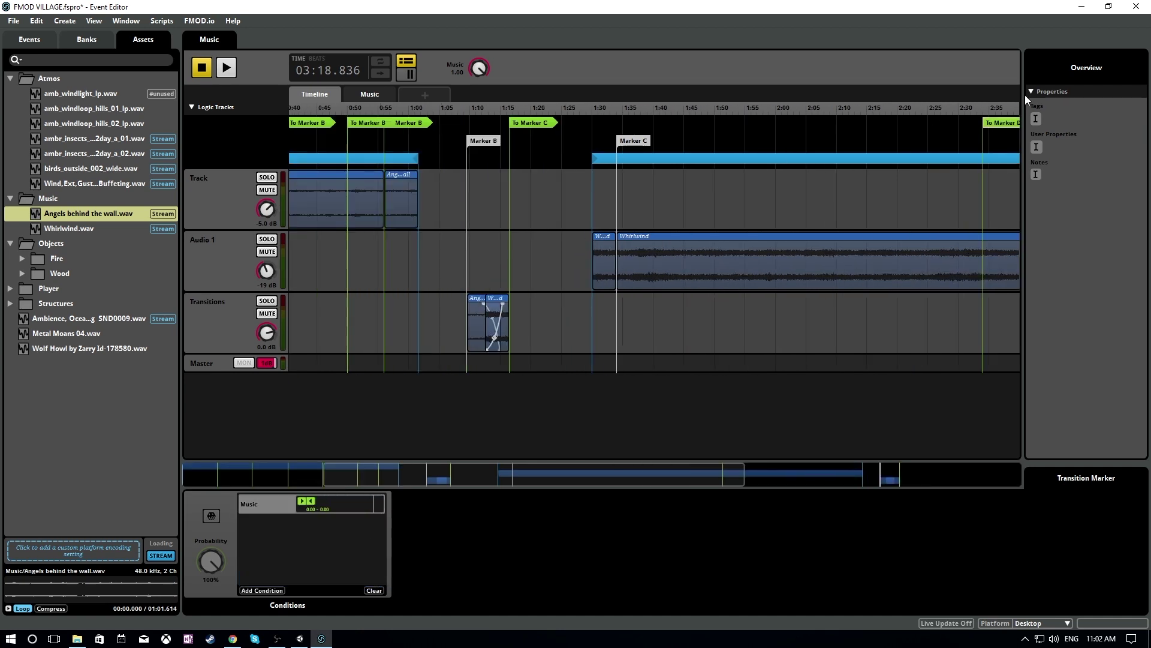
mouse_move(991, 123)
mouse_down()
mouse_move(611, 124)
mouse_move(664, 131)
mouse_up()
click(680, 108)
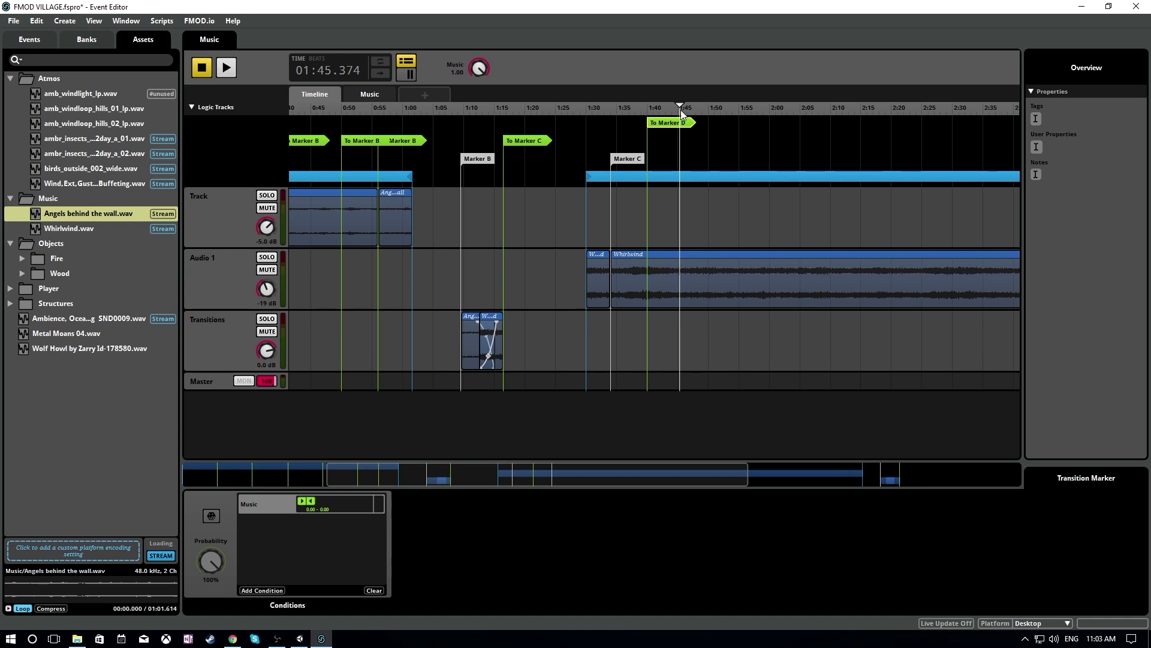
key(ctrl+v)
click(710, 113)
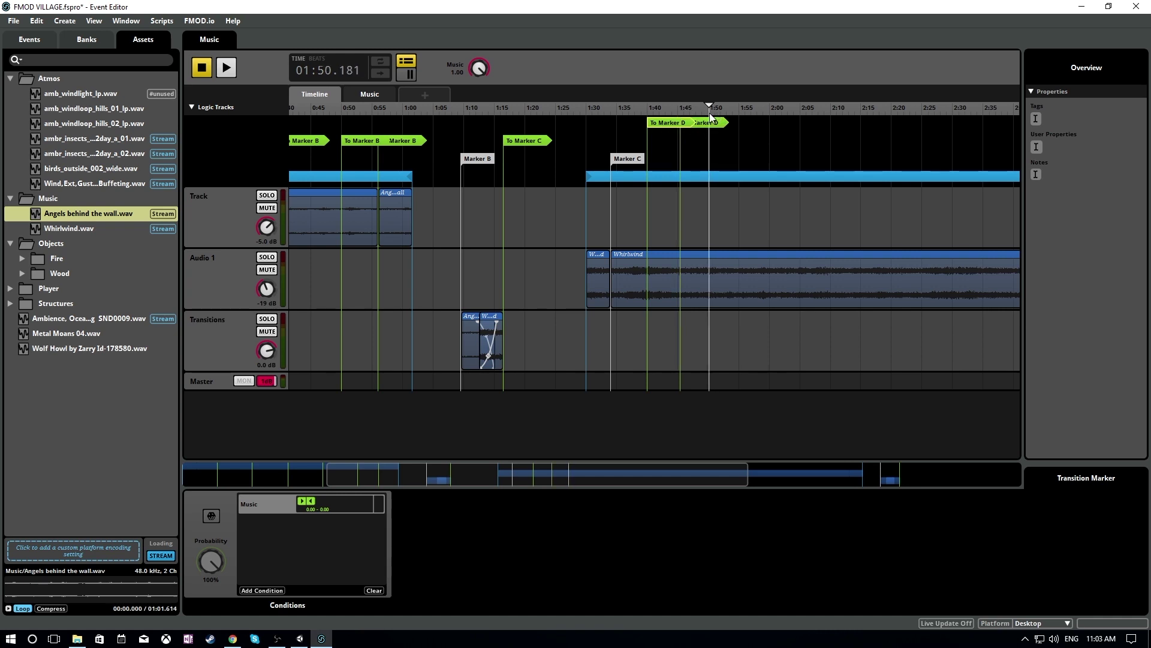
key(ctrl+v)
click(739, 110)
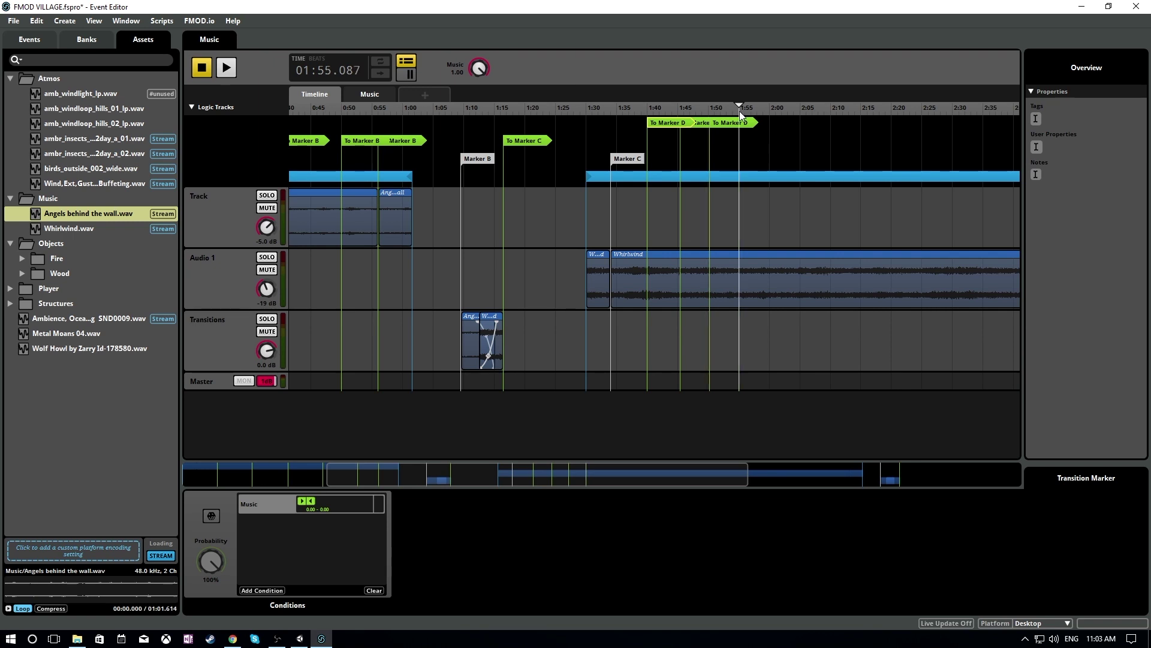
key(ctrl+v)
- Paste further copies of the transition to Marker D about every 5 seconds along the rest of Whirlwind, up to about 3:10
mouse_move(769, 111)
mouse_down()
mouse_move(833, 122)
mouse_move(696, 142)
mouse_up()
click(831, 113)
click(860, 113)
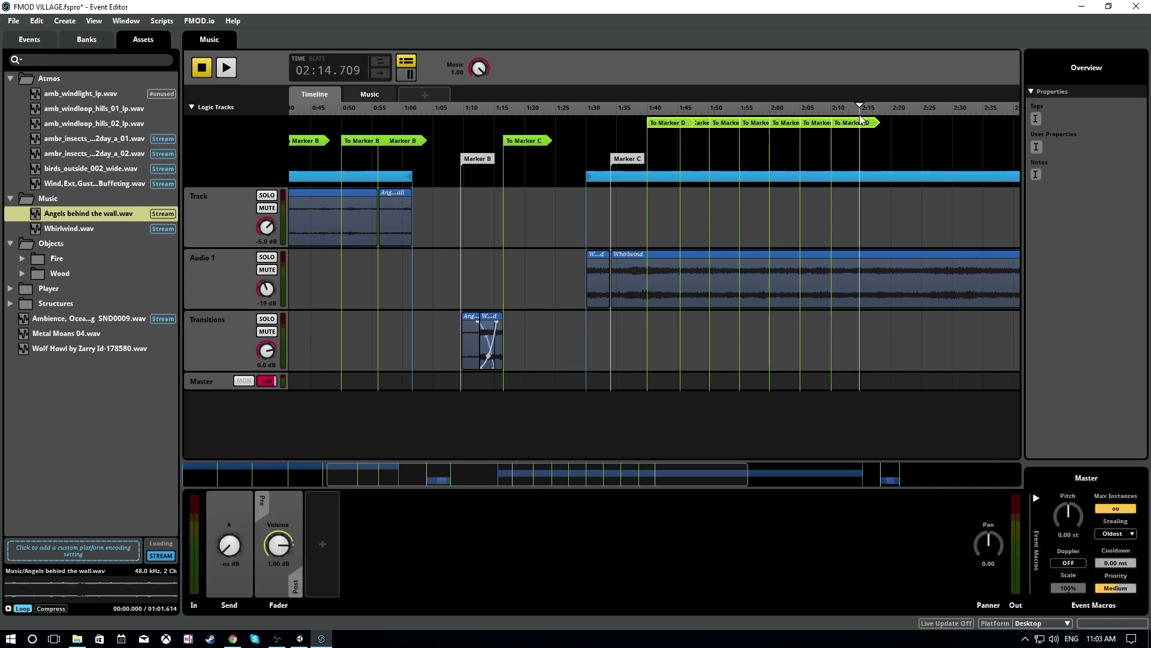
drag(753, 470, 977, 472)
click(639, 111)
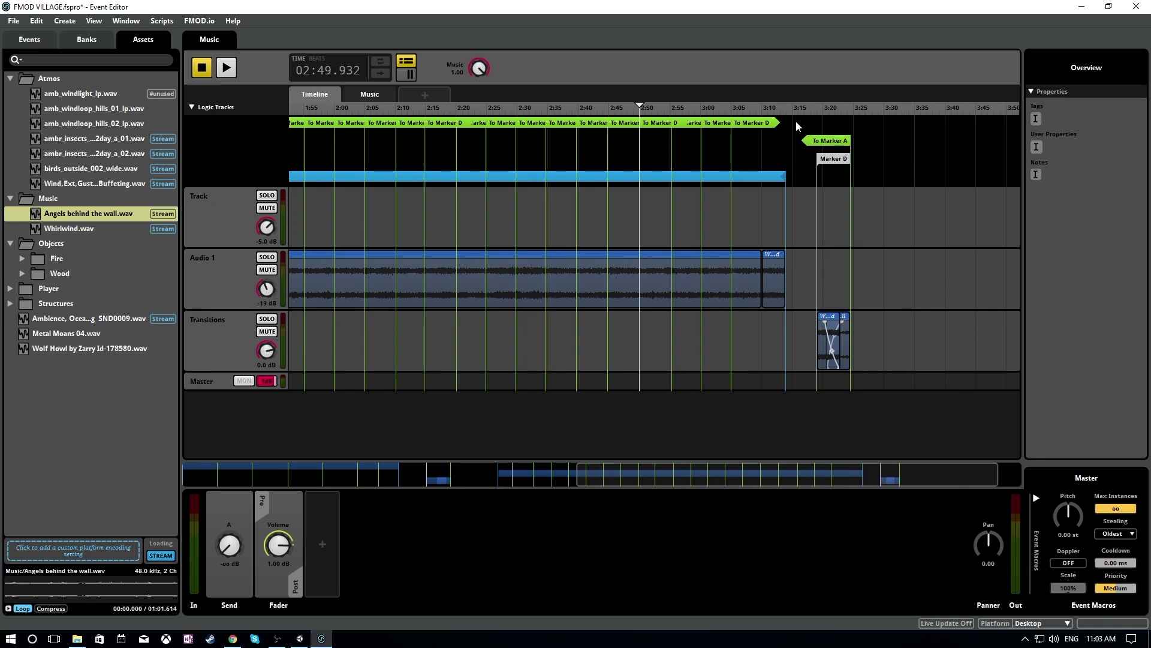
click(754, 123)
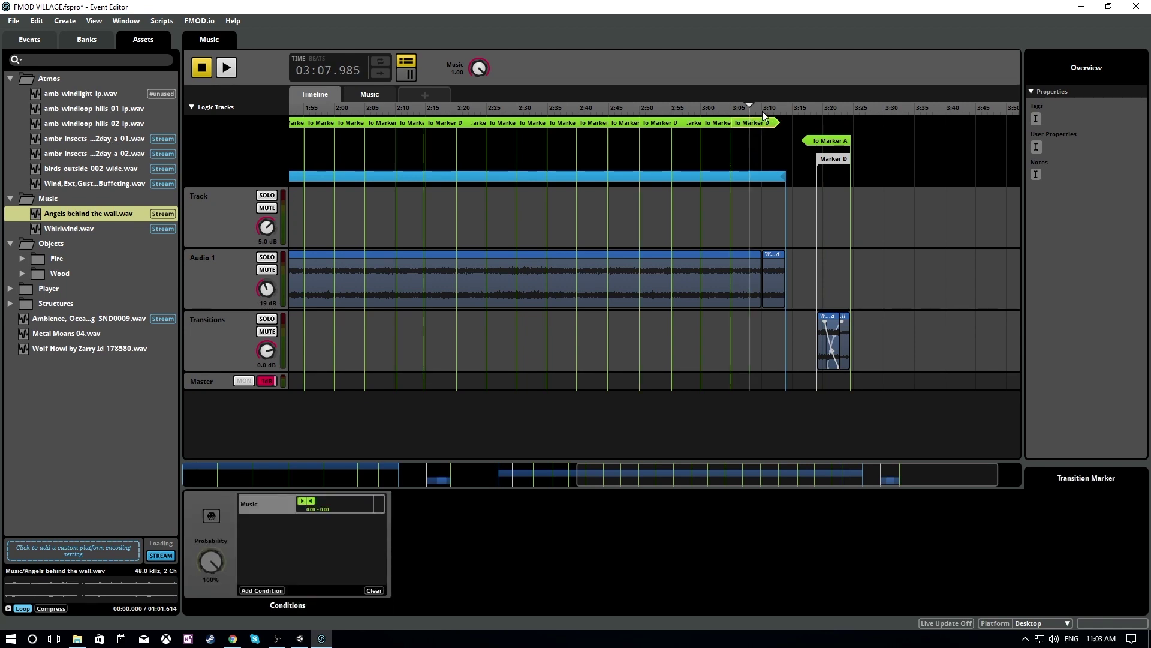
click(762, 112)
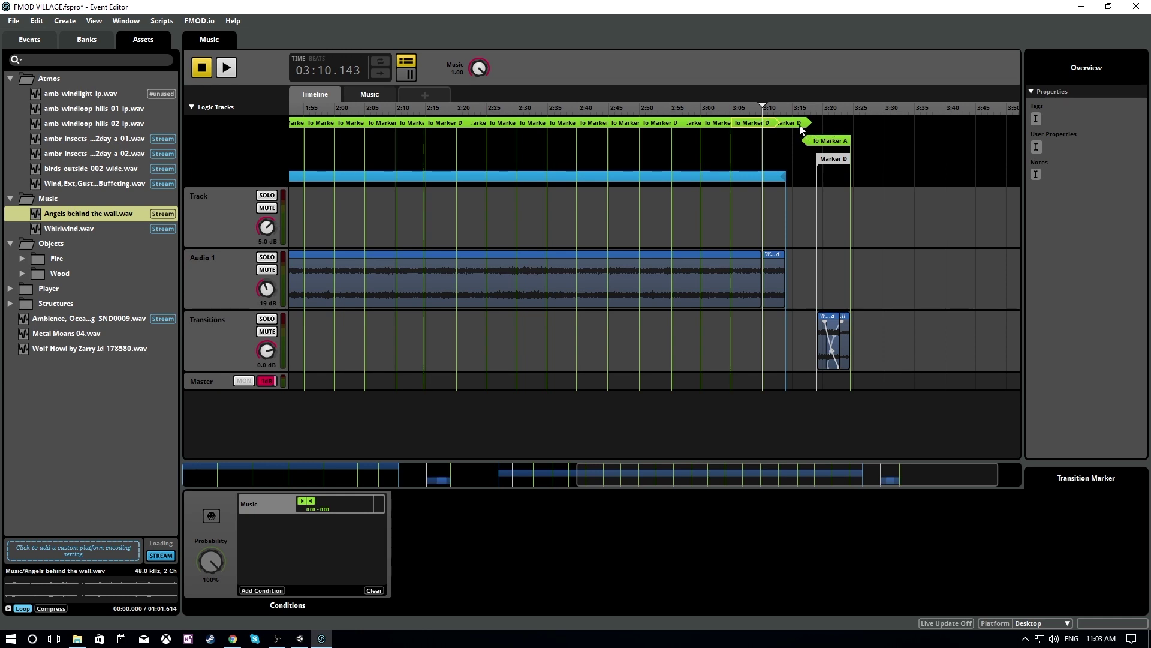
- Play the event from about 3:08 and set Music to 0.00 to audition the transition from Whirlwind back to Angels
click(748, 107)
key(space)
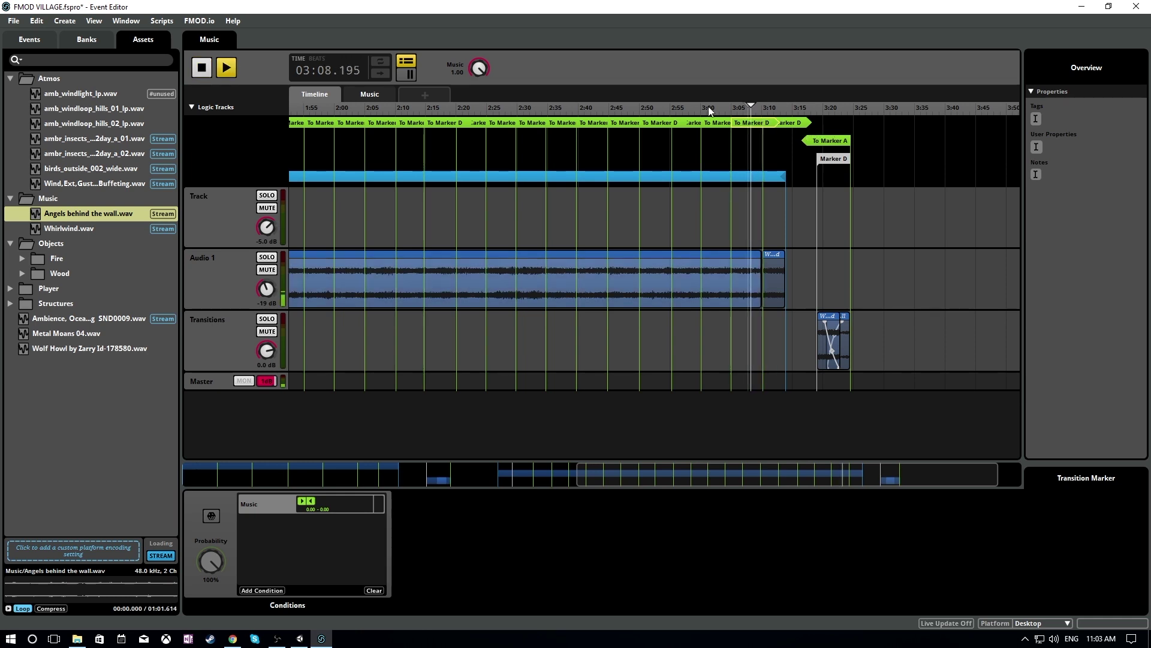
drag(479, 68, 507, 99)
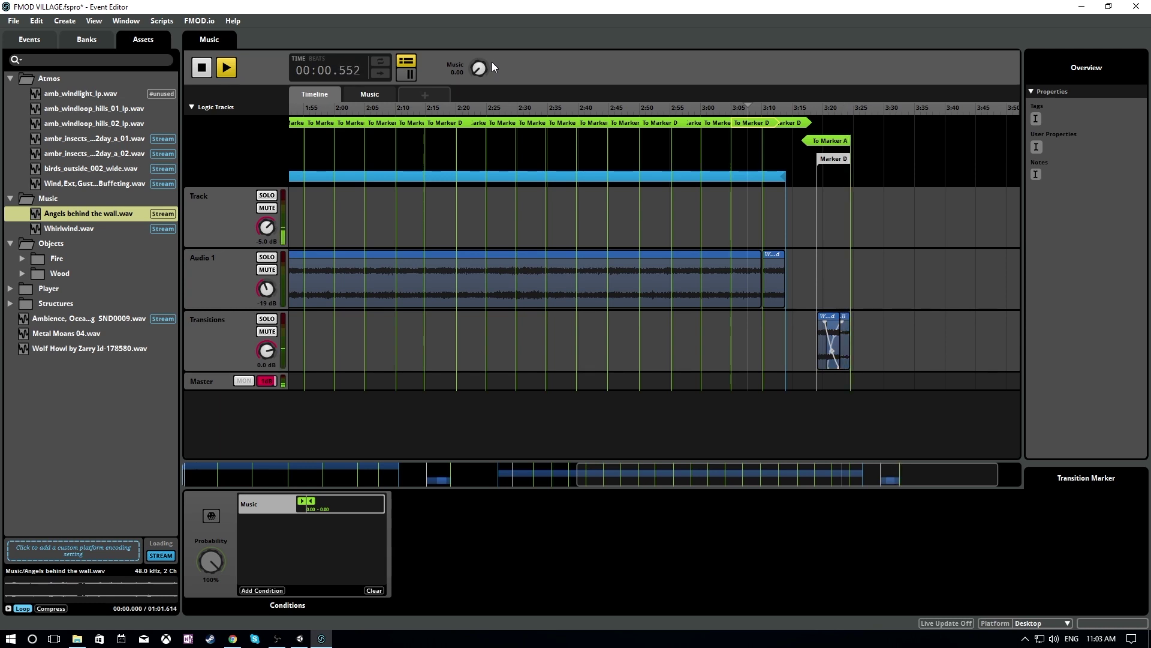
- Set Music to 1.00 and back to 0.00 during playback to audition both transitions, then stop playback and save the project
drag(923, 473, 394, 474)
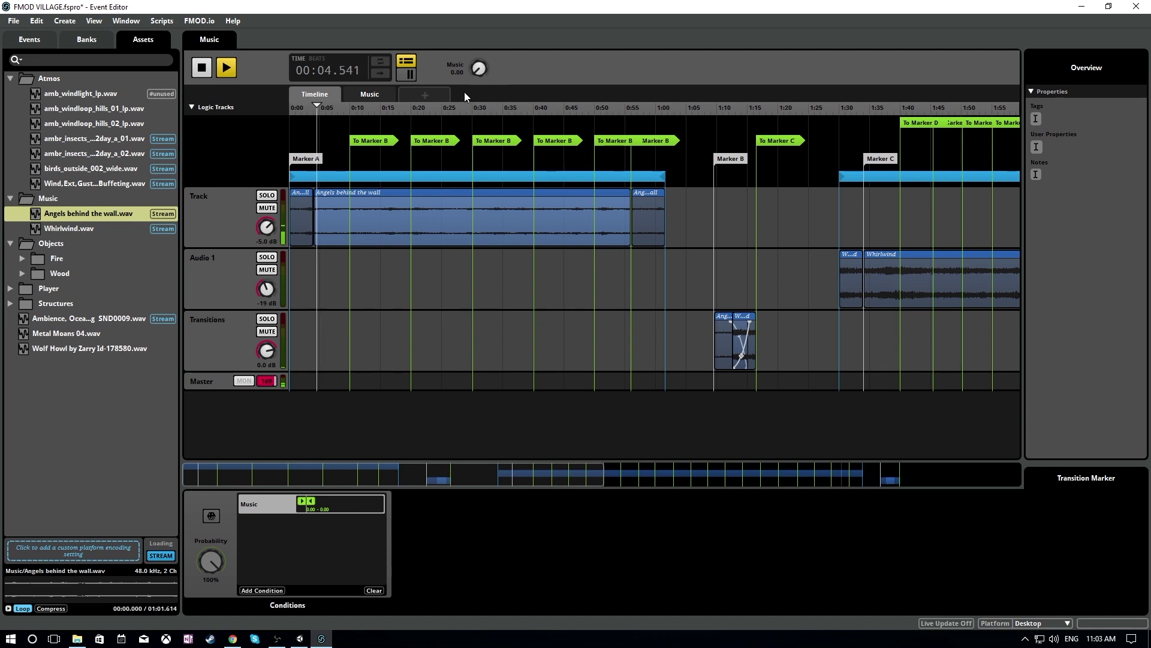
scroll(474, 77, up, 5)
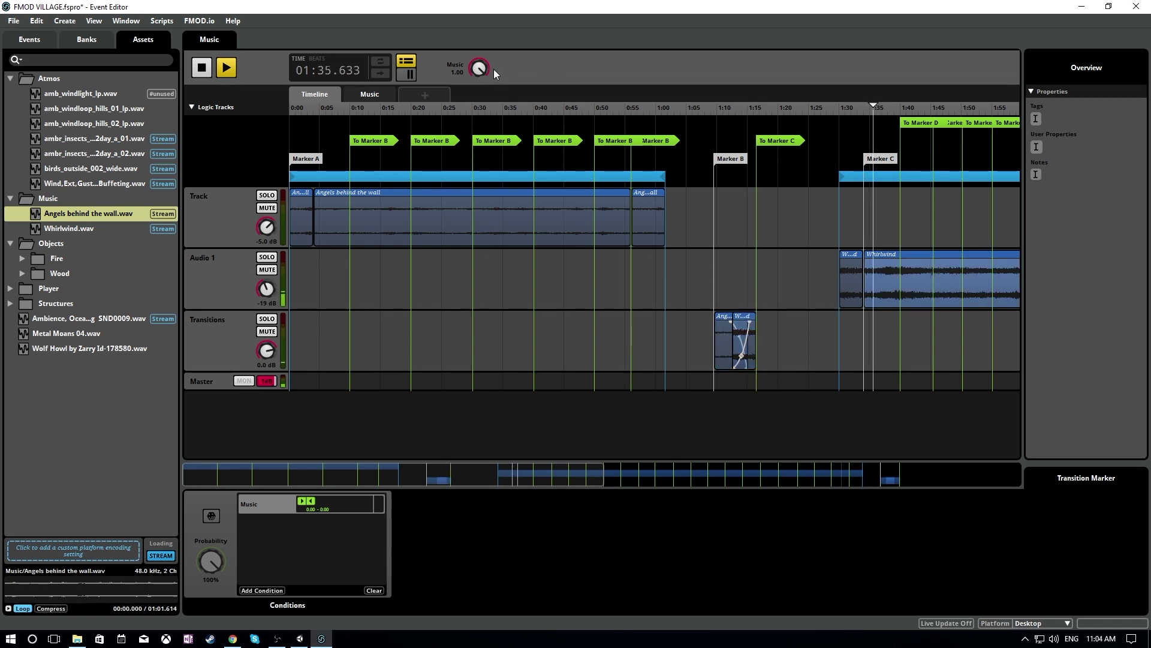
drag(484, 70, 483, 120)
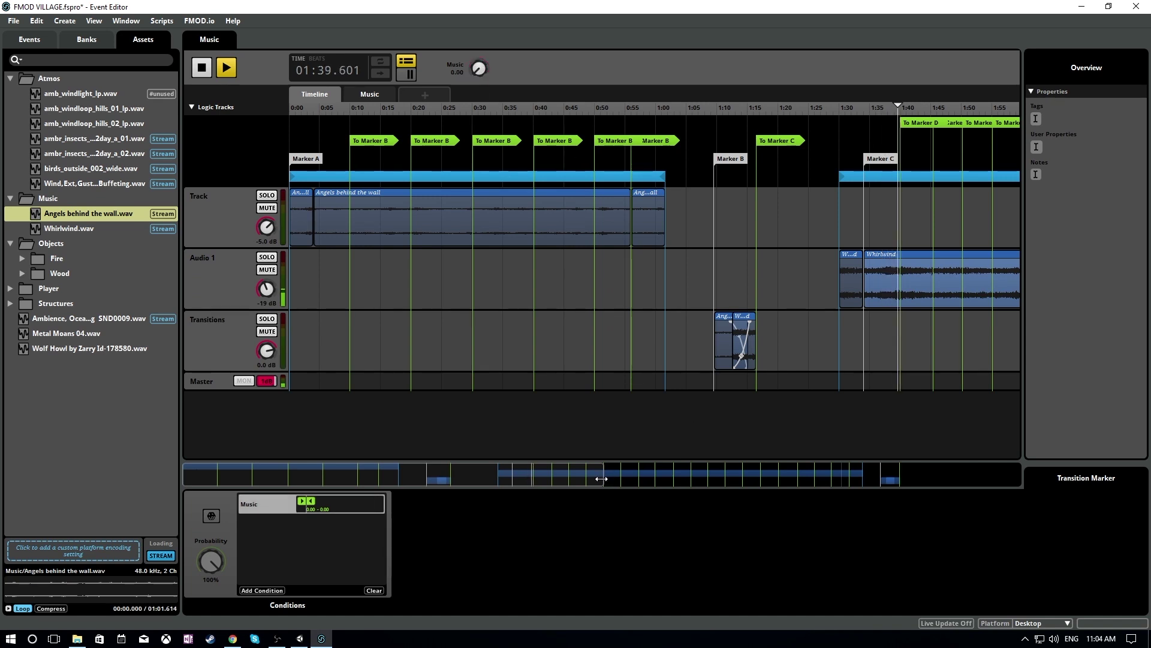
drag(605, 473, 1019, 471)
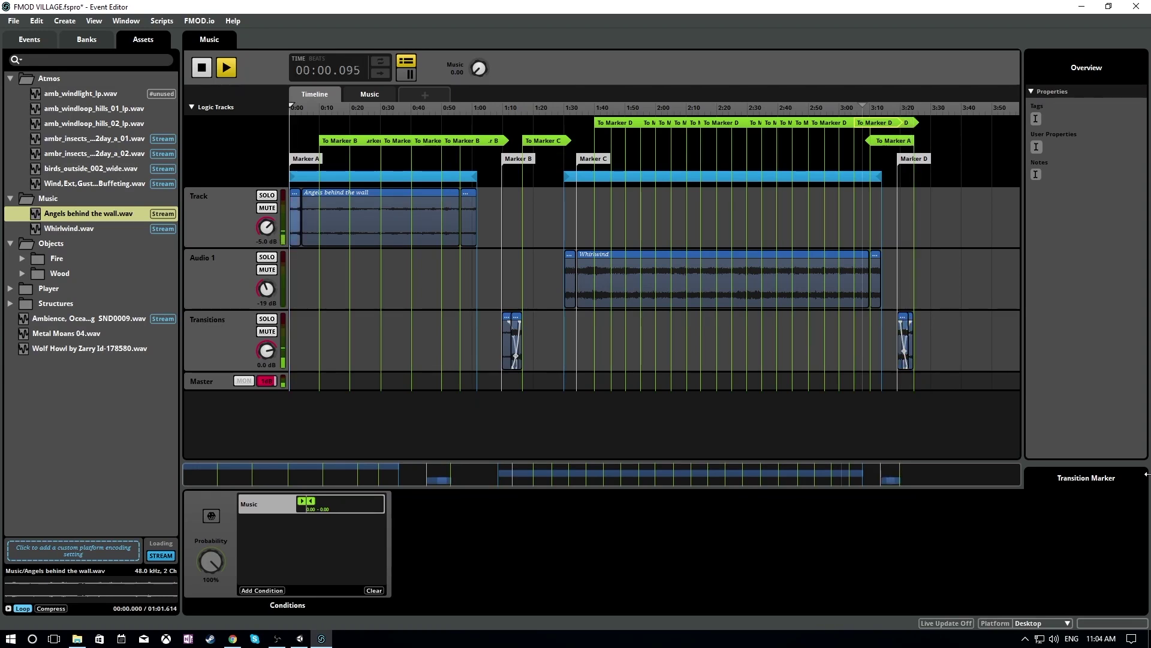
key(space)
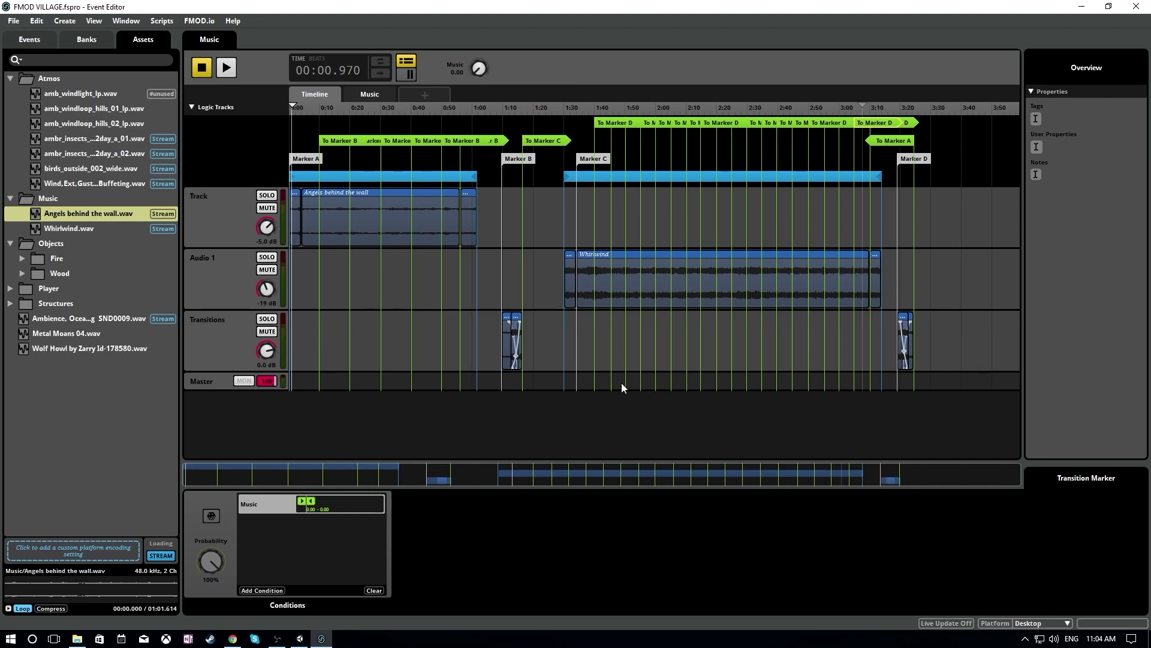
click(279, 639)
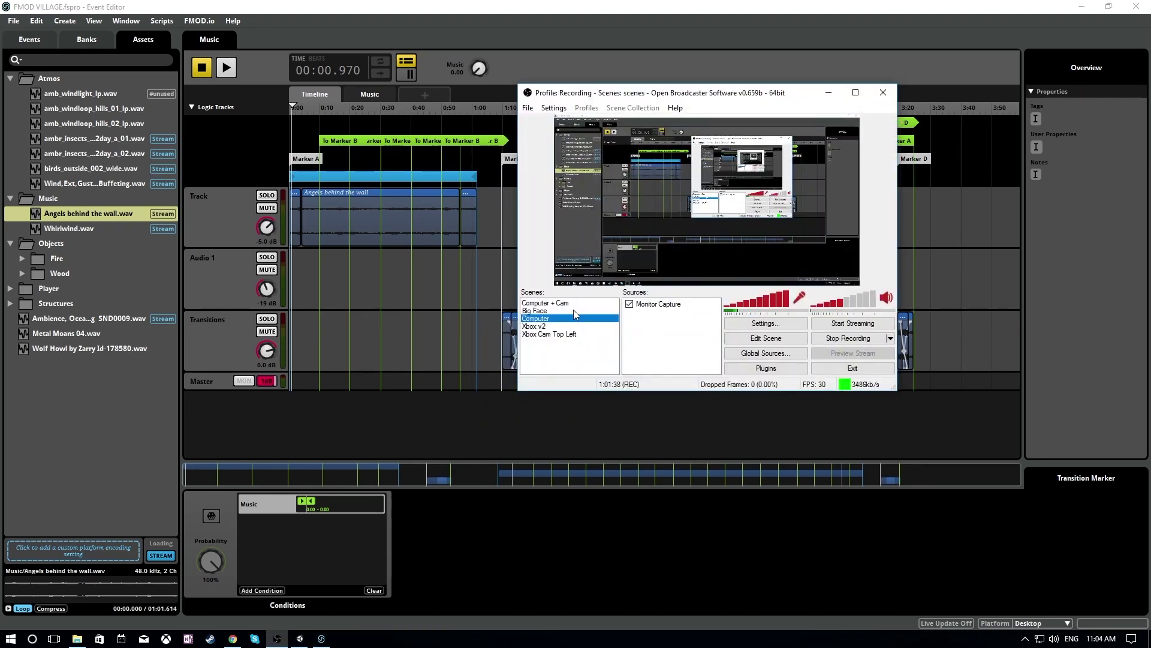
click(573, 310)
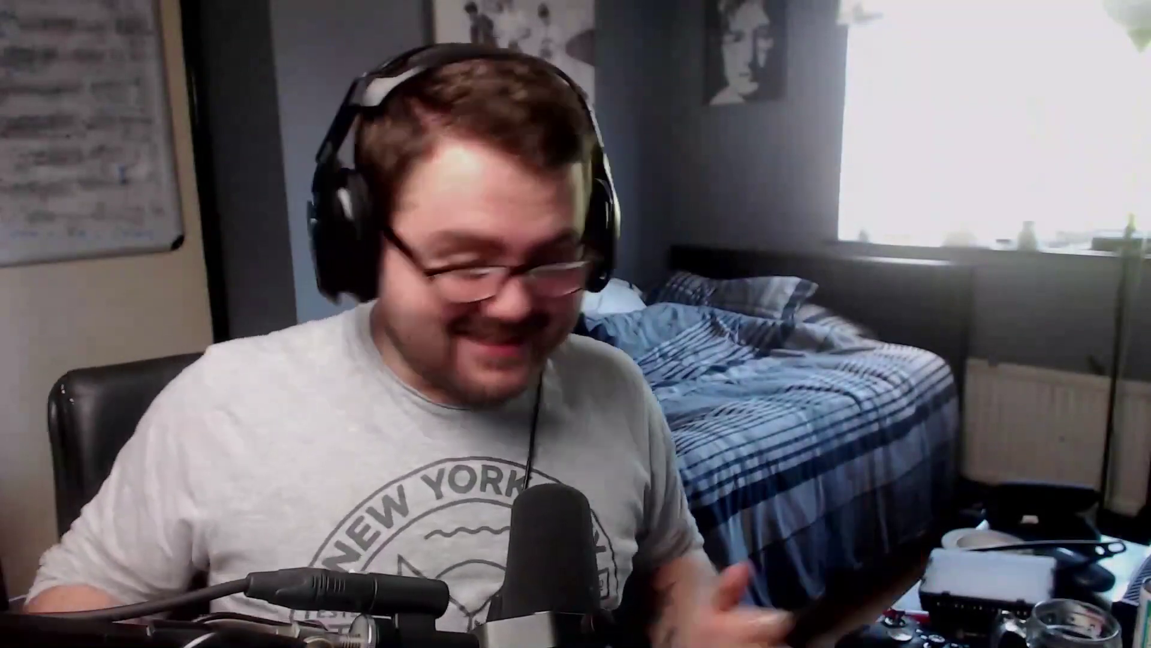
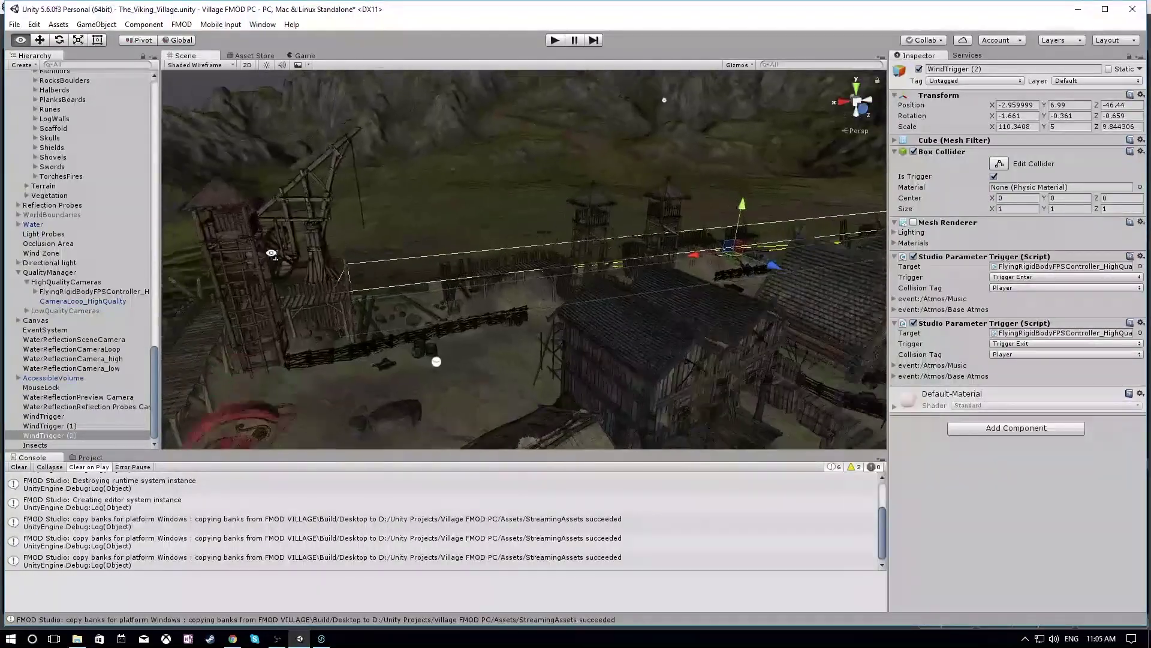
- Create a new 3D cube in the scene near the wooden pier at the village waterfront
right_drag(677, 285, 464, 196)
right_drag(772, 193, 569, 301)
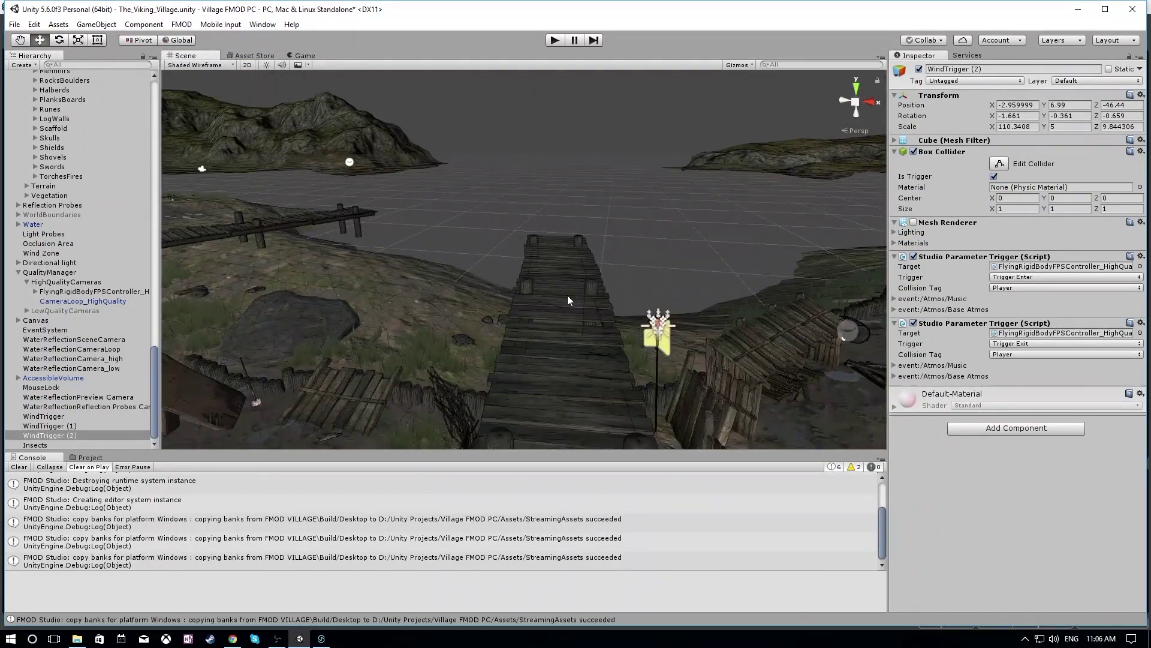
click(72, 436)
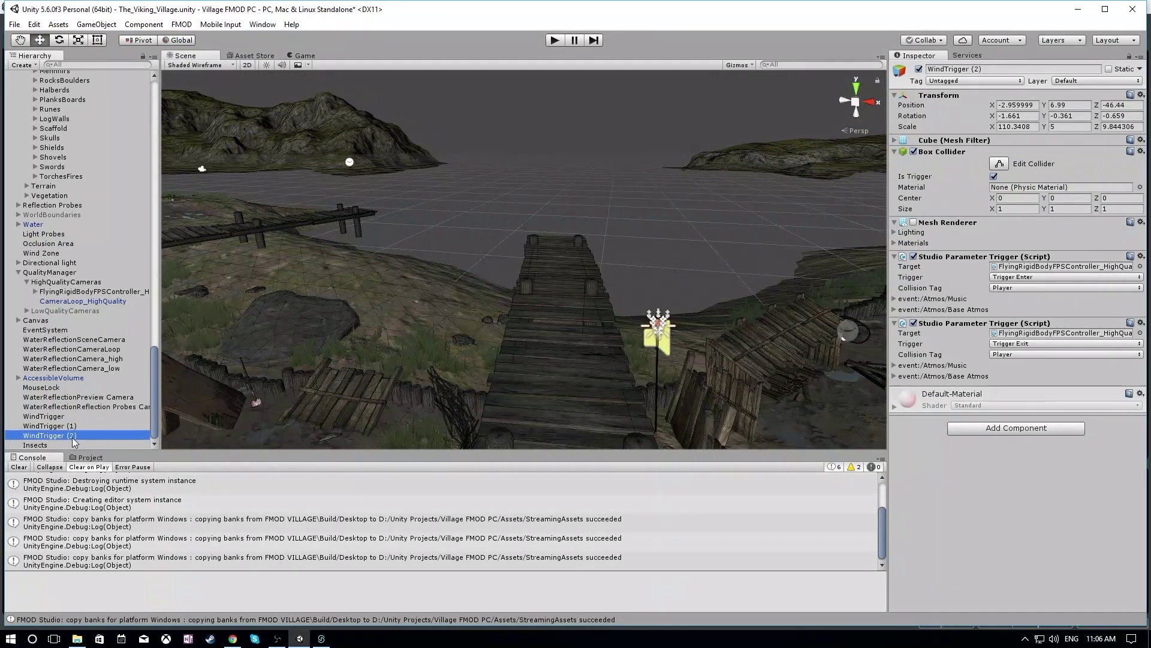
click(24, 65)
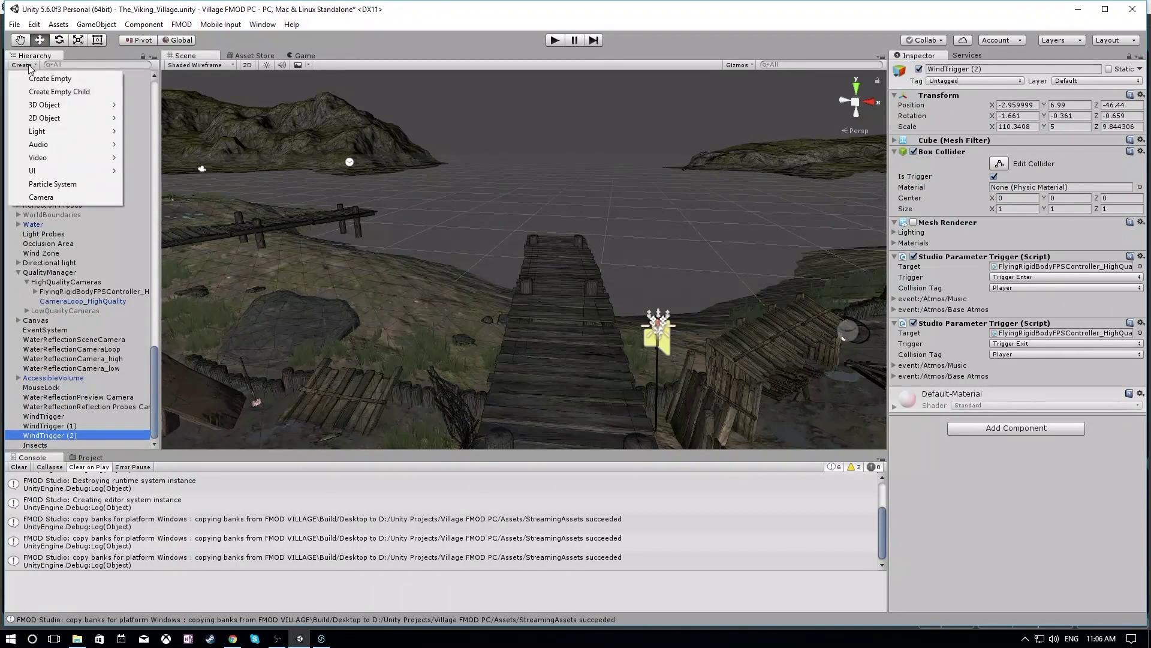
mouse_move(90, 105)
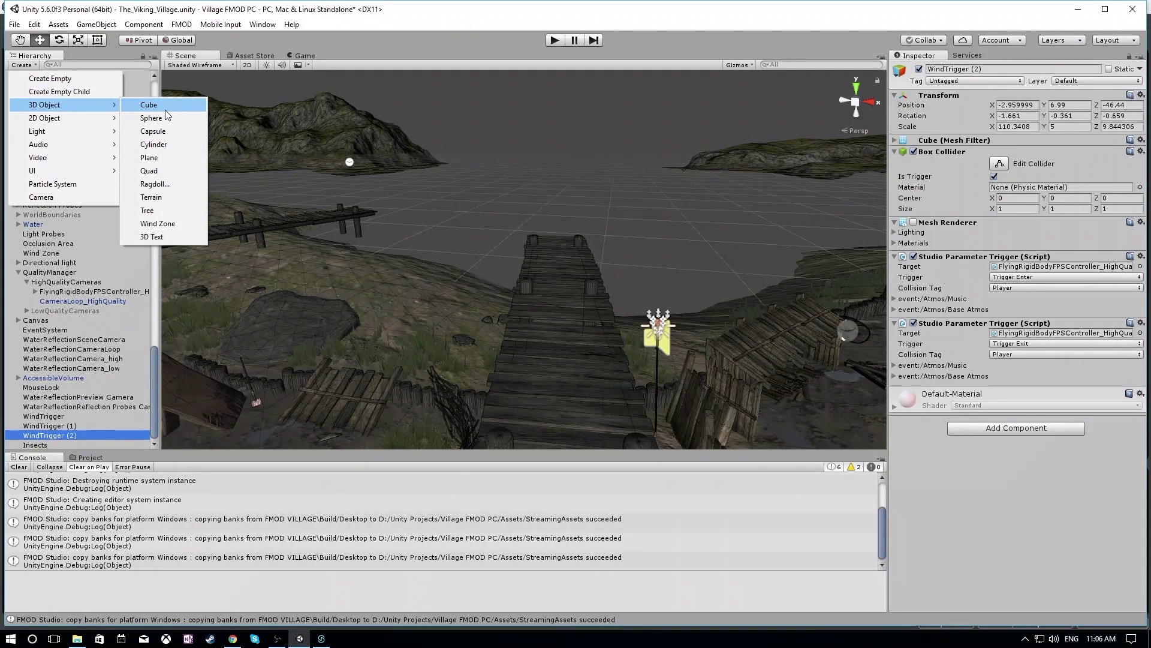
click(165, 111)
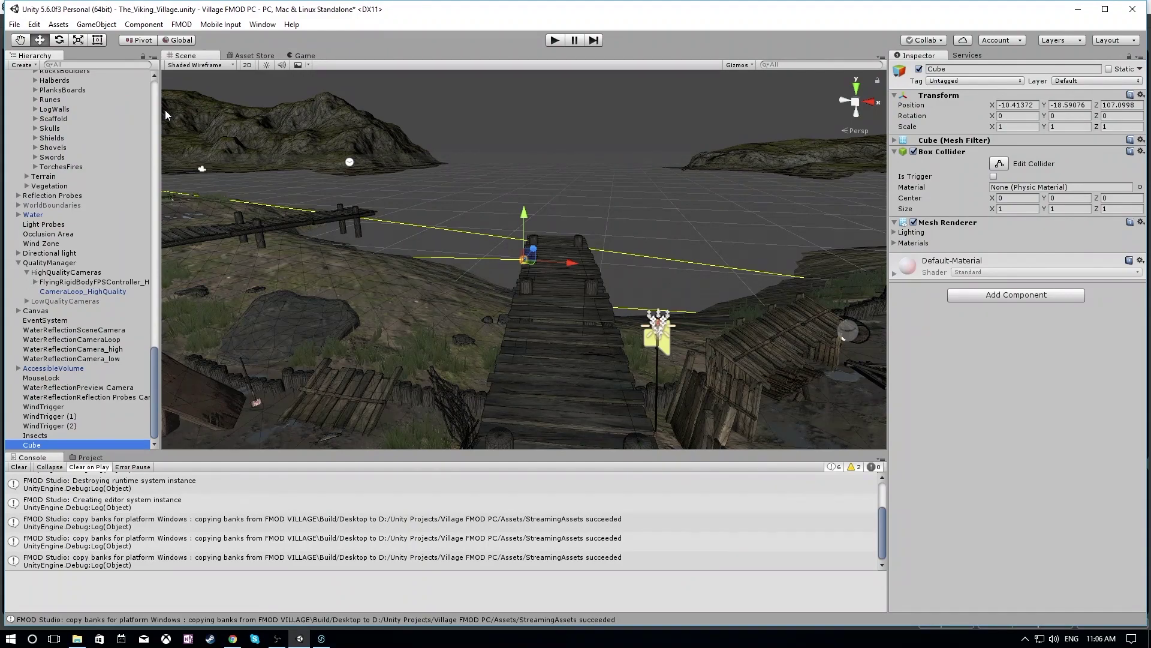
- Move the cube above the pier's outer end at about X 6.97, Y 4.26, Z 45.7 and rotate it about -8.2° around Y
alt+drag(165, 110, 596, 161)
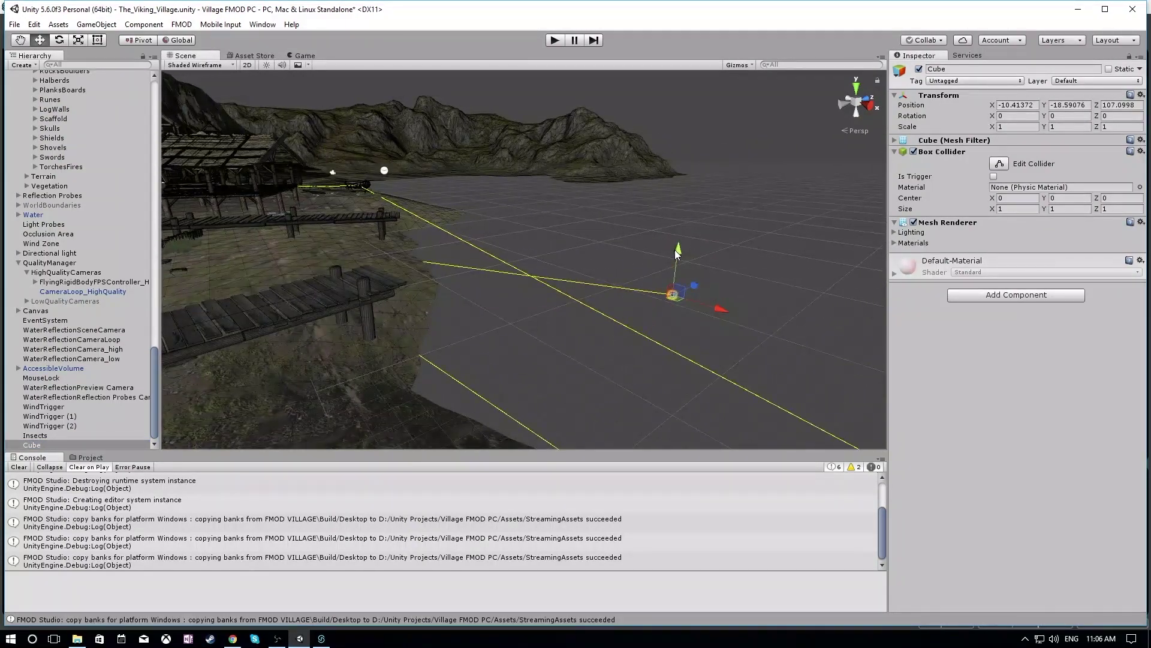
drag(673, 246, 420, 189)
drag(434, 235, 581, 276)
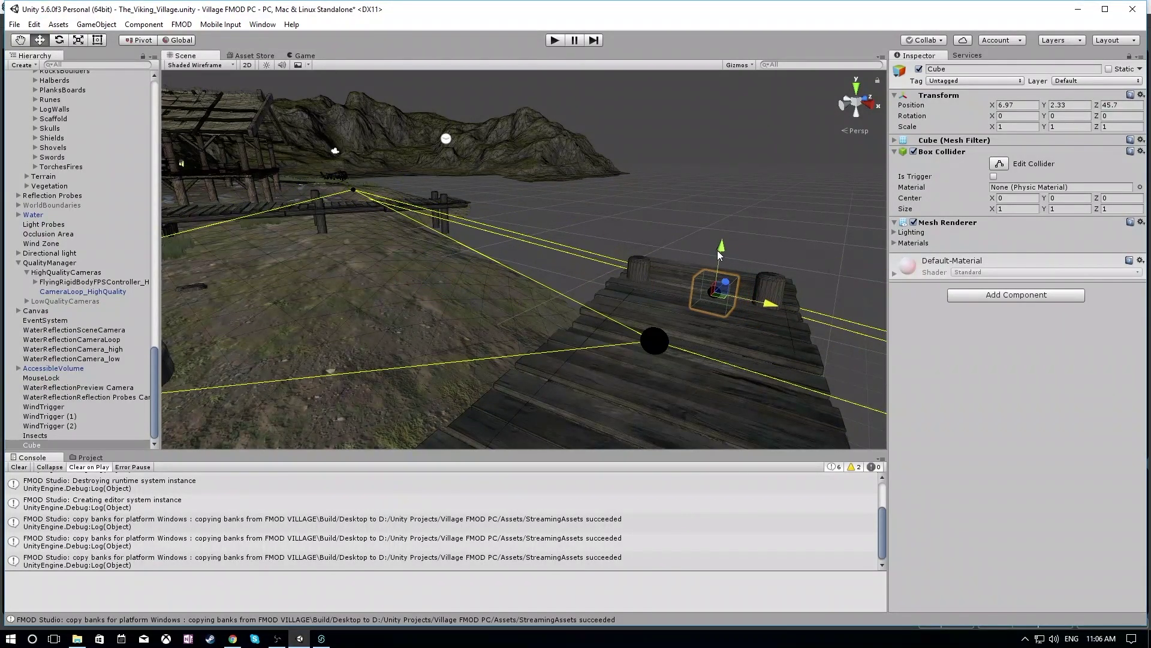
drag(718, 251, 743, 192)
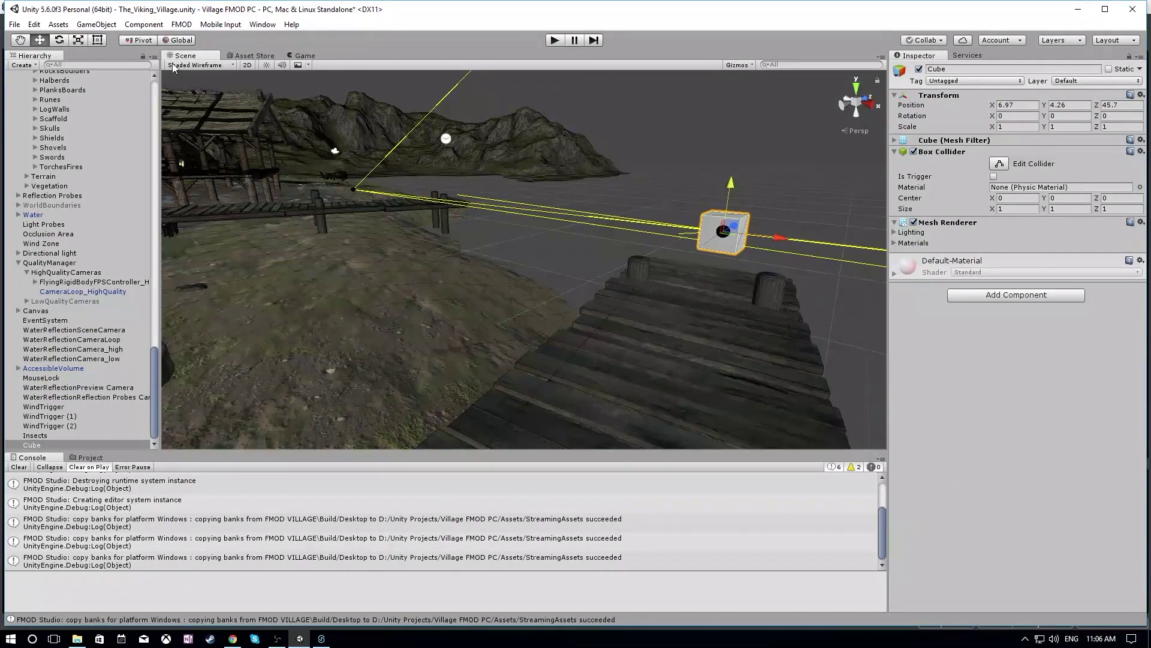
click(60, 41)
alt+drag(664, 245, 876, 200)
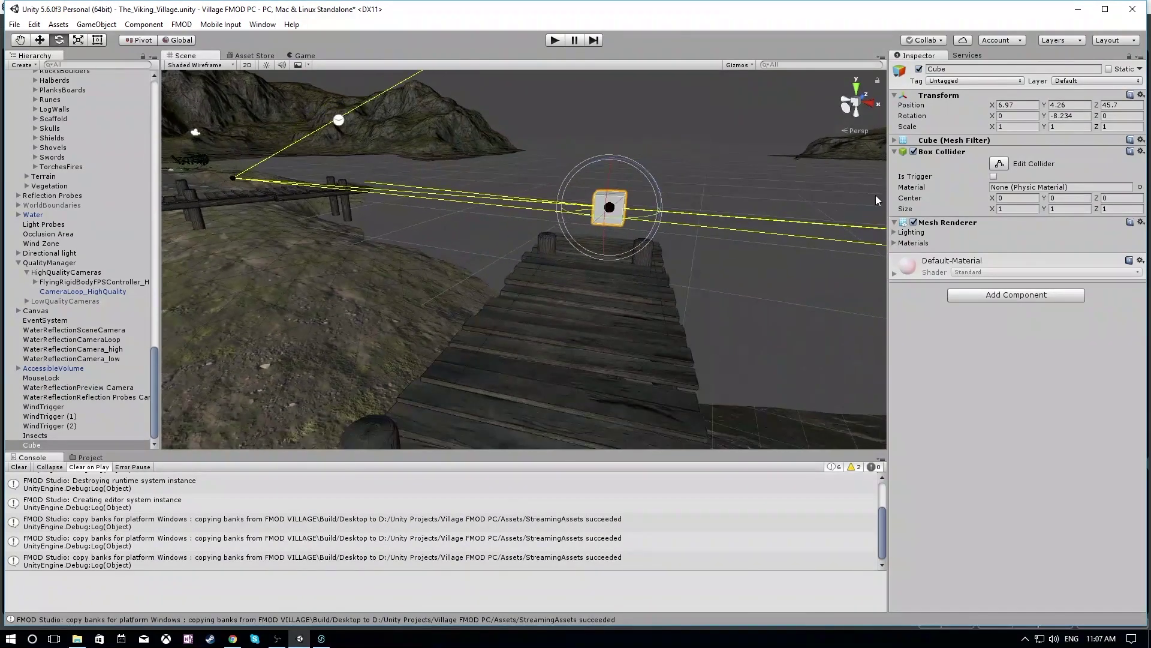
- Disable the cube's Mesh Renderer and enlarge it to a scale of about 6.95 × 4.44 × 18.04
click(914, 223)
click(78, 40)
drag(641, 207, 821, 234)
drag(612, 200, 617, 122)
drag(614, 162, 634, 78)
- Shift the cube along the pier to about X 7.97, Z 38.8 and lengthen its Z scale to about 27.03
right_drag(636, 414, 448, 330)
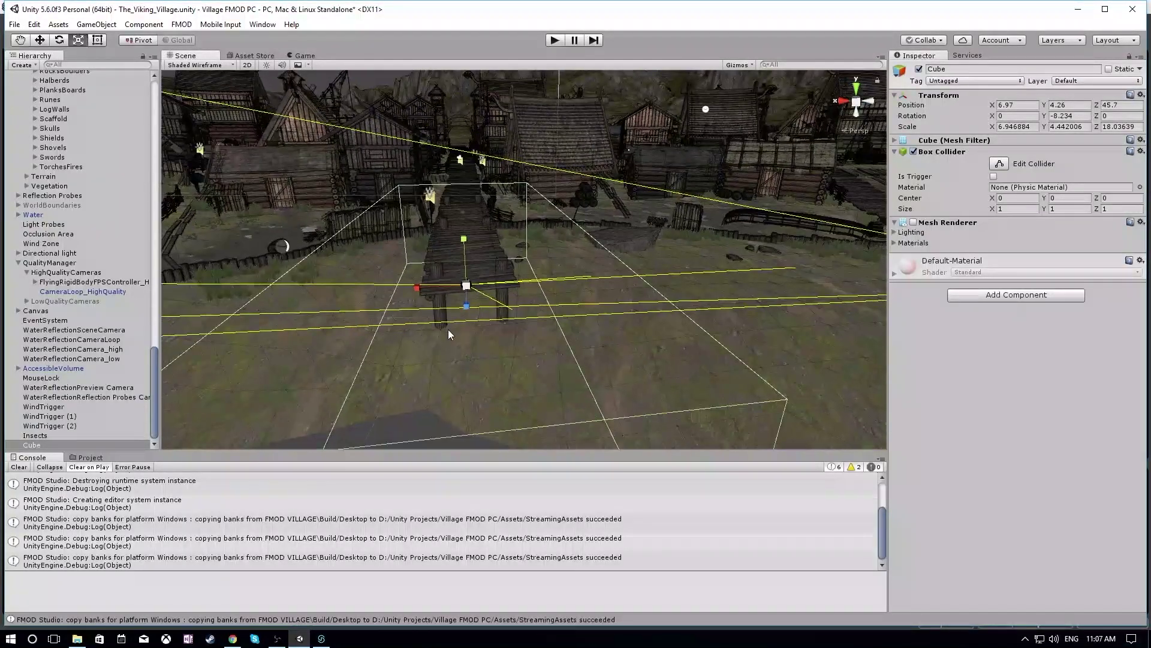
click(42, 39)
drag(471, 279, 475, 231)
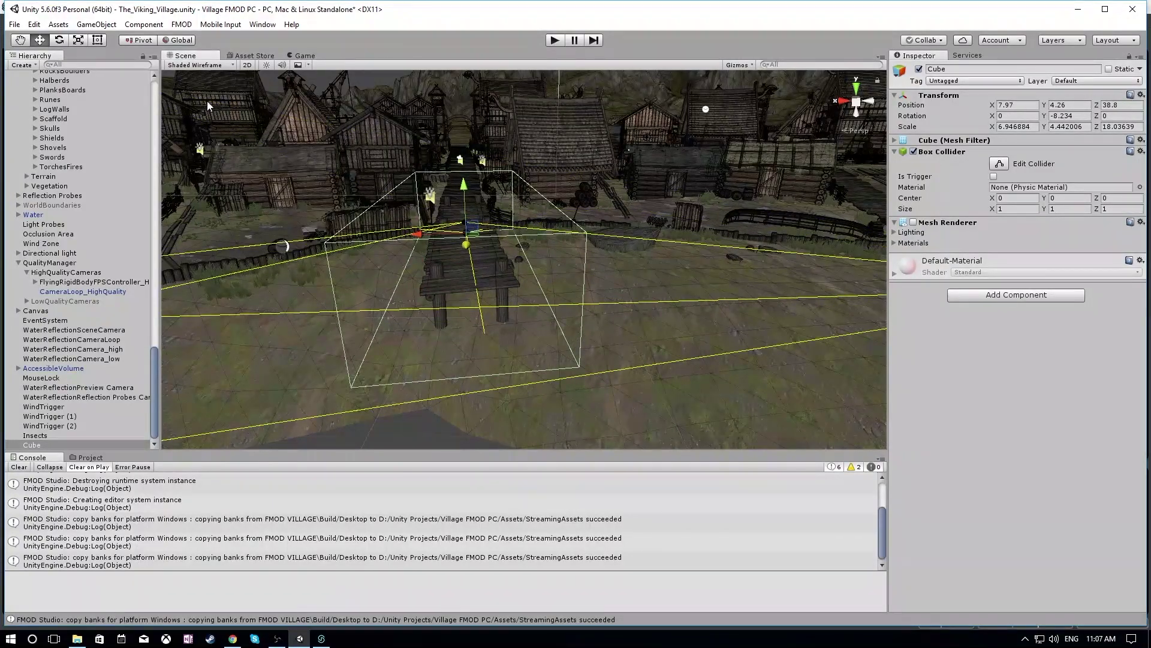
click(73, 40)
right_drag(376, 218, 675, 279)
scroll(614, 236, down, 3)
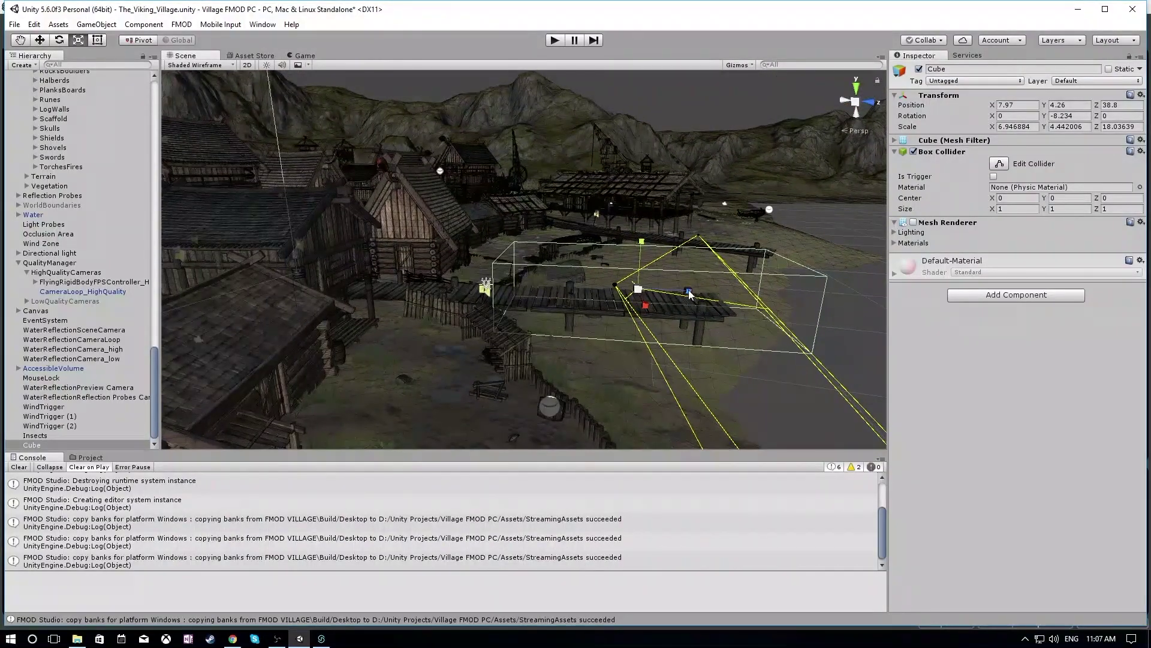
drag(689, 293, 716, 294)
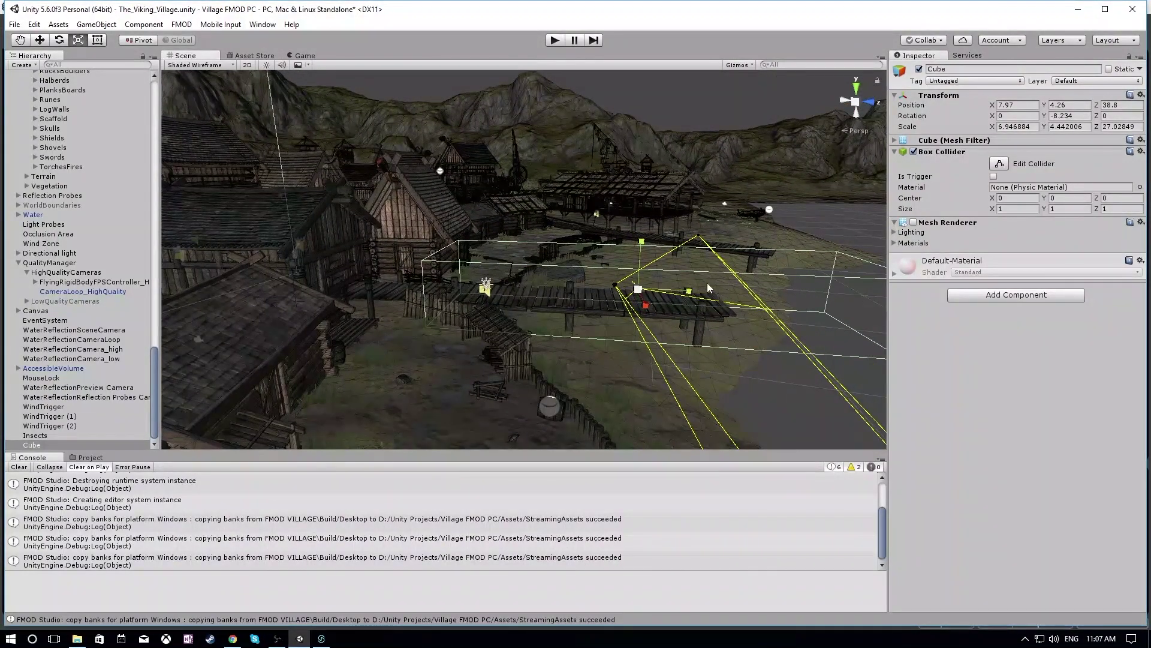
- Move the lengthened cube further toward the village, to about X 8.94, Z 32.15, so it covers the pier walkway
click(46, 42)
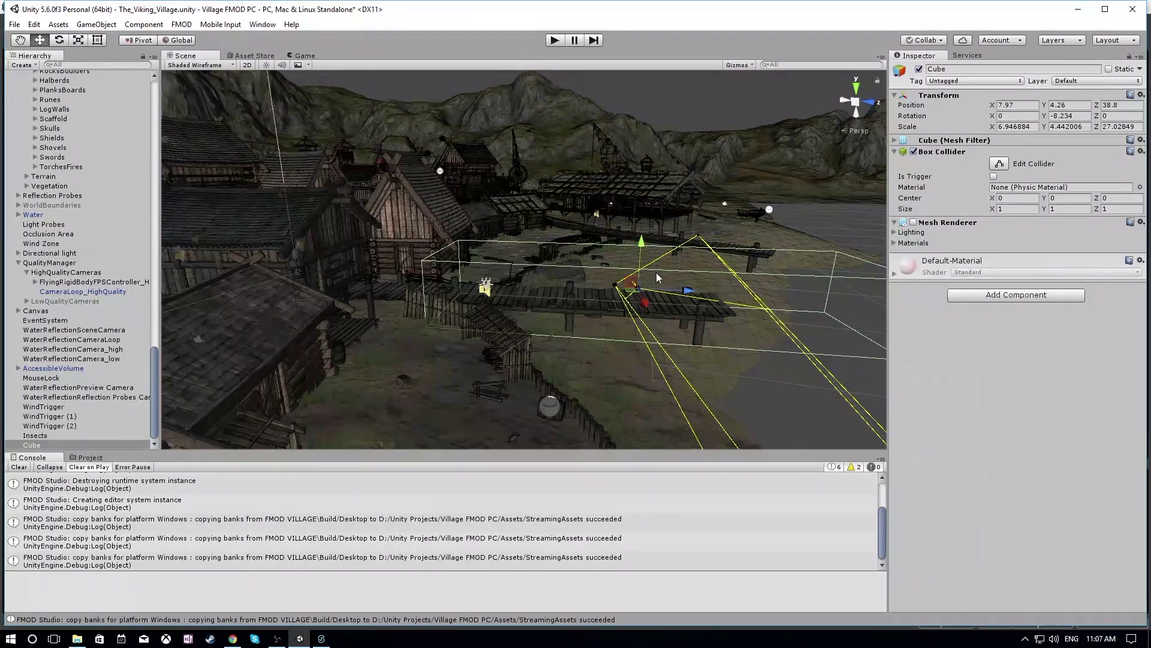
drag(687, 290, 583, 280)
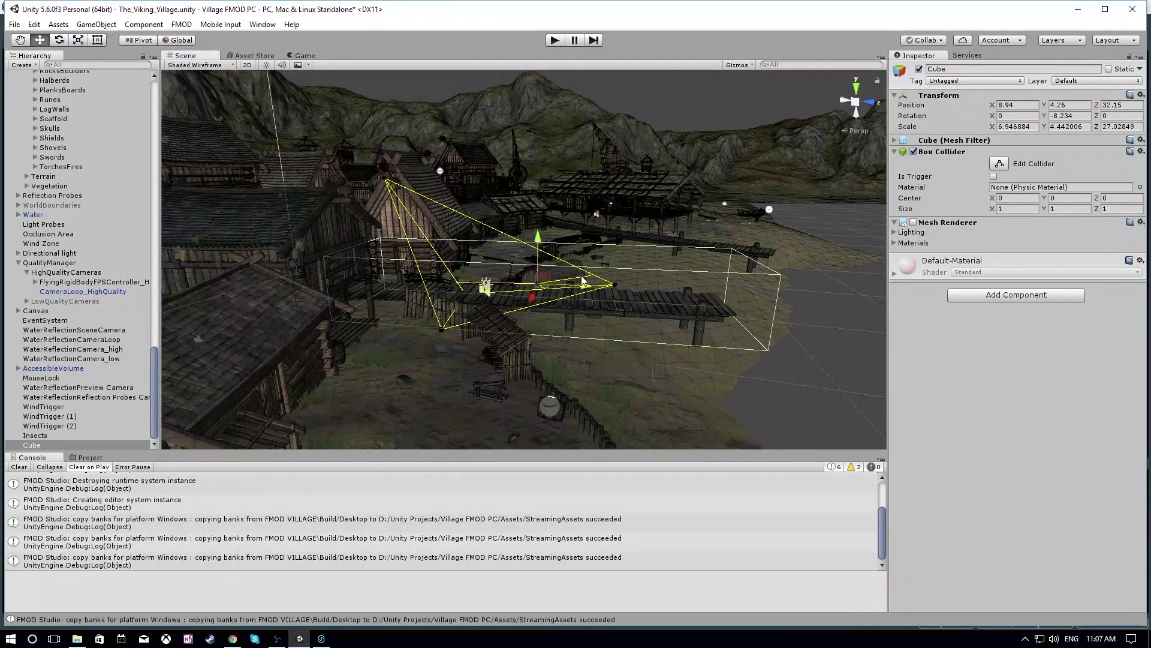
key(w)
right_drag(583, 280, 1024, 300)
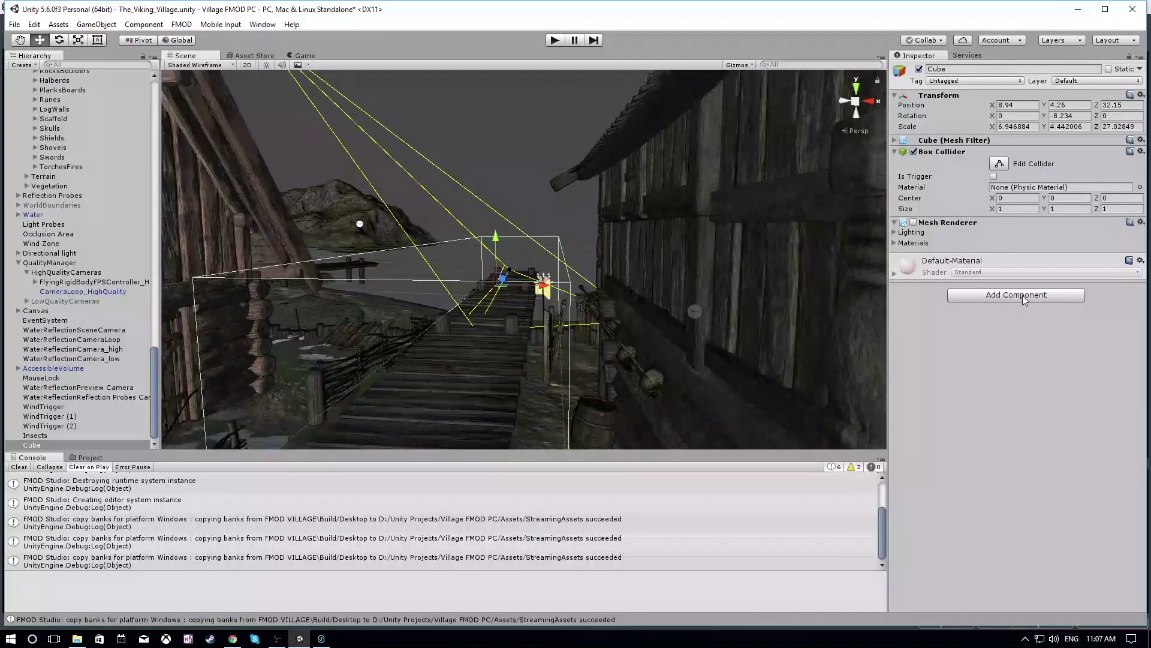
- Add an FMOD Studio Parameter Trigger to the cube, targeting the FlyingRigidBodyFPSController emitter, and set its trigger to Trigger Enter
click(1024, 294)
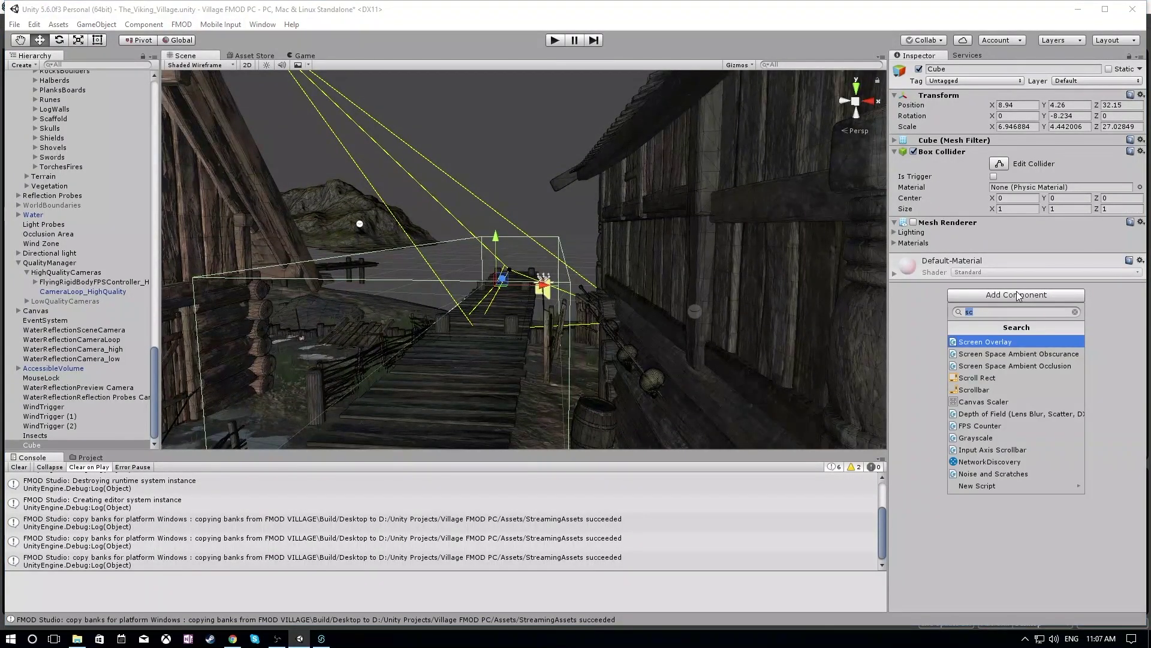
text(fmod)
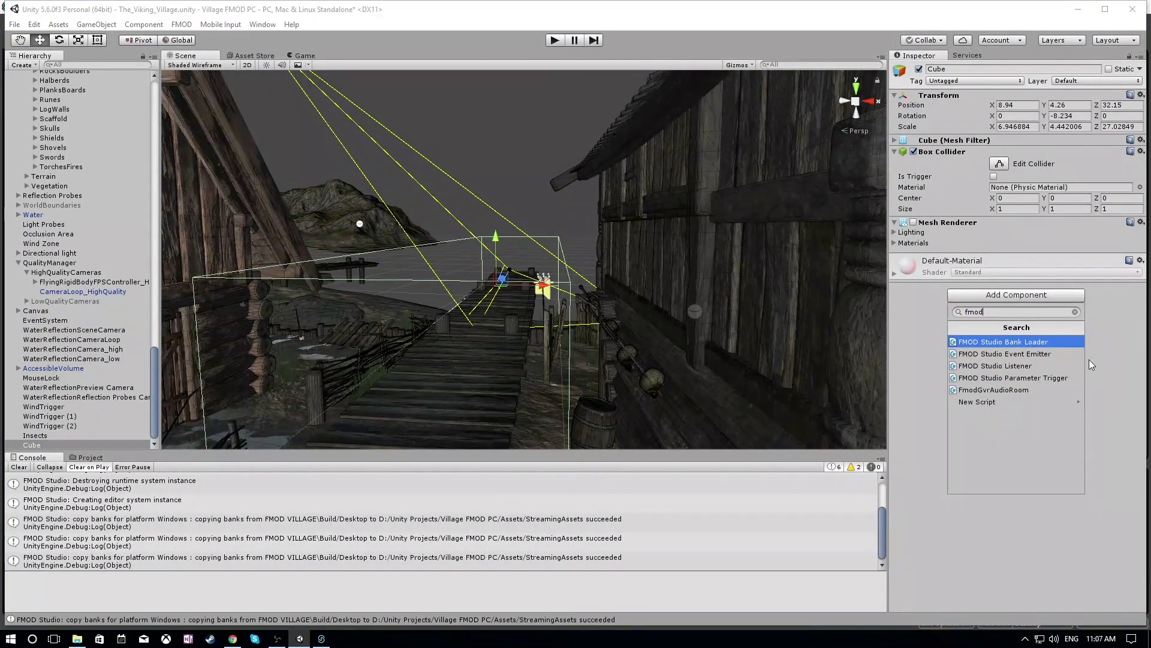
click(1043, 376)
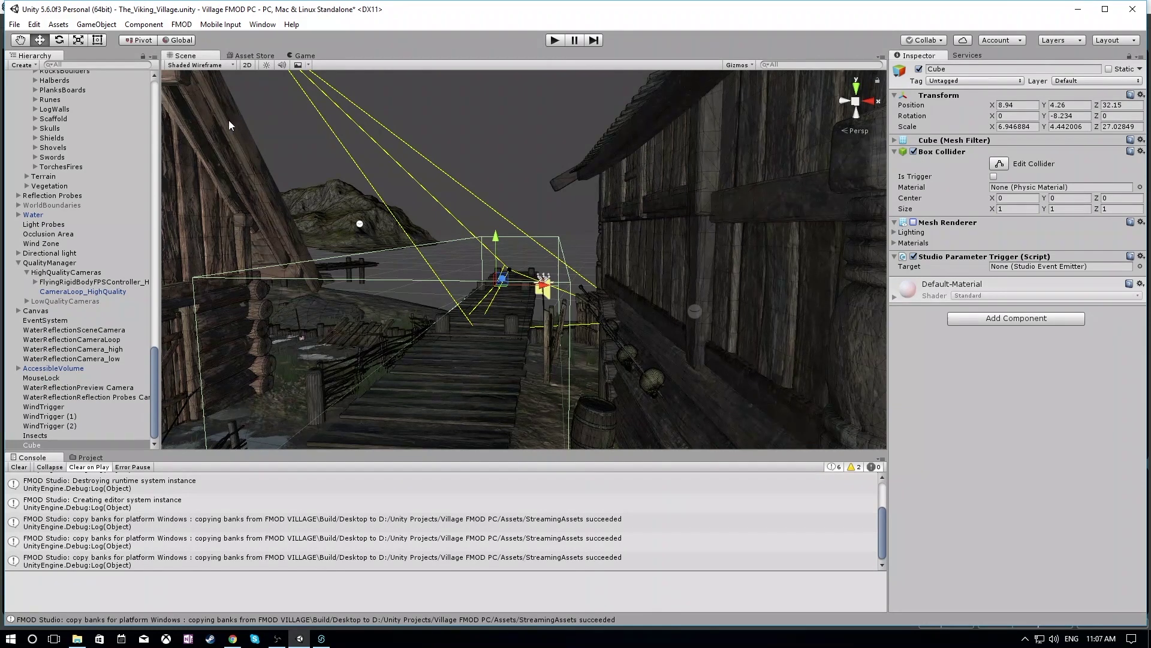
drag(116, 278, 1030, 265)
click(1025, 277)
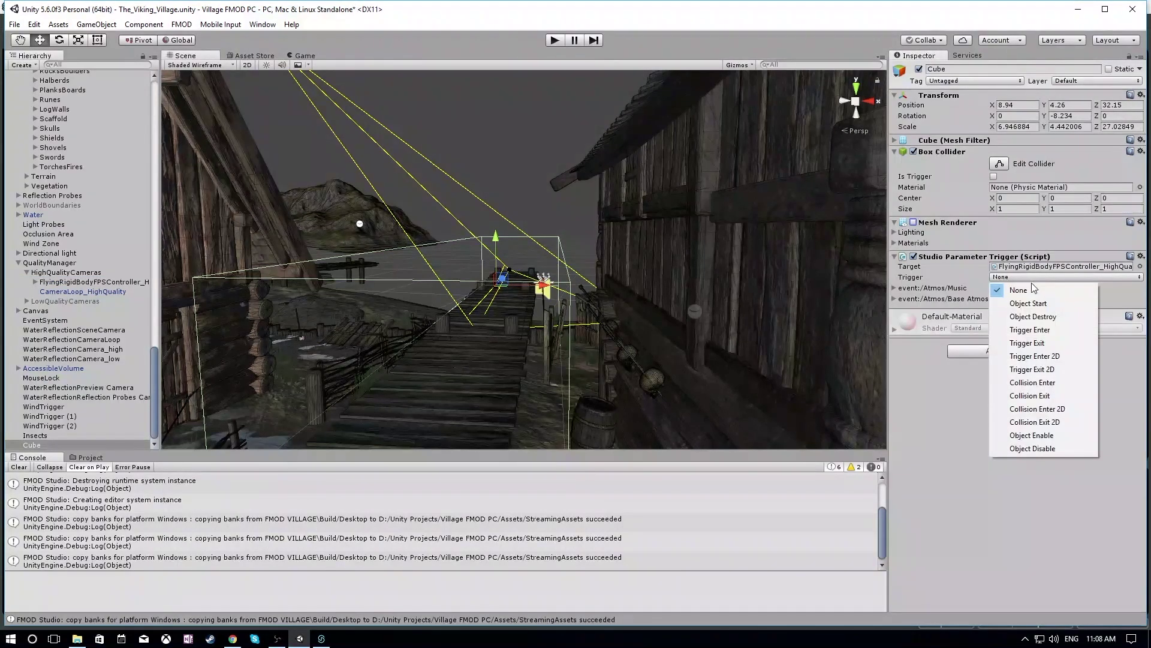
click(1048, 329)
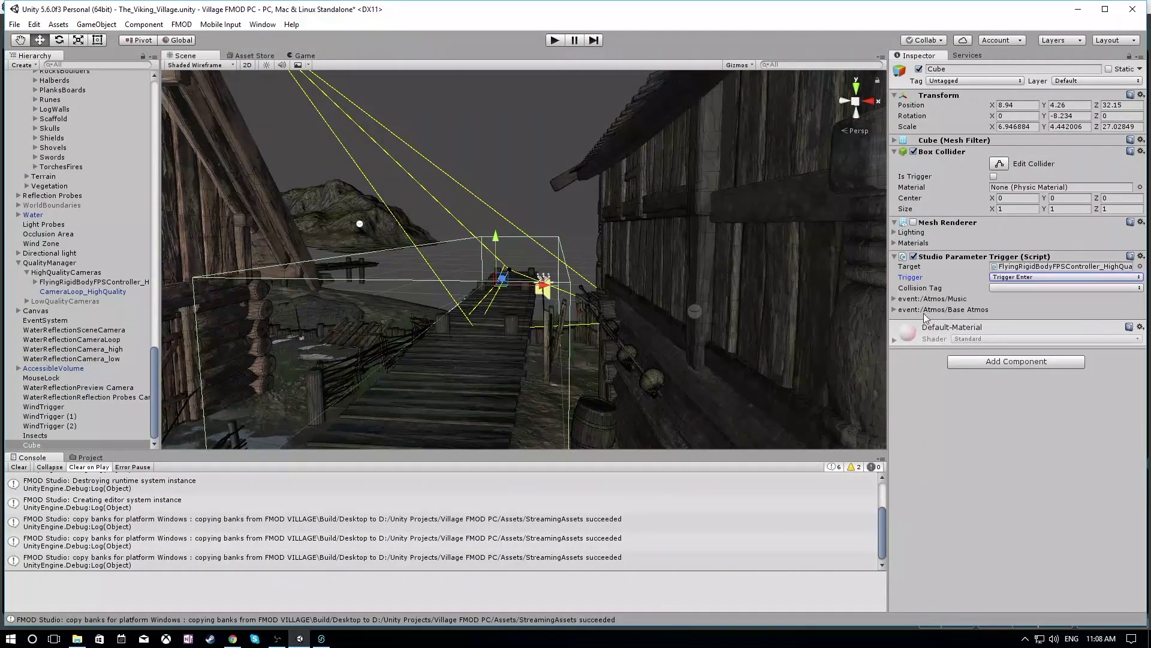
- Enable the Music parameter of event:/Atmos/Music in the Trigger Enter component and raise its value to about 0.87
click(894, 299)
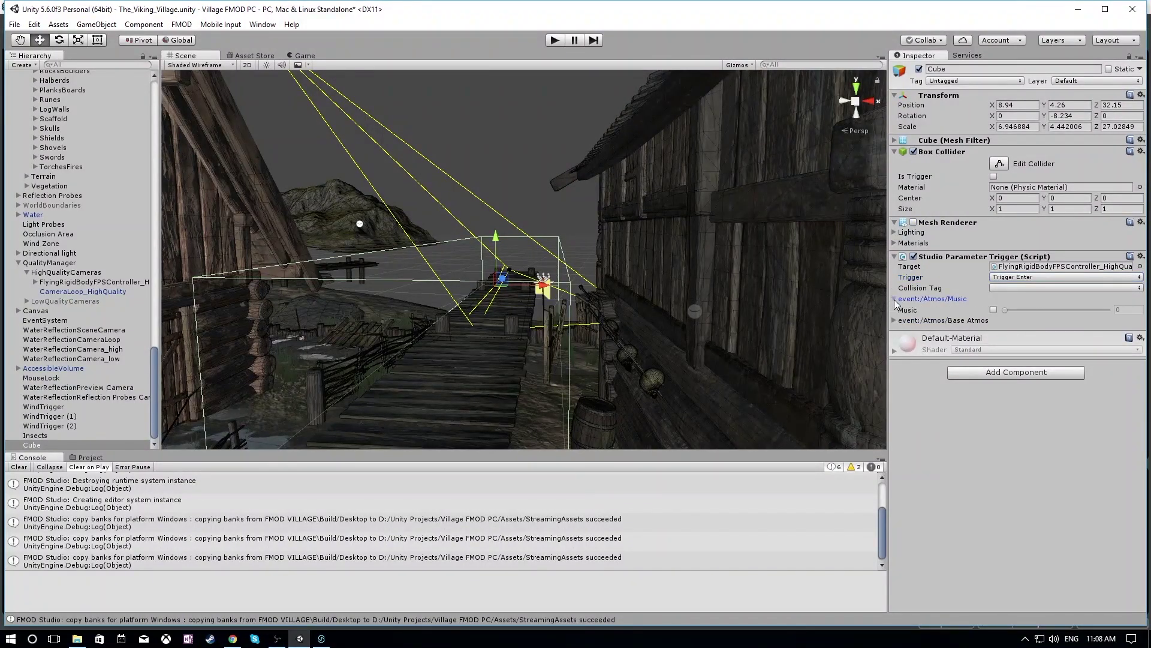
click(994, 309)
drag(1006, 311, 1094, 309)
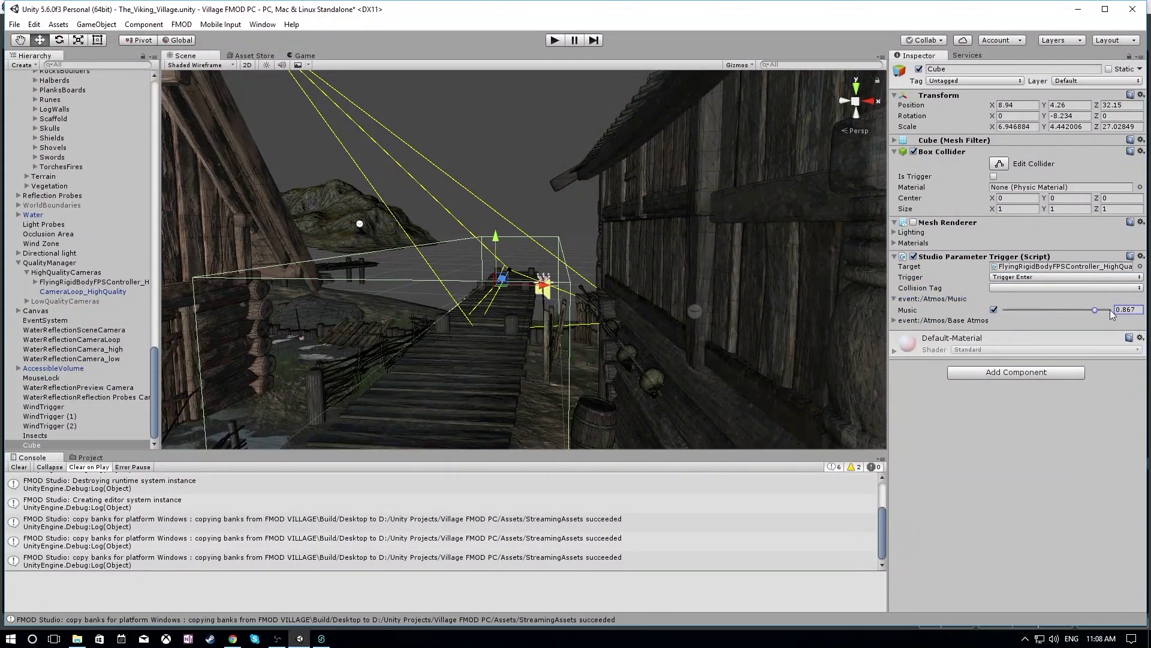
- Add a second FMOD Studio Parameter Trigger targeting the FlyingRigidBodyFPSController emitter, set to Trigger Exit with Music enabled at 0
click(1011, 376)
click(1035, 455)
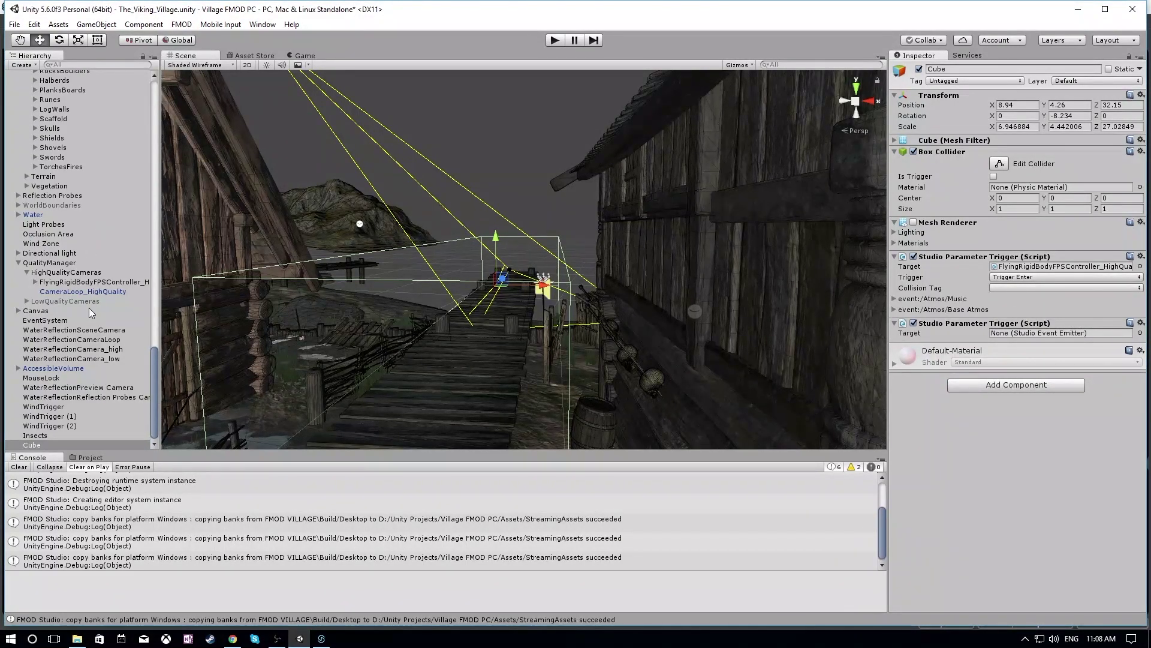
drag(1021, 329, 1022, 331)
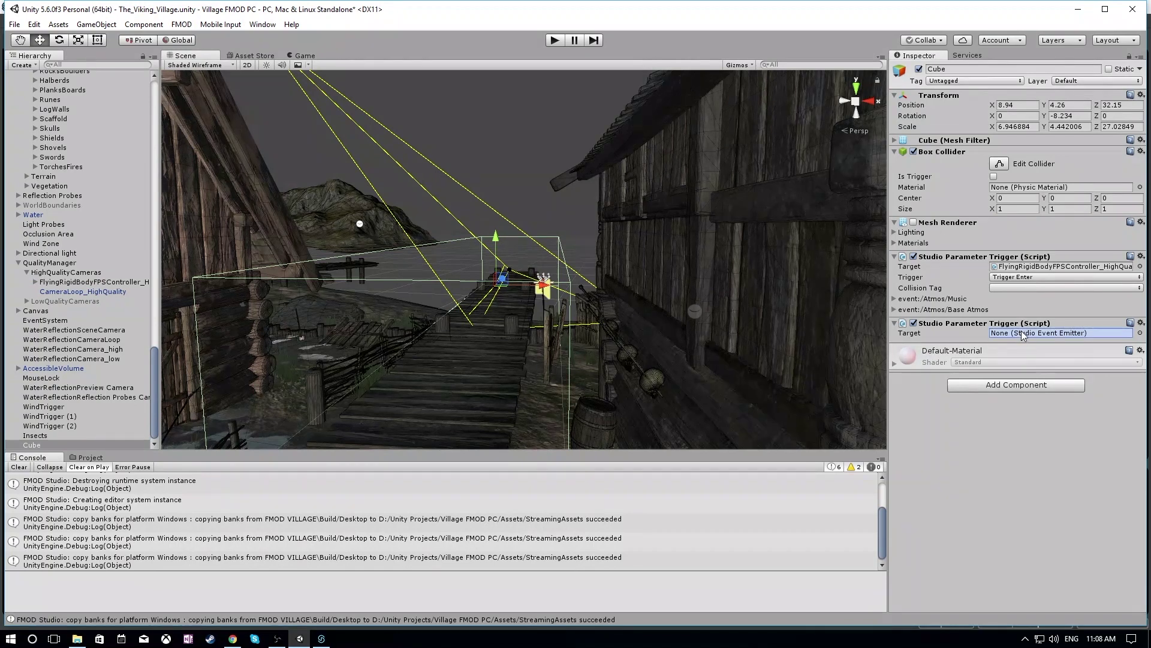
click(894, 354)
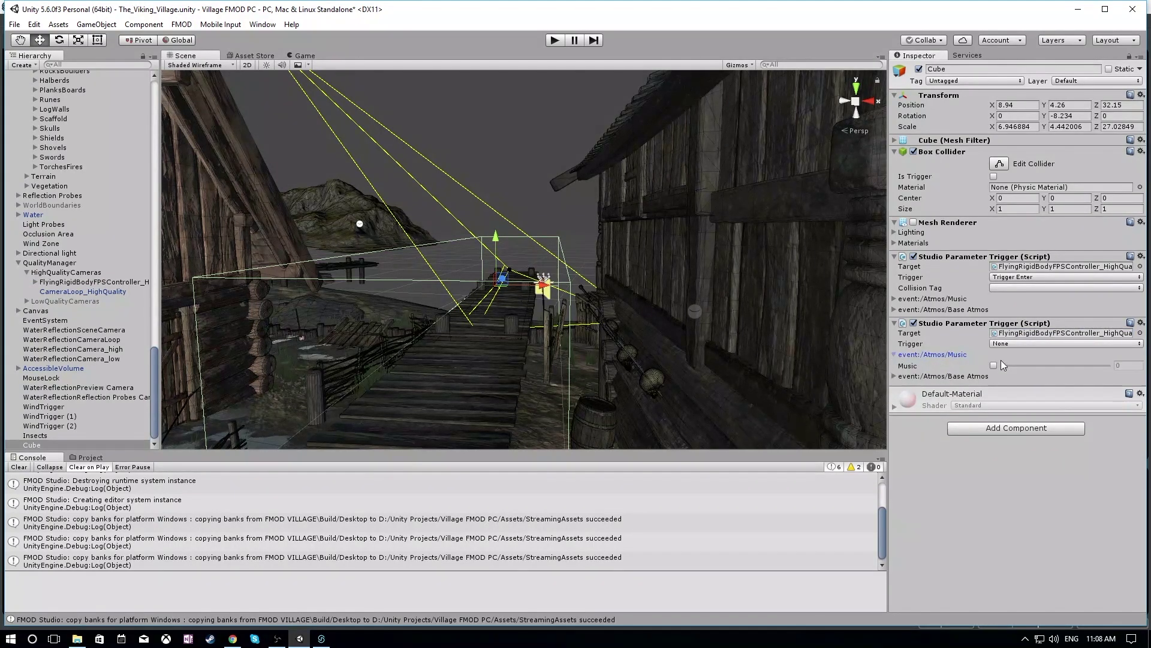
click(1010, 345)
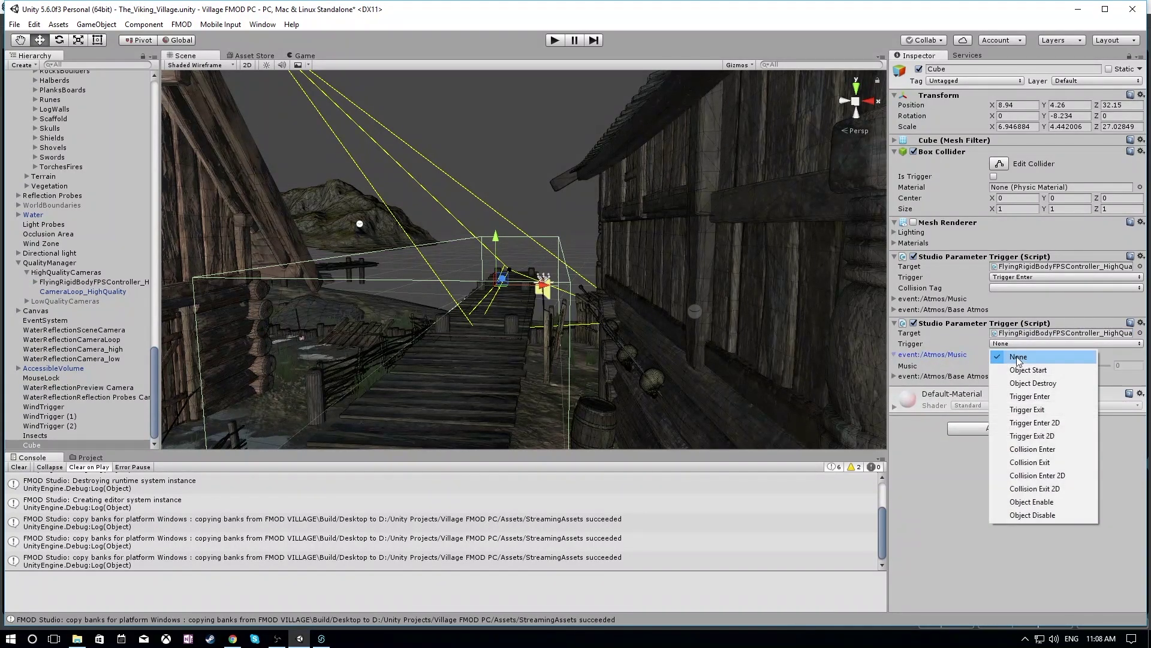
click(1019, 406)
click(993, 376)
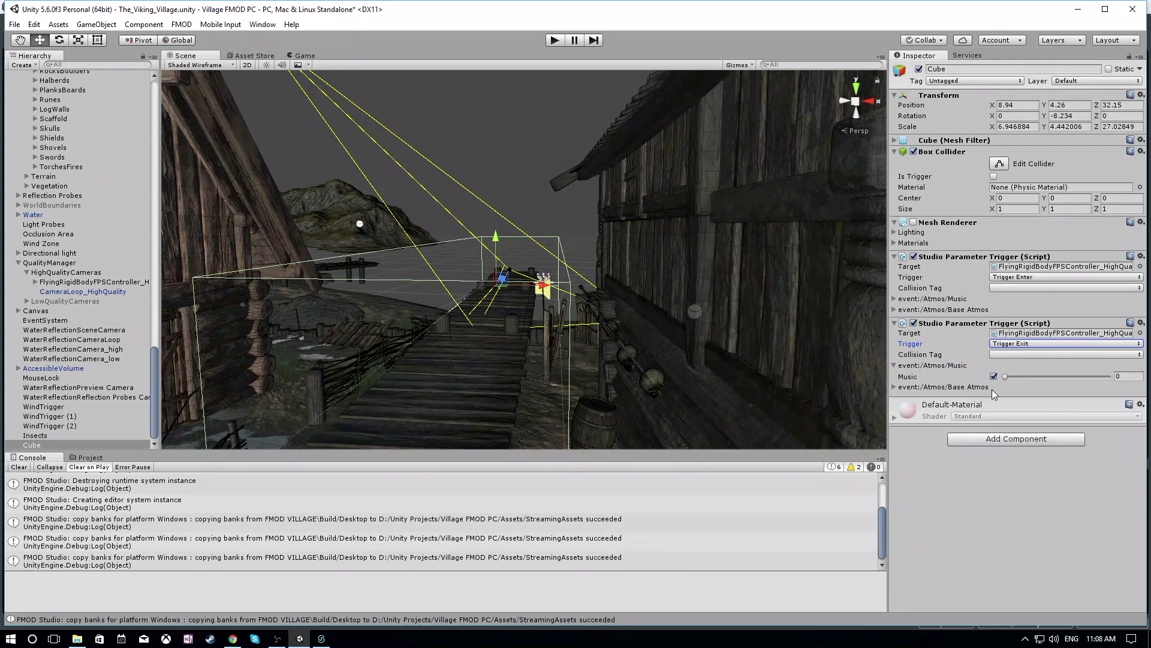
- Set the Collision Tag of both parameter triggers on the cube to Player
click(1028, 286)
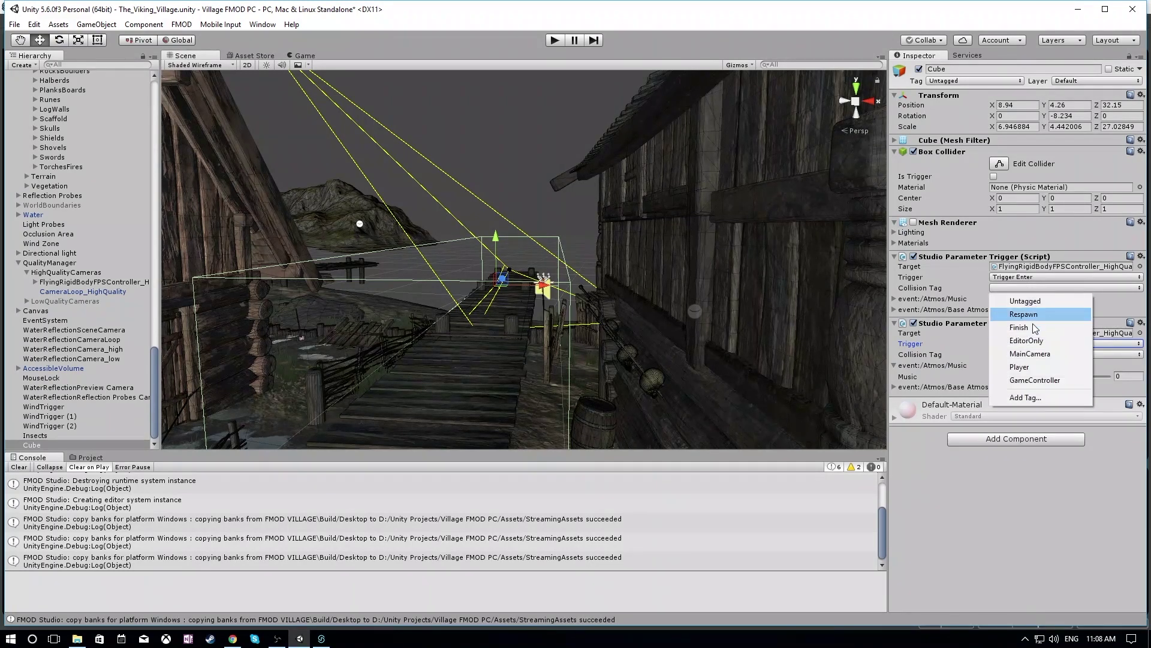
click(1060, 366)
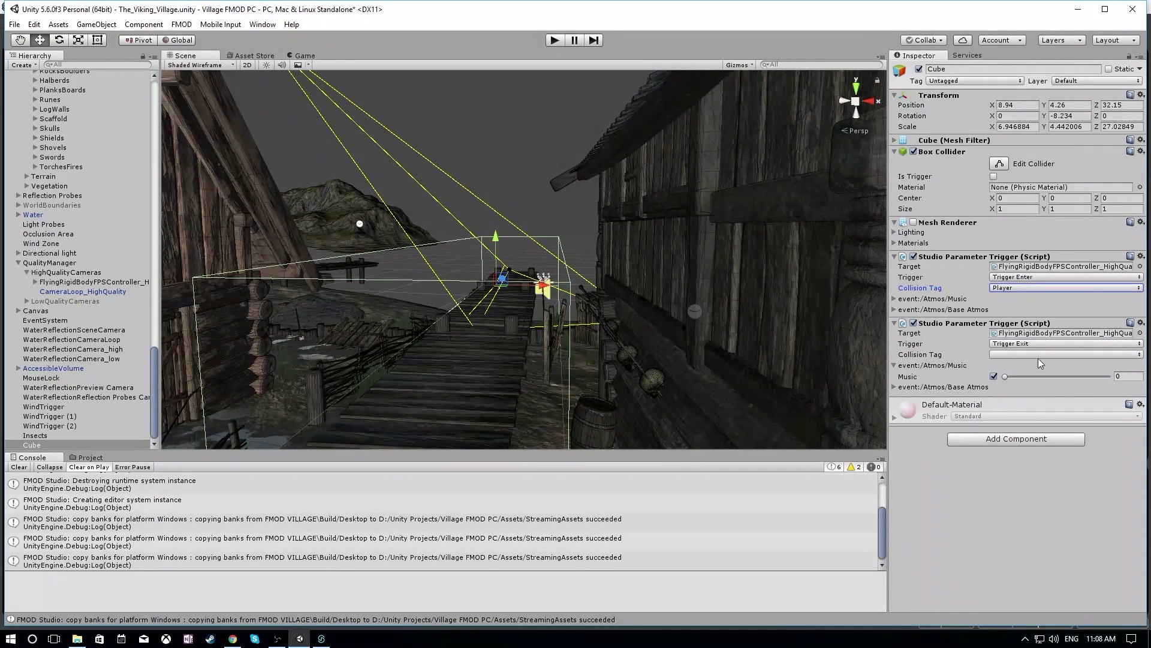
click(1038, 355)
click(1023, 434)
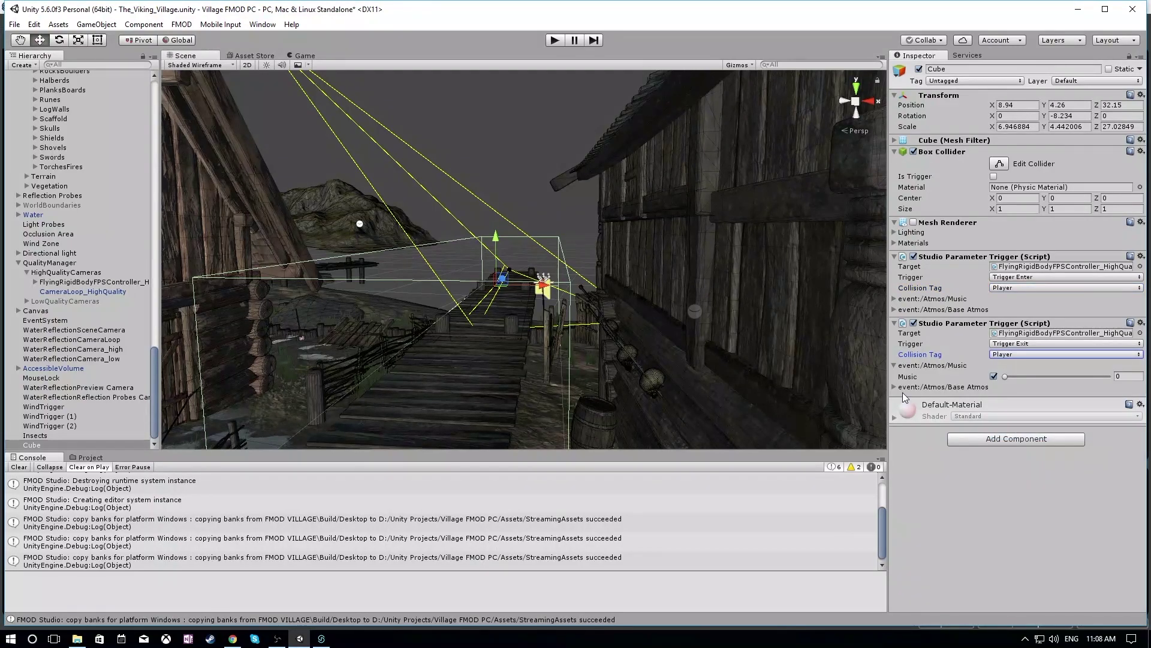
- Enable the initial Music parameter value at 0 on the FlyingRigidBodyFPSController's event:/Atmos/Music emitter
right_drag(838, 315, 502, 325)
click(411, 262)
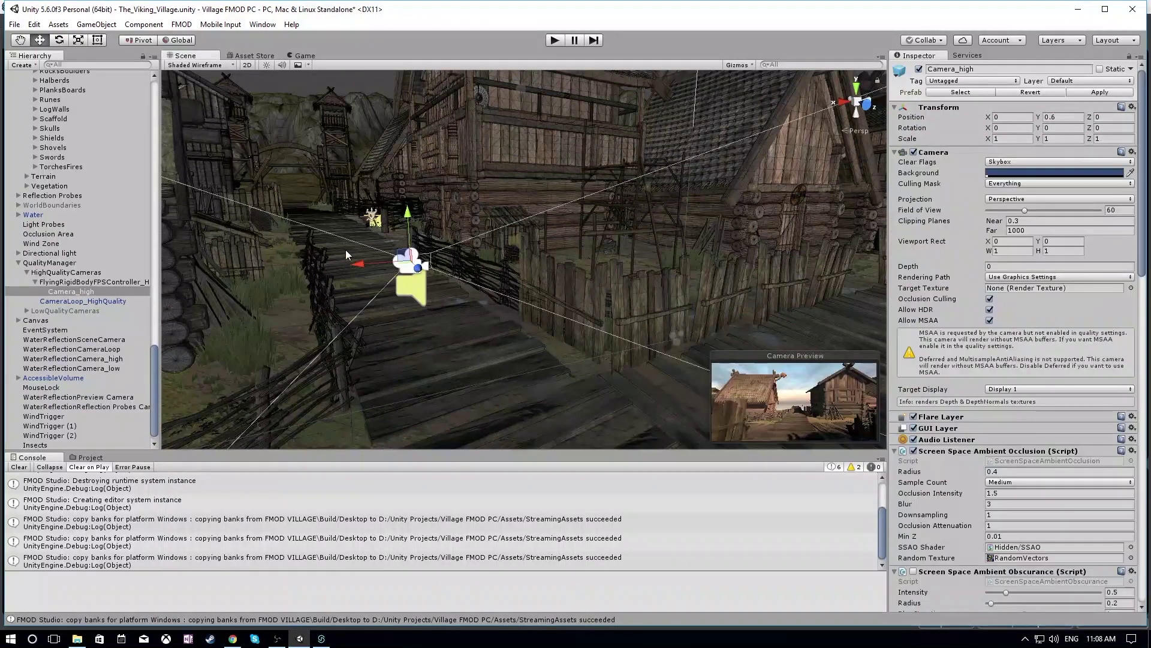
scroll(1087, 389, down, 4)
scroll(1086, 381, down, 20)
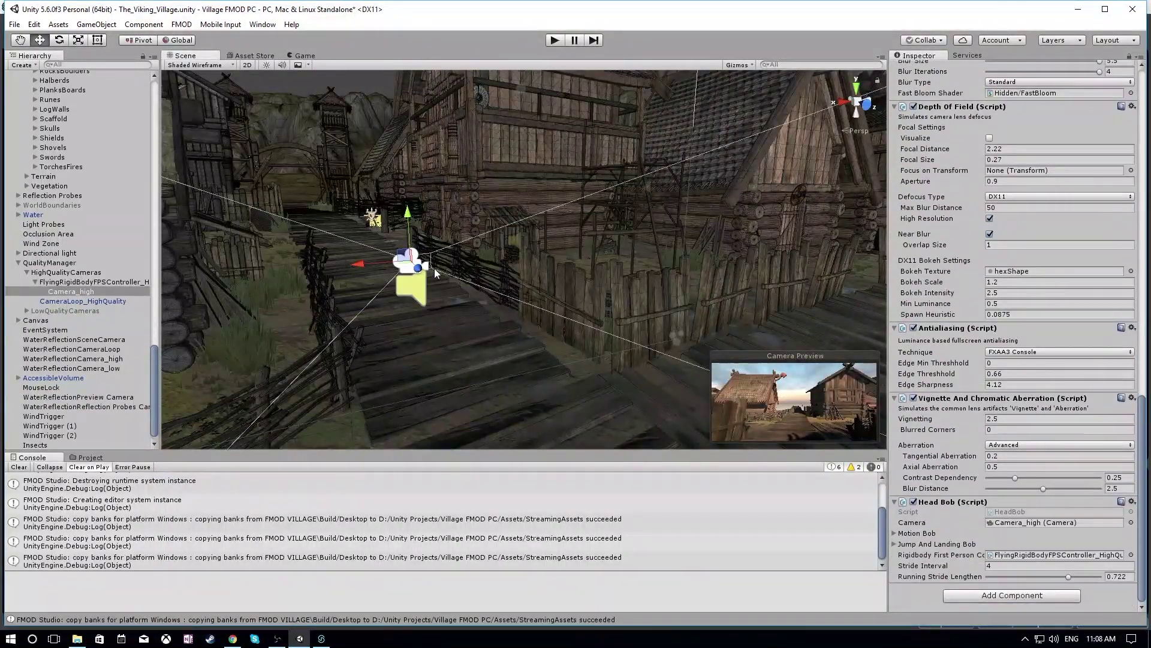
click(111, 281)
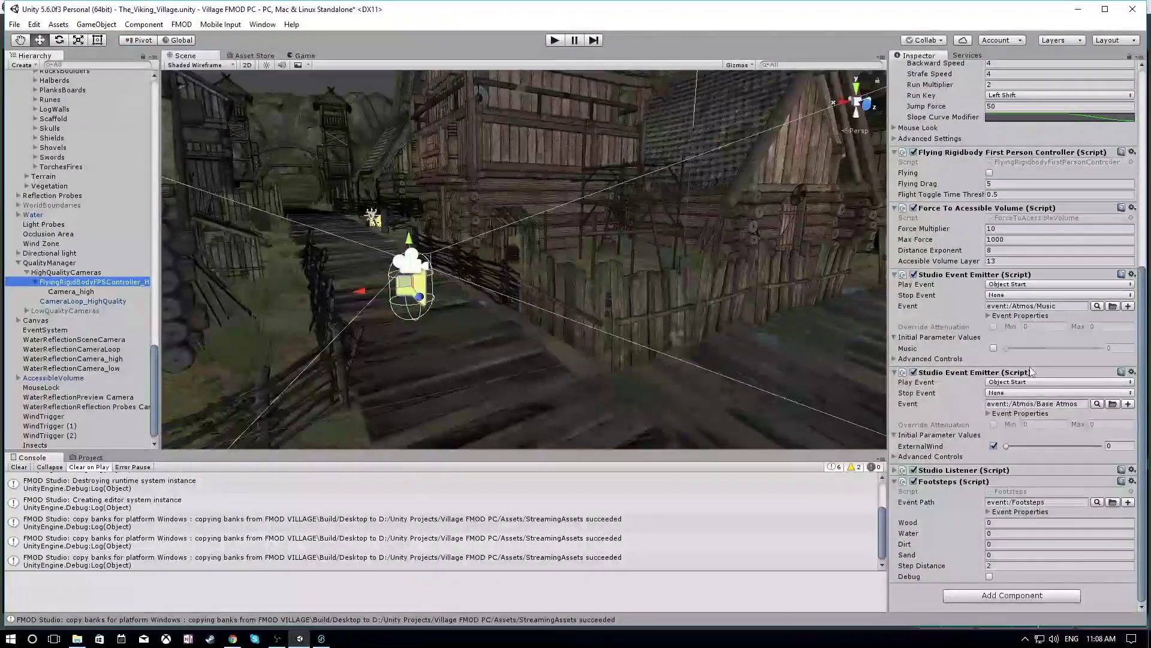
click(998, 351)
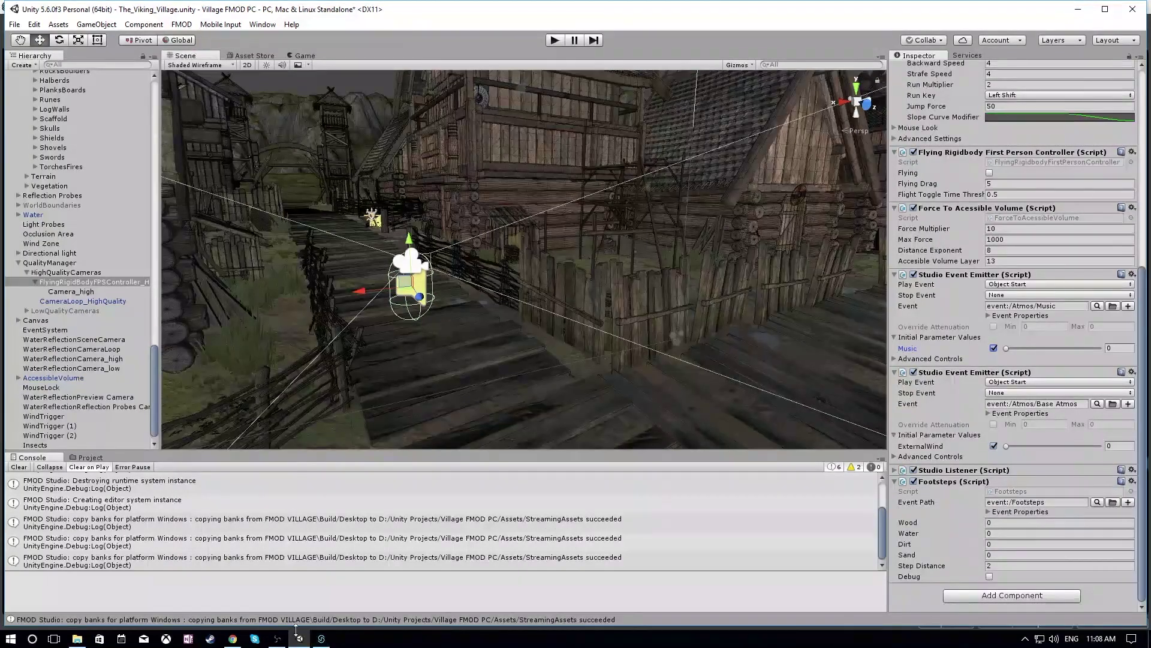
- Play-test the scene by walking from the village toward the pier zone, and stop the game
click(277, 638)
click(556, 311)
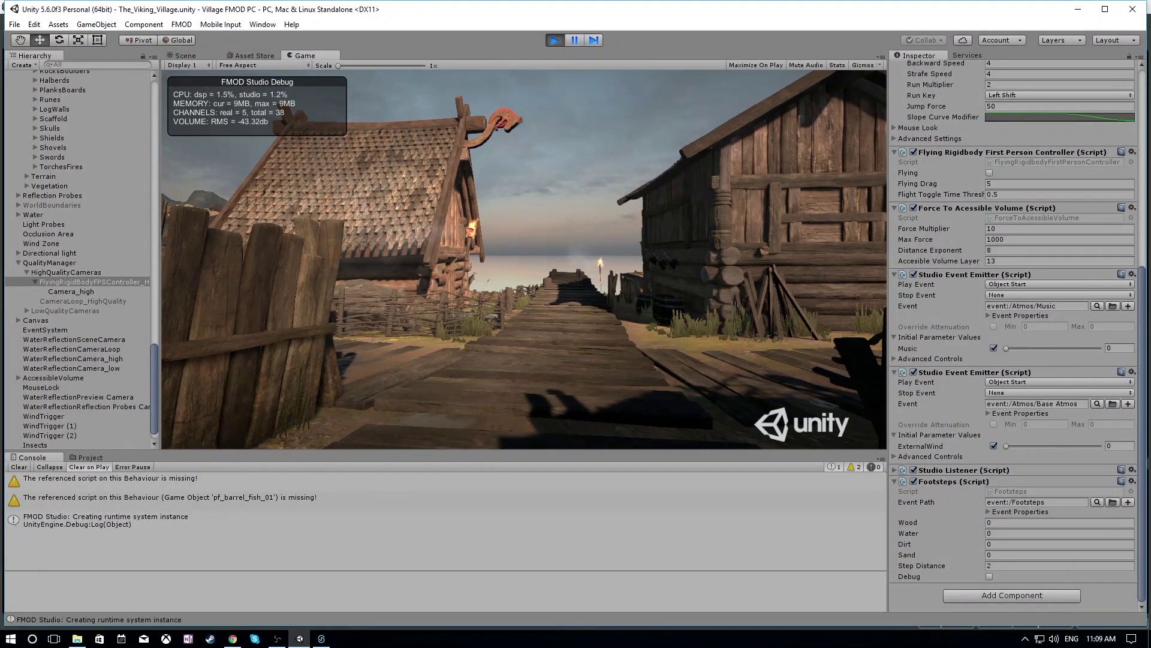
key(w)
key(w)
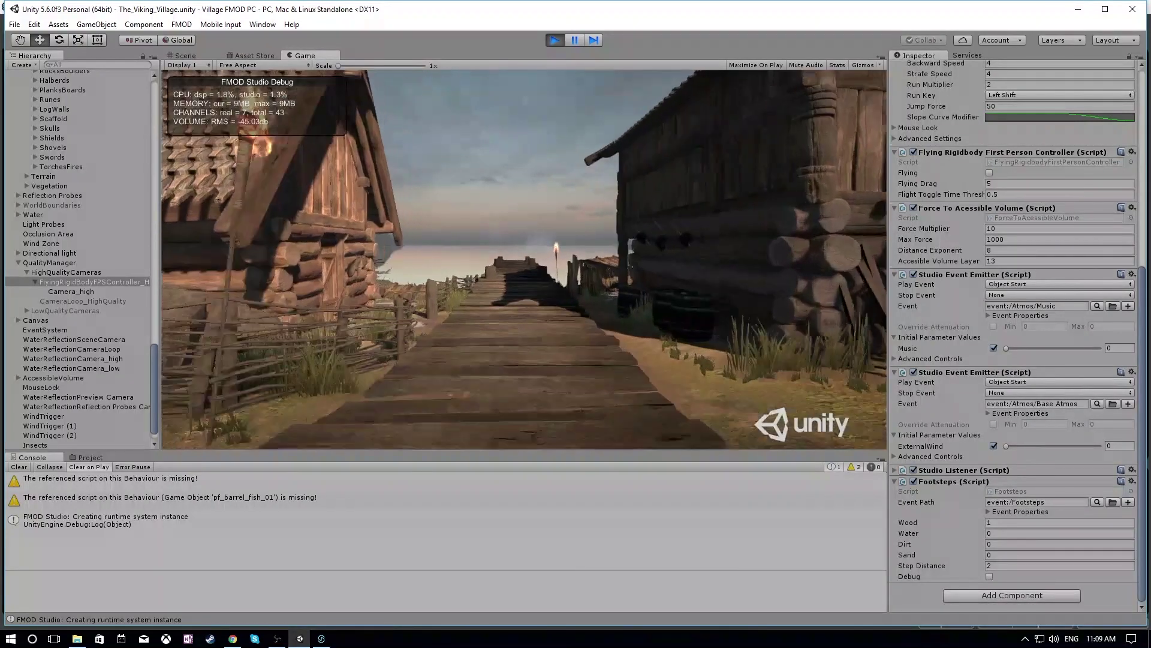
key(w)
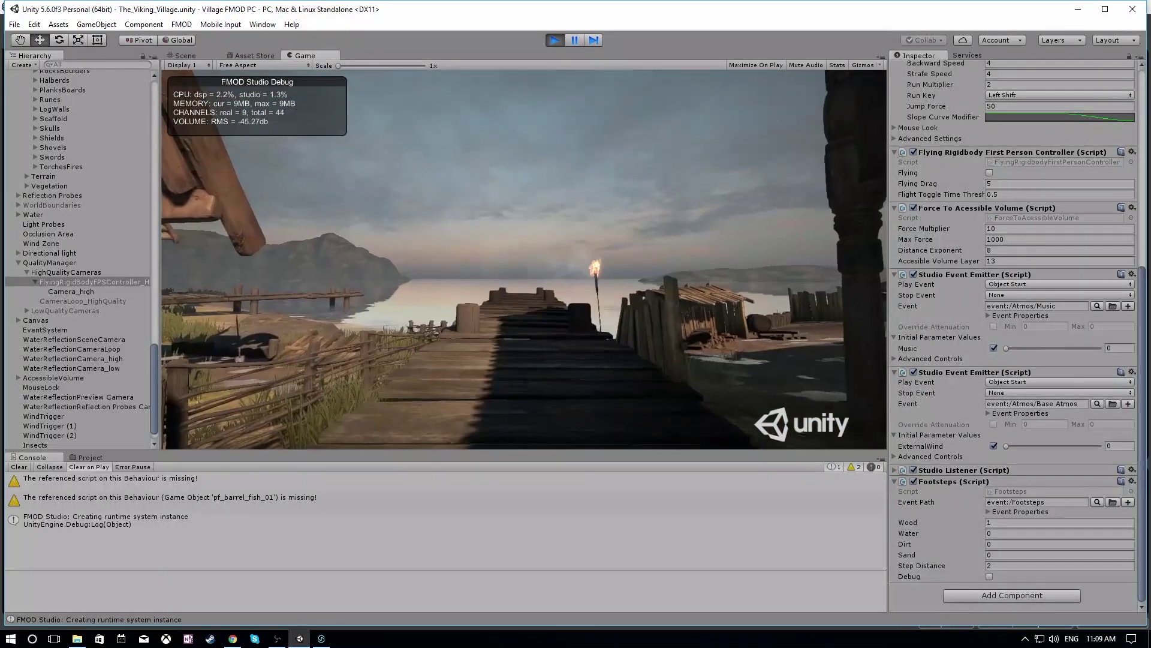
key(w)
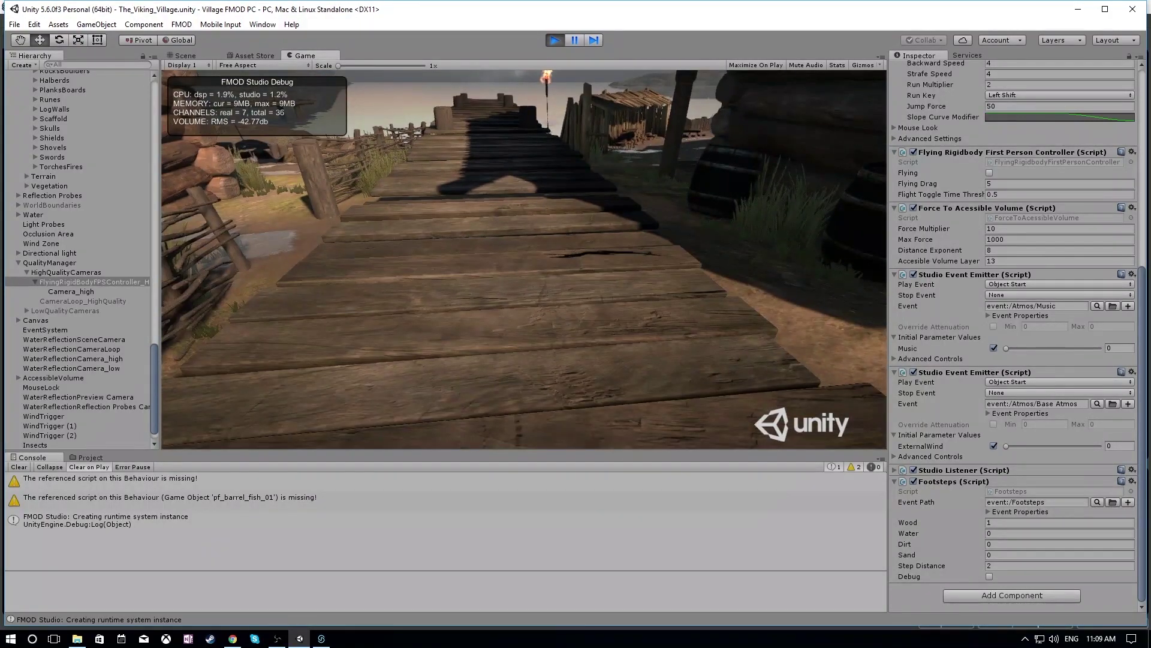
key(ctrl+p)
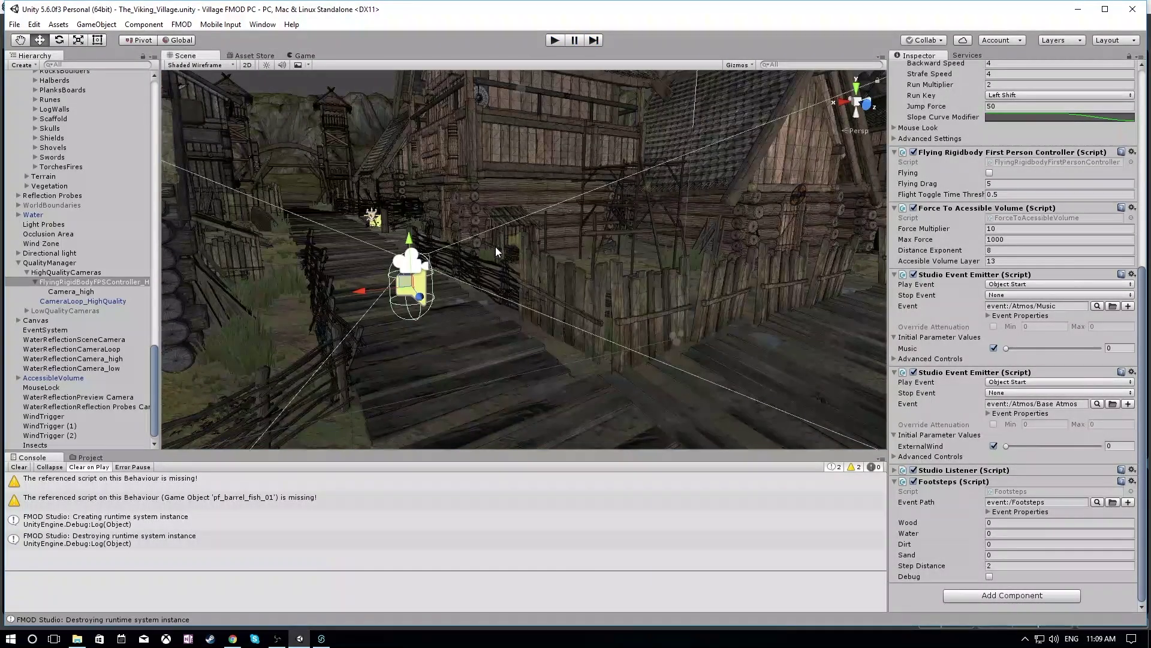
- Compare the Cube's Box Collider with the WindTrigger objects' colliders and enable Is Trigger on the Cube
right_drag(495, 246, 563, 243)
scroll(103, 294, down, 1)
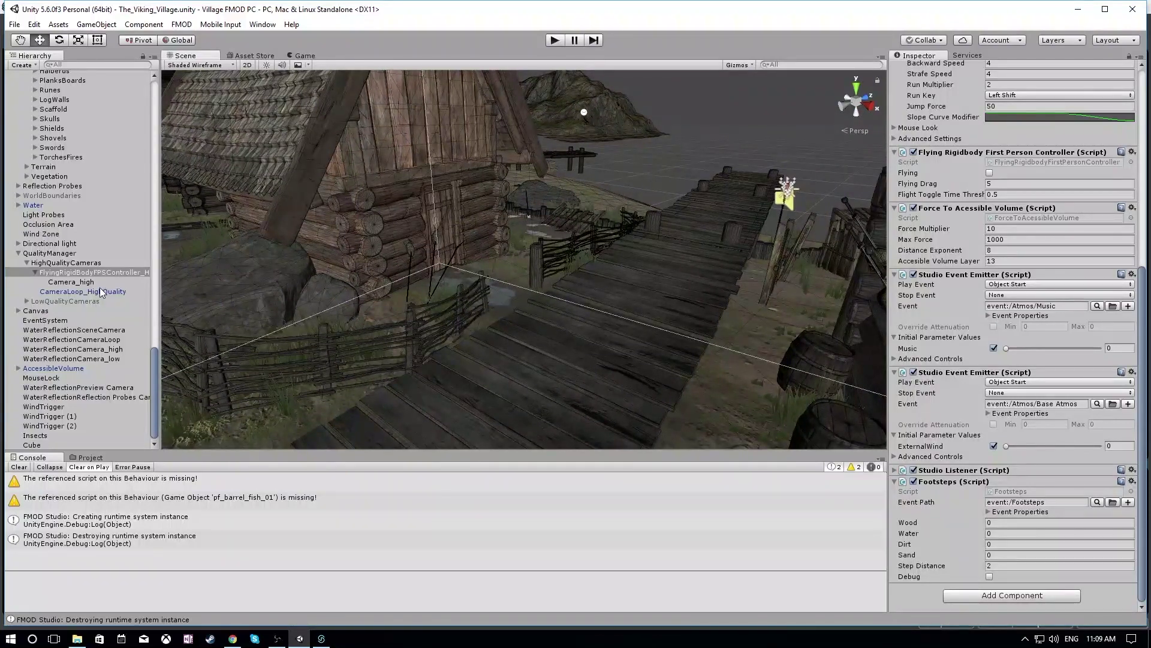
click(43, 446)
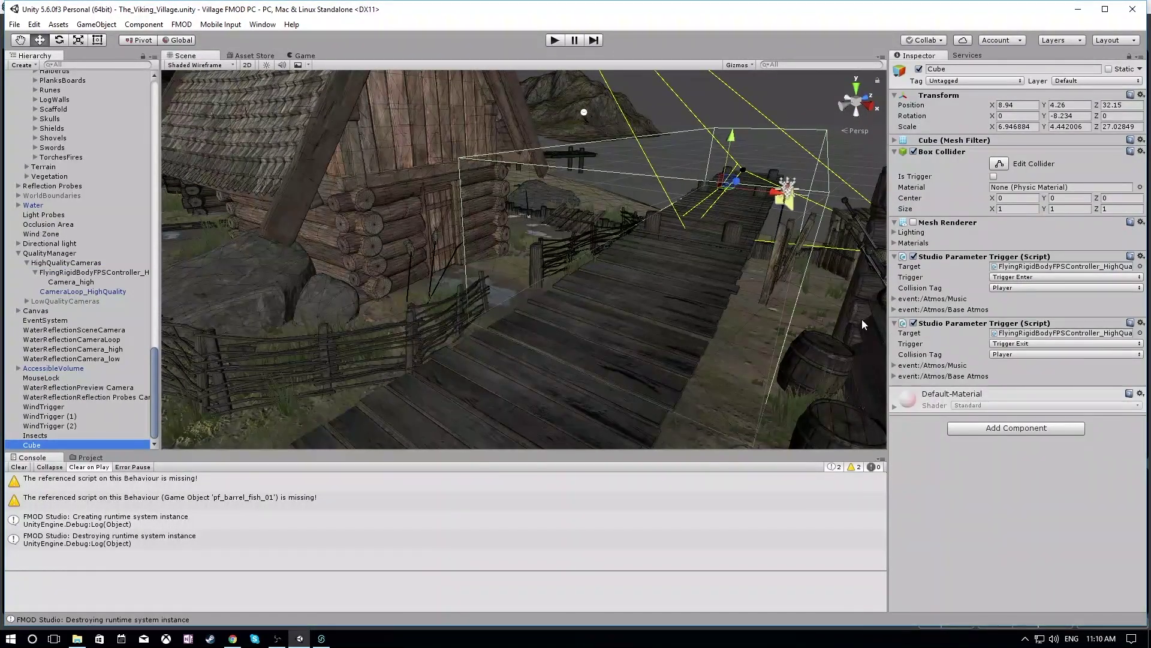
click(915, 152)
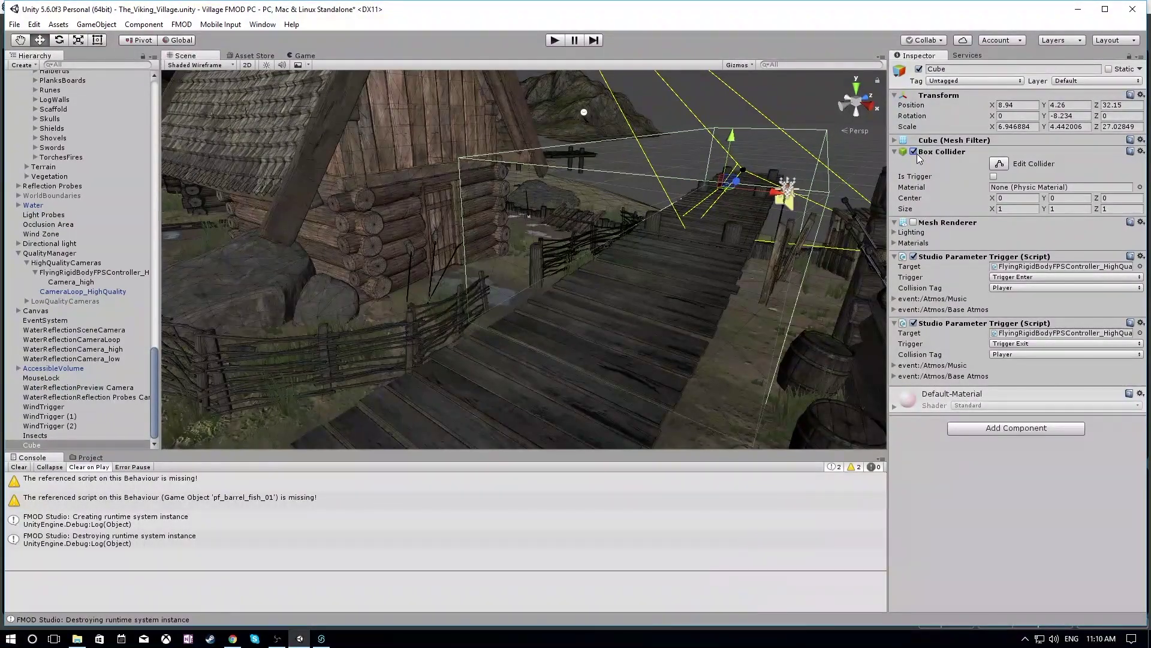
alt+drag(690, 180, 520, 219)
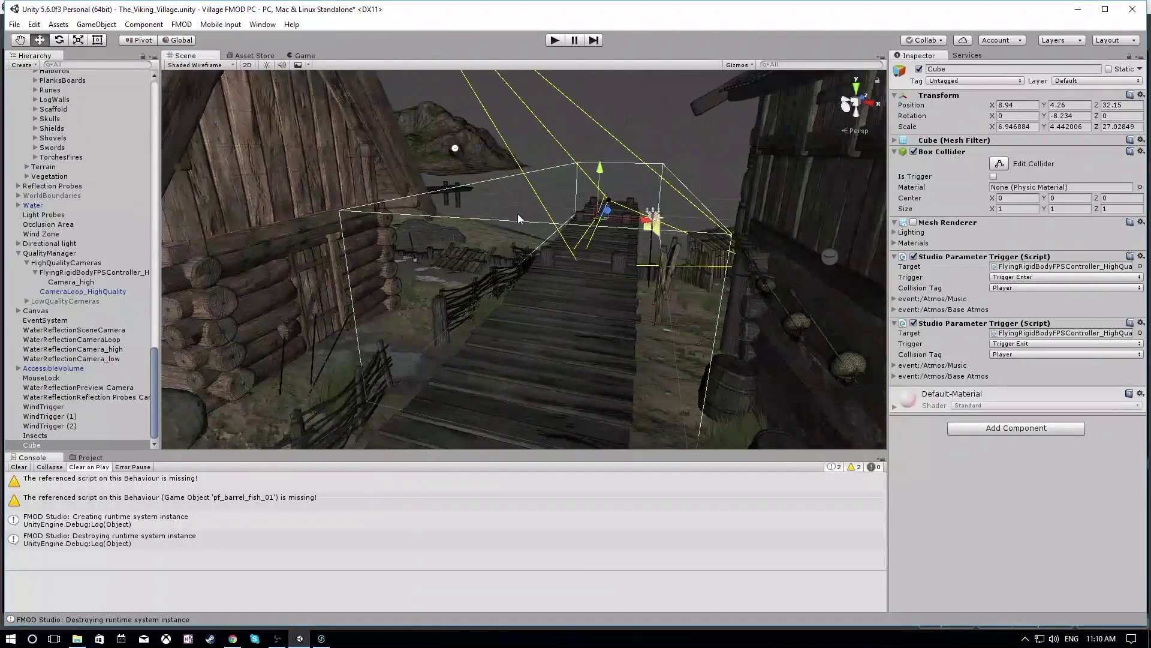
click(54, 401)
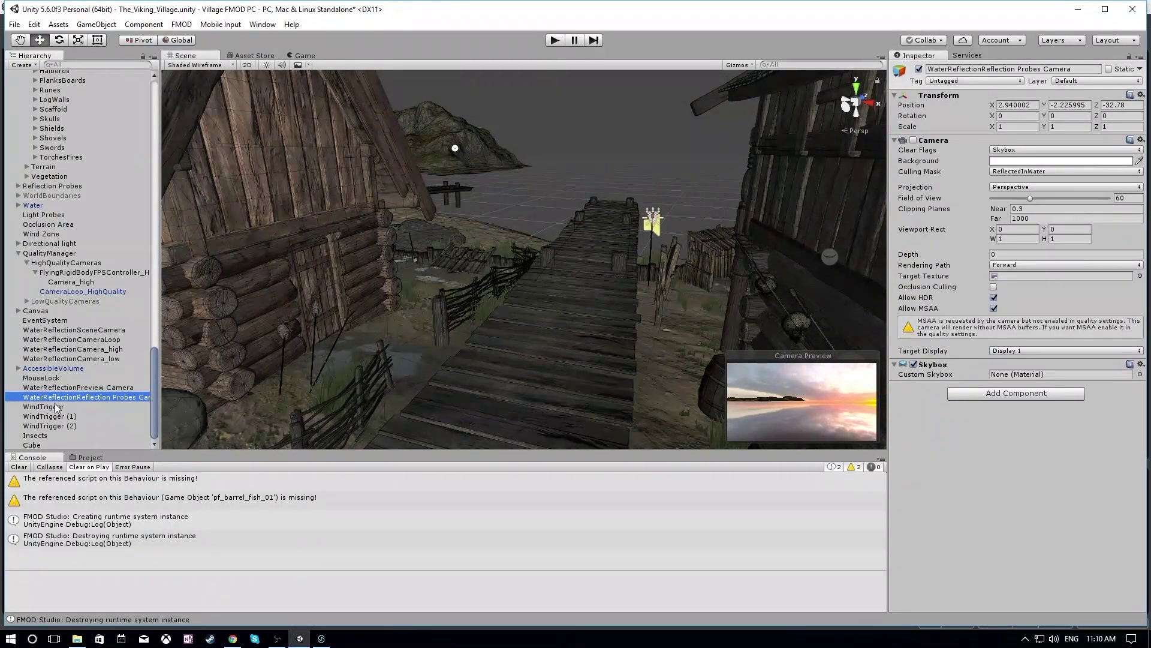
click(55, 408)
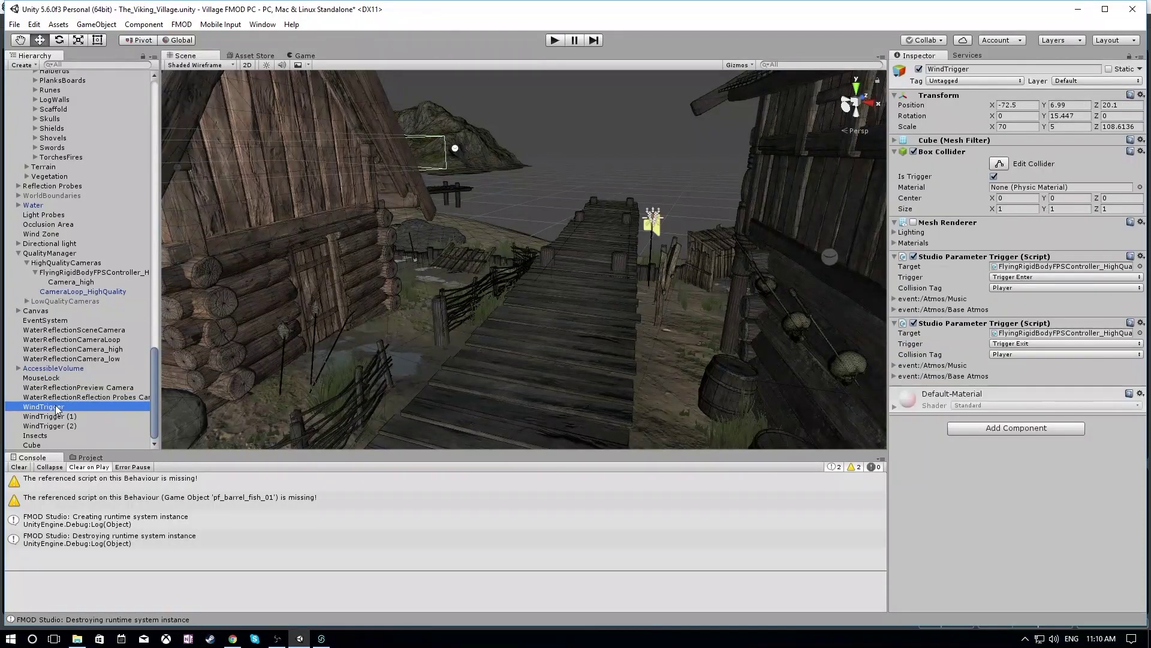
click(45, 446)
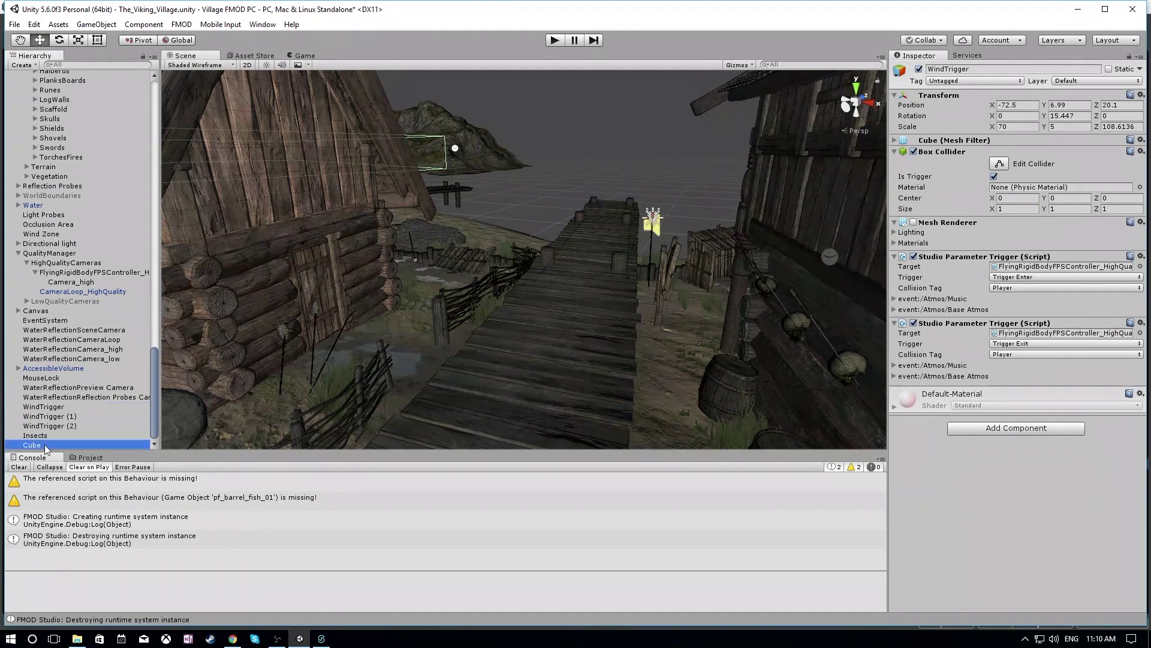
click(993, 177)
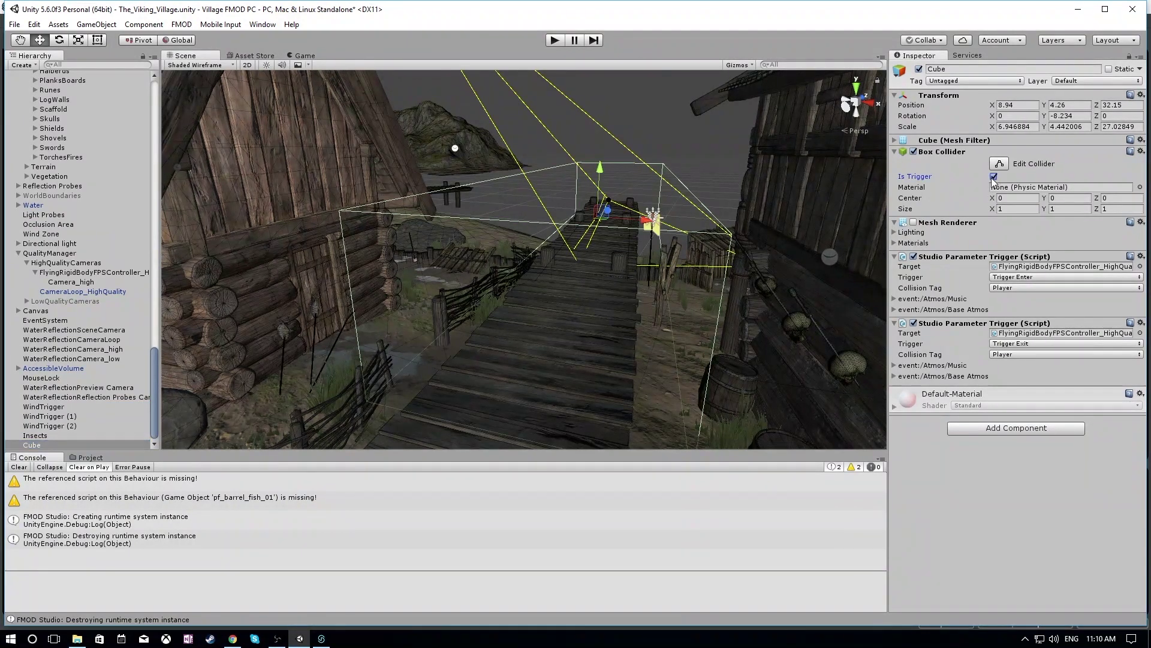
click(66, 426)
click(70, 417)
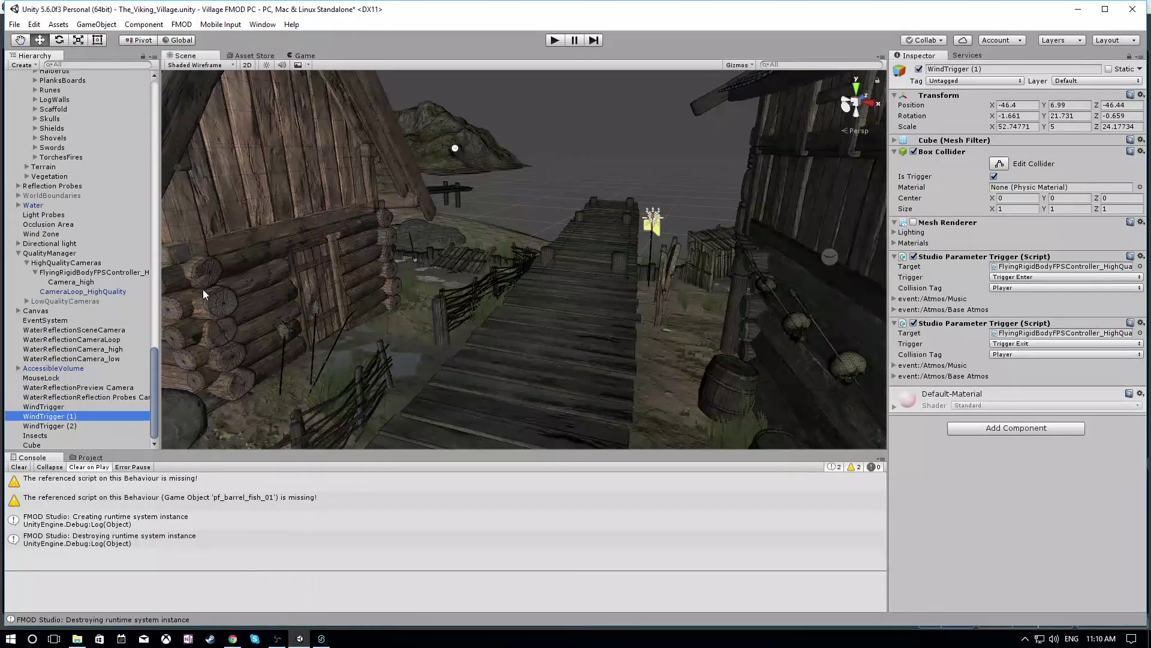
- Run the game and walk through the village to the far end of the pier to test the music's enter trigger
click(554, 41)
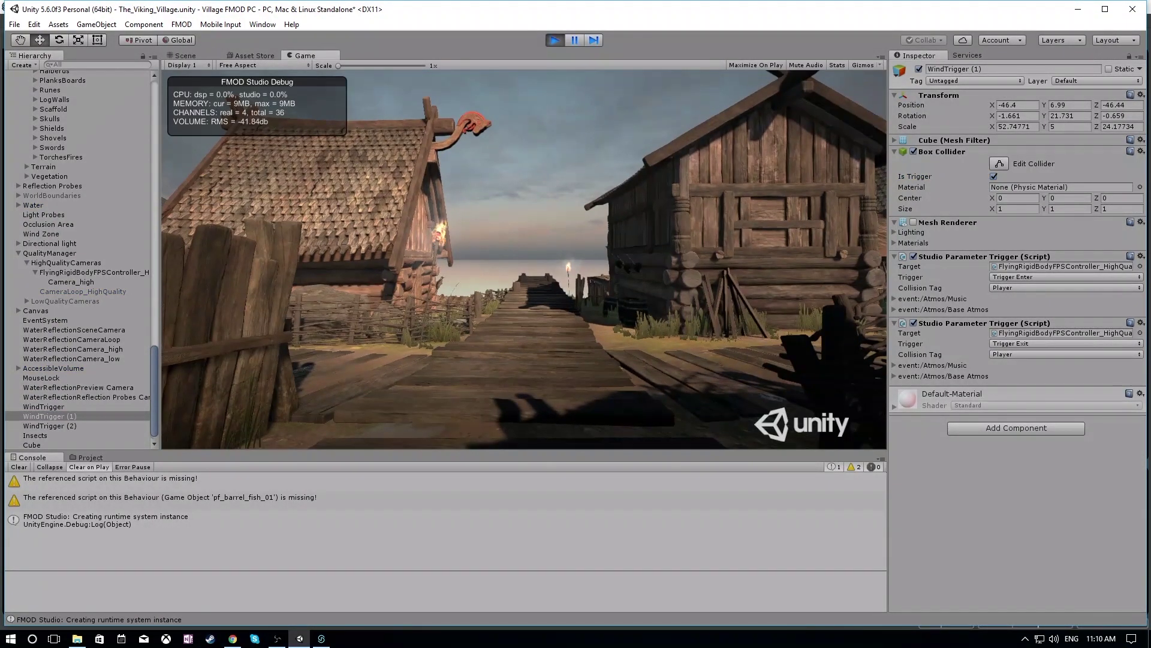
key(w)
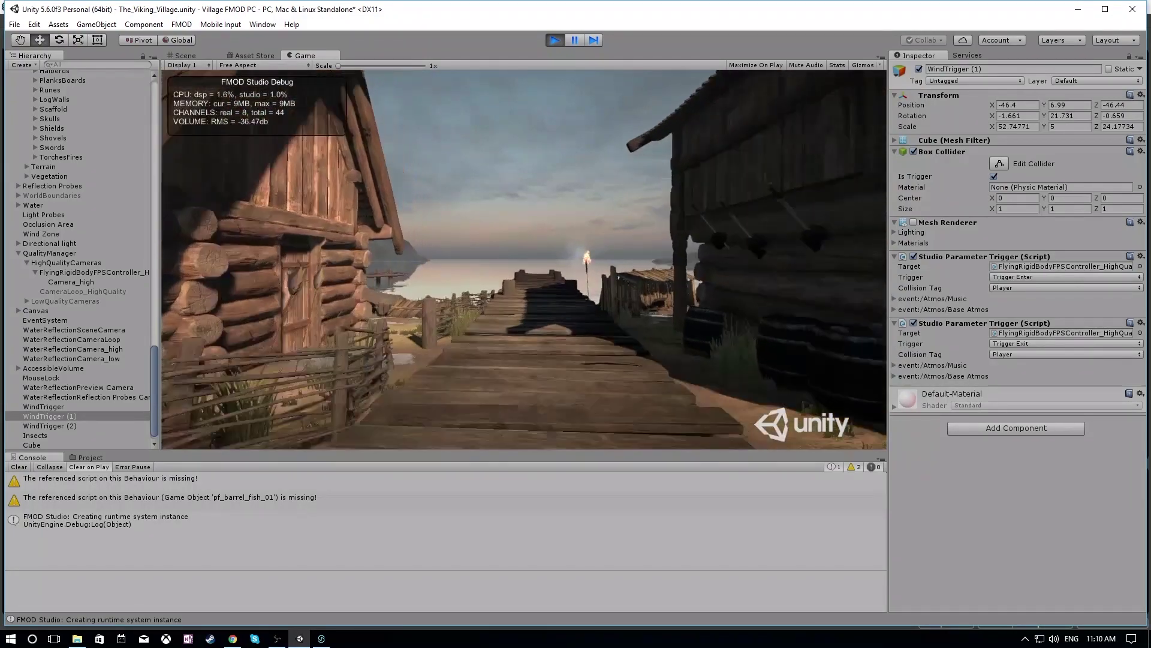
key(w)
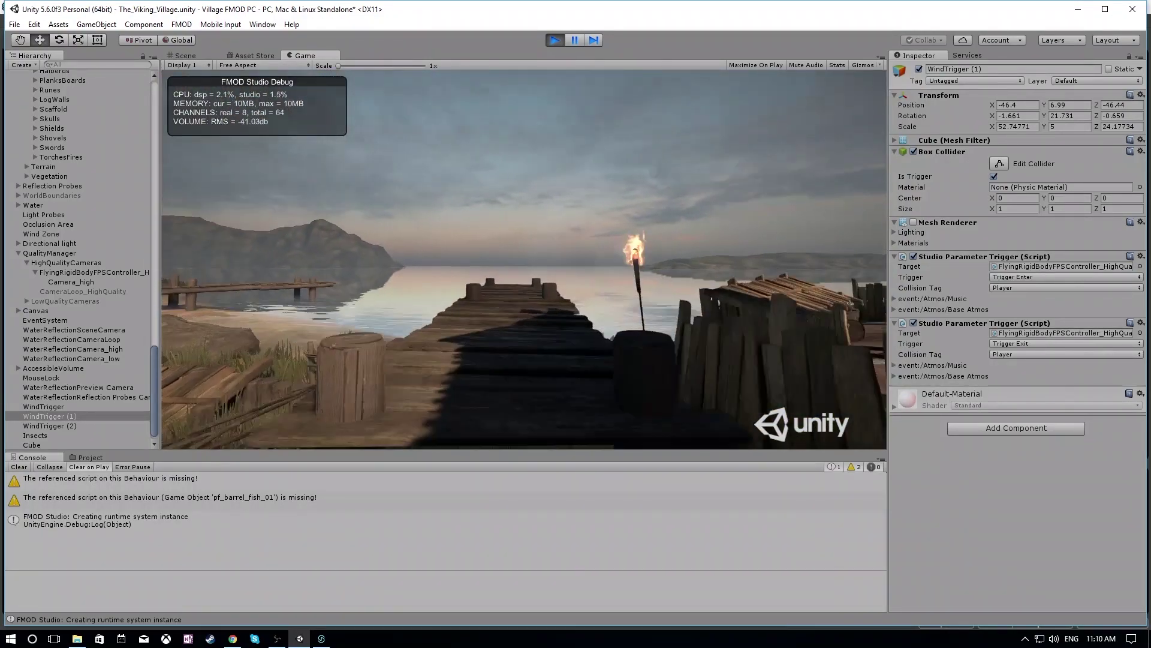
key(w)
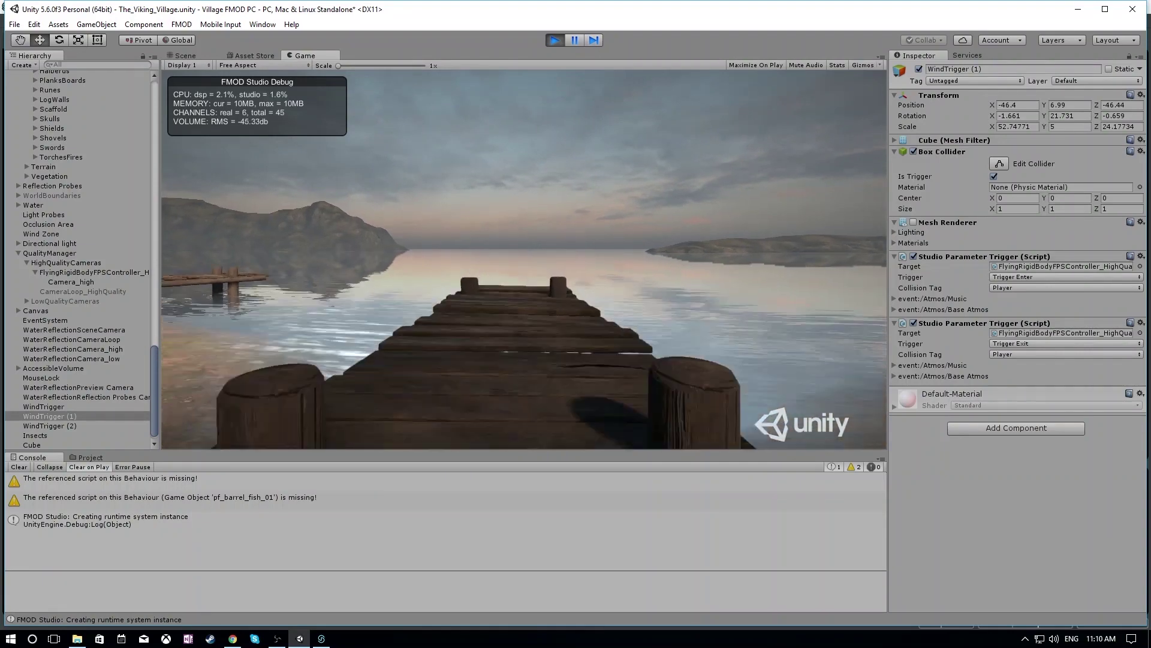
key(w)
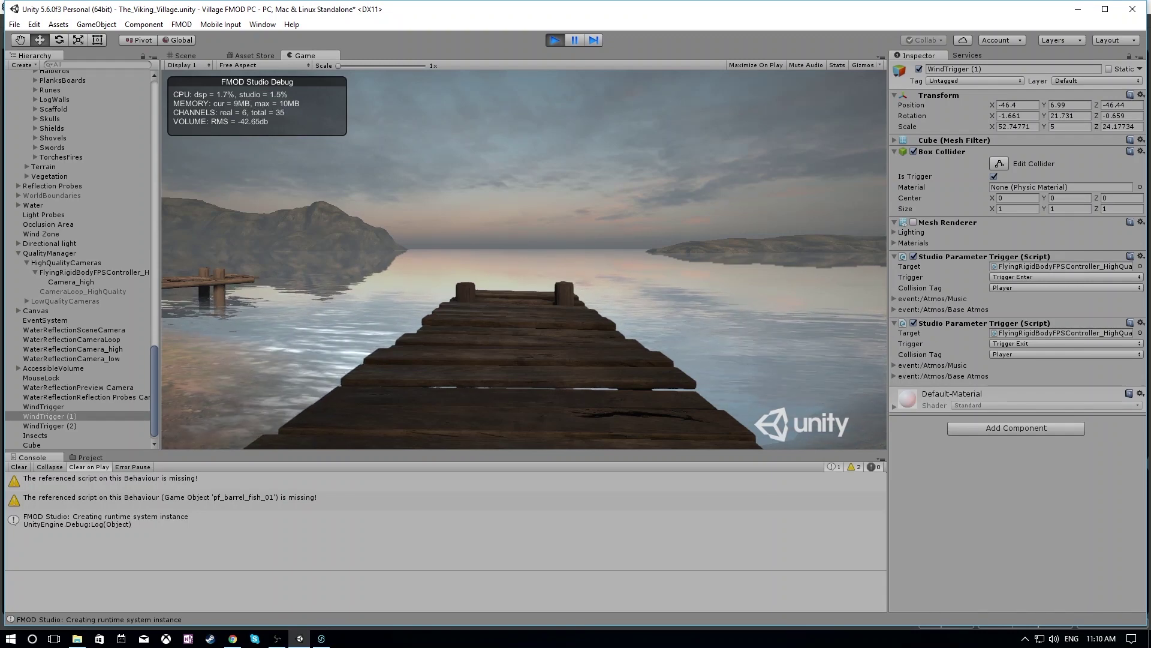
key(w)
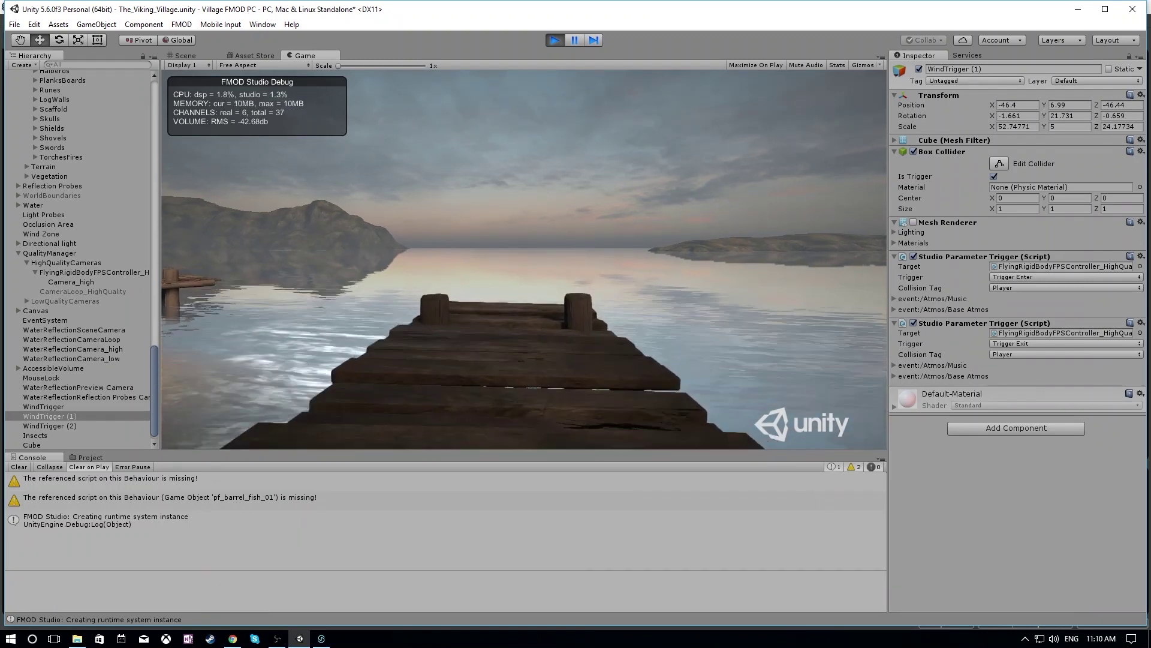
key(w)
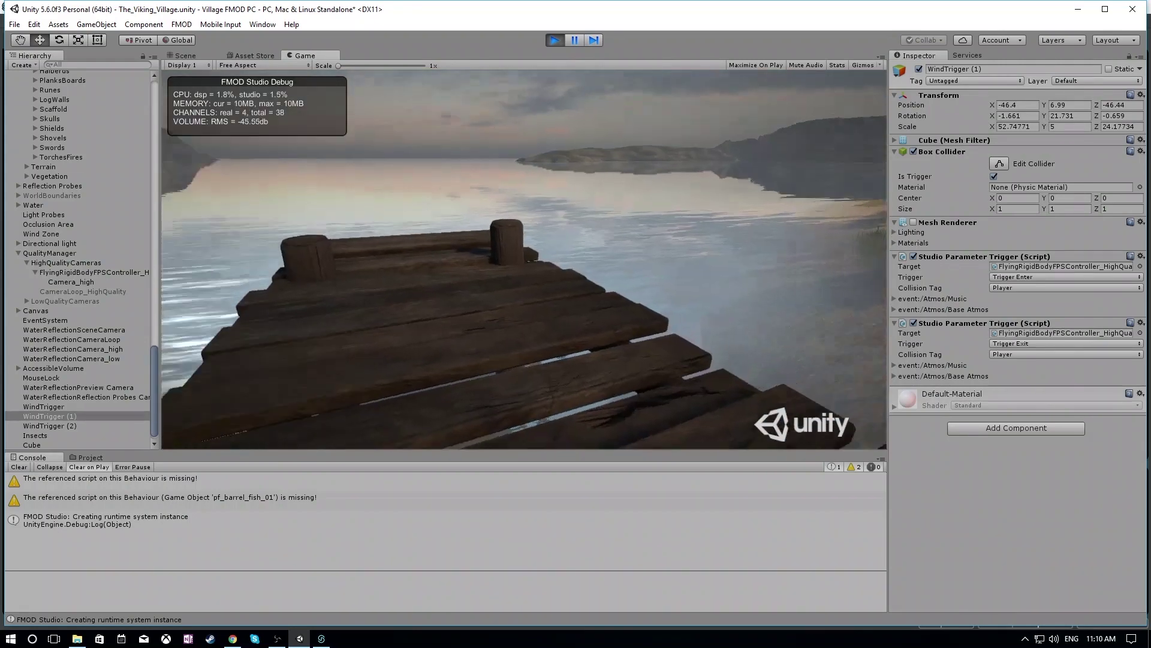
- Walk back off the pier and onto the grassy shore to test the music's exit trigger
key(w)
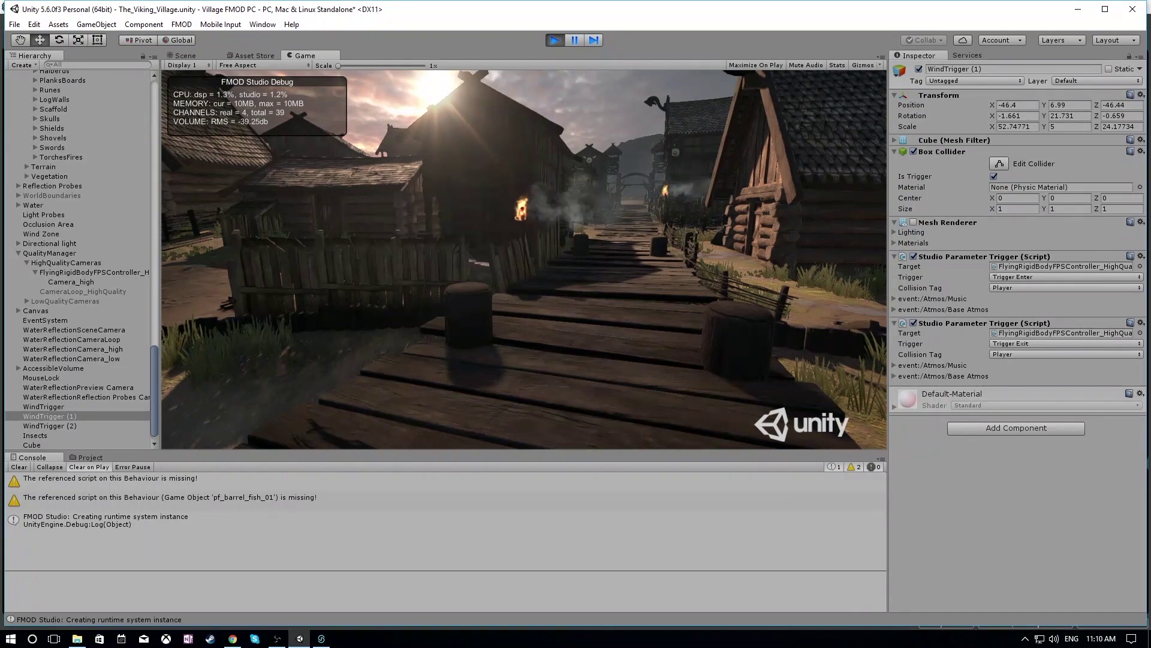
key(w)
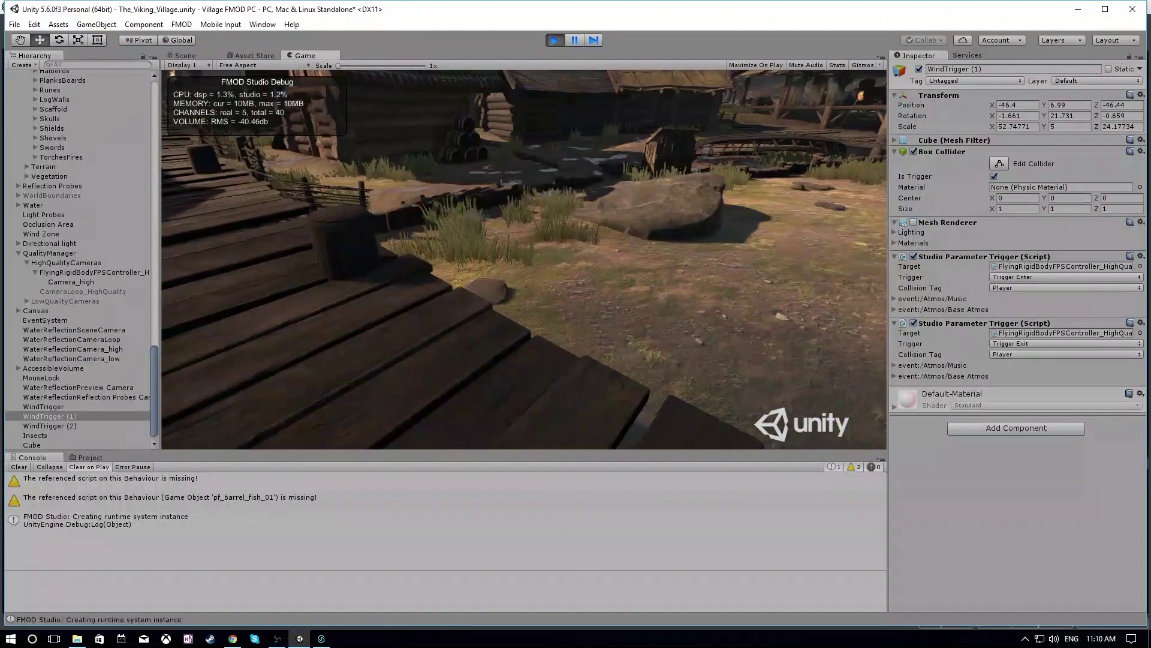
key(w)
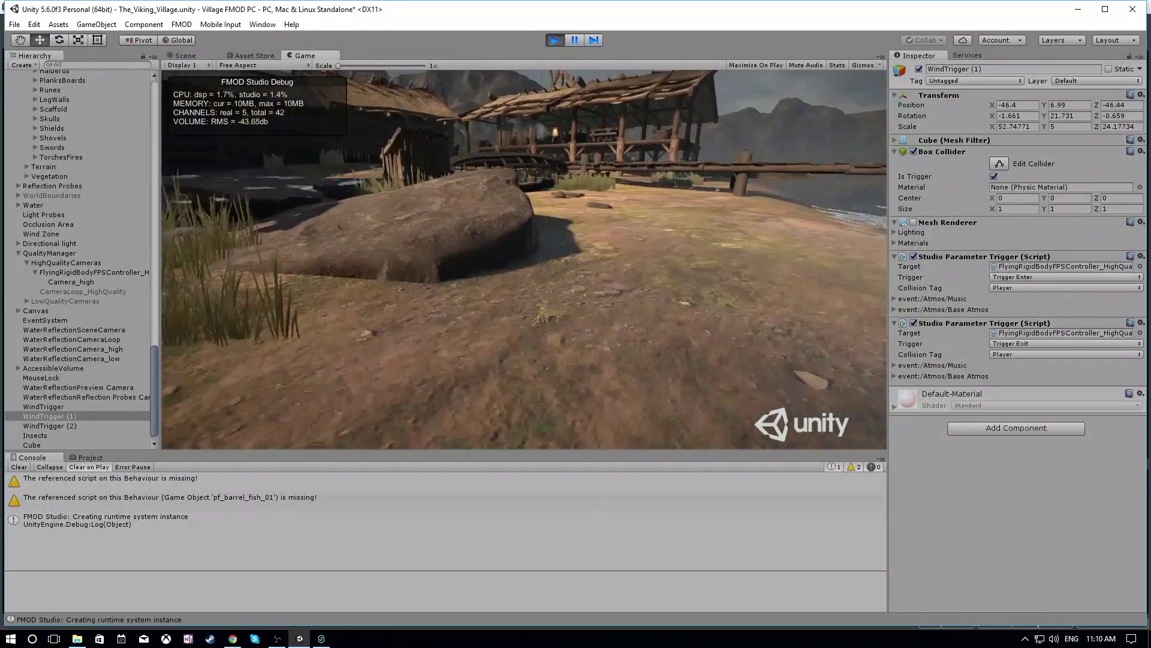
key(w)
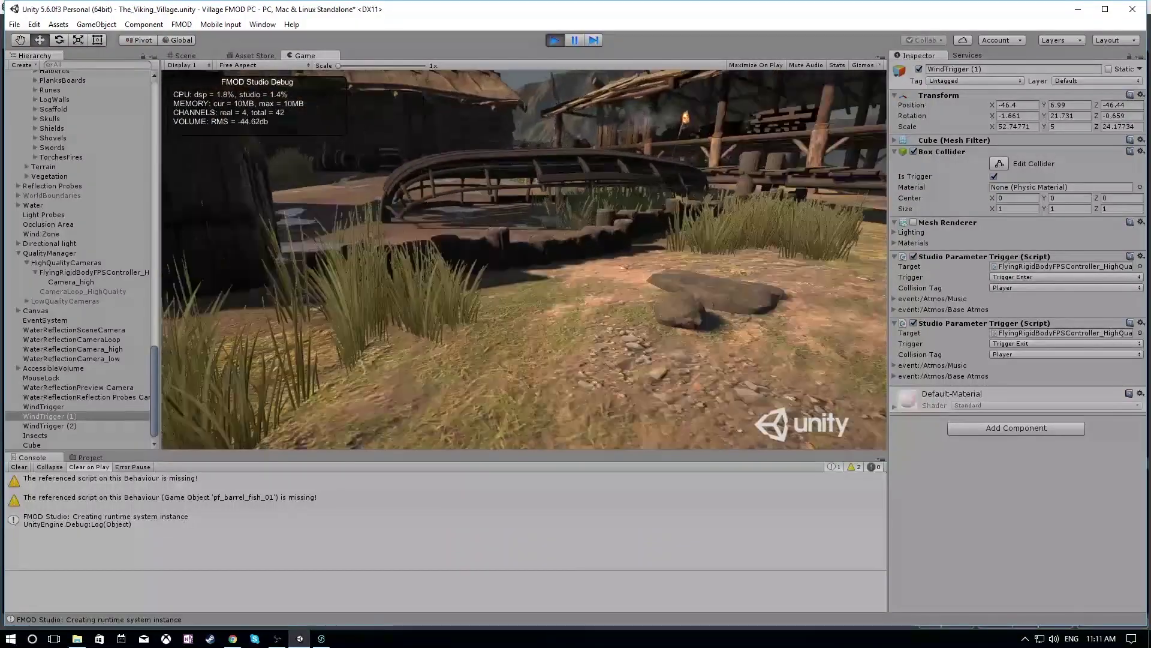
- Walk along the village boardwalk past the open sheds to the wooden treadwheel crane, listening to the soundscape
key(w)
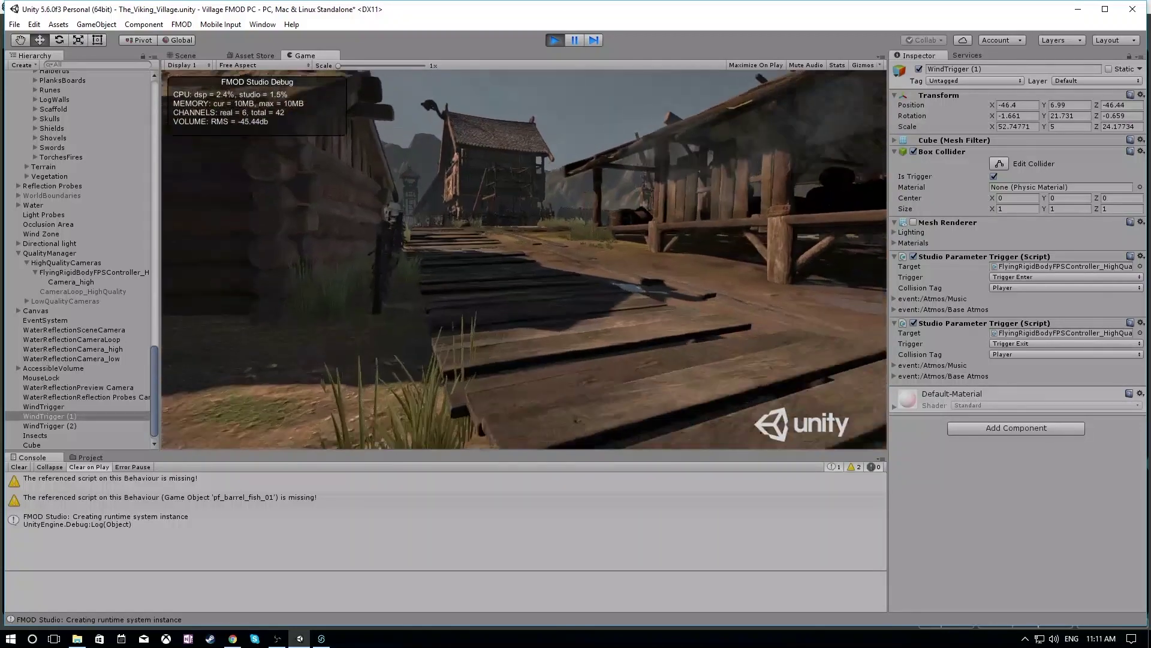
key(w)
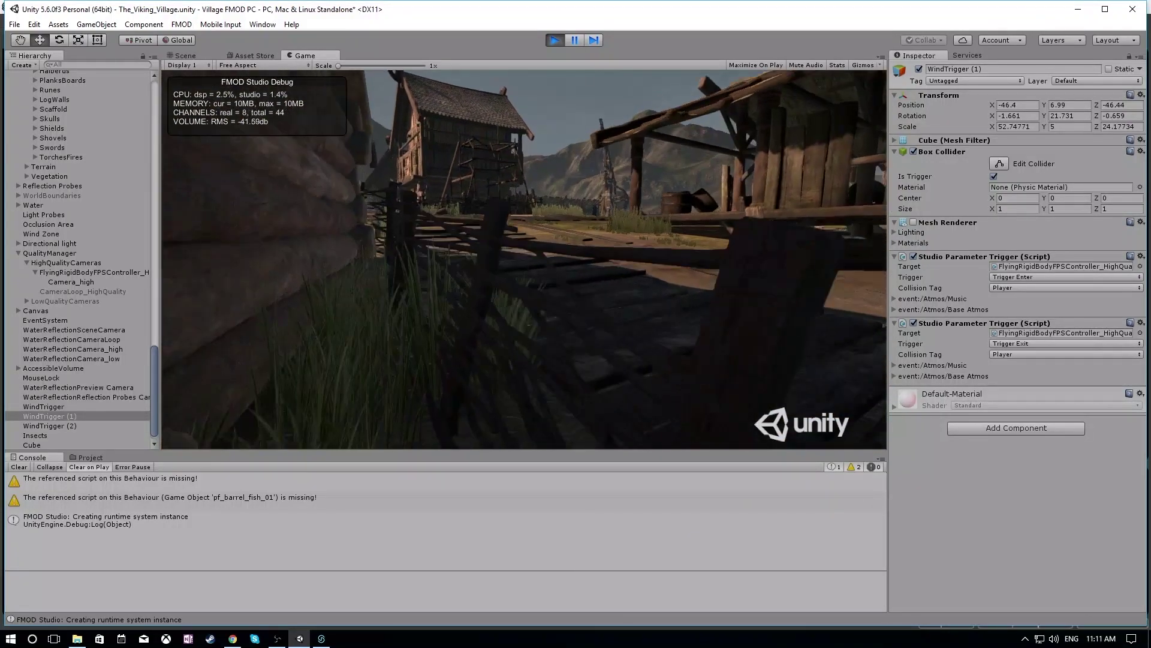
key(w)
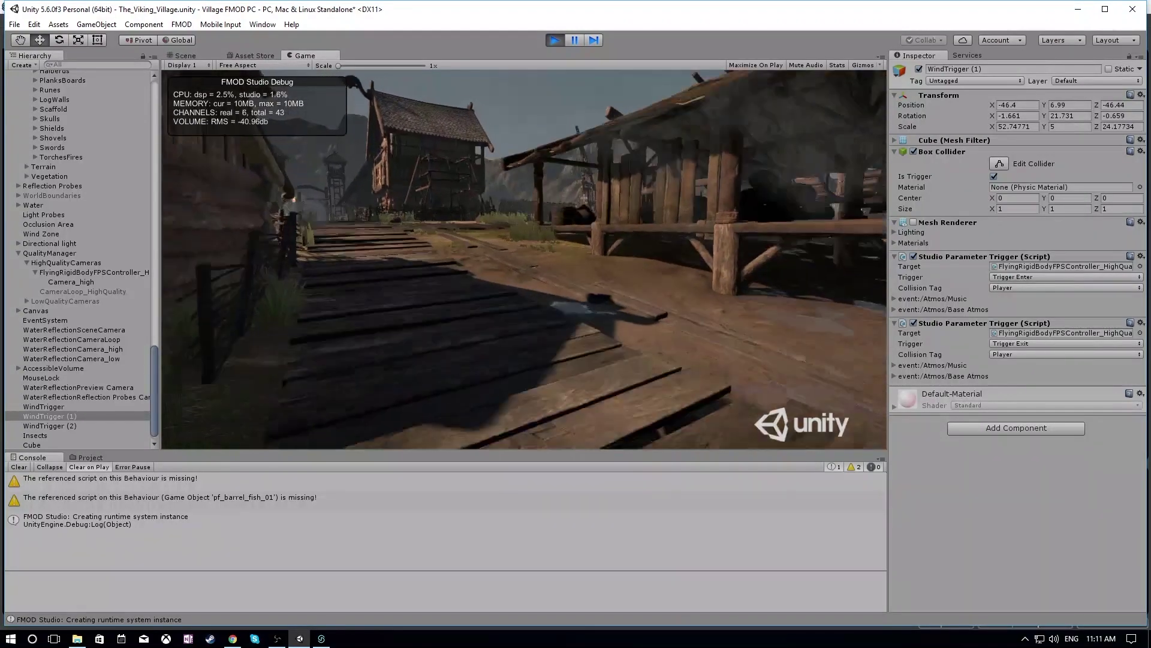
key(w)
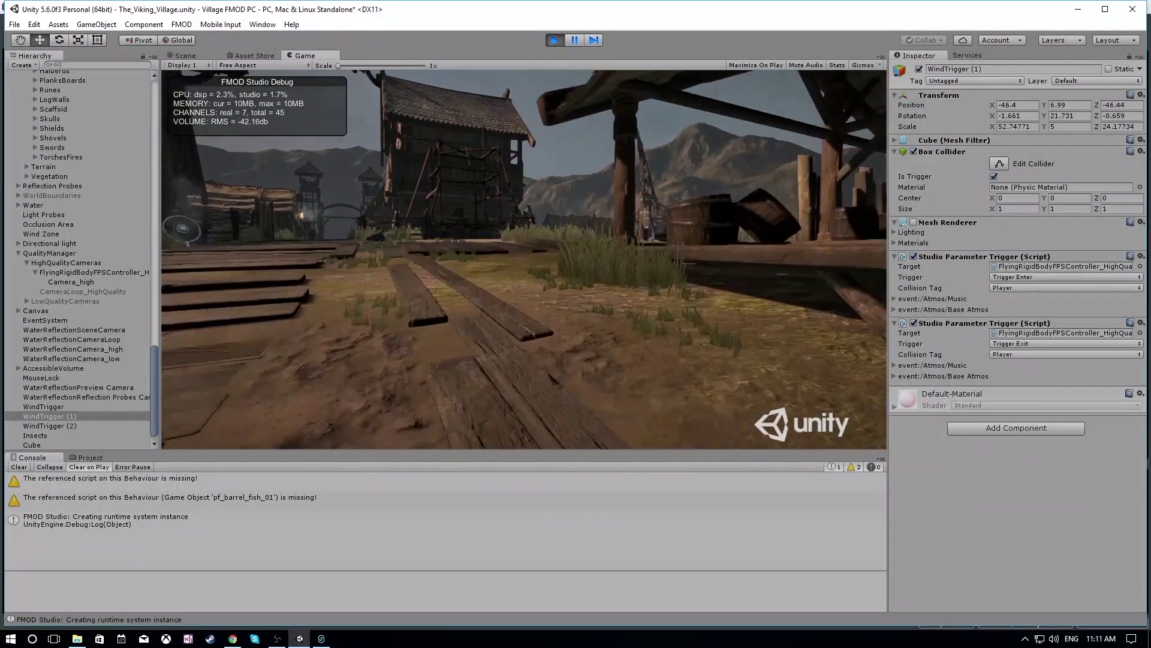
key(w)
key(w)
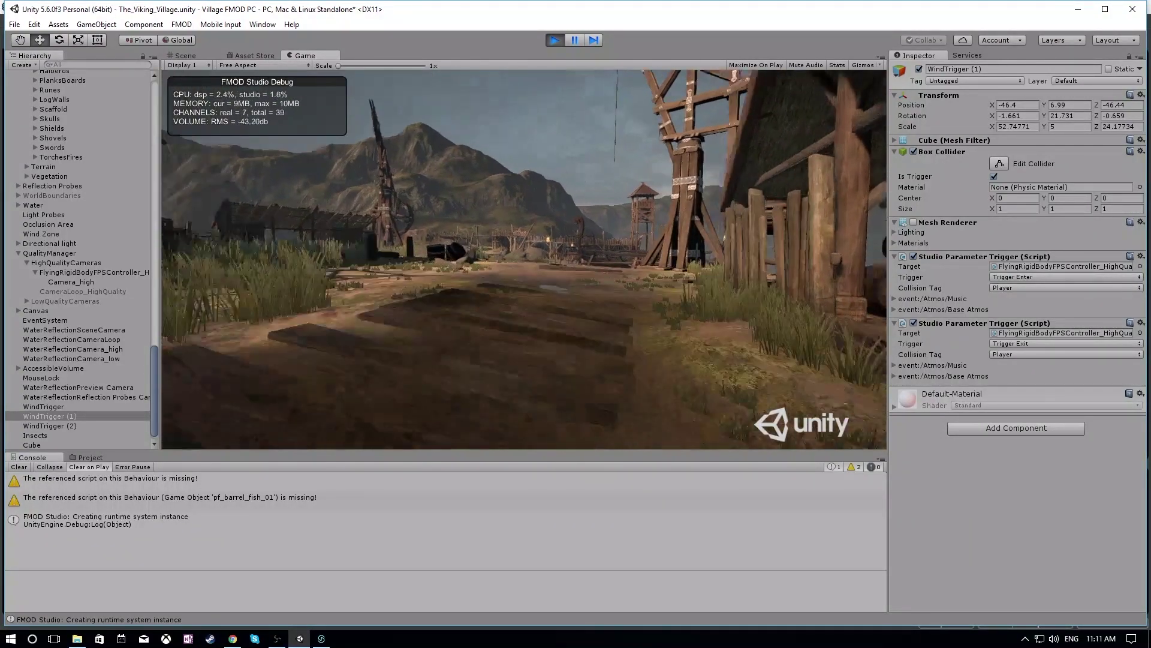
key(w)
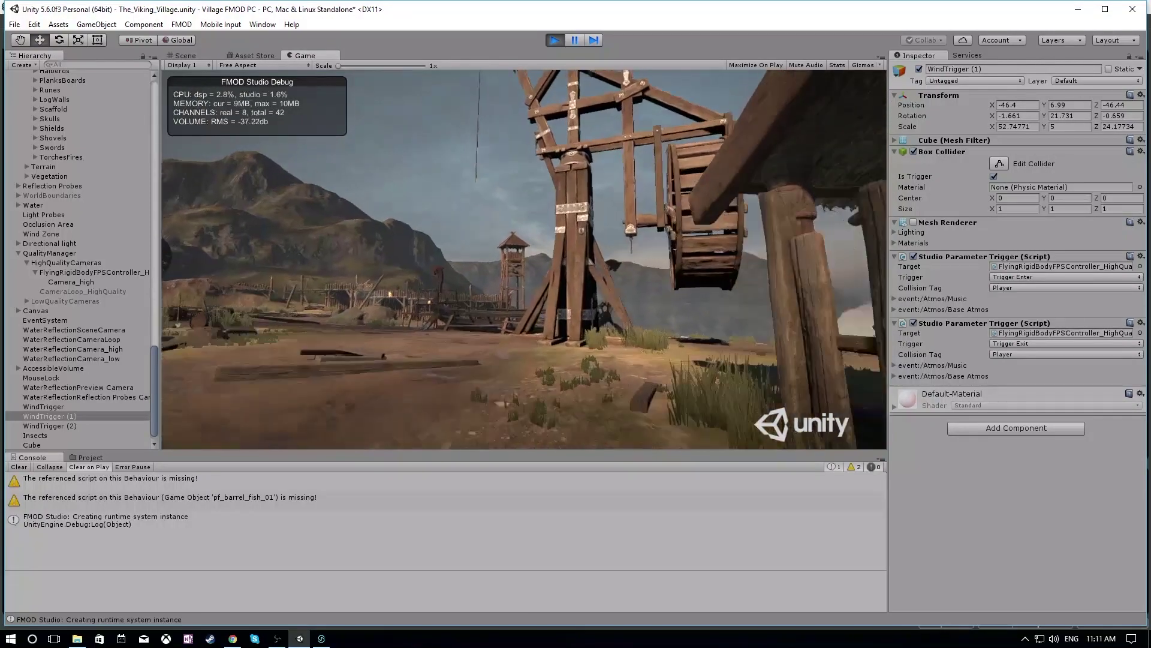
- Move around beneath the crane's wooden wheel to hear its sound from different positions
key(w)
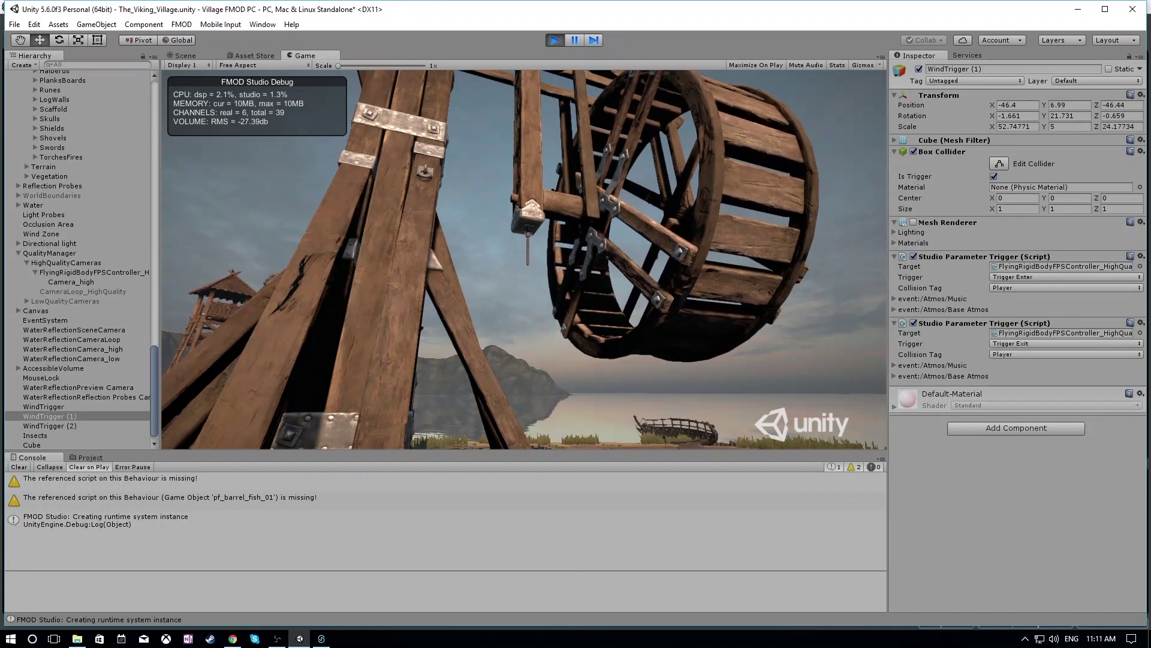
key(w)
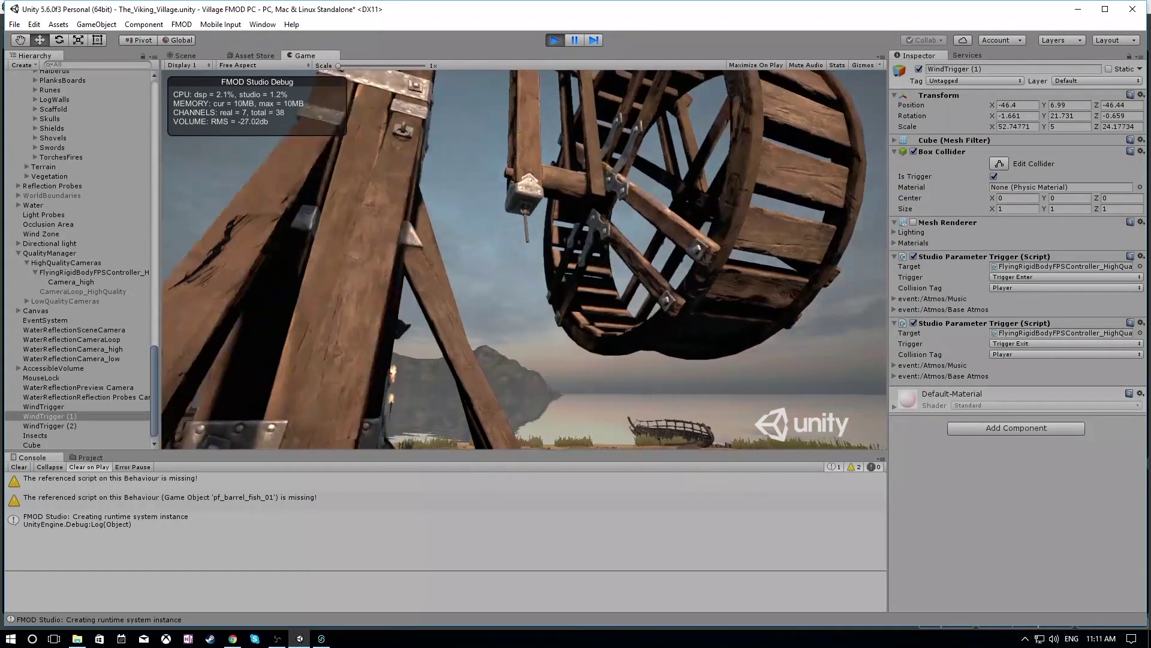
key(w)
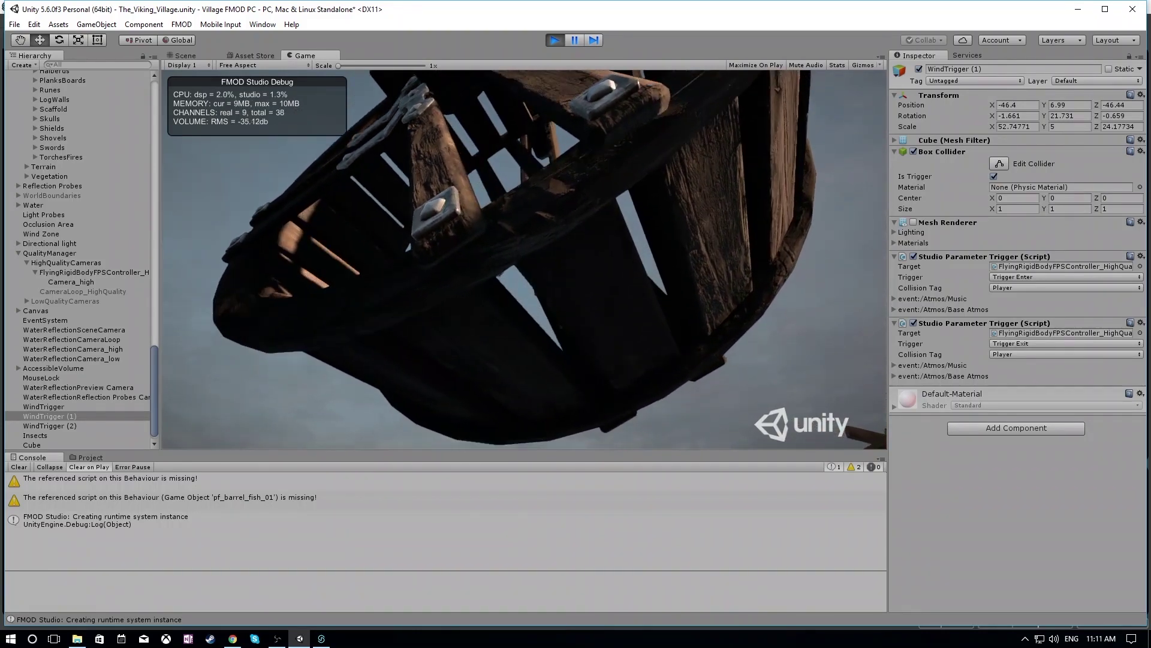
key(a)
key(d)
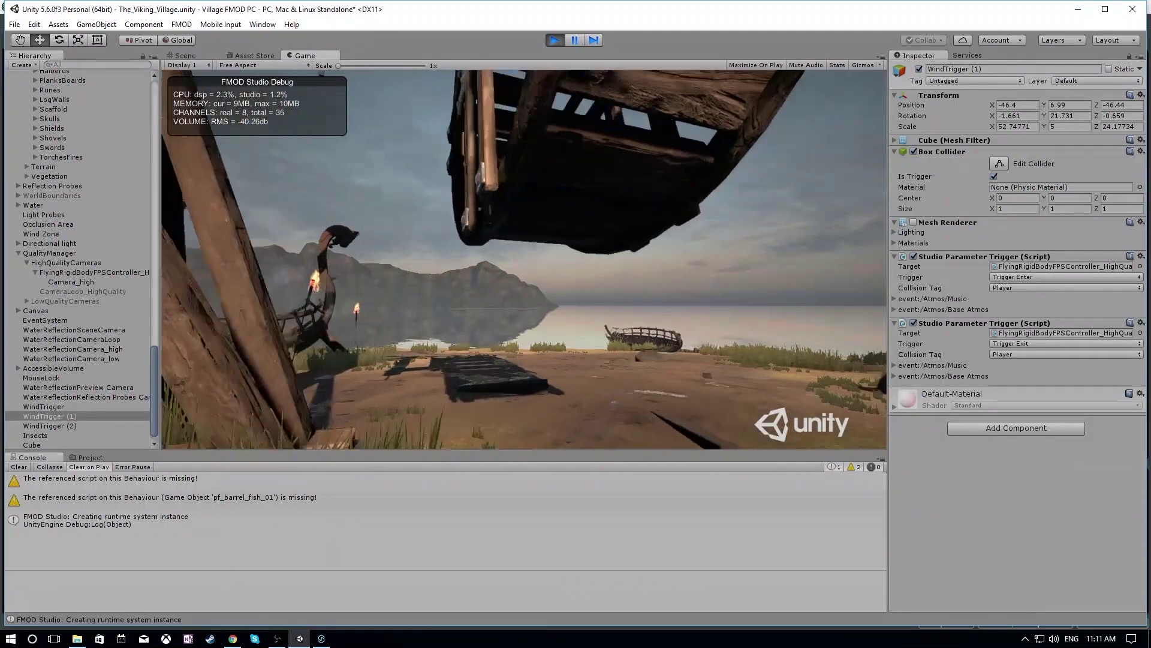
- Walk from the crane back along the village boardwalk, past the fences and torches, to the lakeside jetty, listening to the soundscape
key(w)
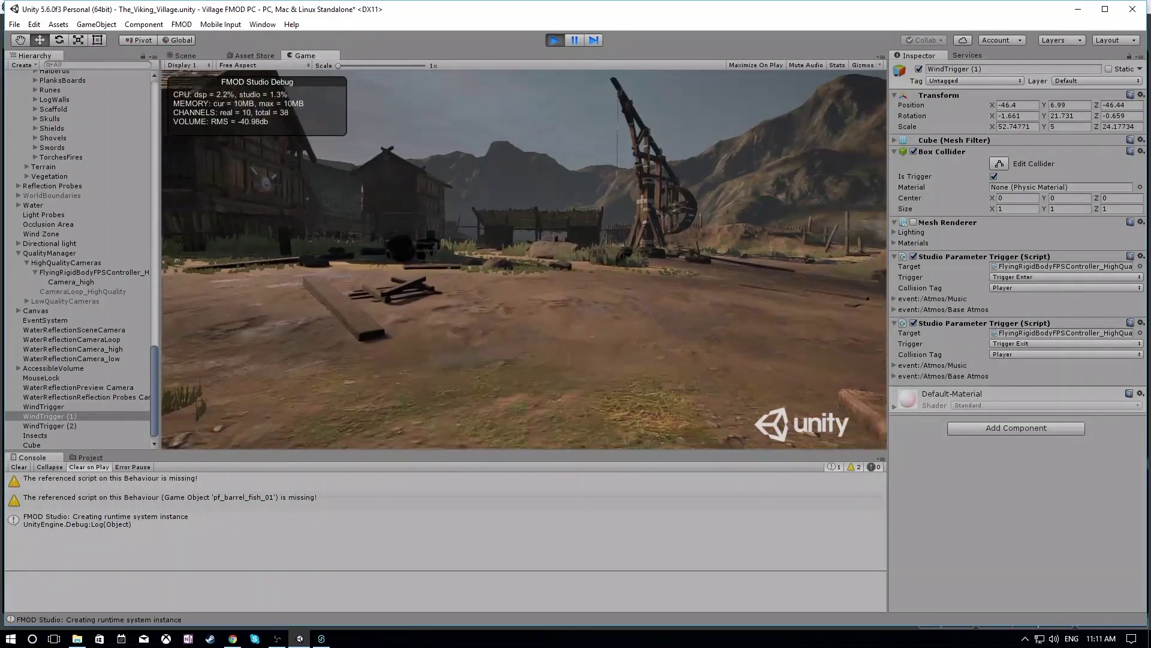
key(w)
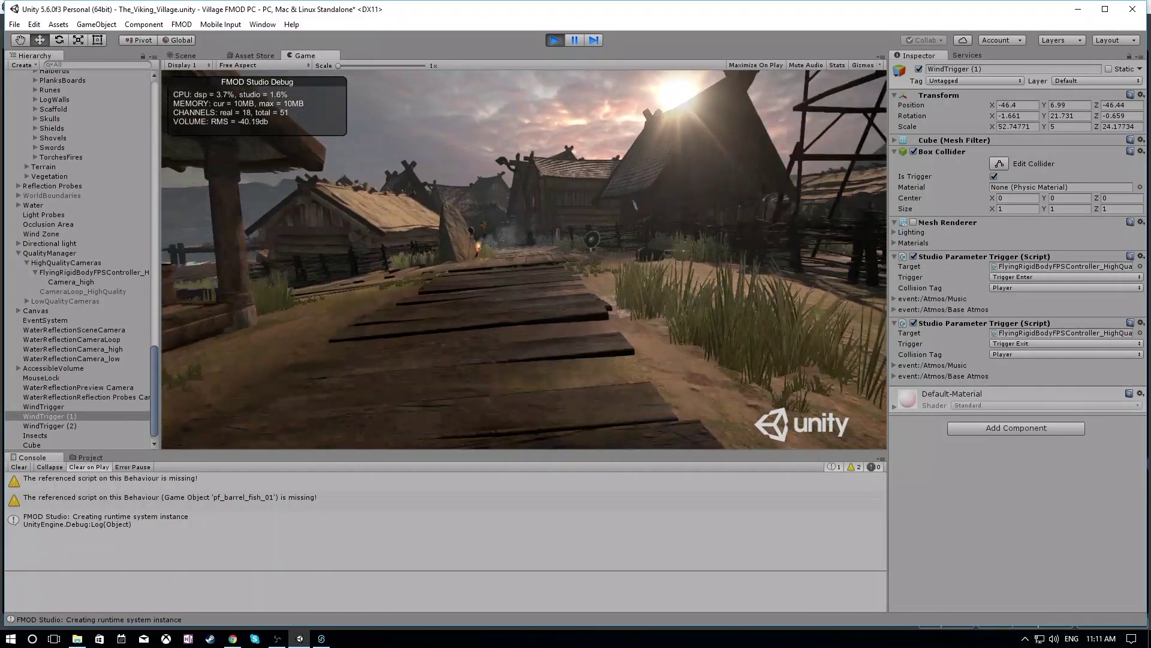
key(w)
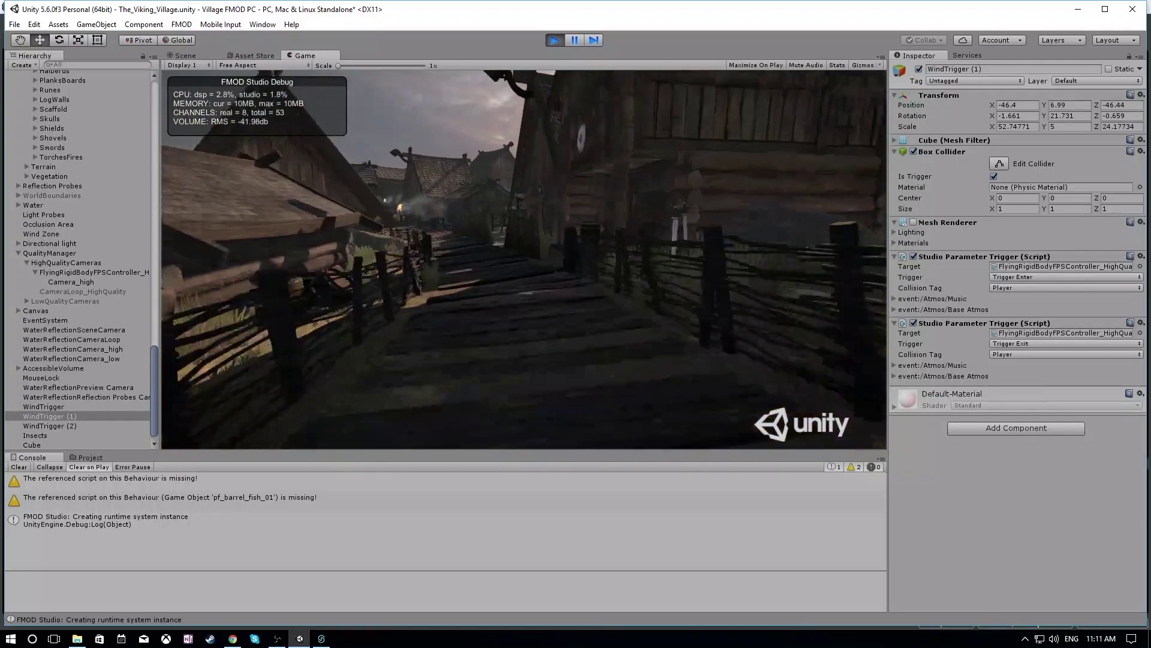
key(w)
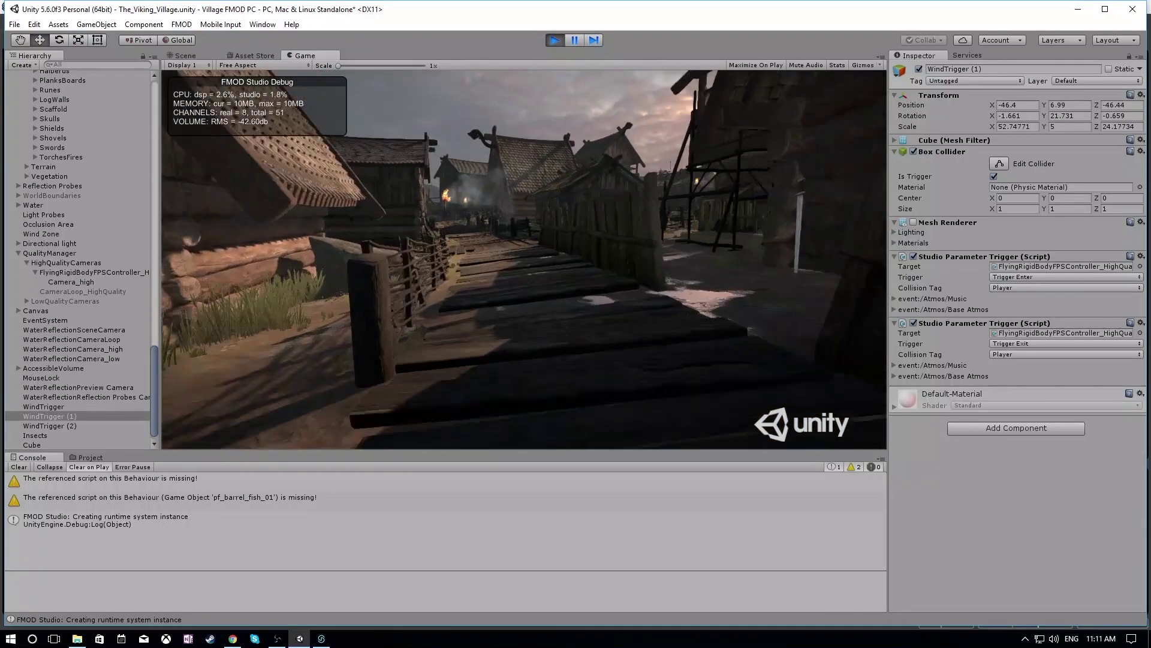
key(w)
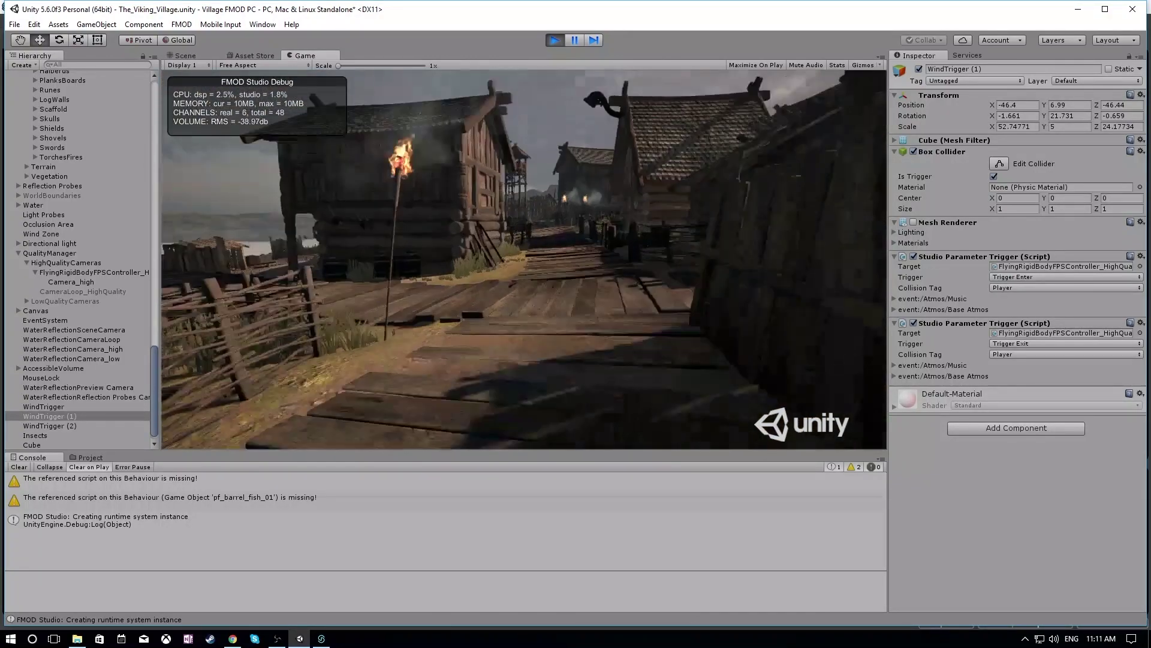
key(w)
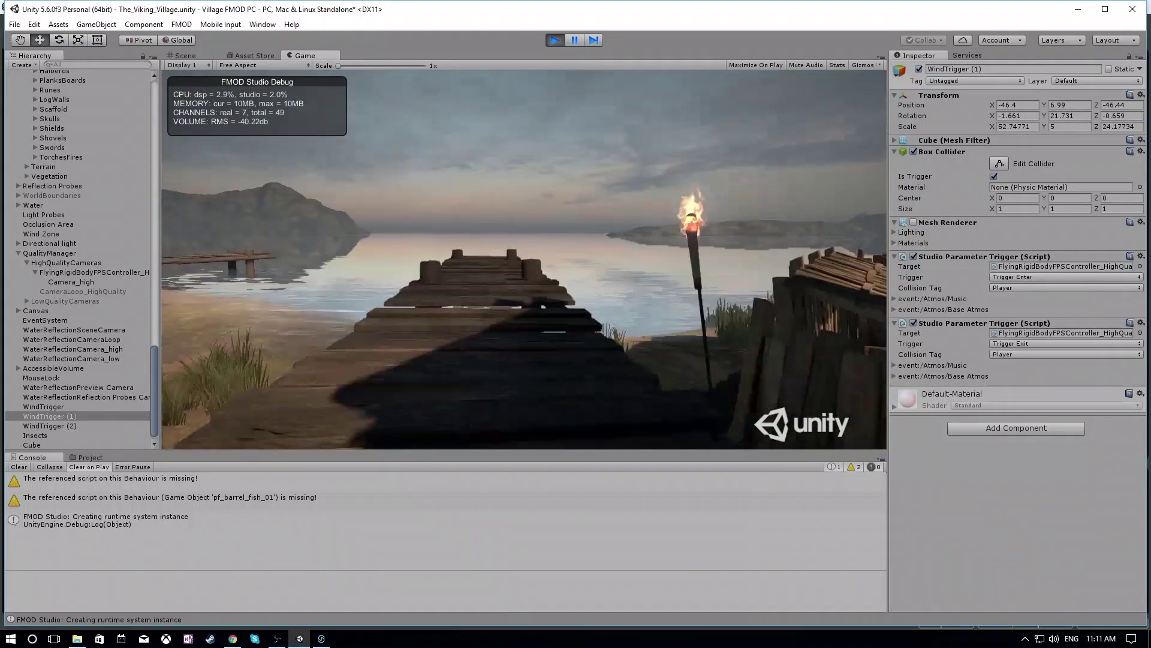
key(w)
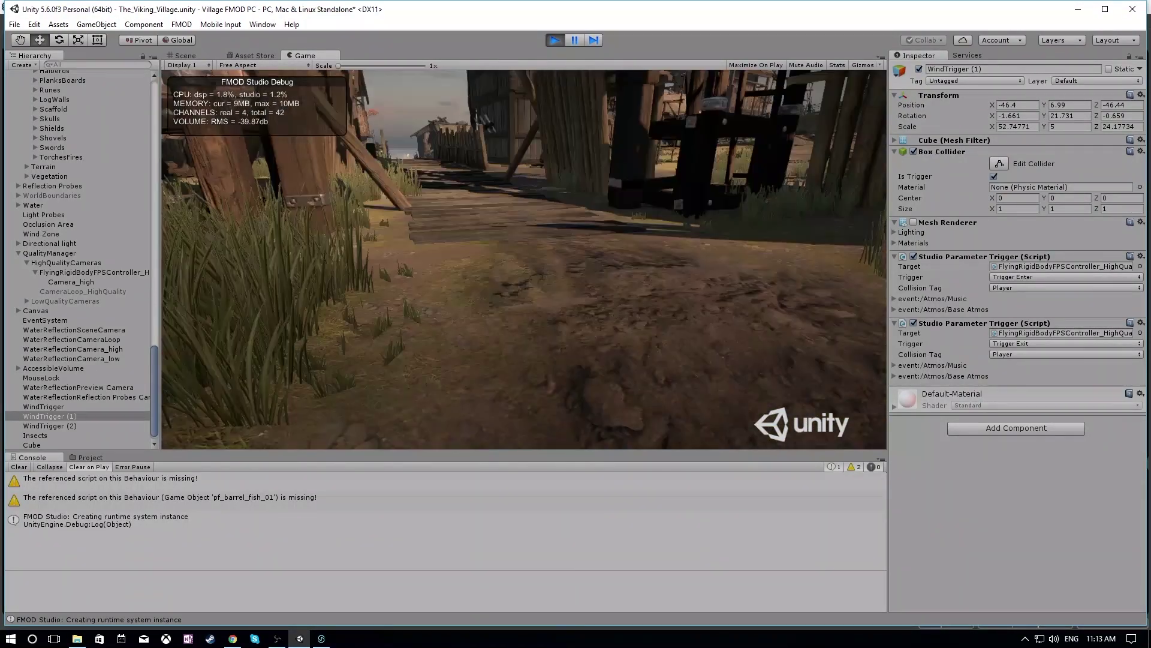
- Stop the running game to end the play-test and switch to the Open Broadcaster Software window
key(ctrl+p)
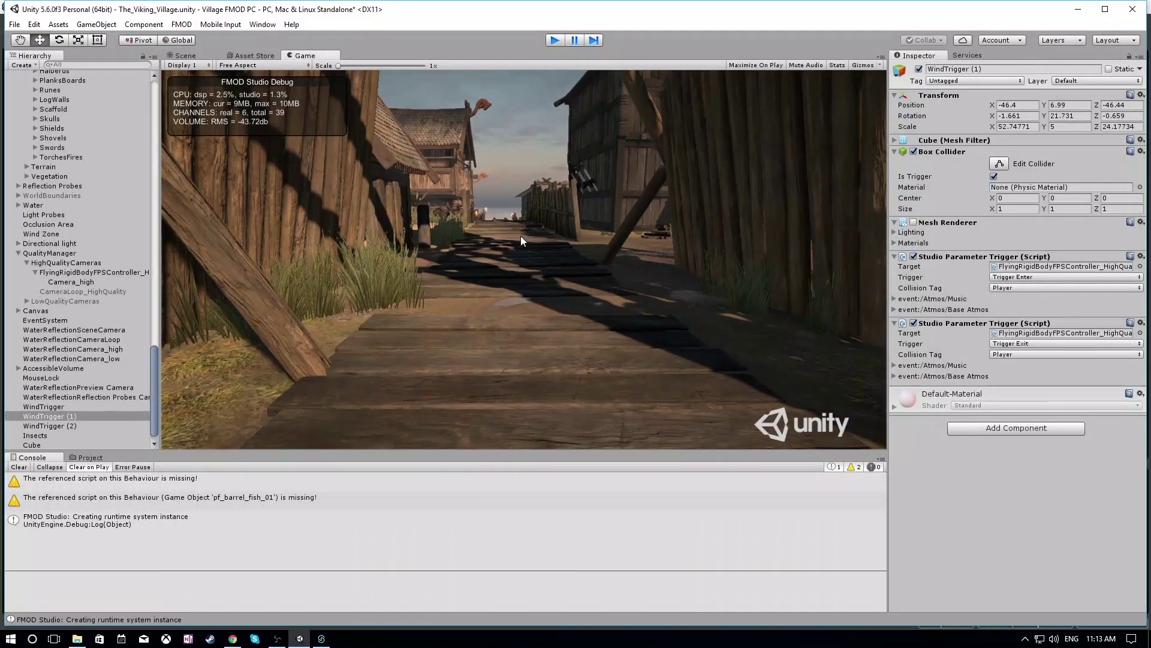
right_drag(493, 280, 430, 295)
click(278, 639)
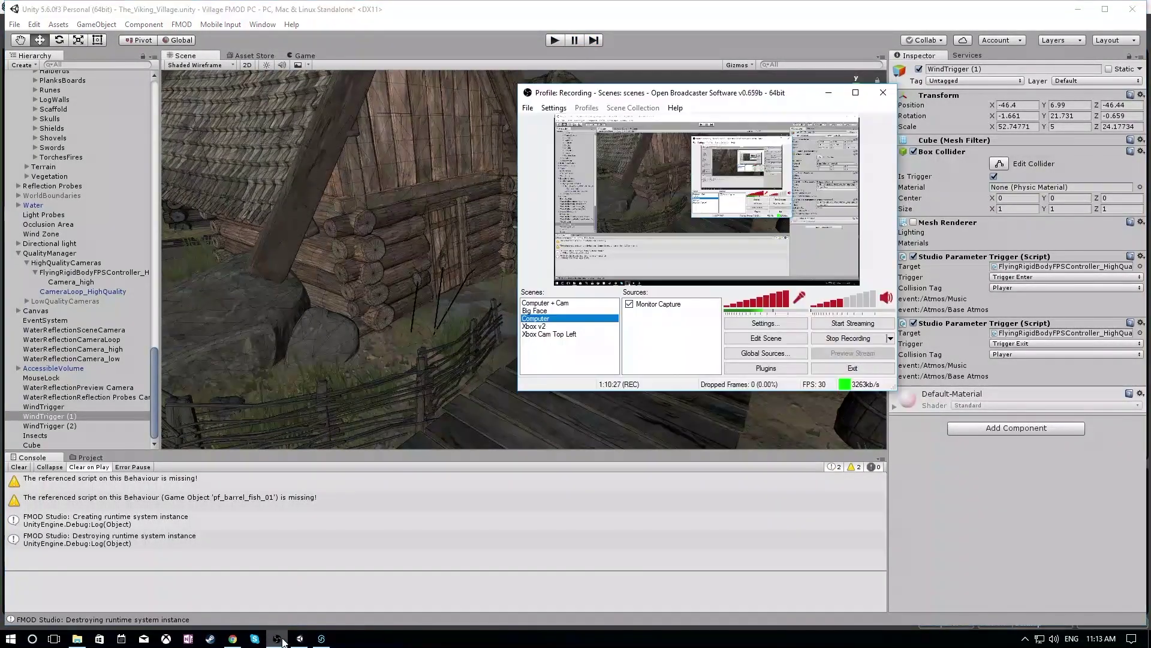